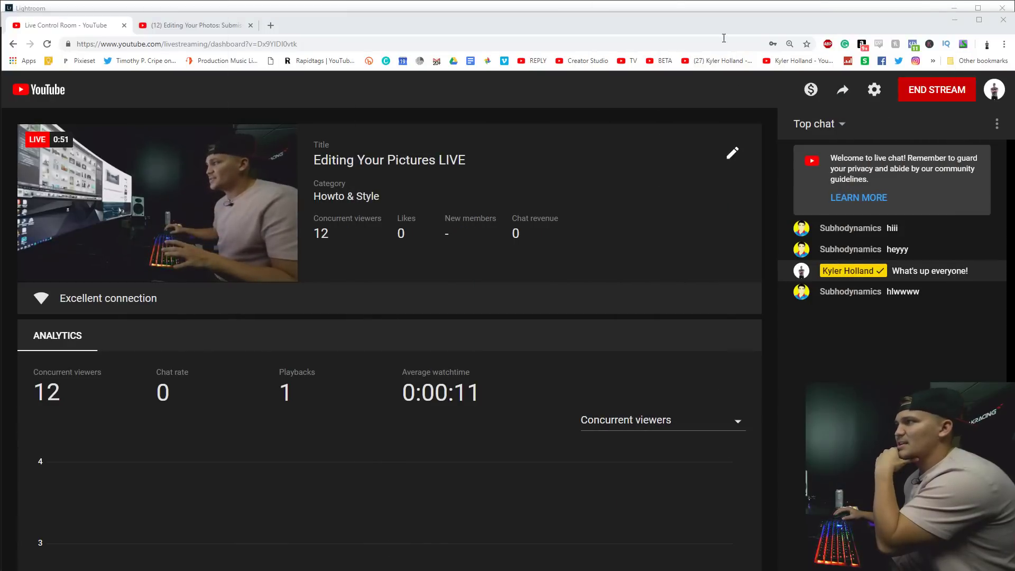
# Move the YouTube Live Control Room window down and switch to Lightroom's Library grid.
pyautogui.moveTo(642, 26); pyautogui.dragTo(638, 44)
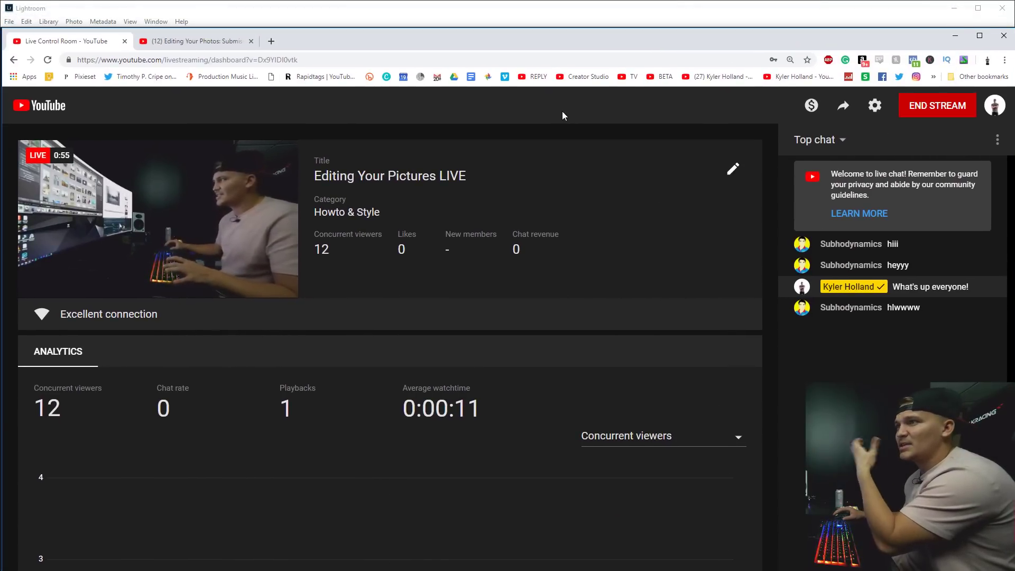
pyautogui.hotkey('alt', 'Tab')
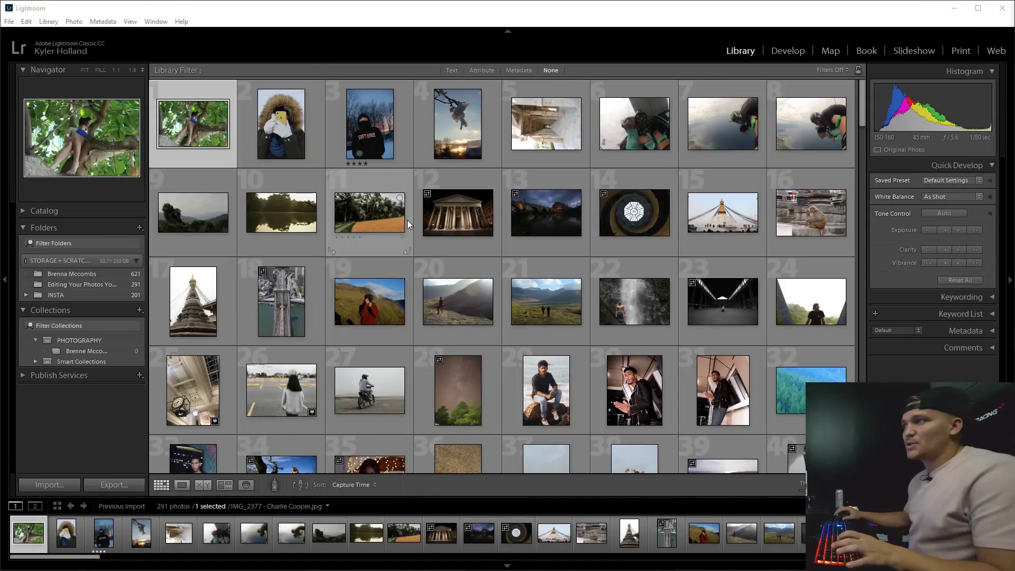
# Open the warehouse hall photo in Loupe view and zoom in to check the floor detail.
pyautogui.doubleClick(719, 292)
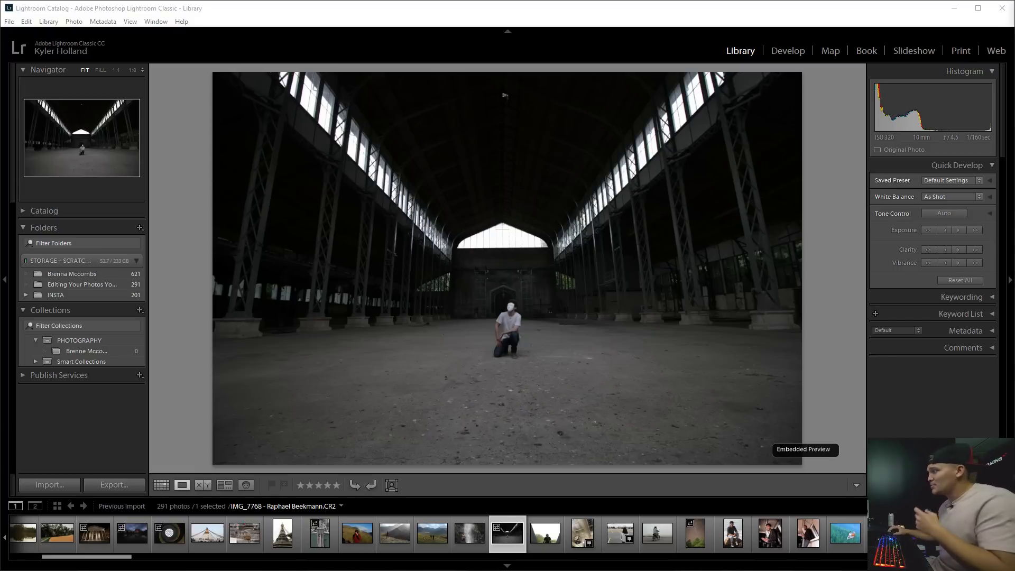
pyautogui.click(693, 374)
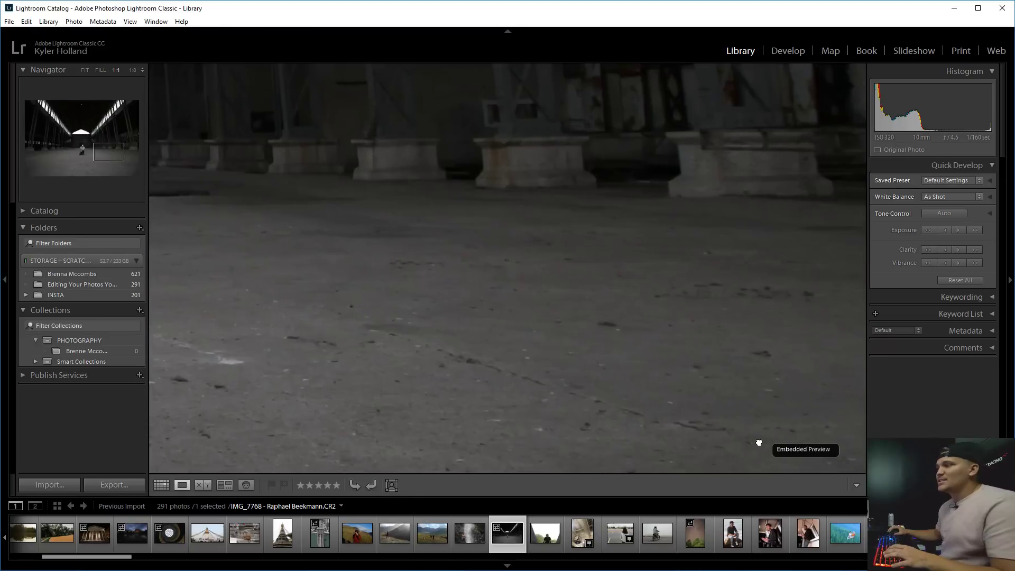
pyautogui.click(716, 322)
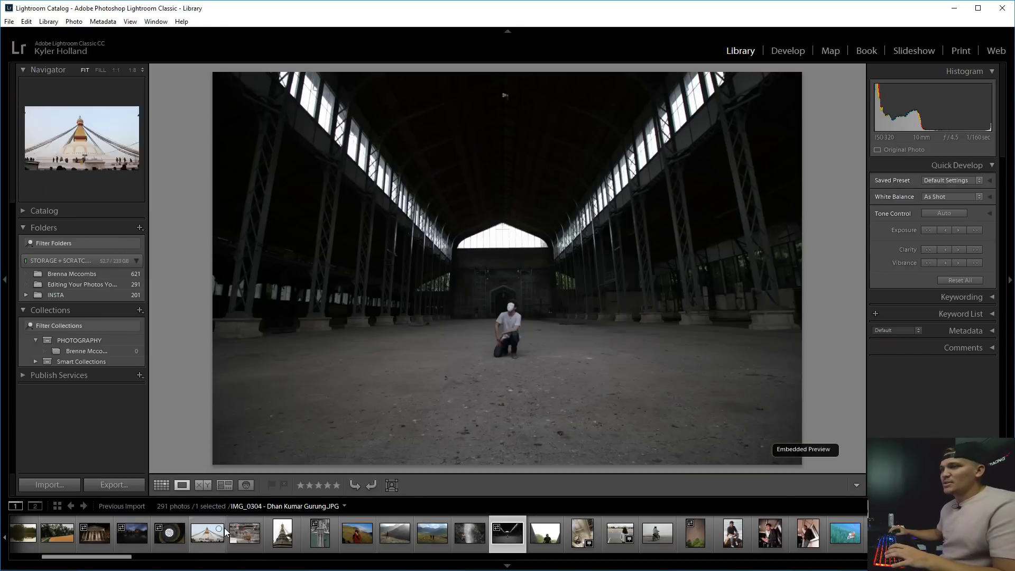
# Return to the Grid view and enlarge the thumbnails.
pyautogui.press('g')
pyautogui.scroll(-3, 580, 330)
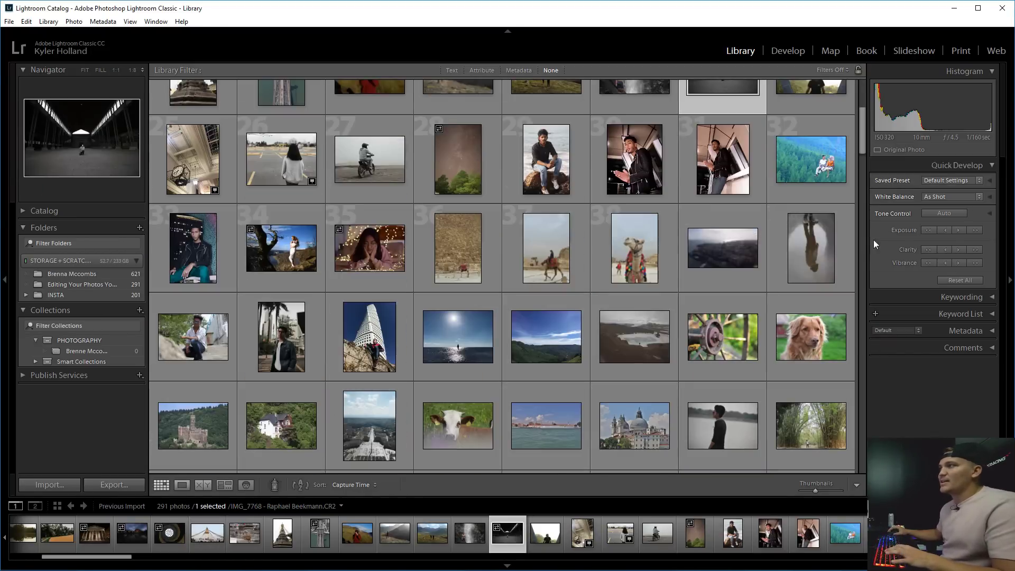
pyautogui.moveTo(827, 492)
pyautogui.mouseDown()
pyautogui.moveTo(846, 490)
pyautogui.moveTo(823, 490)
pyautogui.mouseUp()
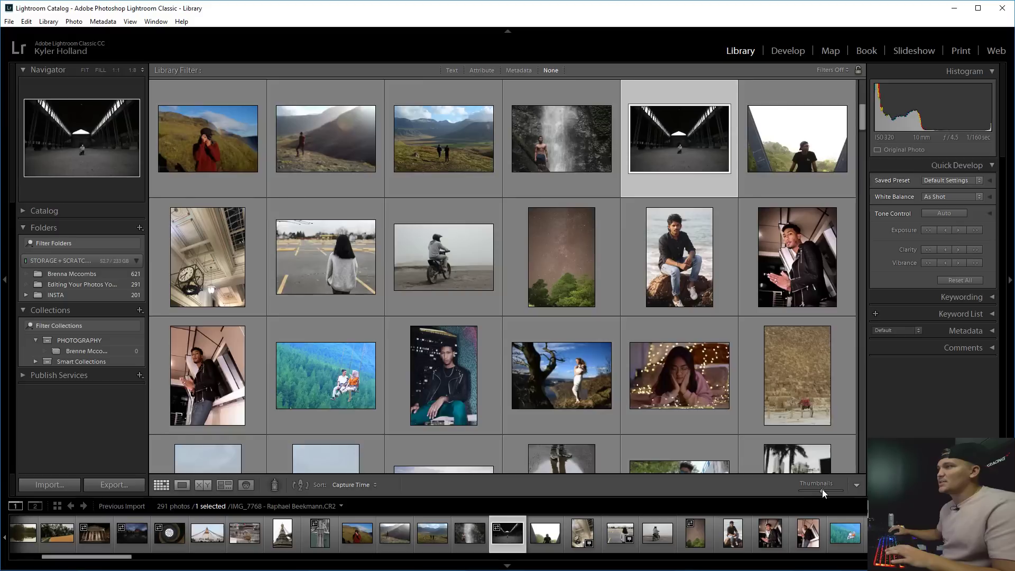
pyautogui.moveTo(864, 117); pyautogui.dragTo(820, 97)
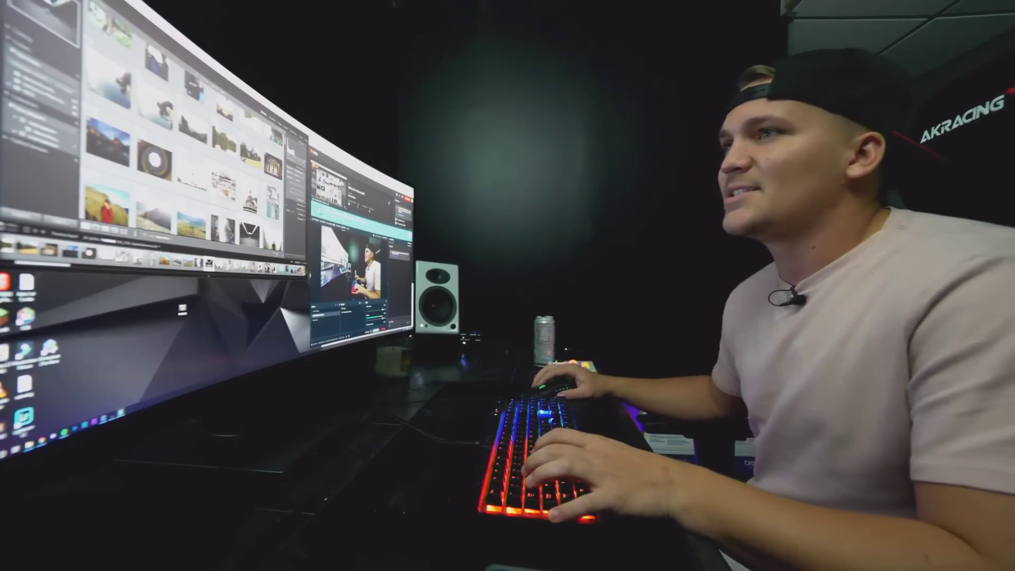
# Step from the waterfall photo to the warehouse hall shot and zoom in on the kneeling man.
pyautogui.scroll(1, 185, 132)
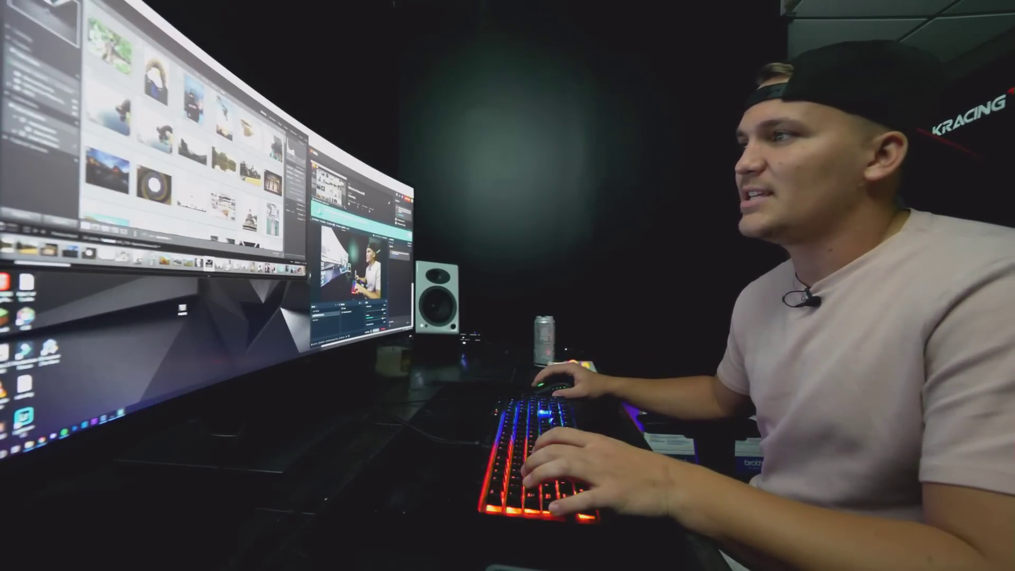
pyautogui.scroll(-2, 186, 132)
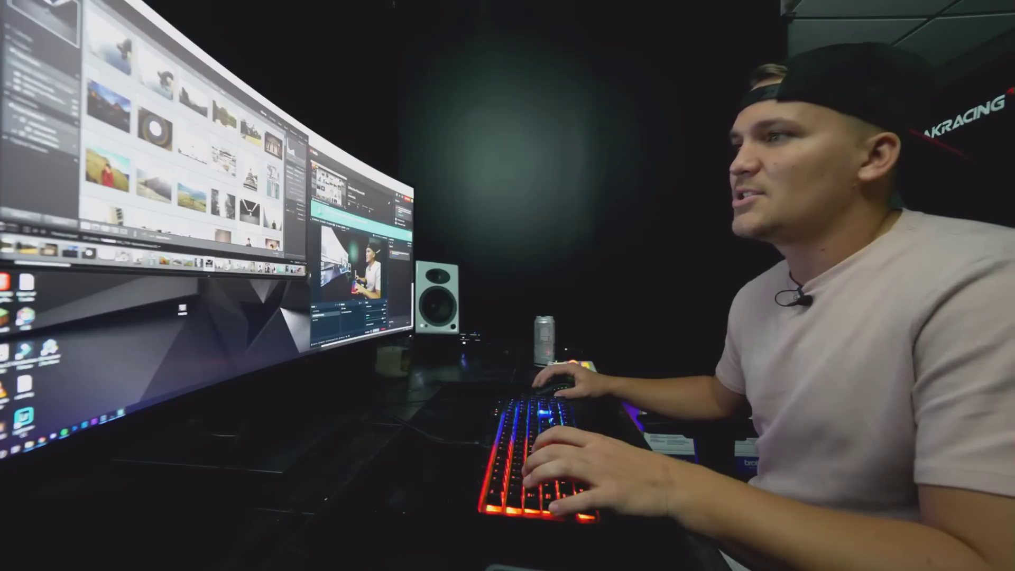
pyautogui.press('e')
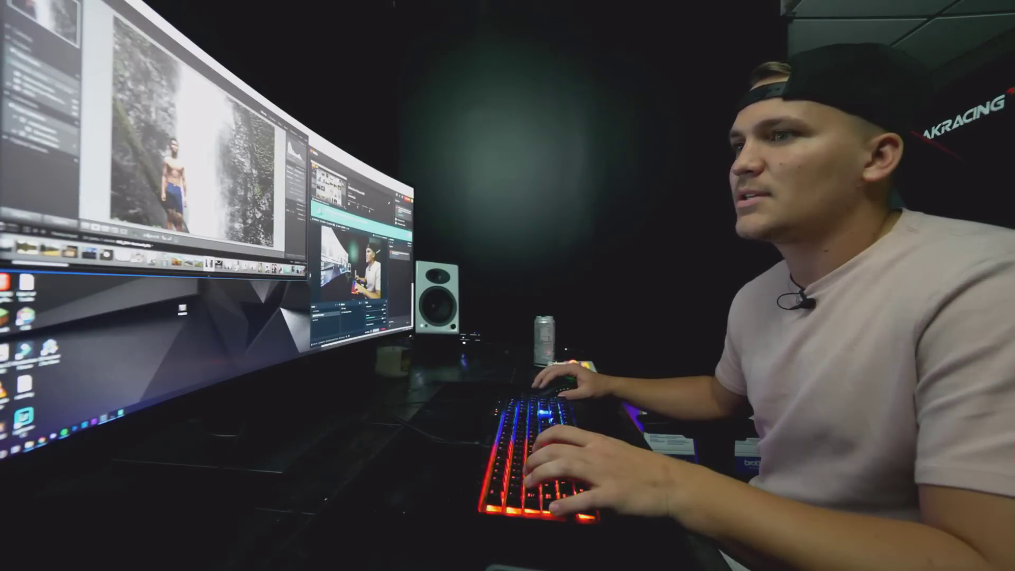
pyautogui.press('Right')
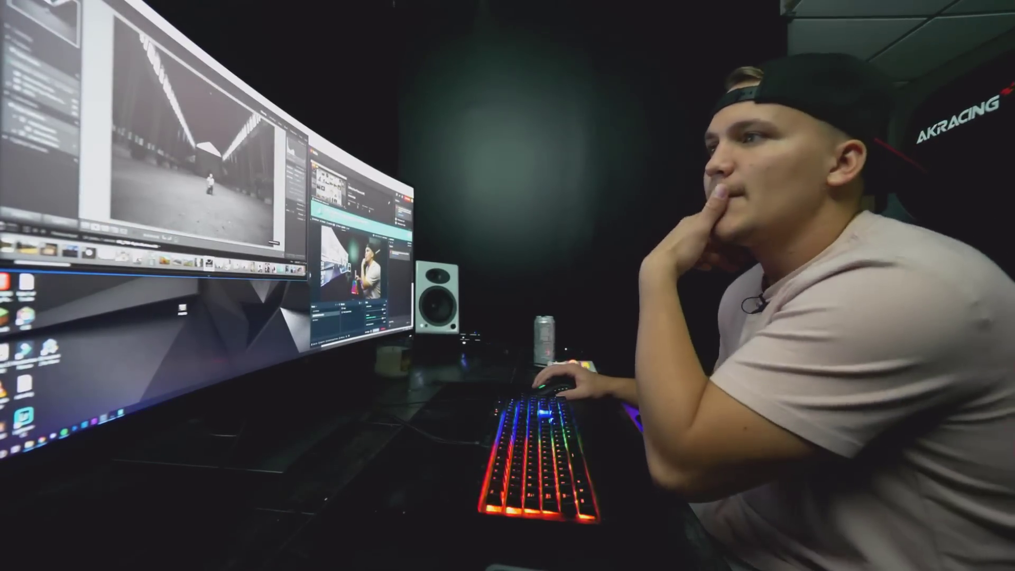
pyautogui.click(227, 202)
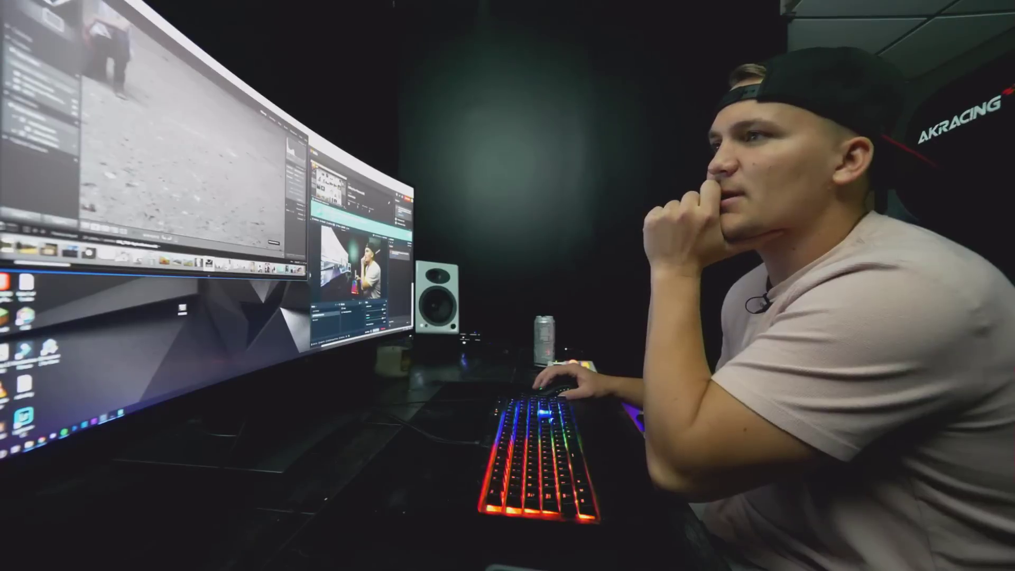
pyautogui.moveTo(159, 127); pyautogui.dragTo(246, 220)
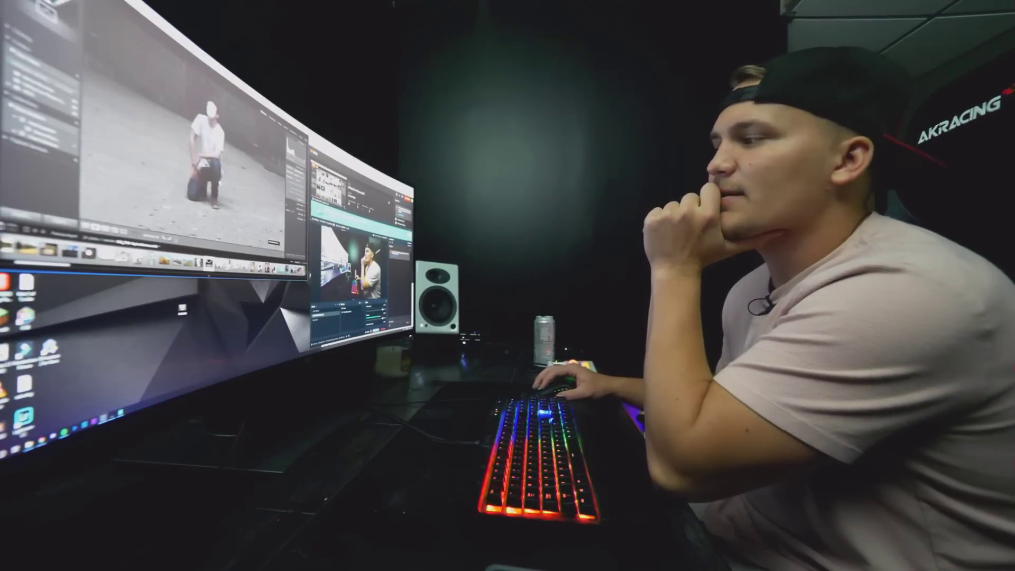
pyautogui.press('z')
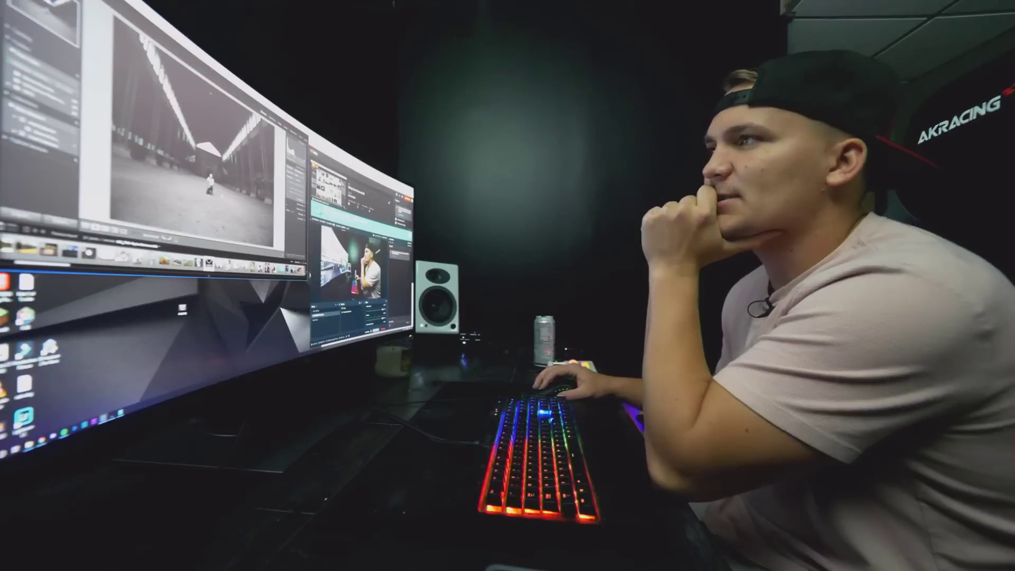
pyautogui.press('z')
# Switch to Develop, hide the filmstrip and view the man at full size.
pyautogui.click(272, 120)
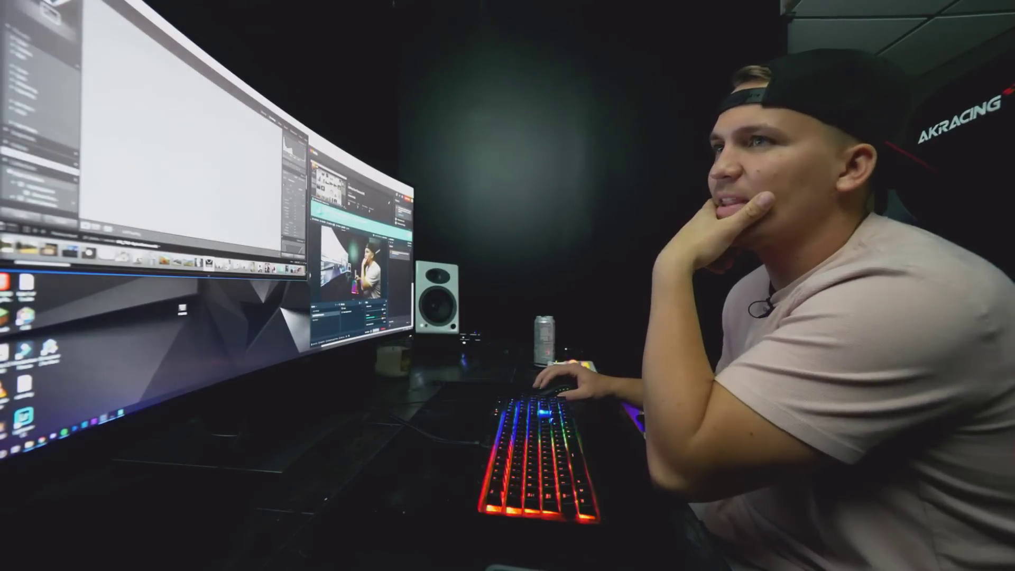
pyautogui.moveTo(158, 127); pyautogui.dragTo(205, 153)
pyautogui.press('z')
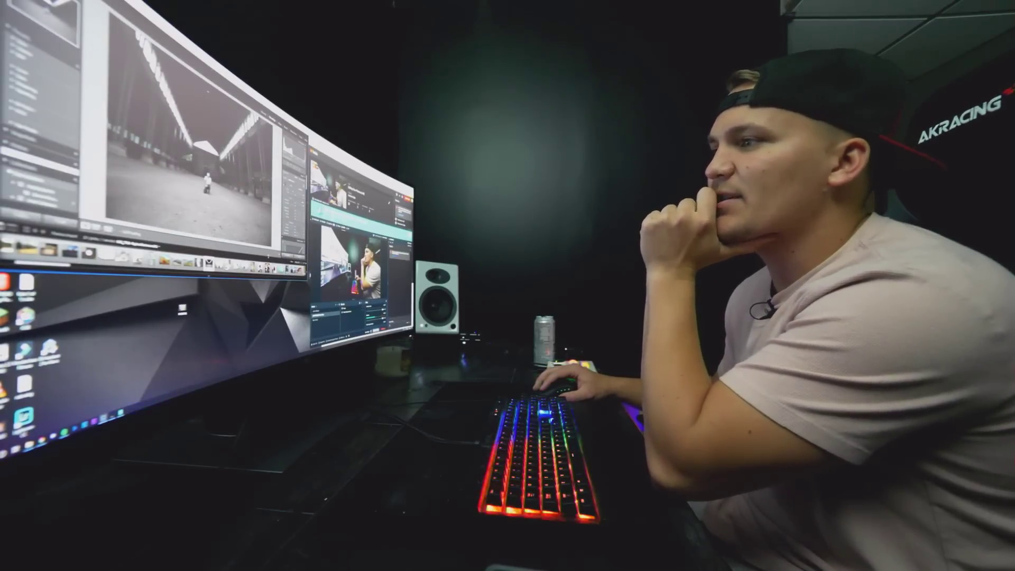
pyautogui.press('F6')
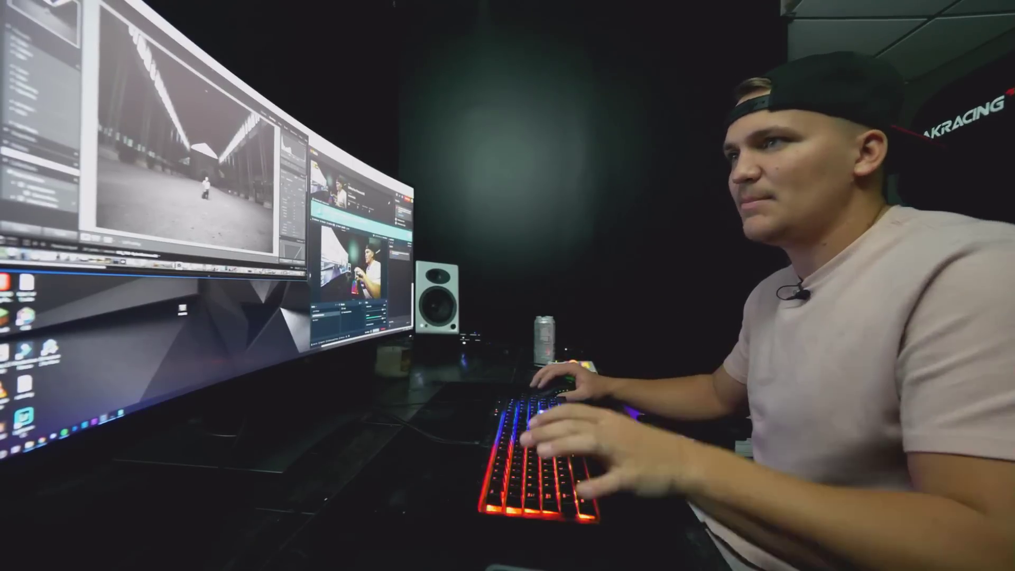
pyautogui.press('Right')
pyautogui.press('Right')
pyautogui.press('Right')
pyautogui.press('Right')
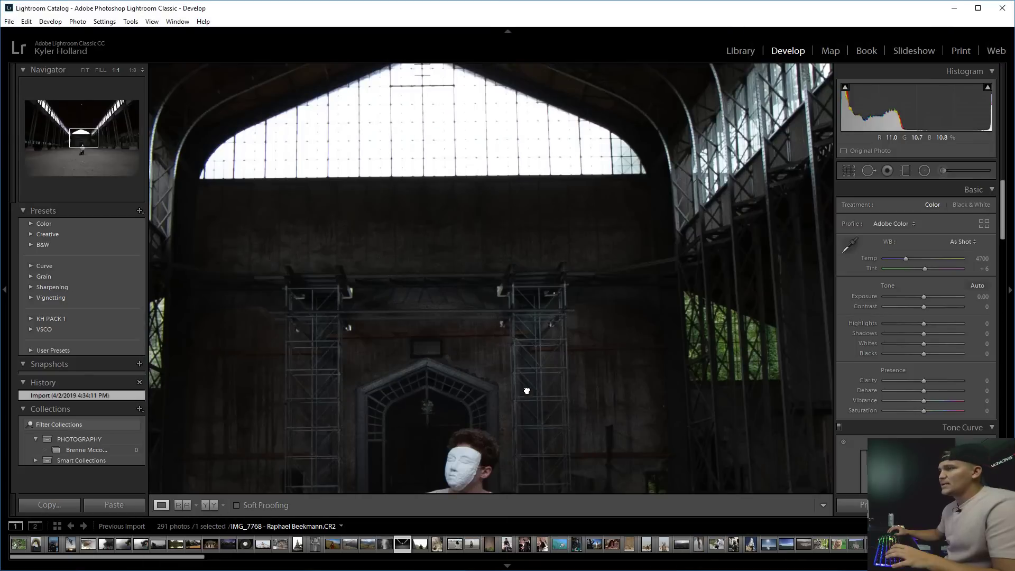
# Widen the adjustments panel and settle Exposure at +0.45 after testing -0.15 and +0.95.
pyautogui.moveTo(527, 390); pyautogui.dragTo(555, 260)
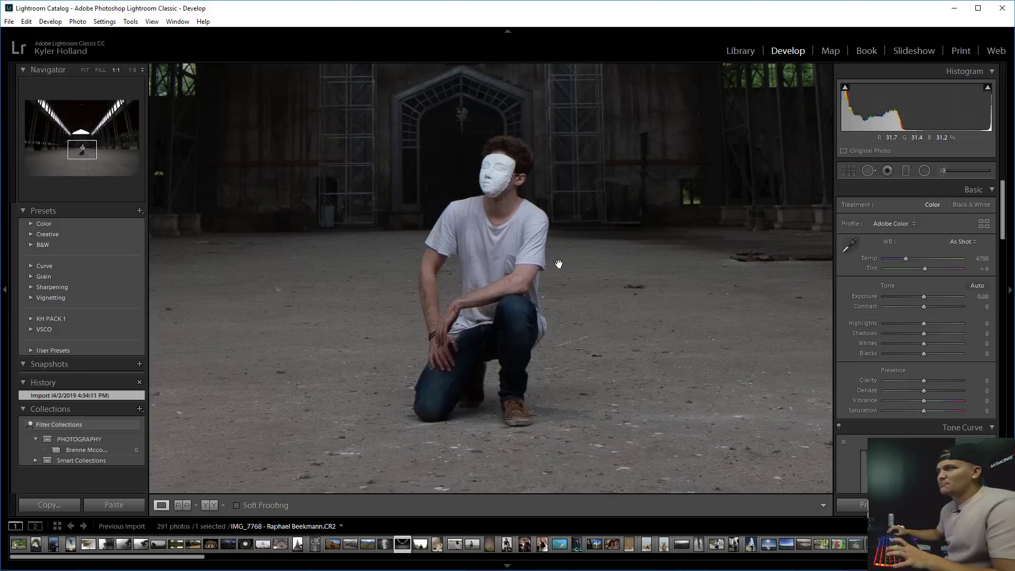
pyautogui.click(561, 265)
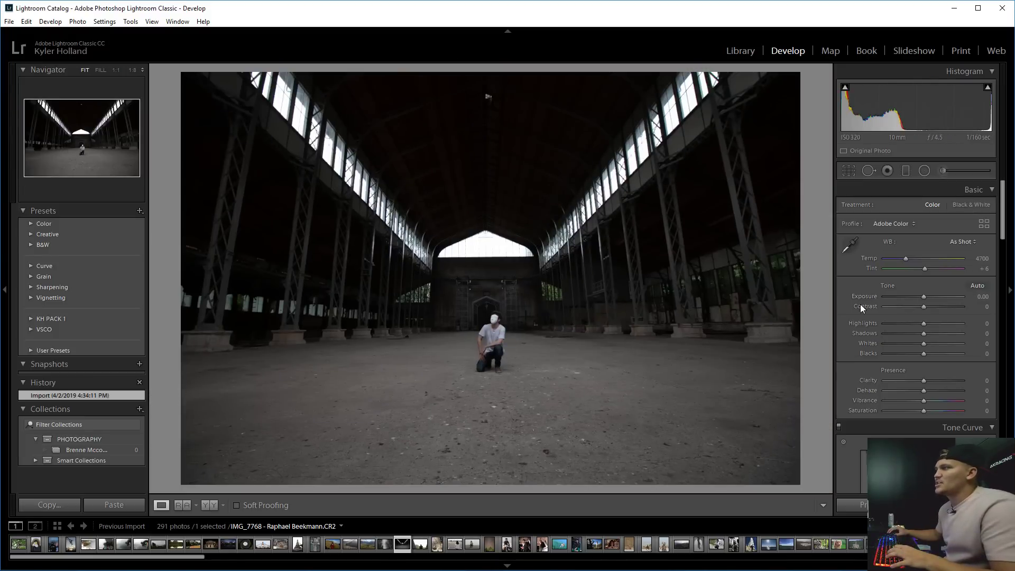
pyautogui.moveTo(836, 310); pyautogui.dragTo(809, 310)
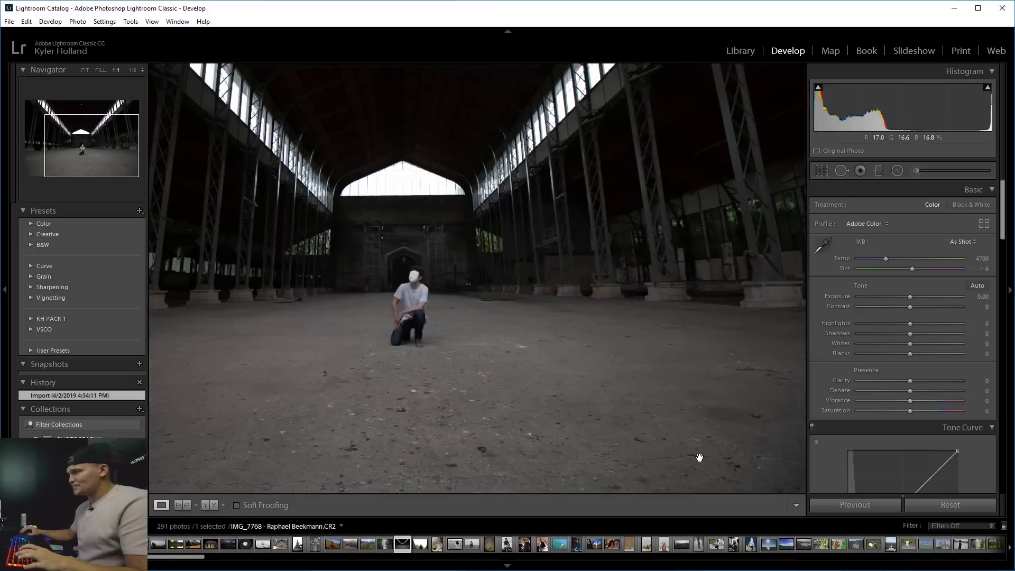
pyautogui.click(698, 460)
pyautogui.click(697, 460)
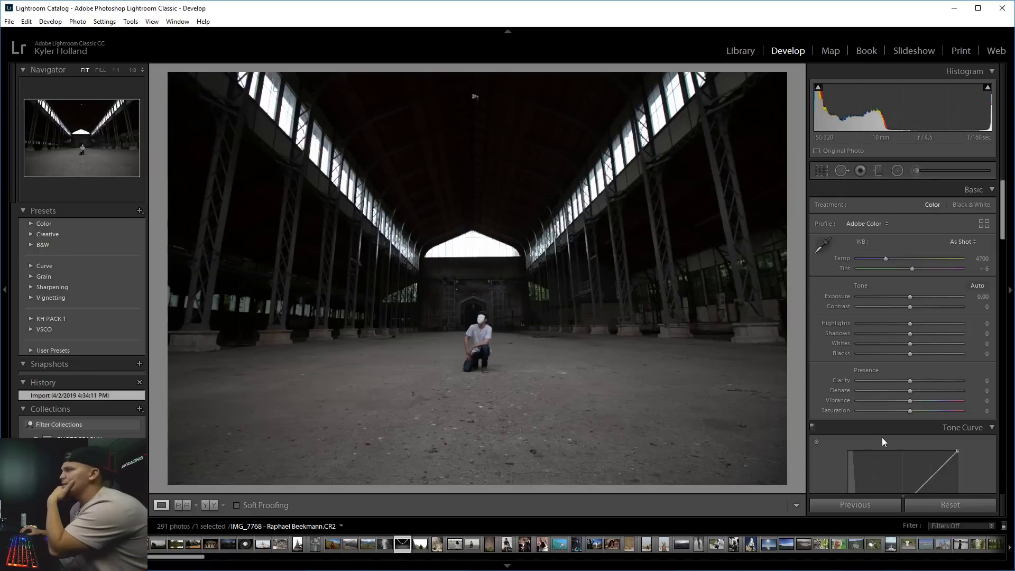
pyautogui.moveTo(910, 296)
pyautogui.mouseDown()
pyautogui.moveTo(896, 297)
pyautogui.moveTo(912, 299)
pyautogui.mouseUp()
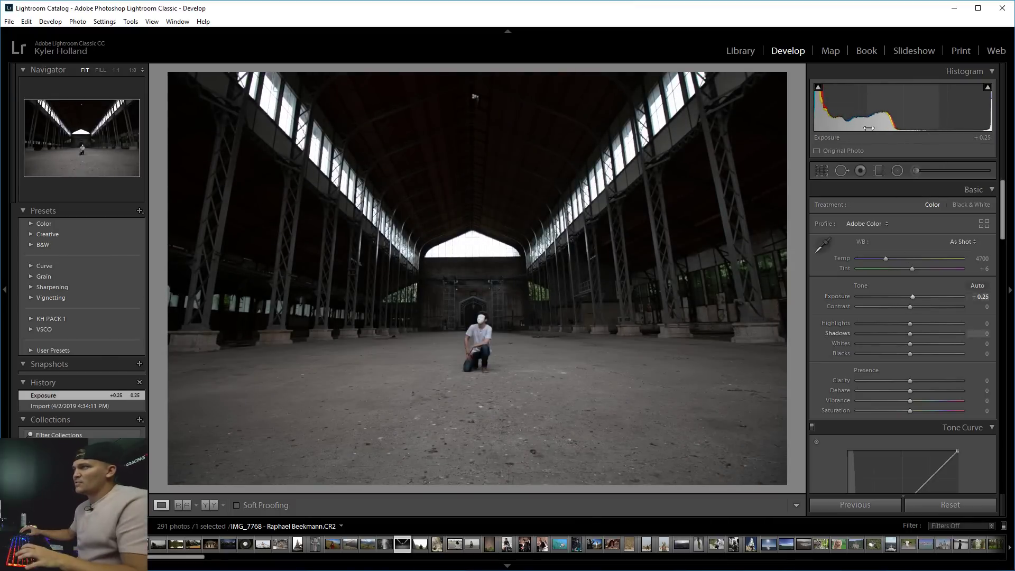
pyautogui.moveTo(910, 119)
pyautogui.mouseDown()
pyautogui.moveTo(930, 119)
pyautogui.moveTo(916, 119)
pyautogui.mouseUp()
pyautogui.moveTo(845, 119); pyautogui.dragTo(839, 119)
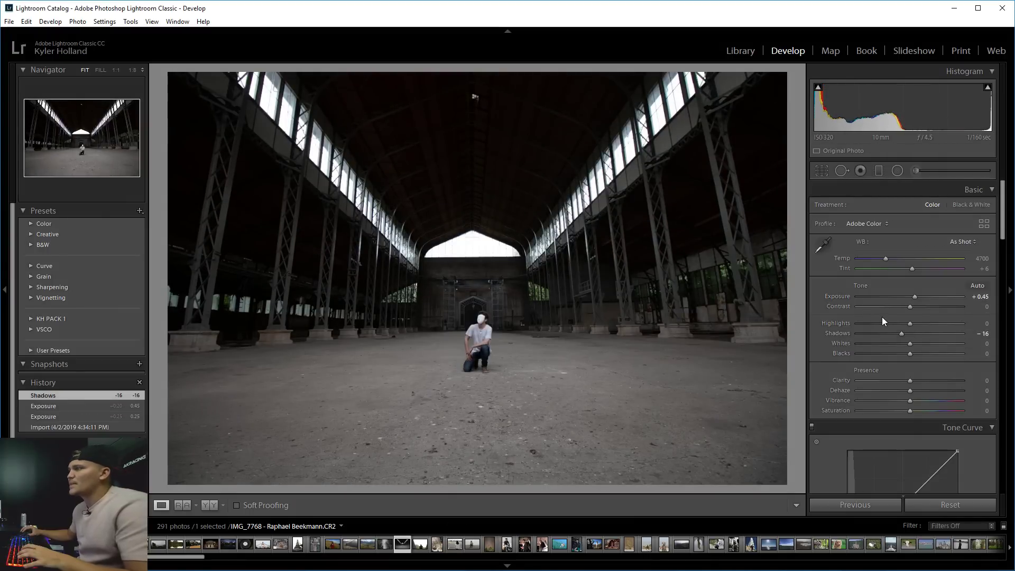
# Lower Highlights, set Shadows to -21, and give the photo a one-star rating.
pyautogui.moveTo(907, 324); pyautogui.dragTo(808, 324)
pyautogui.press('1')
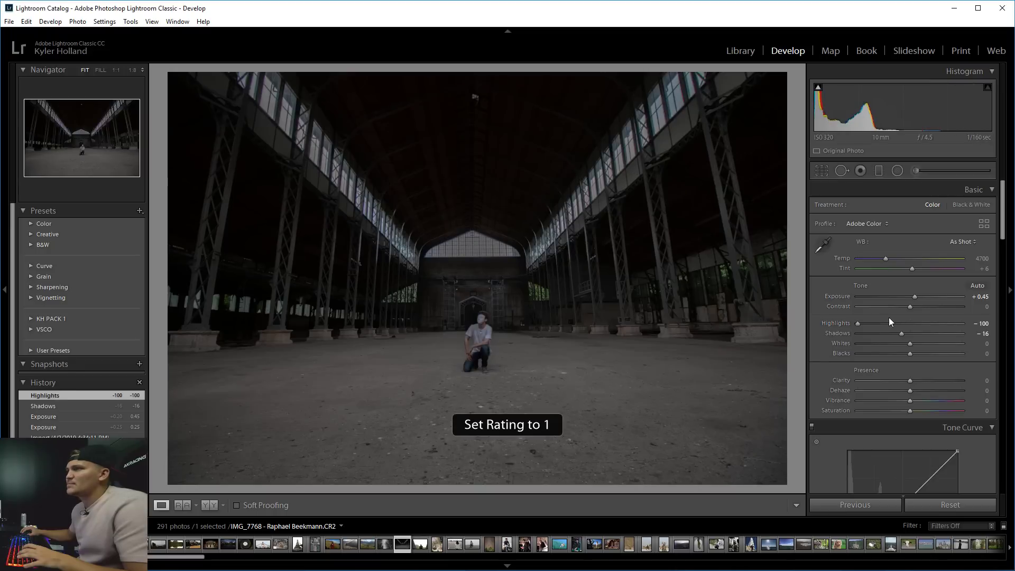
pyautogui.moveTo(950, 323); pyautogui.dragTo(914, 322)
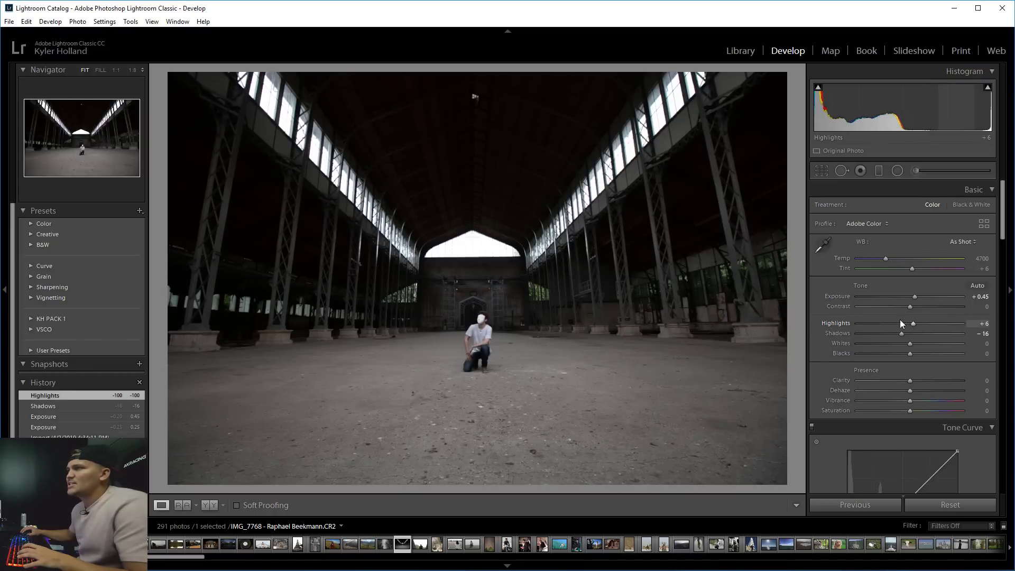
pyautogui.click(493, 254)
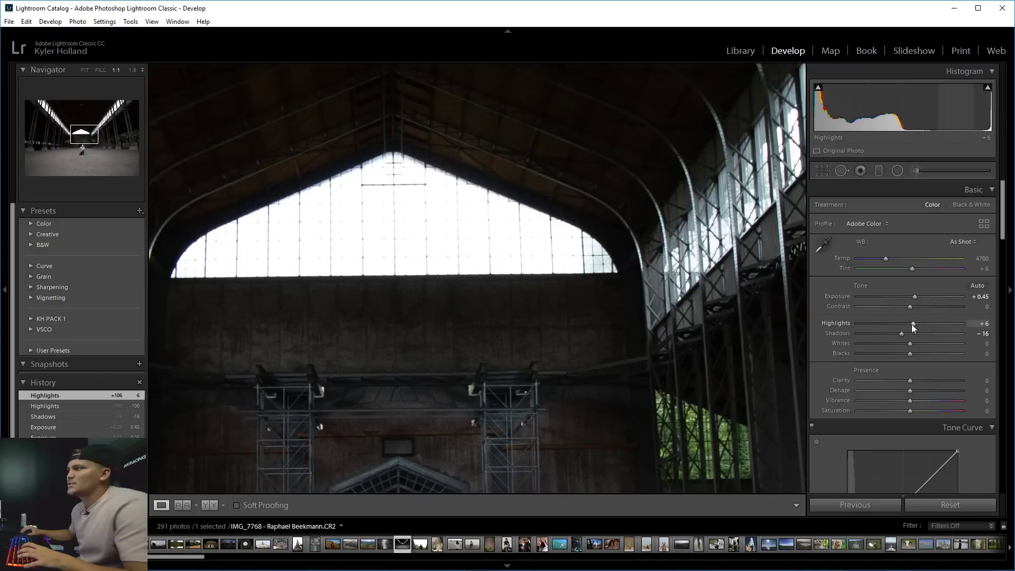
pyautogui.moveTo(912, 324); pyautogui.dragTo(884, 323)
pyautogui.moveTo(656, 300); pyautogui.dragTo(696, 229)
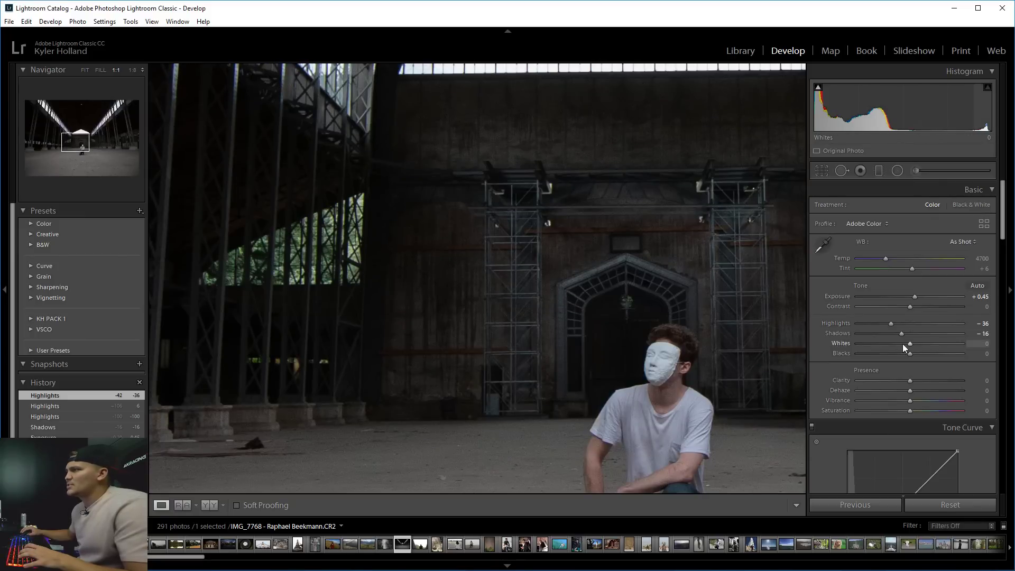
pyautogui.moveTo(899, 336); pyautogui.dragTo(927, 307)
# Set Contrast to +31, Whites to +20 and Clarity to +20, comparing close-ups with the full photo.
pyautogui.click(663, 310)
pyautogui.click(663, 310)
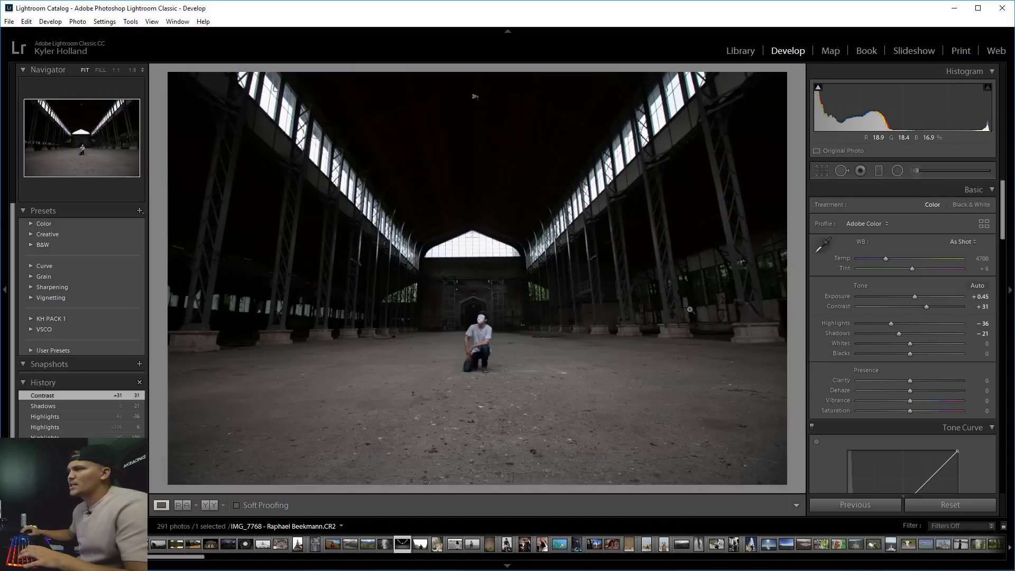
pyautogui.click(478, 327)
pyautogui.click(478, 328)
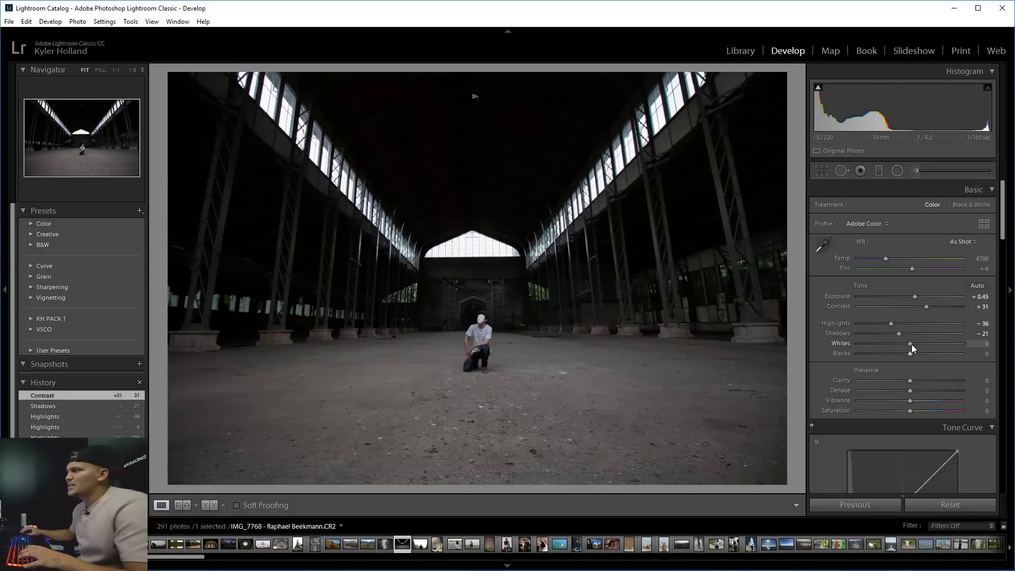
pyautogui.moveTo(911, 344)
pyautogui.mouseDown()
pyautogui.moveTo(924, 344)
pyautogui.moveTo(900, 341)
pyautogui.moveTo(922, 343)
pyautogui.moveTo(906, 354)
pyautogui.mouseUp()
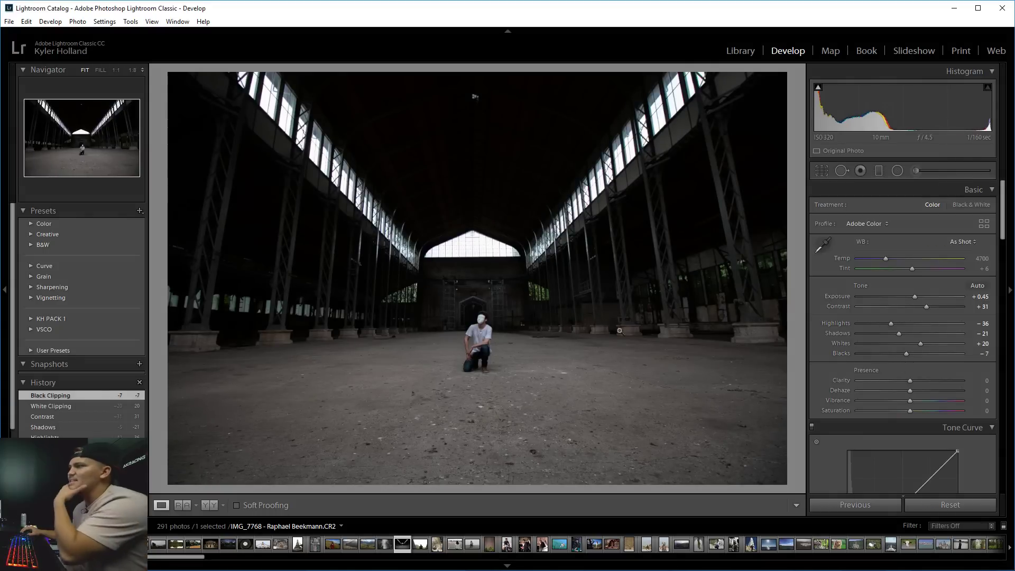
pyautogui.click(465, 392)
pyautogui.click(576, 136)
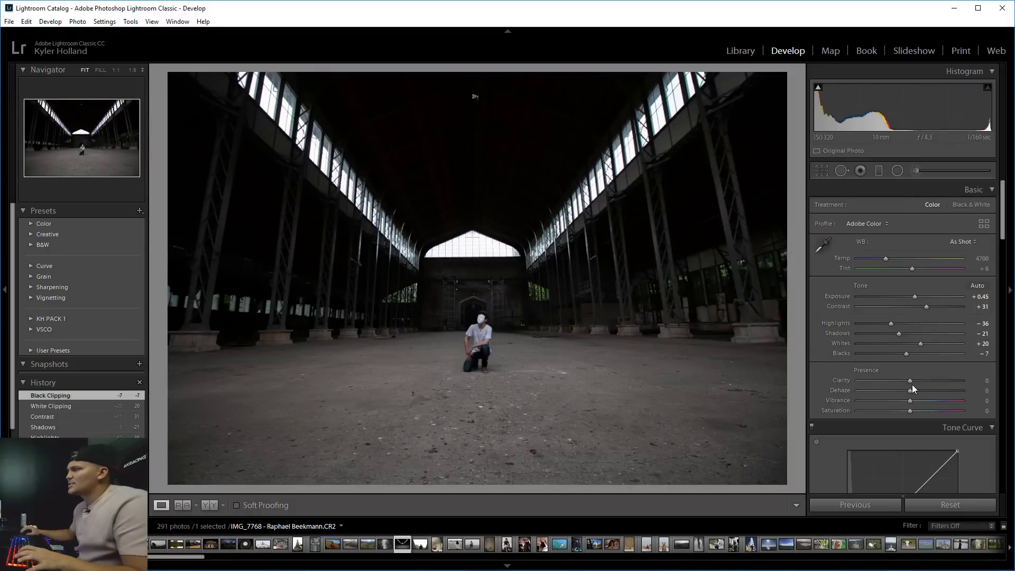
pyautogui.moveTo(908, 379); pyautogui.dragTo(920, 379)
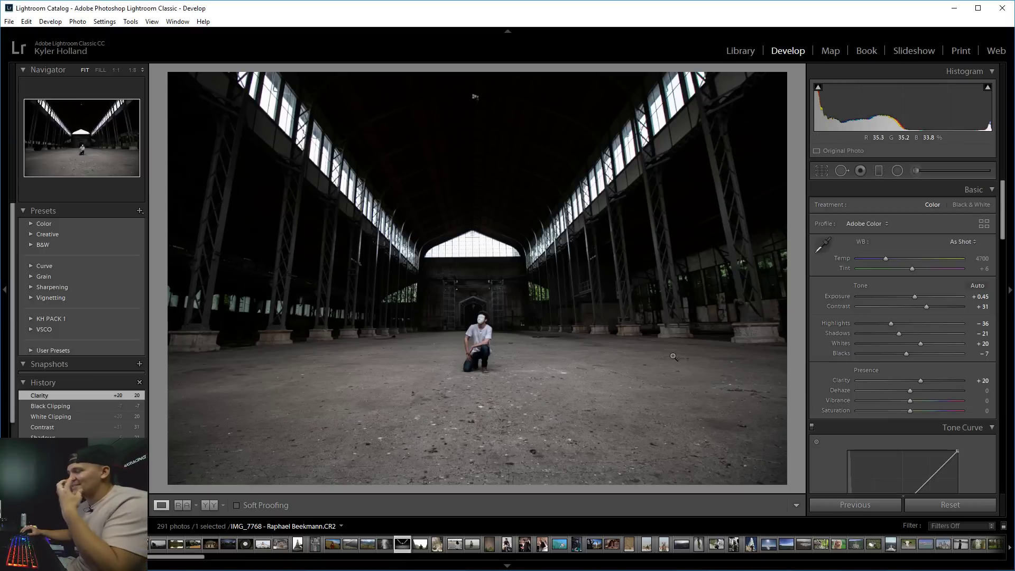
# Set Dehaze to +2 and Saturation to -6, checking the man up close.
pyautogui.click(433, 344)
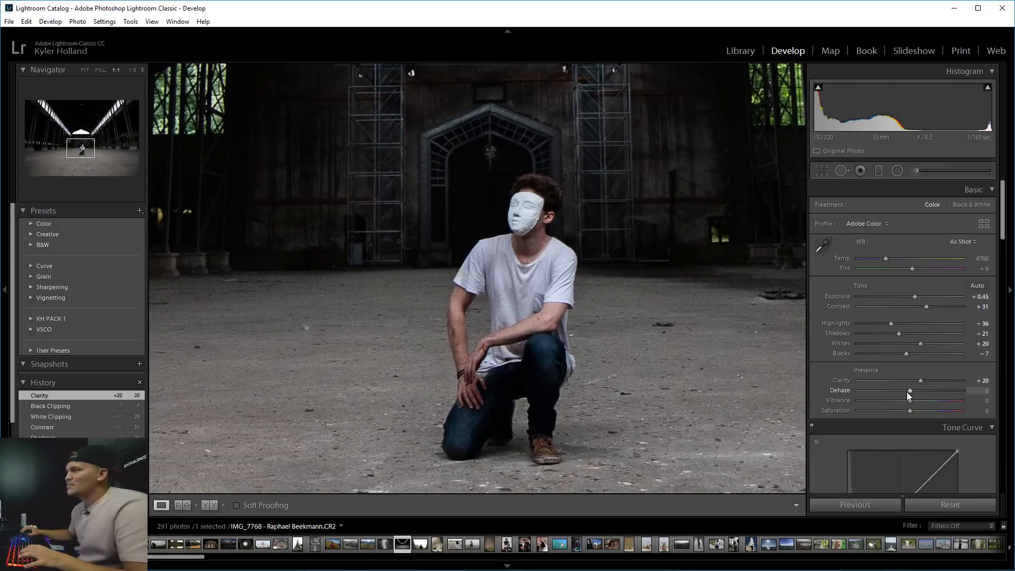
pyautogui.moveTo(906, 392)
pyautogui.mouseDown()
pyautogui.moveTo(925, 392)
pyautogui.moveTo(848, 388)
pyautogui.moveTo(937, 388)
pyautogui.moveTo(915, 389)
pyautogui.mouseUp()
pyautogui.press('z')
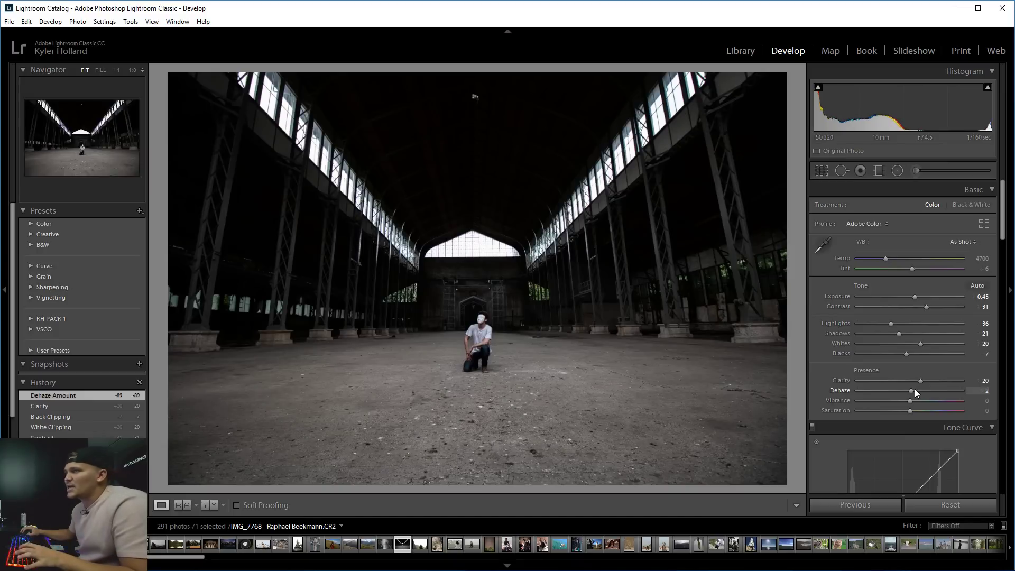
pyautogui.click(905, 414)
pyautogui.click(519, 385)
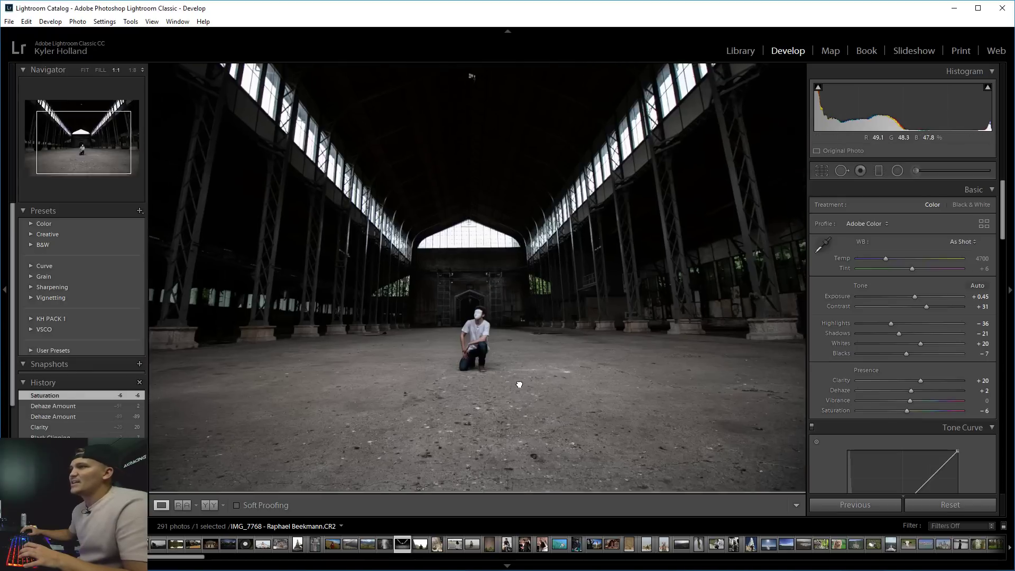
pyautogui.click(526, 333)
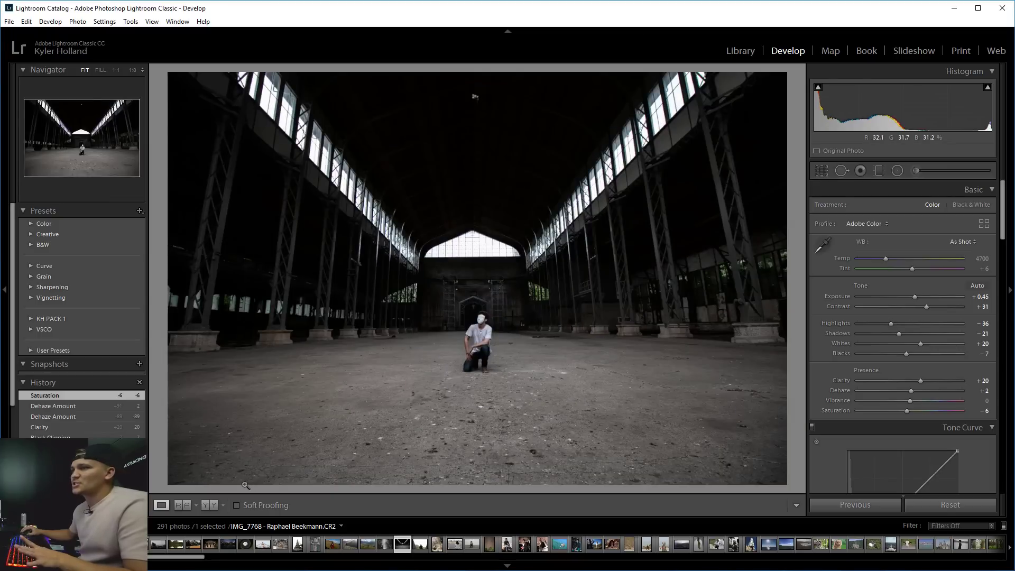
# Compare the edit against the original in side-by-side and split Before/After, then return to single view.
pyautogui.click(211, 506)
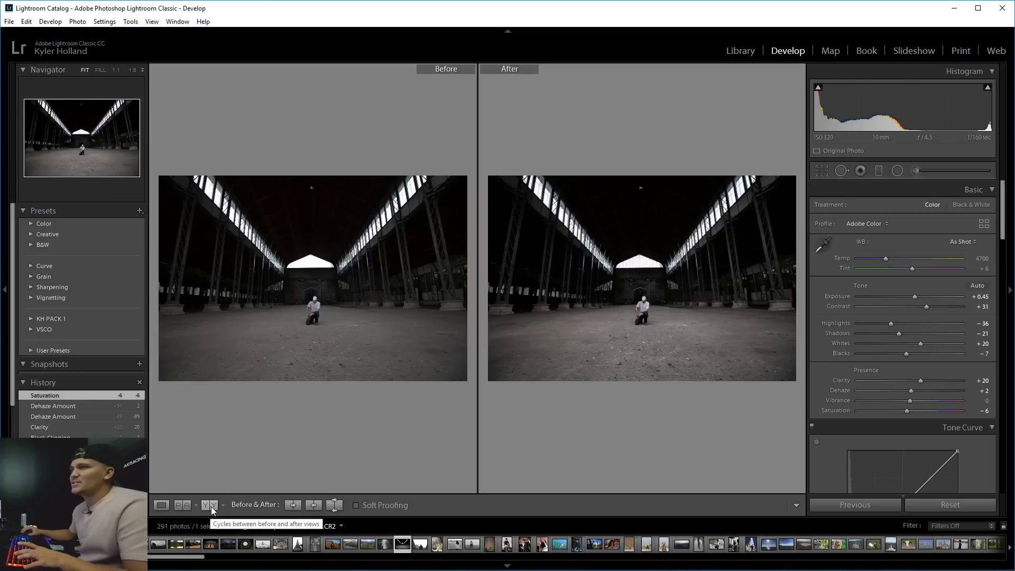
pyautogui.click(211, 506)
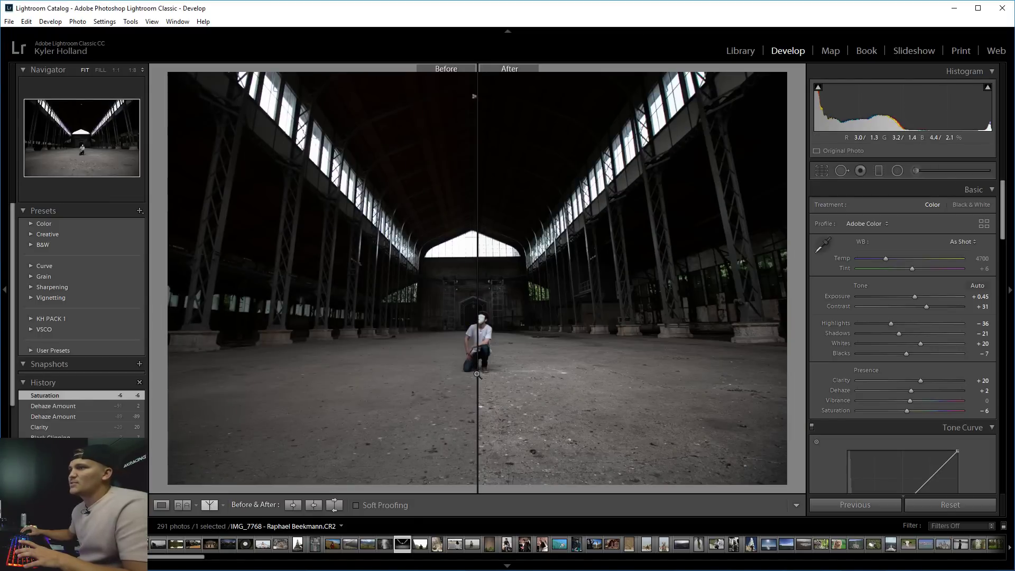
pyautogui.click(161, 505)
pyautogui.scroll(-2, 846, 407)
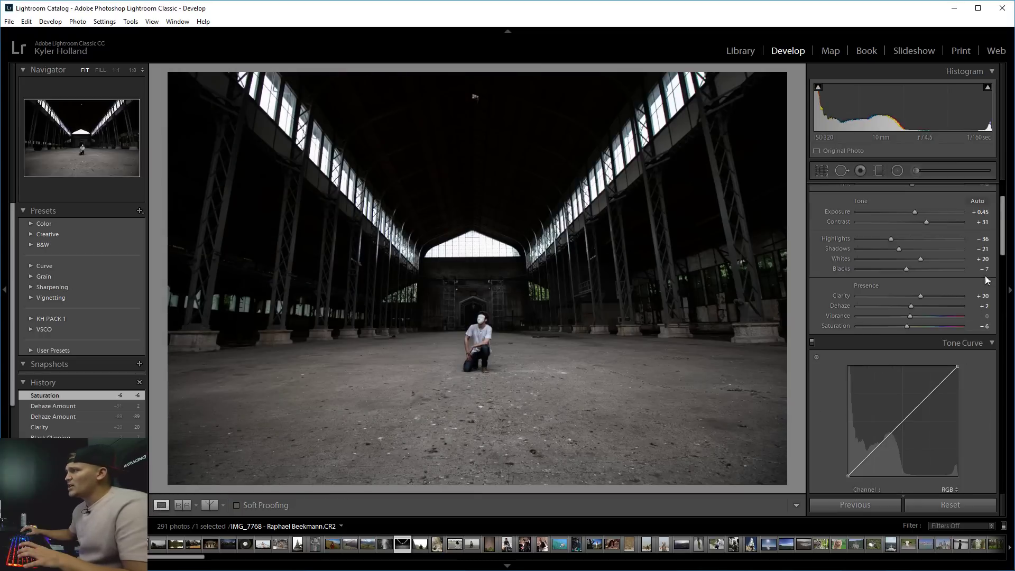
# Add midpoint, shadow and highlight points to the RGB curve, darkening shadows and lifting highlights.
pyautogui.scroll(-3, 987, 280)
pyautogui.scroll(-2, 987, 280)
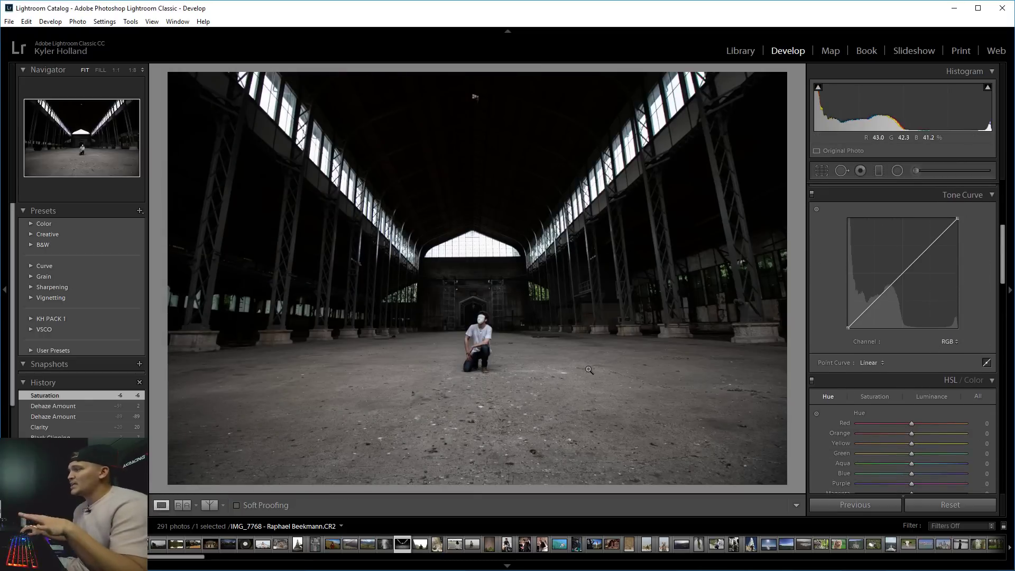
pyautogui.click(902, 275)
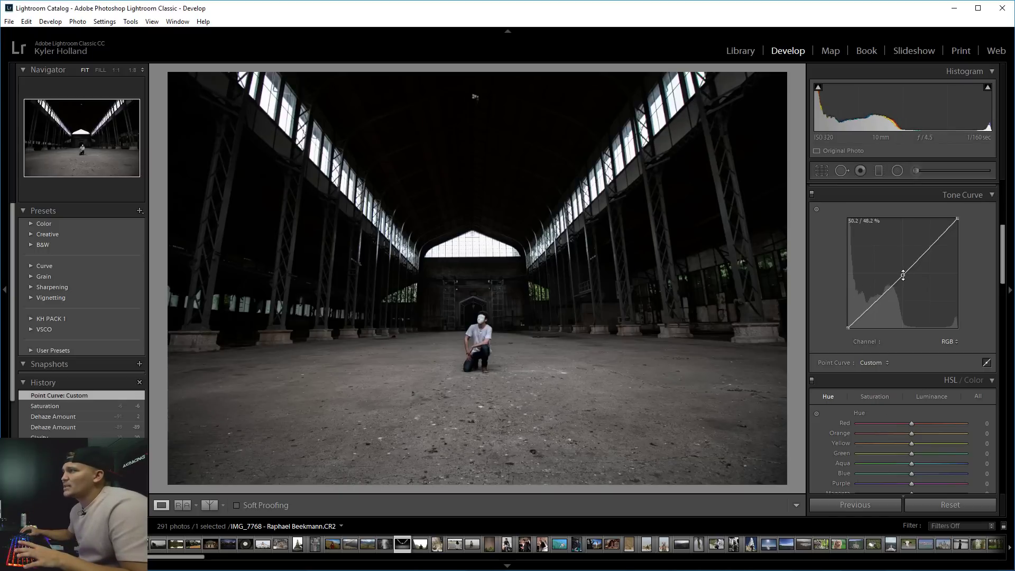
pyautogui.click(868, 311)
pyautogui.moveTo(868, 310); pyautogui.dragTo(870, 312)
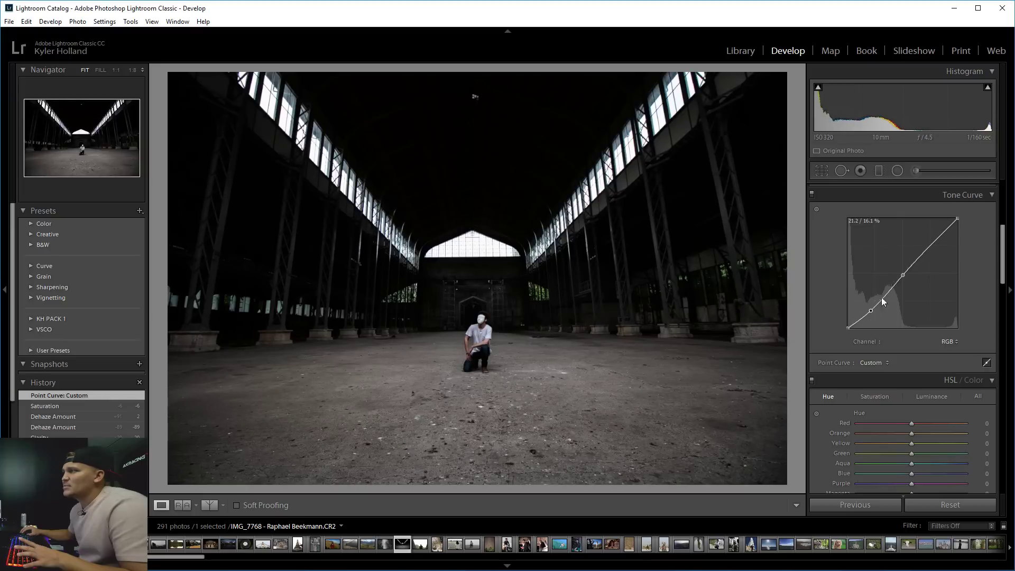
pyautogui.moveTo(935, 242); pyautogui.dragTo(932, 239)
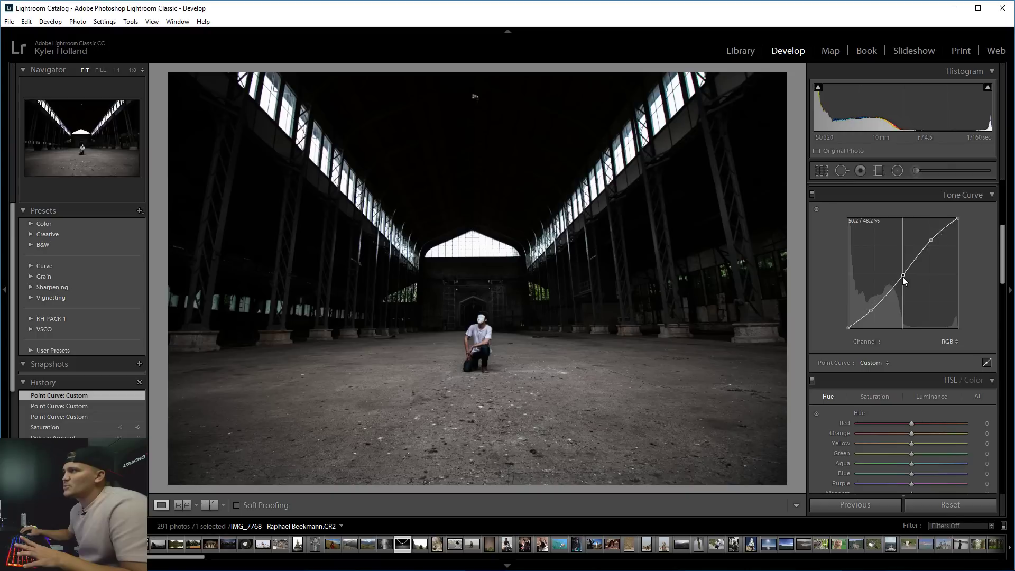
pyautogui.moveTo(904, 281); pyautogui.dragTo(902, 277)
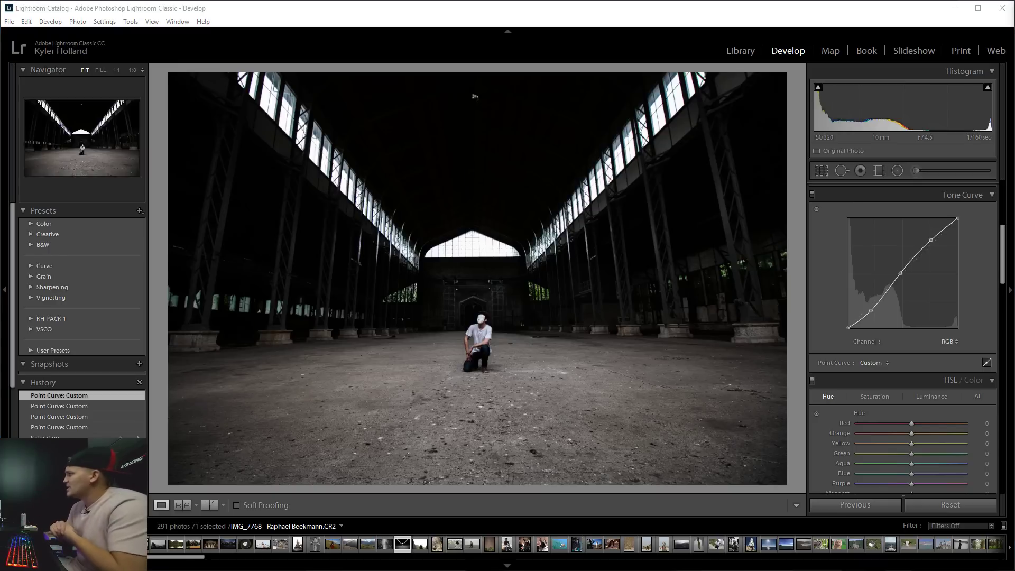
# Drop Clarity to +4 and inspect the man's shoes up close.
pyautogui.click(426, 341)
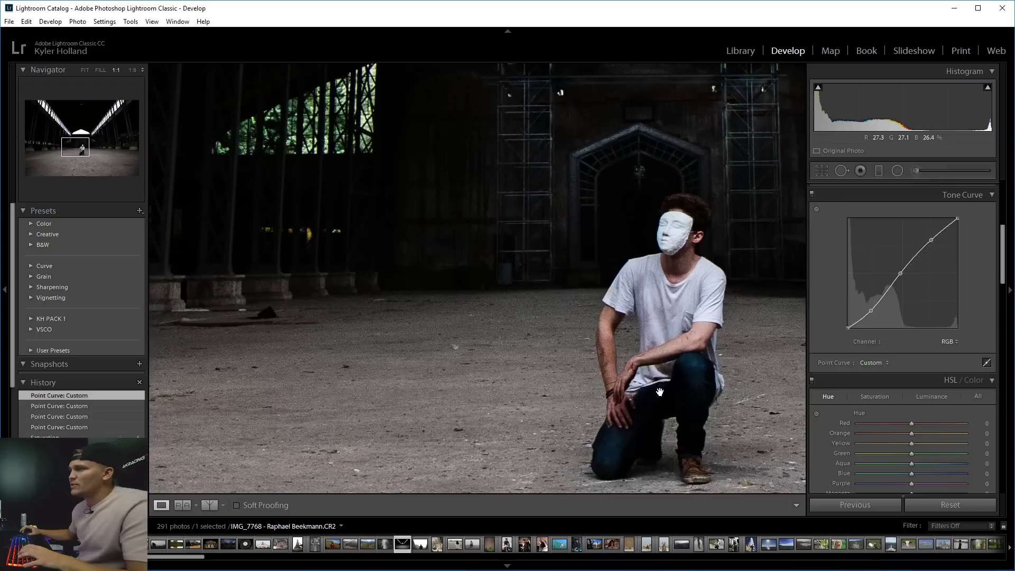
pyautogui.moveTo(425, 341); pyautogui.dragTo(324, 340)
pyautogui.scroll(3, 916, 255)
pyautogui.scroll(1, 916, 259)
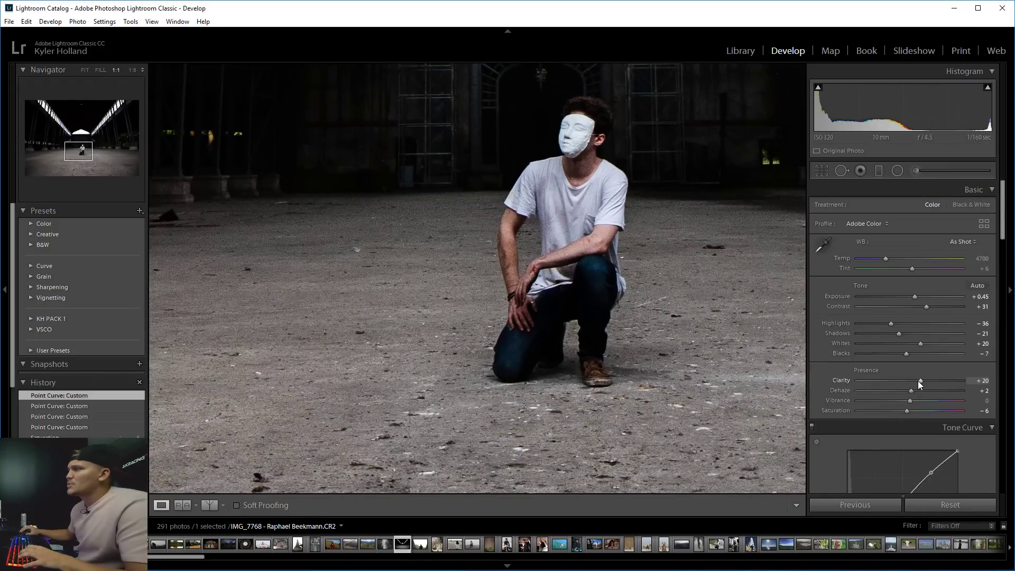
pyautogui.moveTo(918, 381); pyautogui.dragTo(911, 380)
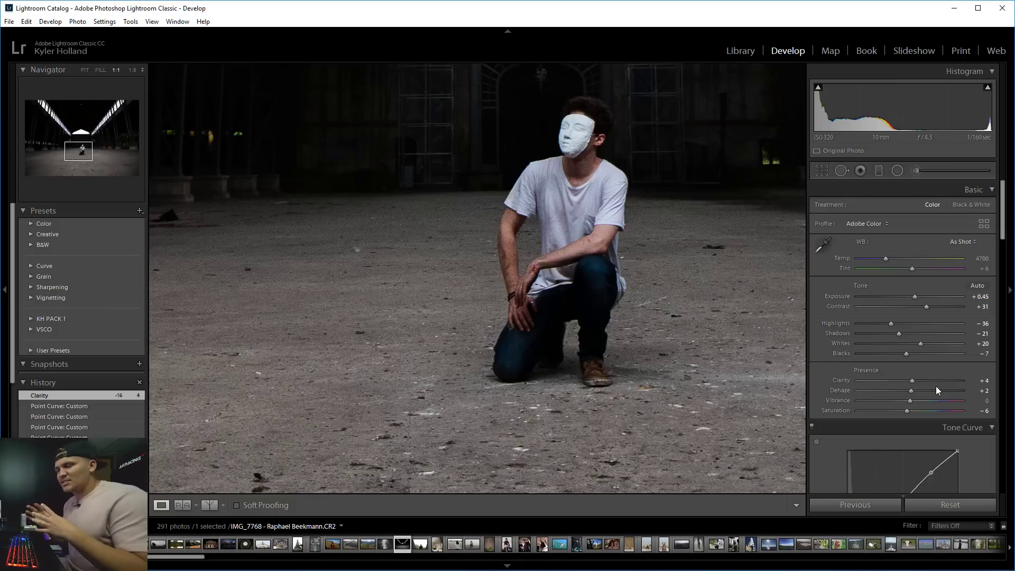
pyautogui.moveTo(575, 237); pyautogui.dragTo(527, 239)
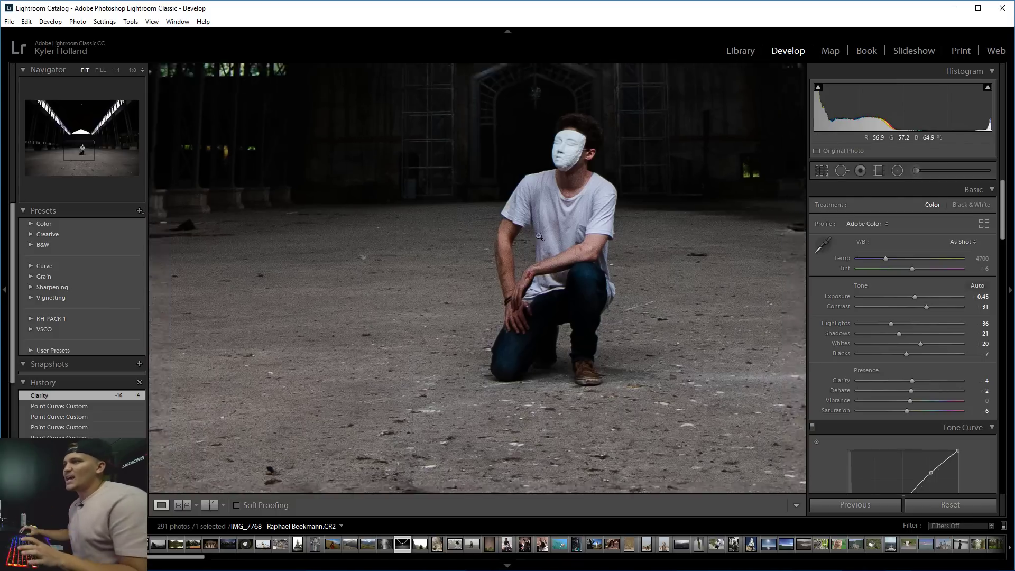
pyautogui.click(527, 239)
pyautogui.click(499, 342)
pyautogui.moveTo(499, 343); pyautogui.dragTo(500, 286)
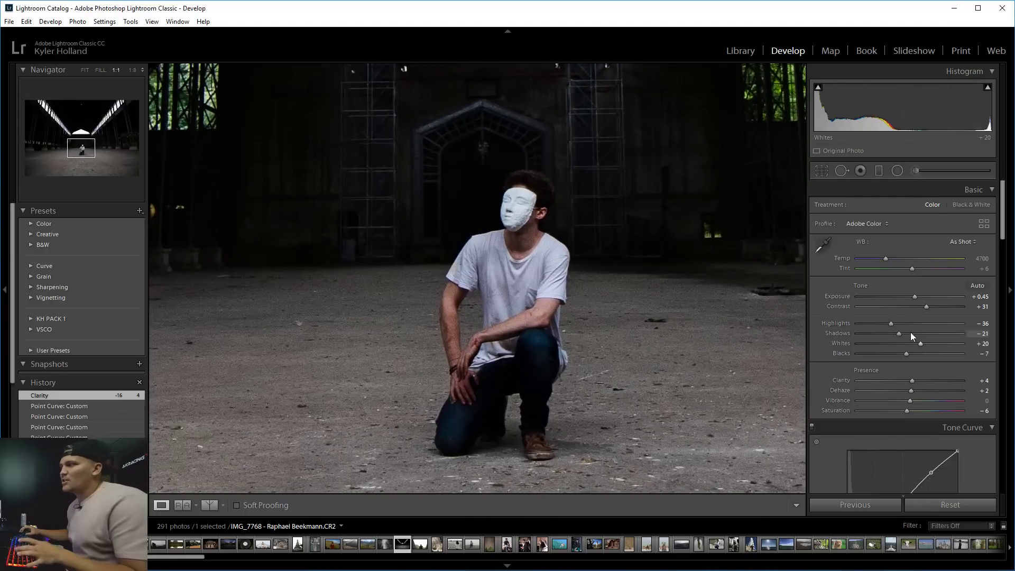
# Push Clarity to +100, then settle it at +26, hiding and restoring the right panel.
pyautogui.moveTo(911, 382); pyautogui.dragTo(964, 380)
pyautogui.click(680, 362)
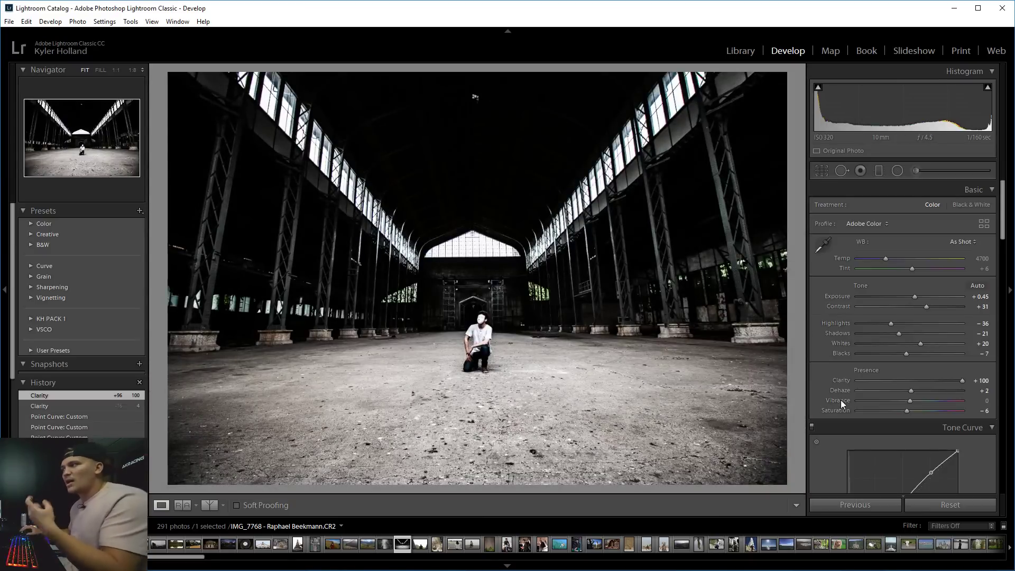
pyautogui.moveTo(939, 378)
pyautogui.mouseDown()
pyautogui.moveTo(916, 379)
pyautogui.moveTo(924, 382)
pyautogui.mouseUp()
pyautogui.click(477, 353)
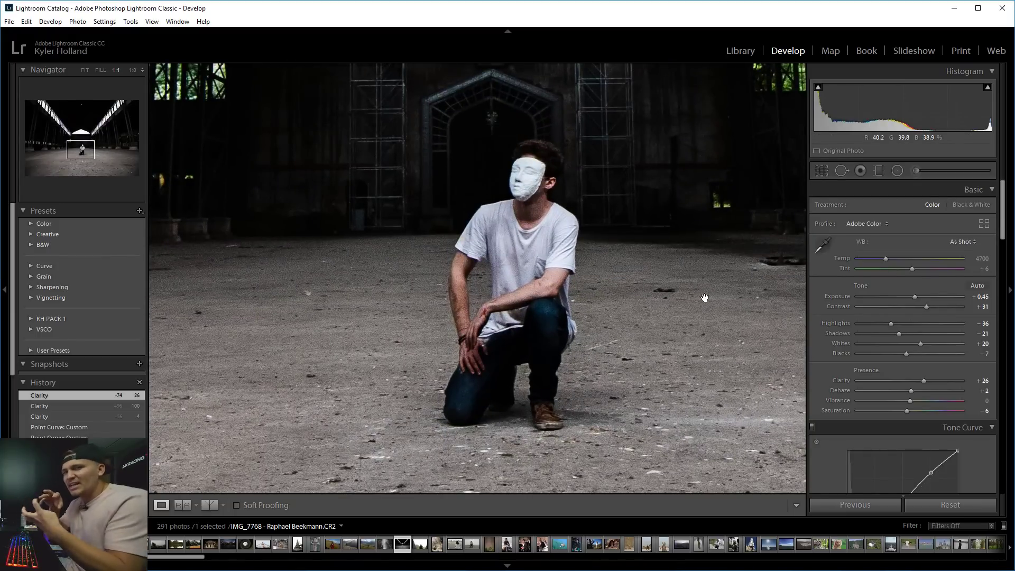
pyautogui.click(592, 259)
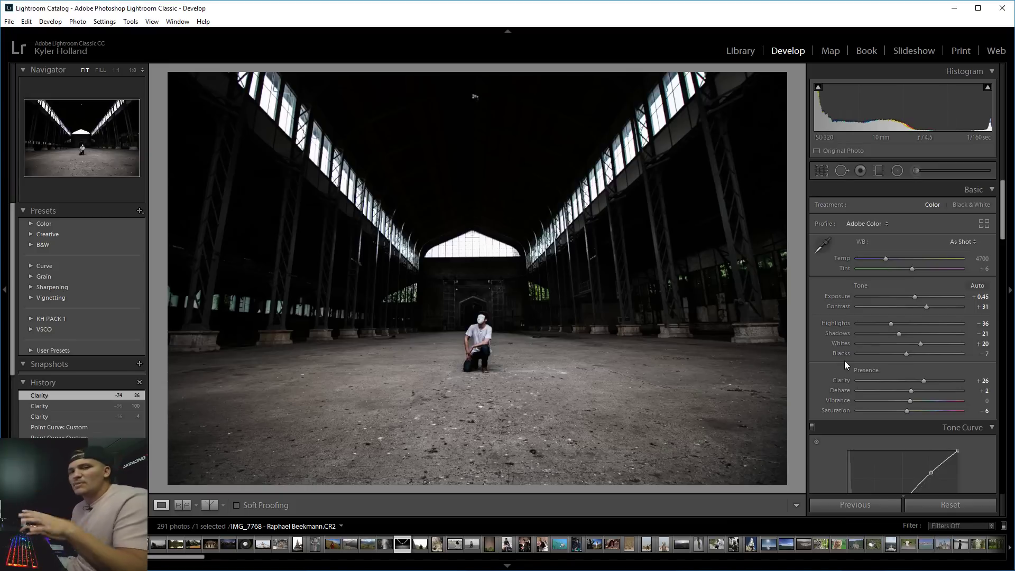
pyautogui.click(1006, 233)
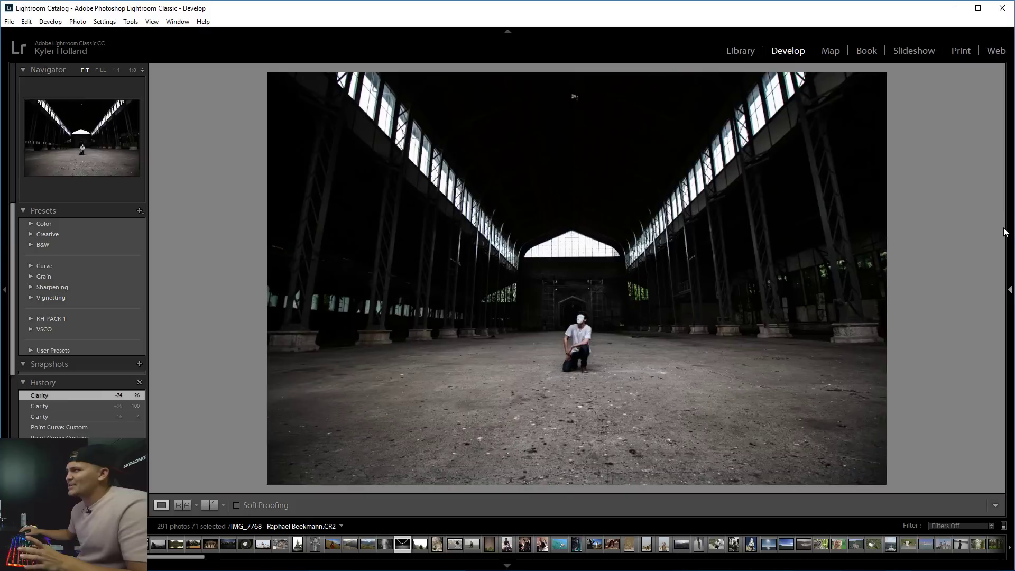
pyautogui.click(1005, 249)
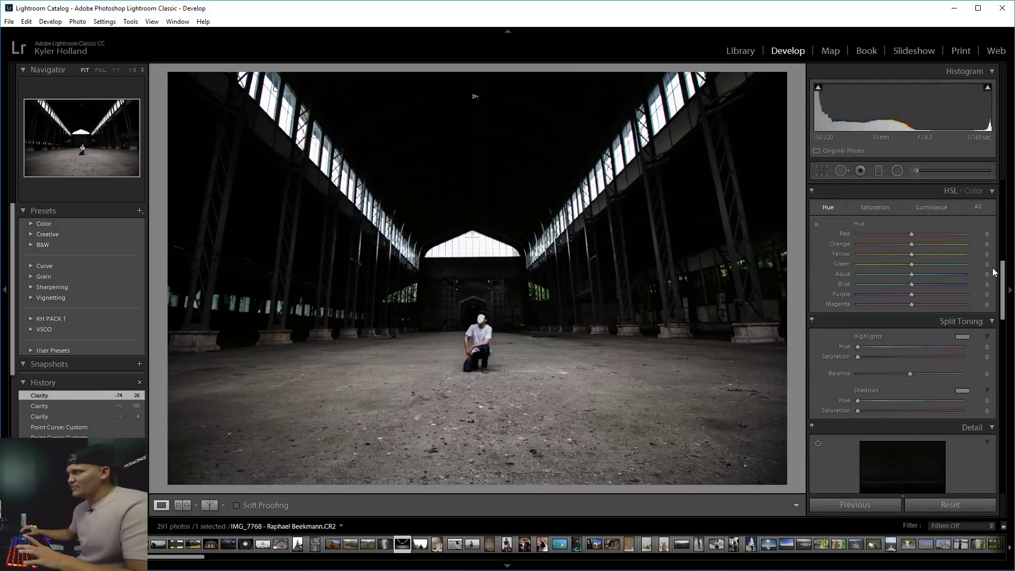
# Try a targeted Hue shift on the warm orange and yellow tones, then undo it.
pyautogui.moveTo(1003, 287); pyautogui.dragTo(1003, 285)
pyautogui.scroll(2, 923, 234)
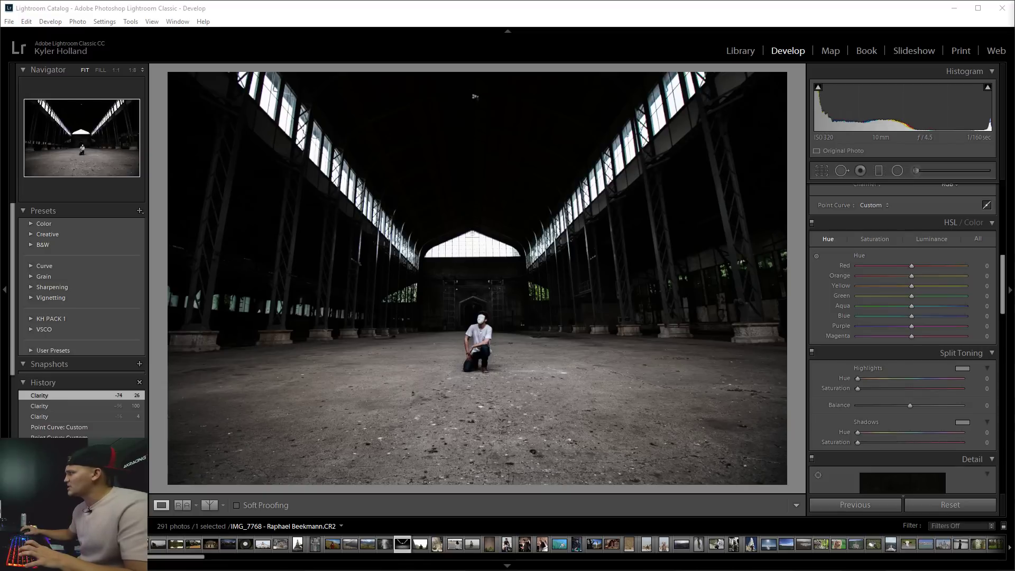
pyautogui.click(817, 259)
pyautogui.moveTo(535, 402); pyautogui.dragTo(535, 365)
pyautogui.moveTo(475, 96); pyautogui.dragTo(475, 97)
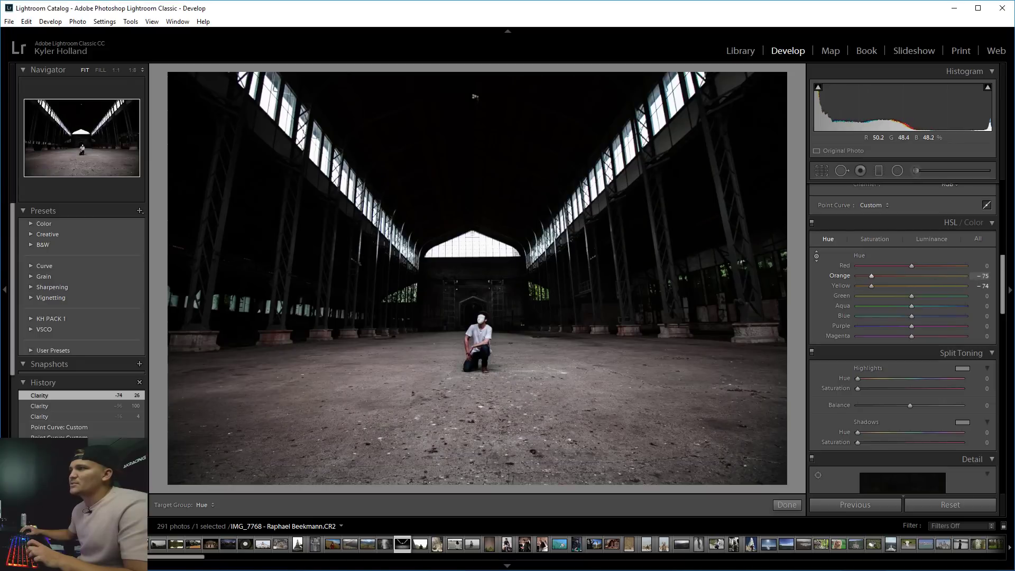
pyautogui.hotkey('ctrl', 'z')
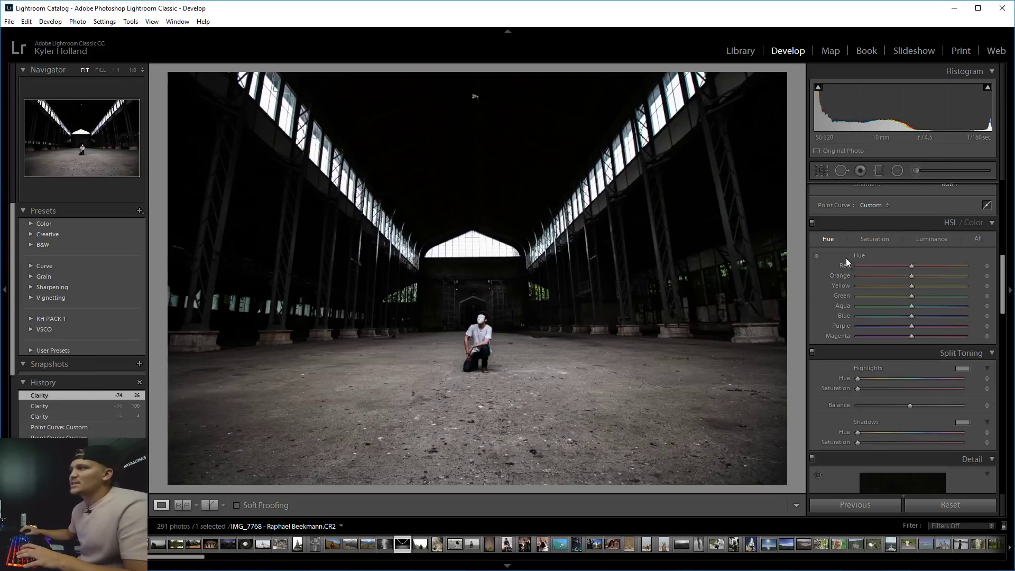
# Shift the window foliage hue toward yellow: Green hue -87, Yellow hue -26.
pyautogui.click(549, 299)
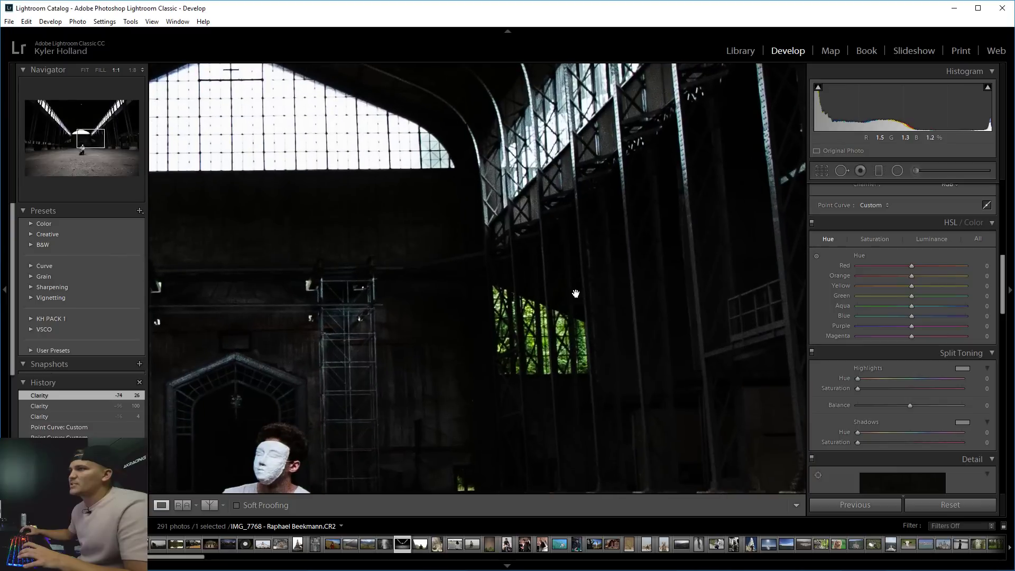
pyautogui.click(818, 257)
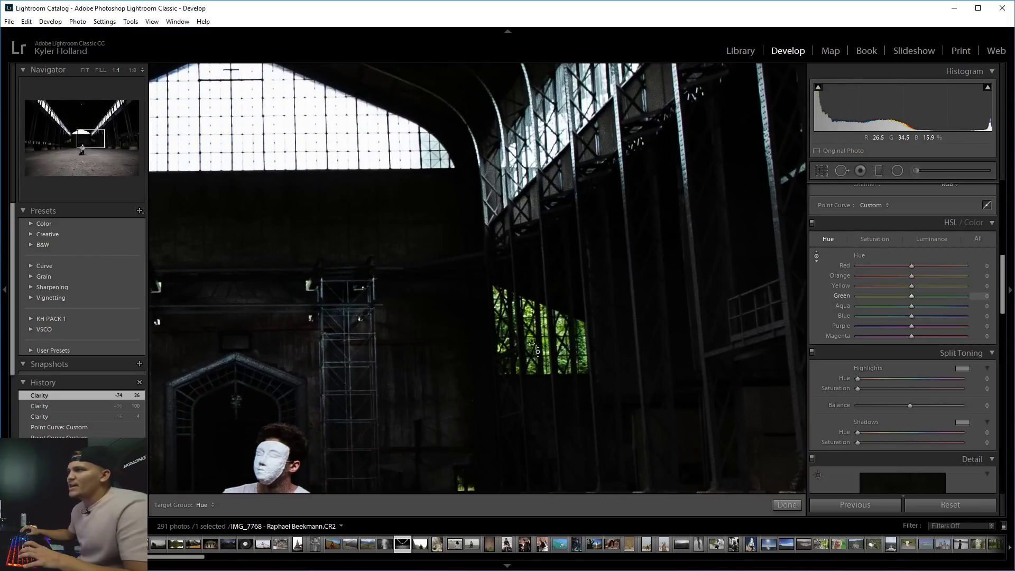
pyautogui.moveTo(544, 317); pyautogui.dragTo(545, 371)
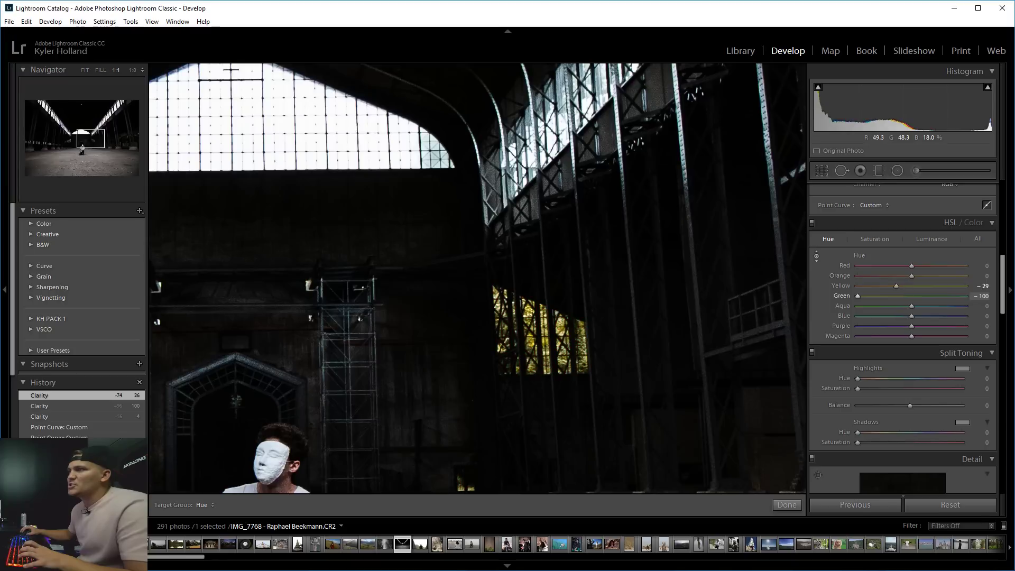
pyautogui.moveTo(544, 317); pyautogui.dragTo(544, 349)
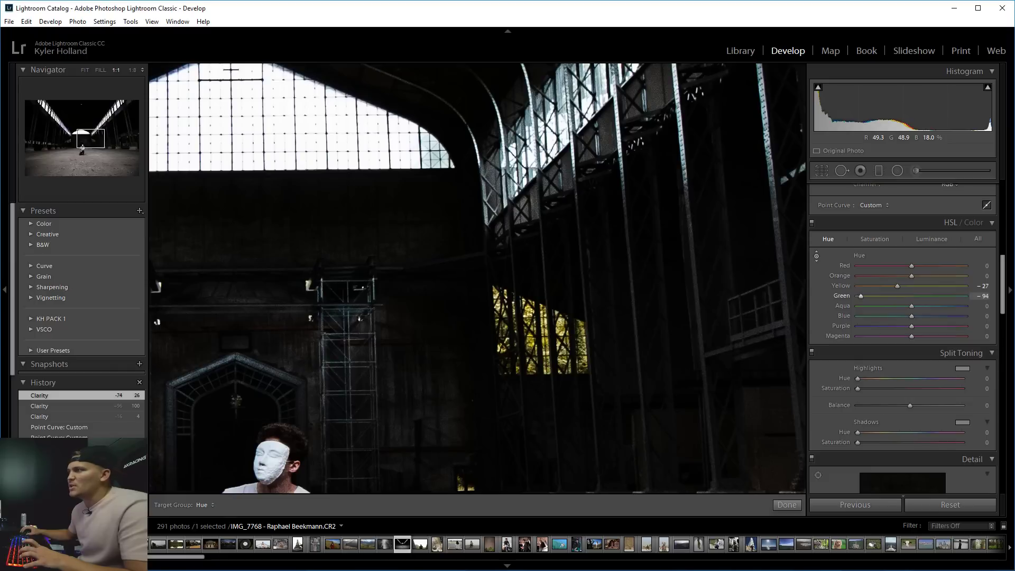
pyautogui.click(872, 238)
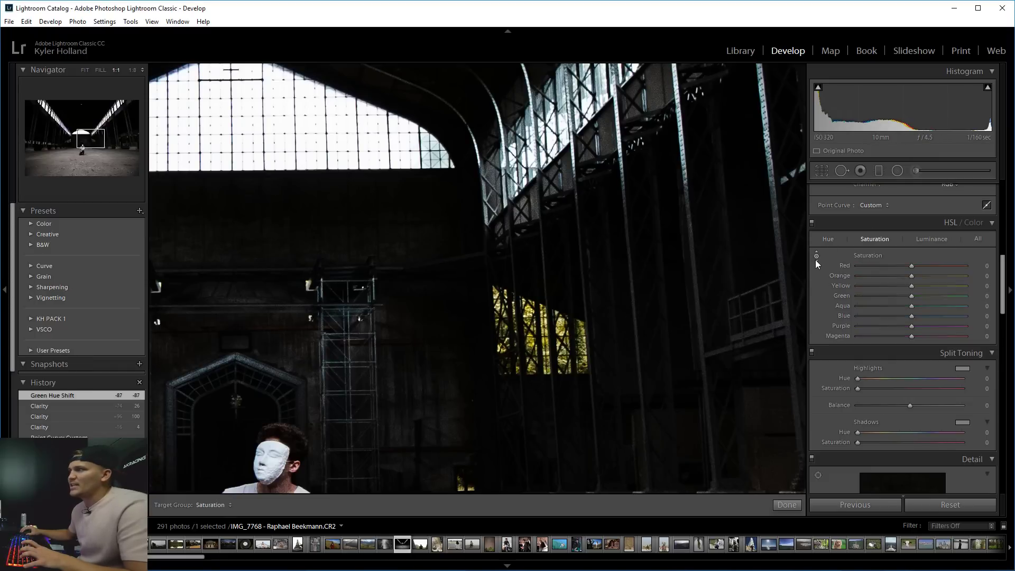
# Desaturate the foliage to Green -54 and Yellow -9, then show all HSL settings.
pyautogui.moveTo(561, 325); pyautogui.dragTo(561, 365)
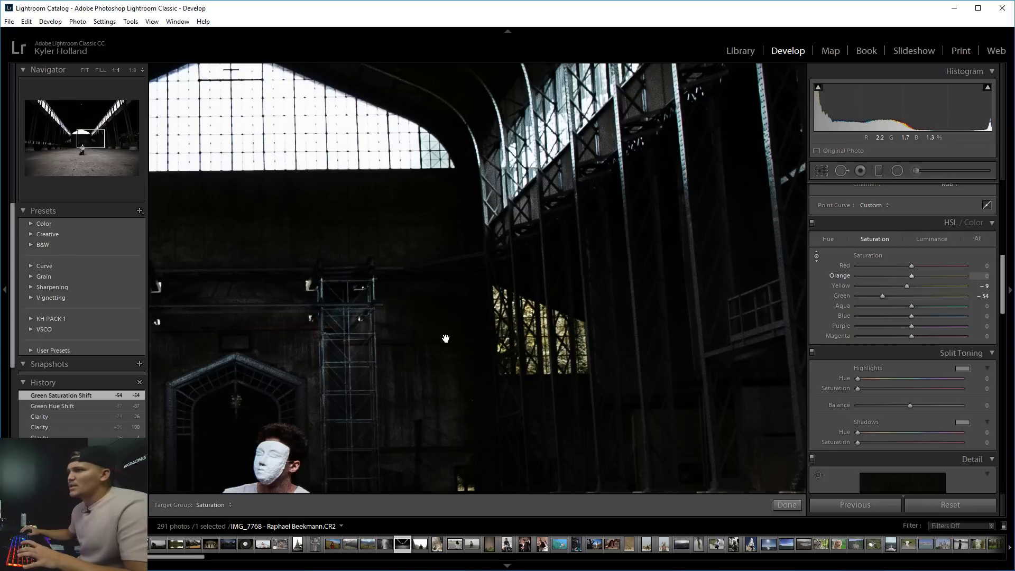
pyautogui.press('z')
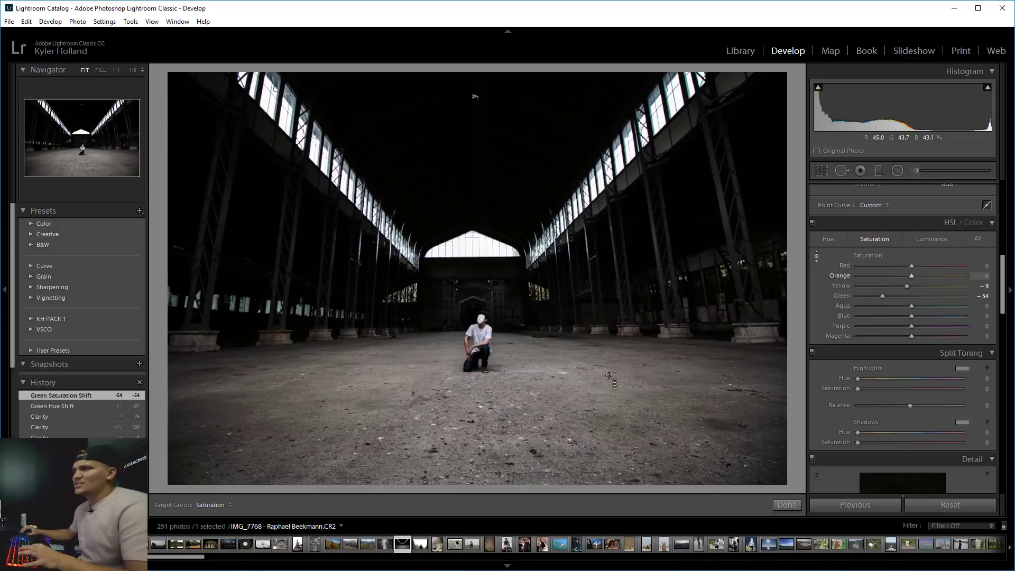
pyautogui.click(945, 241)
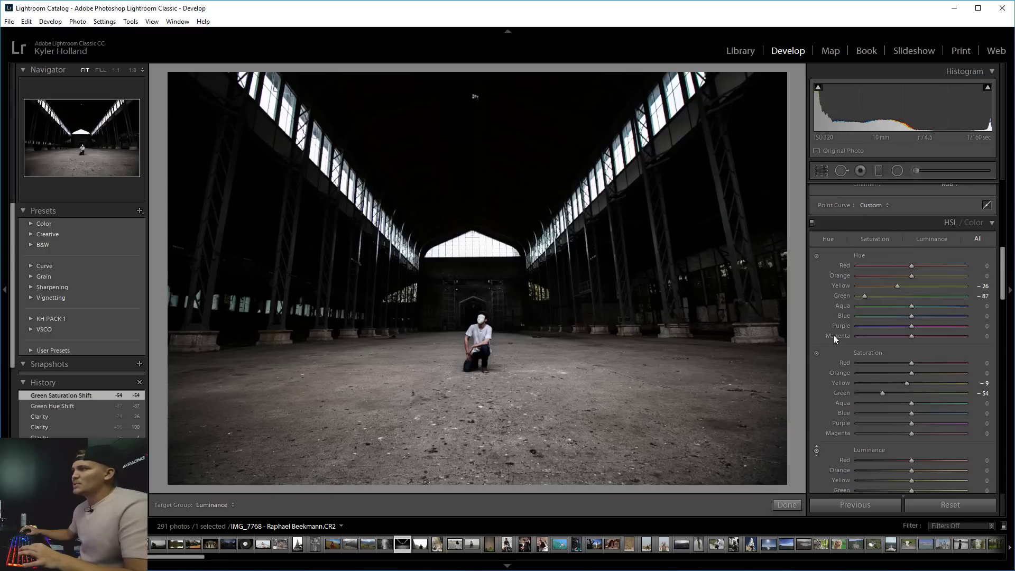
# Set Orange luminance to +100 and Blue luminance to +58 with the targeted tool, undoing a stray blue tweak.
pyautogui.scroll(-10, 834, 339)
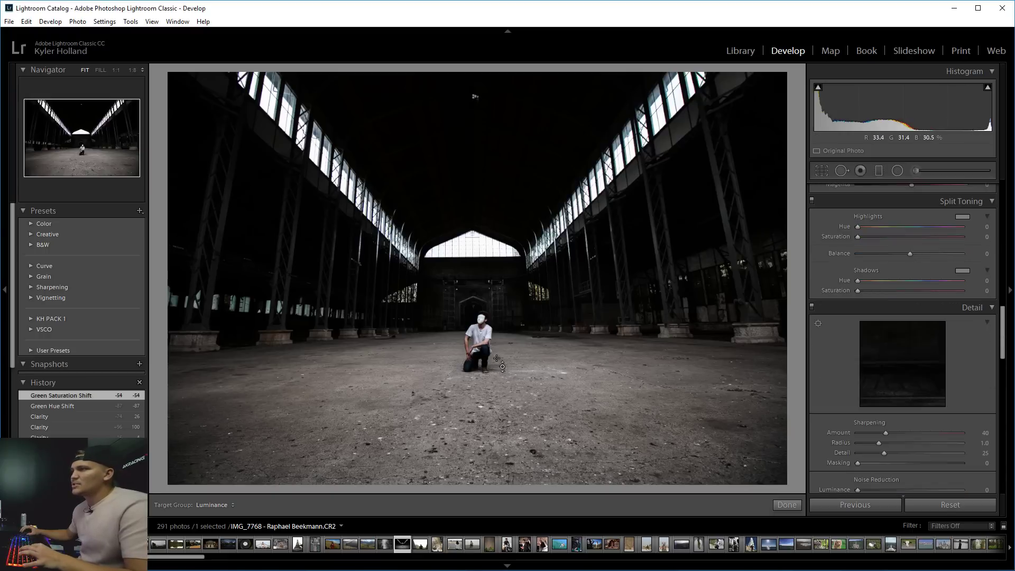
pyautogui.moveTo(562, 444); pyautogui.dragTo(563, 419)
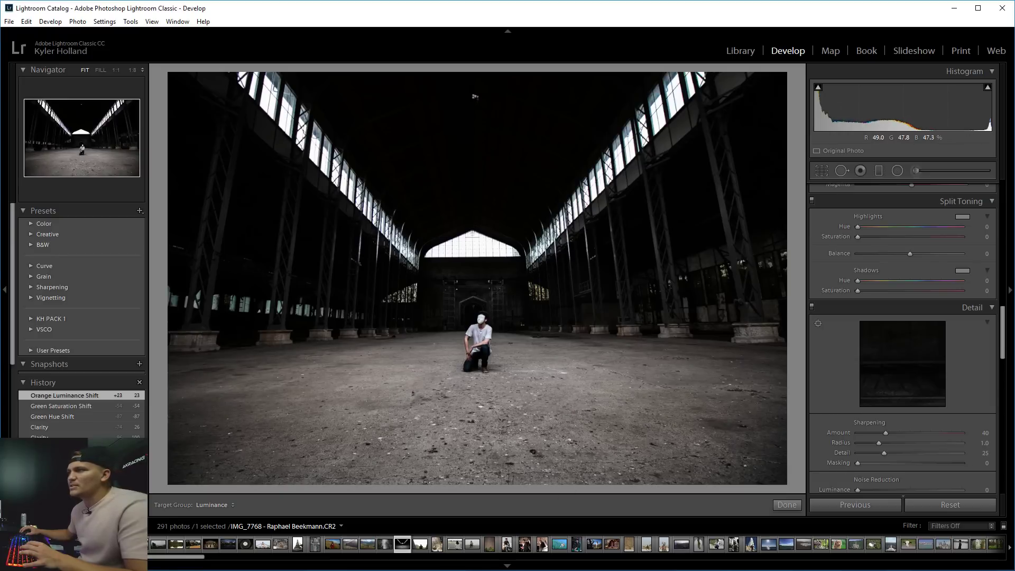
pyautogui.moveTo(510, 400); pyautogui.dragTo(509, 388)
pyautogui.click(446, 339)
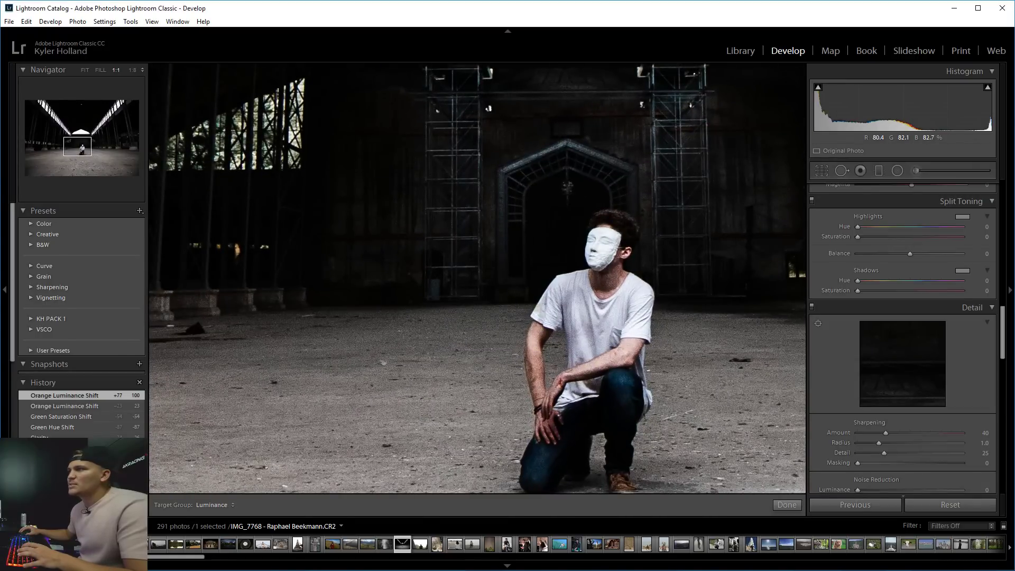
pyautogui.moveTo(596, 265); pyautogui.dragTo(596, 256)
pyautogui.click(506, 303)
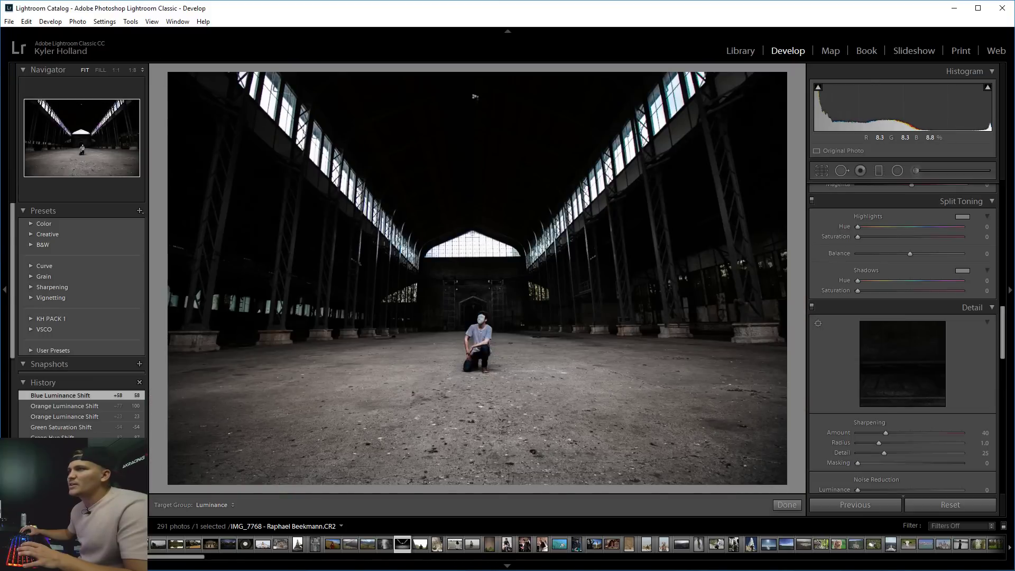
pyautogui.moveTo(336, 247); pyautogui.dragTo(336, 250)
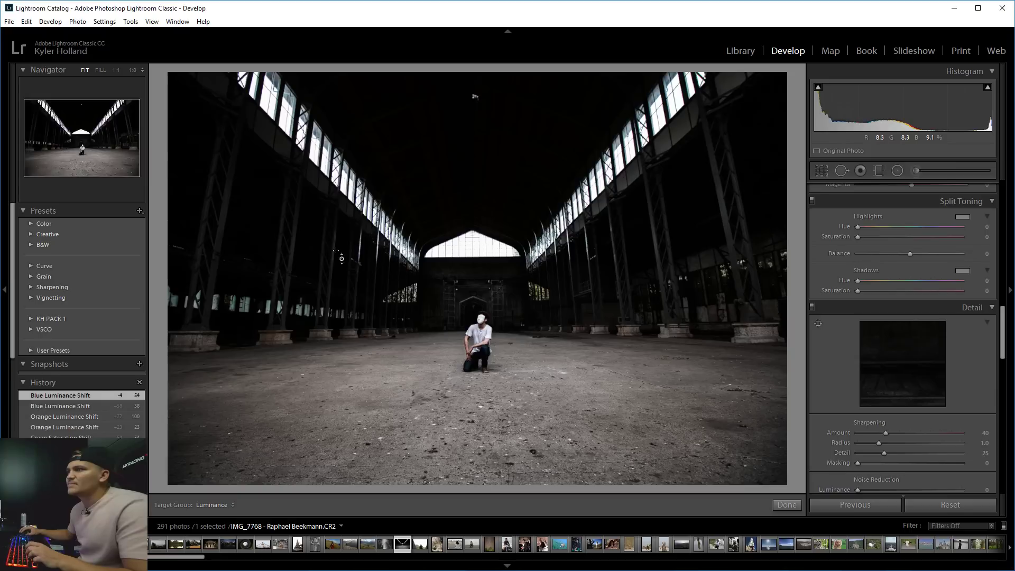
pyautogui.hotkey('ctrl', 'z')
pyautogui.scroll(2, 846, 333)
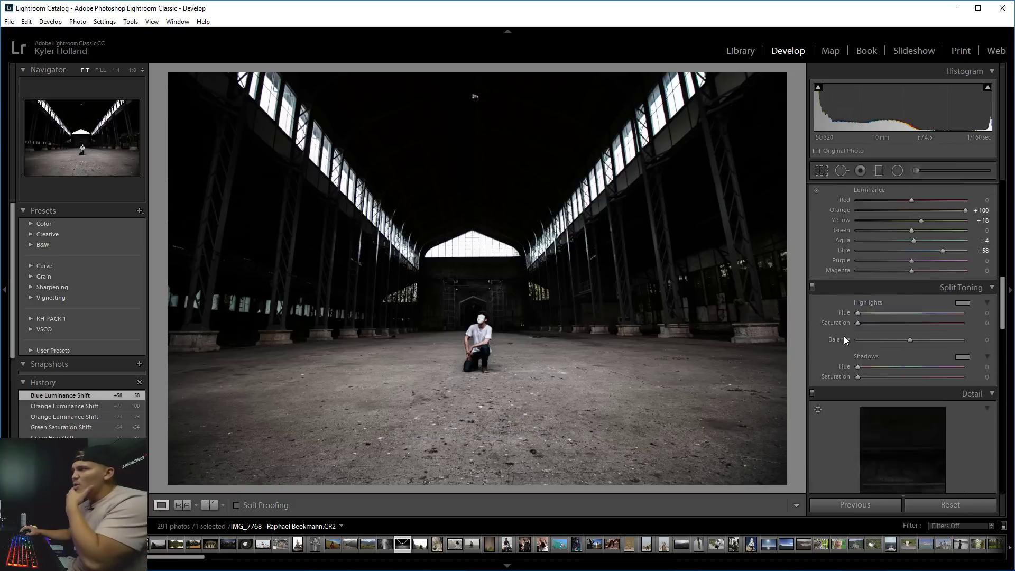
pyautogui.scroll(2, 844, 340)
pyautogui.moveTo(999, 302); pyautogui.dragTo(1003, 284)
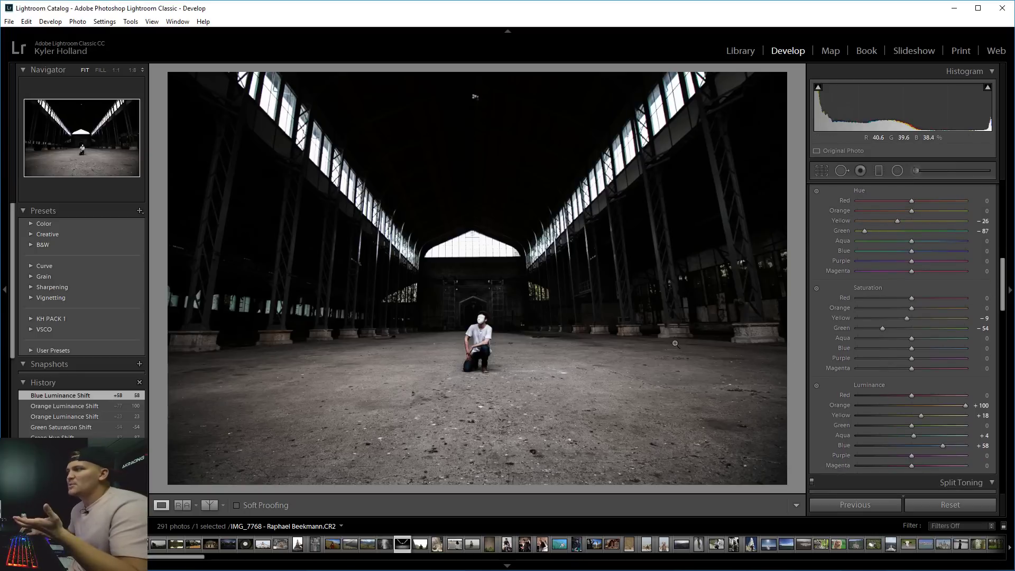
pyautogui.moveTo(1004, 278); pyautogui.dragTo(1005, 317)
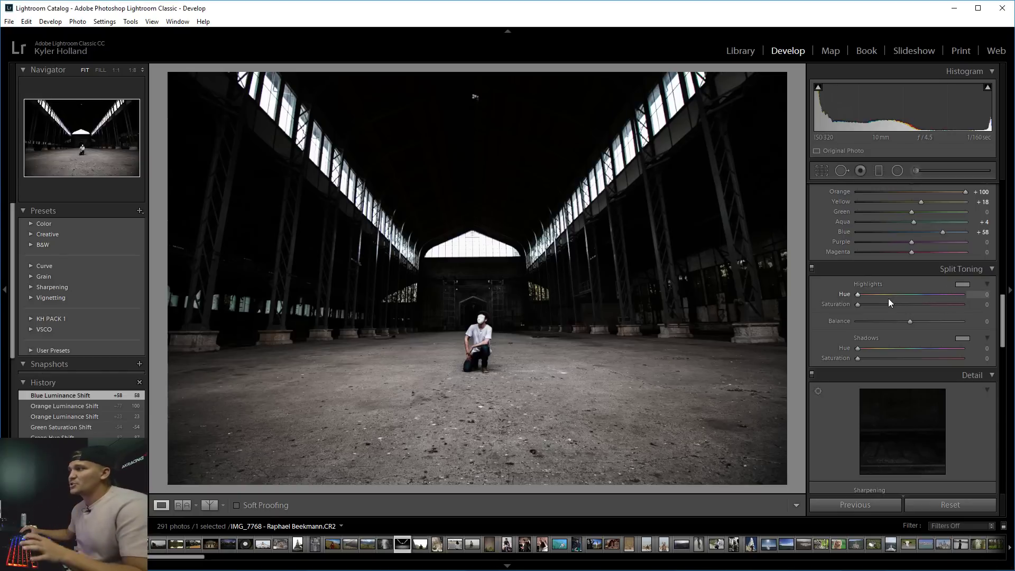
# Tint the highlights a muted teal in Split Toning: hue 163, saturation 27.
pyautogui.moveTo(858, 305); pyautogui.dragTo(962, 304)
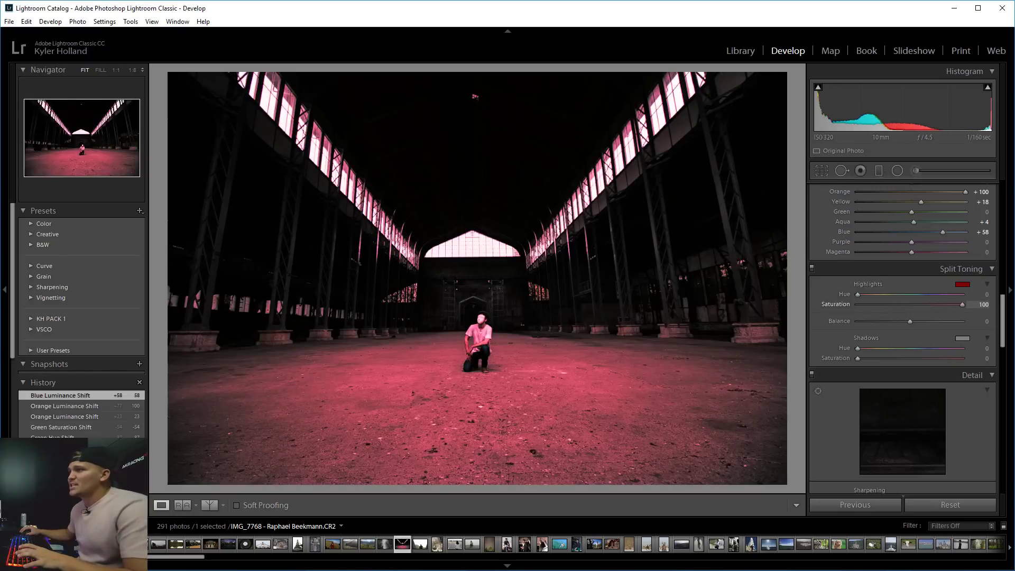
pyautogui.click(961, 285)
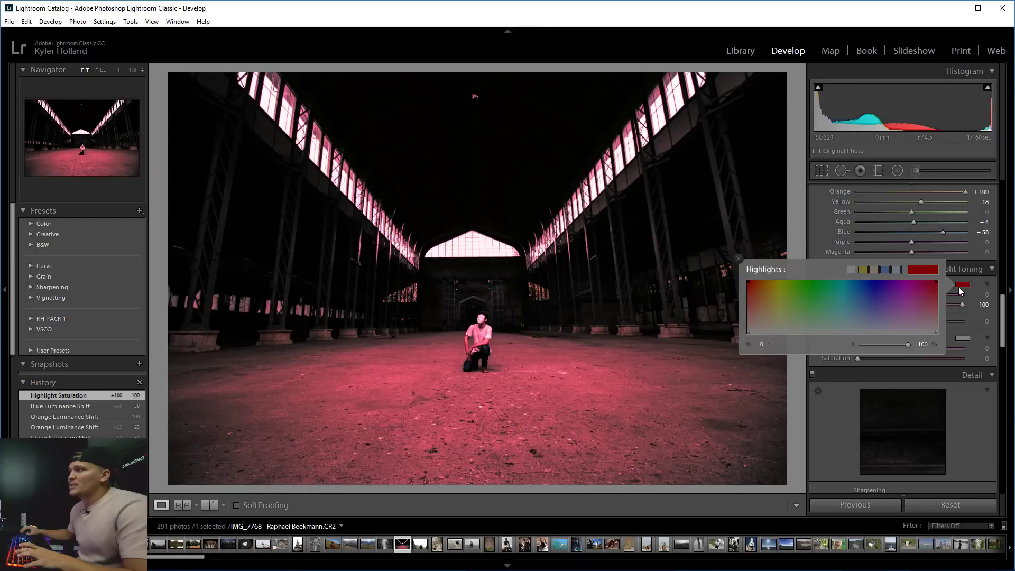
pyautogui.moveTo(898, 295)
pyautogui.mouseDown()
pyautogui.moveTo(767, 289)
pyautogui.moveTo(869, 289)
pyautogui.moveTo(910, 314)
pyautogui.moveTo(895, 301)
pyautogui.moveTo(790, 290)
pyautogui.moveTo(853, 289)
pyautogui.moveTo(807, 298)
pyautogui.moveTo(834, 299)
pyautogui.moveTo(815, 319)
pyautogui.moveTo(850, 313)
pyautogui.moveTo(844, 319)
pyautogui.mouseUp()
pyautogui.click(823, 317)
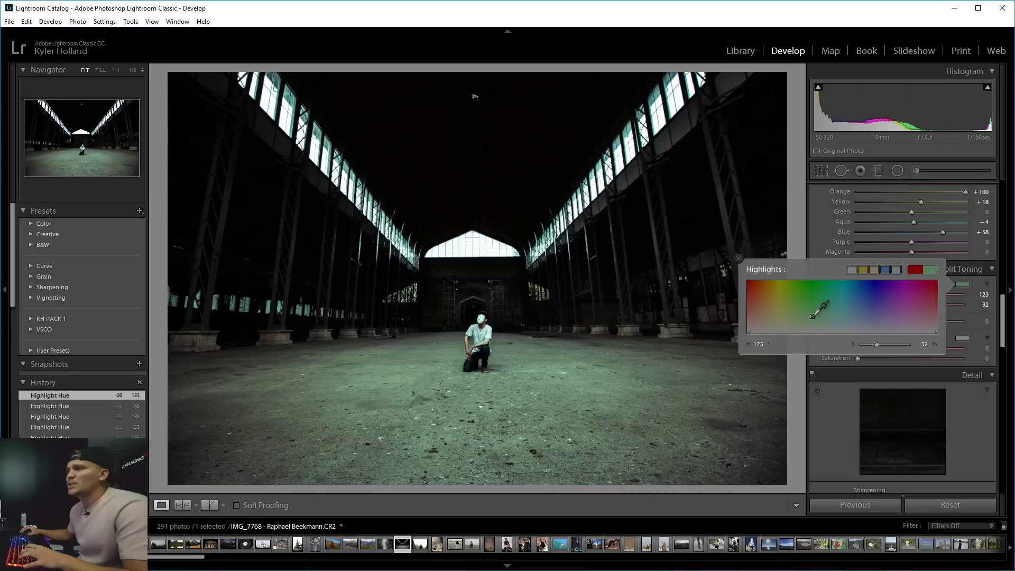
pyautogui.click(812, 316)
pyautogui.moveTo(818, 316); pyautogui.dragTo(833, 319)
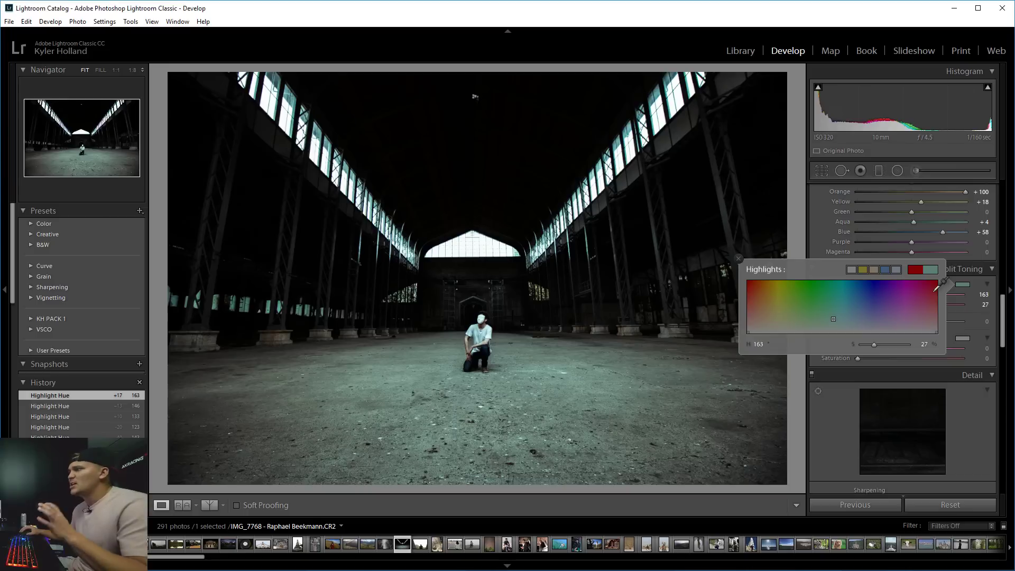
pyautogui.click(957, 284)
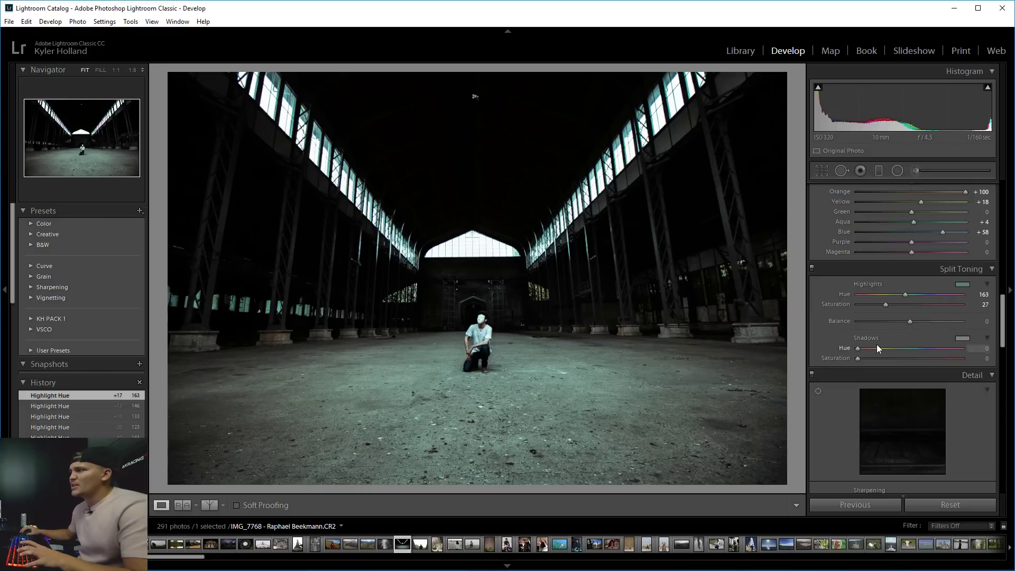
# Tint the shadows a muted blue of hue 206 using the split-toning colour picker.
pyautogui.moveTo(867, 357); pyautogui.dragTo(921, 351)
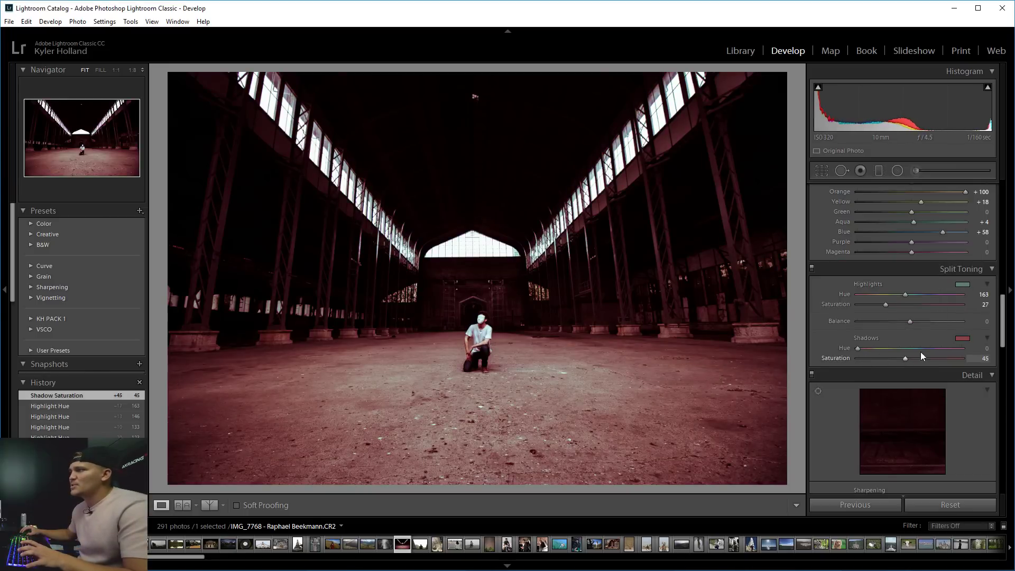
pyautogui.click(957, 337)
pyautogui.click(772, 355)
pyautogui.click(805, 355)
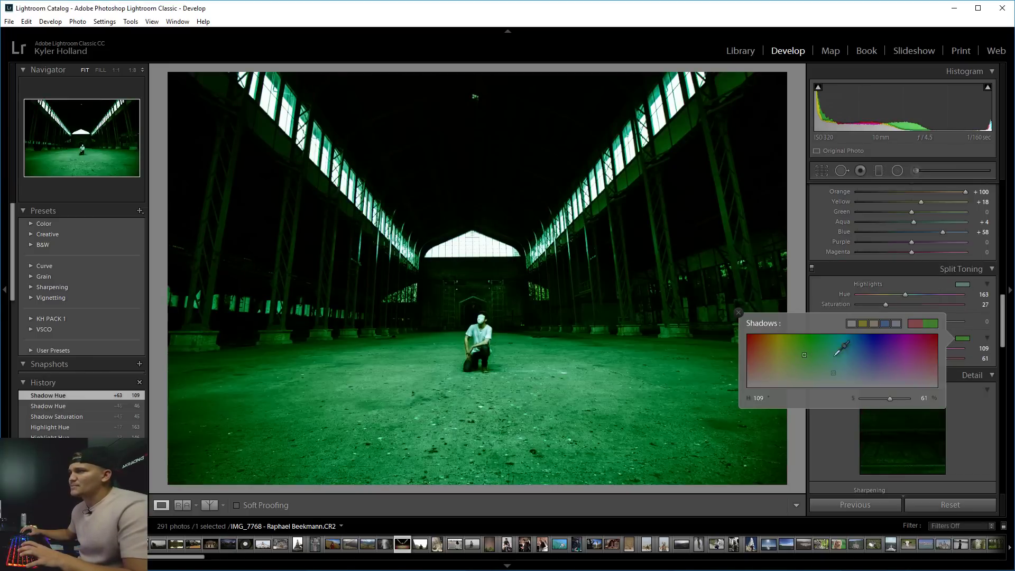
pyautogui.click(852, 357)
pyautogui.click(851, 357)
pyautogui.click(840, 356)
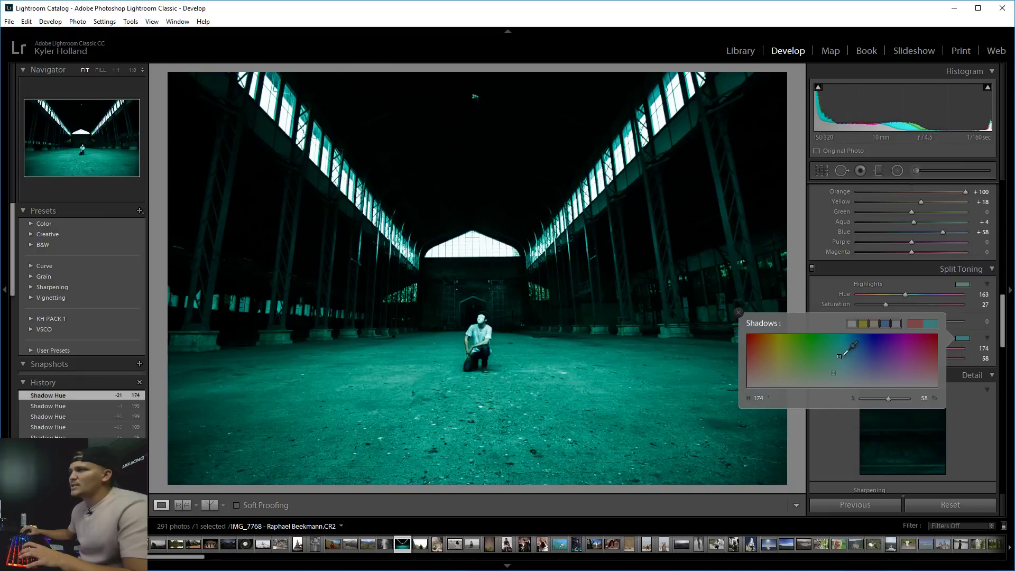
pyautogui.click(858, 354)
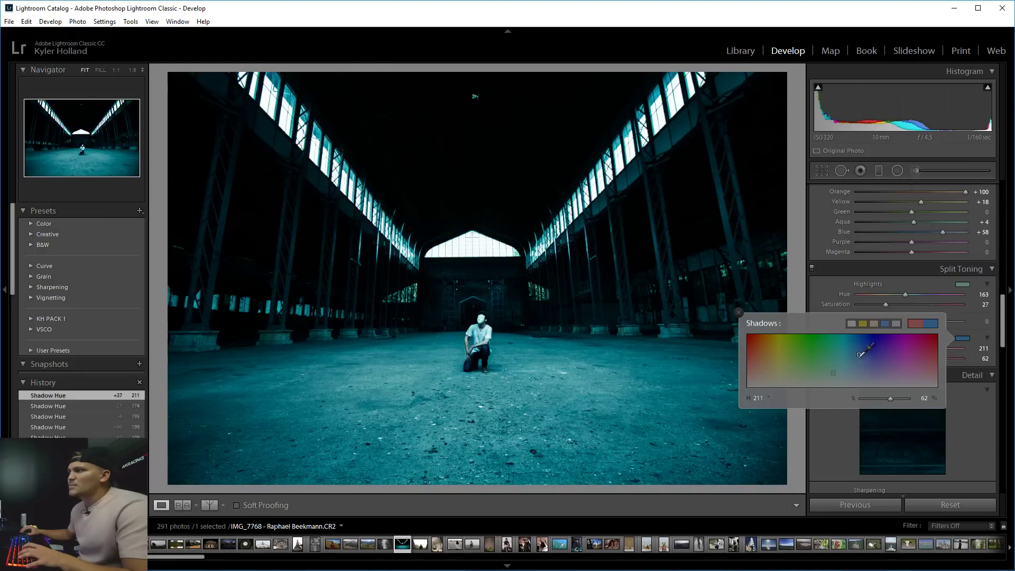
pyautogui.click(855, 362)
pyautogui.click(857, 368)
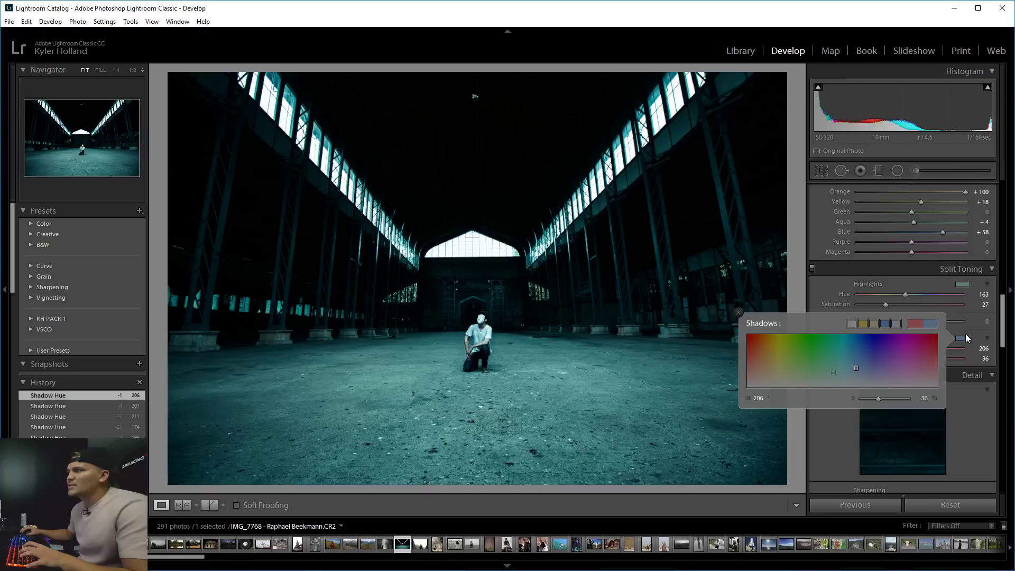
pyautogui.click(966, 334)
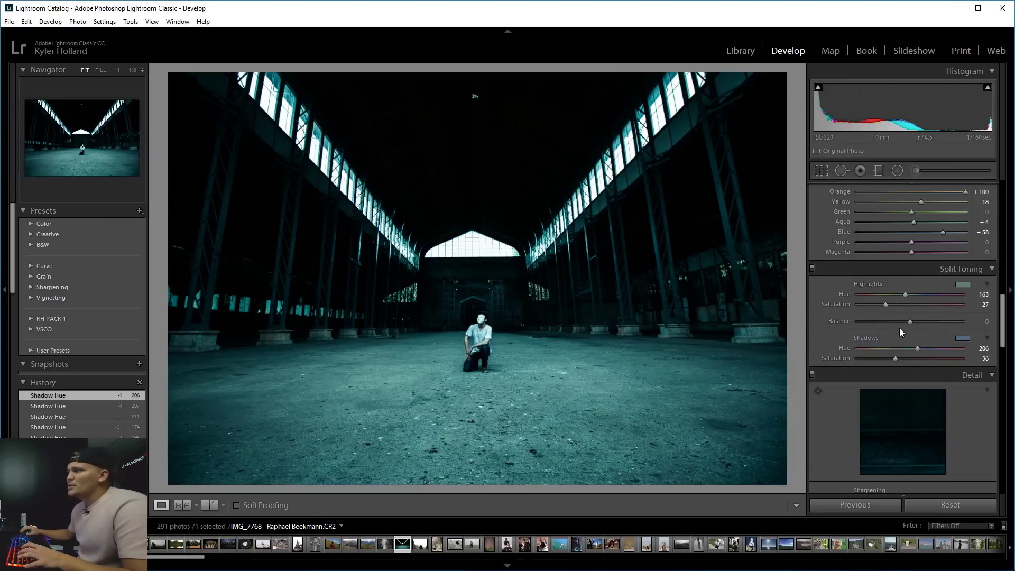
# Set split-tone Balance to −44, shadows saturation to 19 and highlights saturation to 25.
pyautogui.moveTo(909, 321)
pyautogui.mouseDown()
pyautogui.moveTo(716, 320)
pyautogui.moveTo(909, 318)
pyautogui.moveTo(893, 316)
pyautogui.mouseUp()
pyautogui.click(516, 370)
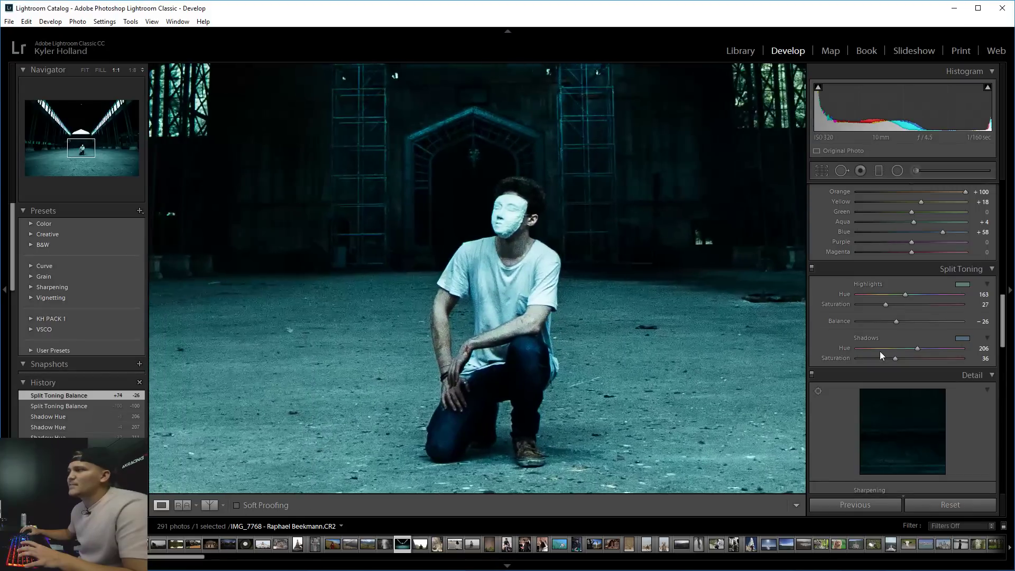
pyautogui.moveTo(868, 320)
pyautogui.mouseDown()
pyautogui.moveTo(912, 319)
pyautogui.moveTo(886, 318)
pyautogui.mouseUp()
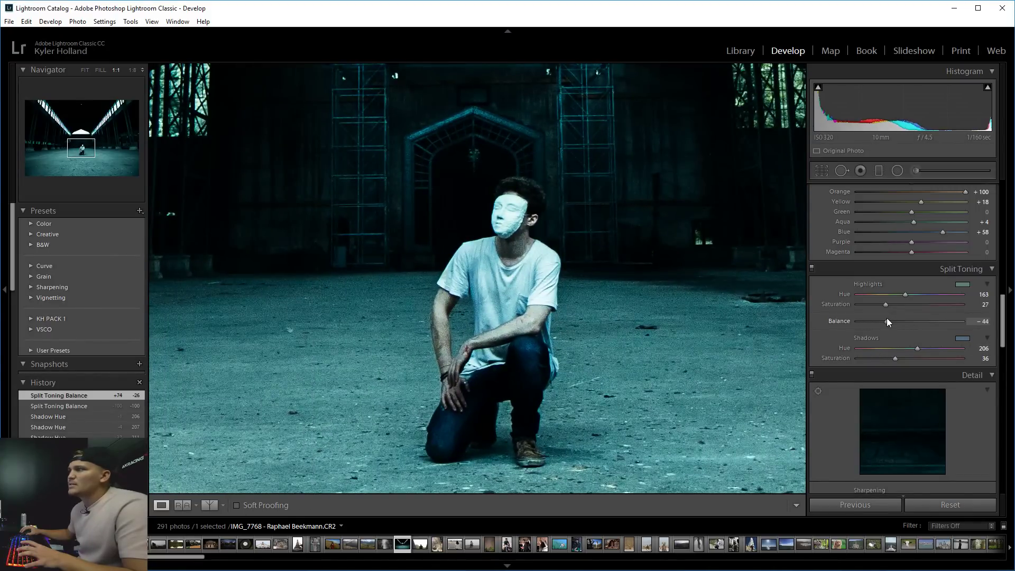
pyautogui.moveTo(894, 360)
pyautogui.mouseDown()
pyautogui.moveTo(851, 358)
pyautogui.moveTo(877, 359)
pyautogui.mouseUp()
pyautogui.moveTo(886, 302)
pyautogui.mouseDown()
pyautogui.moveTo(924, 306)
pyautogui.moveTo(886, 303)
pyautogui.mouseUp()
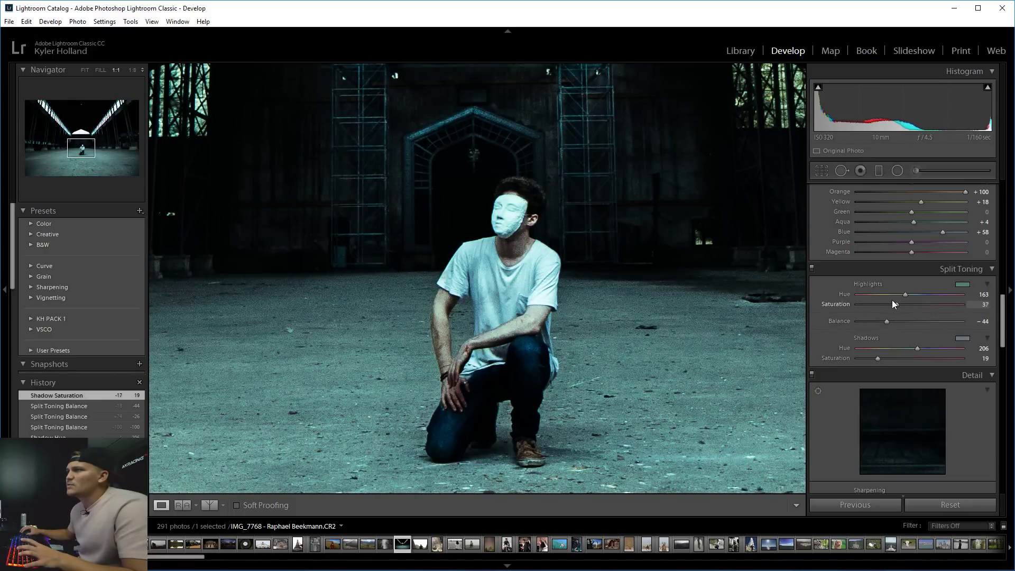
pyautogui.moveTo(886, 303); pyautogui.dragTo(886, 302)
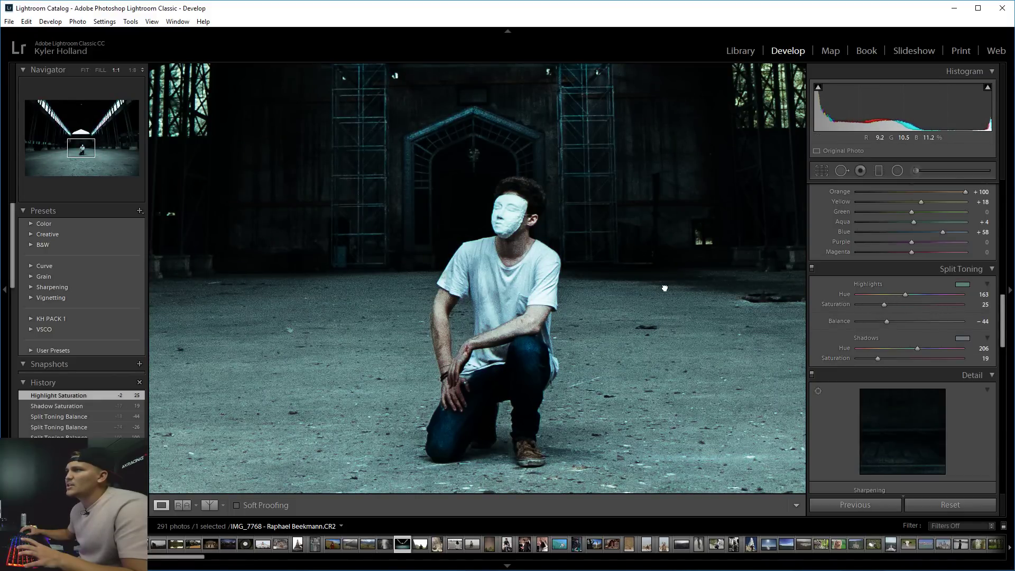
pyautogui.click(470, 319)
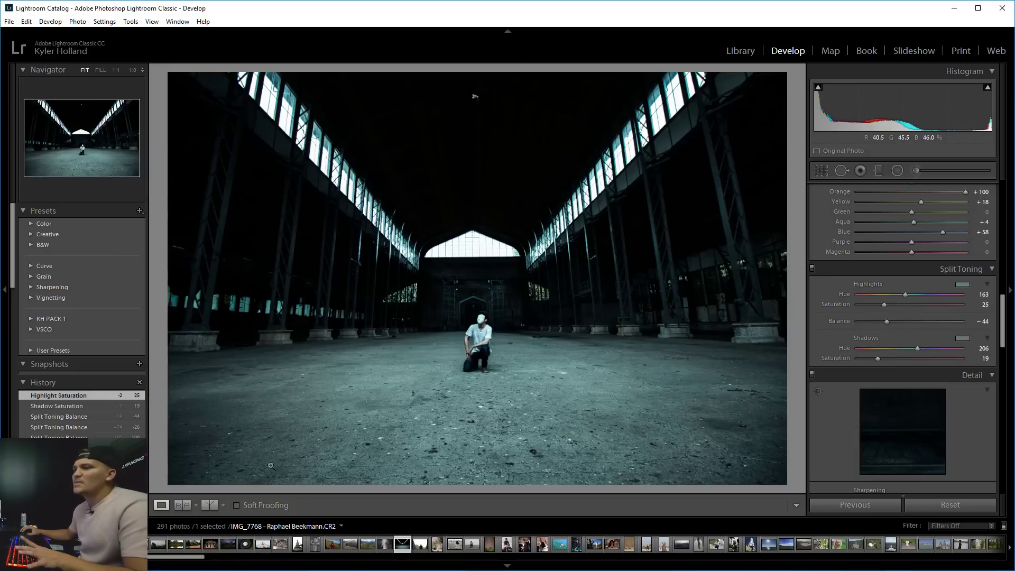
# Compare the edit with the original in Before/After left/right split, then return to Loupe view.
pyautogui.click(210, 505)
pyautogui.click(212, 507)
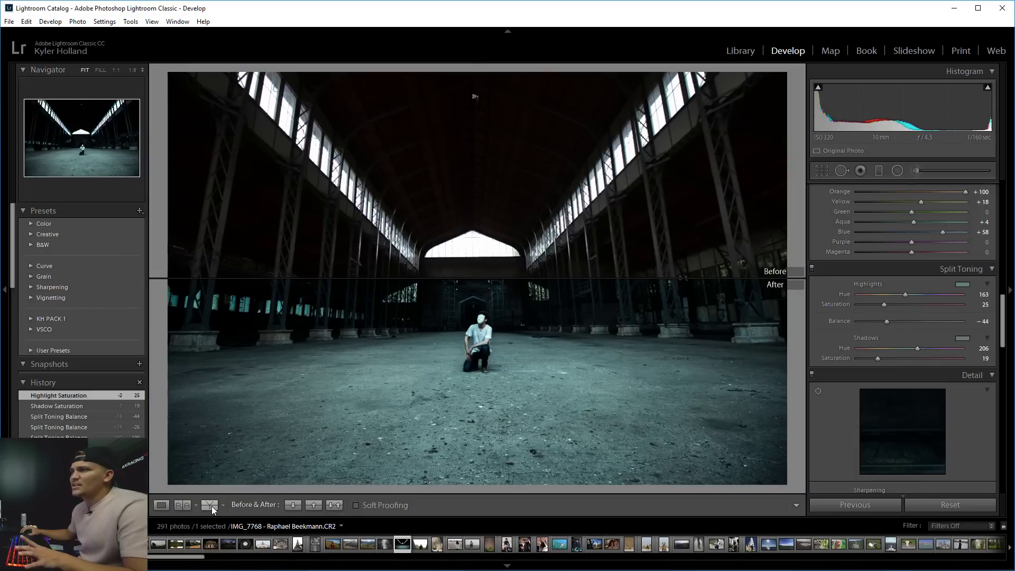
pyautogui.click(211, 506)
pyautogui.click(212, 507)
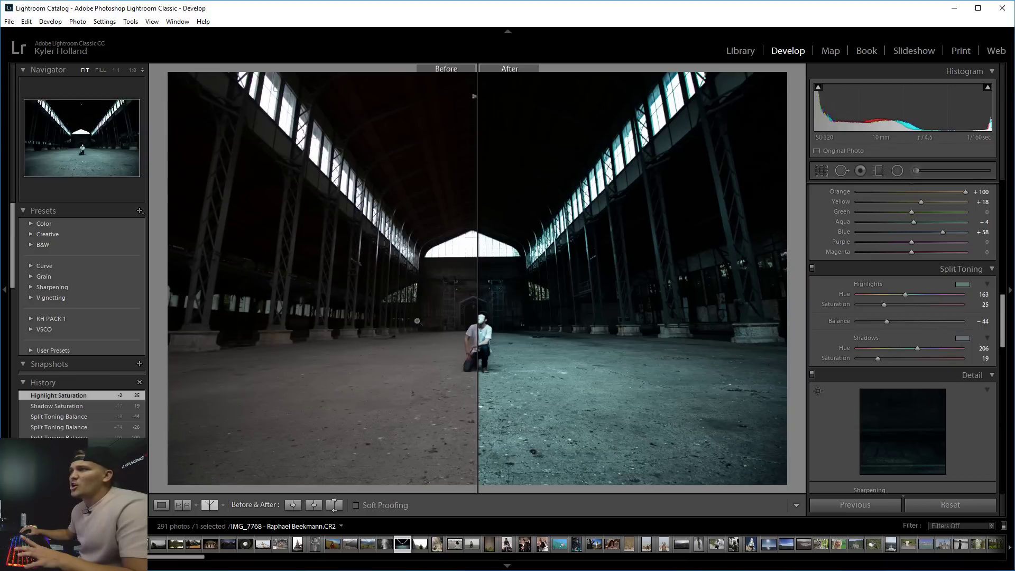
pyautogui.click(161, 505)
pyautogui.click(460, 365)
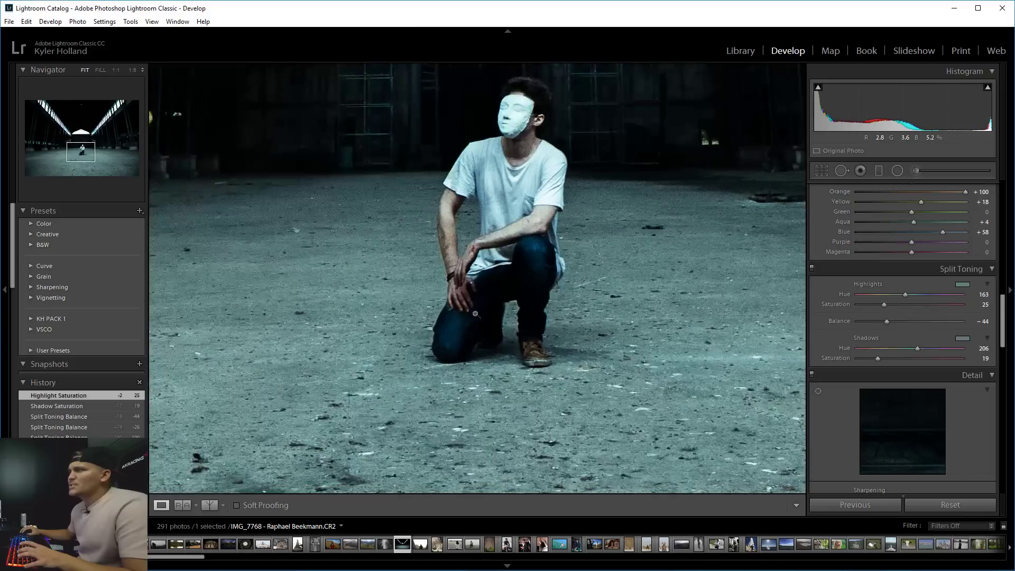
# Set the Detail panel's Sharpening Amount to 20.
pyautogui.click(459, 365)
pyautogui.moveTo(1004, 327); pyautogui.dragTo(1005, 359)
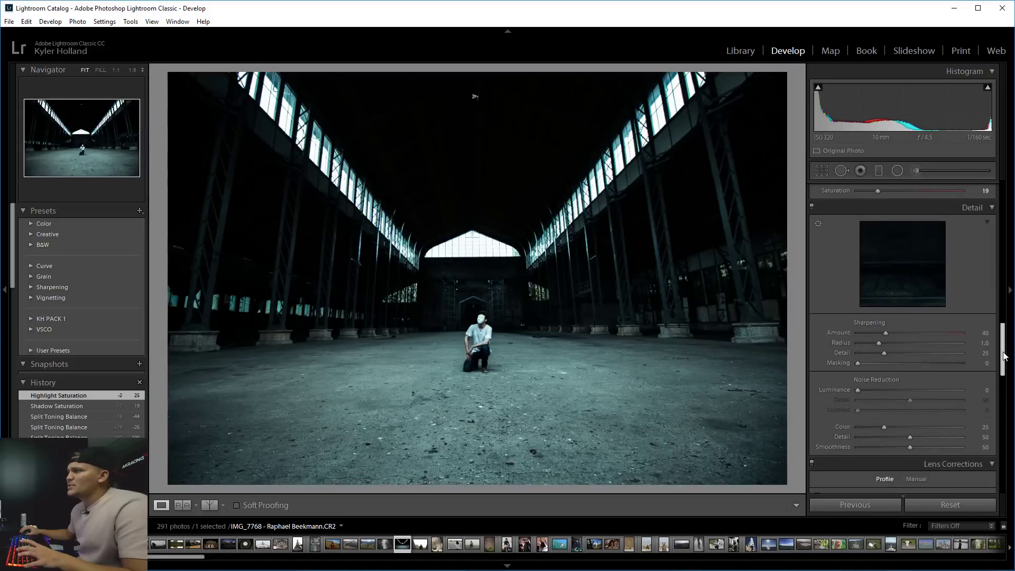
pyautogui.click(980, 334)
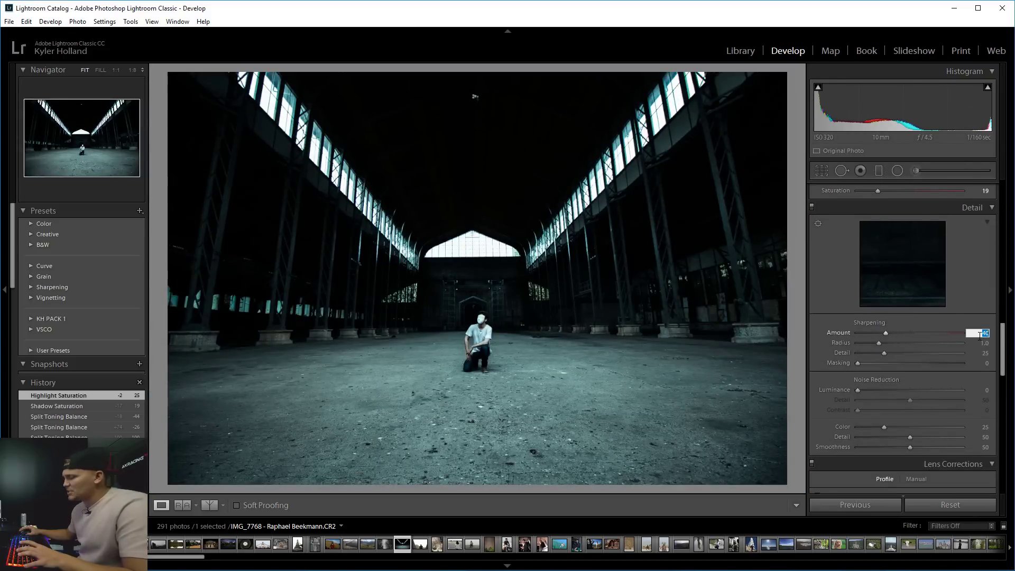
pyautogui.press('Return')
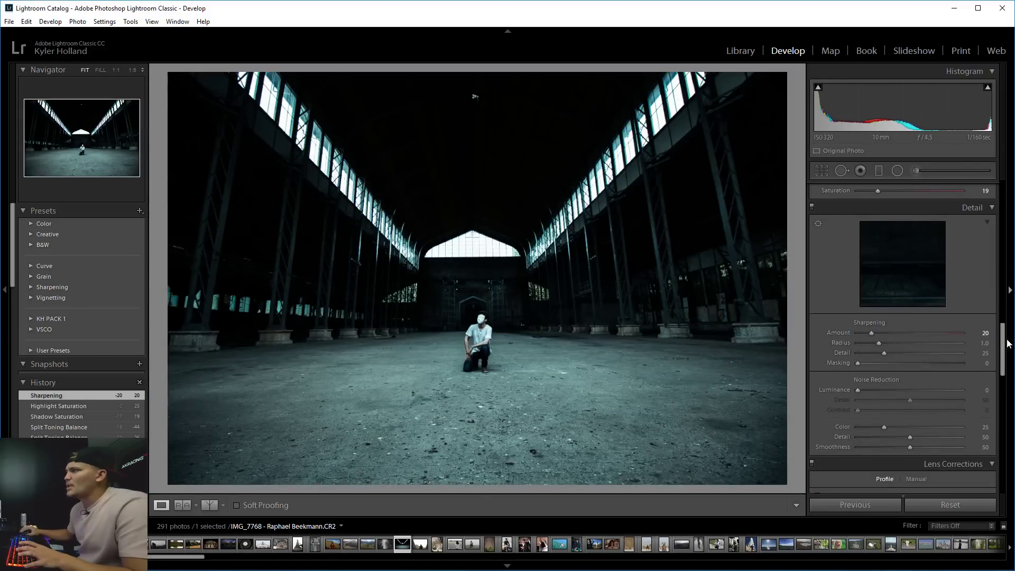
# Turn on Constrain Crop in Transform, trying a Vertical perspective change and undoing it.
pyautogui.moveTo(1005, 349); pyautogui.dragTo(999, 429)
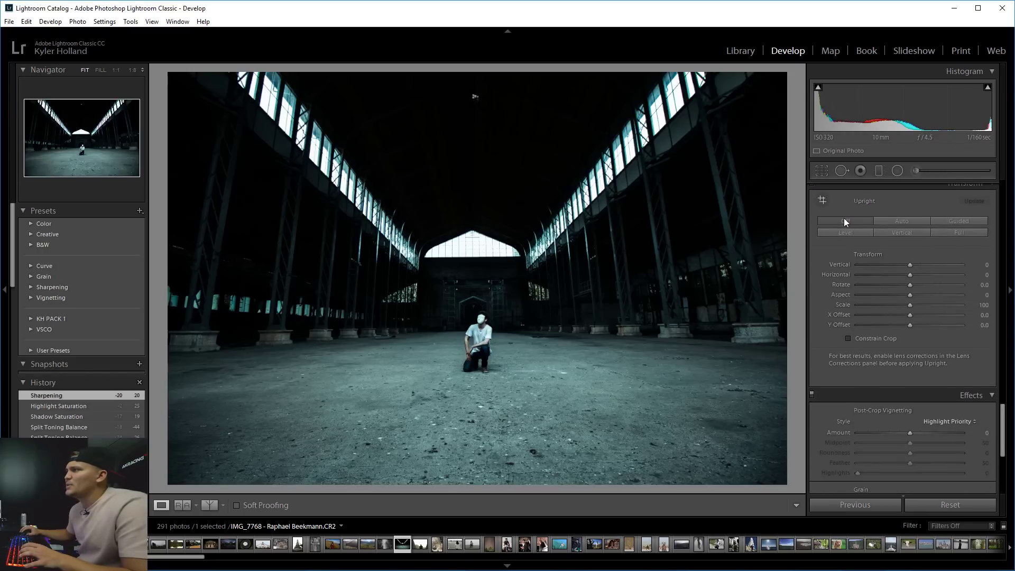
pyautogui.click(849, 339)
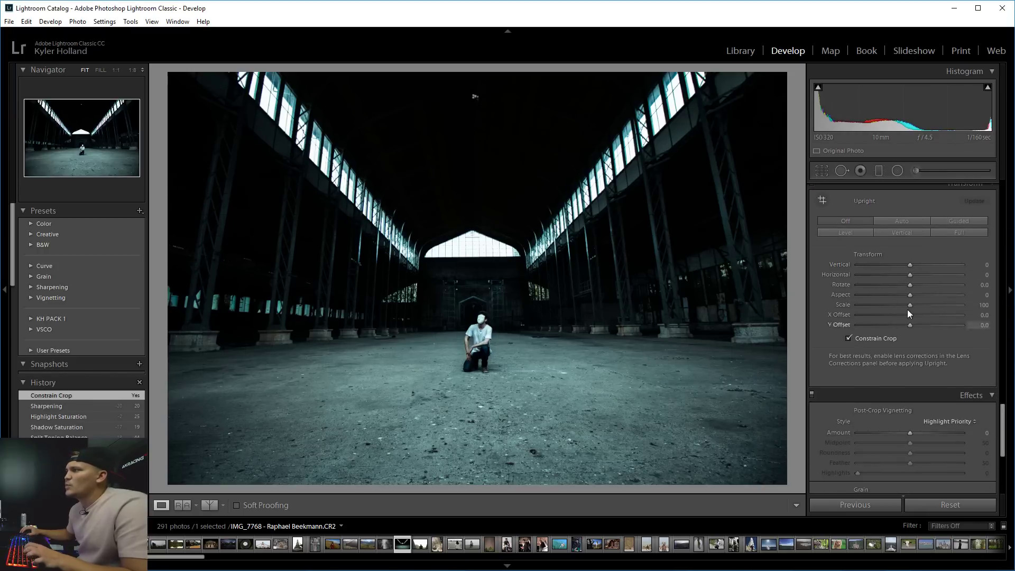
pyautogui.moveTo(910, 265); pyautogui.dragTo(876, 264)
pyautogui.hotkey('ctrl', 'z')
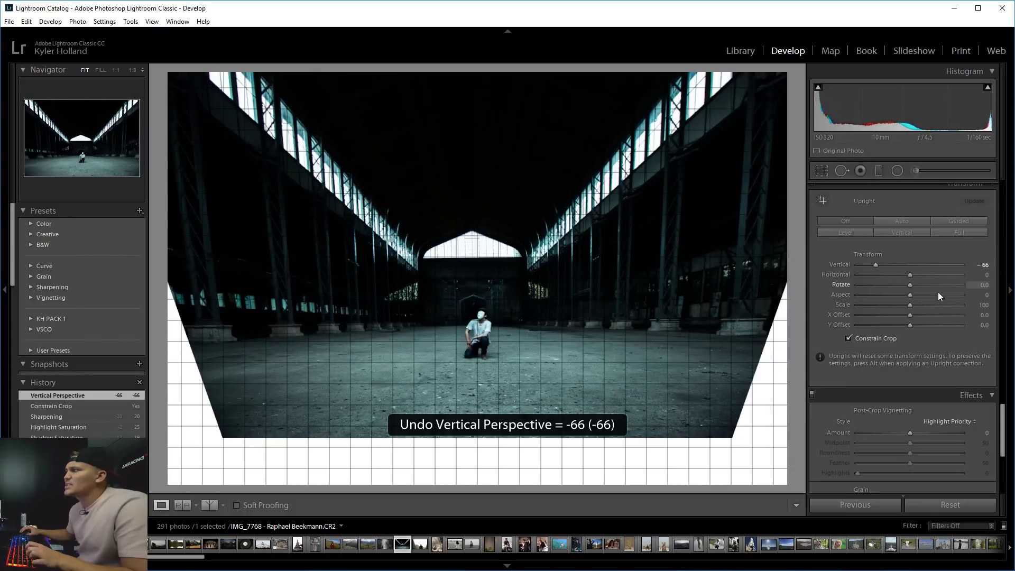
pyautogui.hotkey('ctrl', 'z')
pyautogui.hotkey('ctrl', 'z')
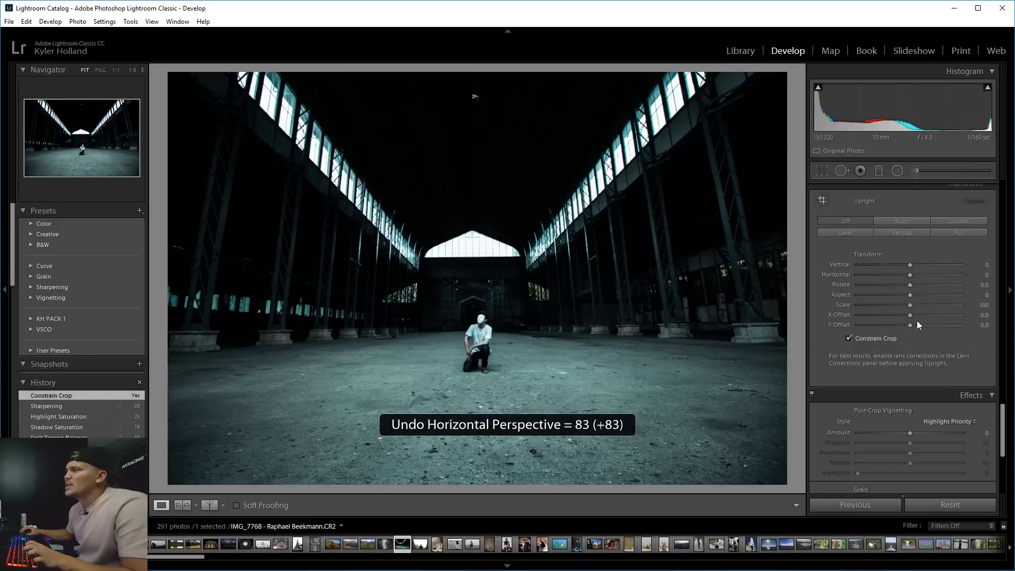
pyautogui.click(906, 295)
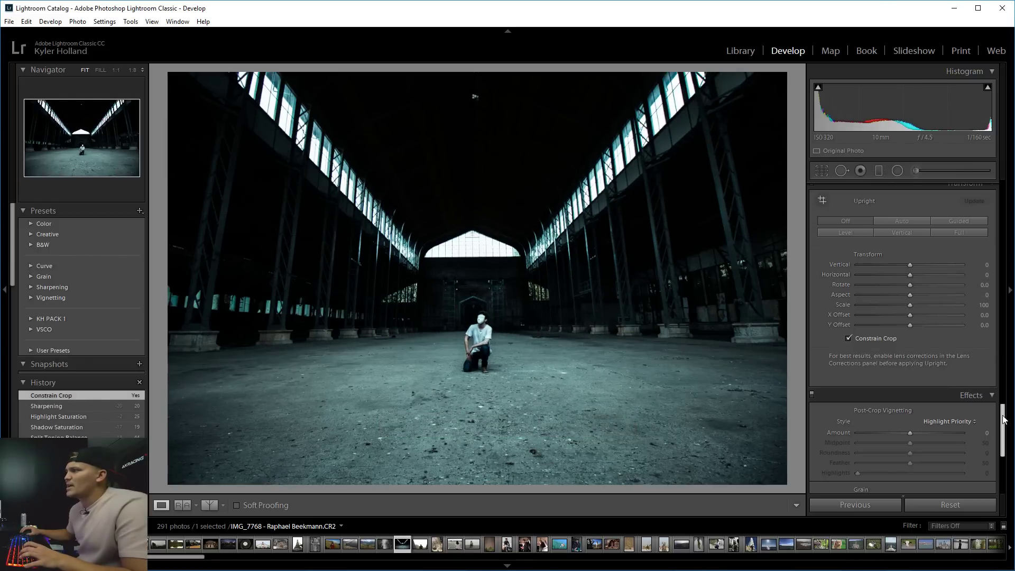
# Raise the HSL Orange saturation to +9, checking the kneeling man up close.
pyautogui.moveTo(1005, 421); pyautogui.dragTo(997, 274)
pyautogui.moveTo(912, 296)
pyautogui.mouseDown()
pyautogui.moveTo(865, 296)
pyautogui.moveTo(936, 294)
pyautogui.moveTo(916, 292)
pyautogui.mouseUp()
pyautogui.scroll(4, 984, 299)
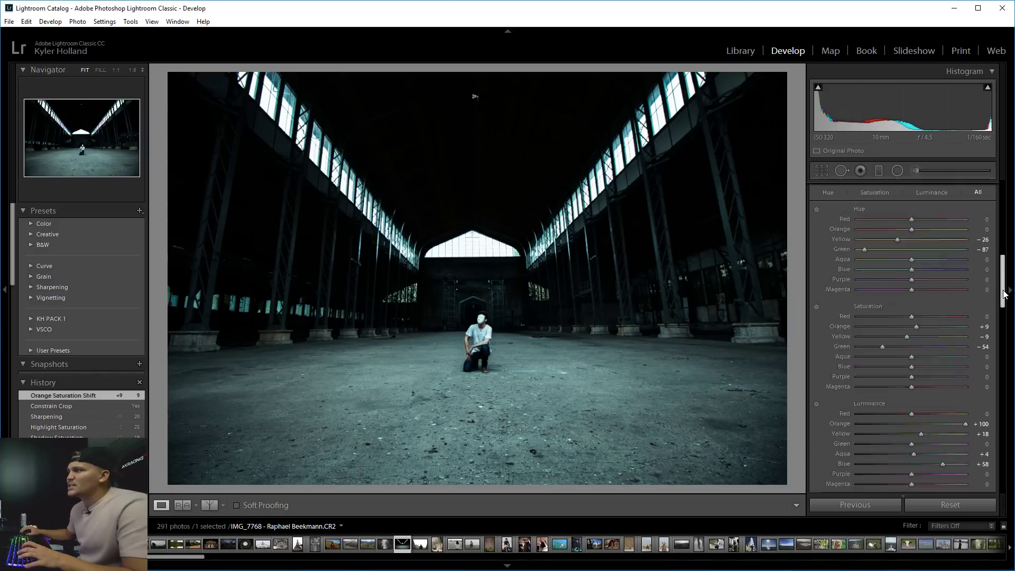
pyautogui.click(517, 323)
pyautogui.click(436, 360)
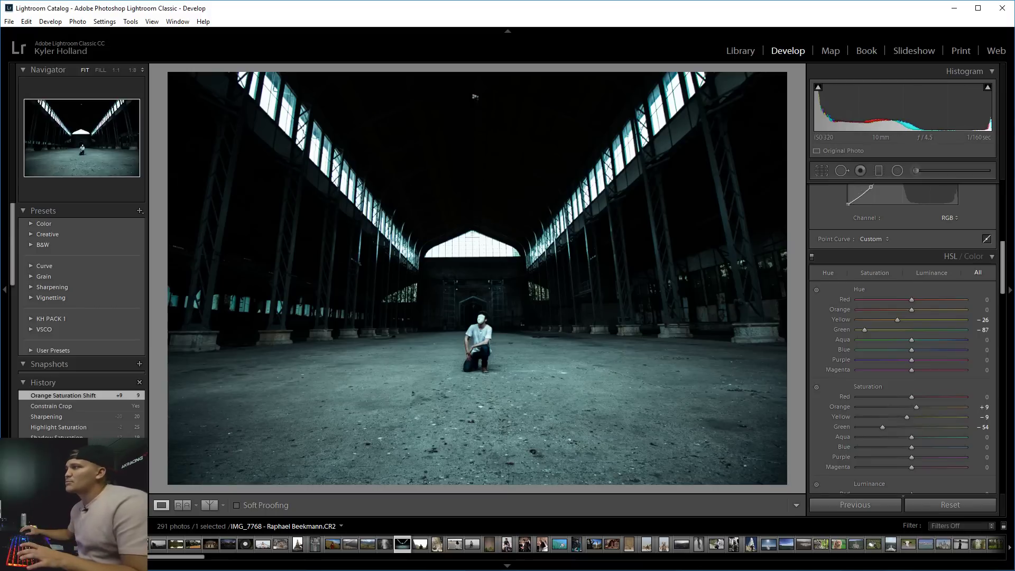
# Set white balance to Temp 4576 and Tint +14, zooming in to check the colour.
pyautogui.moveTo(1005, 272); pyautogui.dragTo(1003, 212)
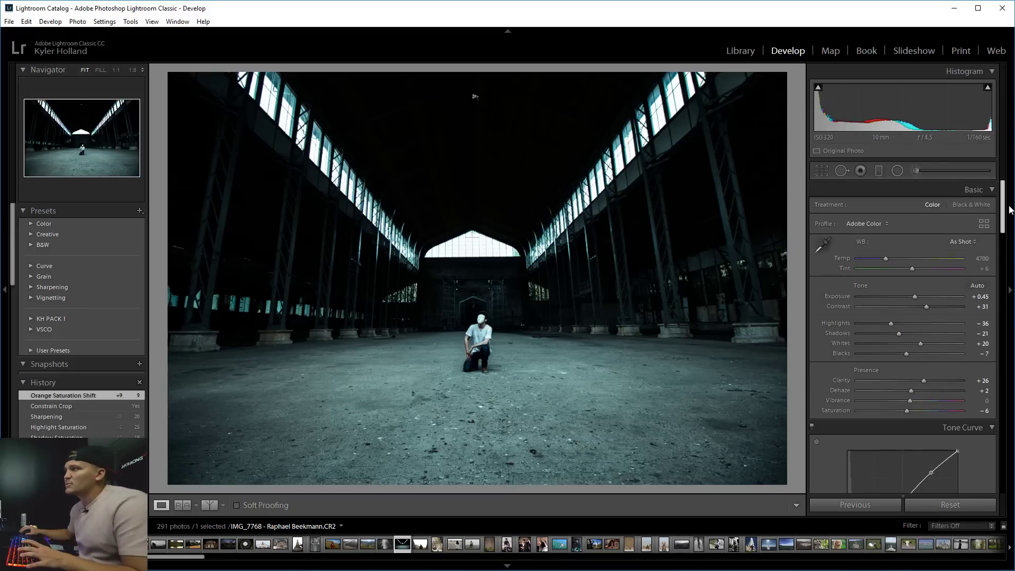
pyautogui.moveTo(883, 259)
pyautogui.mouseDown()
pyautogui.moveTo(870, 258)
pyautogui.moveTo(882, 256)
pyautogui.mouseUp()
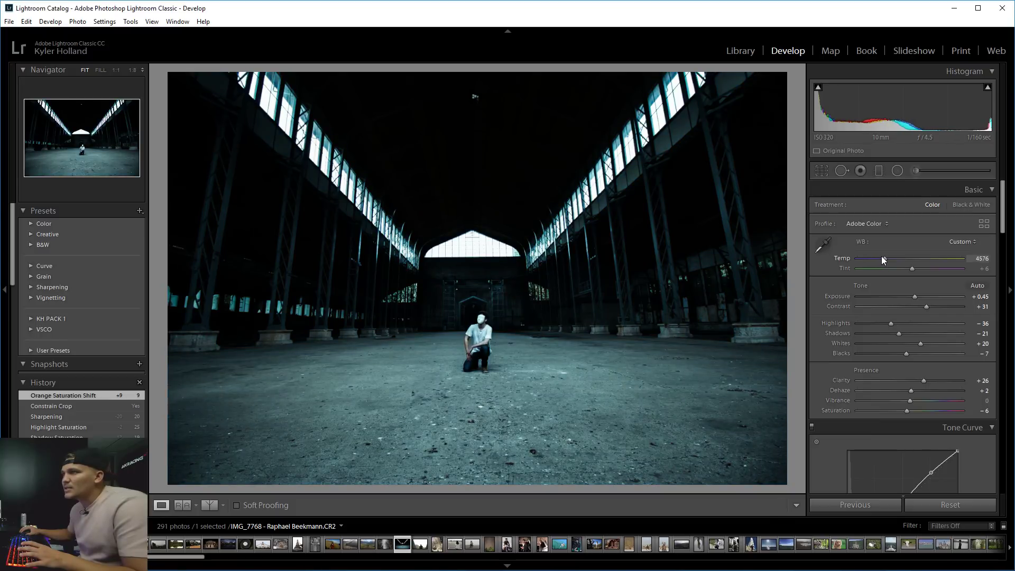
pyautogui.click(481, 349)
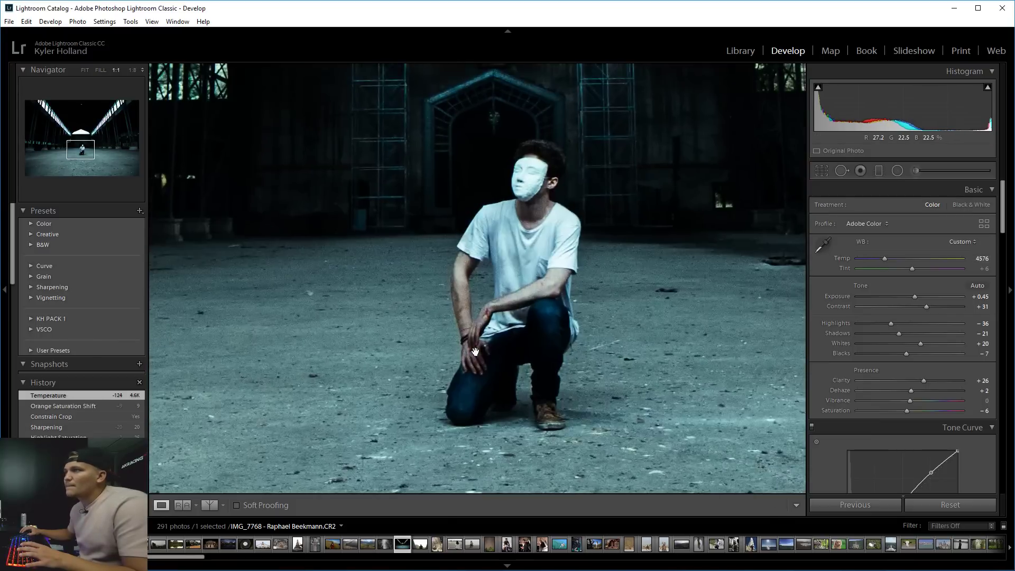
pyautogui.click(511, 337)
pyautogui.moveTo(913, 268); pyautogui.dragTo(915, 265)
pyautogui.click(516, 346)
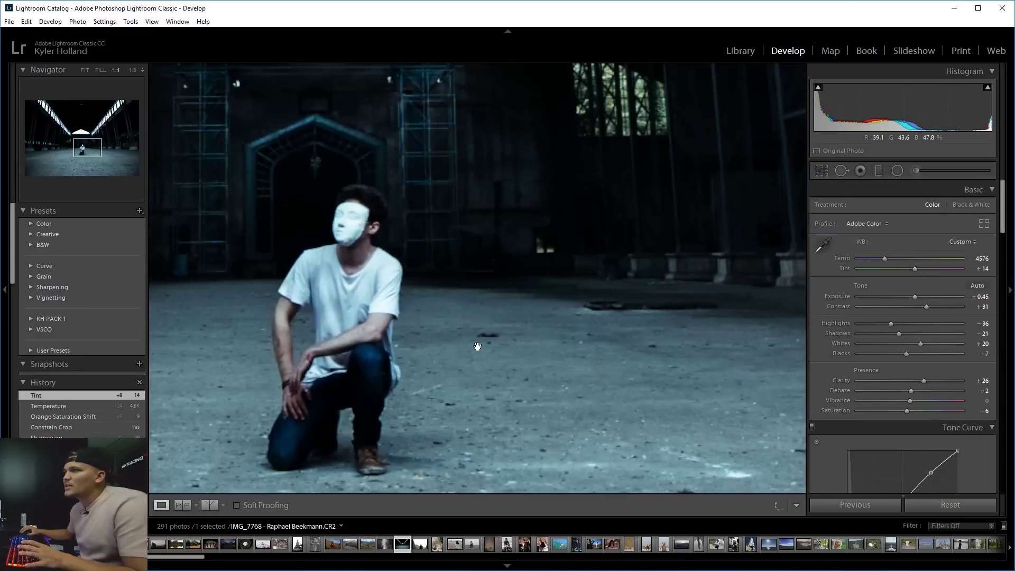
pyautogui.click(466, 412)
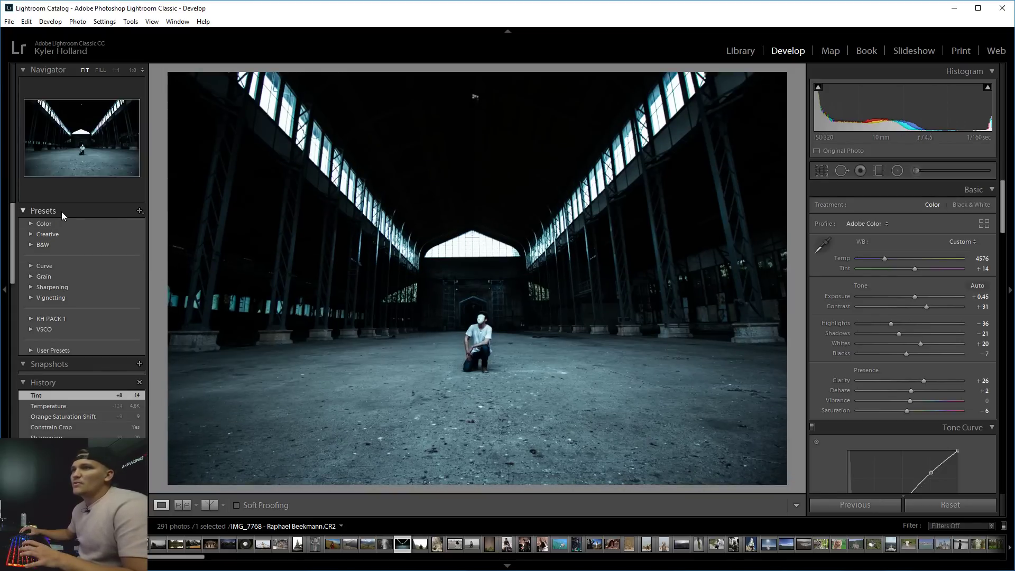
# Start a new develop preset and choose to create a new preset group.
pyautogui.click(139, 211)
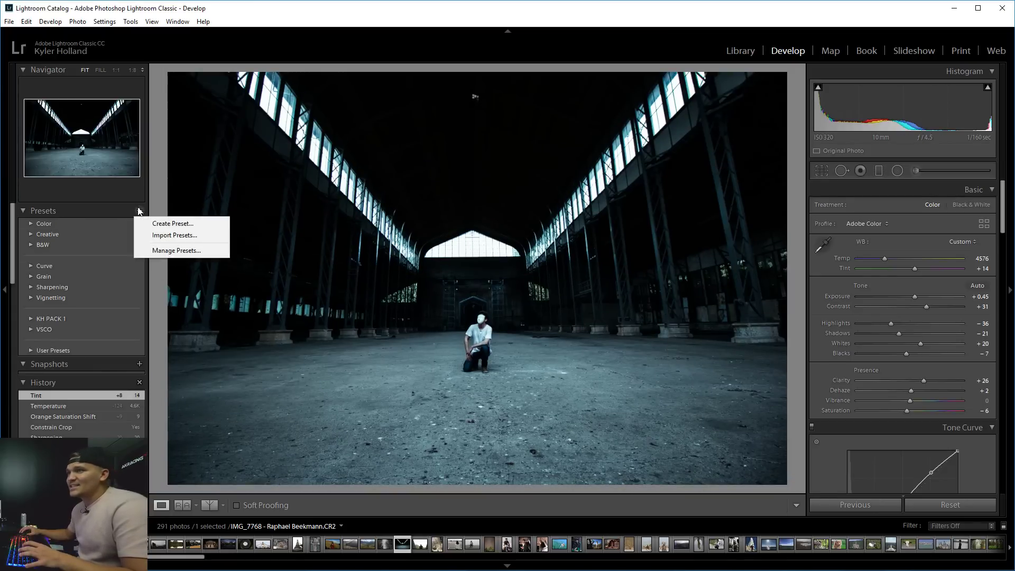
pyautogui.click(164, 223)
pyautogui.moveTo(957, 484); pyautogui.dragTo(445, 150)
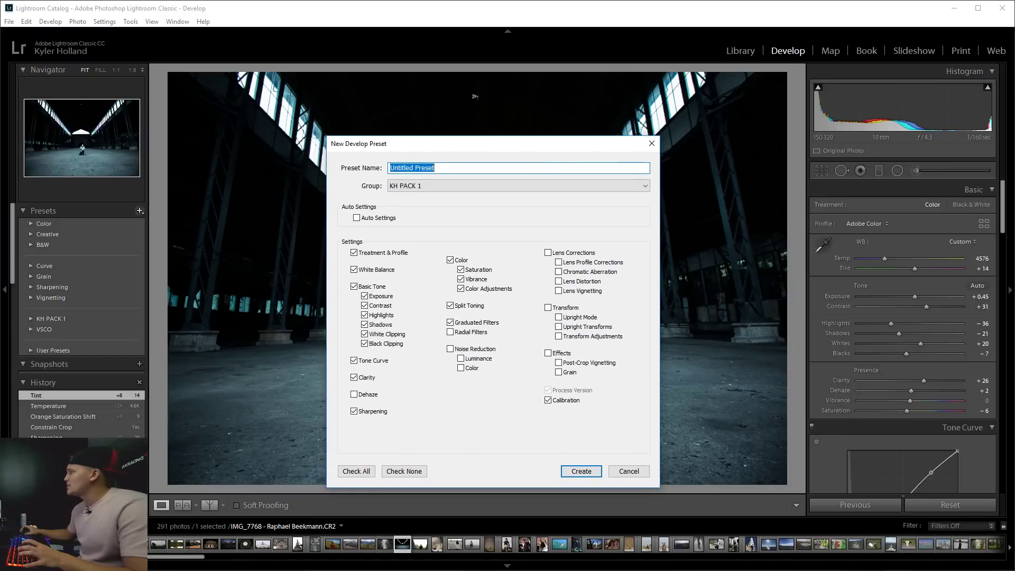
pyautogui.click(456, 183)
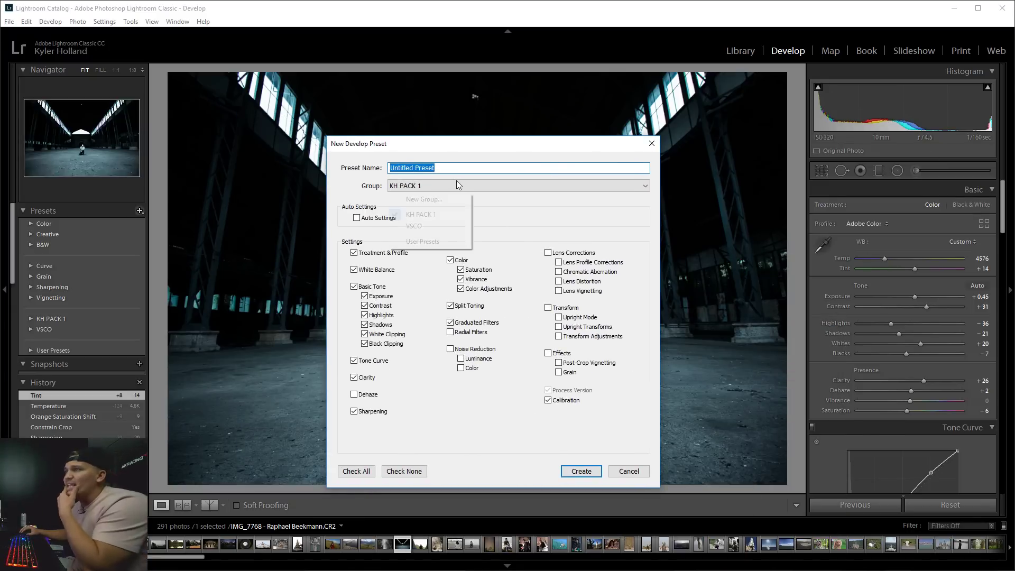
pyautogui.click(447, 201)
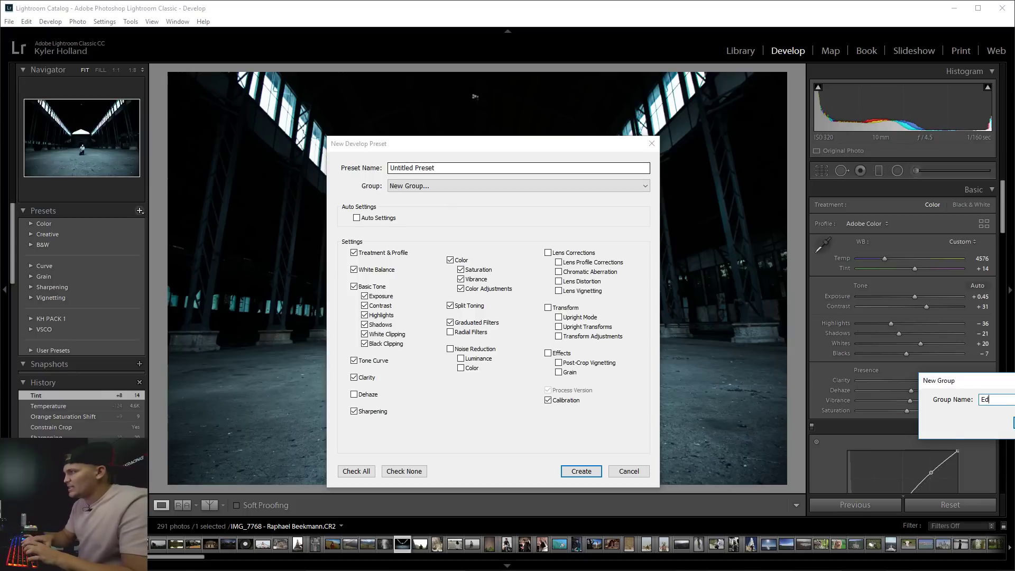
# Name the new group 'KH FREE PRESET' and create it.
pyautogui.write('it')
pyautogui.press('BackSpace')
pyautogui.press('BackSpace')
pyautogui.press('BackSpace')
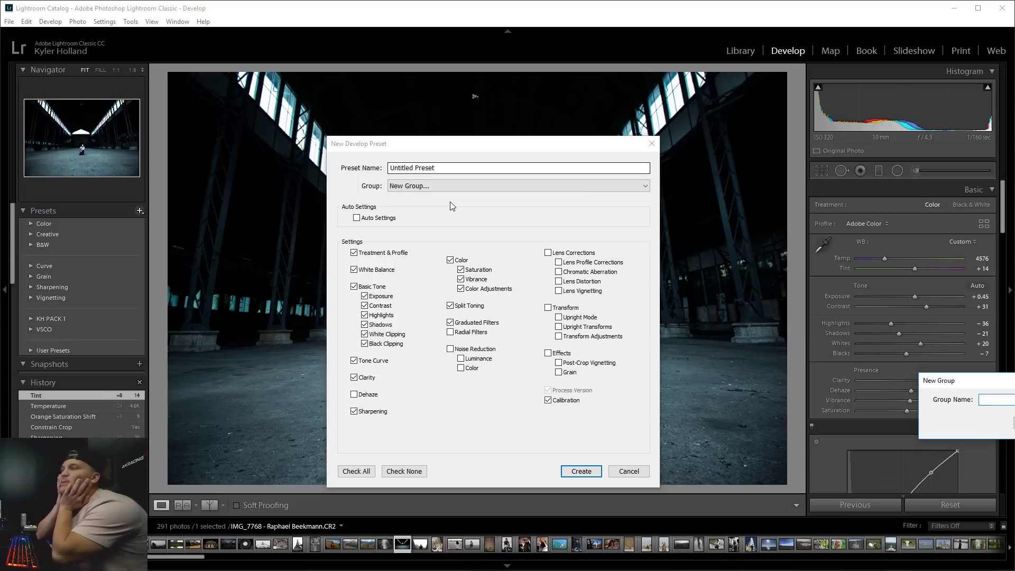
pyautogui.write('YT')
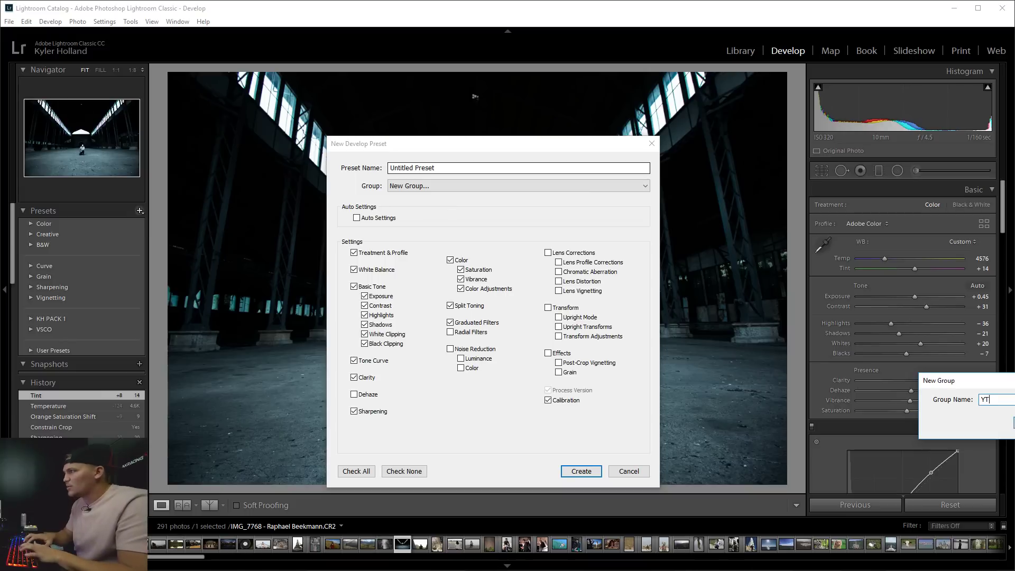
pyautogui.press('BackSpace')
pyautogui.press('BackSpace')
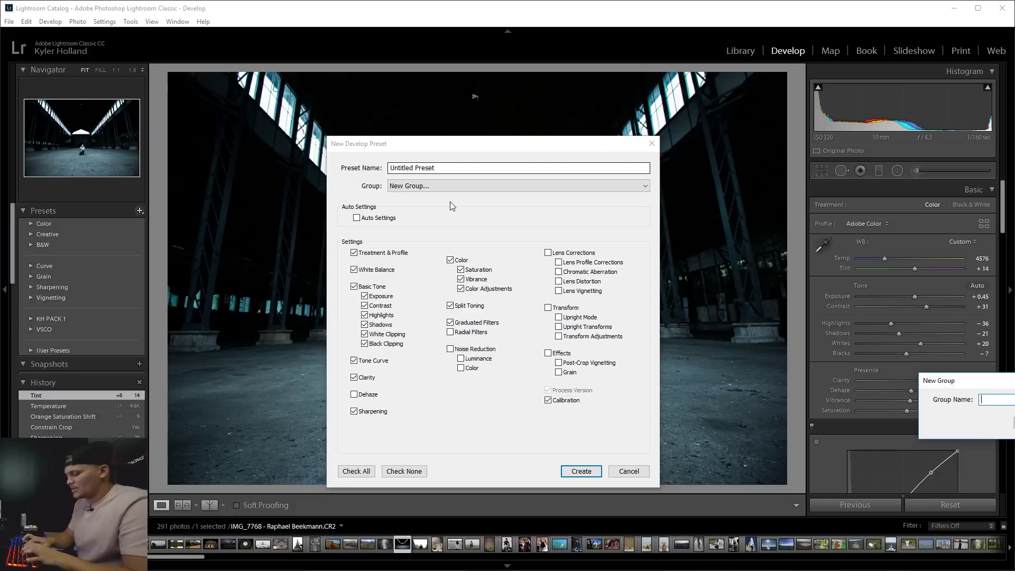
pyautogui.write('KH Edi')
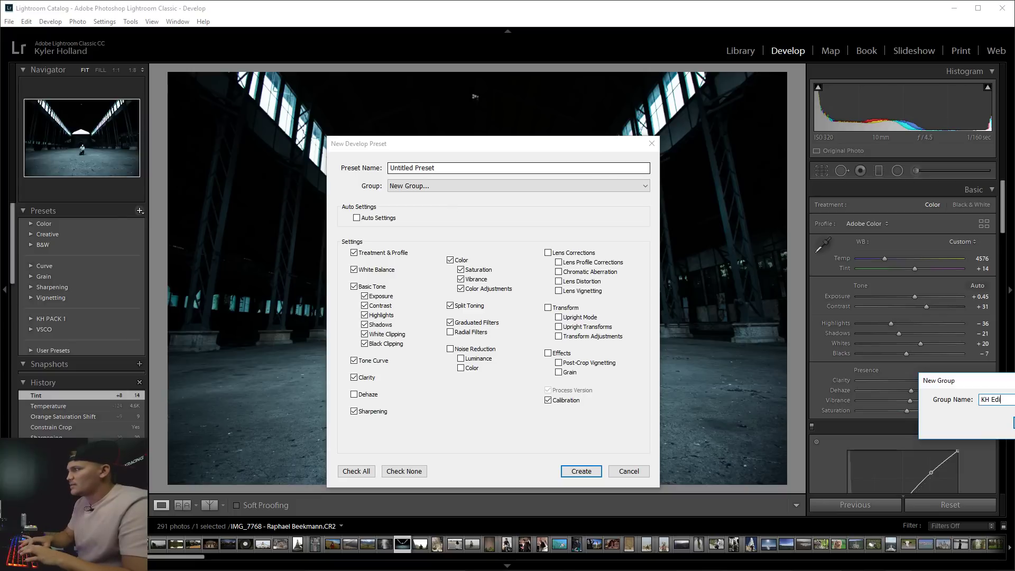
pyautogui.write('t')
pyautogui.press('BackSpace')
pyautogui.press('BackSpace')
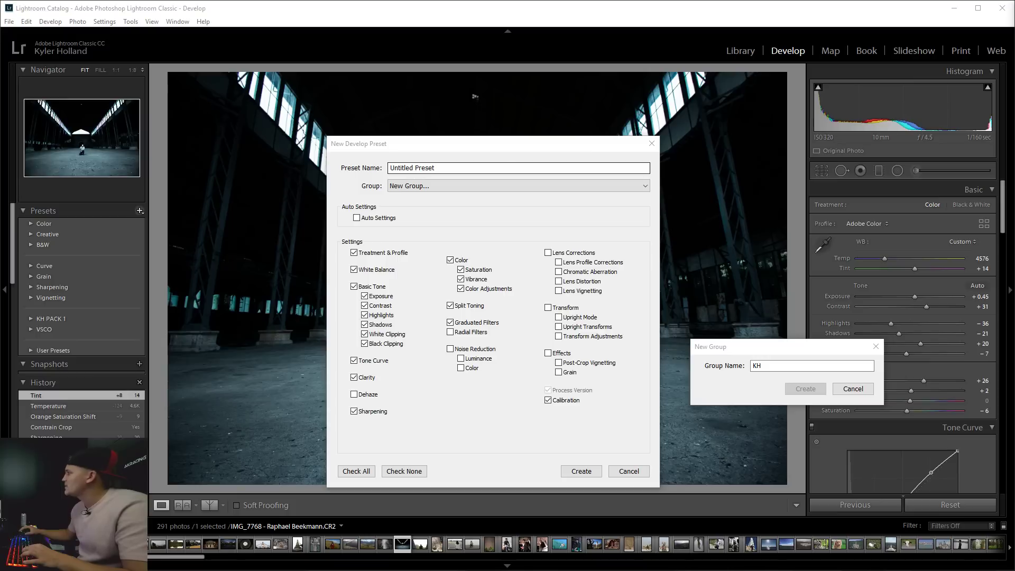
pyautogui.click(796, 388)
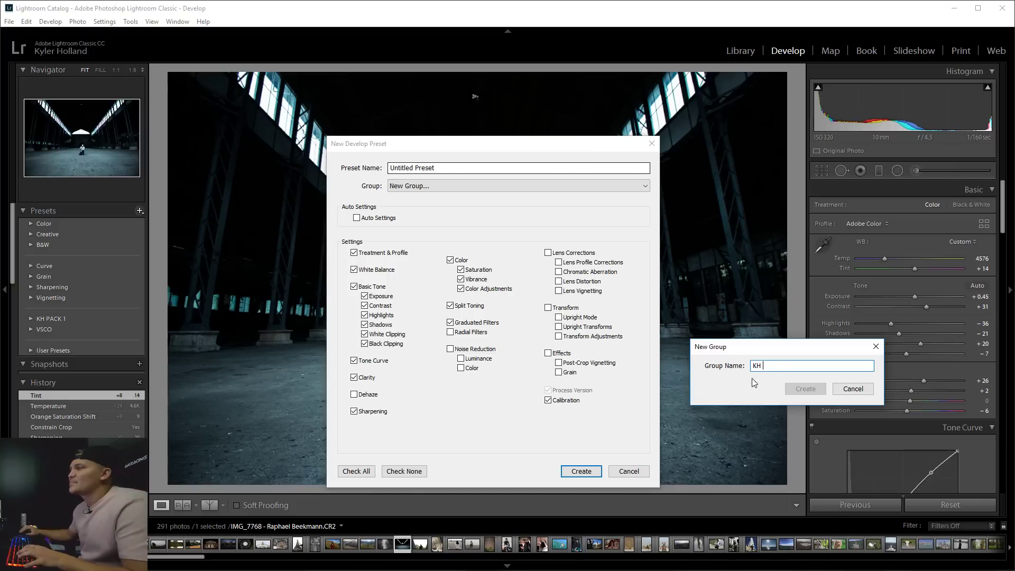
pyautogui.write('YT PAC')
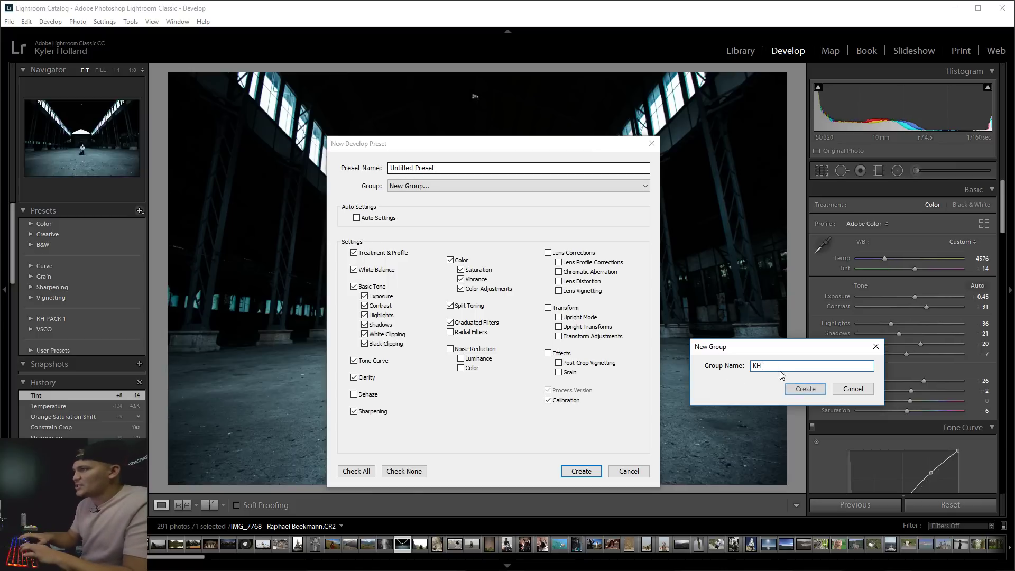
pyautogui.write('K')
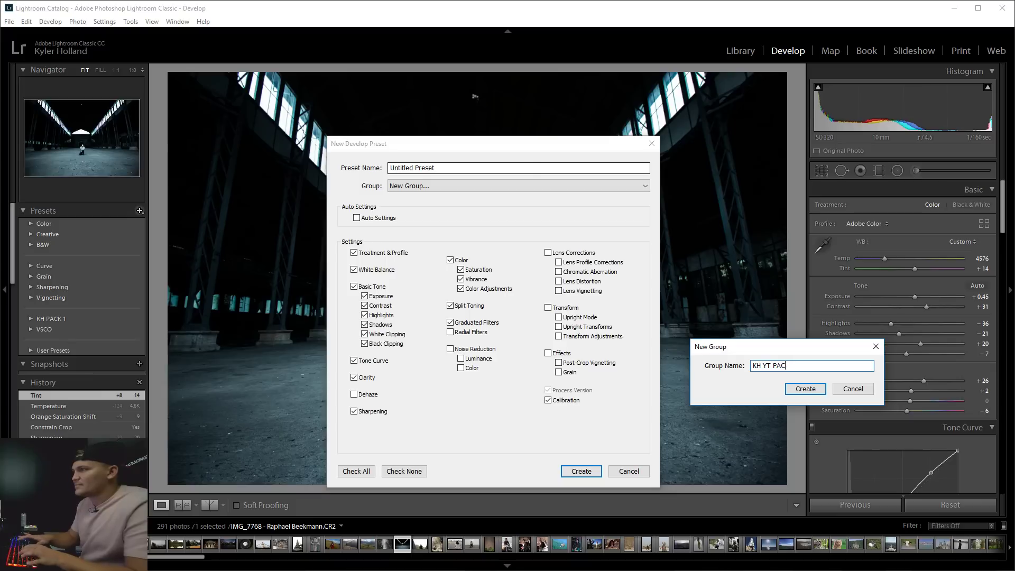
pyautogui.press('BackSpace')
pyautogui.press('BackSpace')
pyautogui.press('BackSpace')
pyautogui.press('BackSpace')
pyautogui.press('BackSpace')
pyautogui.press('BackSpace')
pyautogui.write('F')
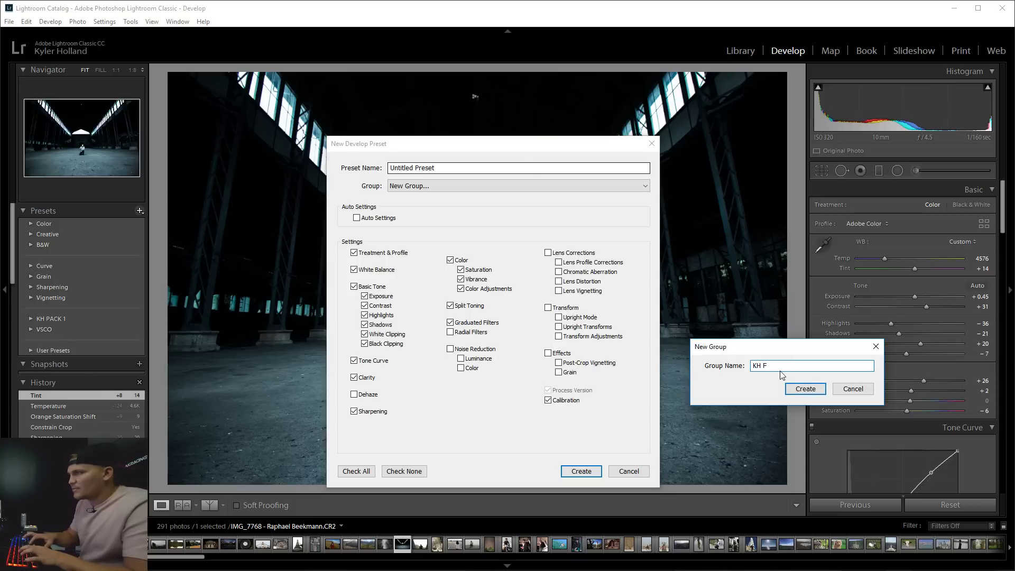
pyautogui.write('REE')
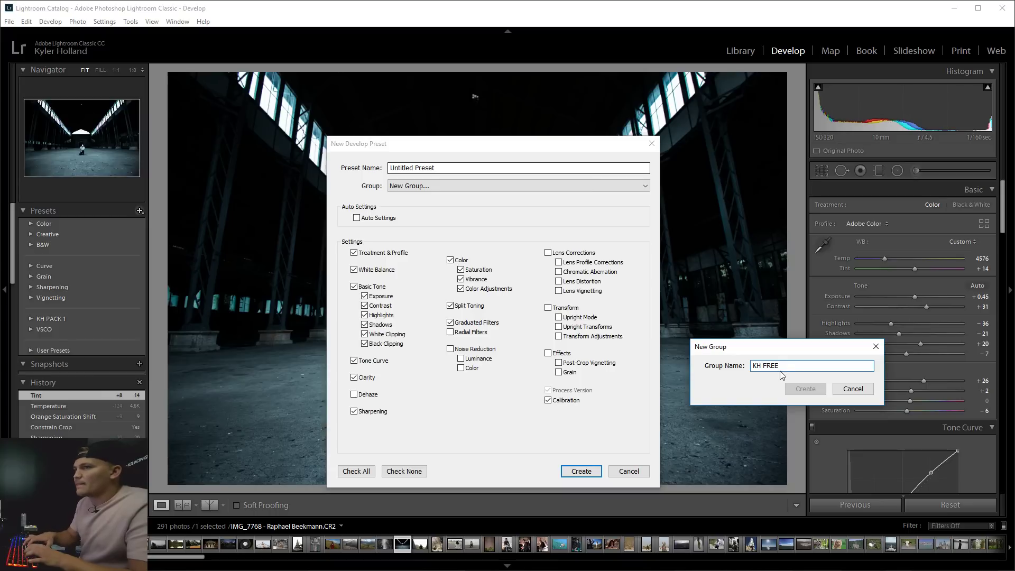
pyautogui.write('PRESET')
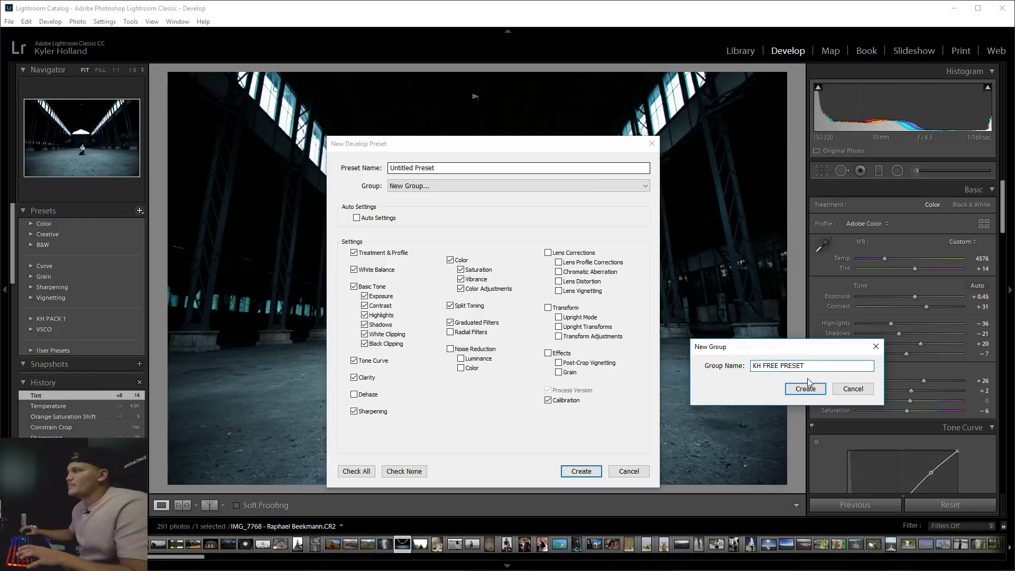
pyautogui.click(808, 390)
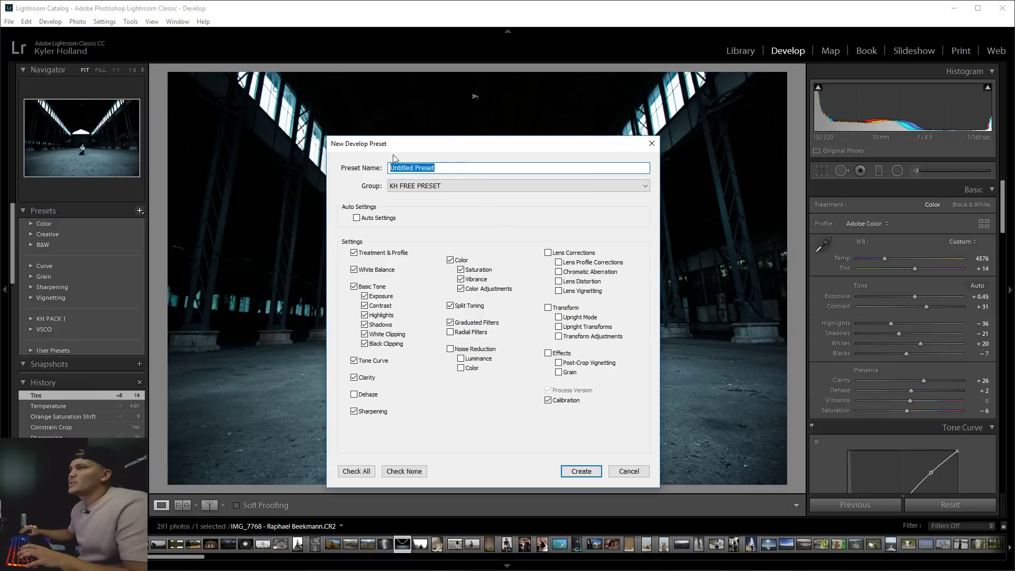
# Replace the default preset name with the photographer's name.
pyautogui.moveTo(448, 143); pyautogui.dragTo(842, 144)
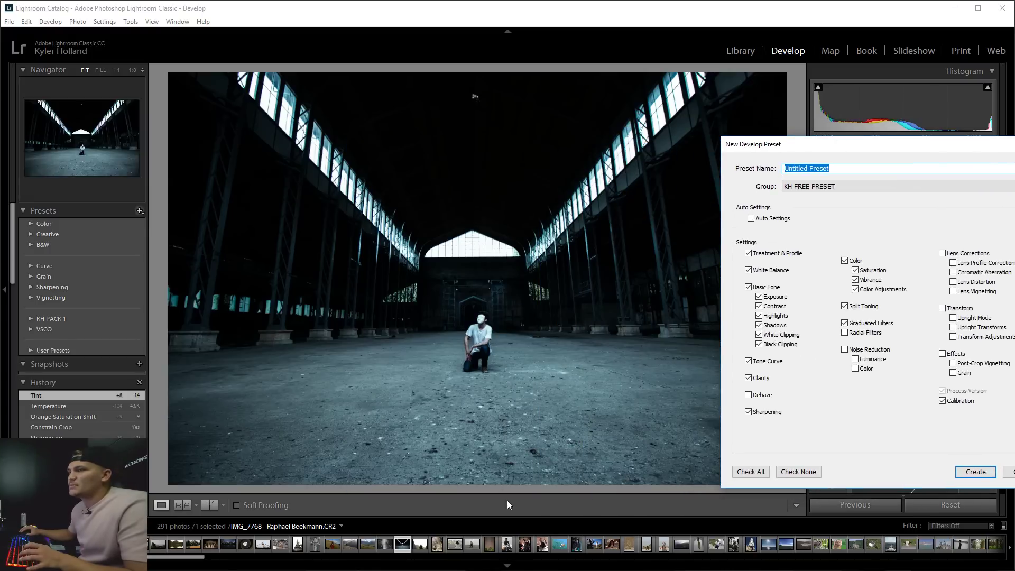
pyautogui.click(855, 169)
pyautogui.hotkey('ctrl', 'a')
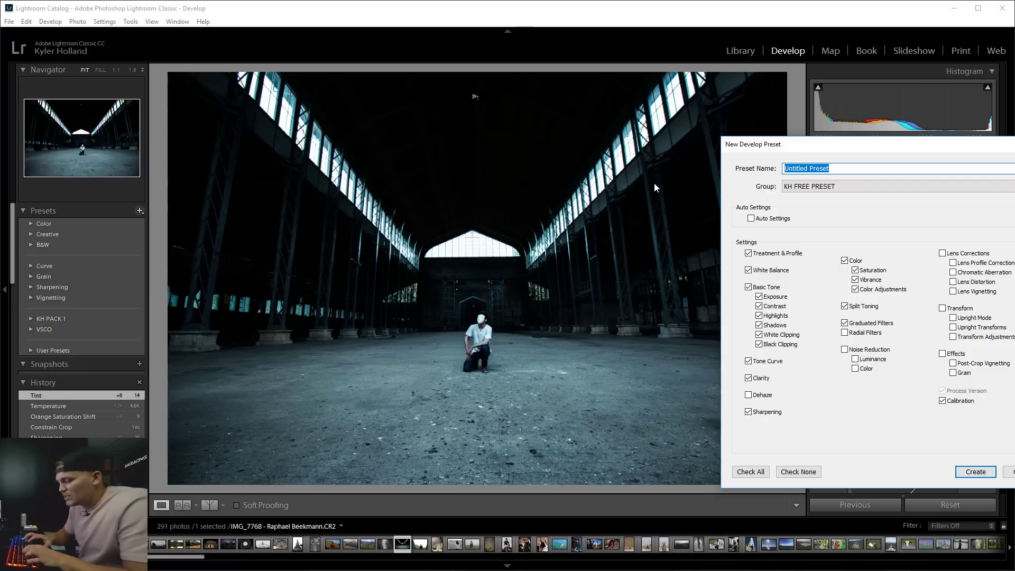
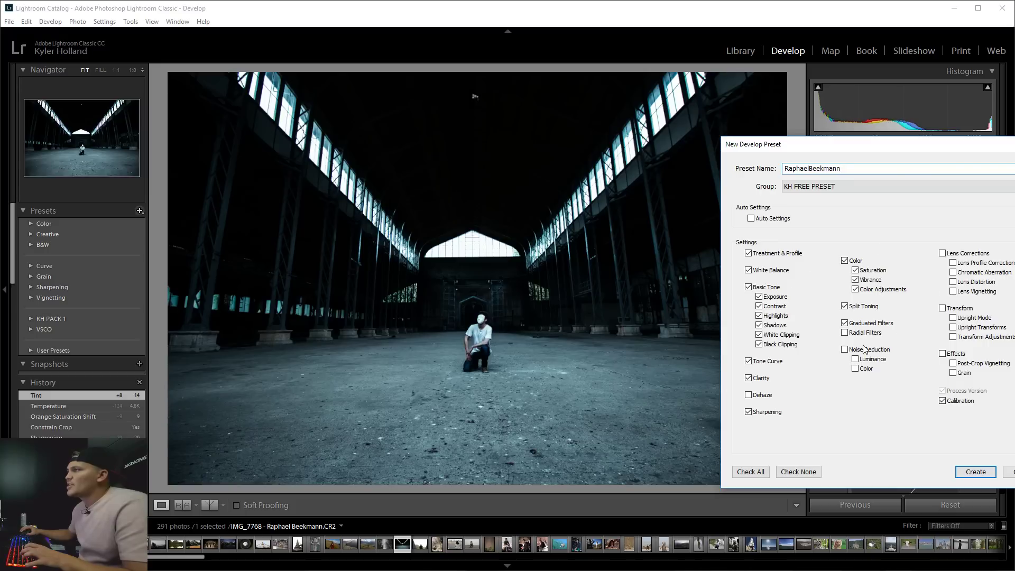
# Include the Dehaze setting in the preset and create it.
pyautogui.moveTo(902, 148); pyautogui.dragTo(629, 131)
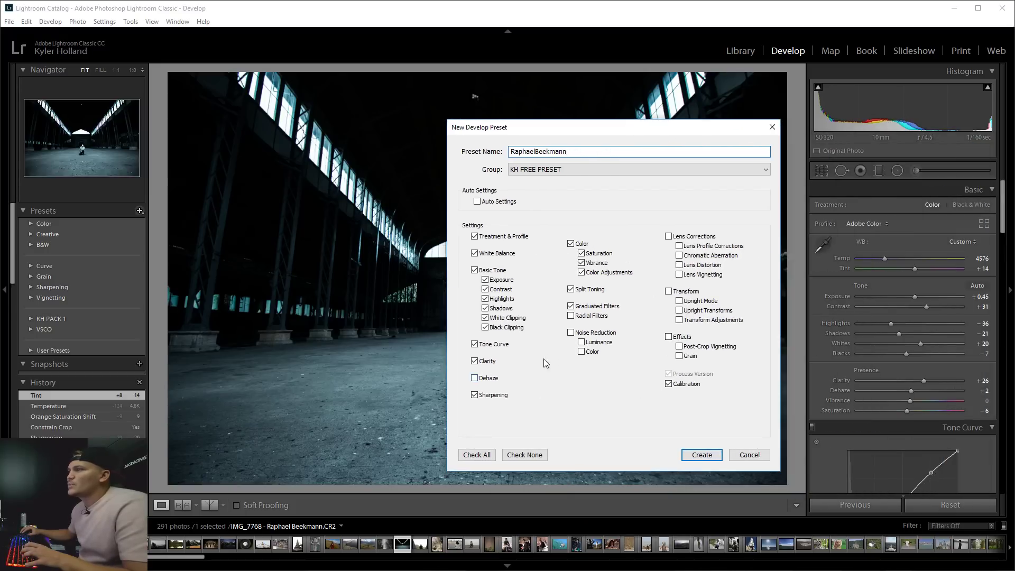
pyautogui.click(475, 378)
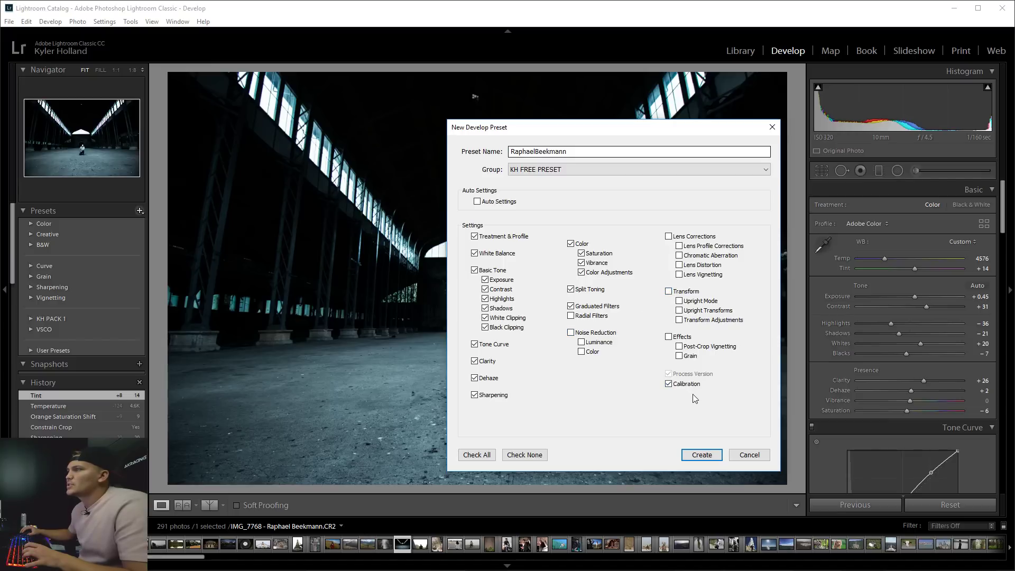
pyautogui.click(702, 456)
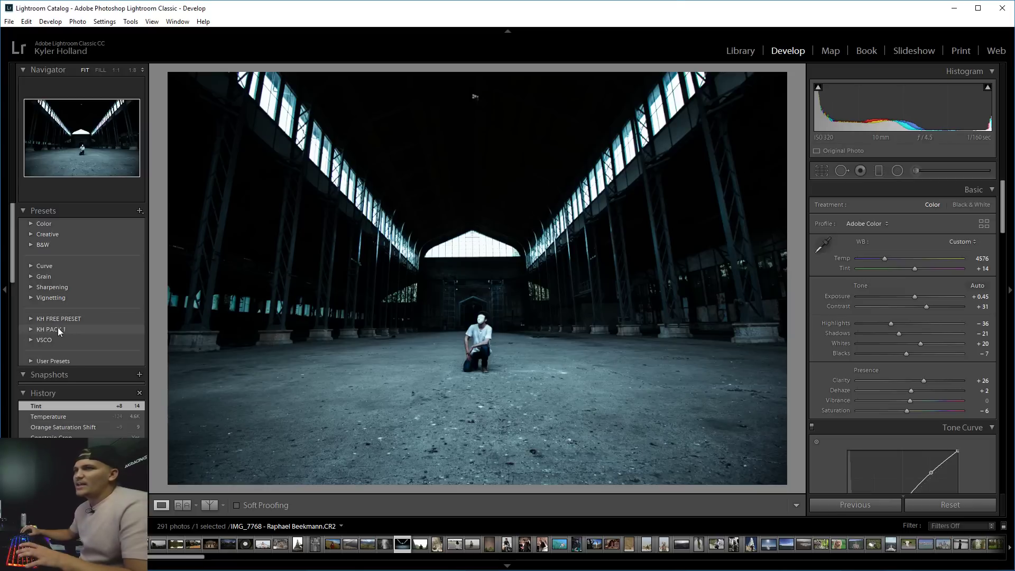
# Expand the KH FREE PRESET group and browse the library photos in grid and loupe.
pyautogui.click(33, 319)
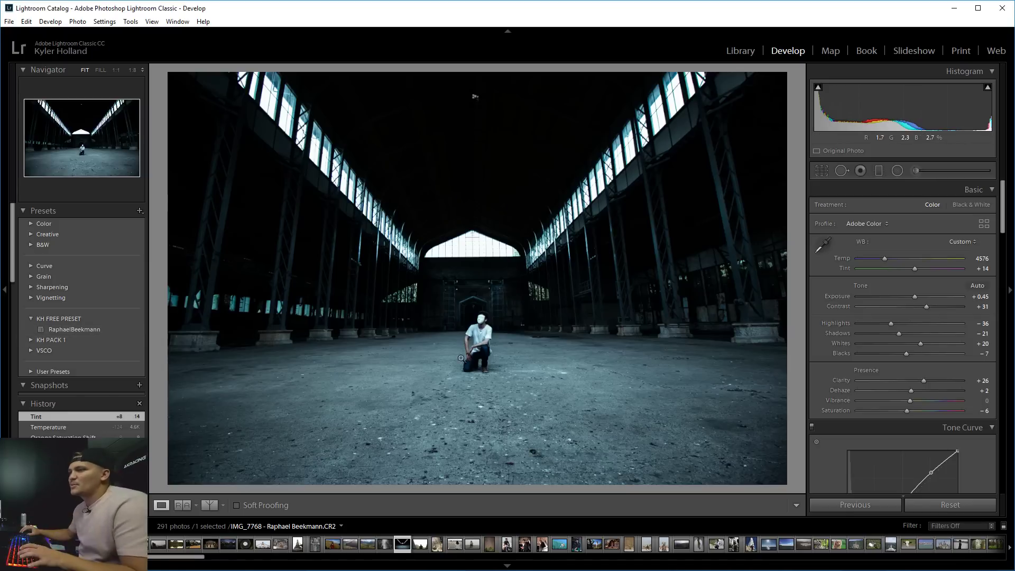
pyautogui.press('g')
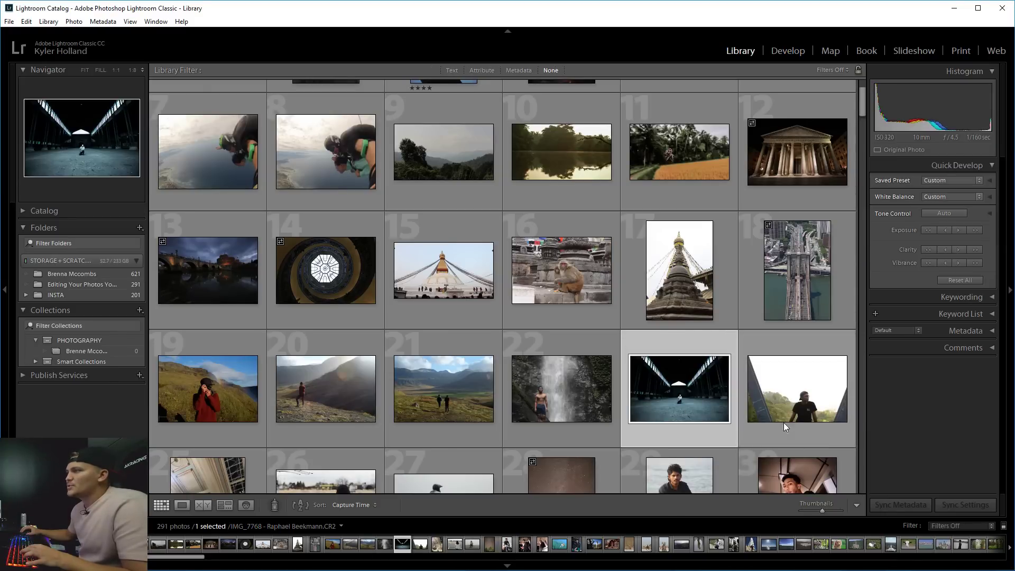
pyautogui.scroll(-3, 722, 309)
pyautogui.scroll(5, 862, 123)
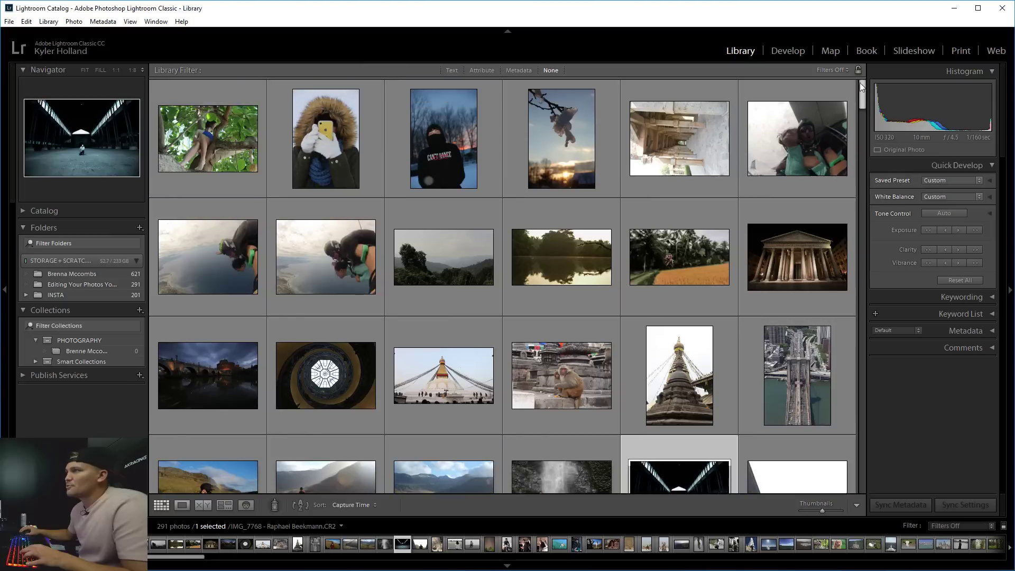
pyautogui.click(233, 150)
pyautogui.doubleClick(243, 151)
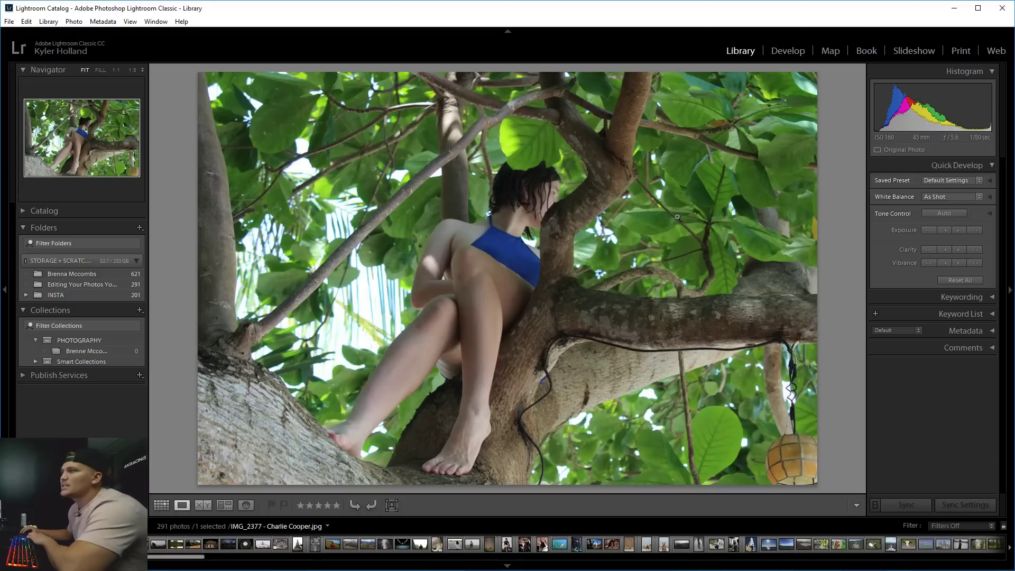
pyautogui.press('Right')
pyautogui.press('Right')
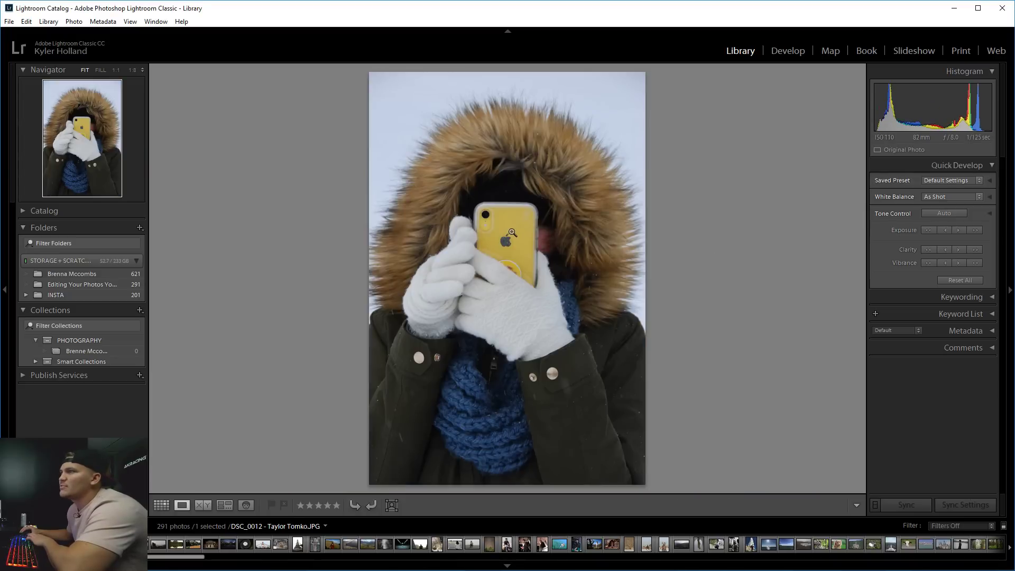
pyautogui.click(549, 231)
pyautogui.click(549, 231)
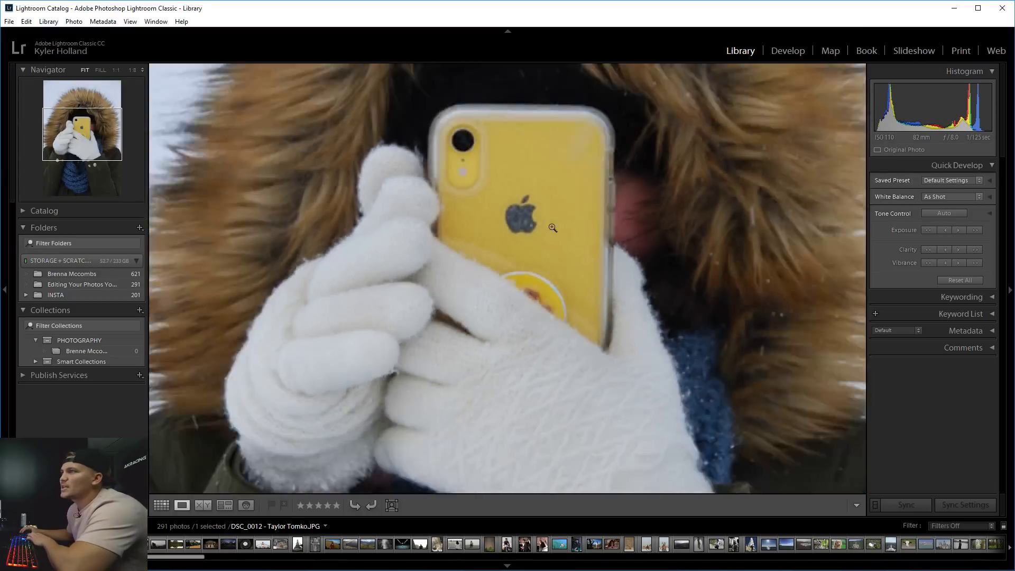
pyautogui.click(794, 53)
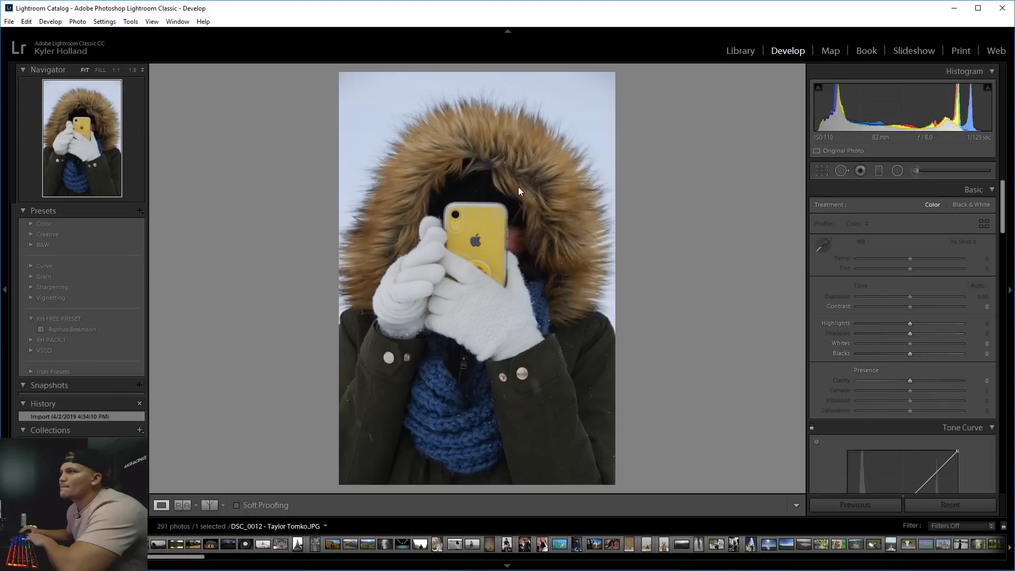
# Open the parking-lot photo of the girl in the grey sweater in Develop.
pyautogui.click(743, 52)
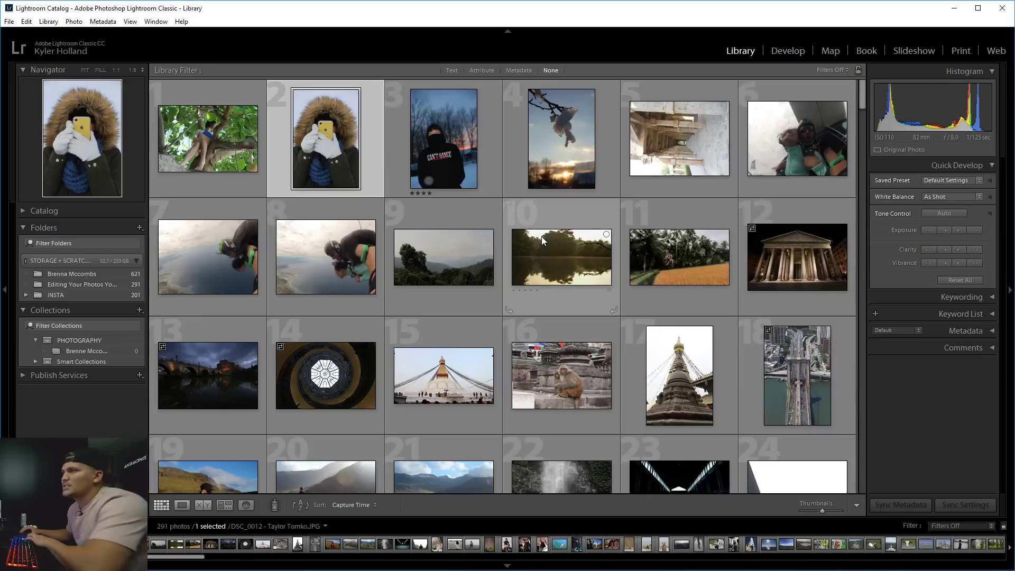
pyautogui.scroll(-3, 605, 345)
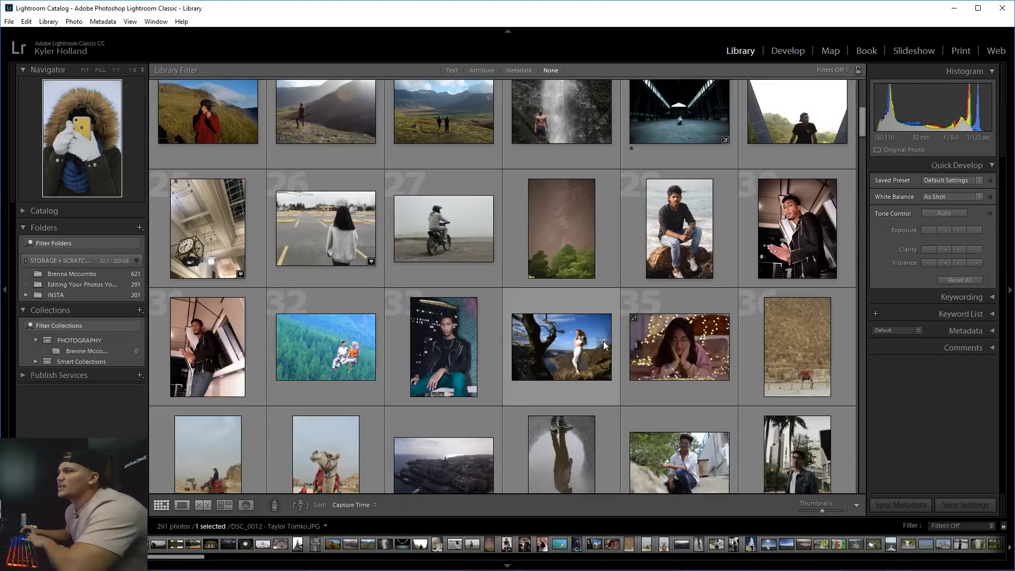
pyautogui.doubleClick(336, 235)
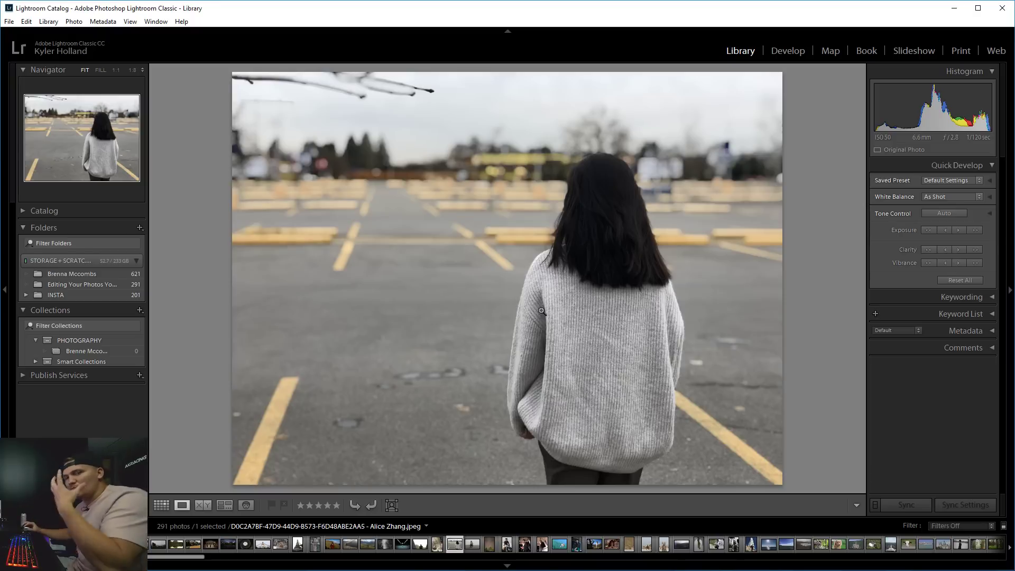
pyautogui.click(789, 52)
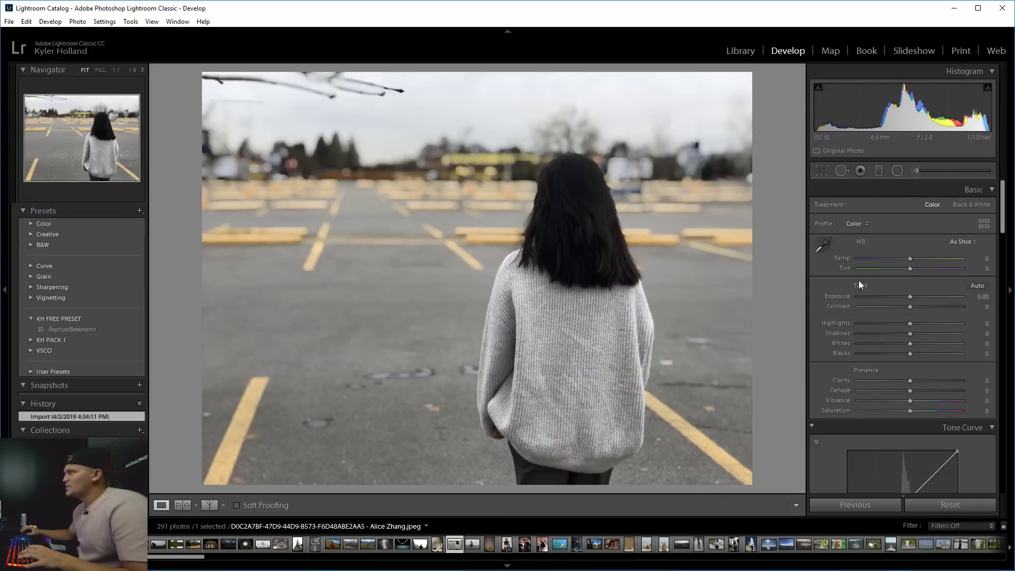
# Try Auto tone, undo it, and check the photo's detail at 1:1.
pyautogui.click(977, 285)
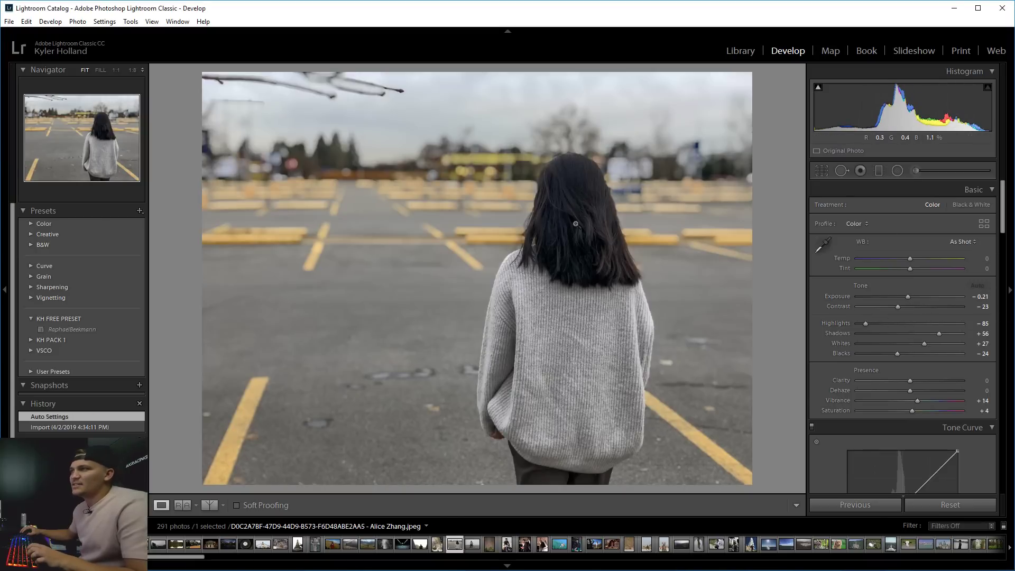
pyautogui.hotkey('ctrl', 'z')
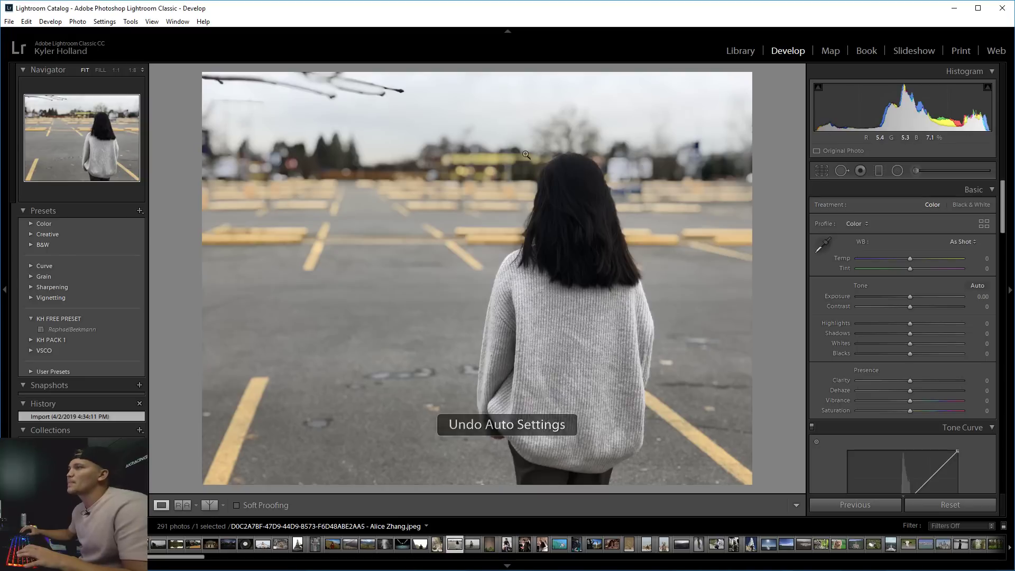
pyautogui.click(567, 176)
pyautogui.click(568, 176)
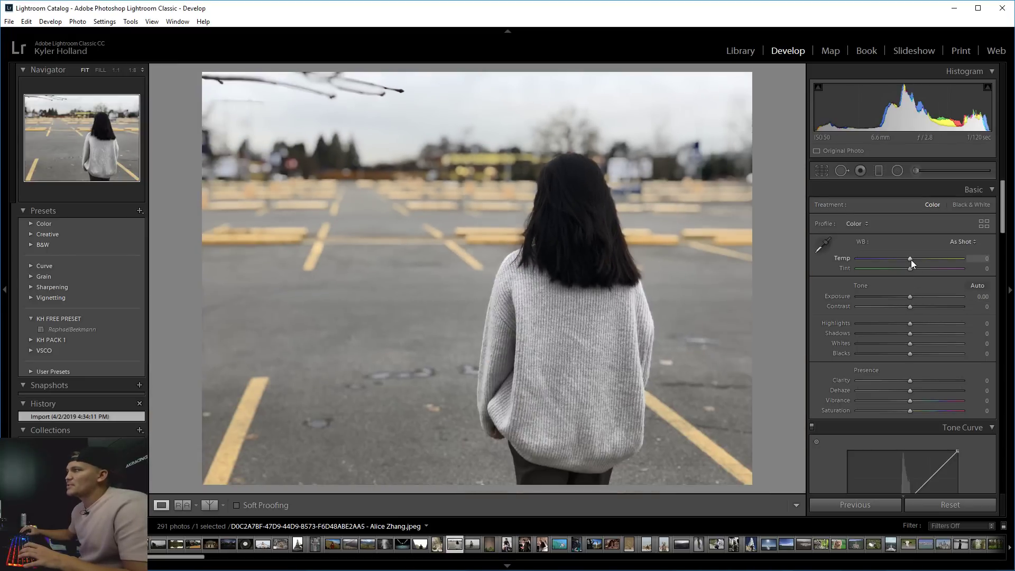
# Set Temp −11, Tint +5 and Contrast −31, and give the photo a one-star rating.
pyautogui.moveTo(911, 259)
pyautogui.mouseDown()
pyautogui.moveTo(921, 260)
pyautogui.moveTo(906, 259)
pyautogui.mouseUp()
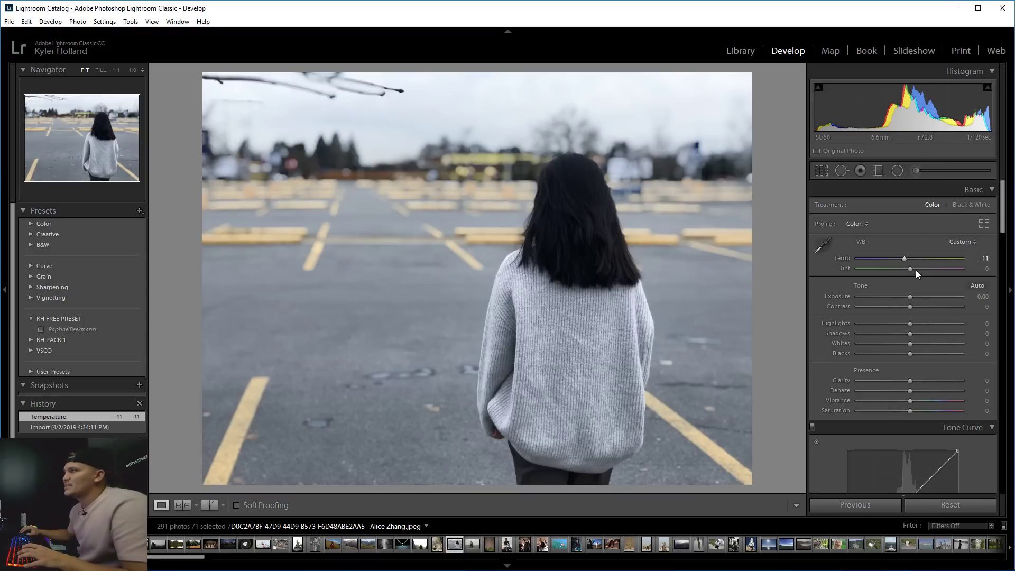
pyautogui.moveTo(910, 271); pyautogui.dragTo(912, 267)
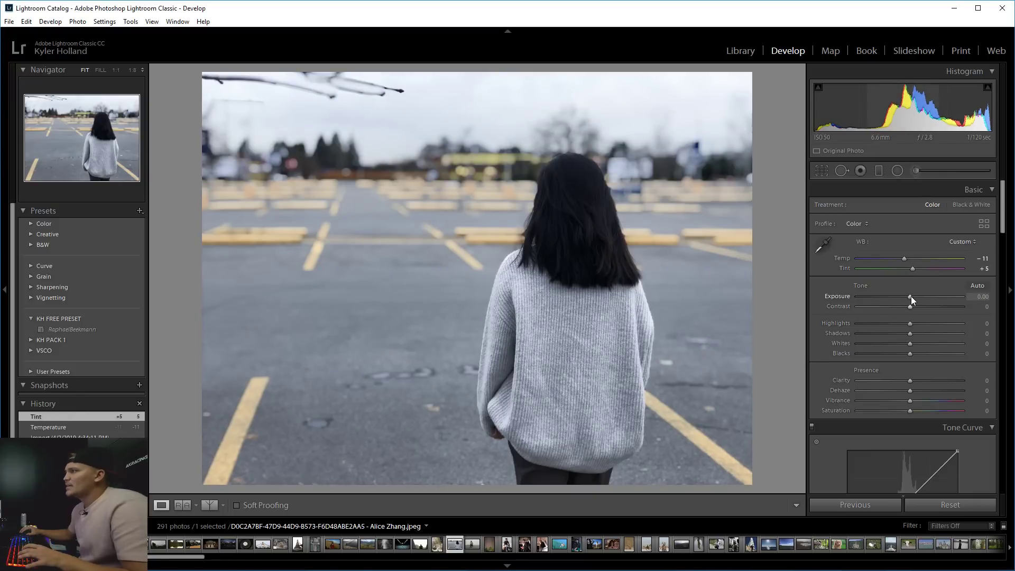
pyautogui.moveTo(909, 307); pyautogui.dragTo(894, 306)
pyautogui.press('1')
# Check the hair at 1:1, then bring Highlights to +33 and fine-tune the tone sliders.
pyautogui.click(579, 226)
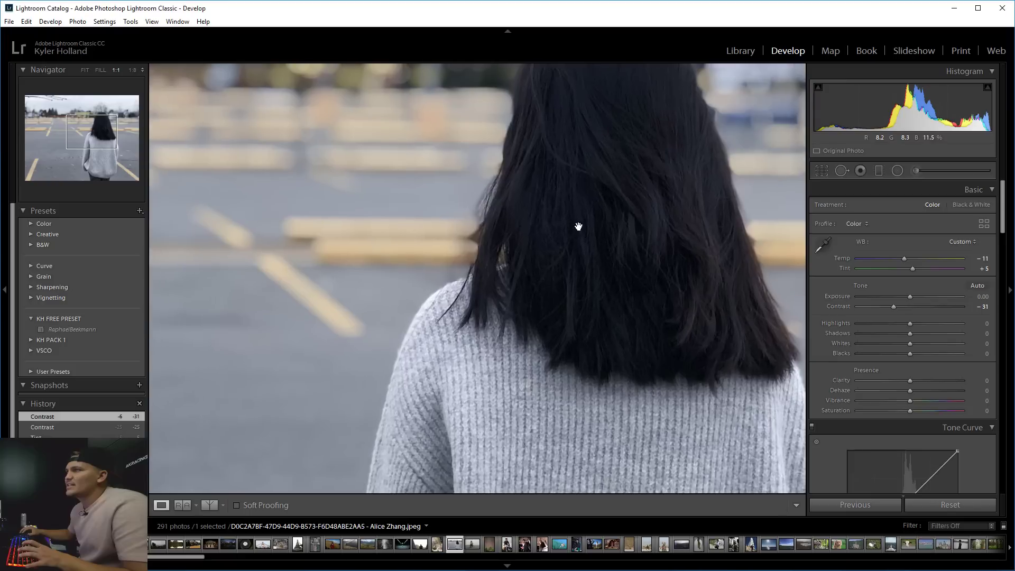
pyautogui.click(586, 207)
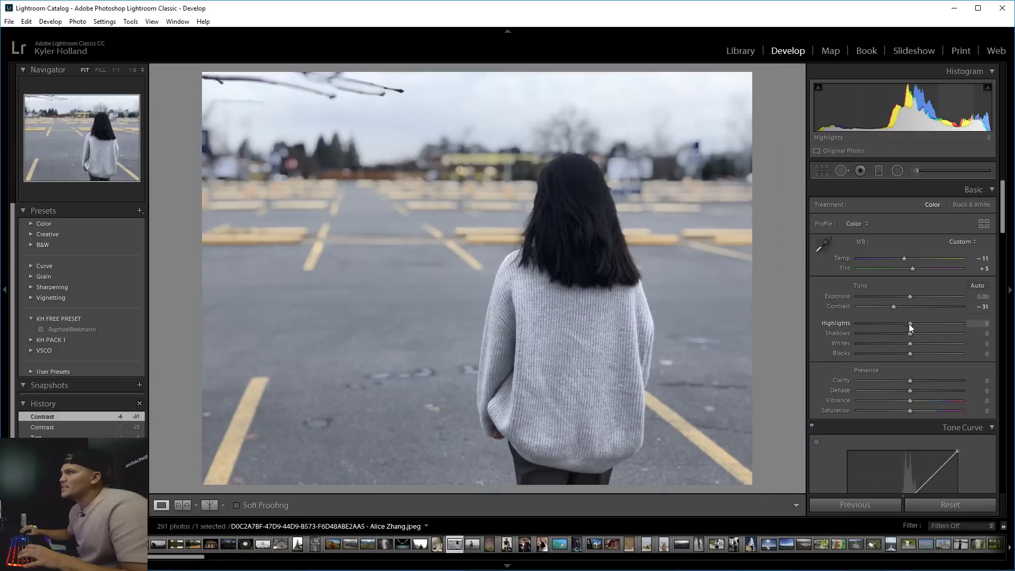
pyautogui.moveTo(909, 324); pyautogui.dragTo(886, 326)
pyautogui.moveTo(921, 324); pyautogui.dragTo(907, 393)
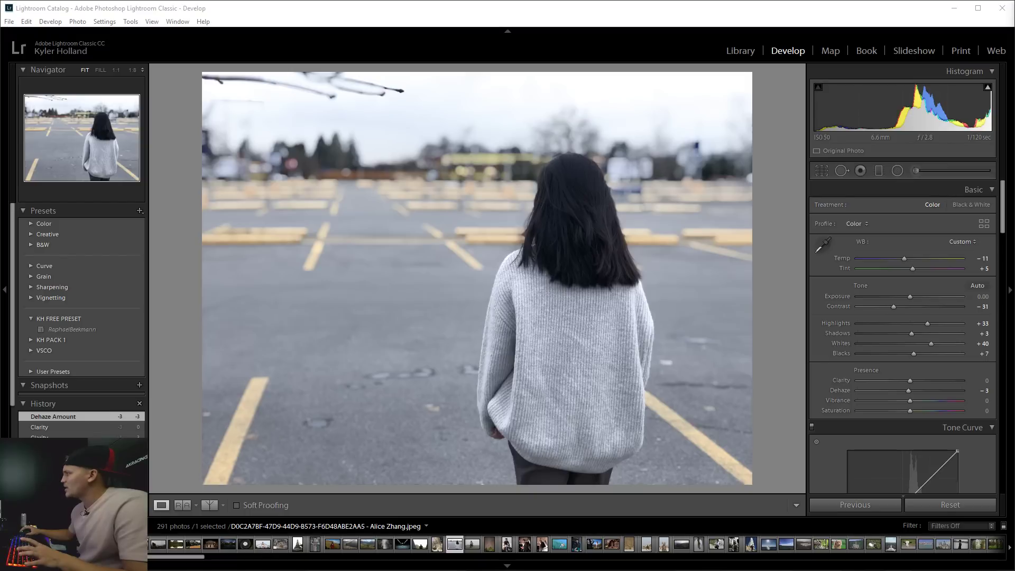
# Try raising and lowering Saturation in the Presence section, then reset it to zero.
pyautogui.scroll(-3, 1005, 232)
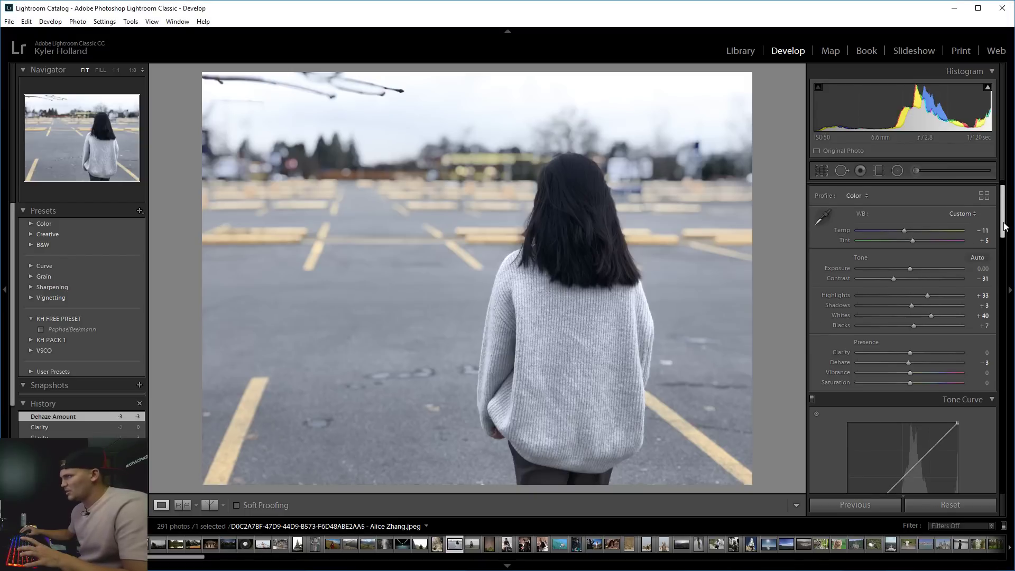
pyautogui.scroll(-1, 1005, 232)
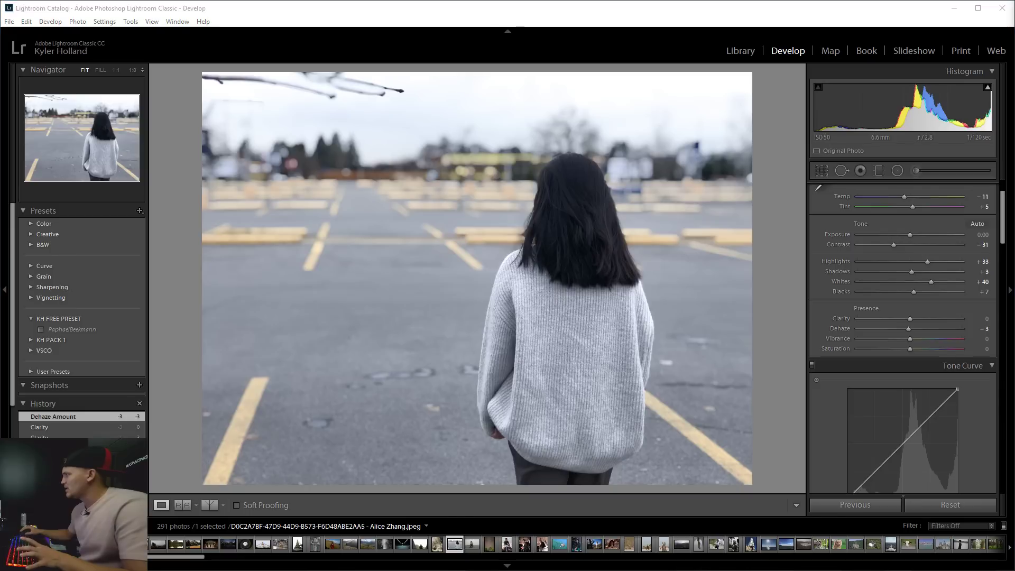
pyautogui.click(1005, 238)
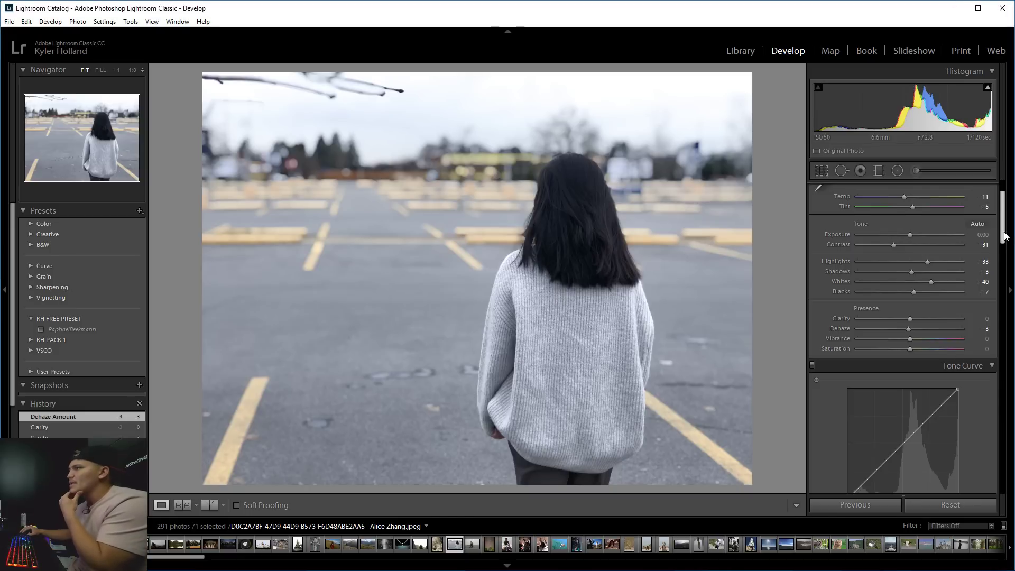
pyautogui.scroll(-2, 1006, 238)
pyautogui.scroll(-1, 1006, 238)
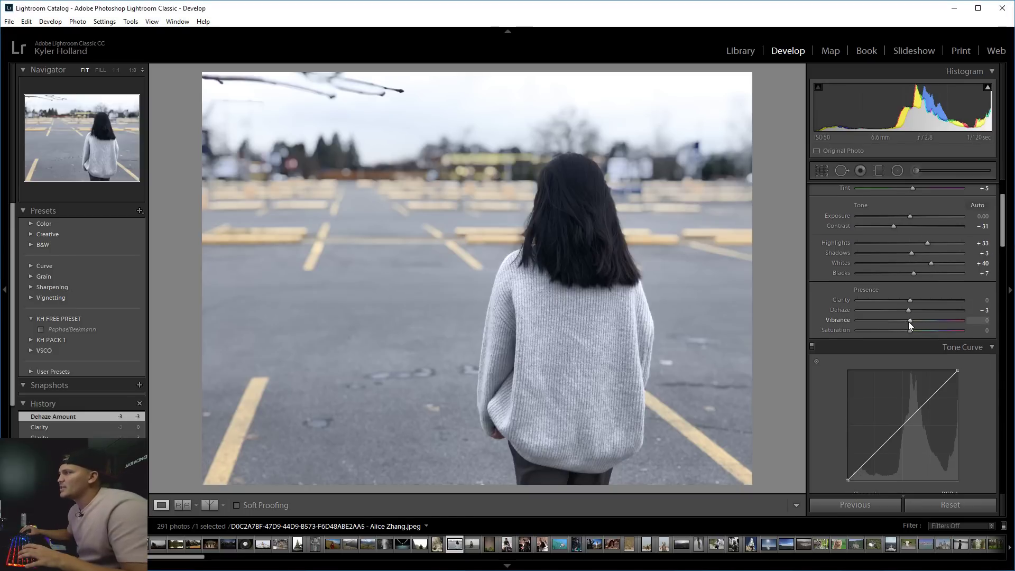
pyautogui.moveTo(908, 322); pyautogui.dragTo(925, 333)
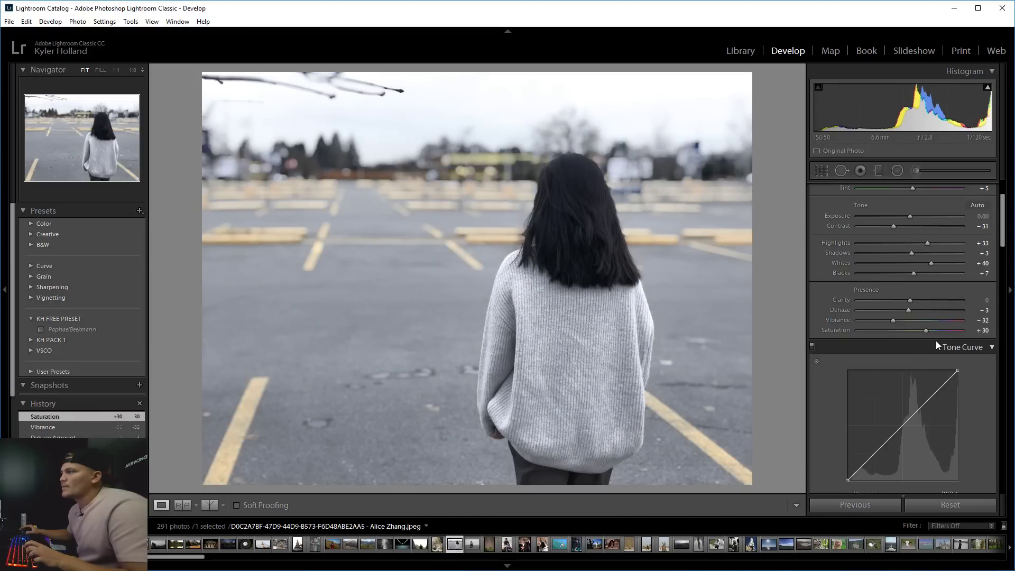
pyautogui.moveTo(929, 330)
pyautogui.mouseDown()
pyautogui.moveTo(939, 330)
pyautogui.moveTo(928, 319)
pyautogui.mouseUp()
pyautogui.click(891, 328)
pyautogui.doubleClick(908, 330)
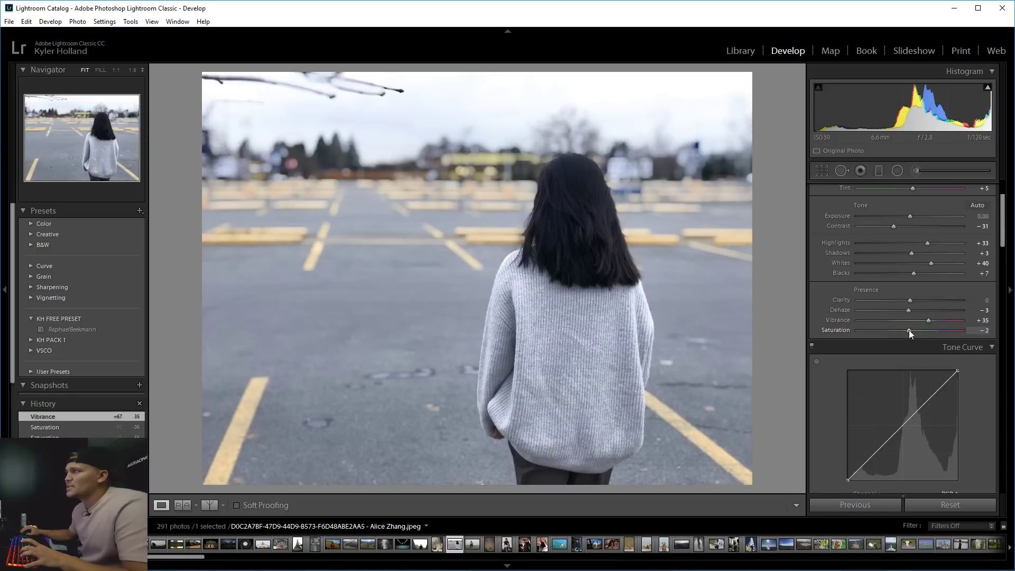
# Pull Vibrance down to mute the colours, settling on Vibrance −17 with Saturation +8.
pyautogui.click(908, 322)
pyautogui.doubleClick(908, 321)
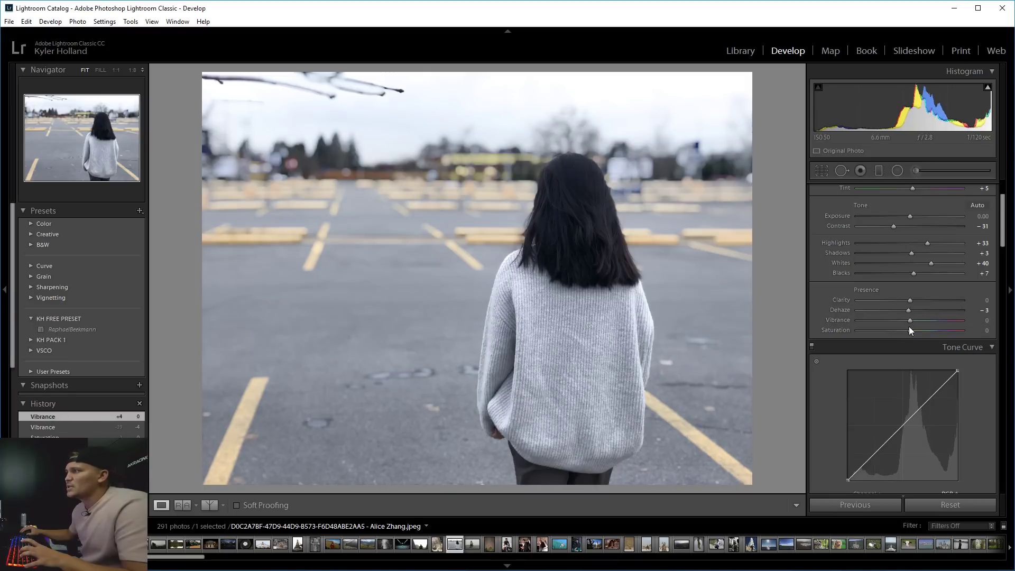
pyautogui.moveTo(909, 321); pyautogui.dragTo(890, 317)
pyautogui.click(952, 320)
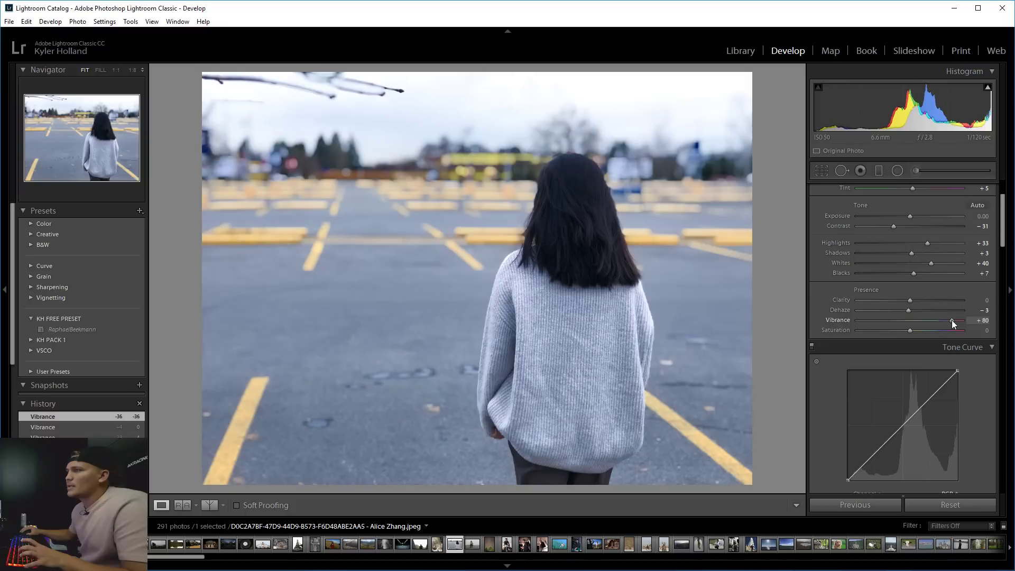
pyautogui.moveTo(952, 319); pyautogui.dragTo(896, 321)
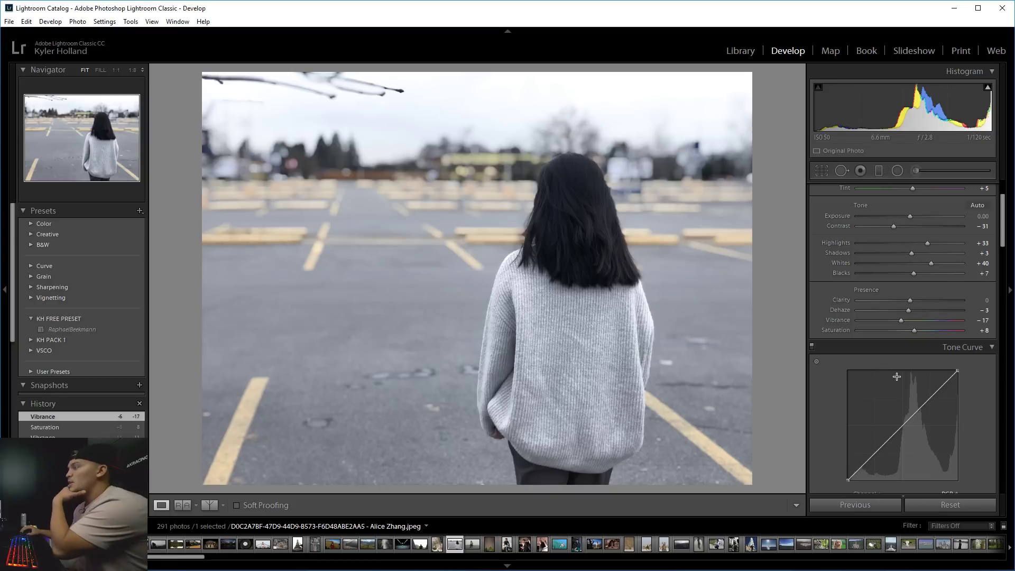
# Fade the blacks by lifting the tone curve's black point, checking the hair at 1:1.
pyautogui.scroll(-3, 846, 386)
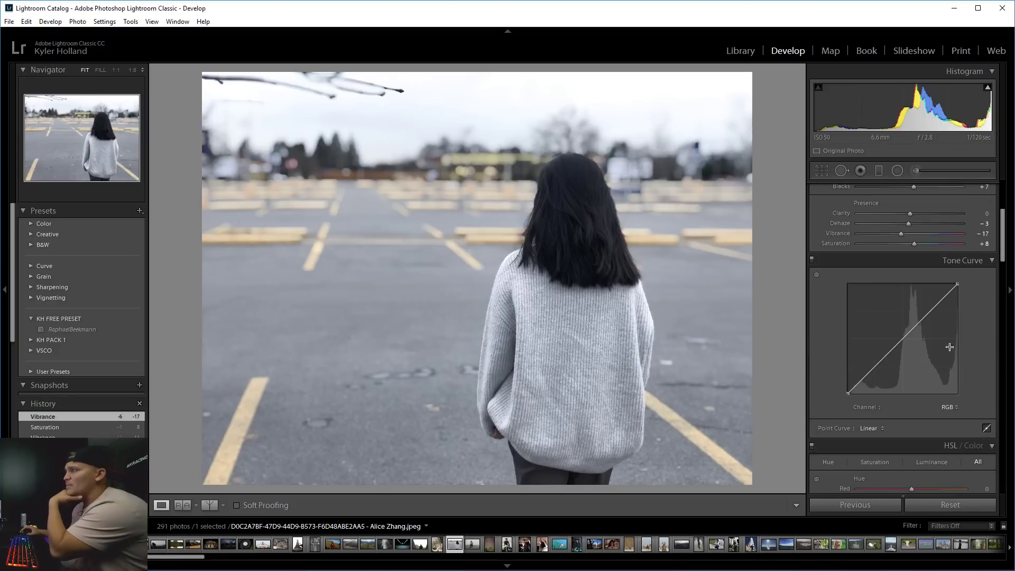
pyautogui.click(901, 340)
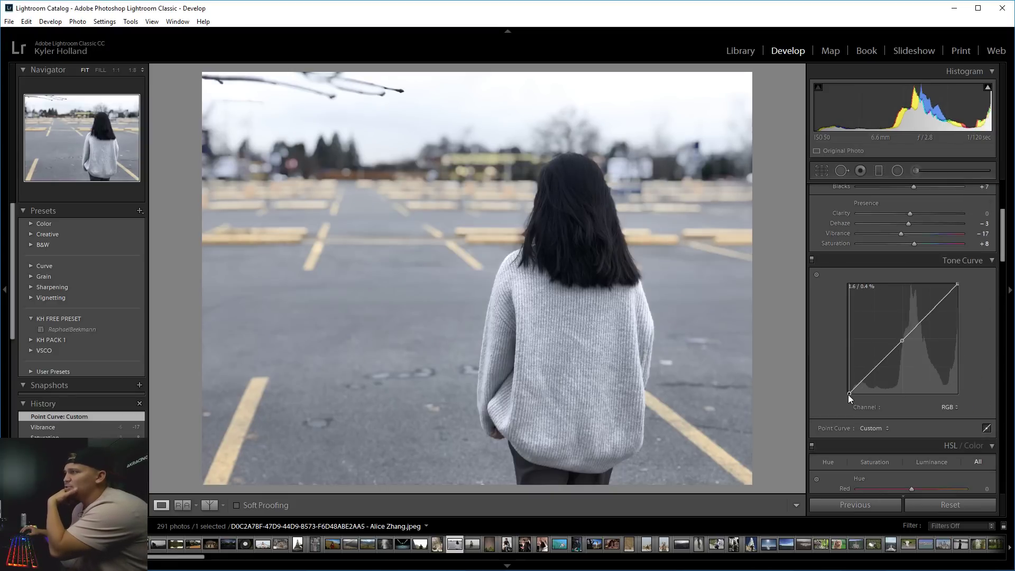
pyautogui.moveTo(848, 394); pyautogui.dragTo(838, 379)
pyautogui.press('1')
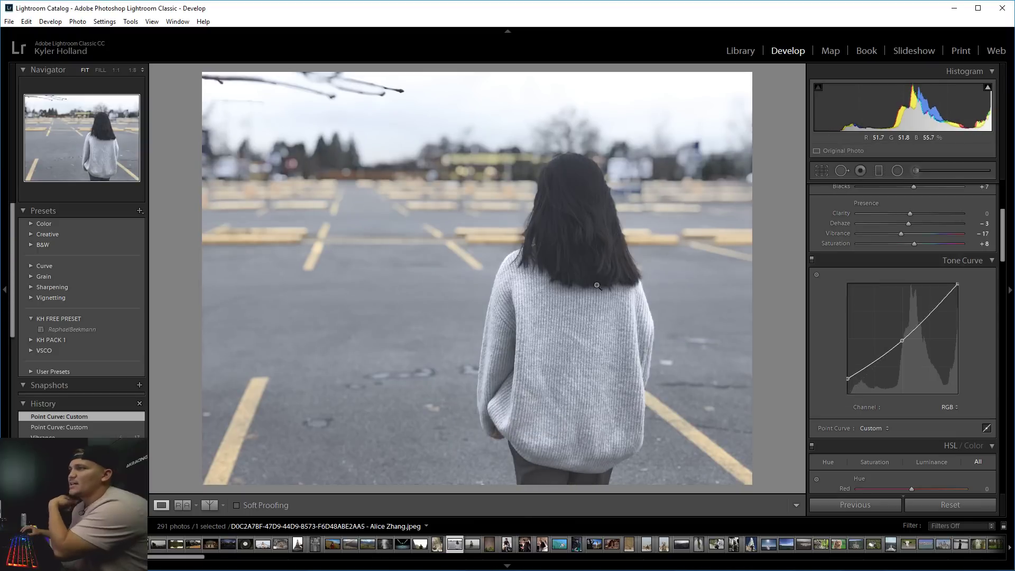
pyautogui.click(606, 285)
pyautogui.click(574, 236)
pyautogui.click(558, 219)
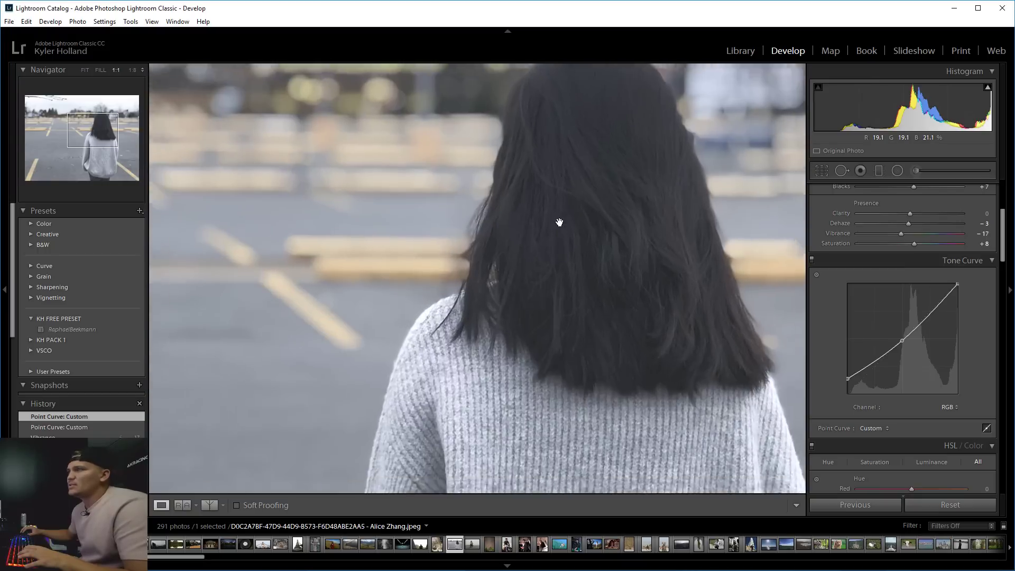
pyautogui.click(525, 342)
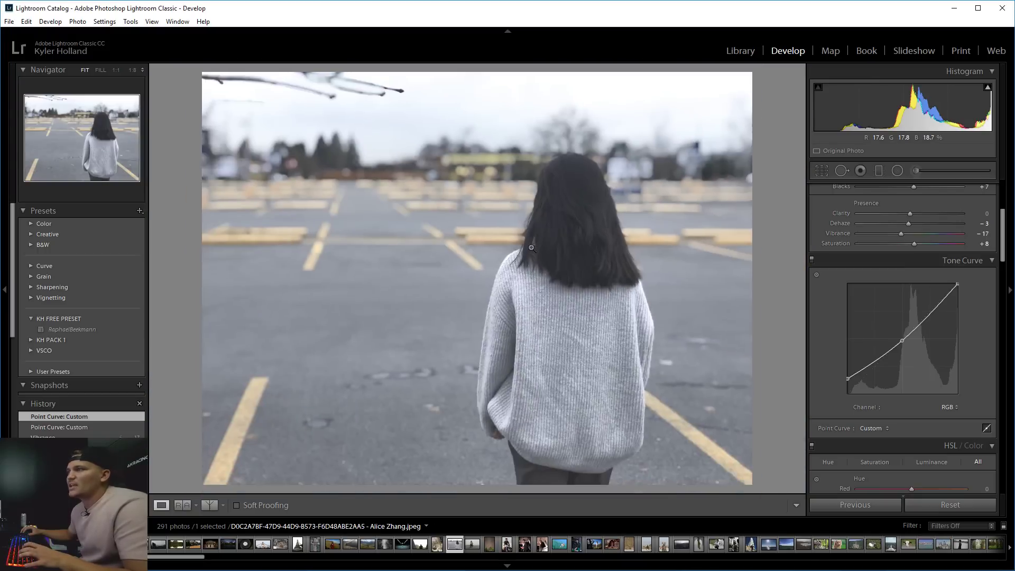
pyautogui.click(519, 263)
pyautogui.click(600, 242)
pyautogui.click(718, 248)
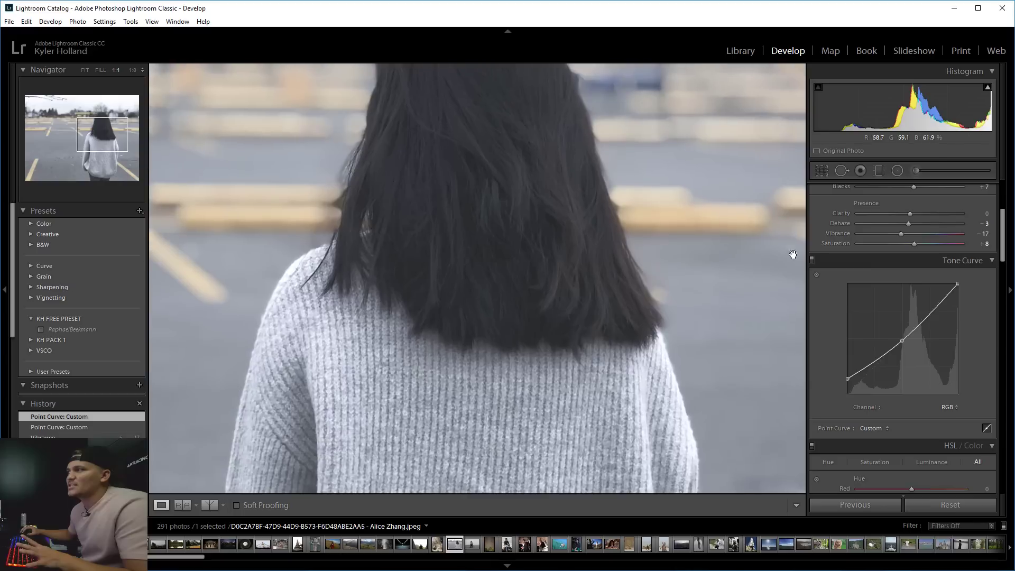
# Set Dehaze +15 and Clarity +17, then compare before and after.
pyautogui.moveTo(906, 224)
pyautogui.mouseDown()
pyautogui.moveTo(933, 221)
pyautogui.moveTo(918, 215)
pyautogui.mouseUp()
pyautogui.click(919, 215)
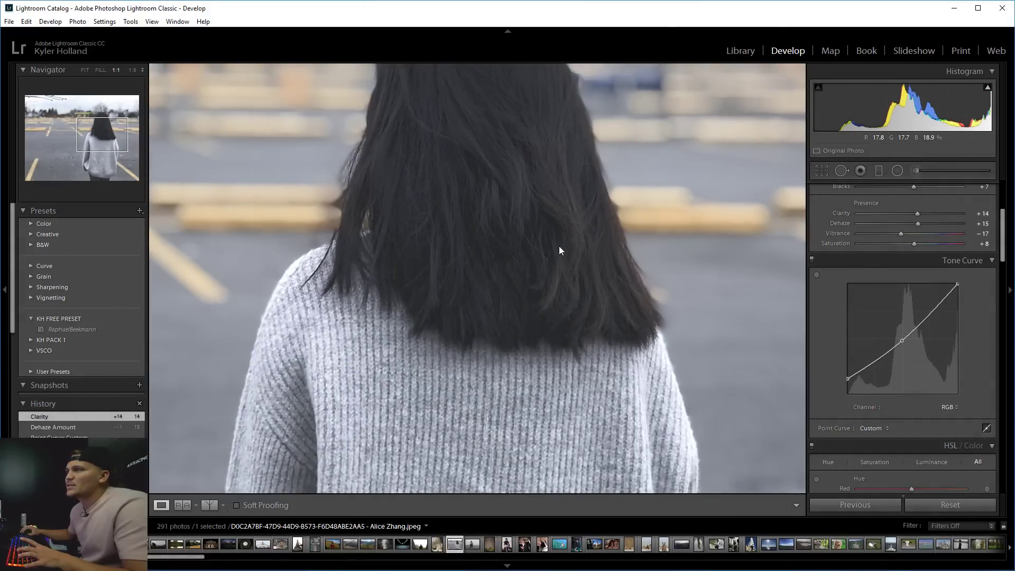
pyautogui.click(560, 260)
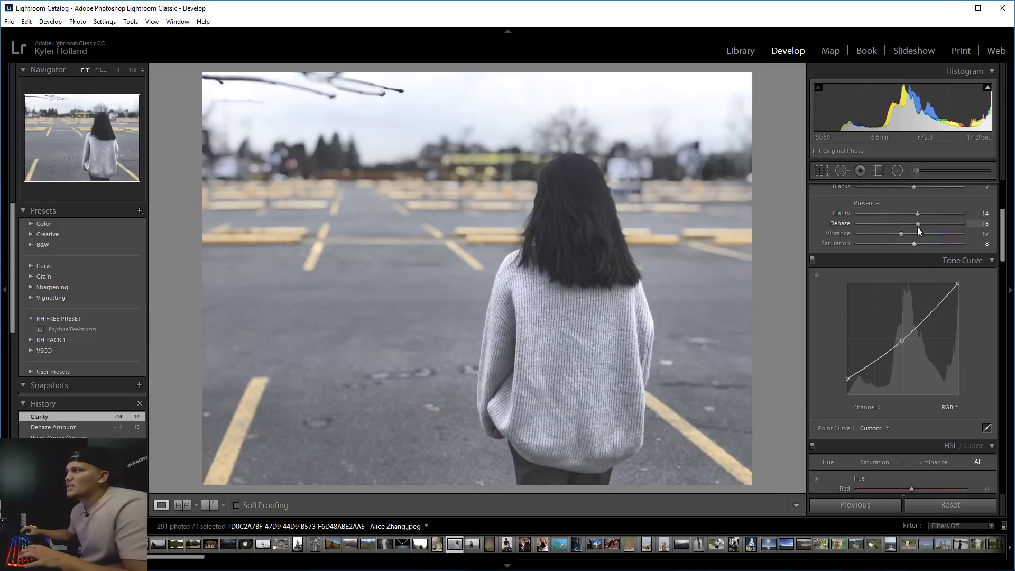
pyautogui.moveTo(916, 214); pyautogui.dragTo(918, 212)
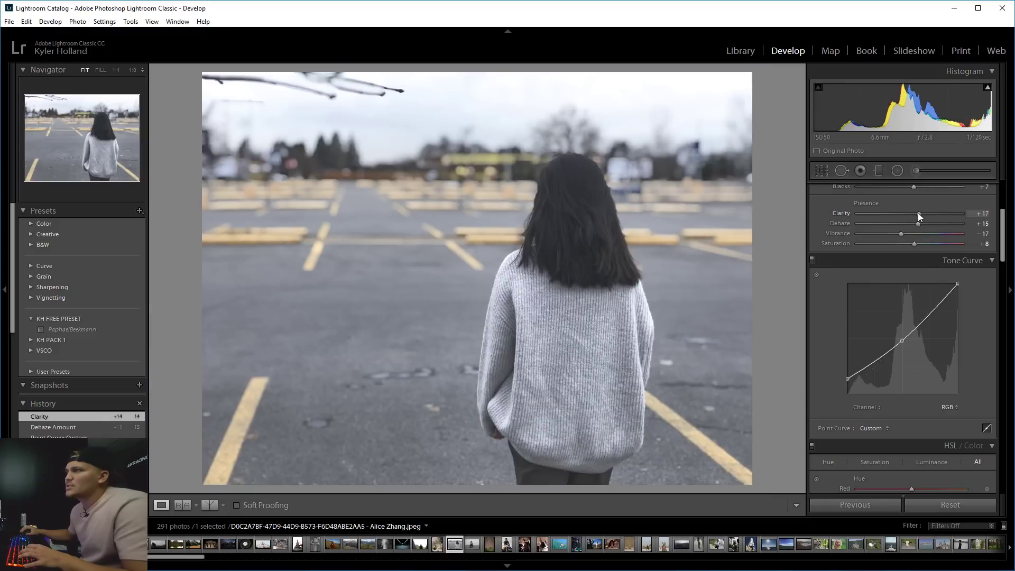
pyautogui.click(209, 504)
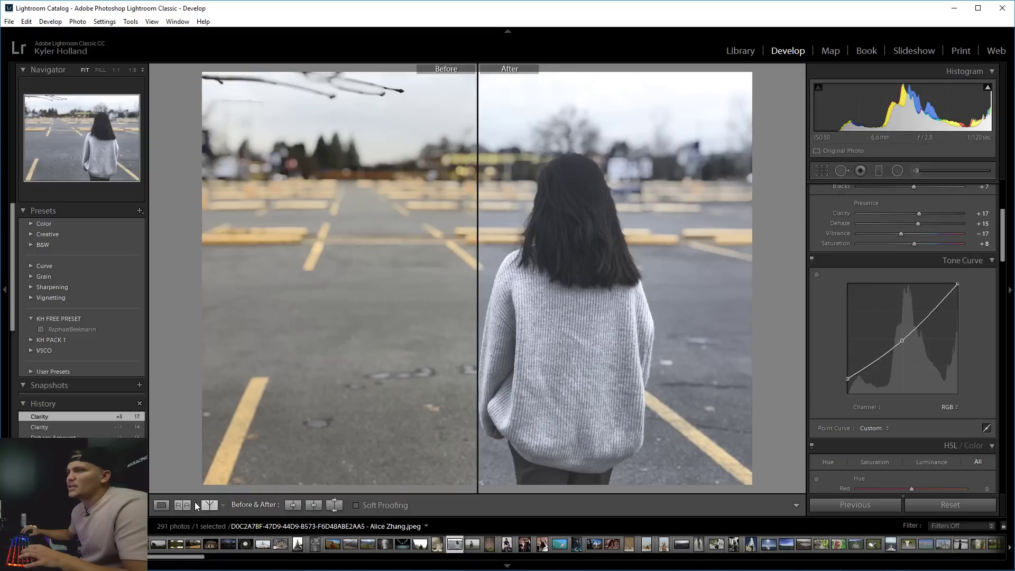
# Show before and after side by side and lower the tone-curve midpoint to 54.1 / 42.0.
pyautogui.click(209, 505)
pyautogui.click(207, 506)
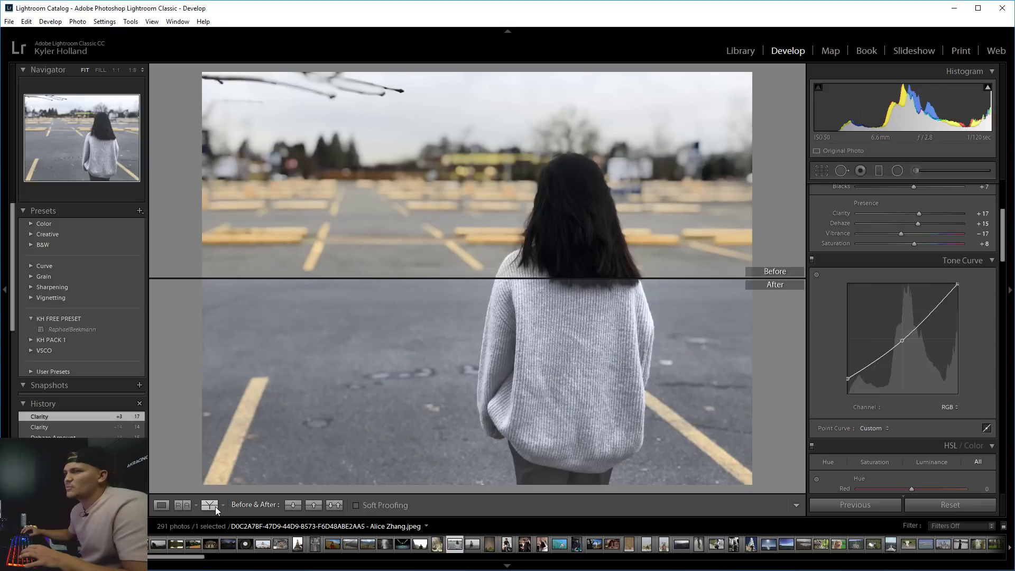
pyautogui.click(214, 506)
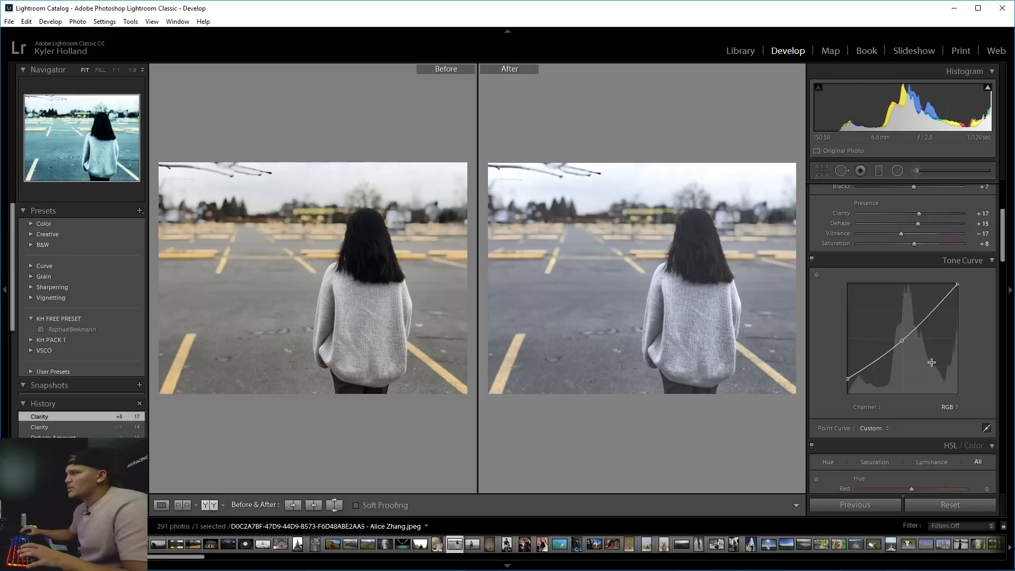
pyautogui.moveTo(902, 344); pyautogui.dragTo(907, 348)
# Back in single-image view, lower the tone curve's white point to about 100 / 86.2.
pyautogui.click(182, 504)
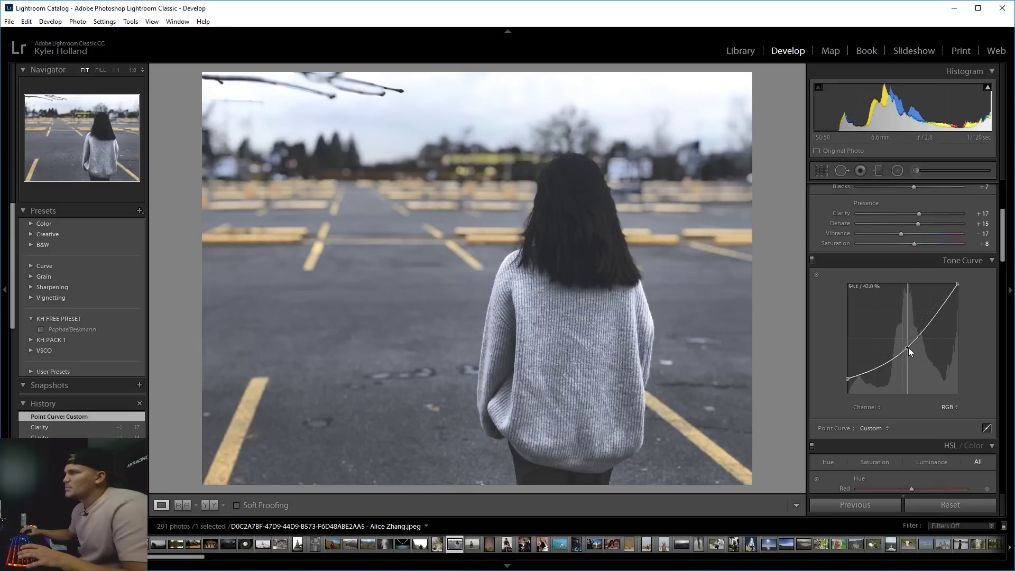
pyautogui.moveTo(909, 347); pyautogui.dragTo(908, 344)
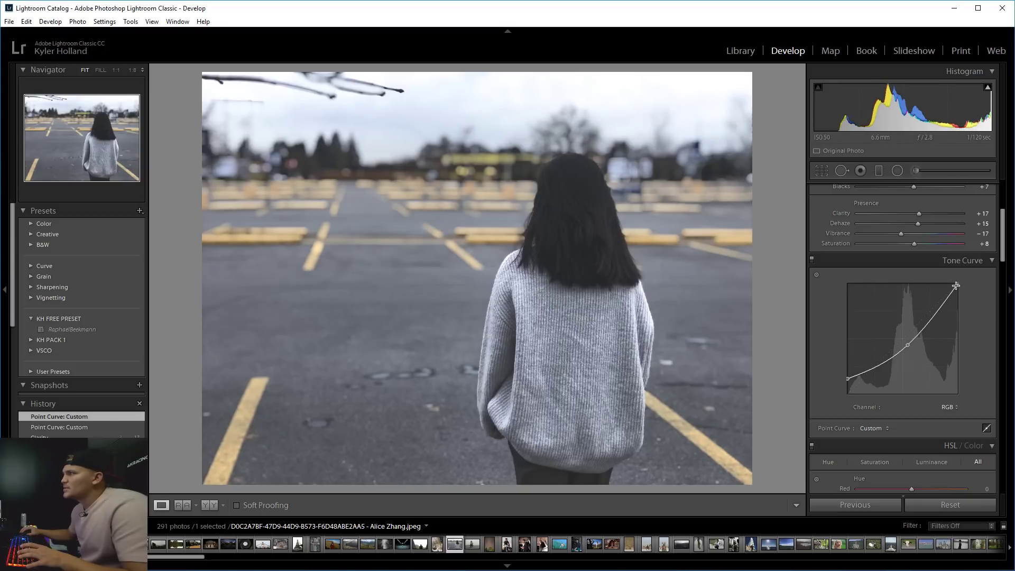
pyautogui.moveTo(956, 286); pyautogui.dragTo(979, 296)
pyautogui.click(562, 100)
pyautogui.press('1')
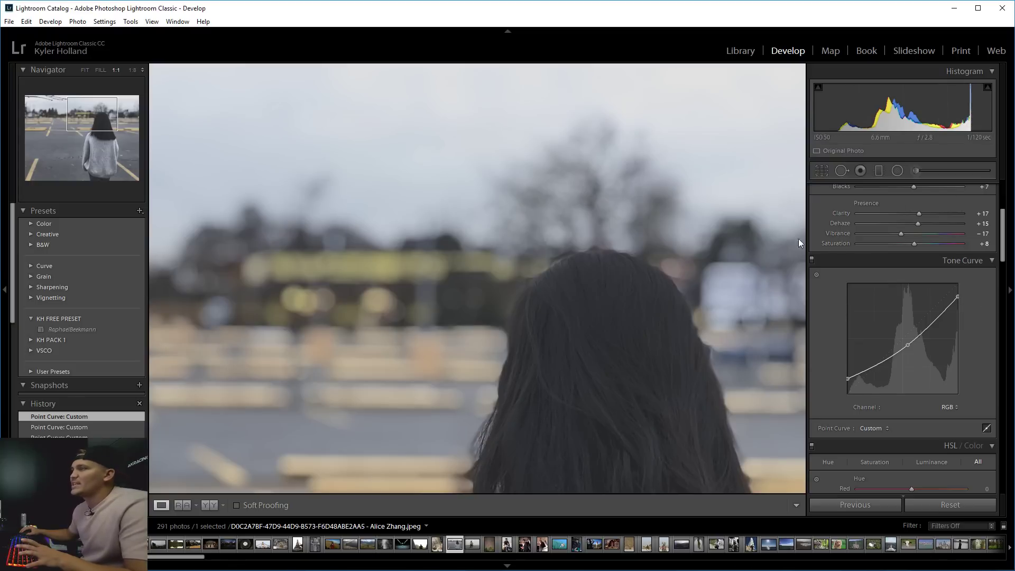
pyautogui.click(621, 185)
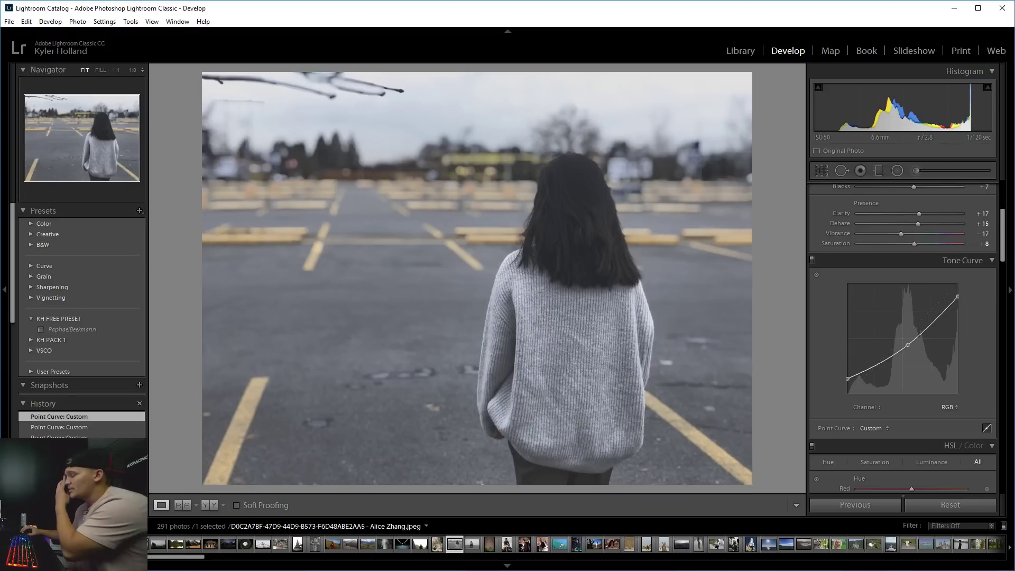
# Try pushing Calibration Shadows Tint toward magenta, then reset it to 0.
pyautogui.scroll(-10, 959, 338)
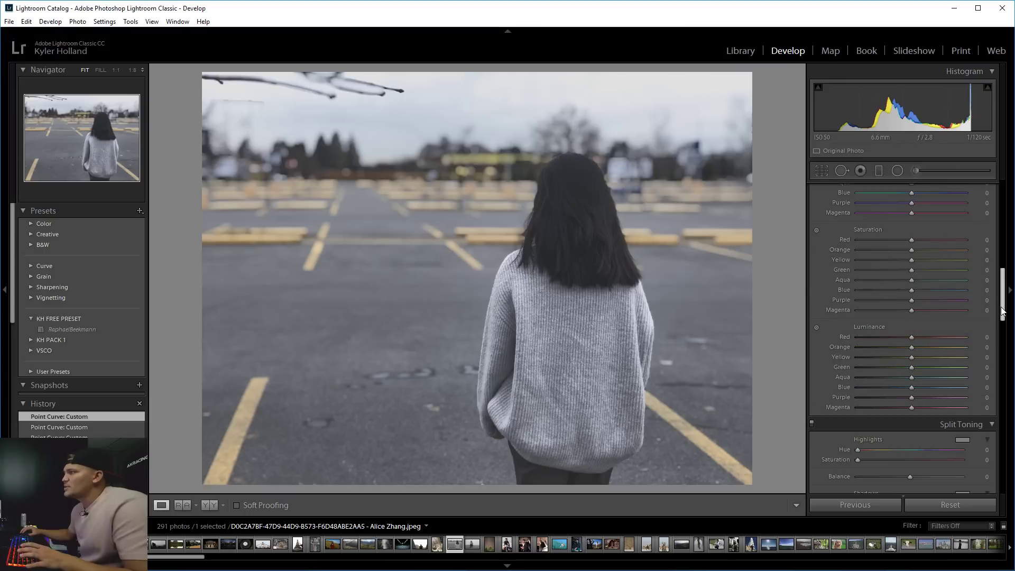
pyautogui.moveTo(1003, 315); pyautogui.dragTo(1004, 294)
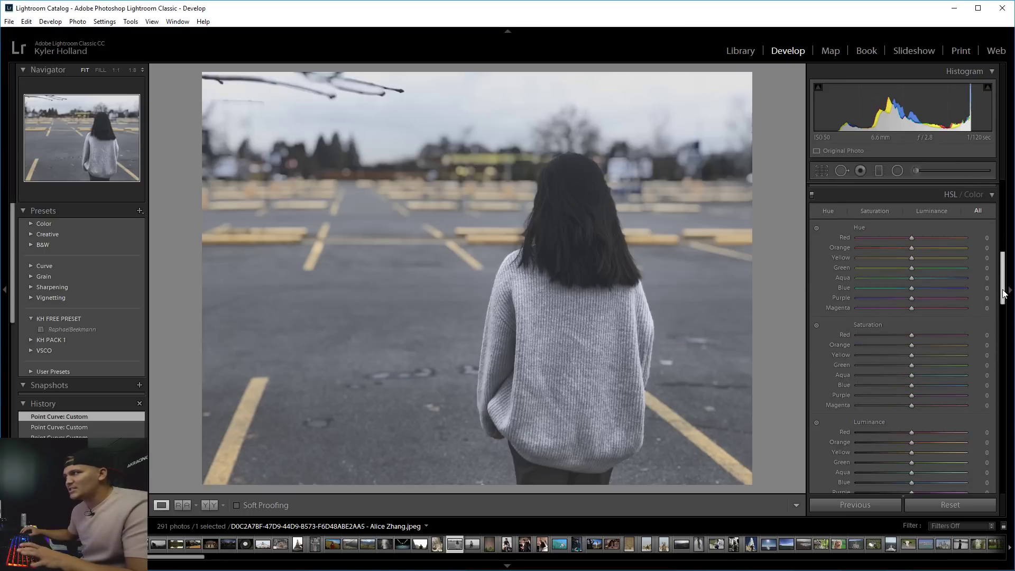
pyautogui.scroll(-10, 1004, 317)
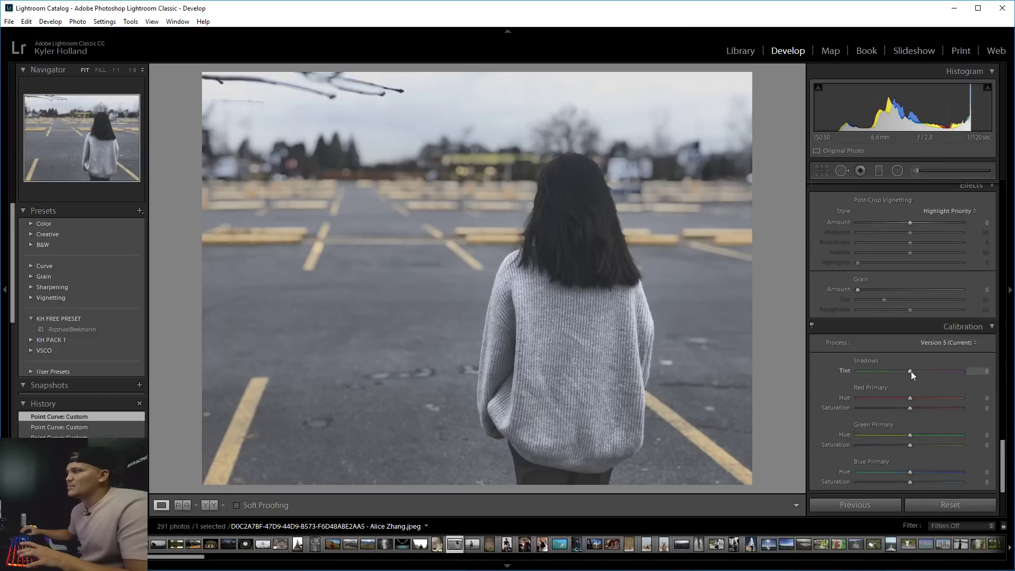
pyautogui.moveTo(912, 371); pyautogui.dragTo(965, 372)
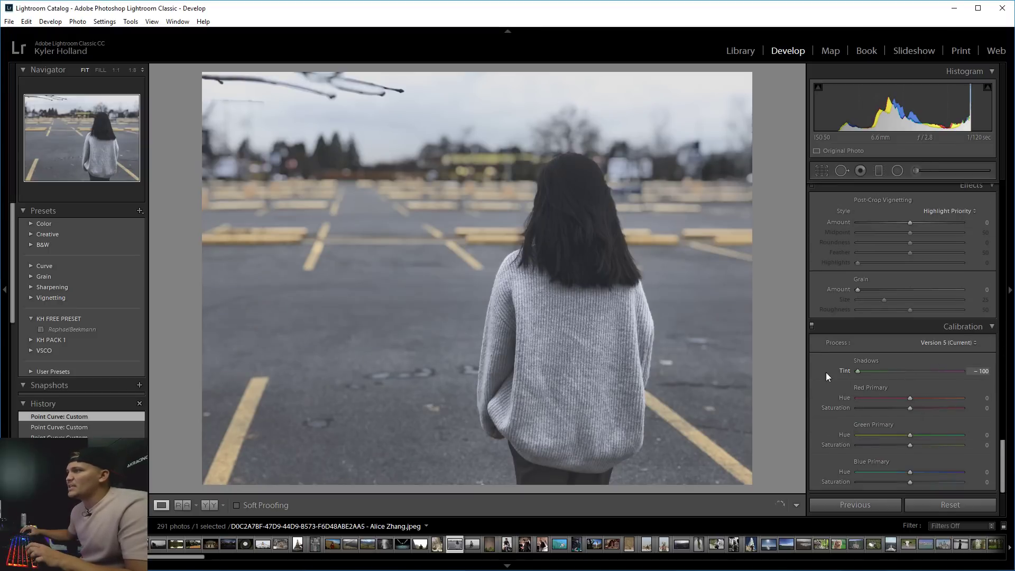
pyautogui.moveTo(876, 376); pyautogui.dragTo(914, 380)
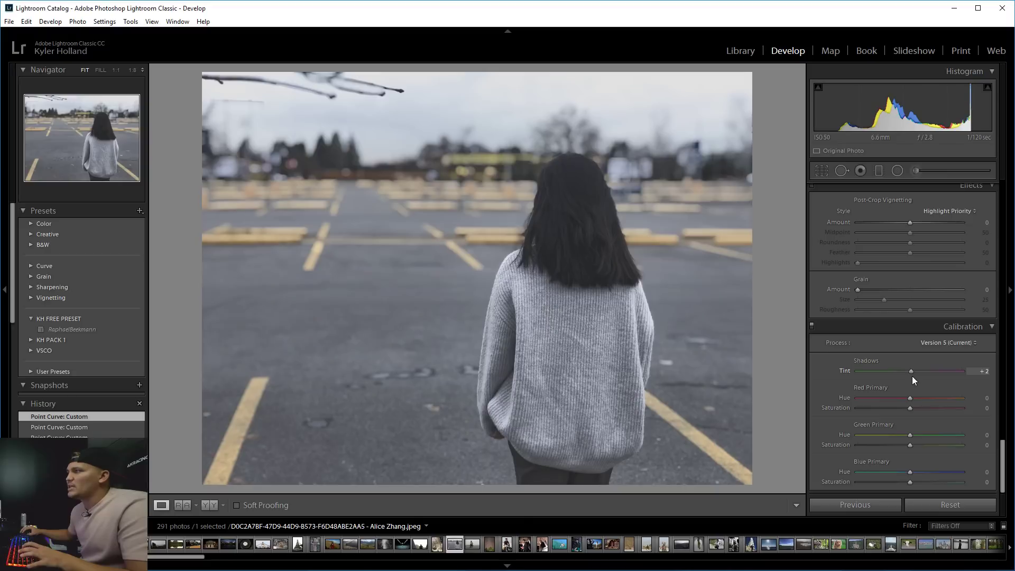
pyautogui.doubleClick(912, 374)
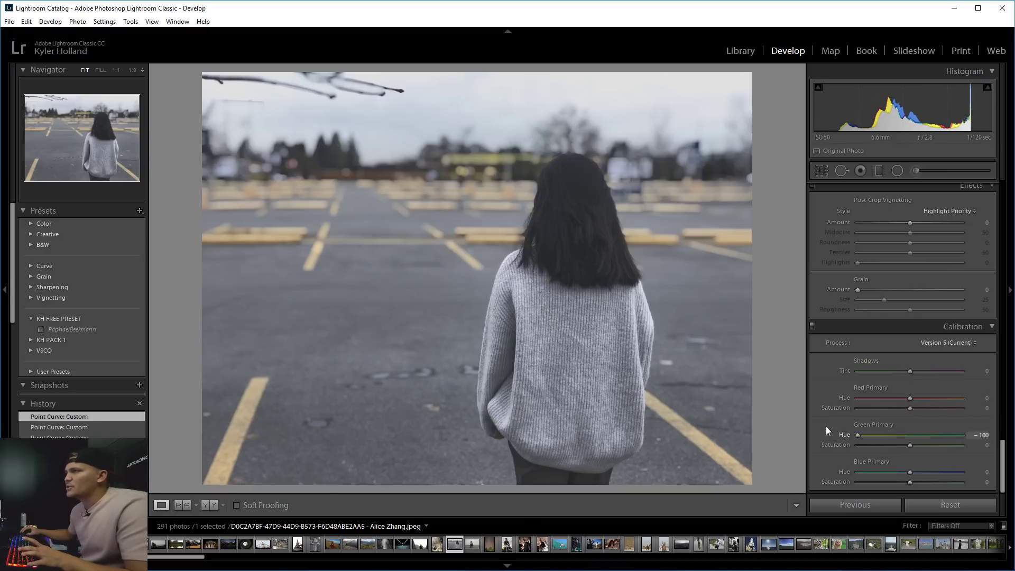
# Preview different Calibration Green Primary hues, settling around +4.
pyautogui.moveTo(827, 427); pyautogui.dragTo(936, 427)
pyautogui.moveTo(743, 428); pyautogui.dragTo(925, 418)
pyautogui.moveTo(986, 421); pyautogui.dragTo(914, 446)
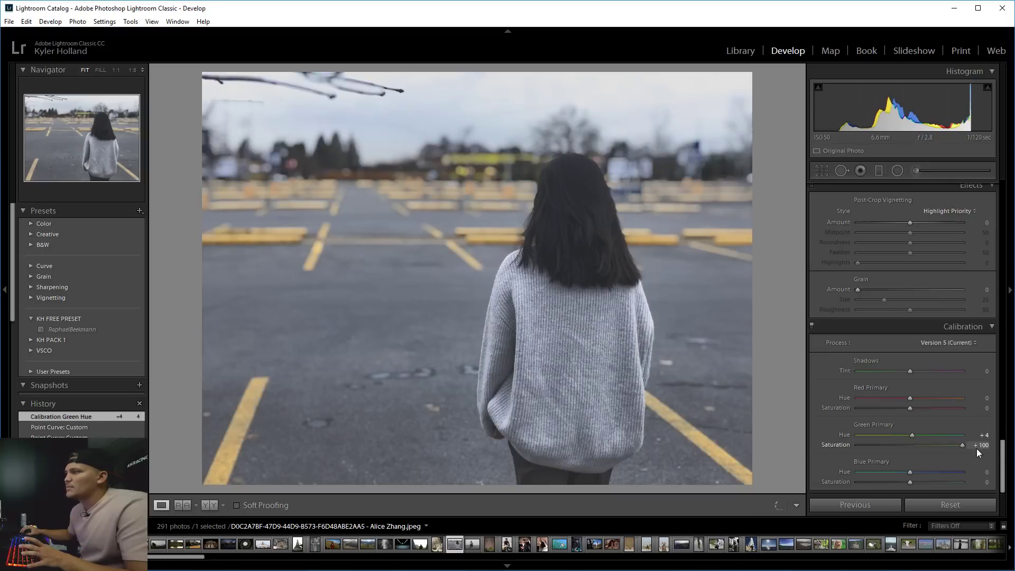
pyautogui.moveTo(977, 448); pyautogui.dragTo(932, 445)
# Undo a trial HSL Green hue shift and set HSL Yellow hue to -100 so the lines turn orange.
pyautogui.moveTo(1003, 450); pyautogui.dragTo(1009, 268)
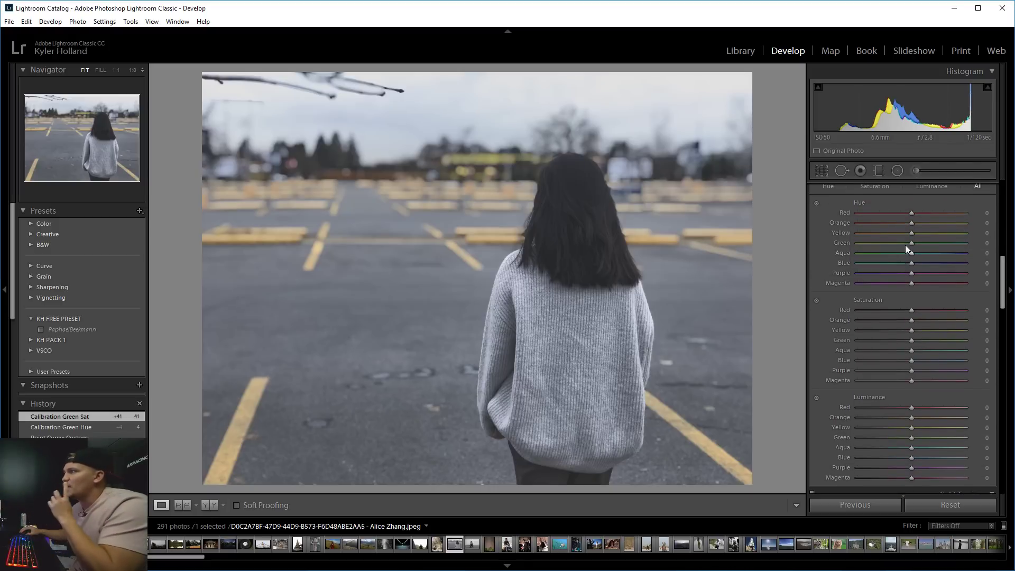
pyautogui.moveTo(905, 245); pyautogui.dragTo(851, 248)
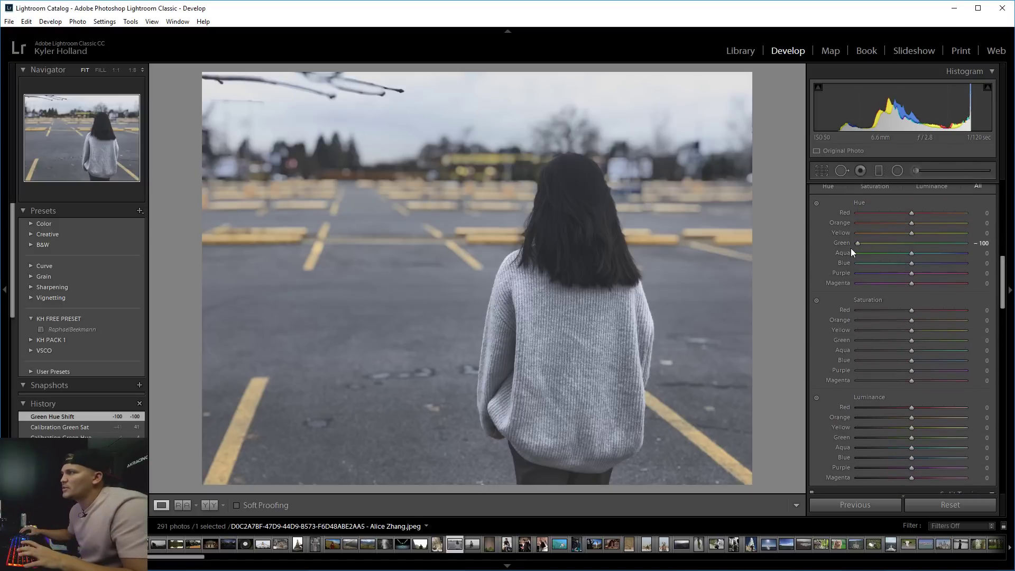
pyautogui.hotkey('ctrl', 'z')
pyautogui.moveTo(909, 233); pyautogui.dragTo(686, 224)
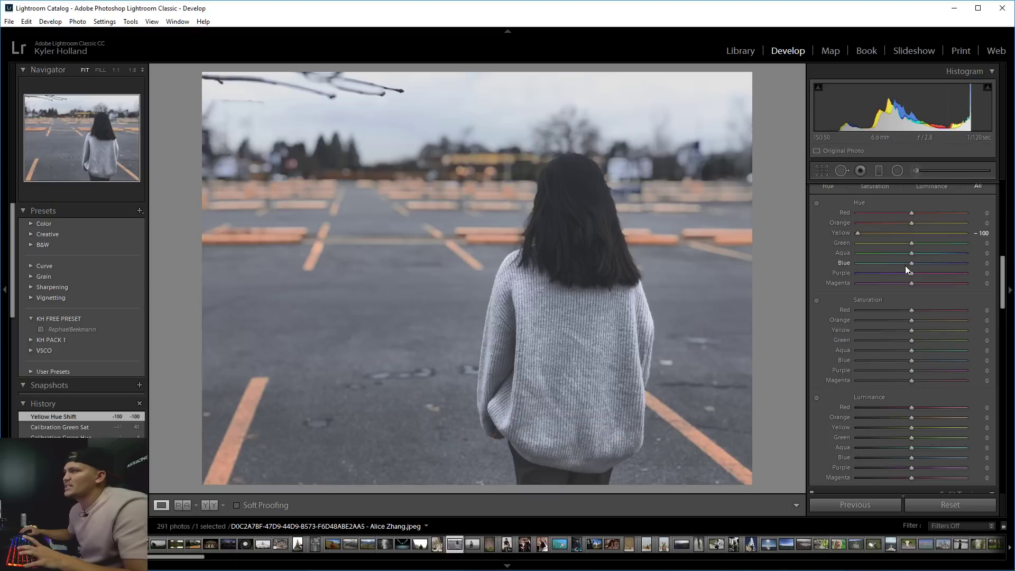
# Try leftward Green Primary hues and bring Green Primary saturation back near neutral.
pyautogui.scroll(-1, 1005, 274)
pyautogui.moveTo(1007, 311); pyautogui.dragTo(1012, 463)
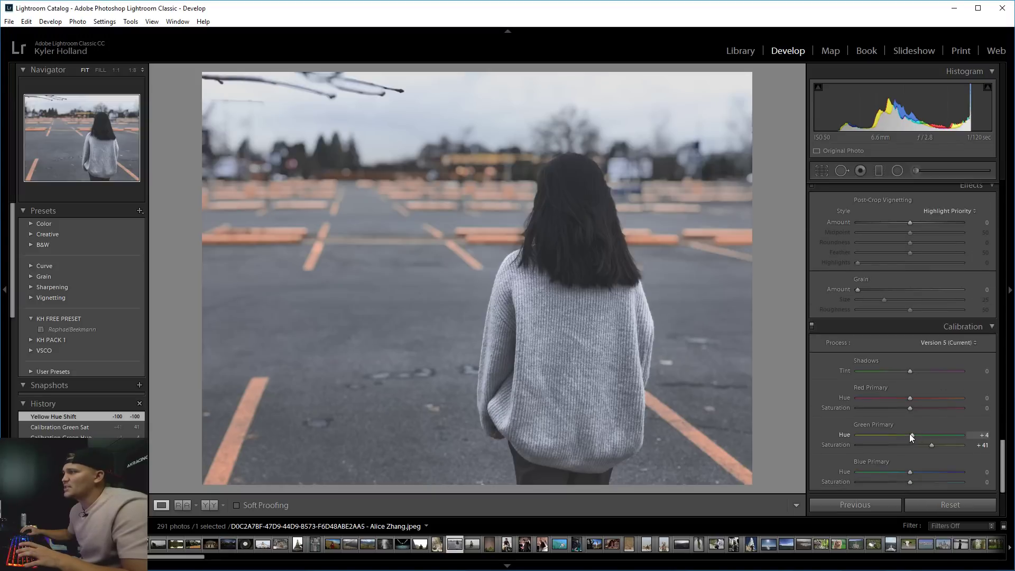
pyautogui.moveTo(909, 434); pyautogui.dragTo(826, 455)
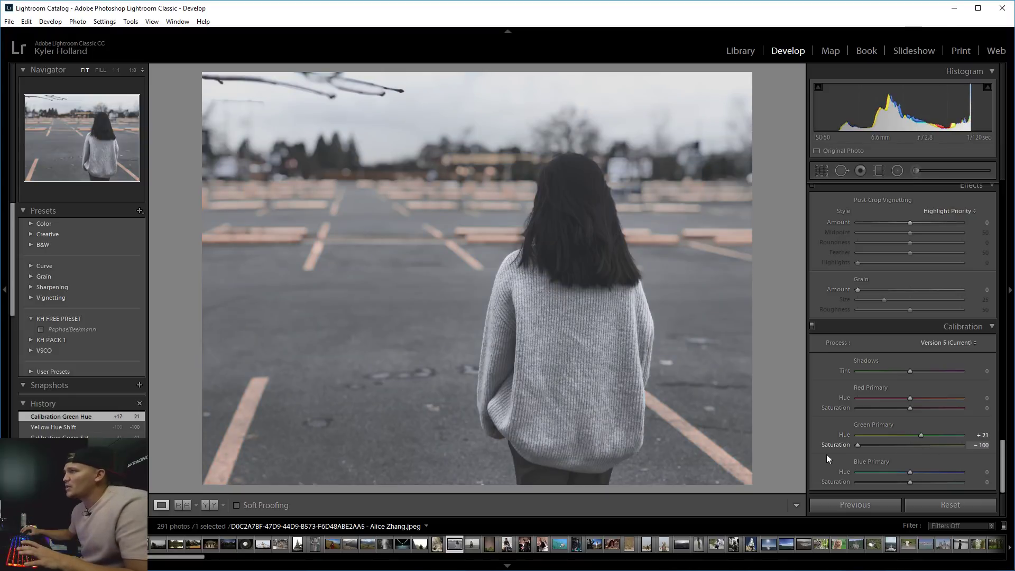
pyautogui.moveTo(924, 435)
pyautogui.mouseDown()
pyautogui.moveTo(941, 435)
pyautogui.moveTo(912, 434)
pyautogui.mouseUp()
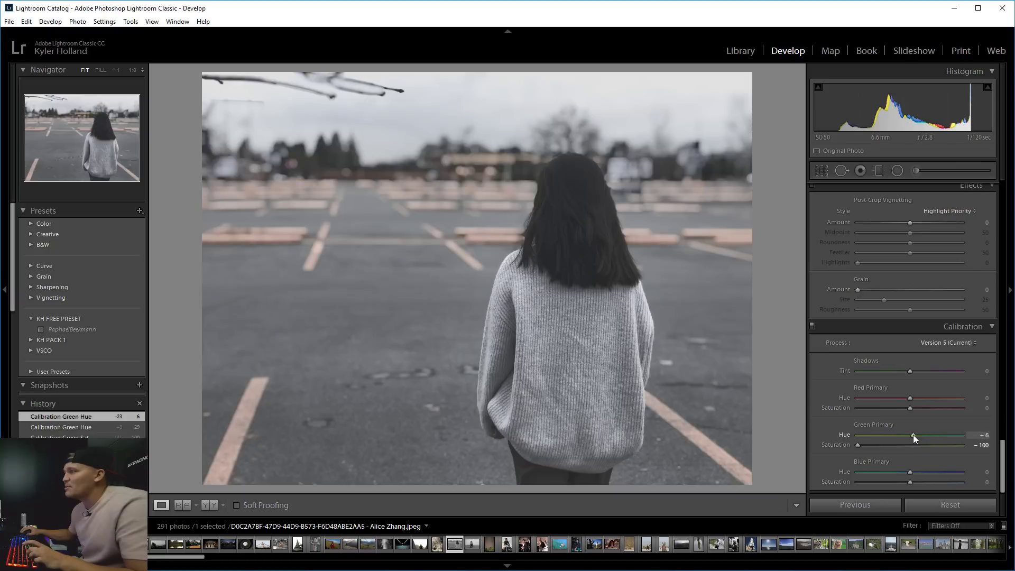
pyautogui.click(911, 448)
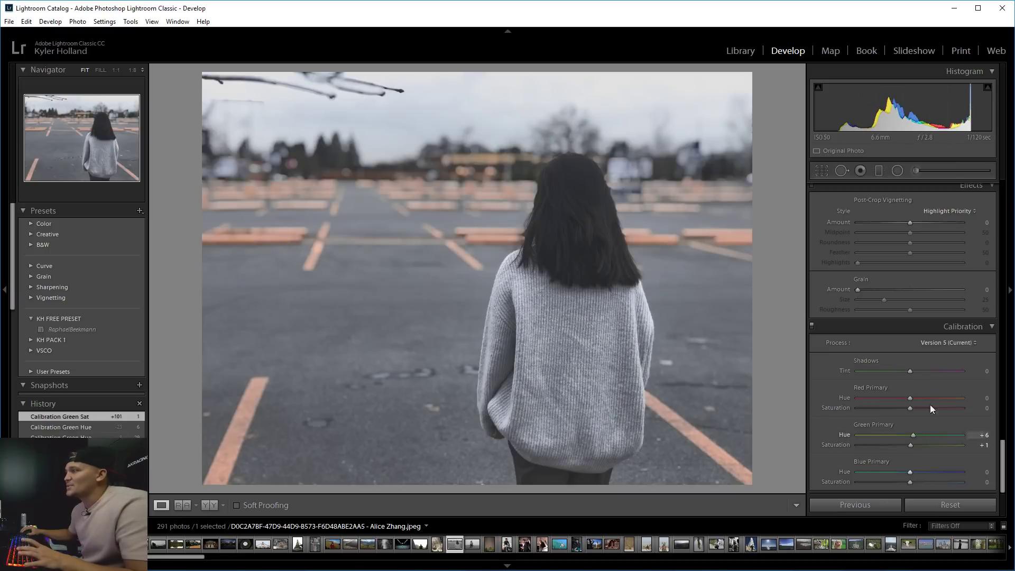
# Try a green Shadows Tint, then reset both Shadows Tint and Green Primary hue to 0.
pyautogui.moveTo(910, 370); pyautogui.dragTo(834, 367)
pyautogui.moveTo(935, 371); pyautogui.dragTo(918, 370)
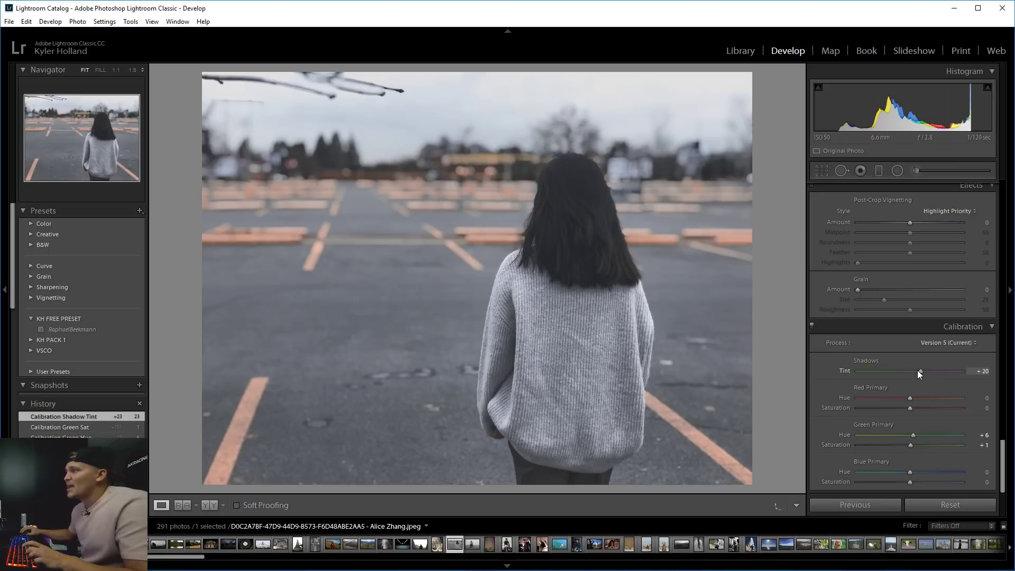
pyautogui.doubleClick(918, 370)
pyautogui.scroll(1, 1003, 452)
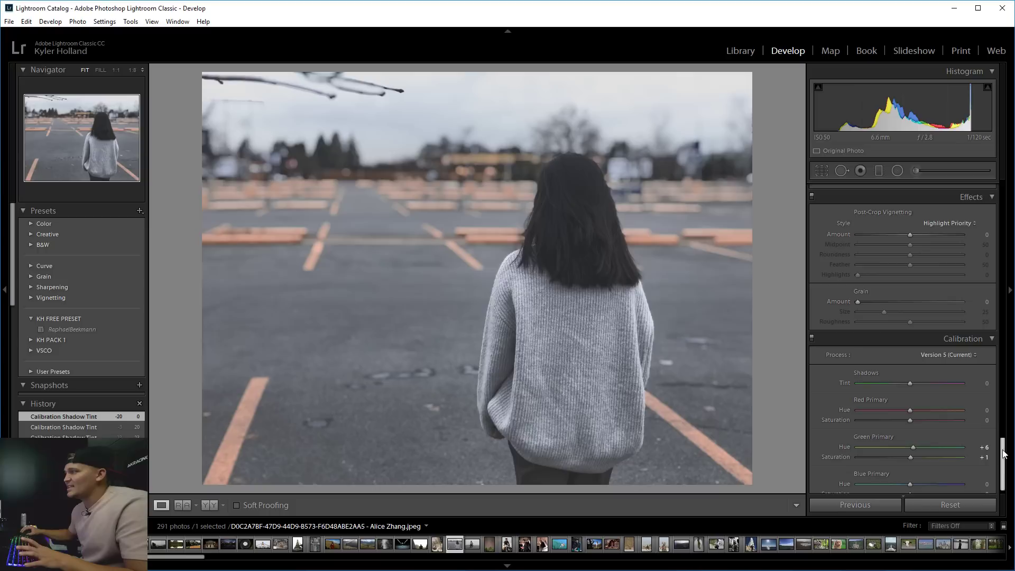
pyautogui.doubleClick(913, 447)
pyautogui.moveTo(1007, 455); pyautogui.dragTo(1006, 445)
pyautogui.scroll(-3, 1006, 444)
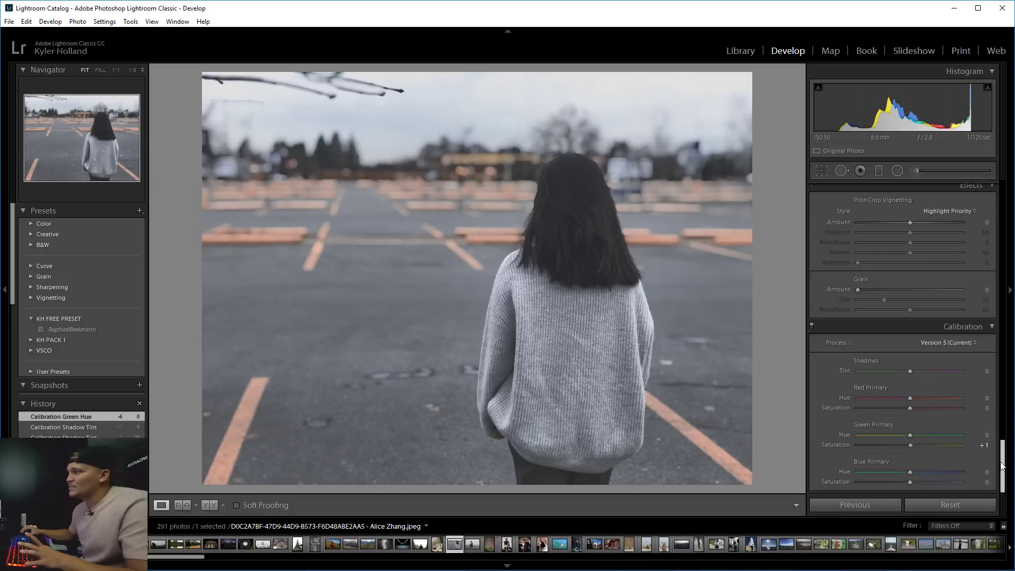
# After inspecting the lines up close, return the HSL Yellow hue slider to 0.
pyautogui.scroll(10, 1003, 464)
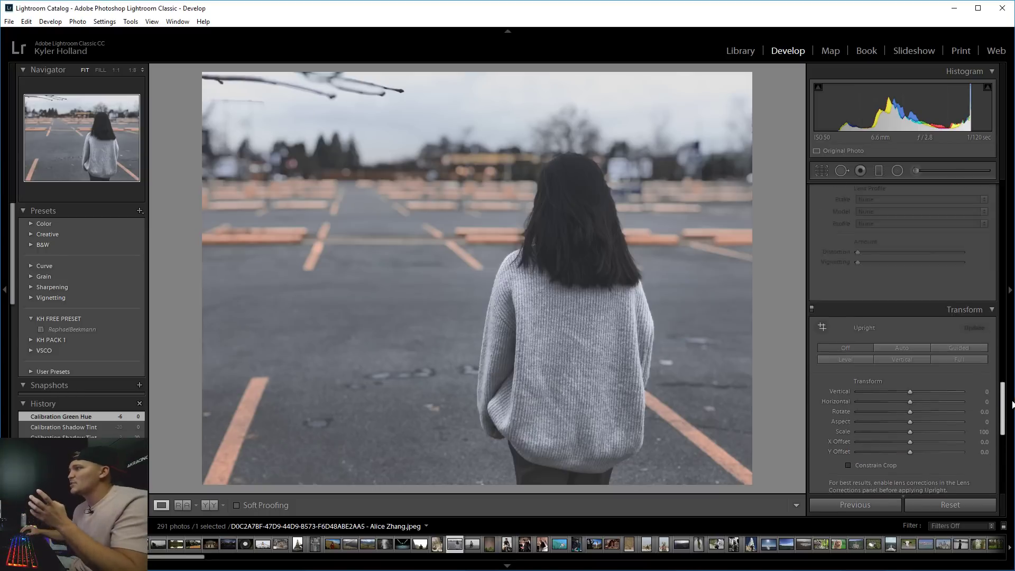
pyautogui.scroll(1, 902, 307)
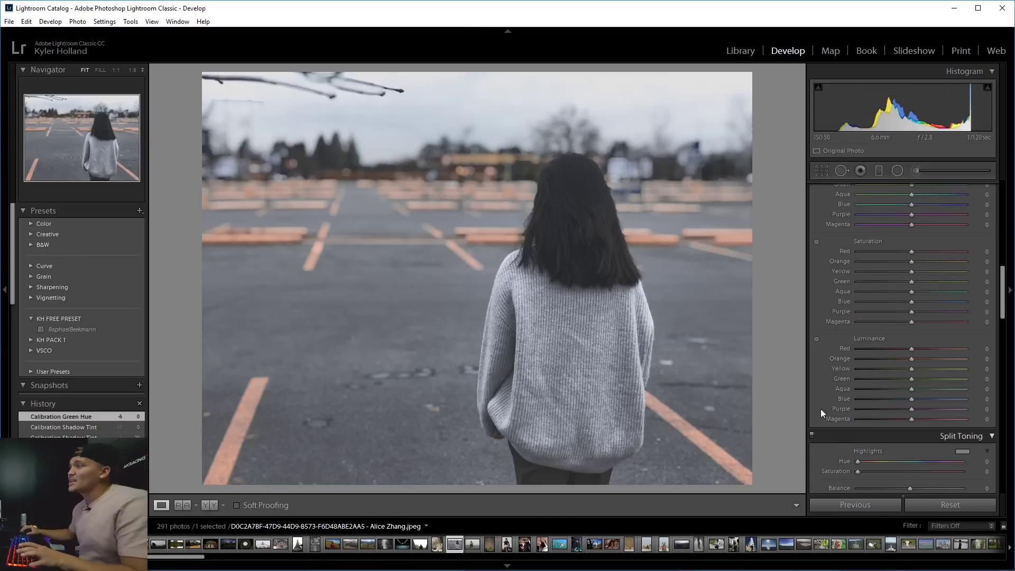
pyautogui.scroll(1, 1006, 305)
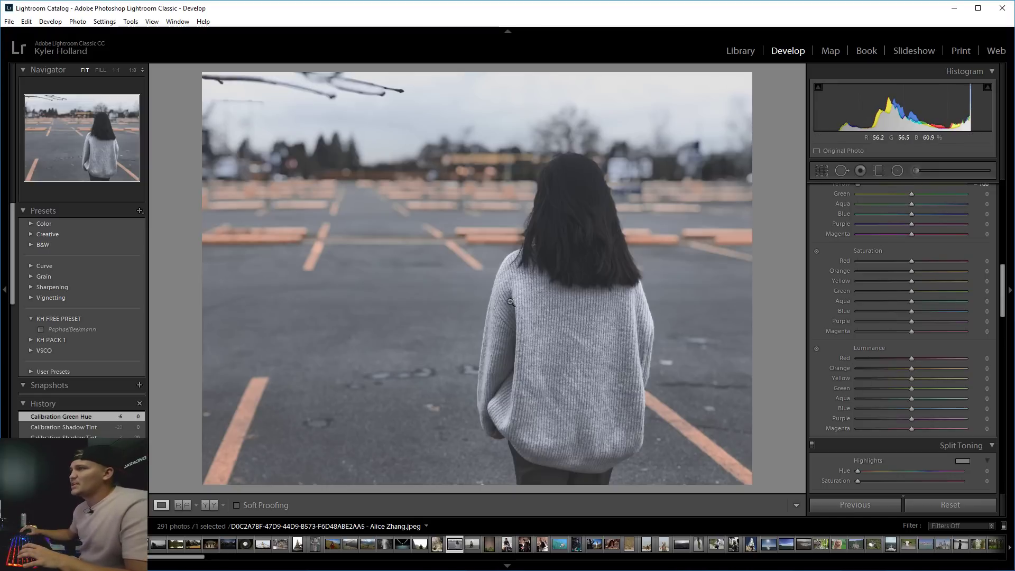
pyautogui.click(303, 218)
pyautogui.click(347, 213)
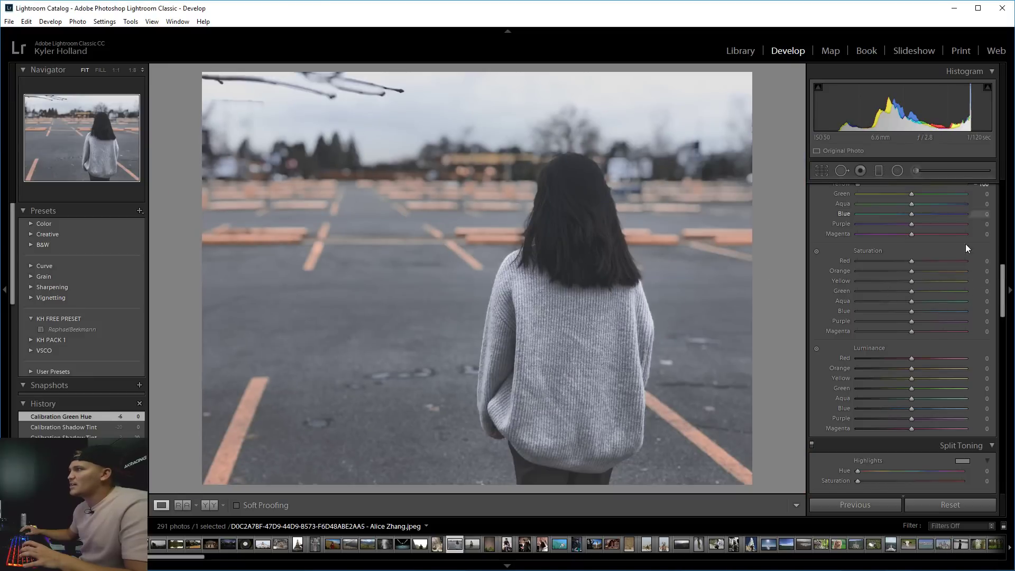
pyautogui.moveTo(1003, 291); pyautogui.dragTo(1003, 280)
pyautogui.moveTo(857, 237); pyautogui.dragTo(894, 237)
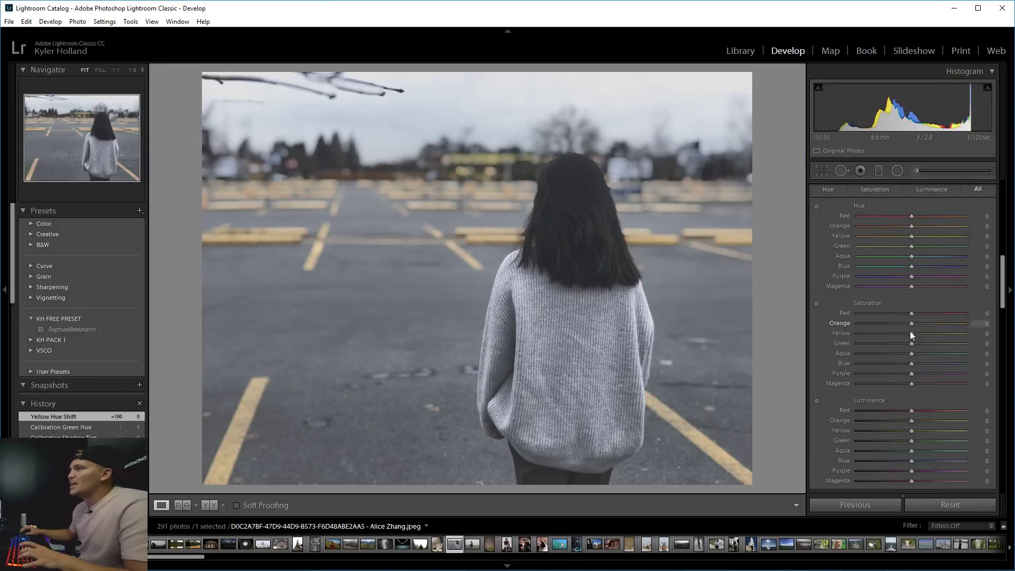
# Set Yellow saturation -40 and hue -42, and the sweater's blues to saturation -51, luminance +23.
pyautogui.moveTo(910, 333); pyautogui.dragTo(887, 333)
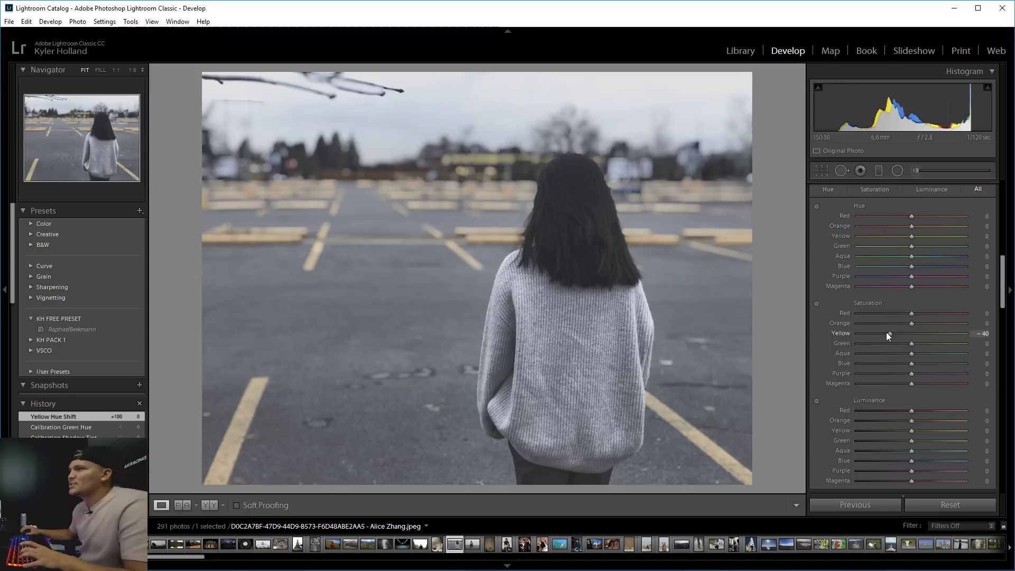
pyautogui.moveTo(910, 238); pyautogui.dragTo(887, 242)
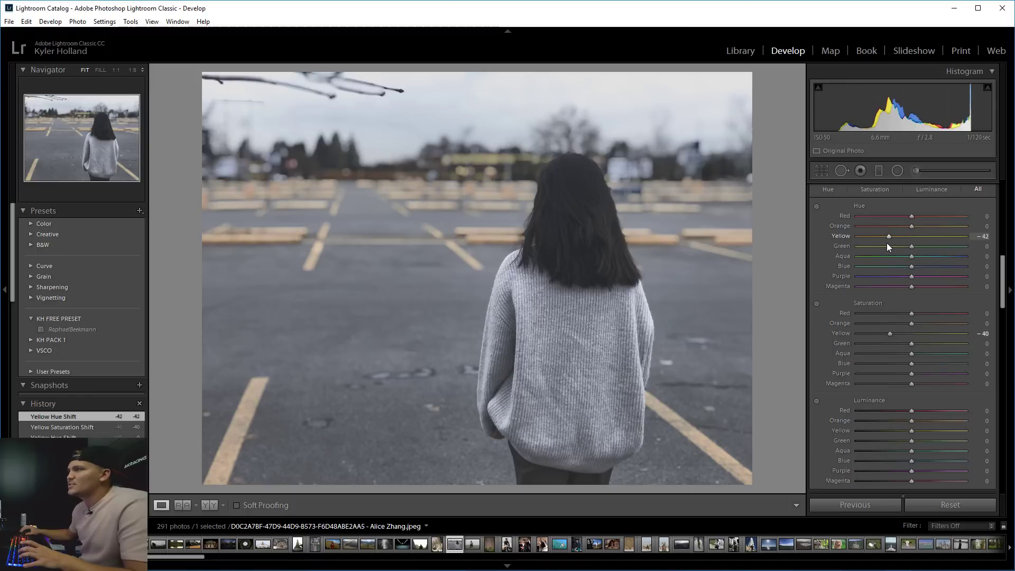
pyautogui.click(817, 304)
pyautogui.moveTo(410, 333); pyautogui.dragTo(409, 373)
pyautogui.click(817, 402)
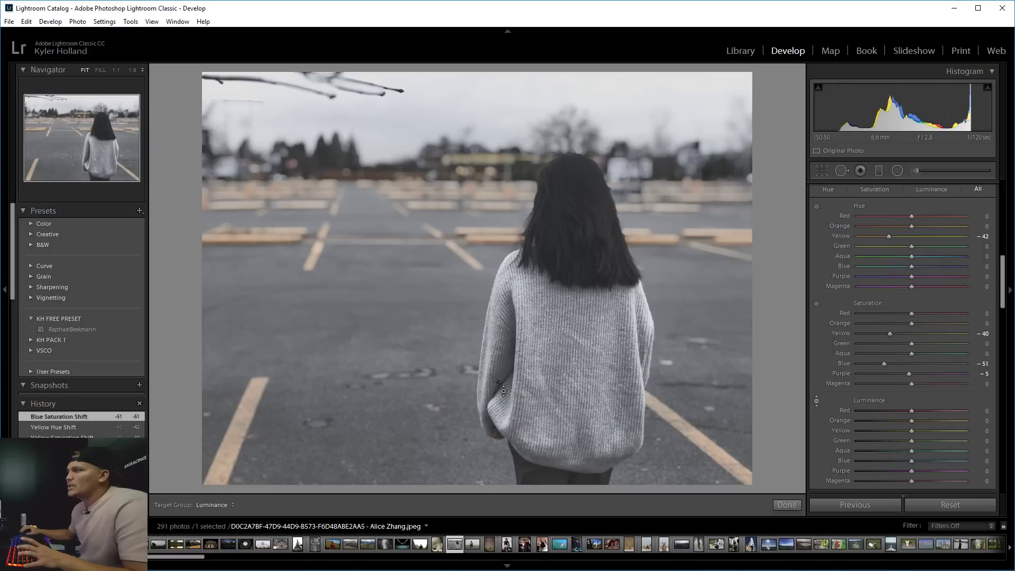
pyautogui.moveTo(498, 382)
pyautogui.mouseDown()
pyautogui.moveTo(498, 460)
pyautogui.moveTo(498, 368)
pyautogui.mouseUp()
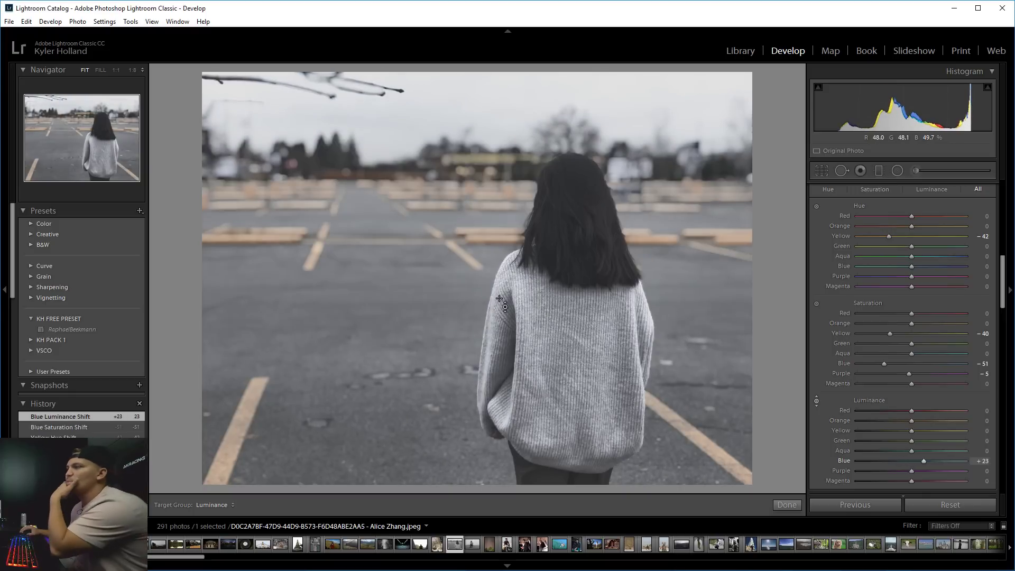
# Shift Purple hue to +16 and Blue hue to -7 by sampling the sweater and sky.
pyautogui.scroll(-2, 997, 318)
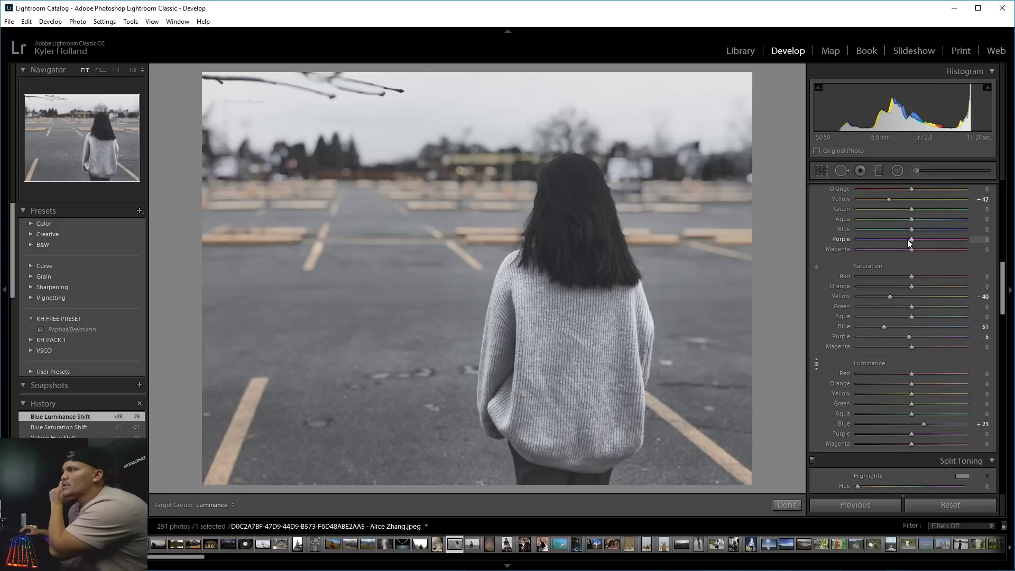
pyautogui.moveTo(909, 241)
pyautogui.mouseDown()
pyautogui.moveTo(890, 239)
pyautogui.moveTo(918, 241)
pyautogui.mouseUp()
pyautogui.scroll(5, 1000, 290)
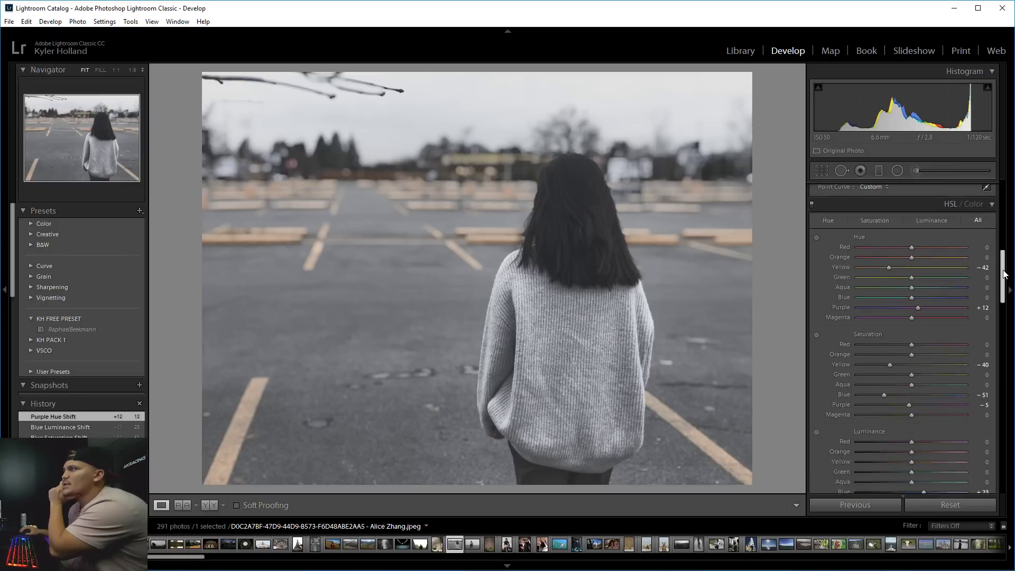
pyautogui.click(816, 262)
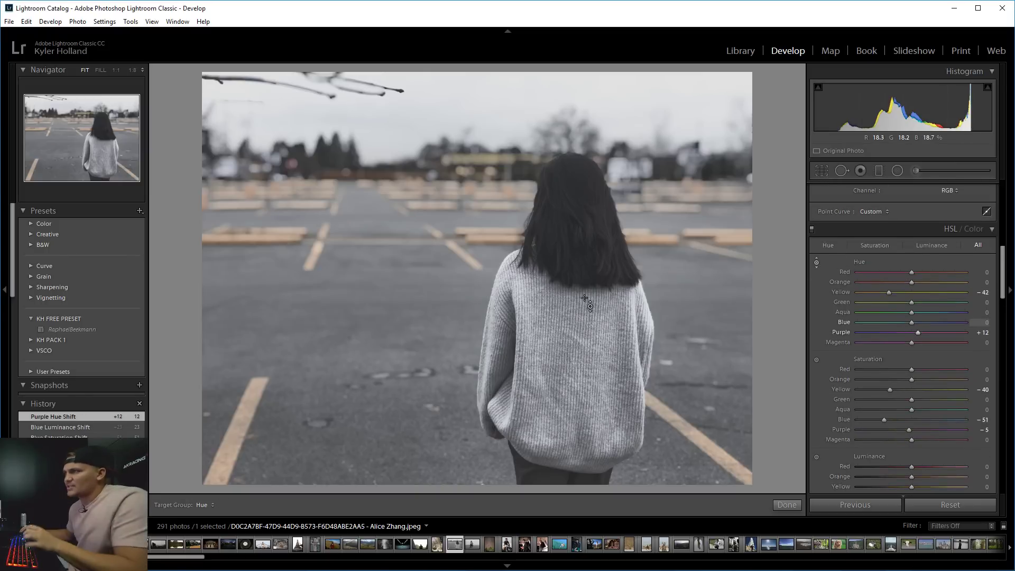
pyautogui.moveTo(587, 302)
pyautogui.mouseDown()
pyautogui.moveTo(587, 320)
pyautogui.moveTo(587, 296)
pyautogui.mouseUp()
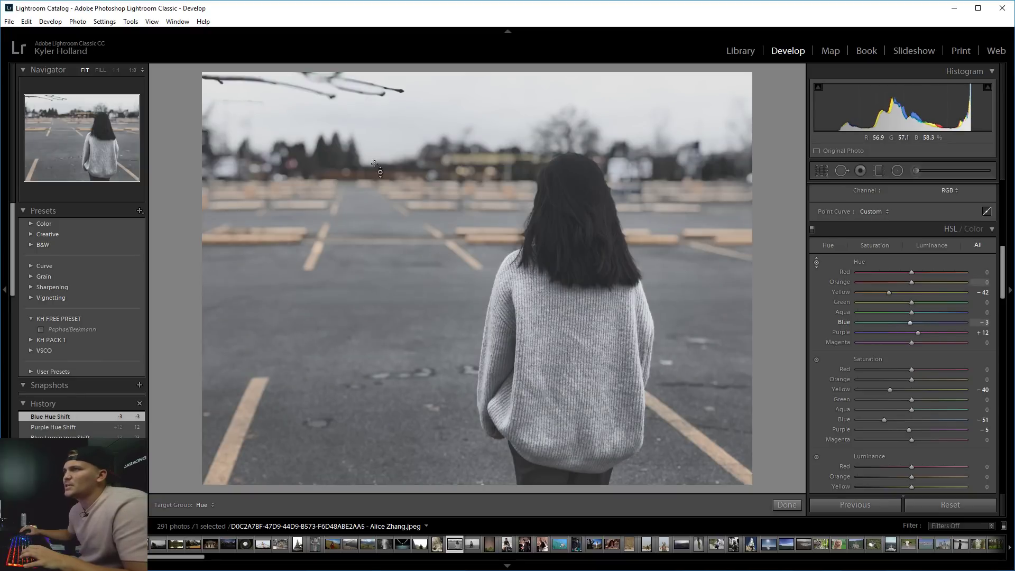
pyautogui.moveTo(386, 116); pyautogui.dragTo(386, 140)
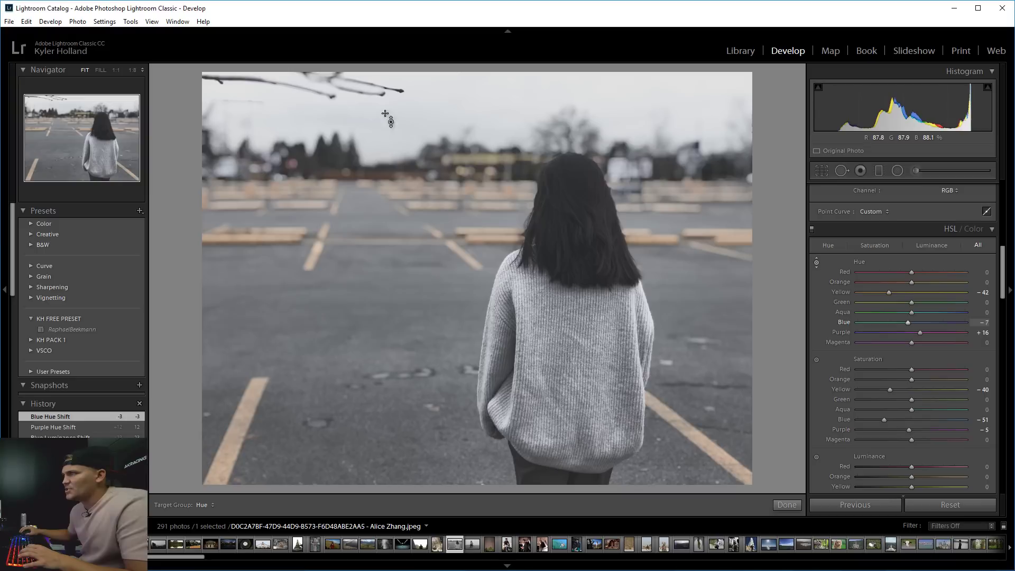
pyautogui.moveTo(1003, 281); pyautogui.dragTo(1004, 337)
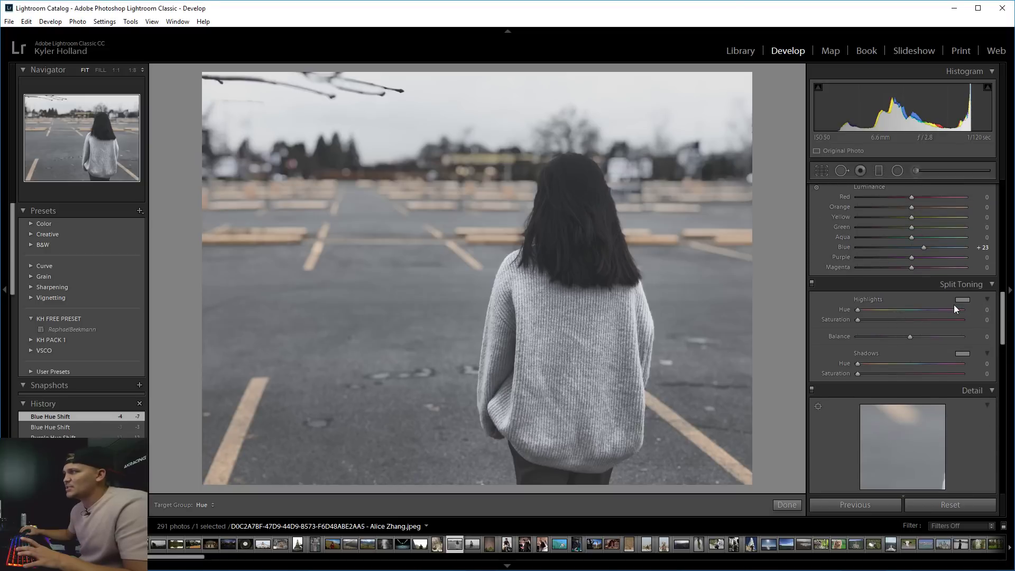
# Give the highlights a yellow-green split tone at Hue 65, Saturation 33.
pyautogui.click(867, 310)
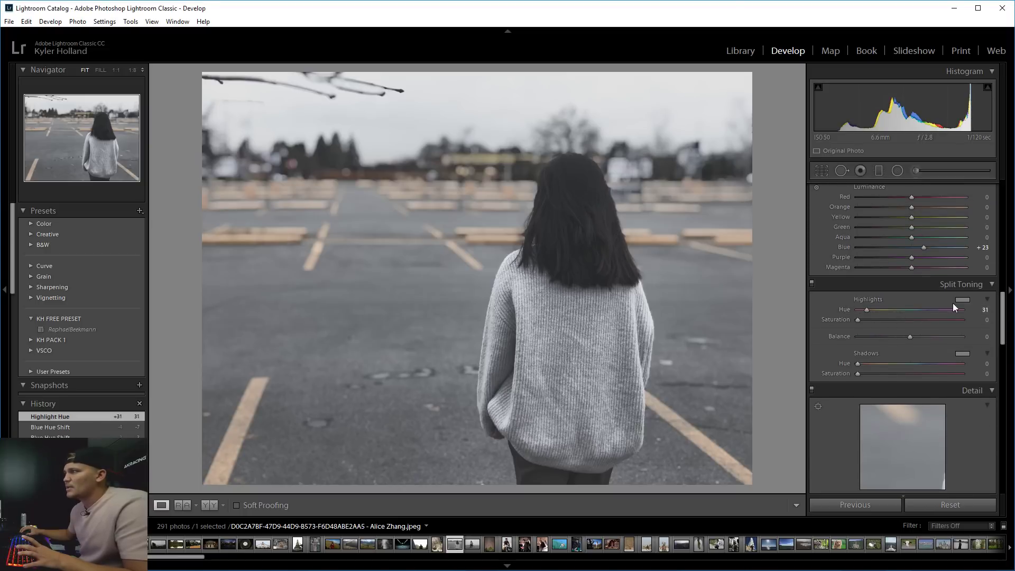
pyautogui.click(962, 300)
pyautogui.click(856, 303)
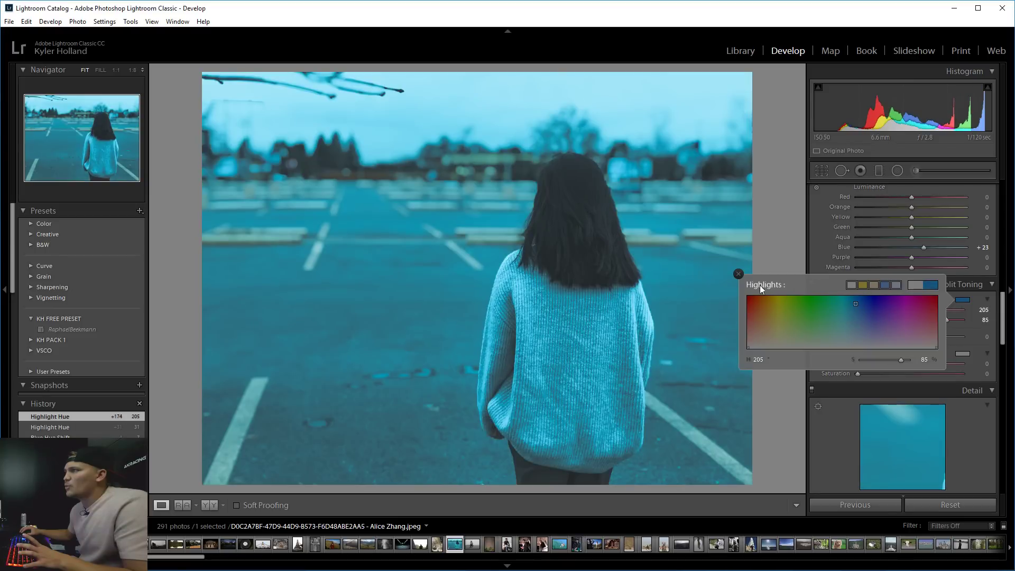
pyautogui.click(739, 274)
pyautogui.moveTo(934, 318); pyautogui.dragTo(854, 309)
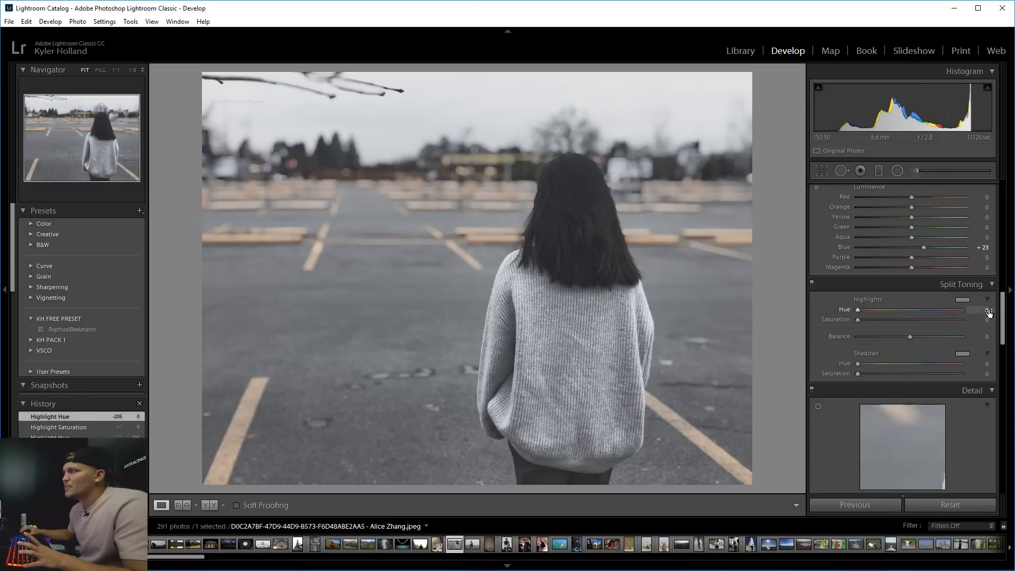
pyautogui.click(963, 300)
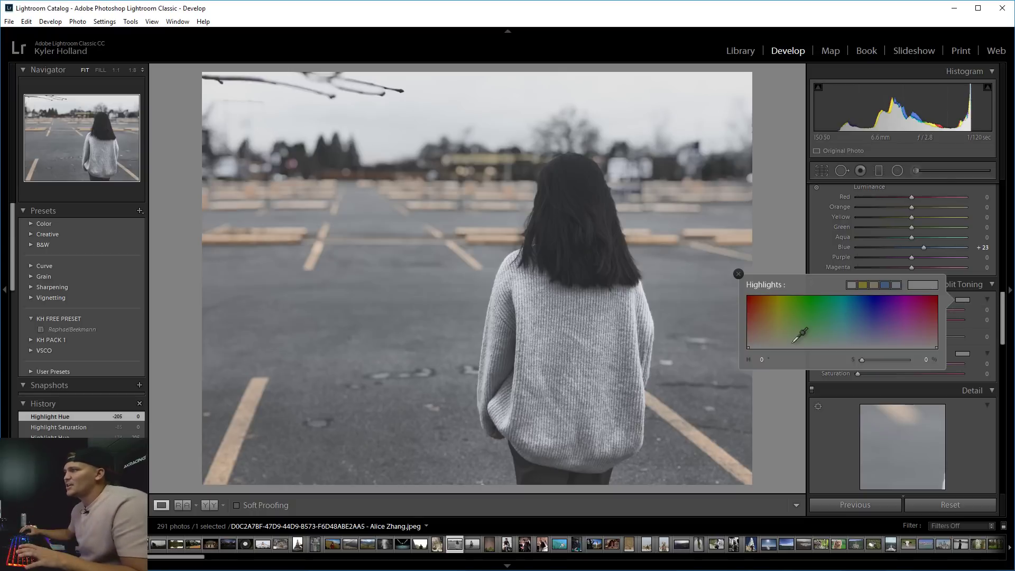
pyautogui.moveTo(798, 335)
pyautogui.mouseDown()
pyautogui.moveTo(801, 303)
pyautogui.moveTo(922, 297)
pyautogui.moveTo(770, 299)
pyautogui.moveTo(914, 309)
pyautogui.moveTo(861, 320)
pyautogui.moveTo(830, 344)
pyautogui.moveTo(801, 341)
pyautogui.moveTo(800, 295)
pyautogui.moveTo(747, 303)
pyautogui.moveTo(798, 303)
pyautogui.moveTo(782, 303)
pyautogui.moveTo(782, 331)
pyautogui.mouseUp()
pyautogui.click(961, 304)
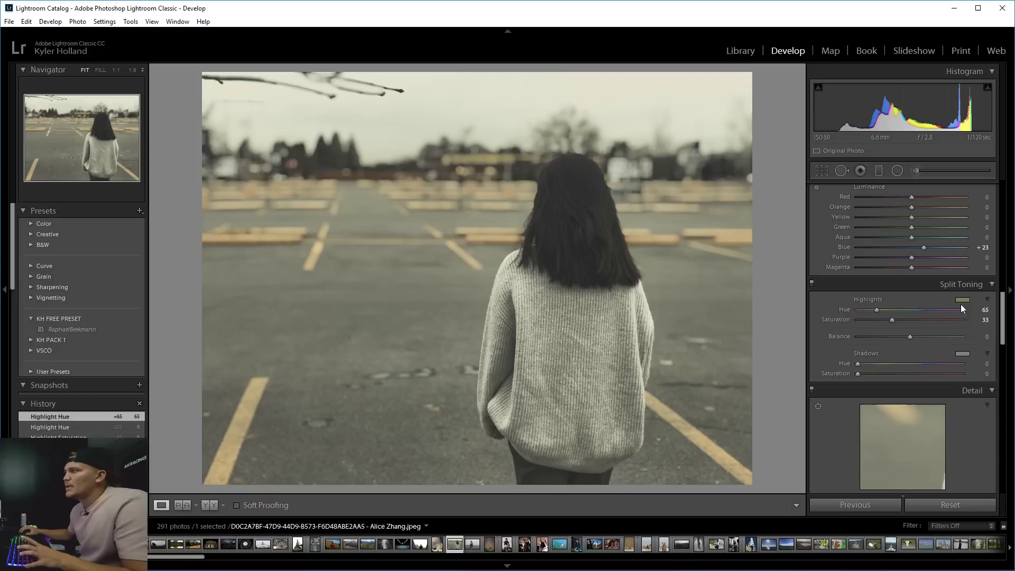
# Tint the shadows blue at Hue 239, Saturation 17.
pyautogui.click(961, 355)
pyautogui.moveTo(817, 364); pyautogui.dragTo(874, 393)
pyautogui.click(974, 342)
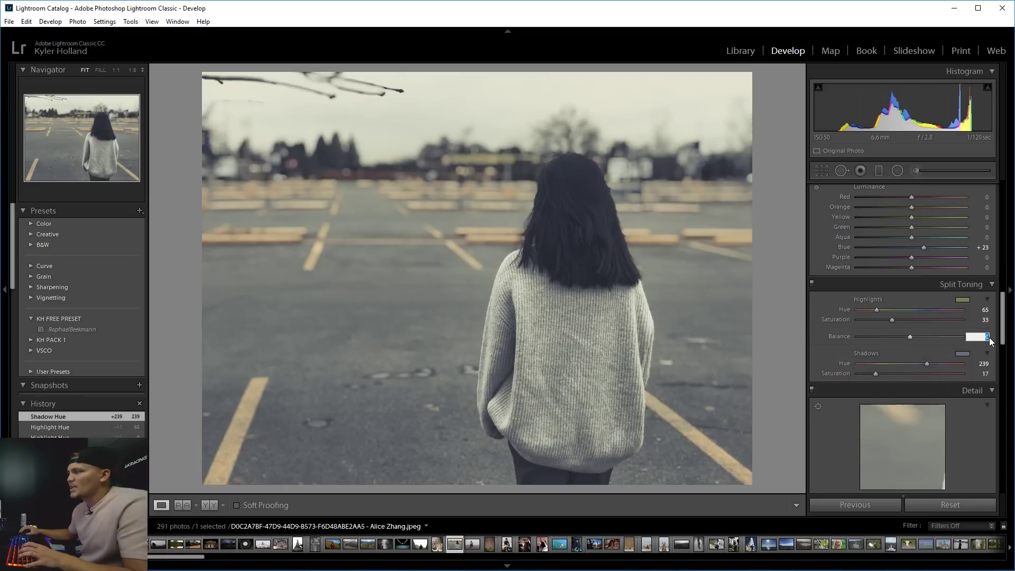
# Set the split-toning Balance to +20 and show before and after side by side.
pyautogui.moveTo(905, 336); pyautogui.dragTo(929, 337)
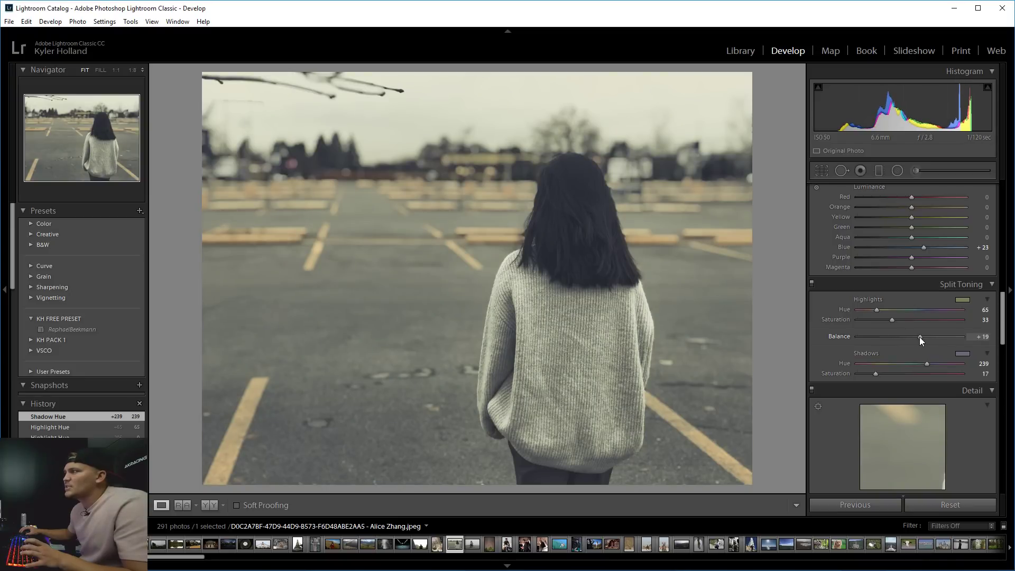
pyautogui.moveTo(919, 338); pyautogui.dragTo(920, 337)
pyautogui.moveTo(580, 242); pyautogui.dragTo(531, 303)
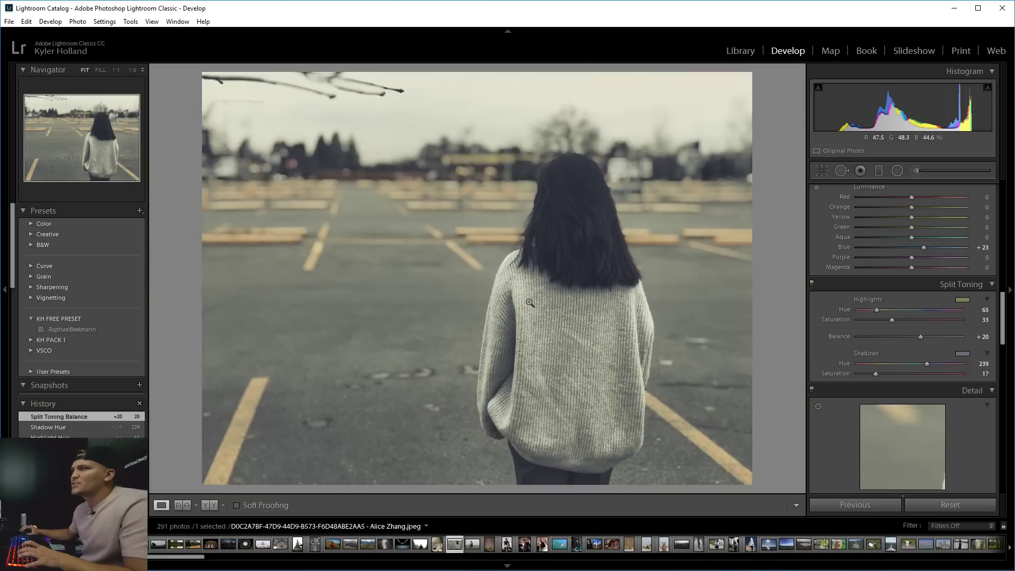
pyautogui.click(223, 505)
pyautogui.click(249, 515)
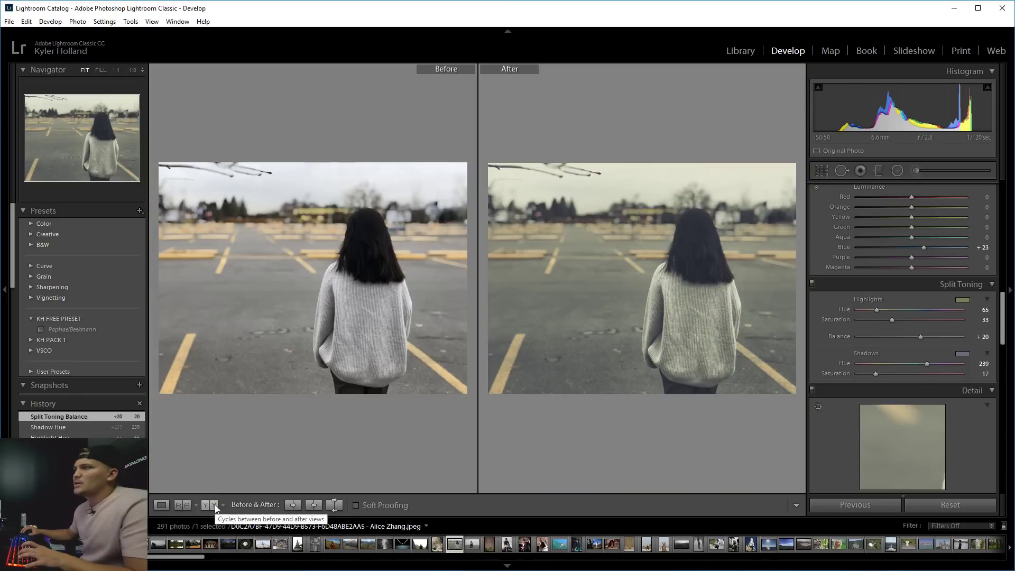
# Back in single-image view, move the Split Toning Balance to -25.
pyautogui.click(215, 509)
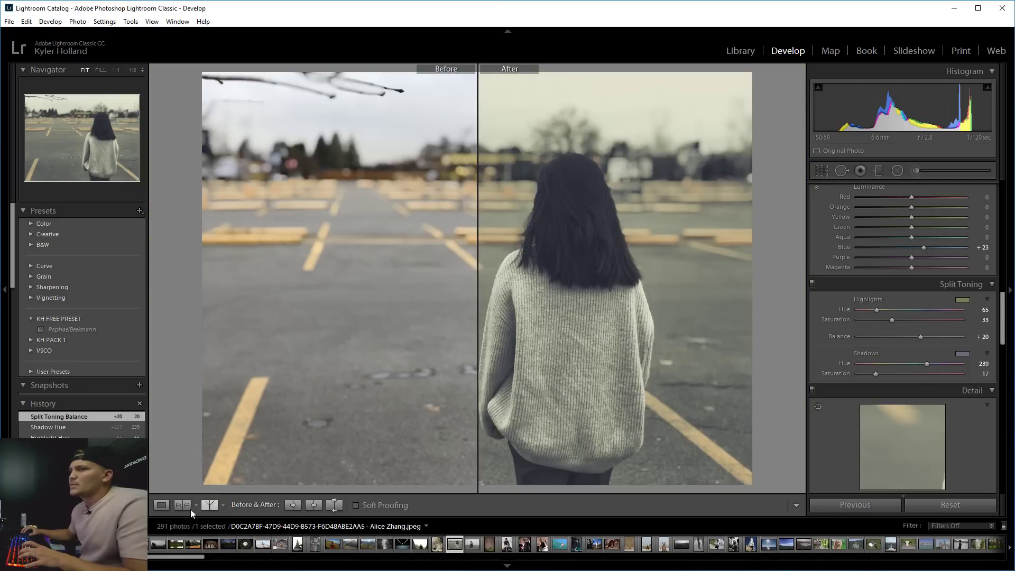
pyautogui.click(161, 505)
pyautogui.moveTo(921, 337); pyautogui.dragTo(898, 341)
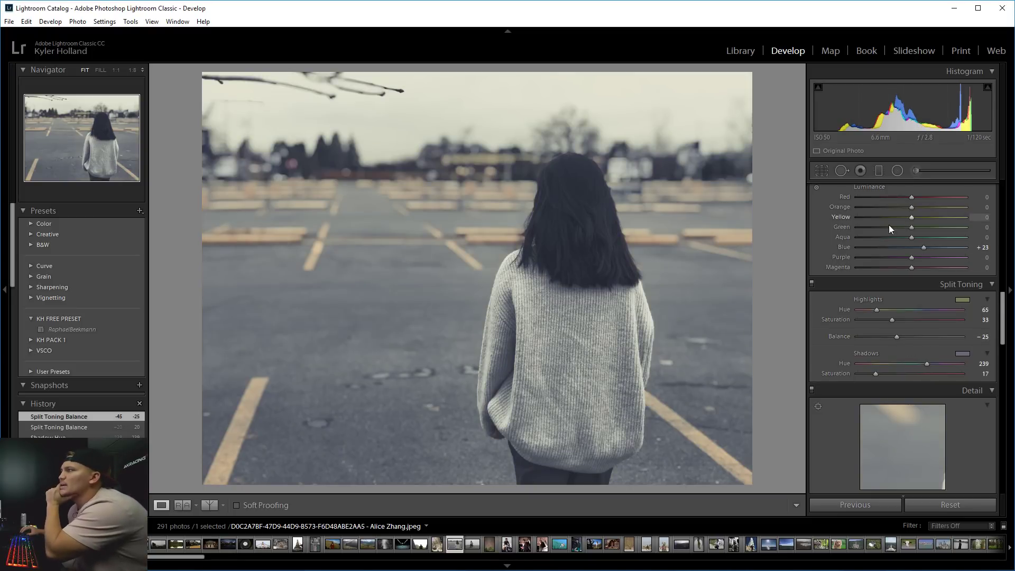
pyautogui.scroll(6, 867, 232)
pyautogui.scroll(-6, 817, 306)
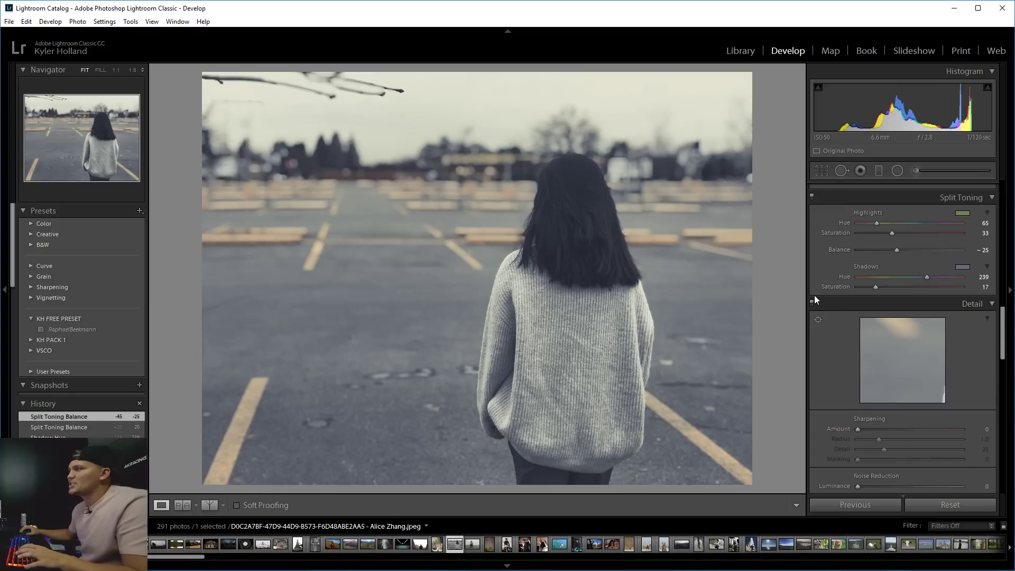
# Set HSL Yellow saturation to -71 and Green saturation to +14.
pyautogui.moveTo(1003, 358); pyautogui.dragTo(1004, 293)
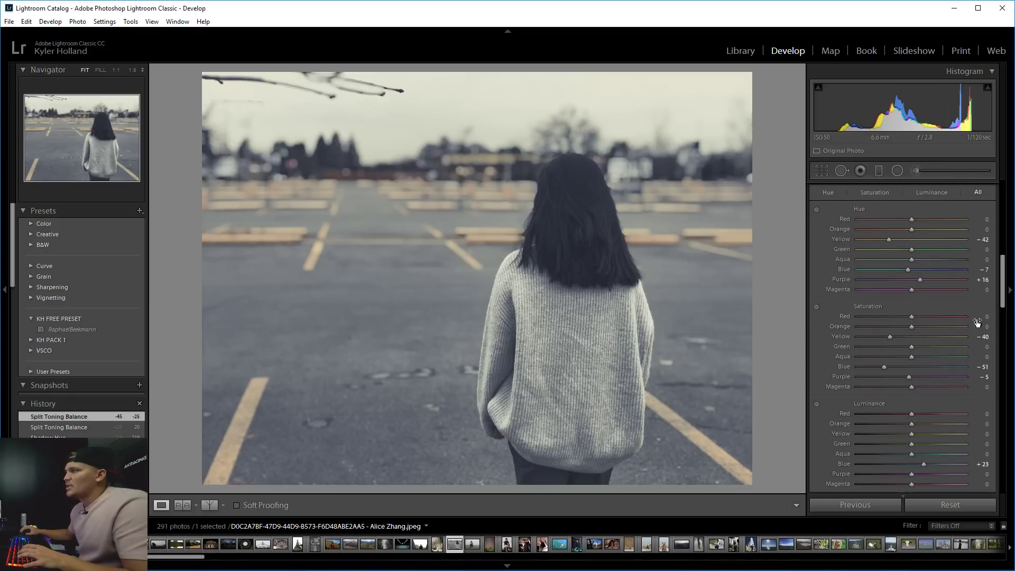
pyautogui.moveTo(880, 335); pyautogui.dragTo(871, 335)
pyautogui.press('1')
pyautogui.click(874, 337)
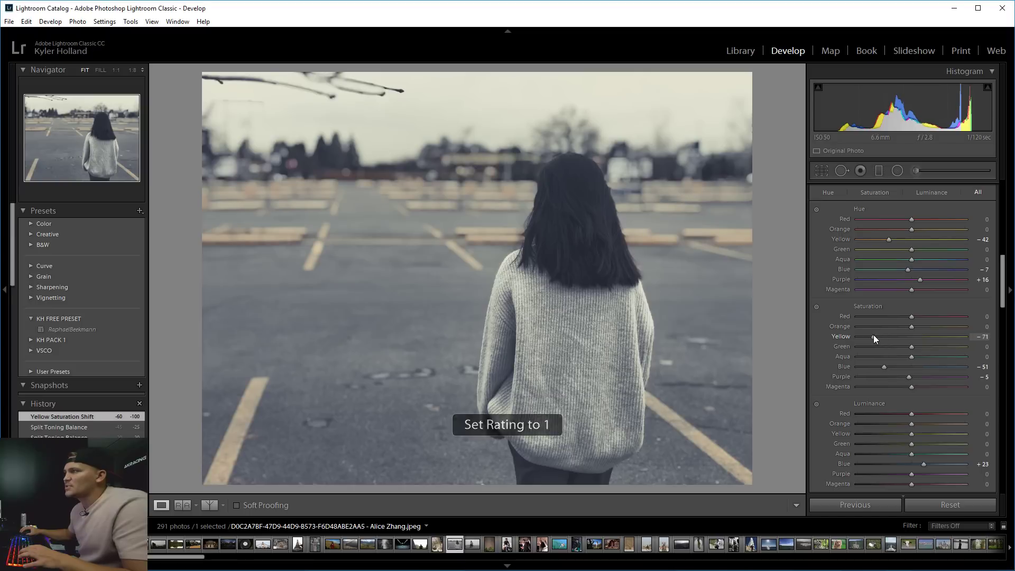
pyautogui.moveTo(907, 347); pyautogui.dragTo(919, 348)
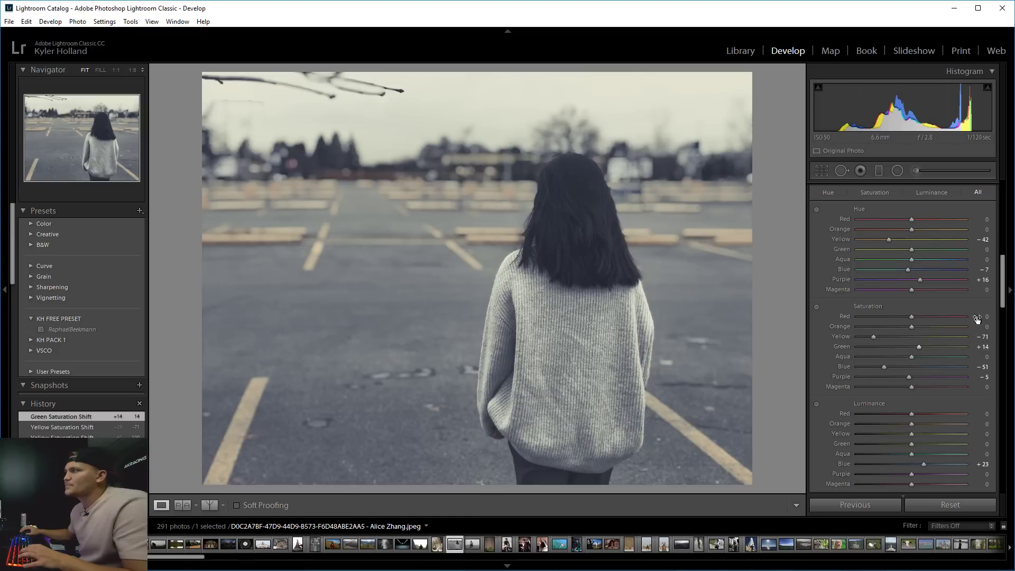
# Pull the upper-midtone curve point down slightly, then set Temp to -2 and Contrast to 0.
pyautogui.scroll(6, 999, 301)
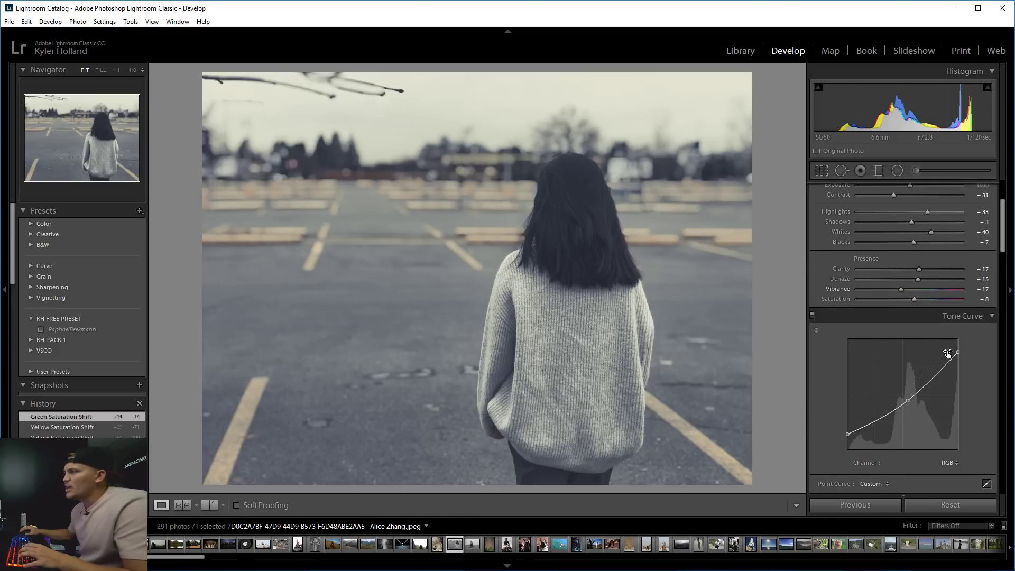
pyautogui.moveTo(907, 401); pyautogui.dragTo(909, 403)
pyautogui.scroll(3, 930, 245)
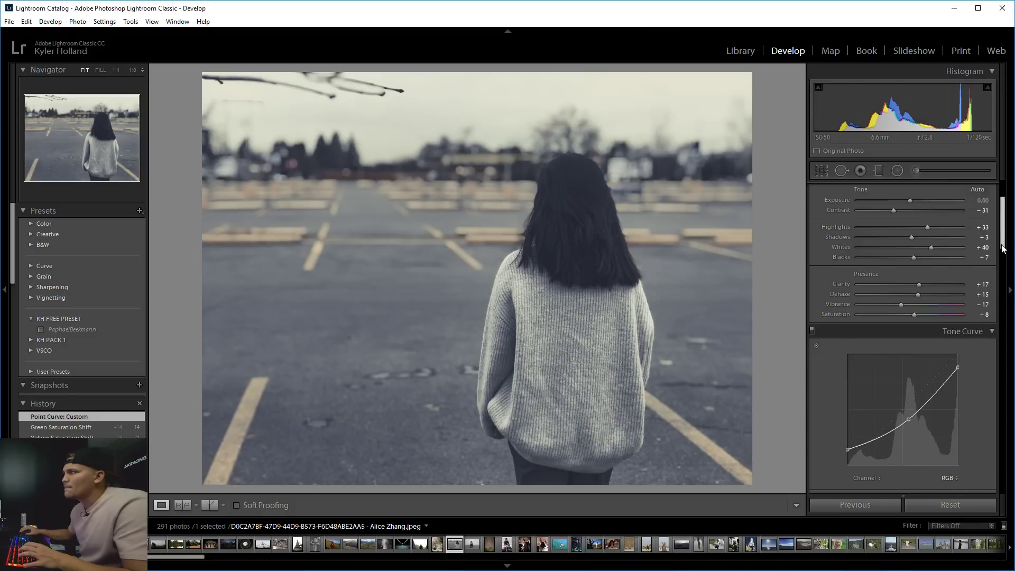
pyautogui.moveTo(901, 258); pyautogui.dragTo(905, 258)
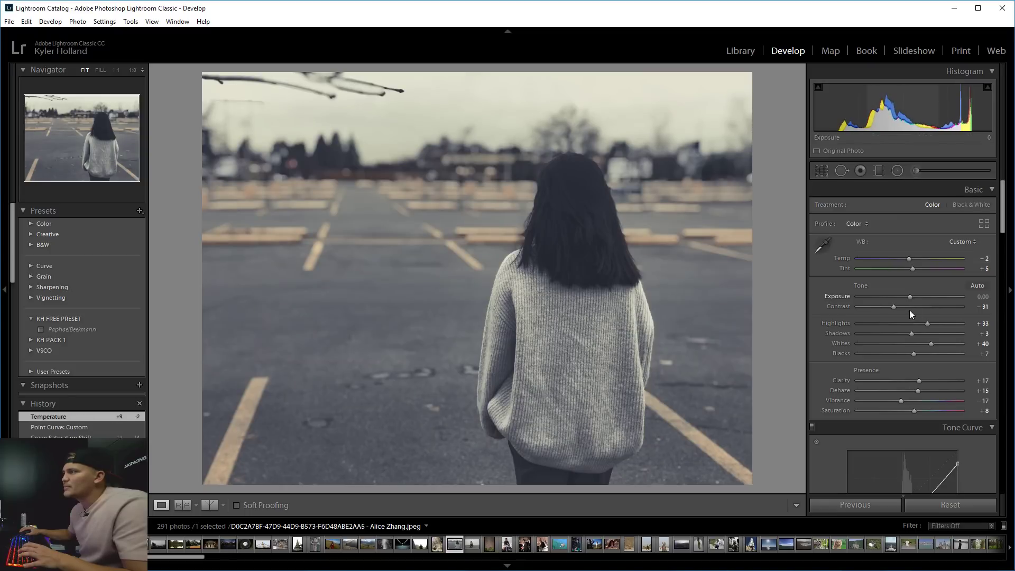
pyautogui.moveTo(895, 305); pyautogui.dragTo(909, 305)
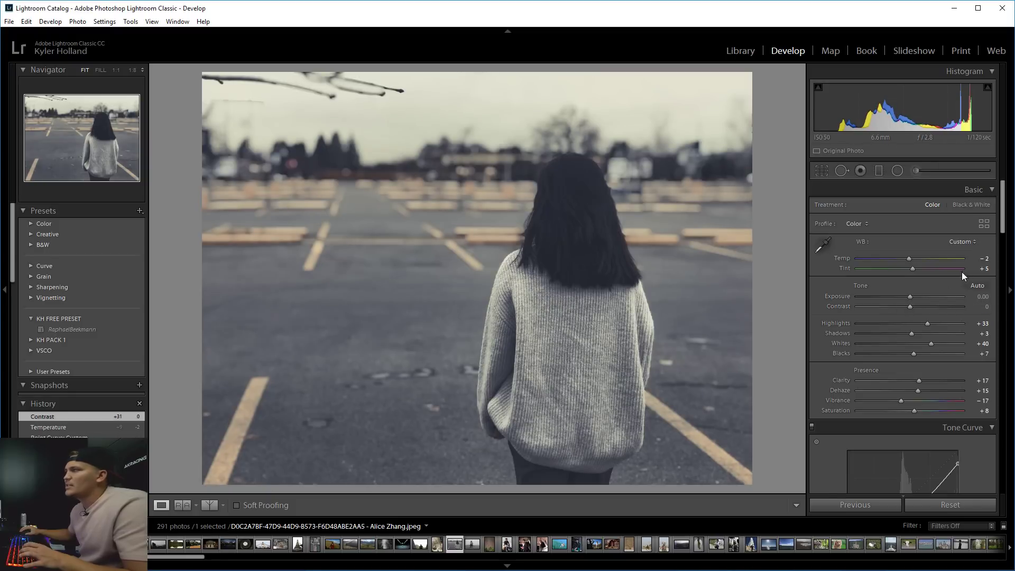
pyautogui.scroll(-2, 1000, 237)
pyautogui.moveTo(1000, 238); pyautogui.dragTo(987, 307)
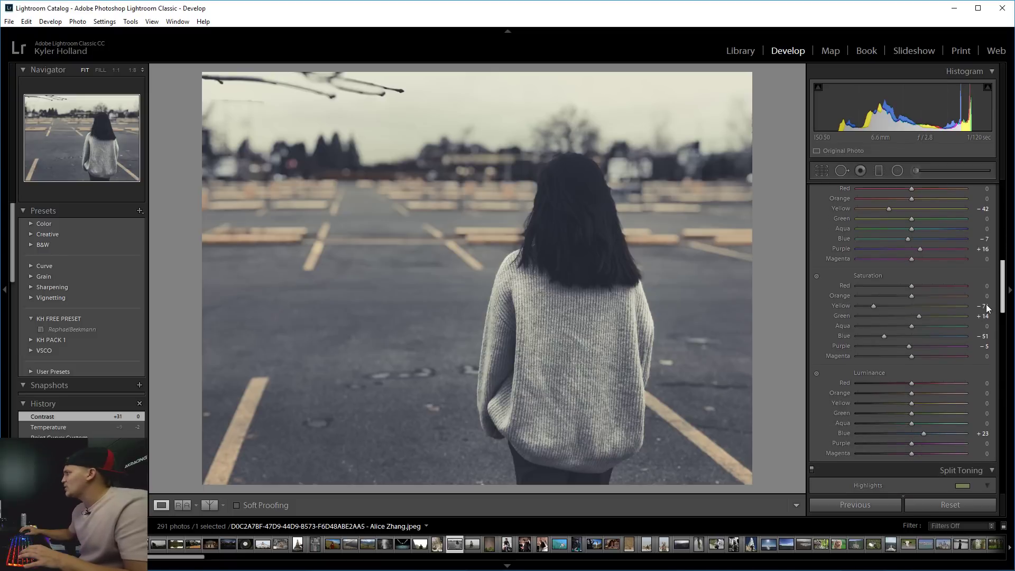
pyautogui.scroll(3, 987, 307)
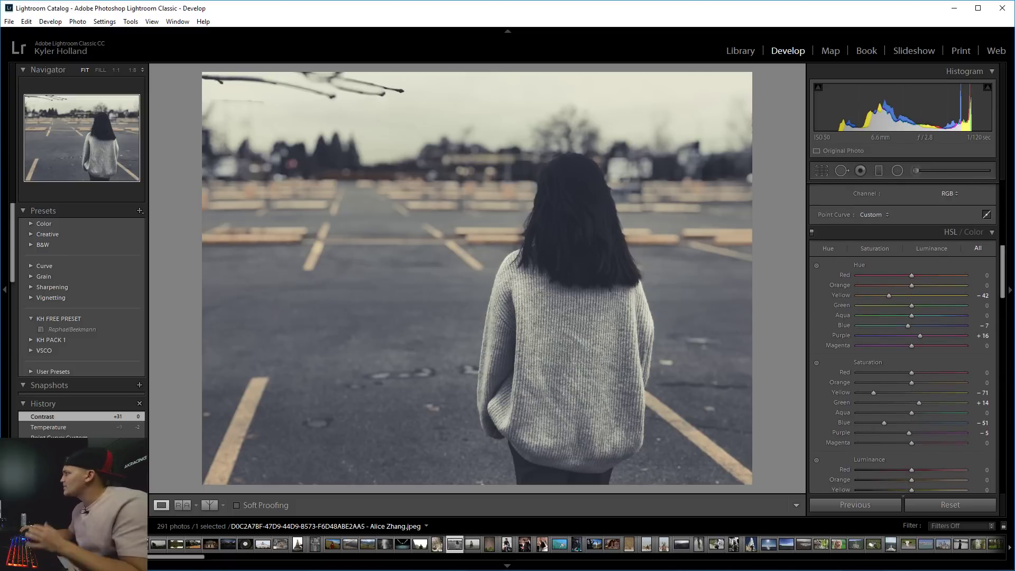
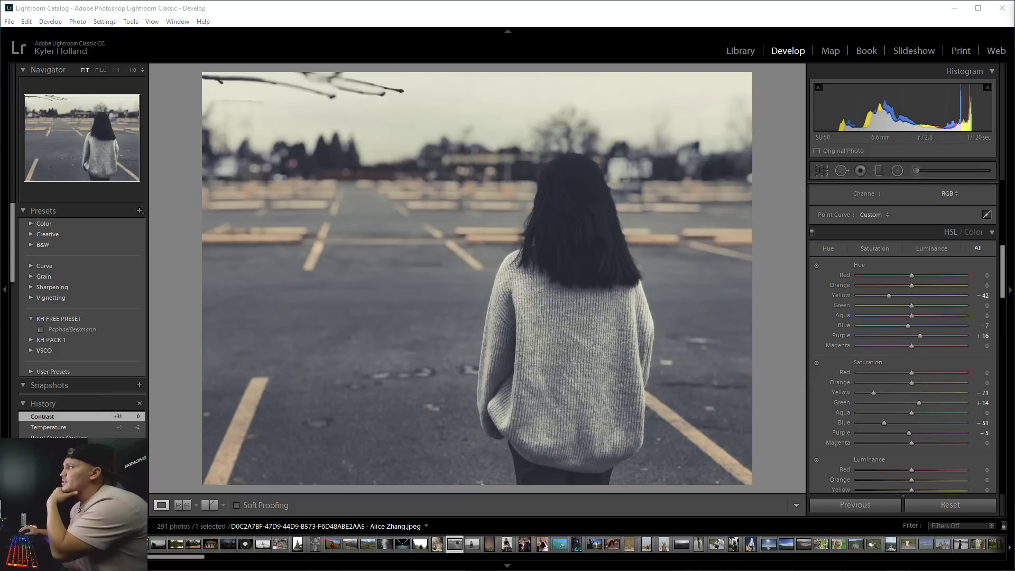
# Switch from Lightroom to the Chrome window showing the YouTube submissions video.
pyautogui.hotkey('alt', 'Tab')
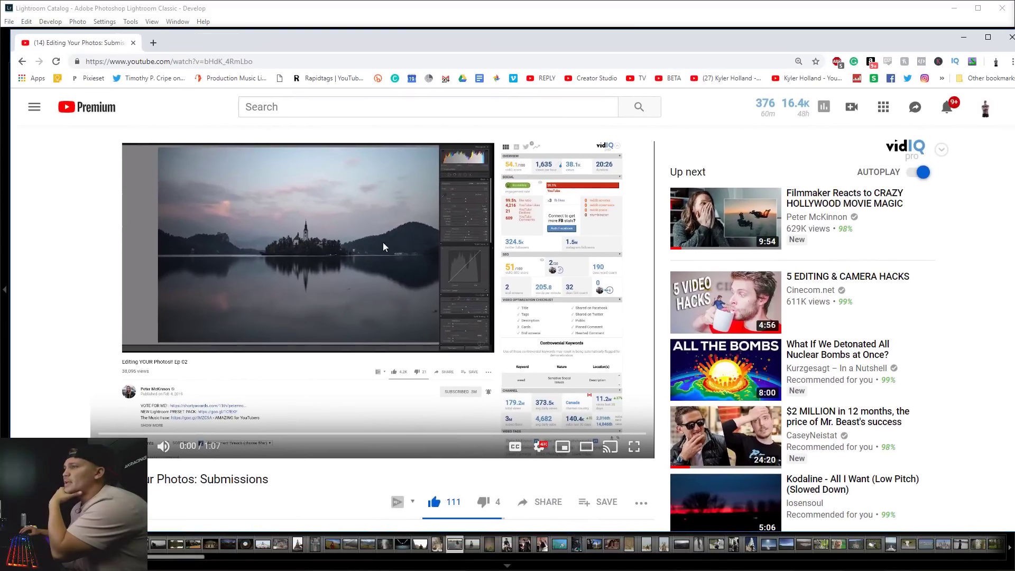
# Scroll through the YouTube page, then close Chrome to get back to Lightroom.
pyautogui.scroll(-3, 304, 373)
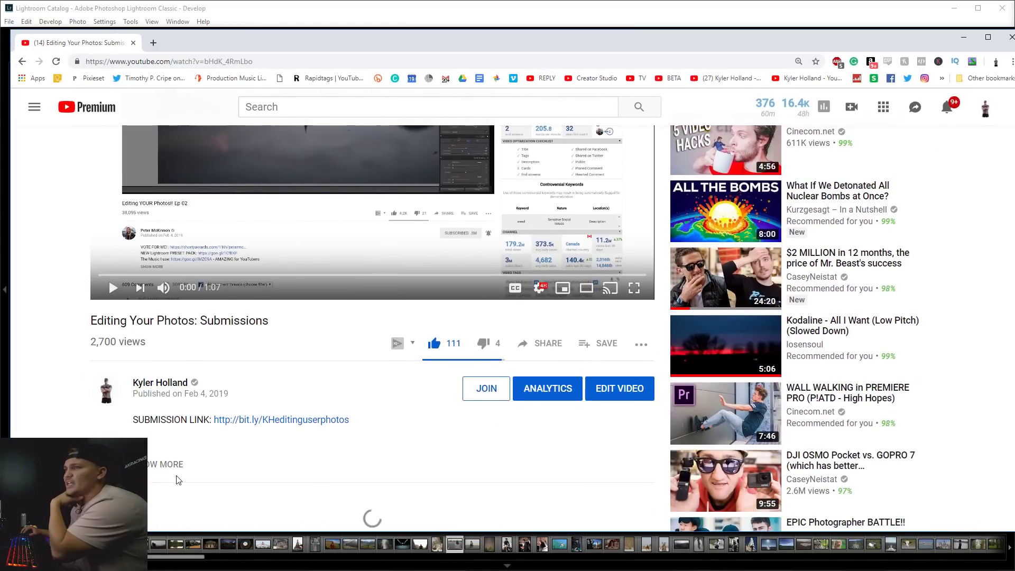
pyautogui.scroll(3, 288, 423)
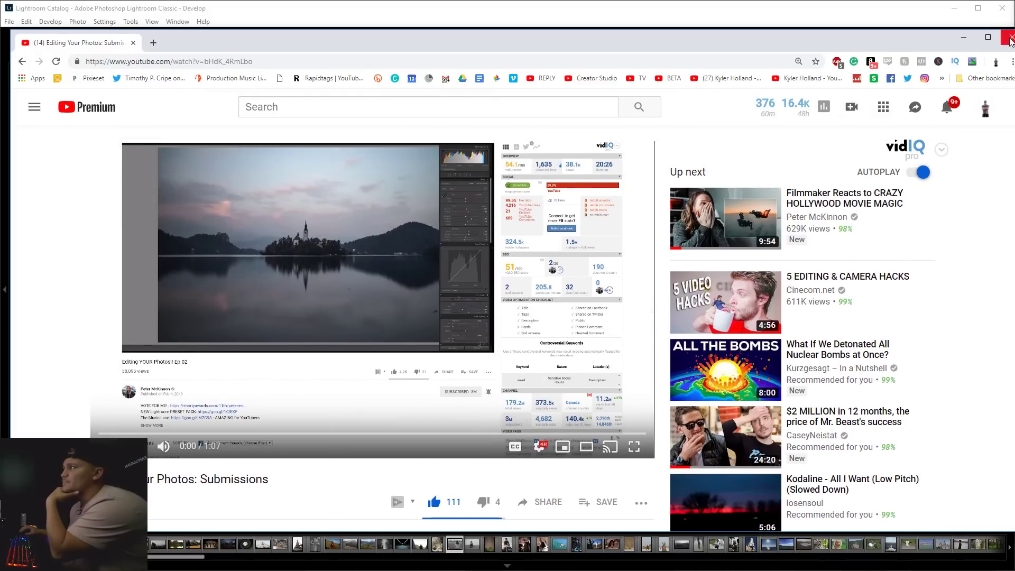
pyautogui.click(1010, 38)
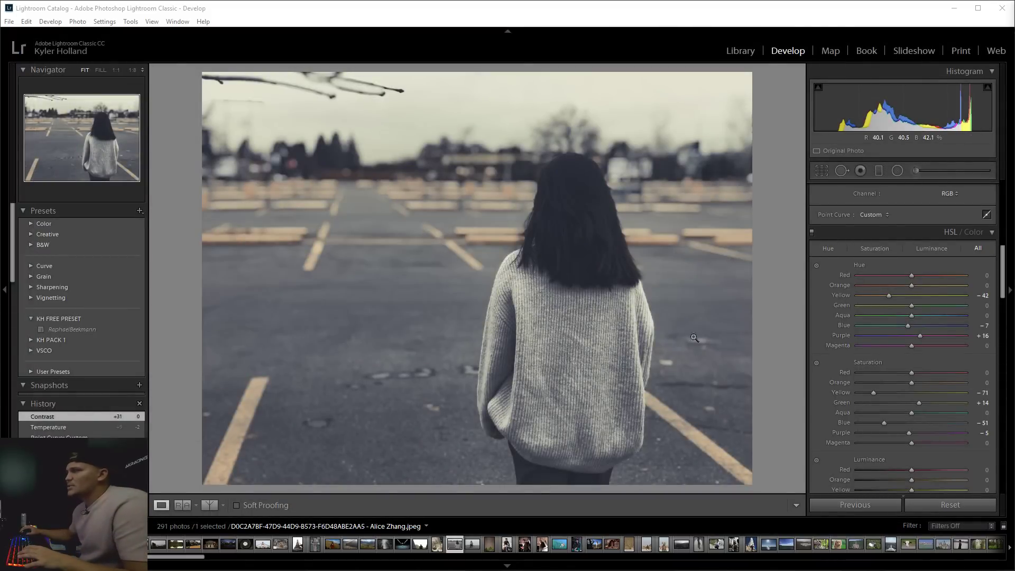
# Toggle the HSL targeted adjustment tool off and back on, then scroll the panels.
pyautogui.click(816, 266)
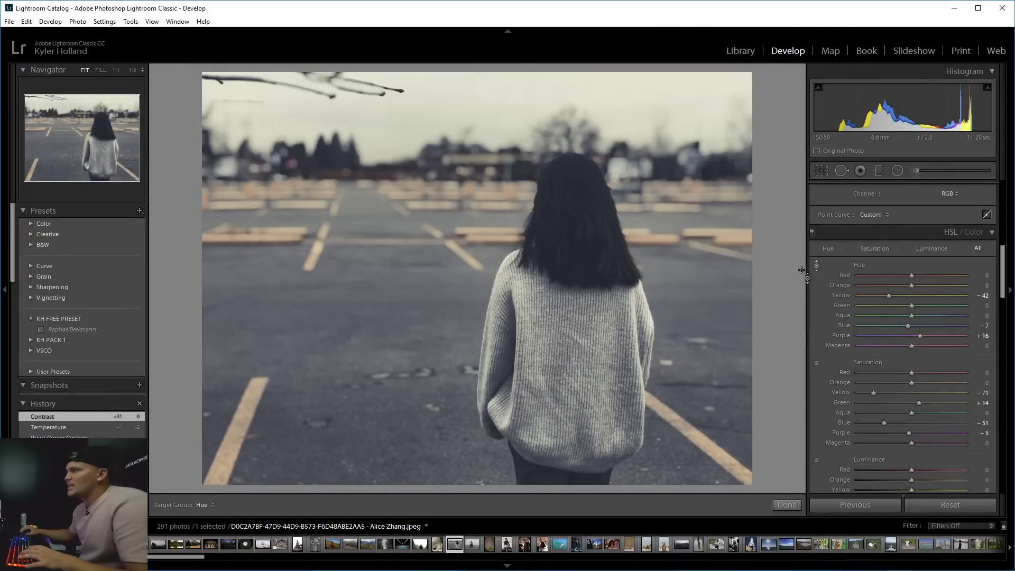
pyautogui.click(816, 265)
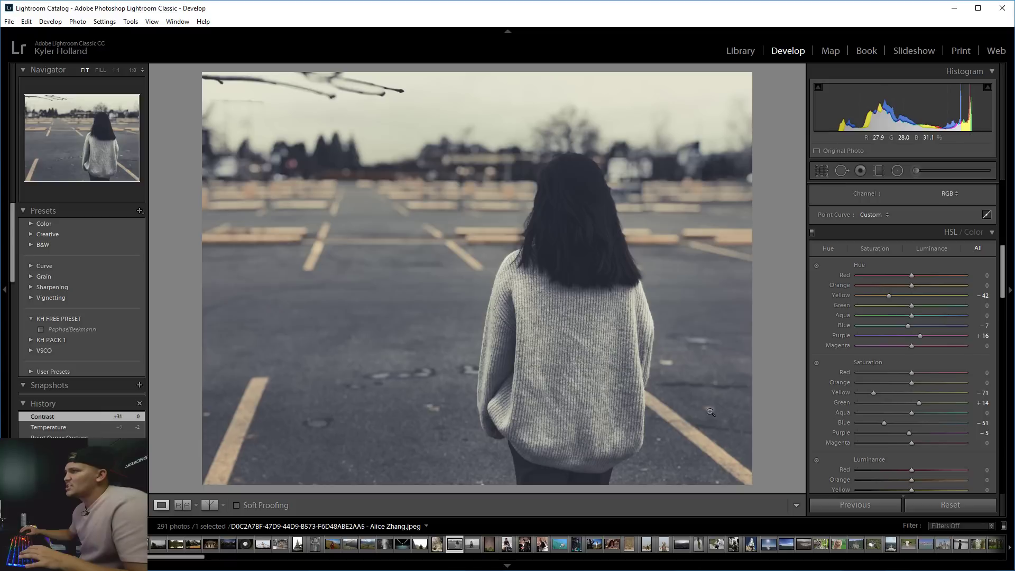
pyautogui.click(816, 265)
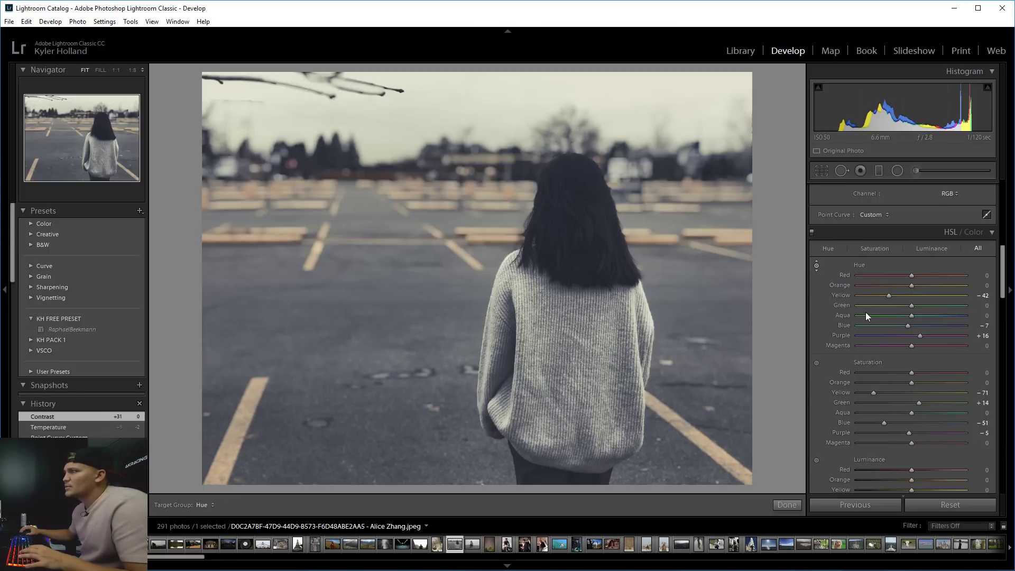
pyautogui.scroll(-10, 865, 312)
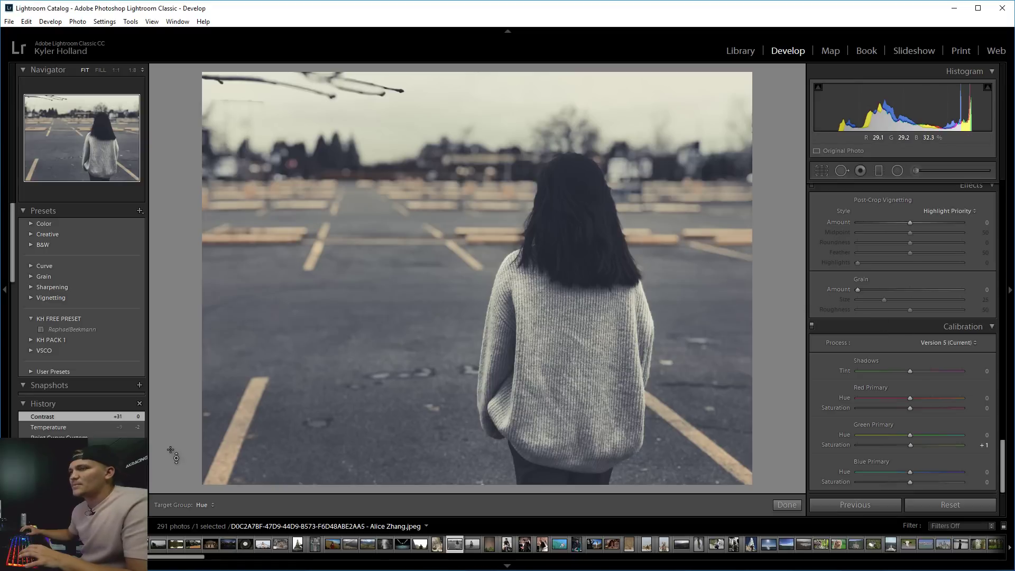
# Create a develop preset named after the photo's submitter in the KH FREE PRESET group.
pyautogui.click(140, 210)
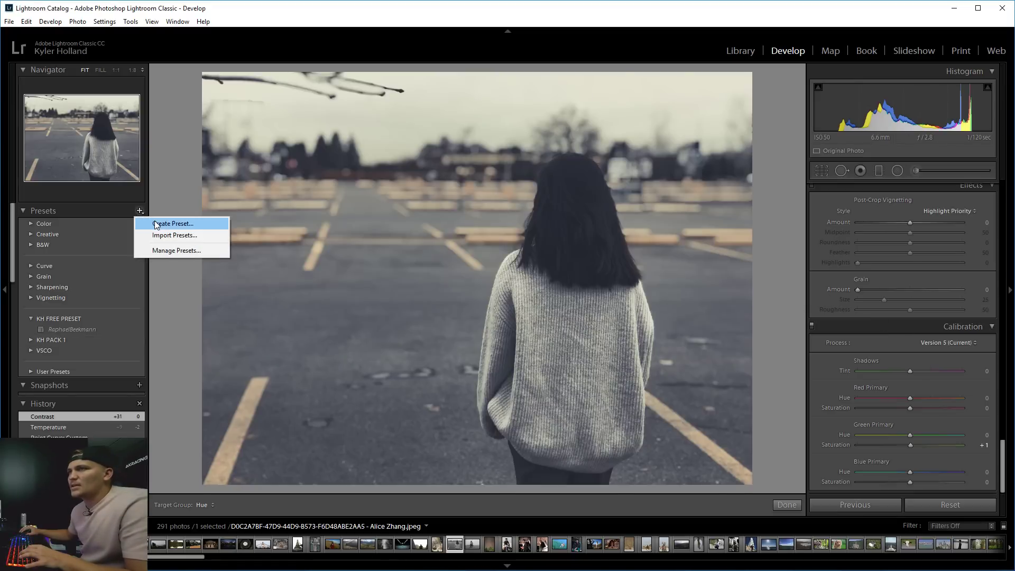
pyautogui.click(153, 223)
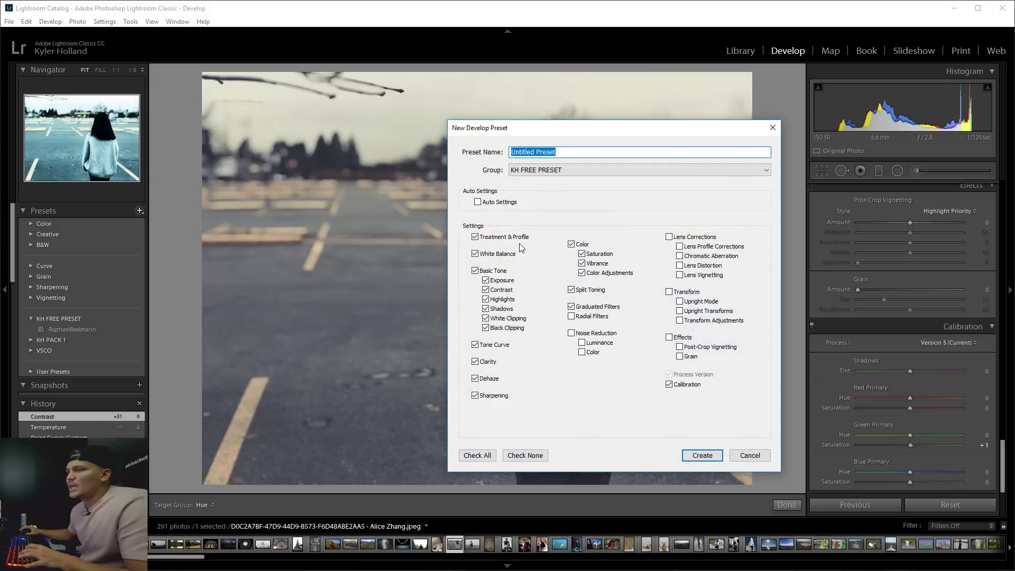
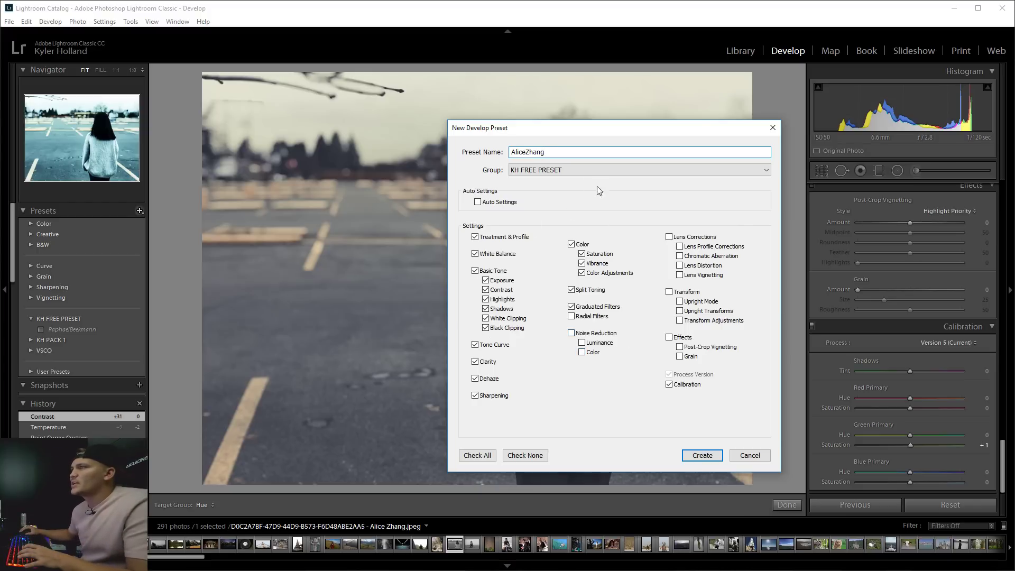
pyautogui.click(716, 454)
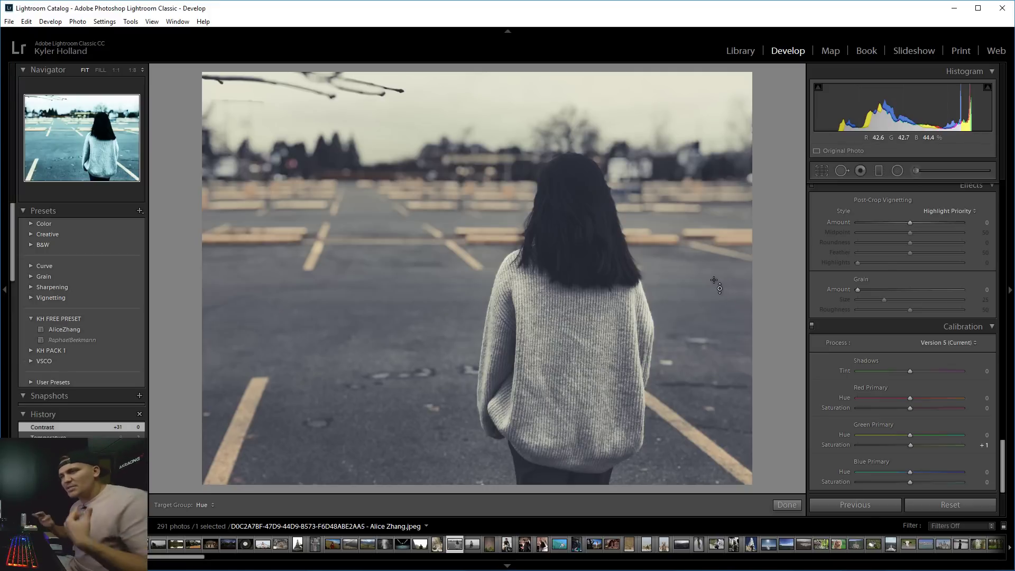
# Find the spiral staircase skylight photo in the Library grid and open it in Develop.
pyautogui.press('g')
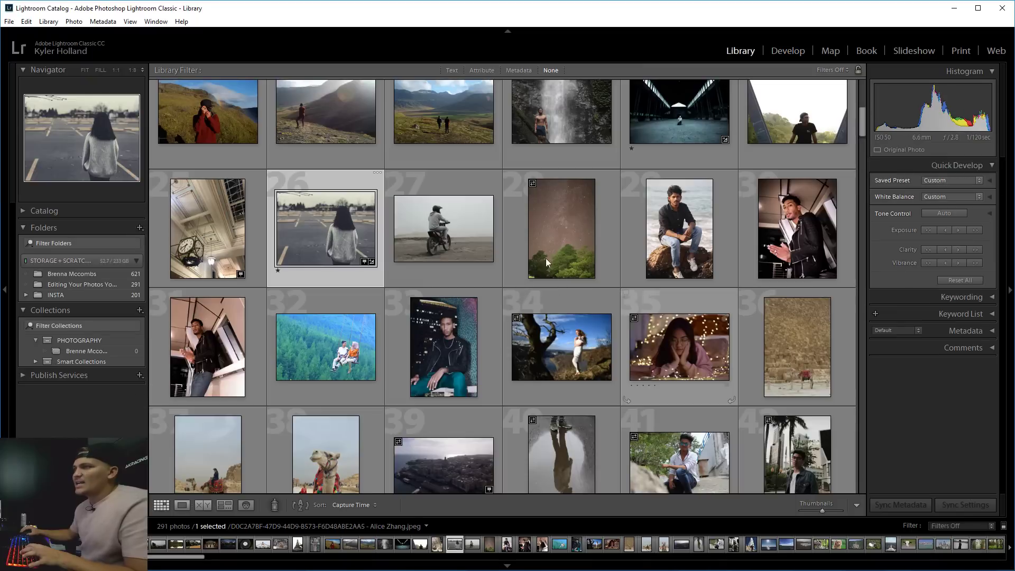
pyautogui.scroll(2, 709, 243)
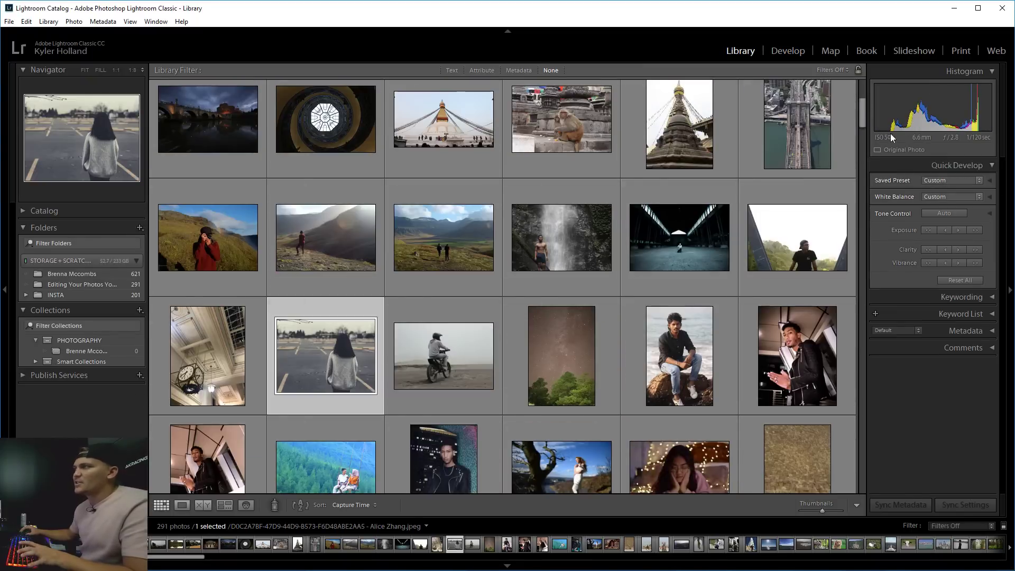
pyautogui.moveTo(863, 110)
pyautogui.mouseDown()
pyautogui.moveTo(860, 94)
pyautogui.moveTo(859, 115)
pyautogui.mouseUp()
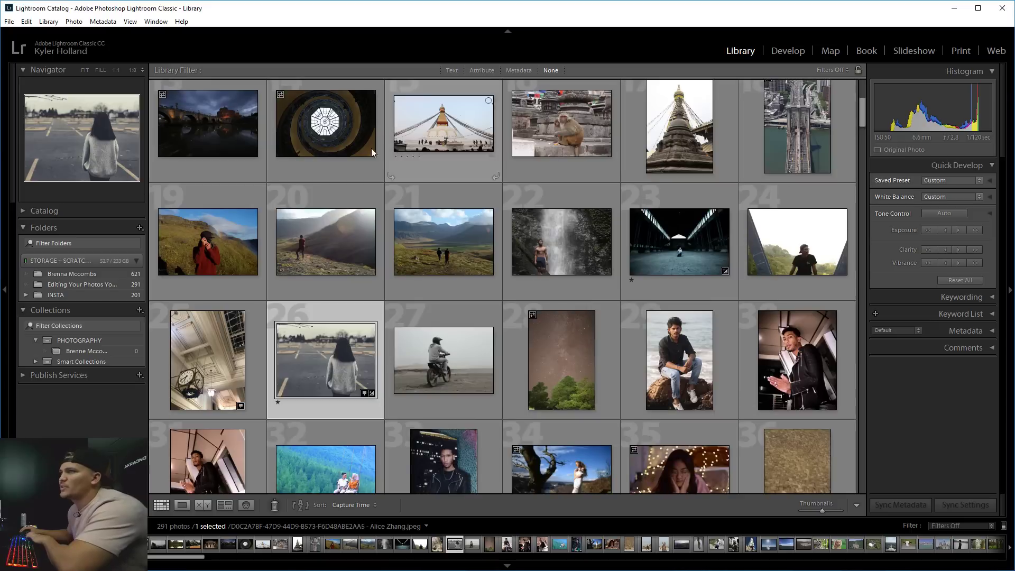
pyautogui.doubleClick(319, 136)
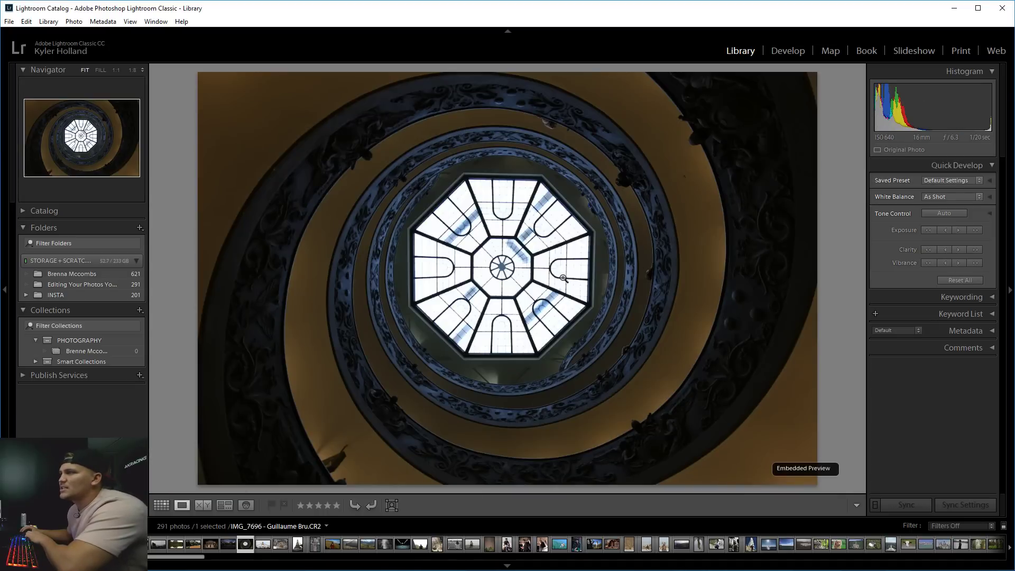
pyautogui.press('d')
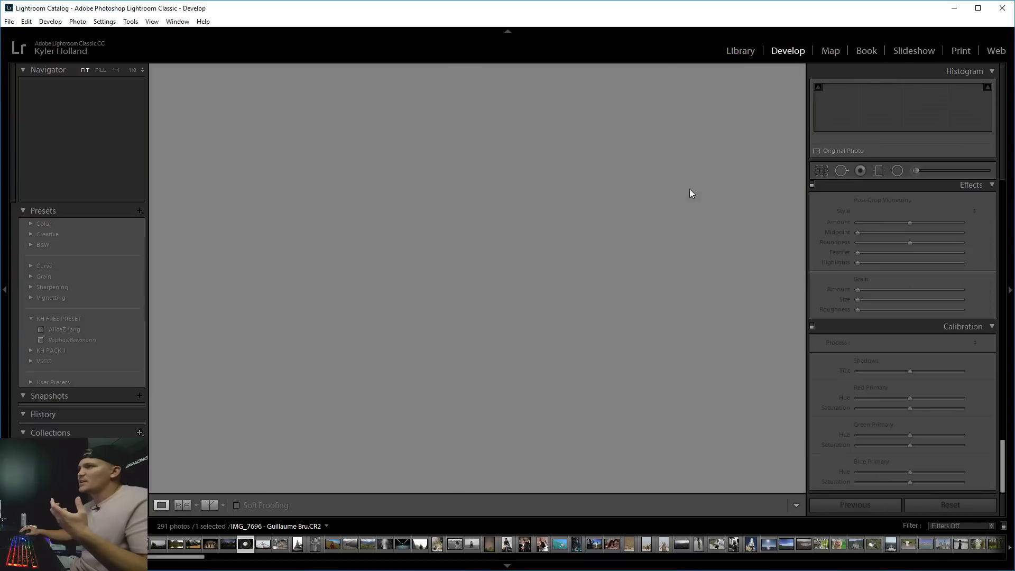
# Check the skylight detail up close, then convert the photo to Black & White.
pyautogui.click(447, 305)
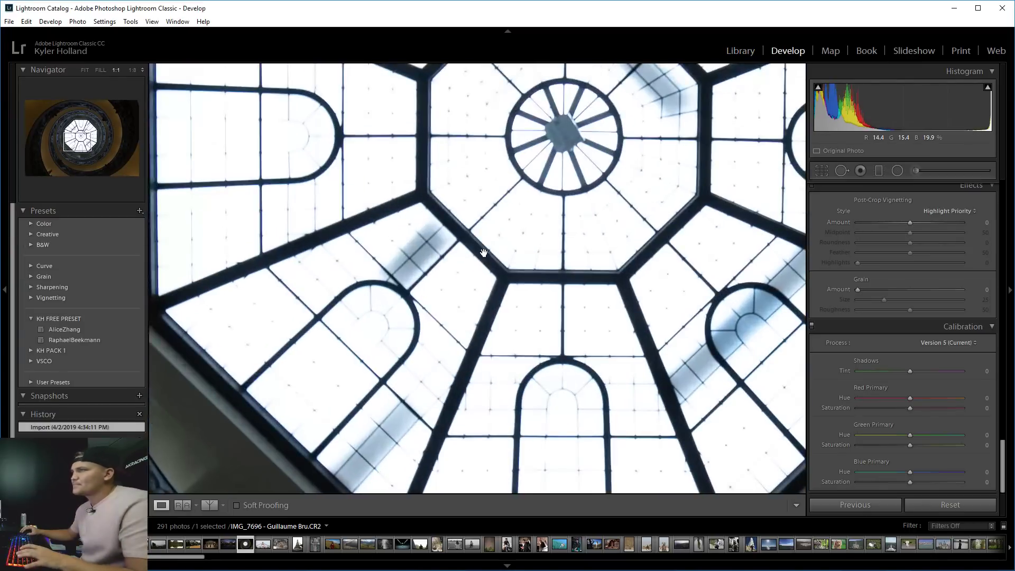
pyautogui.click(447, 253)
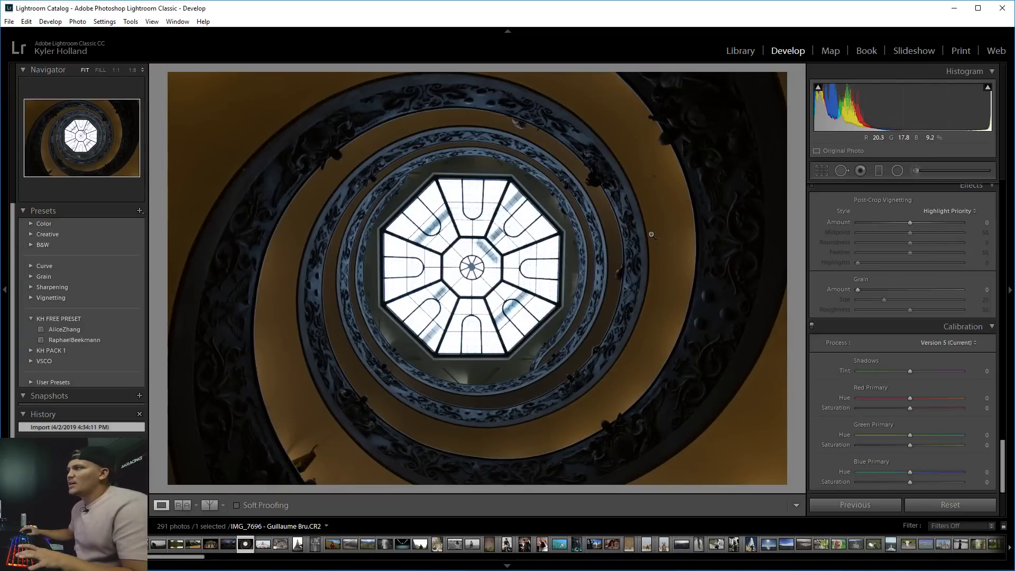
pyautogui.scroll(15, 928, 310)
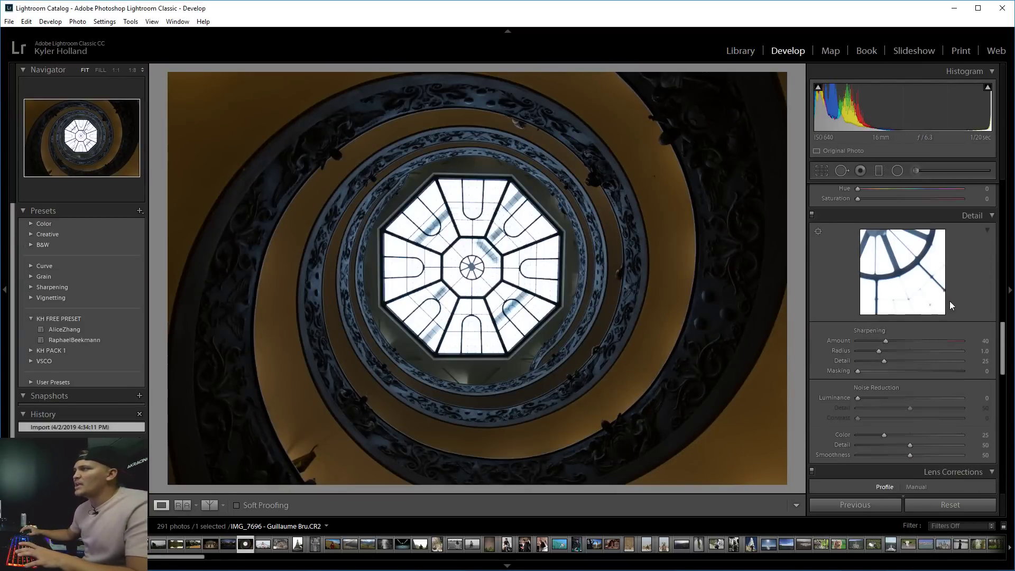
pyautogui.click(960, 205)
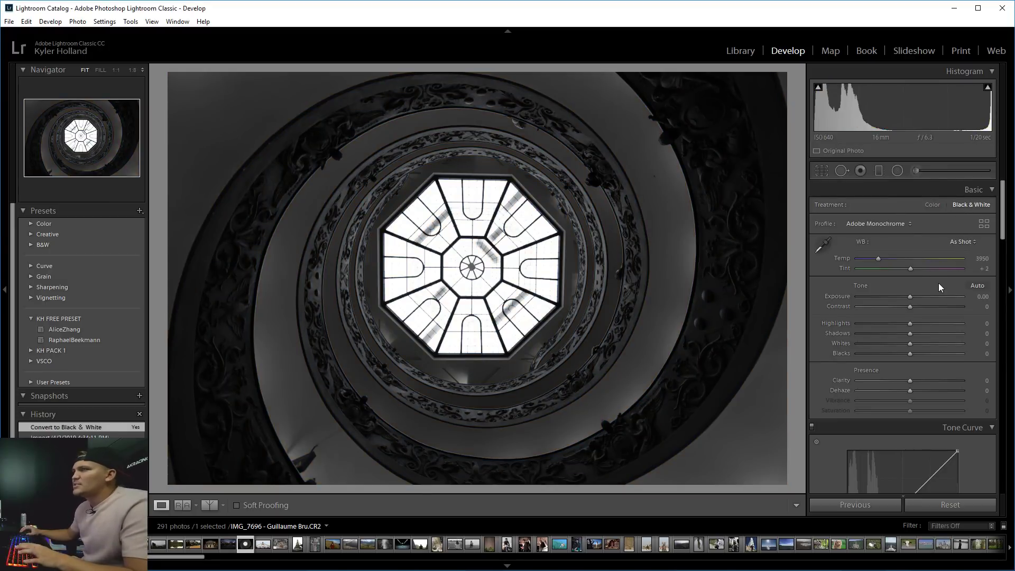
# Set Highlights to -26, Shadows to +35, Contrast to +24 and Dehaze to +40.
pyautogui.moveTo(910, 322); pyautogui.dragTo(781, 324)
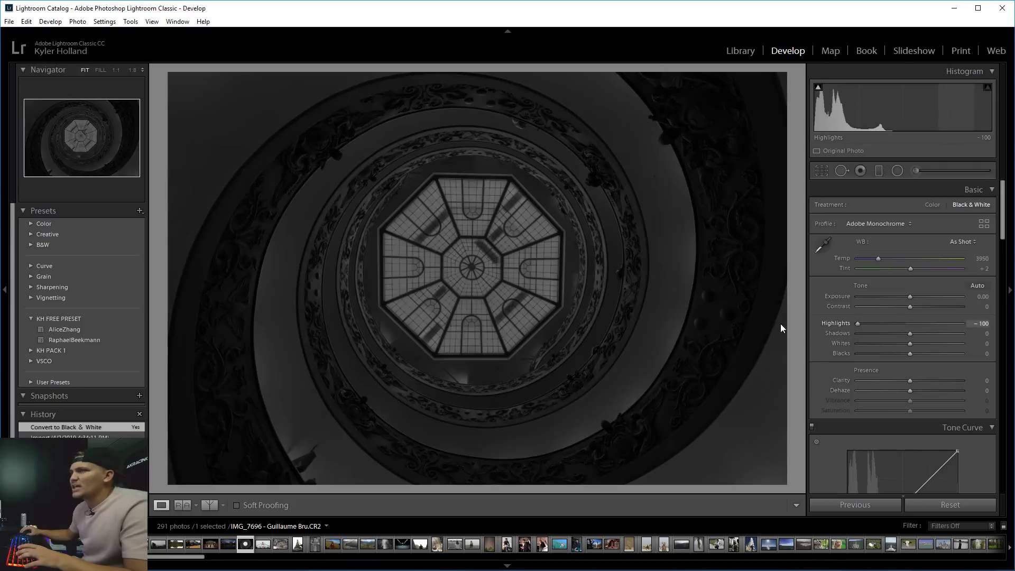
pyautogui.moveTo(870, 328); pyautogui.dragTo(895, 326)
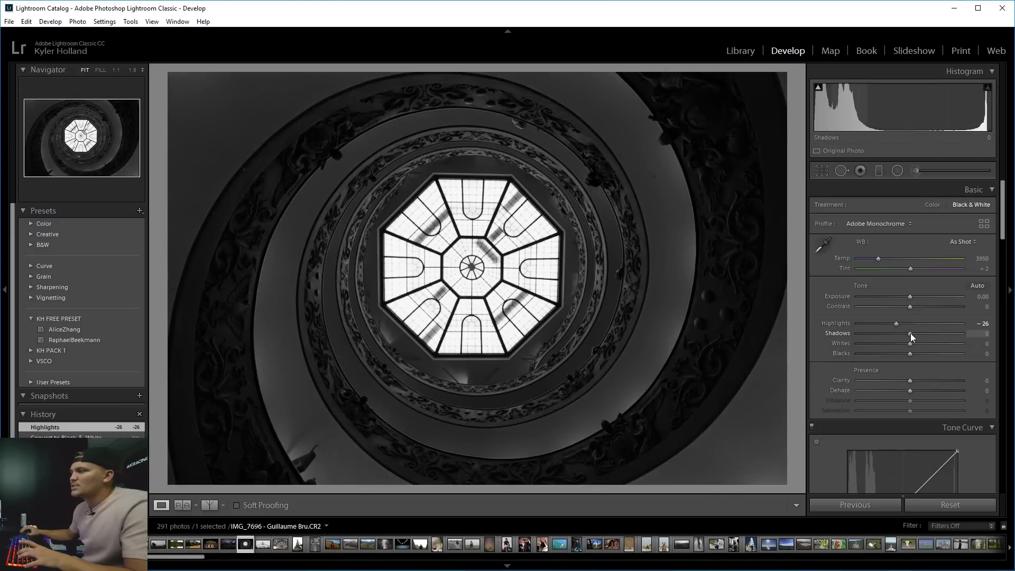
pyautogui.moveTo(911, 333); pyautogui.dragTo(928, 335)
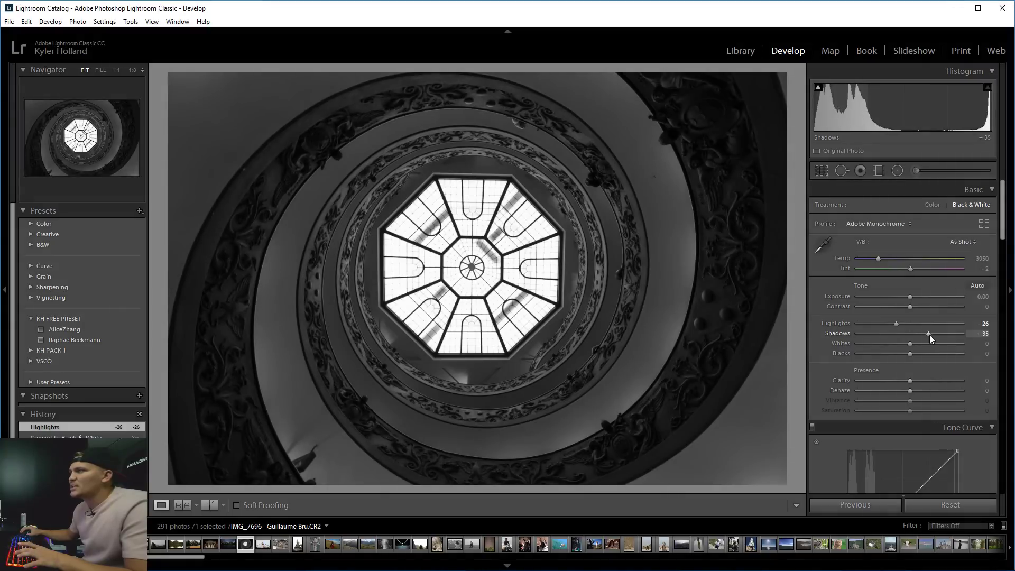
pyautogui.moveTo(914, 306); pyautogui.dragTo(923, 307)
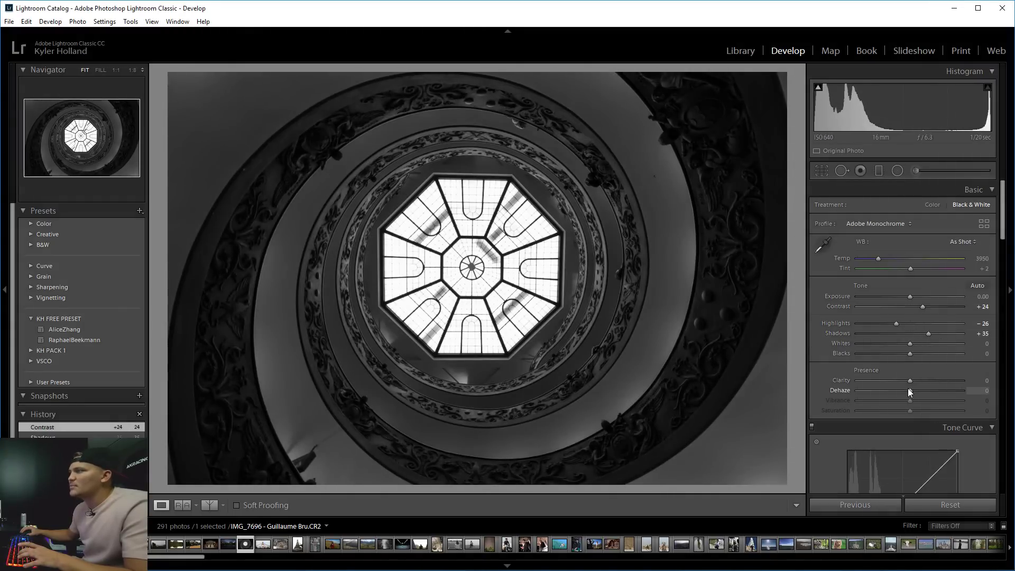
pyautogui.moveTo(912, 388)
pyautogui.mouseDown()
pyautogui.moveTo(934, 389)
pyautogui.moveTo(925, 382)
pyautogui.mouseUp()
# Review the photo at 1:1 and in before/after views, then set Whites +22 and Blacks +5.
pyautogui.click(465, 264)
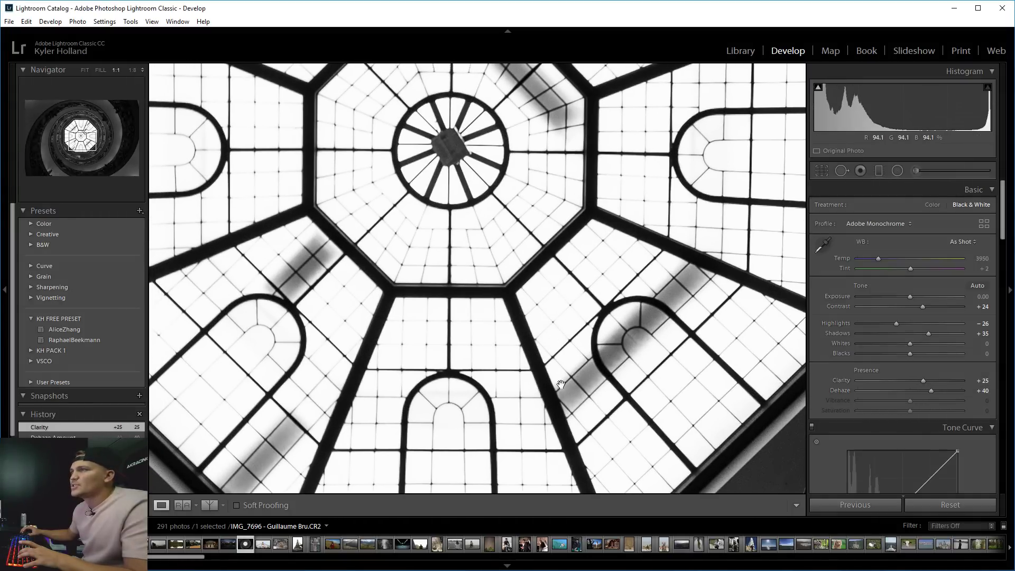
pyautogui.click(561, 385)
pyautogui.click(208, 505)
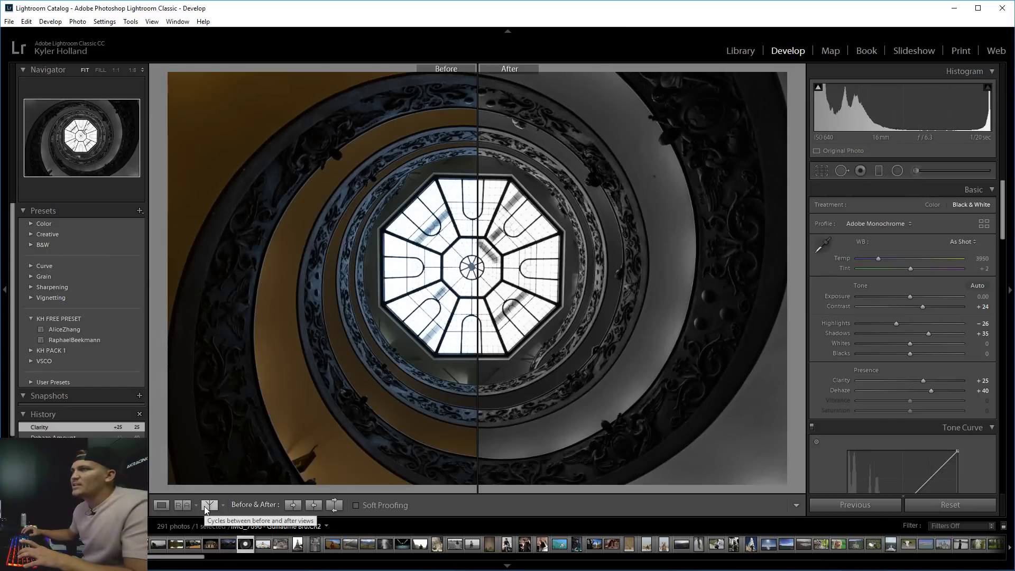
pyautogui.click(208, 505)
pyautogui.click(161, 505)
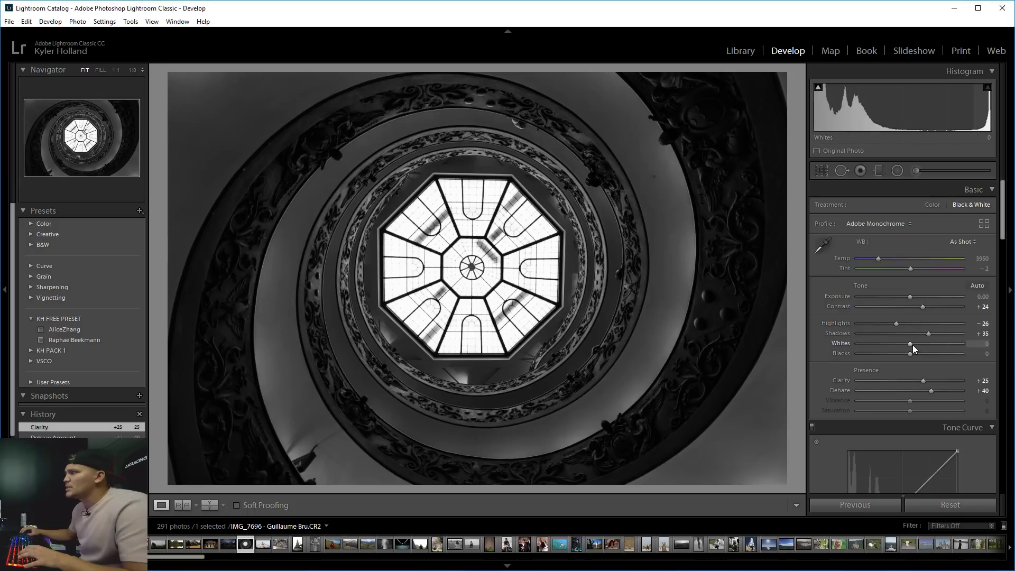
pyautogui.moveTo(913, 344)
pyautogui.mouseDown()
pyautogui.moveTo(925, 345)
pyautogui.moveTo(881, 355)
pyautogui.moveTo(927, 354)
pyautogui.moveTo(917, 354)
pyautogui.mouseUp()
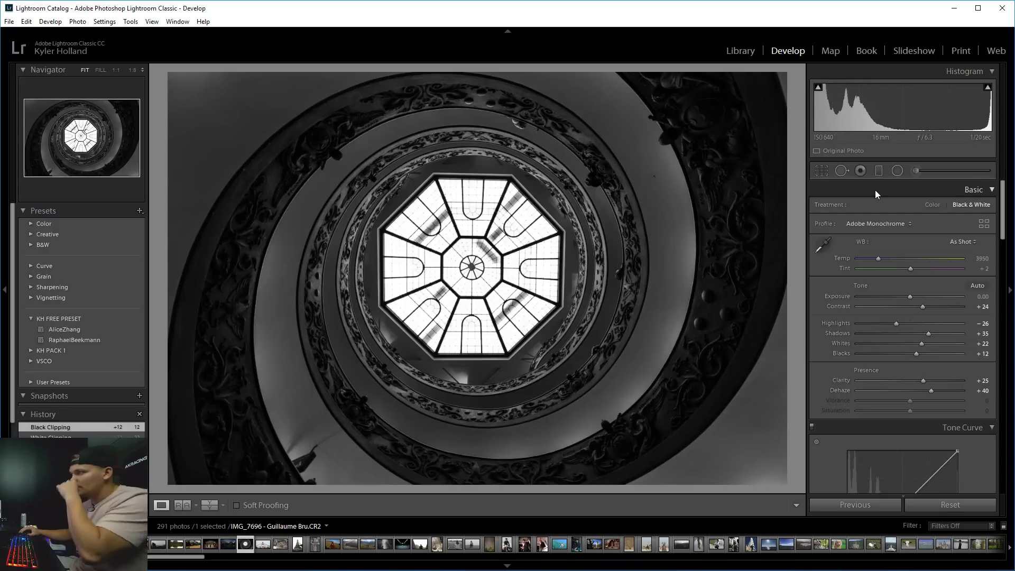
pyautogui.moveTo(914, 352); pyautogui.dragTo(909, 354)
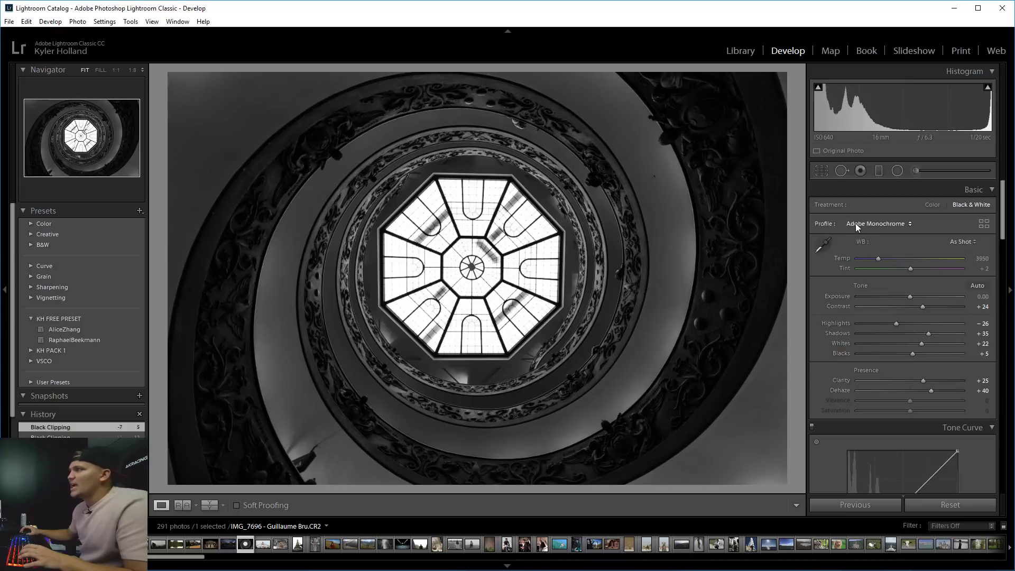
# Draw a Radial Filter circle around the skylight and darken everything outside it.
pyautogui.click(897, 171)
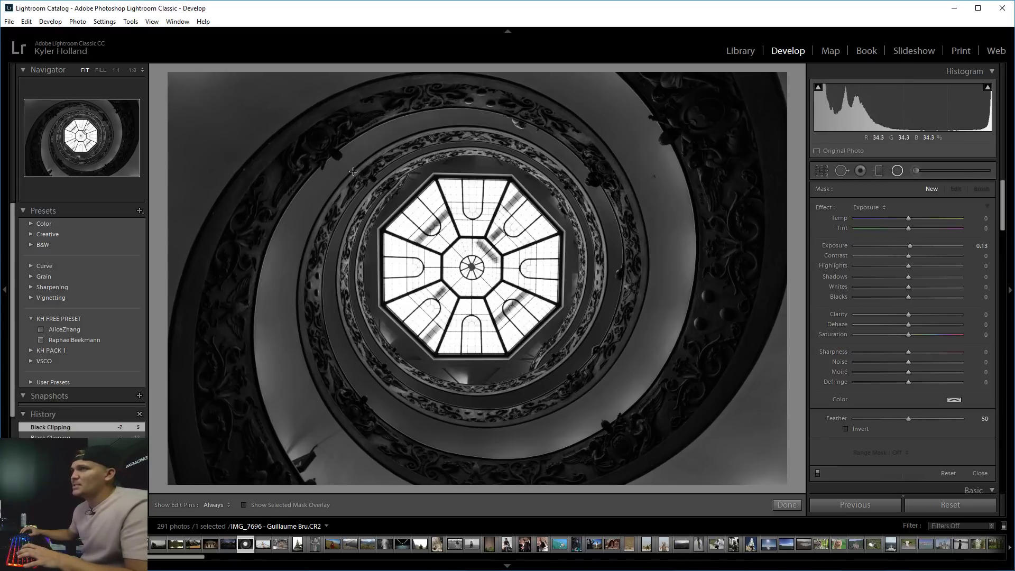
pyautogui.moveTo(353, 171); pyautogui.dragTo(477, 266)
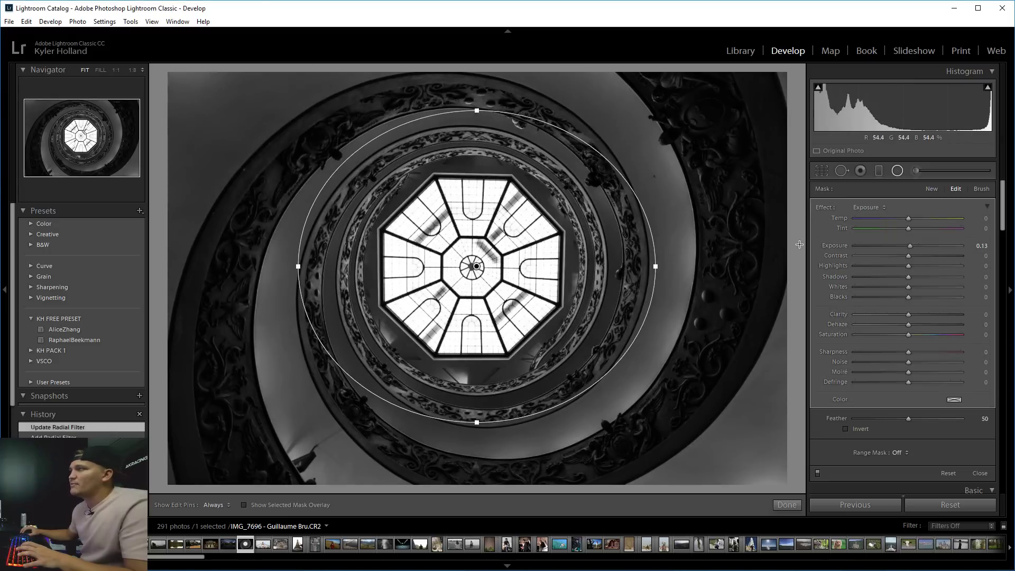
pyautogui.moveTo(910, 245); pyautogui.dragTo(644, 267)
pyautogui.moveTo(477, 267); pyautogui.dragTo(474, 269)
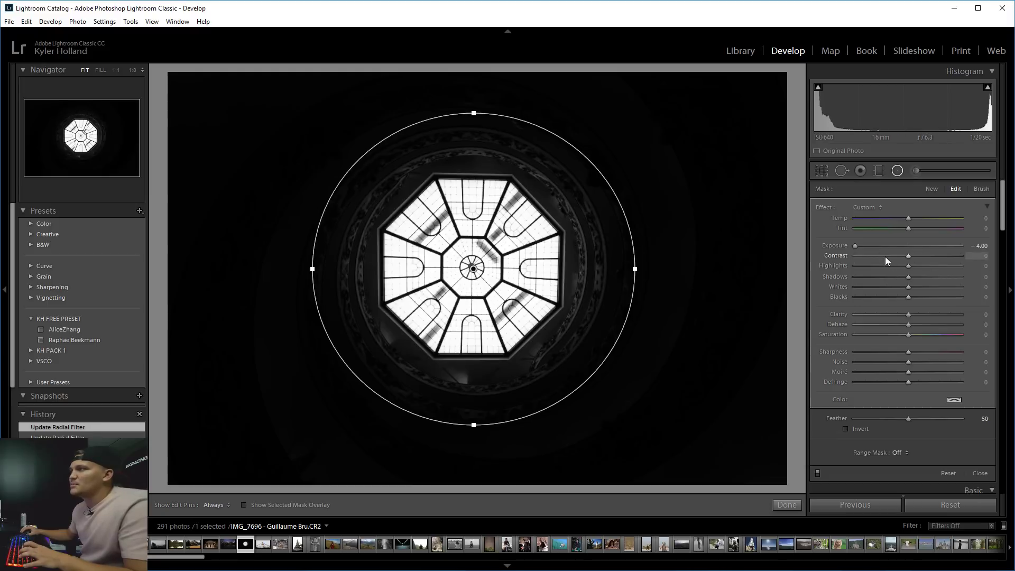
pyautogui.moveTo(862, 247); pyautogui.dragTo(908, 243)
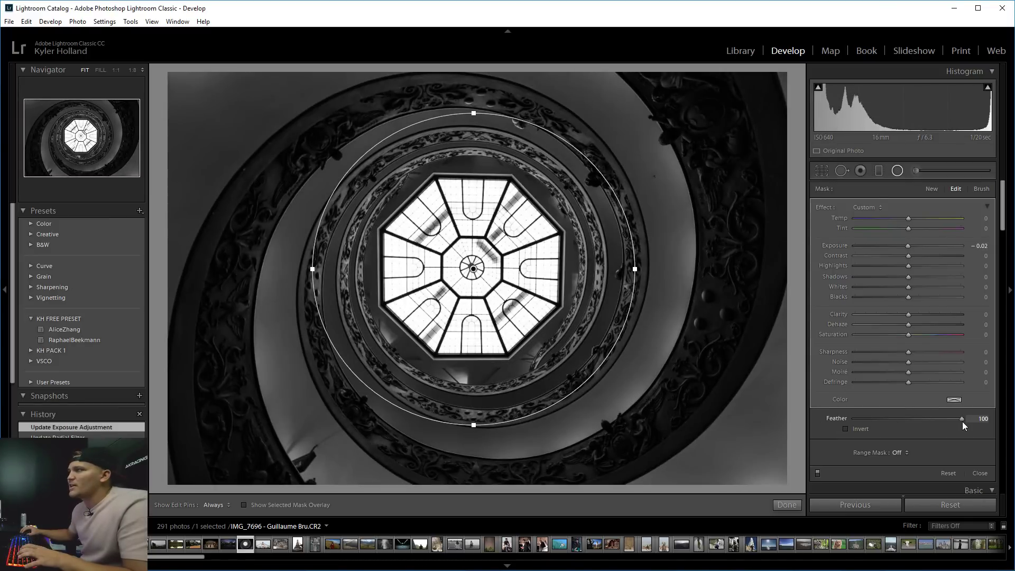
pyautogui.moveTo(907, 247); pyautogui.dragTo(851, 252)
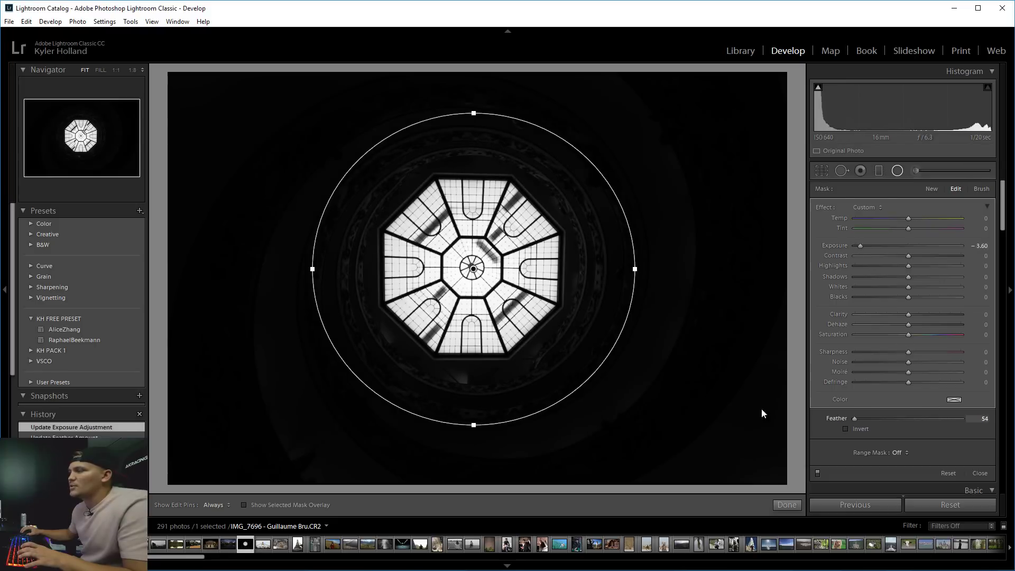
pyautogui.moveTo(474, 270)
pyautogui.mouseDown()
pyautogui.moveTo(444, 305)
pyautogui.moveTo(410, 271)
pyautogui.moveTo(525, 267)
pyautogui.moveTo(463, 270)
pyautogui.moveTo(476, 266)
pyautogui.mouseUp()
# Set the radial filter's Feather to 100, Exposure to -1.33, and widen it into an ellipse.
pyautogui.click(883, 418)
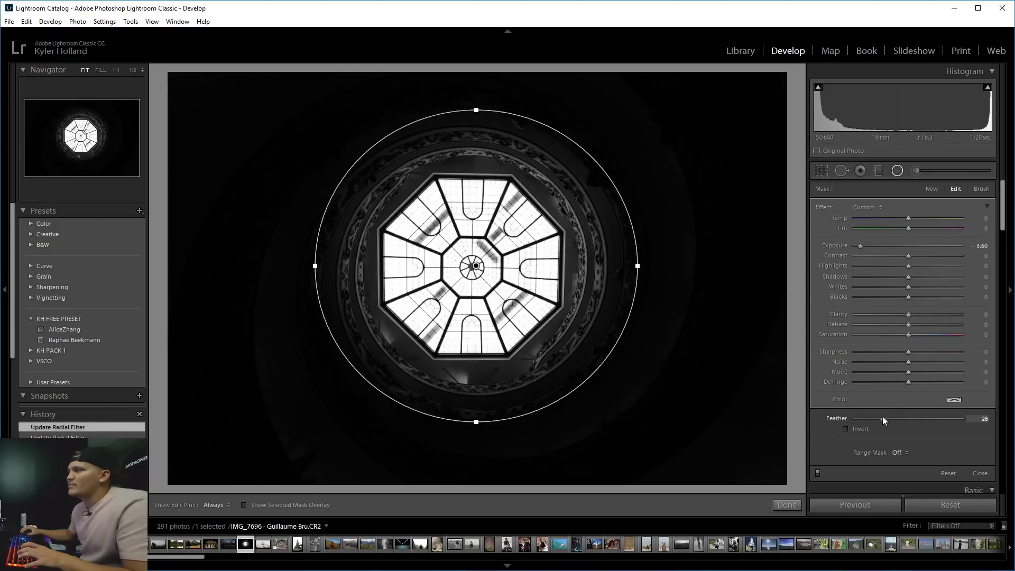
pyautogui.moveTo(883, 418); pyautogui.dragTo(966, 420)
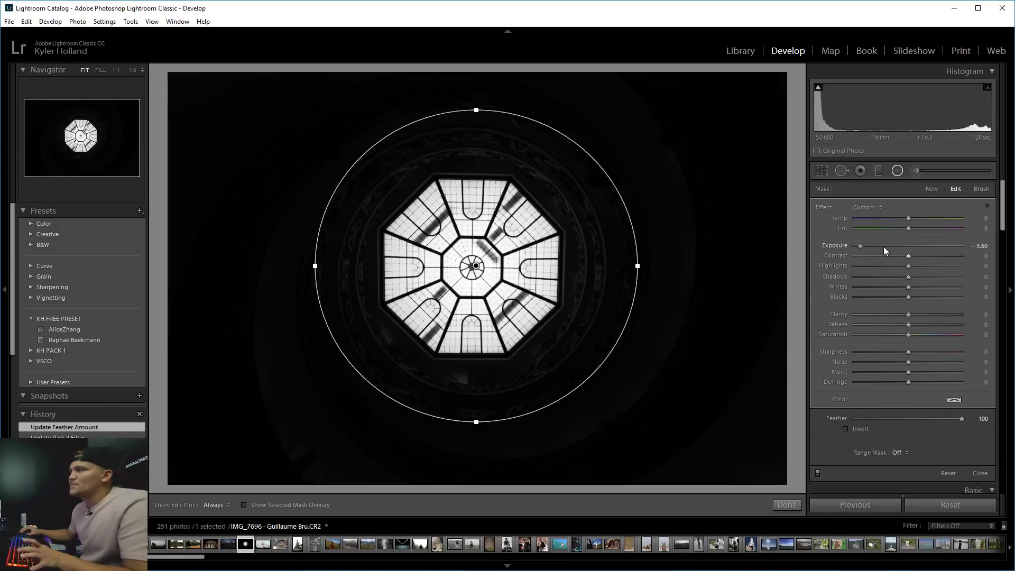
pyautogui.moveTo(884, 247)
pyautogui.mouseDown()
pyautogui.moveTo(909, 247)
pyautogui.moveTo(890, 246)
pyautogui.mouseUp()
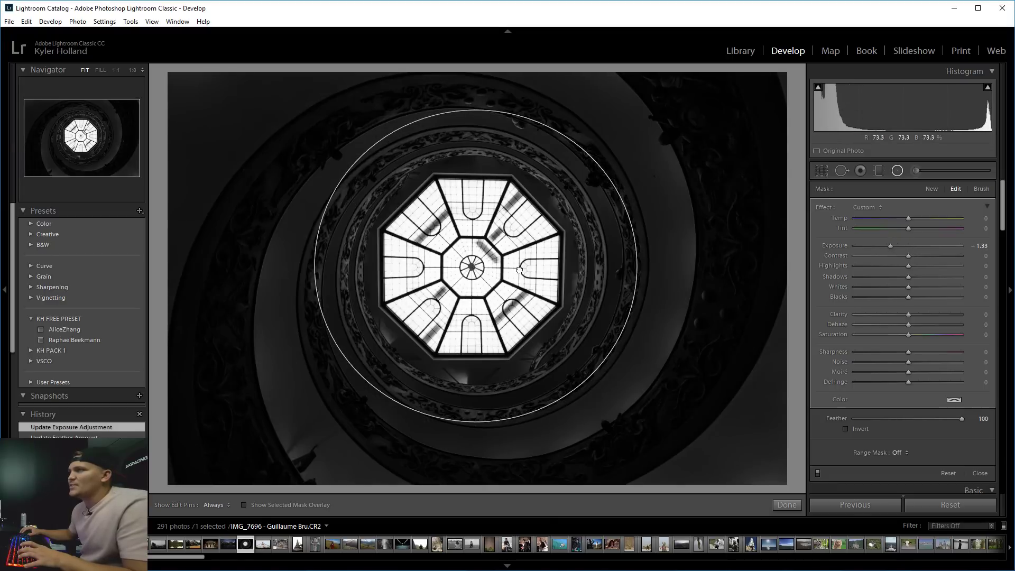
pyautogui.moveTo(519, 270); pyautogui.dragTo(512, 274)
# Widen and flatten the radial ellipse, set Exposure -1.61, Contrast -12, Highlights -26.
pyautogui.moveTo(631, 269); pyautogui.dragTo(803, 268)
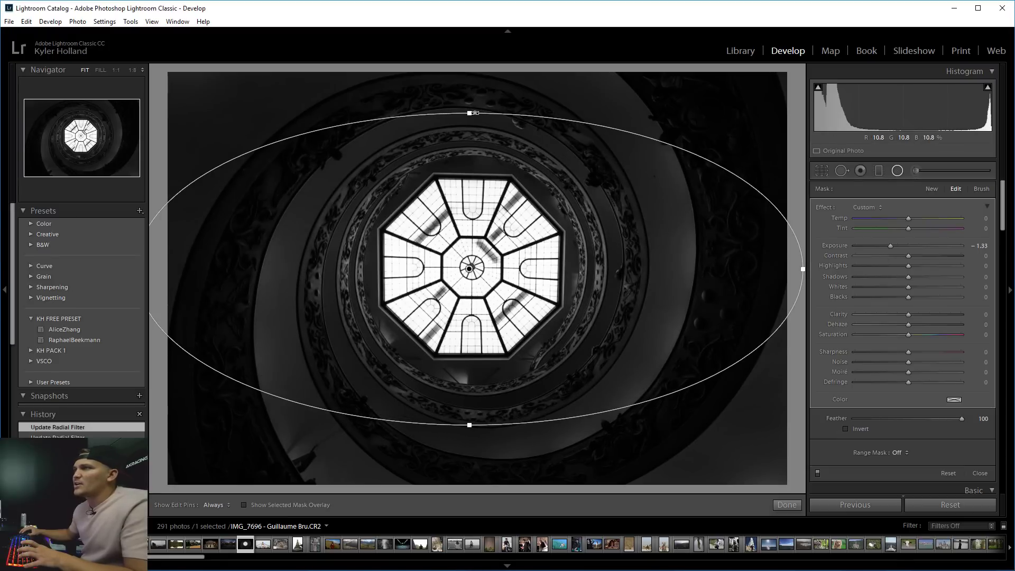
pyautogui.moveTo(475, 113)
pyautogui.mouseDown()
pyautogui.moveTo(474, 227)
pyautogui.moveTo(470, 128)
pyautogui.mouseUp()
pyautogui.moveTo(470, 264); pyautogui.dragTo(474, 261)
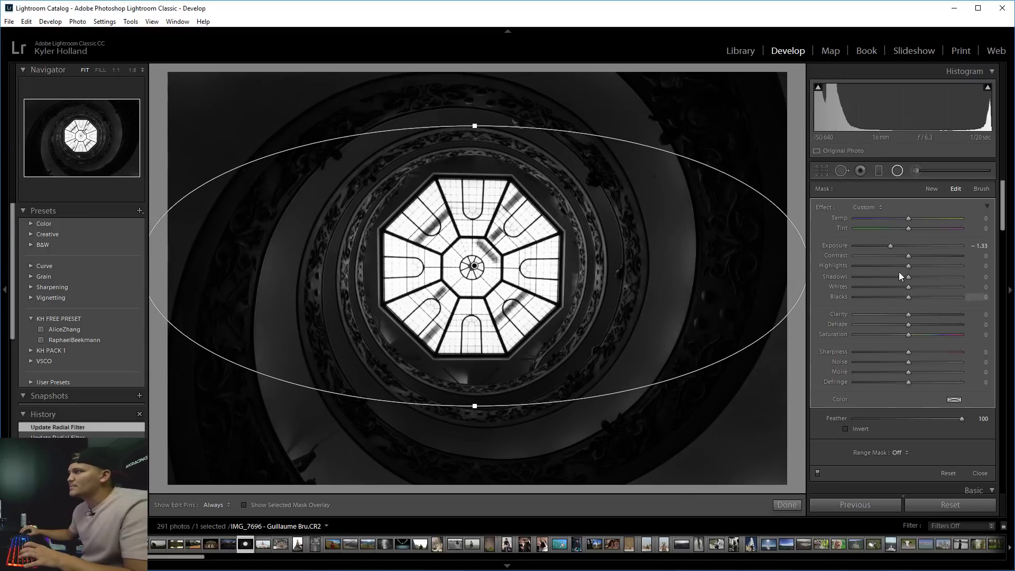
pyautogui.moveTo(892, 246)
pyautogui.mouseDown()
pyautogui.moveTo(869, 255)
pyautogui.moveTo(931, 255)
pyautogui.moveTo(880, 265)
pyautogui.moveTo(894, 265)
pyautogui.mouseUp()
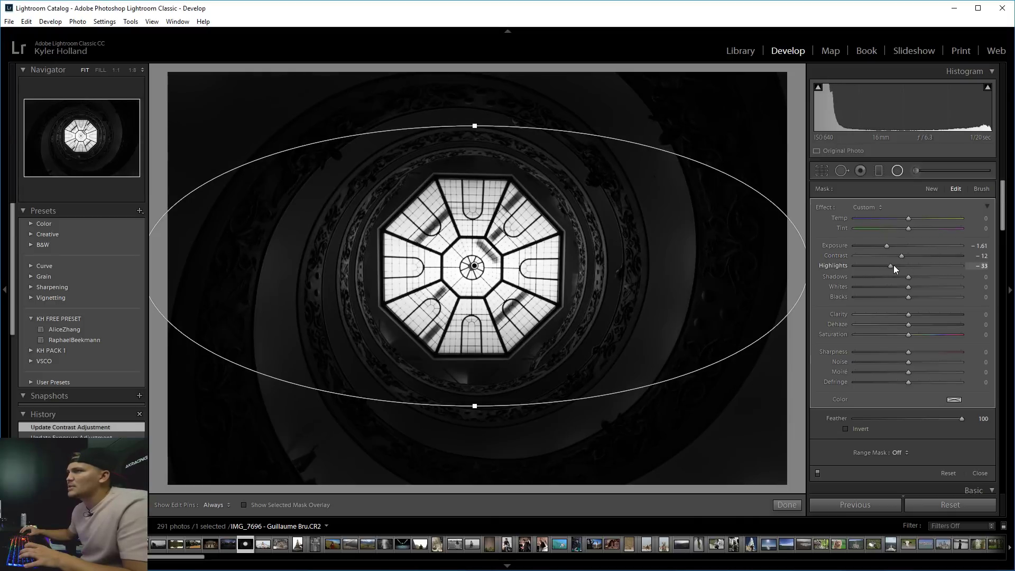
pyautogui.click(894, 172)
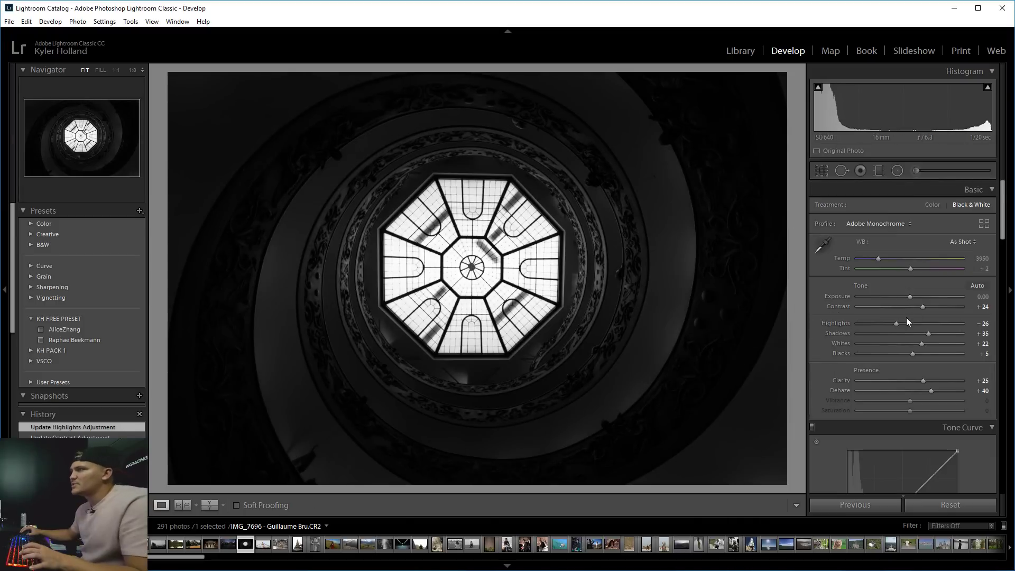
# Raise Basic Exposure to +0.71, stretch the ellipse taller, and lift Clarity to about +65.
pyautogui.moveTo(909, 296); pyautogui.dragTo(918, 296)
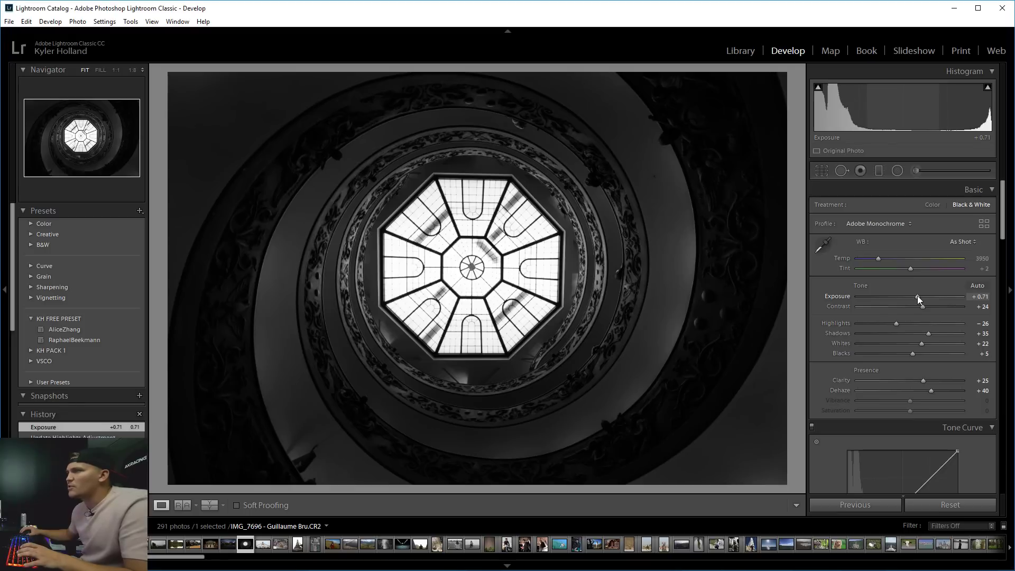
pyautogui.click(897, 170)
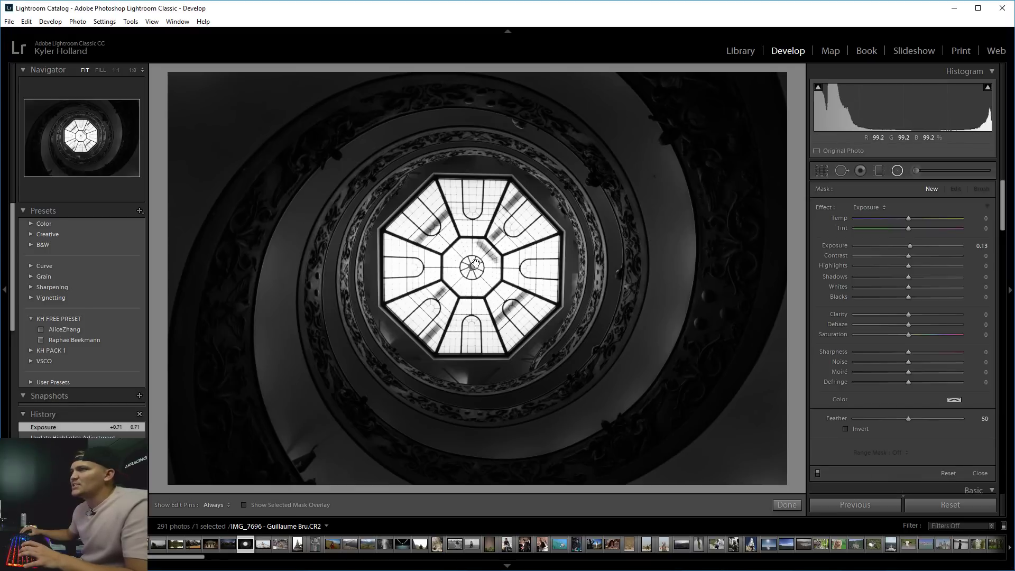
pyautogui.moveTo(474, 268); pyautogui.dragTo(806, 269)
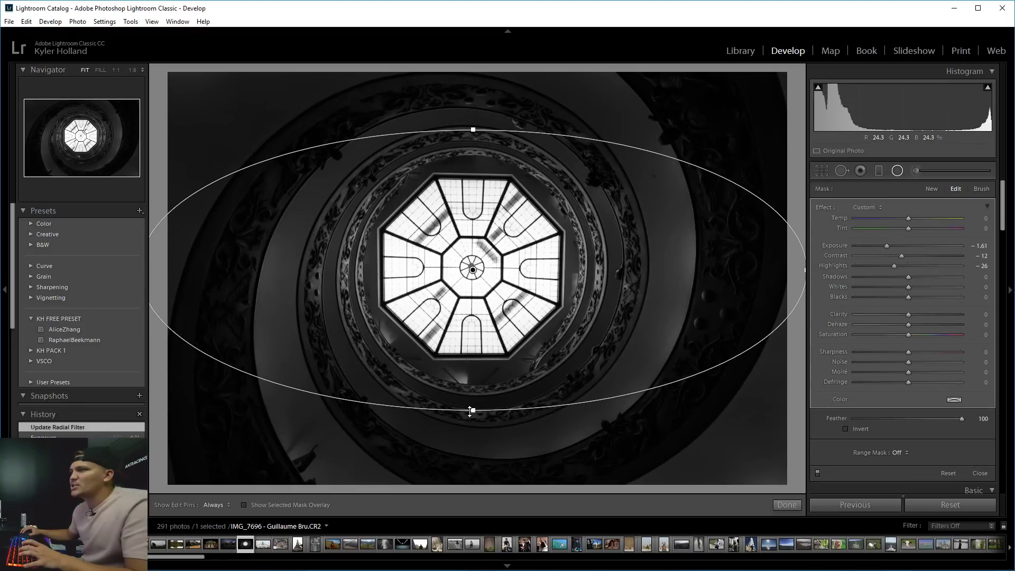
pyautogui.moveTo(471, 410); pyautogui.dragTo(473, 459)
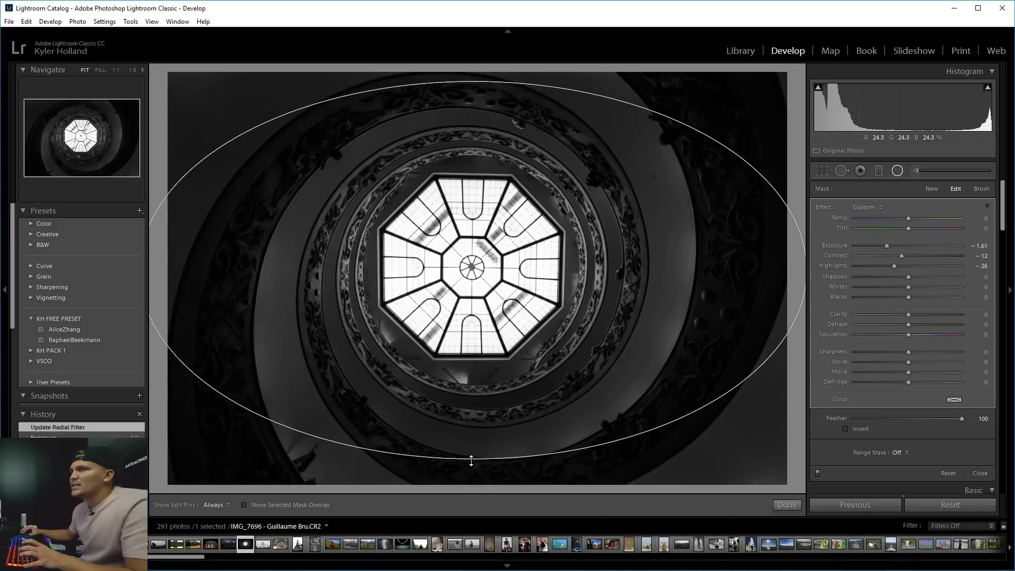
pyautogui.click(897, 171)
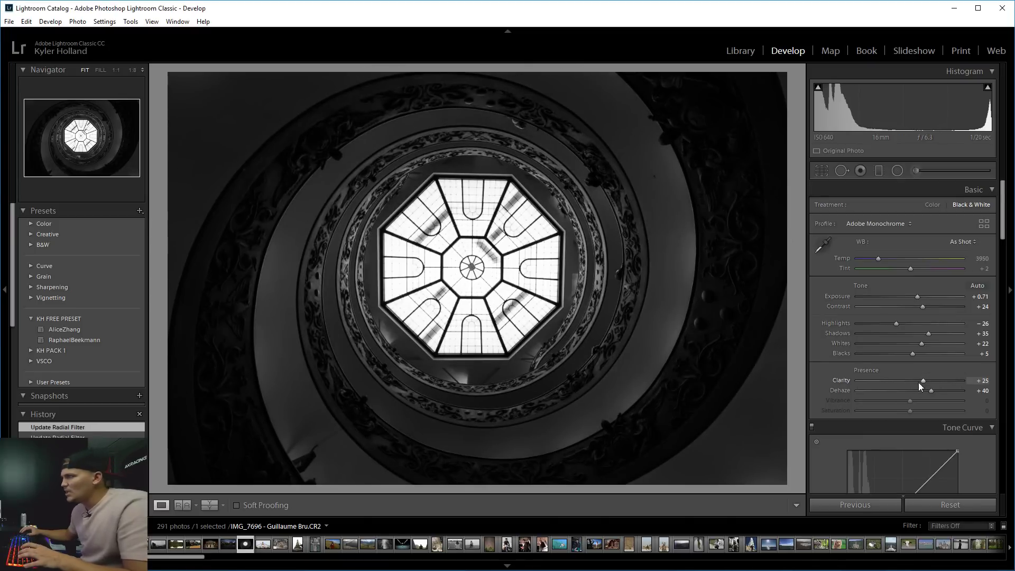
pyautogui.moveTo(924, 380); pyautogui.dragTo(945, 379)
# Add a slightly lowered midtone point to the Tone Curve and lift the black point a little.
pyautogui.scroll(-5, 945, 379)
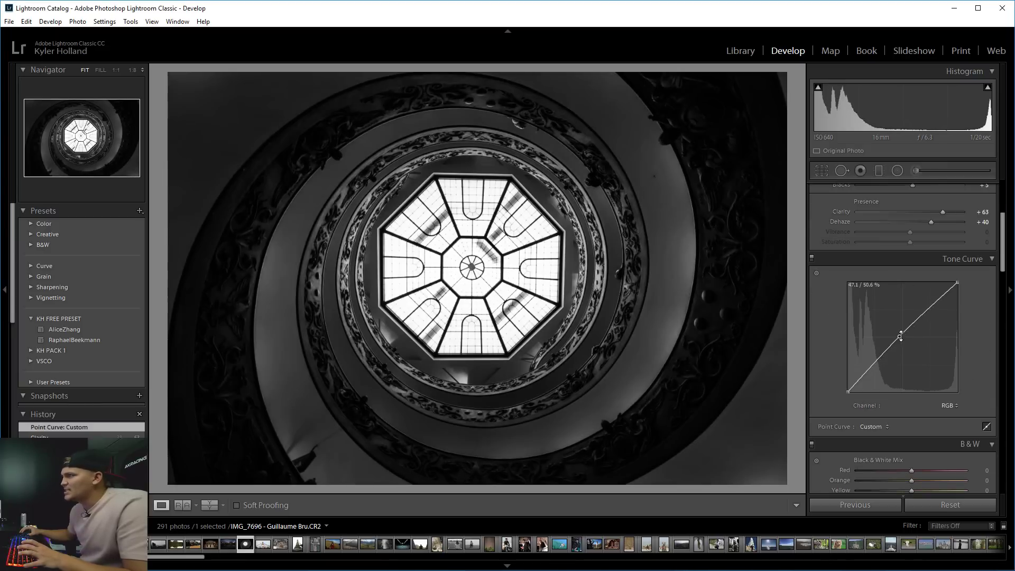
pyautogui.moveTo(905, 334); pyautogui.dragTo(908, 338)
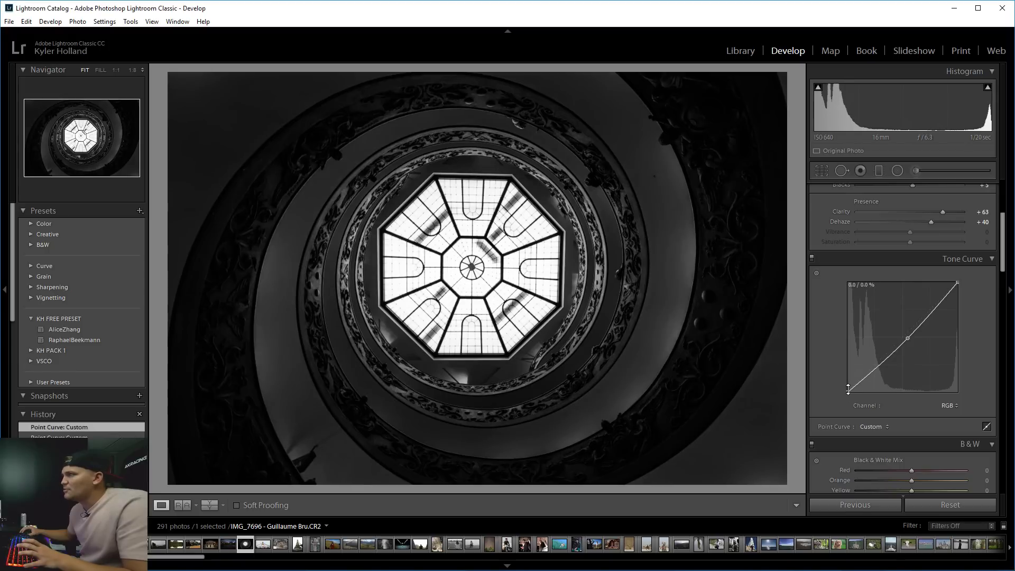
pyautogui.moveTo(848, 391)
pyautogui.mouseDown()
pyautogui.moveTo(846, 381)
pyautogui.moveTo(843, 388)
pyautogui.mouseUp()
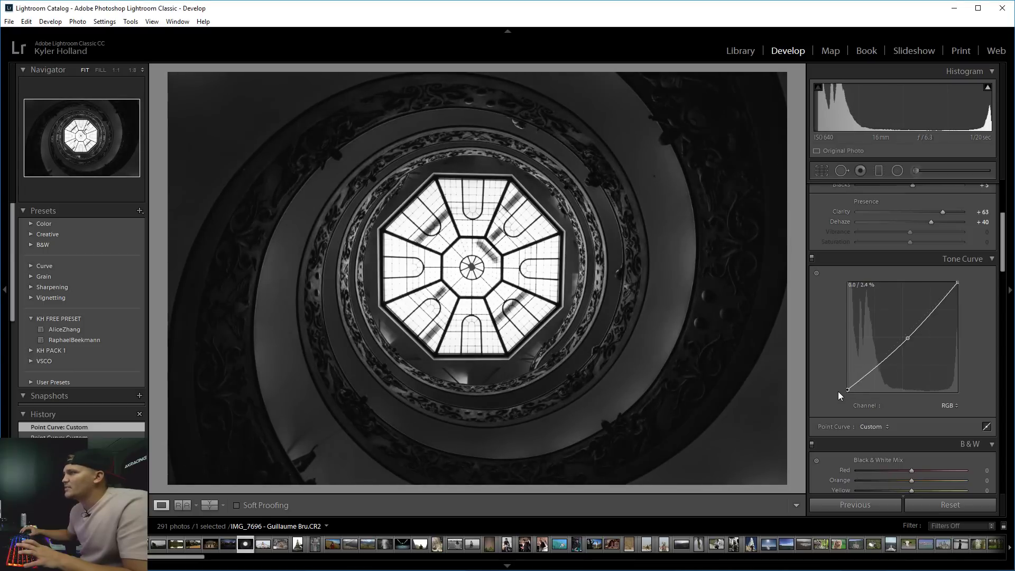
pyautogui.moveTo(839, 392)
pyautogui.mouseDown()
pyautogui.moveTo(843, 383)
pyautogui.moveTo(846, 409)
pyautogui.mouseUp()
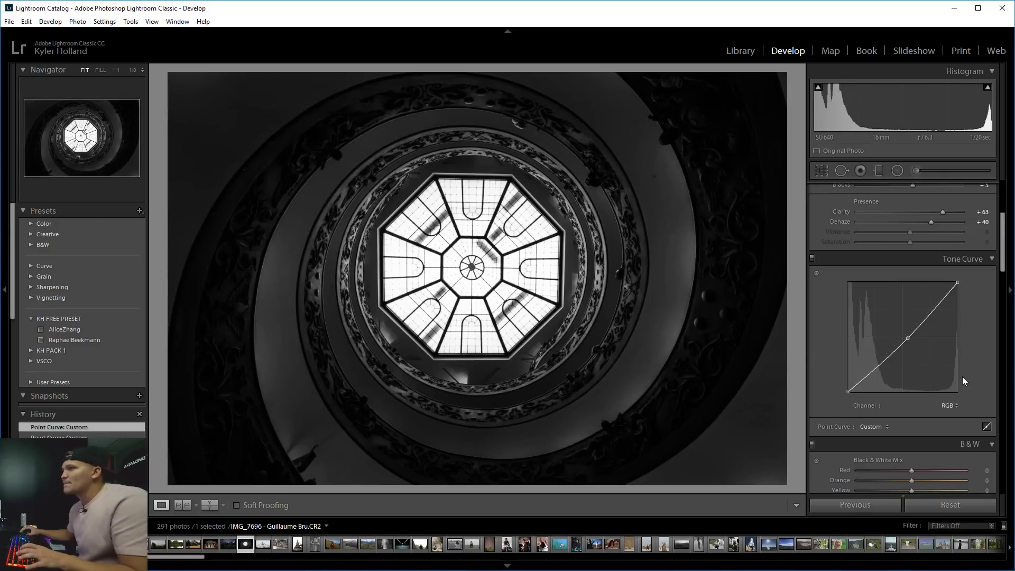
# Set the B&W Mix to Orange -20, Yellow -23 and Blue +28.
pyautogui.scroll(-2, 963, 376)
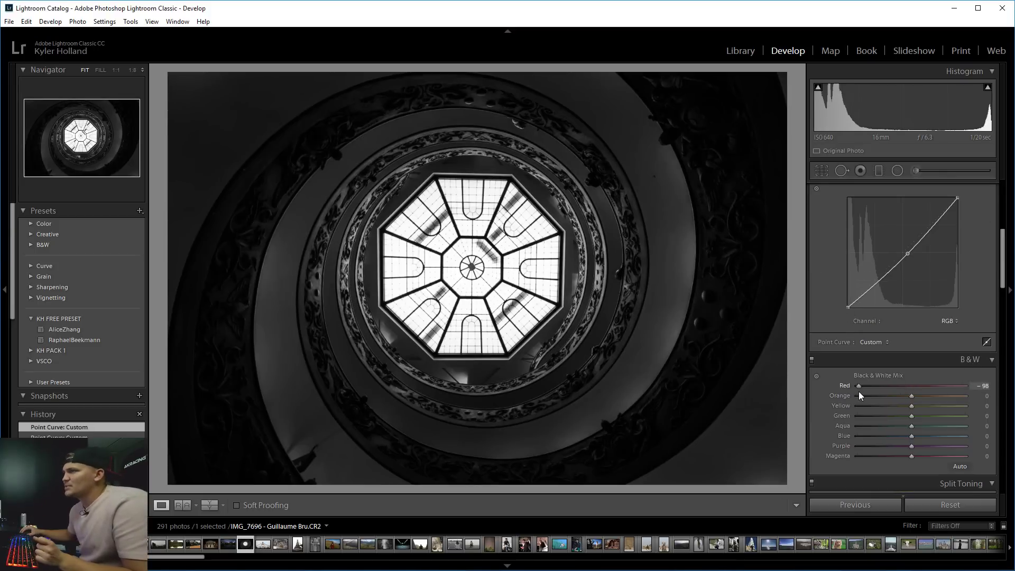
pyautogui.moveTo(913, 396)
pyautogui.mouseDown()
pyautogui.moveTo(864, 398)
pyautogui.moveTo(910, 401)
pyautogui.mouseUp()
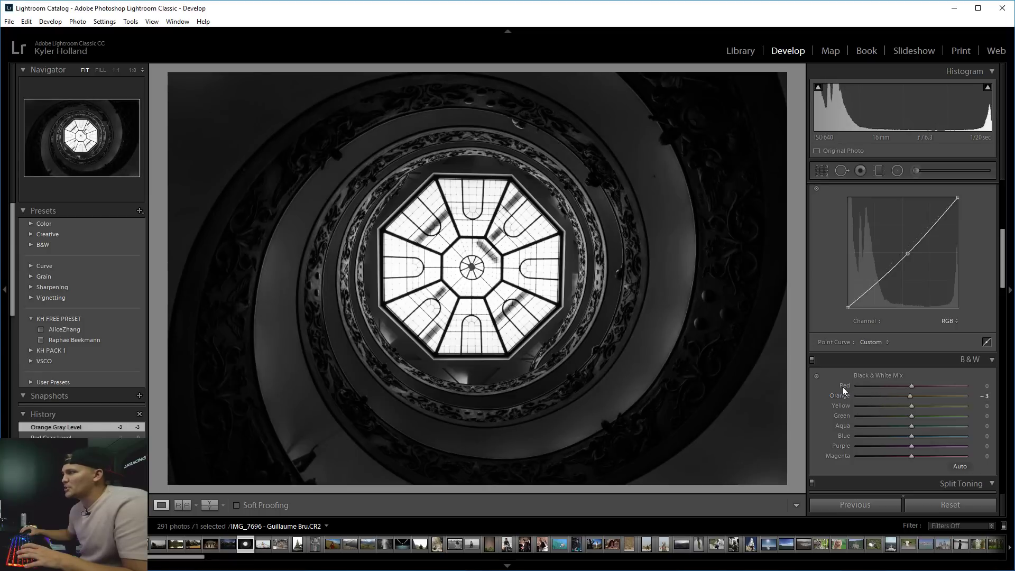
pyautogui.click(816, 376)
pyautogui.moveTo(677, 275); pyautogui.dragTo(677, 301)
pyautogui.moveTo(590, 286)
pyautogui.mouseDown()
pyautogui.moveTo(589, 304)
pyautogui.moveTo(590, 275)
pyautogui.mouseUp()
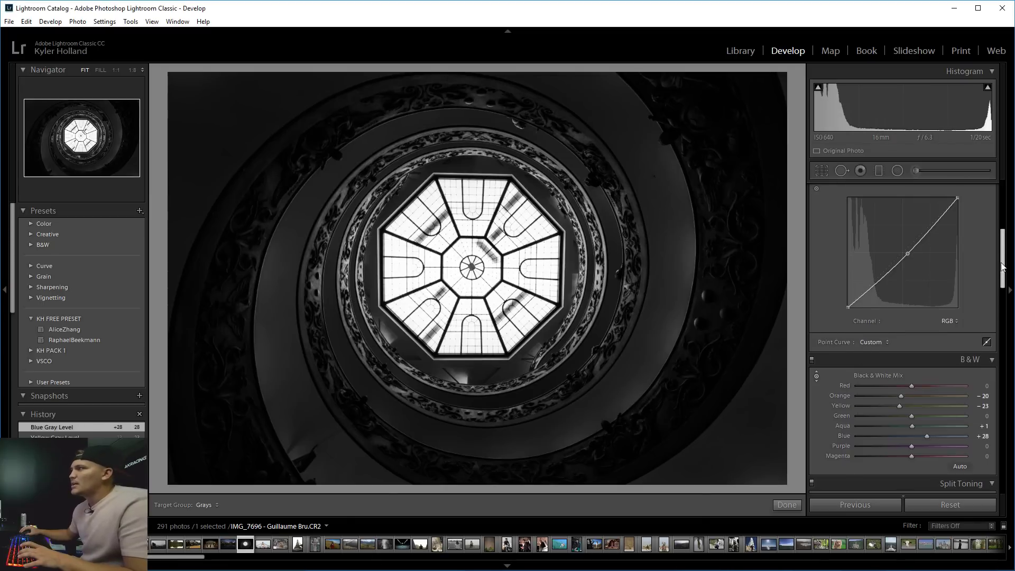
pyautogui.moveTo(1003, 267); pyautogui.dragTo(1003, 304)
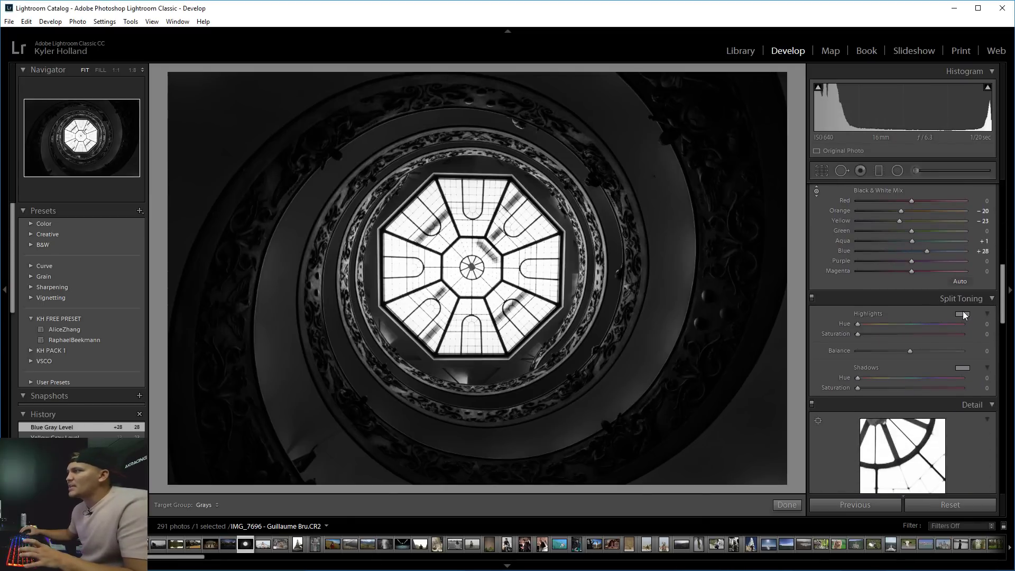
# Try Split Toning with green highlights, red shadows at hue 13, and Balance +100.
pyautogui.click(963, 316)
pyautogui.moveTo(888, 333)
pyautogui.mouseDown()
pyautogui.moveTo(807, 316)
pyautogui.moveTo(837, 350)
pyautogui.moveTo(799, 313)
pyautogui.moveTo(830, 305)
pyautogui.moveTo(867, 313)
pyautogui.moveTo(773, 323)
pyautogui.moveTo(813, 314)
pyautogui.mouseUp()
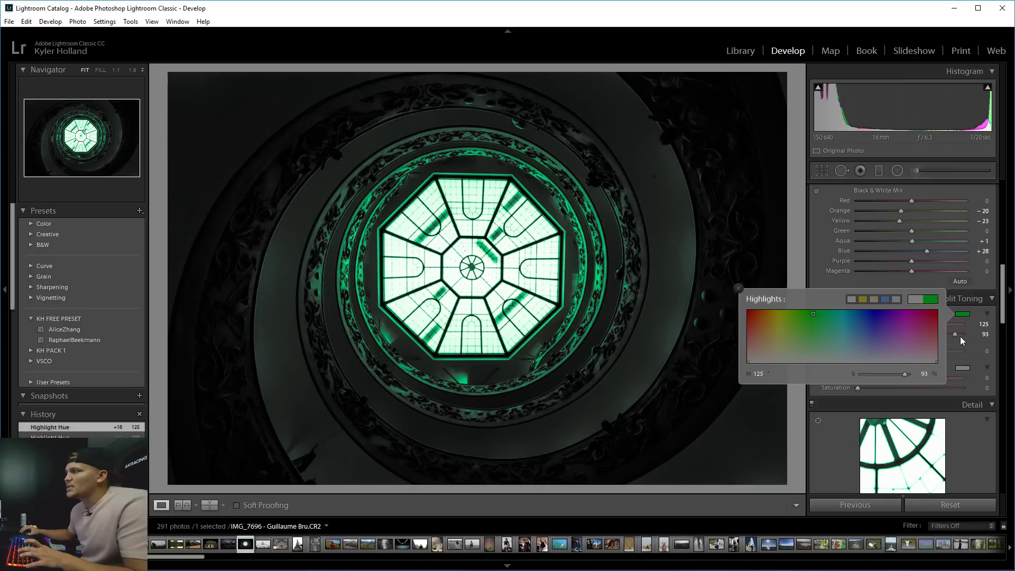
pyautogui.click(974, 344)
pyautogui.click(963, 368)
pyautogui.click(752, 363)
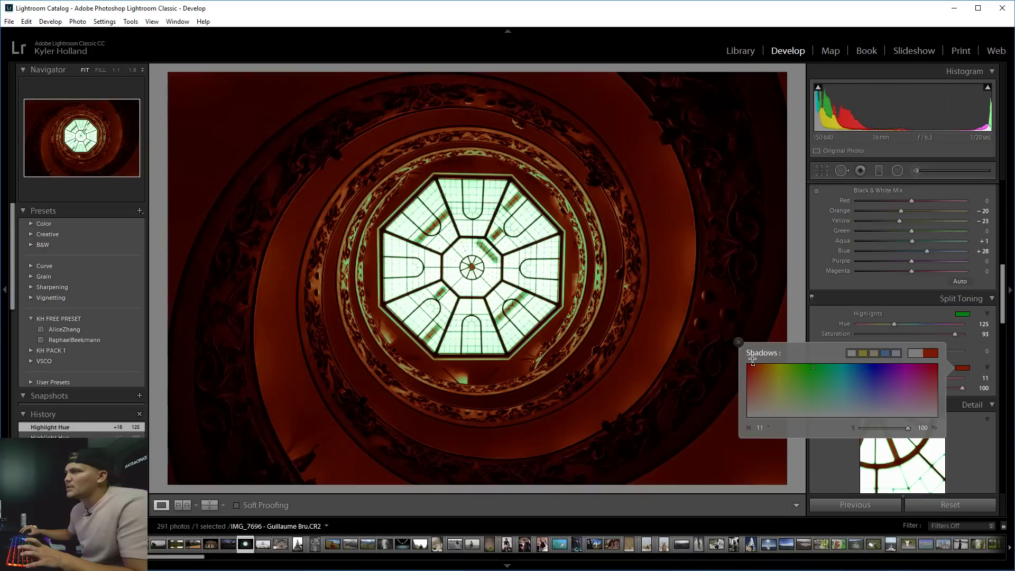
pyautogui.moveTo(753, 359); pyautogui.dragTo(754, 360)
pyautogui.click(976, 353)
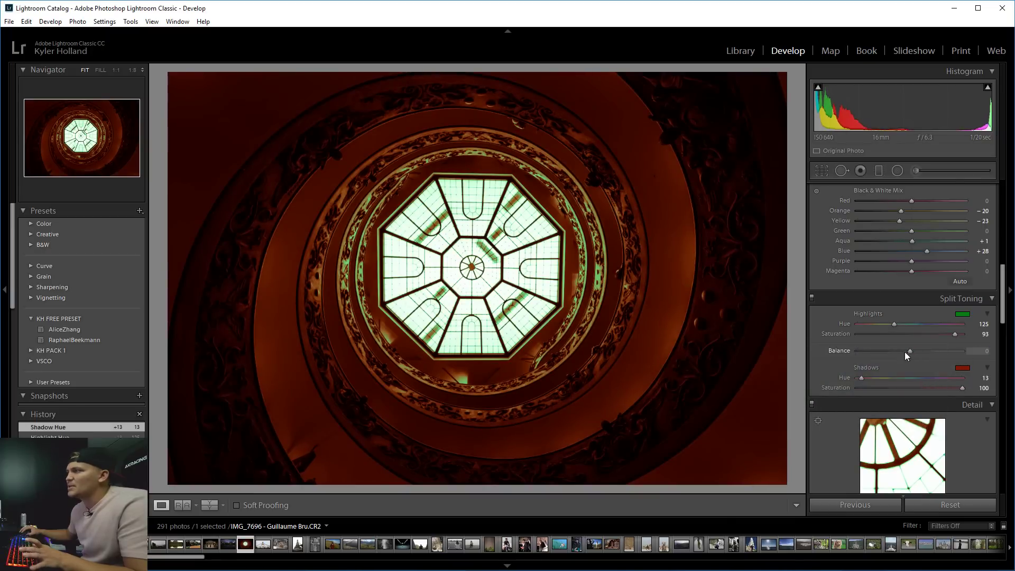
pyautogui.moveTo(905, 352); pyautogui.dragTo(985, 356)
# After a close-up check, set Split Toning Highlights and Shadows Saturation both to 0.
pyautogui.click(575, 327)
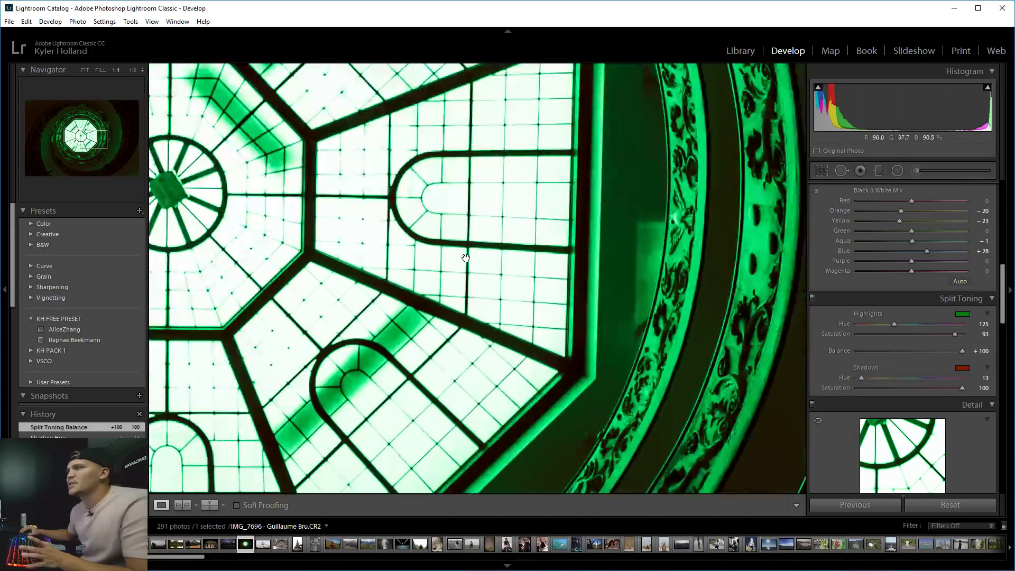
pyautogui.click(470, 257)
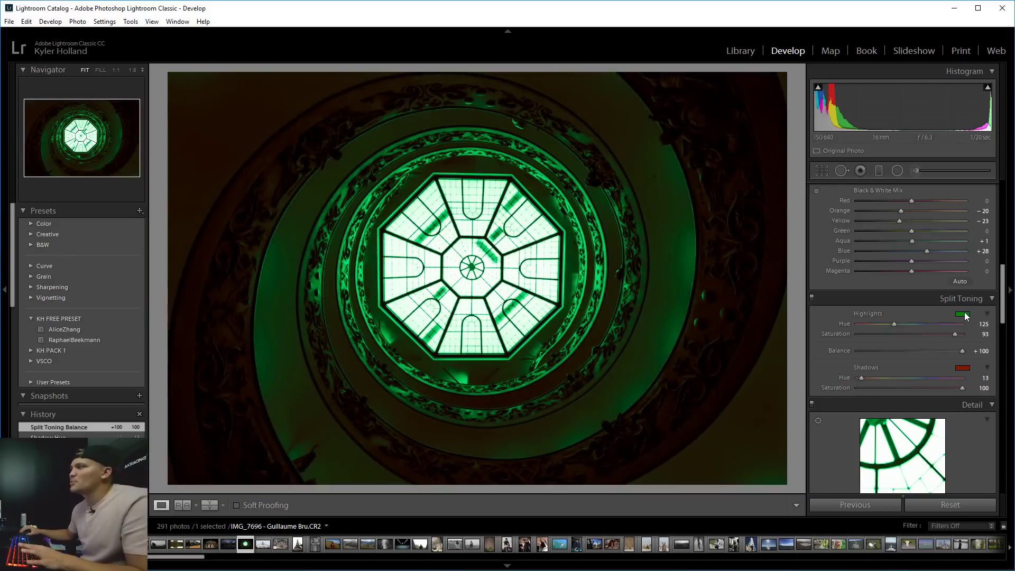
pyautogui.moveTo(954, 335); pyautogui.dragTo(721, 336)
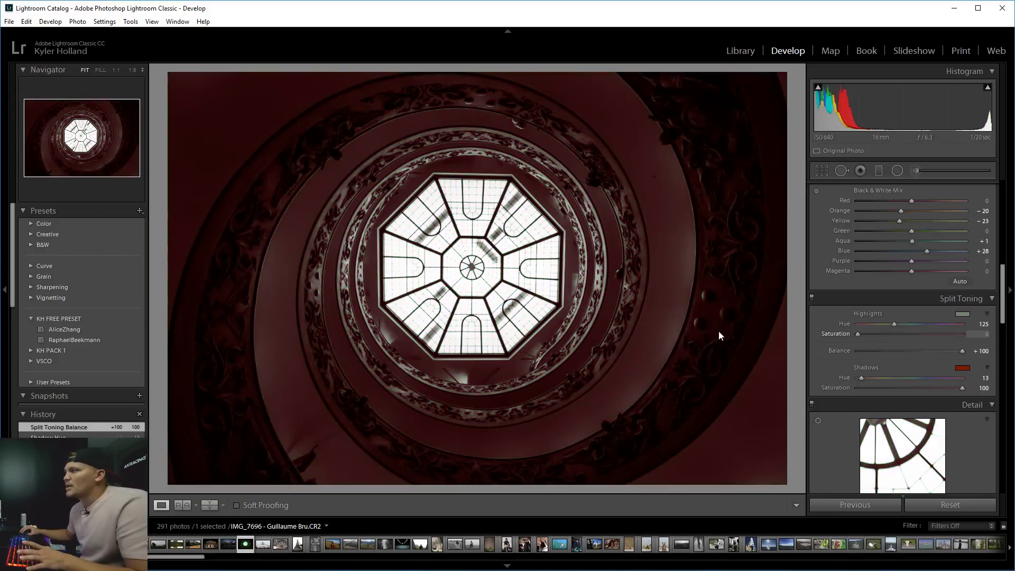
pyautogui.moveTo(880, 388); pyautogui.dragTo(786, 396)
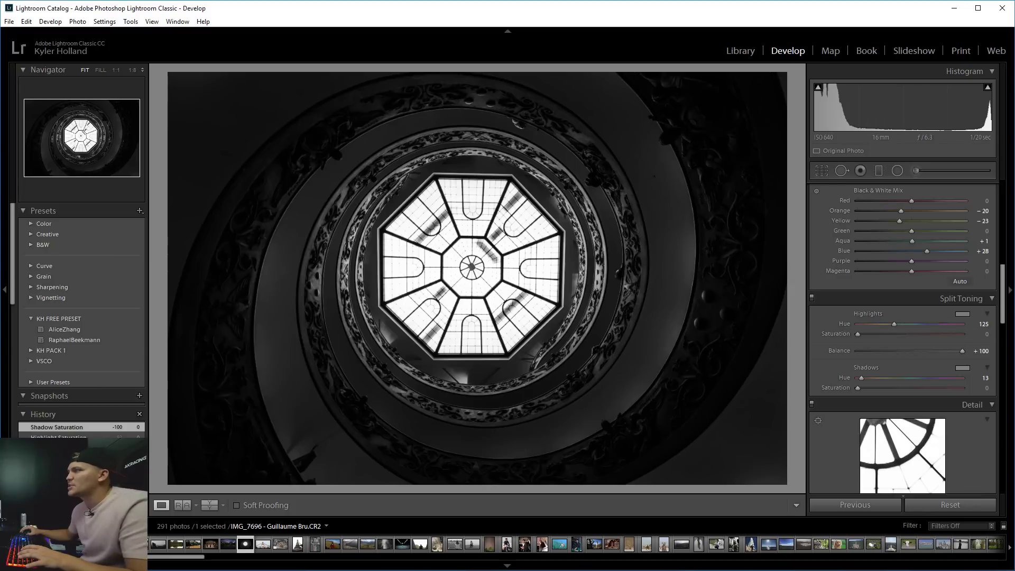
pyautogui.moveTo(1003, 276); pyautogui.dragTo(1003, 442)
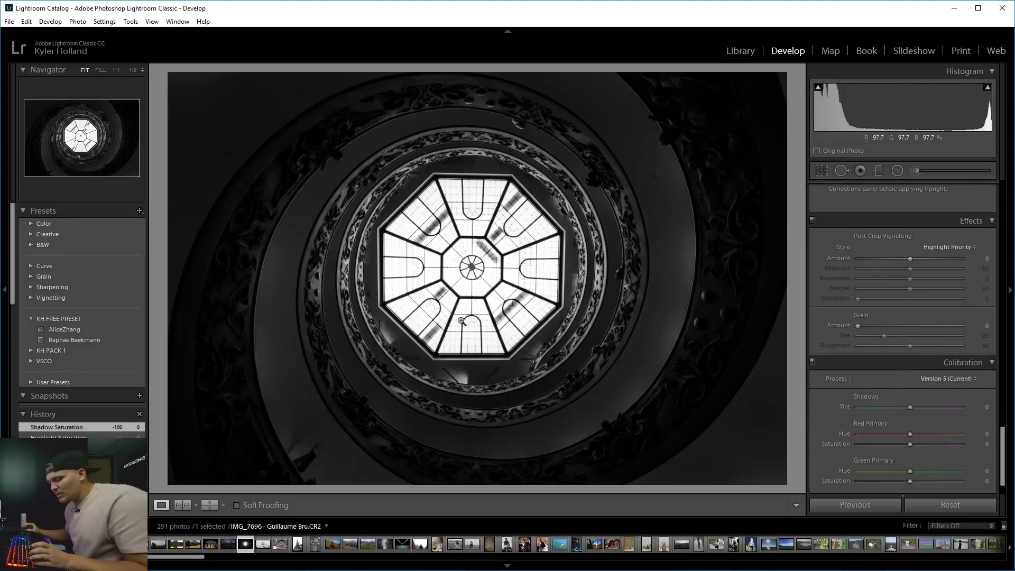
# Move the darkening radial ellipse slightly lower over the staircase.
pyautogui.click(897, 170)
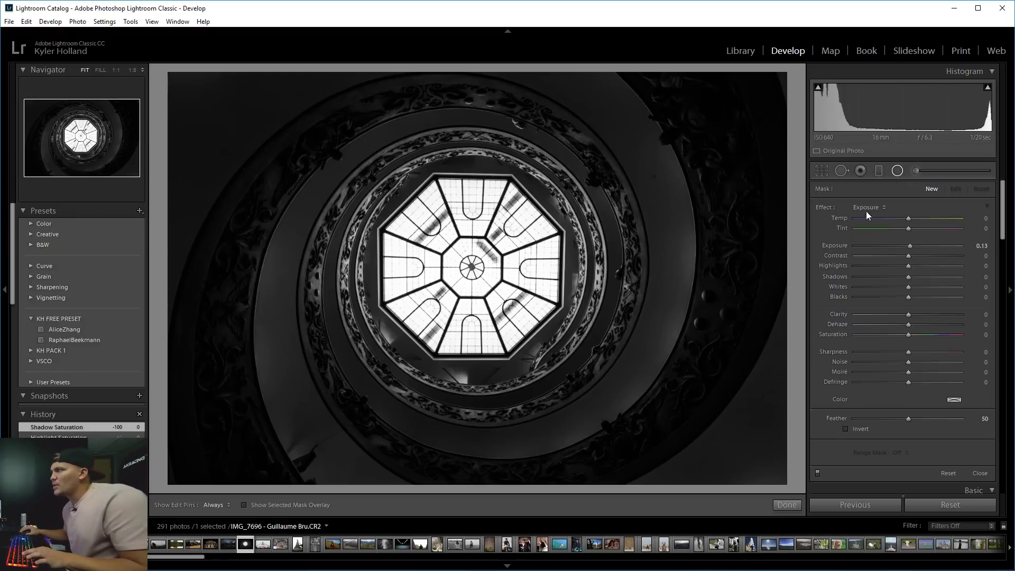
pyautogui.click(473, 270)
pyautogui.moveTo(474, 272); pyautogui.dragTo(476, 277)
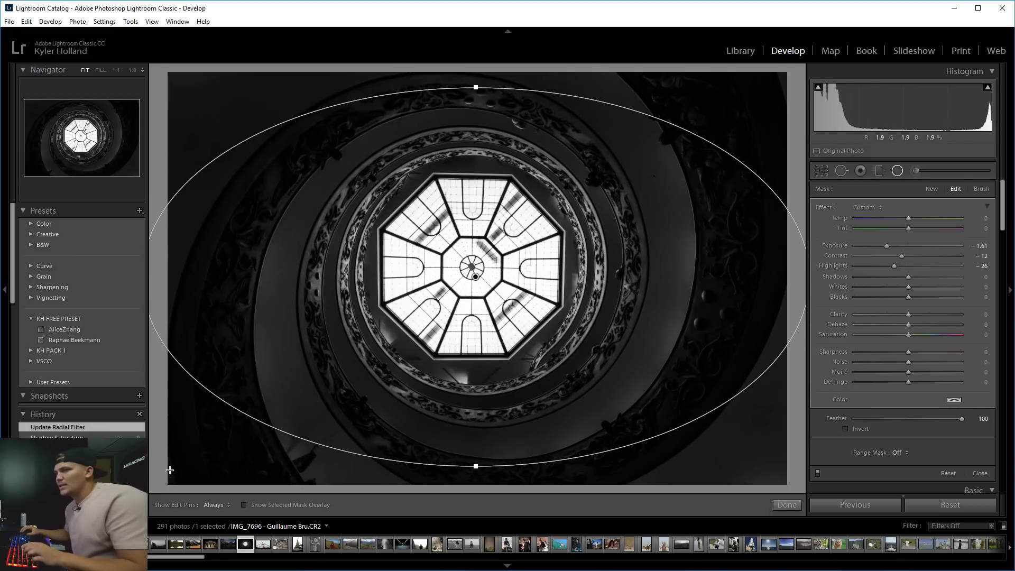
# Create a preset named after the photo's submitter in KH FREE PRESET, including Radial Filters.
pyautogui.click(140, 210)
pyautogui.click(183, 224)
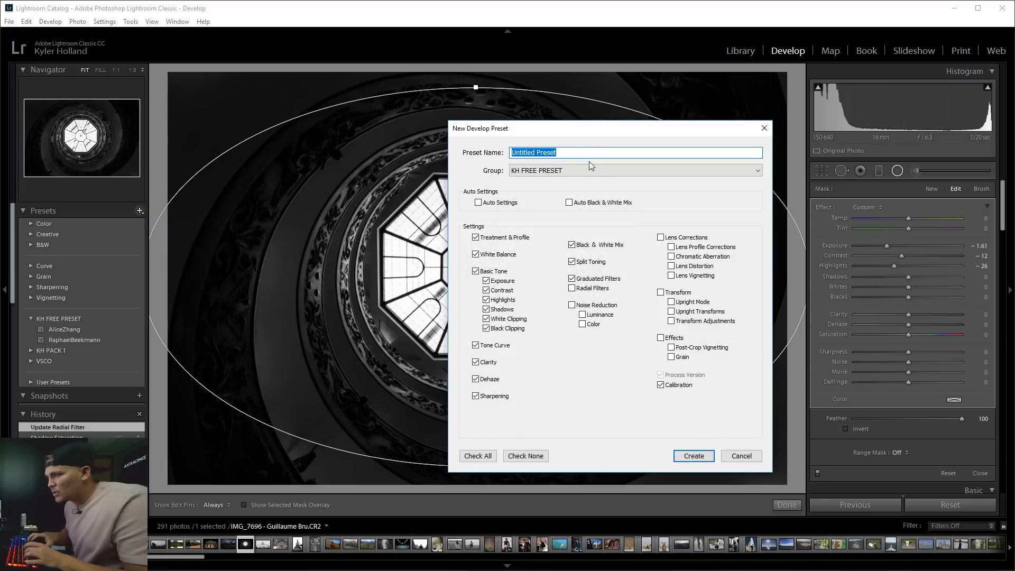
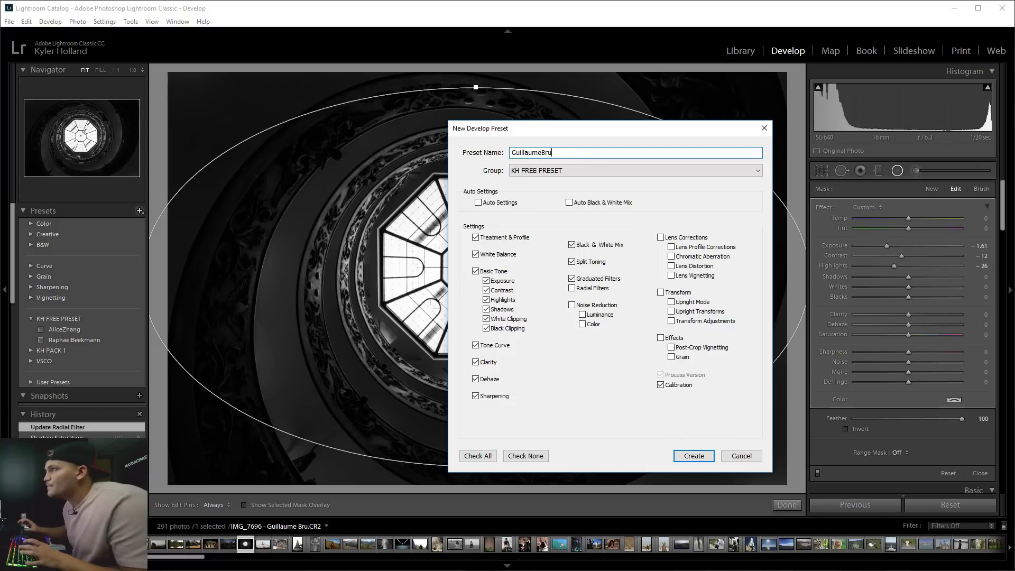
pyautogui.click(578, 290)
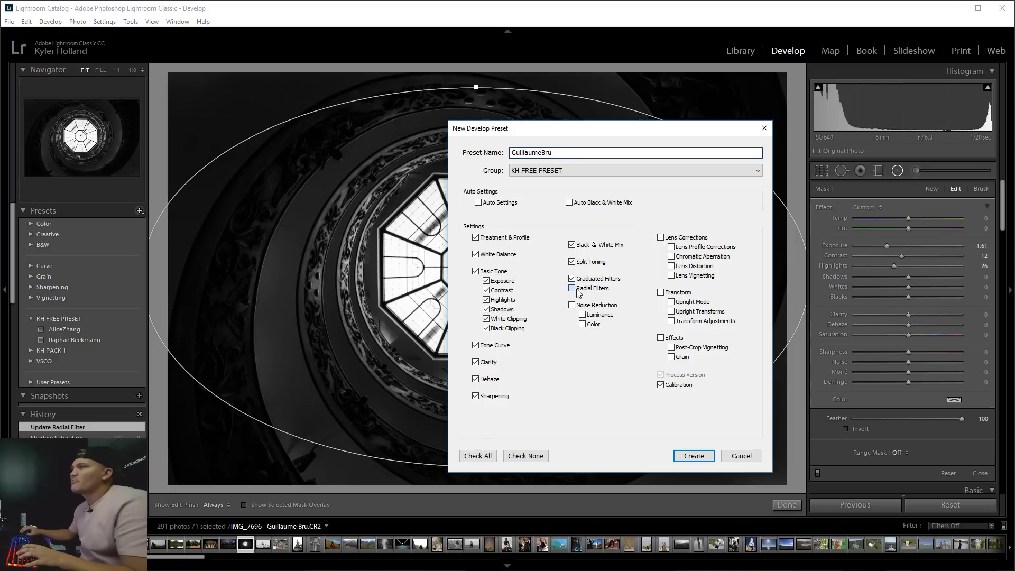
pyautogui.click(693, 457)
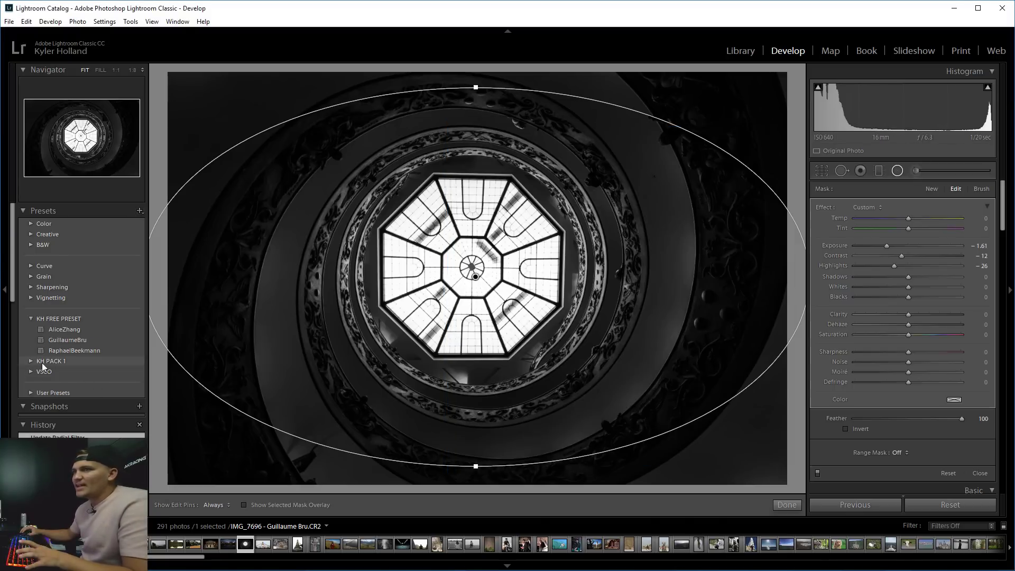
# Browse the Library grid photos until reaching the fairy-lights portrait DSC_7385.
pyautogui.press('g')
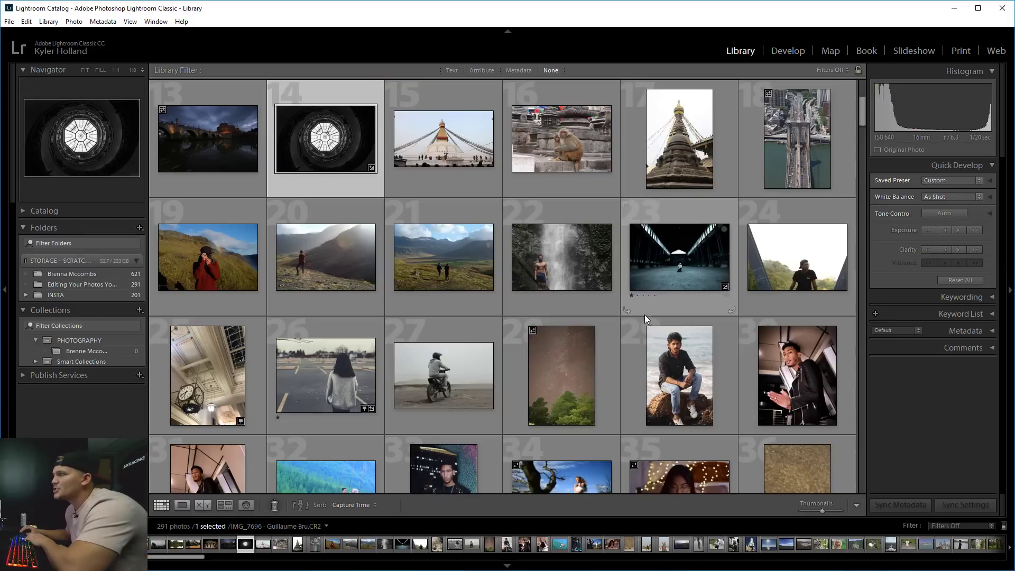
pyautogui.doubleClick(443, 365)
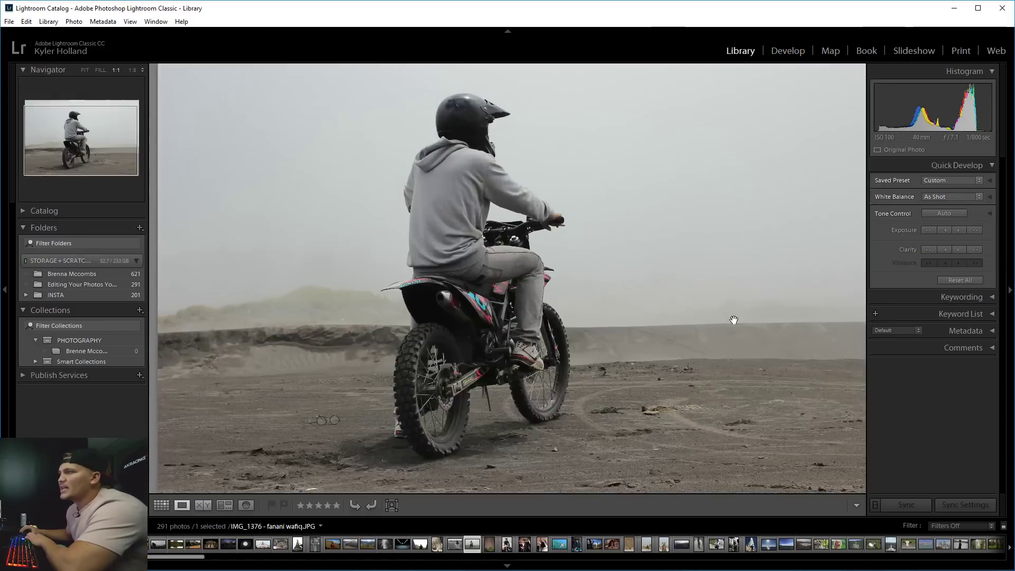
pyautogui.press('Left')
pyautogui.click(570, 310)
pyautogui.press('Right')
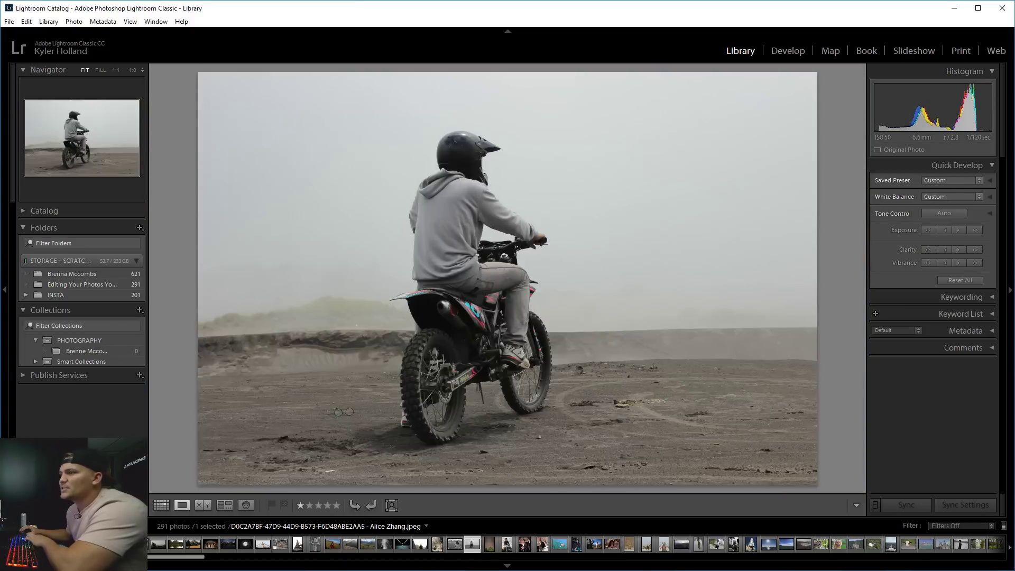
pyautogui.press('Right')
pyautogui.press('Left')
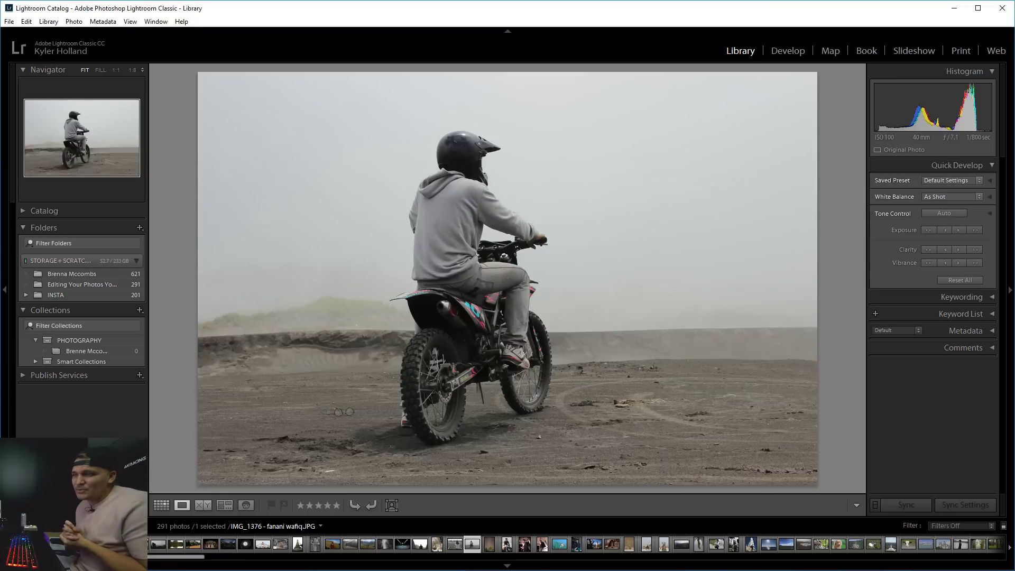
pyautogui.press('Right')
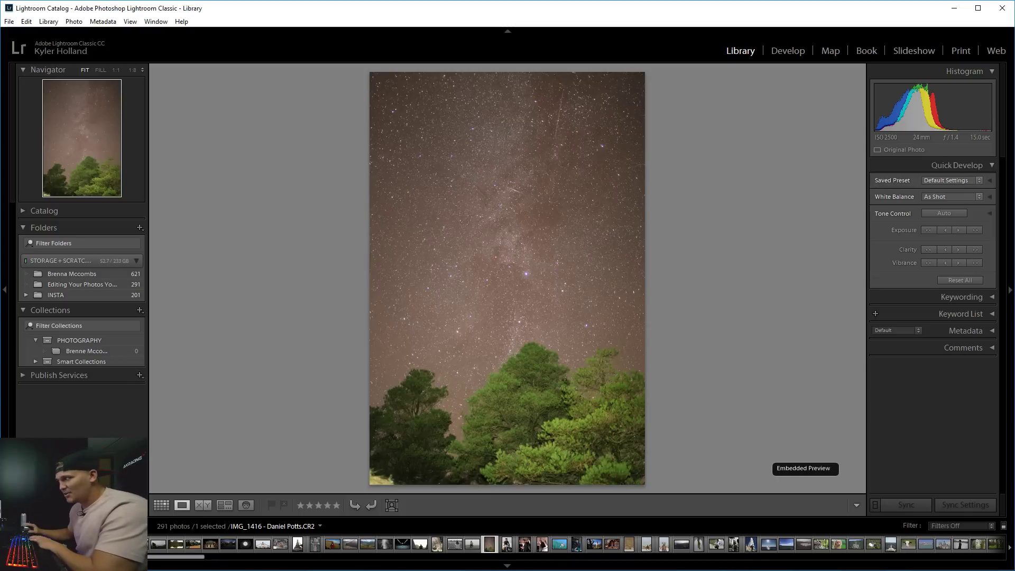
pyautogui.press('Right')
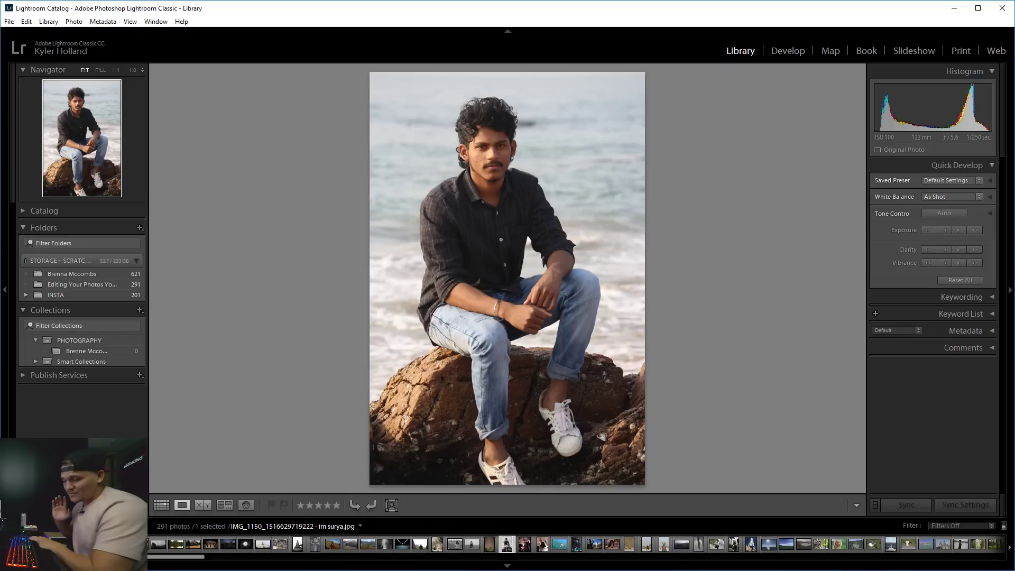
pyautogui.press('Right')
pyautogui.press('Right')
pyautogui.press('Right')
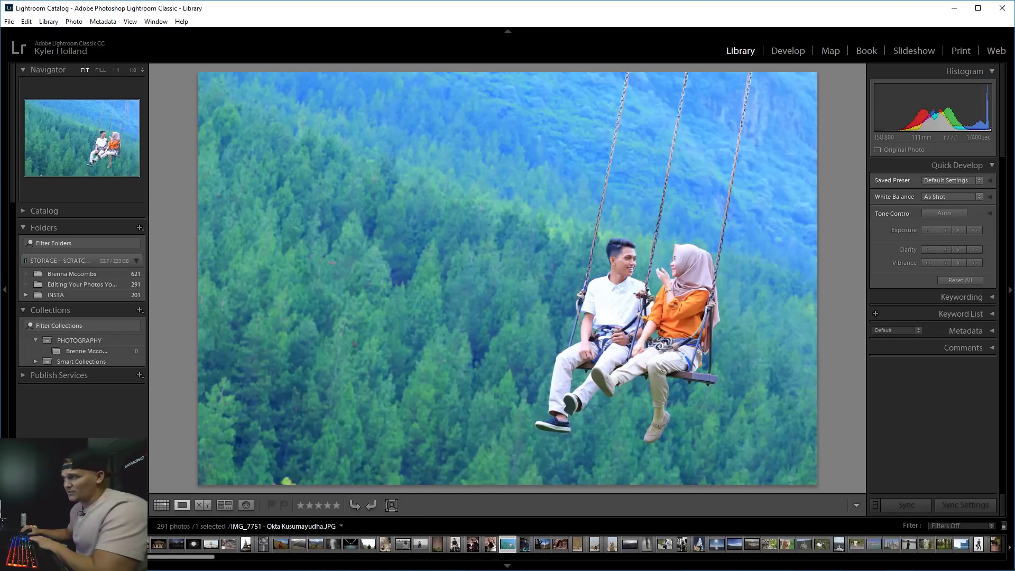
pyautogui.press('Right')
pyautogui.press('Right')
pyautogui.press('Left')
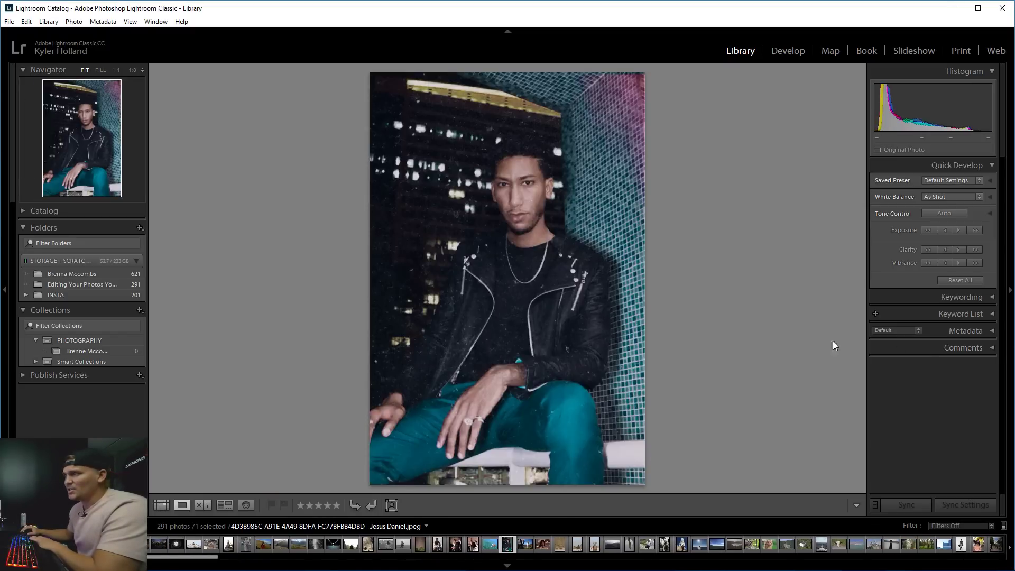
pyautogui.press('Right')
pyautogui.press('Right')
pyautogui.press('Right')
pyautogui.press('Left')
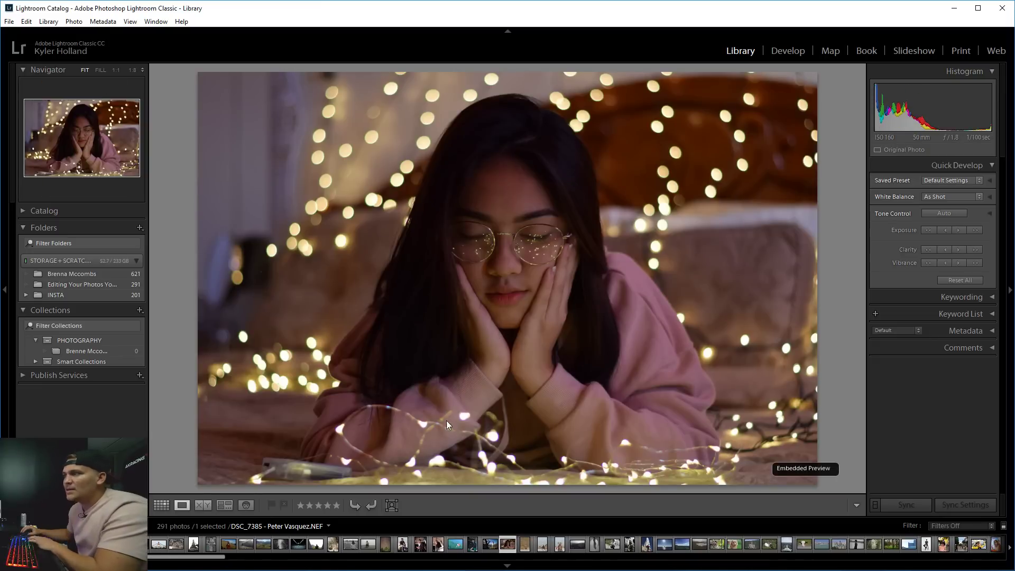
# Zoom in to check the lower area, the glasses and the bokeh lights.
pyautogui.click(447, 425)
pyautogui.click(550, 288)
pyautogui.click(544, 229)
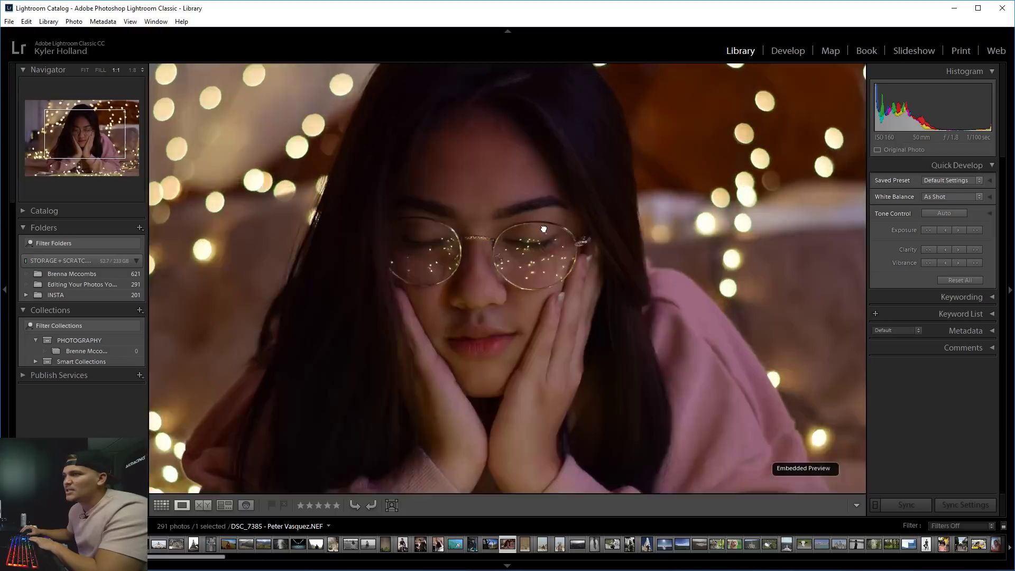
pyautogui.click(615, 177)
pyautogui.click(665, 167)
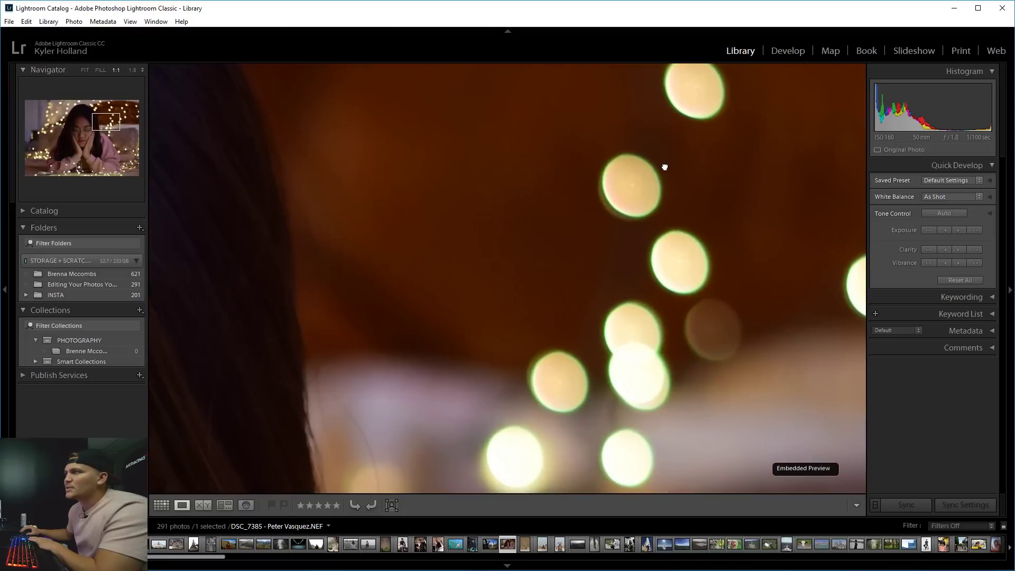
pyautogui.click(665, 167)
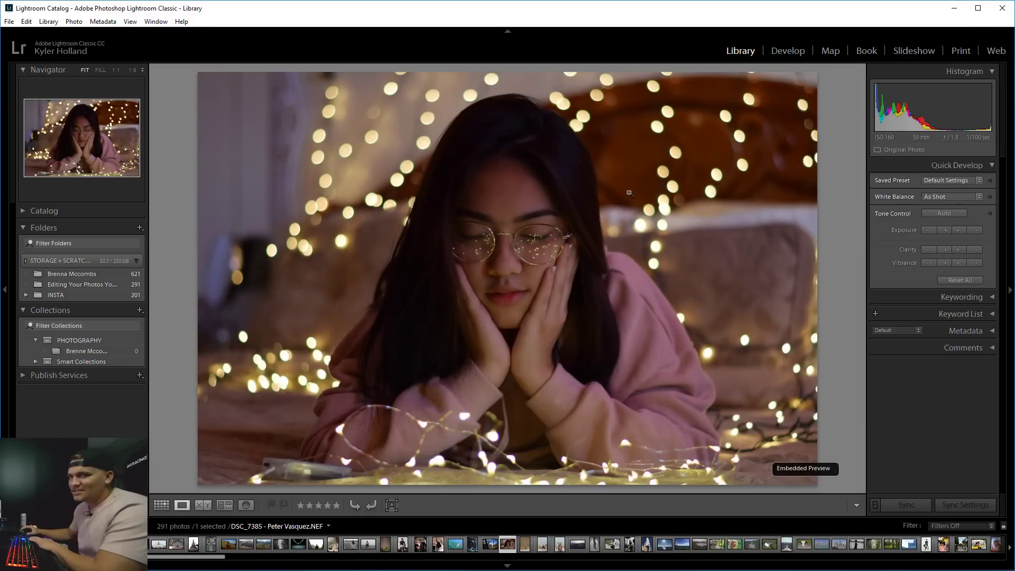
# Open the portrait in Develop and set HSL Yellow hue -100 and Orange hue -8.
pyautogui.click(793, 51)
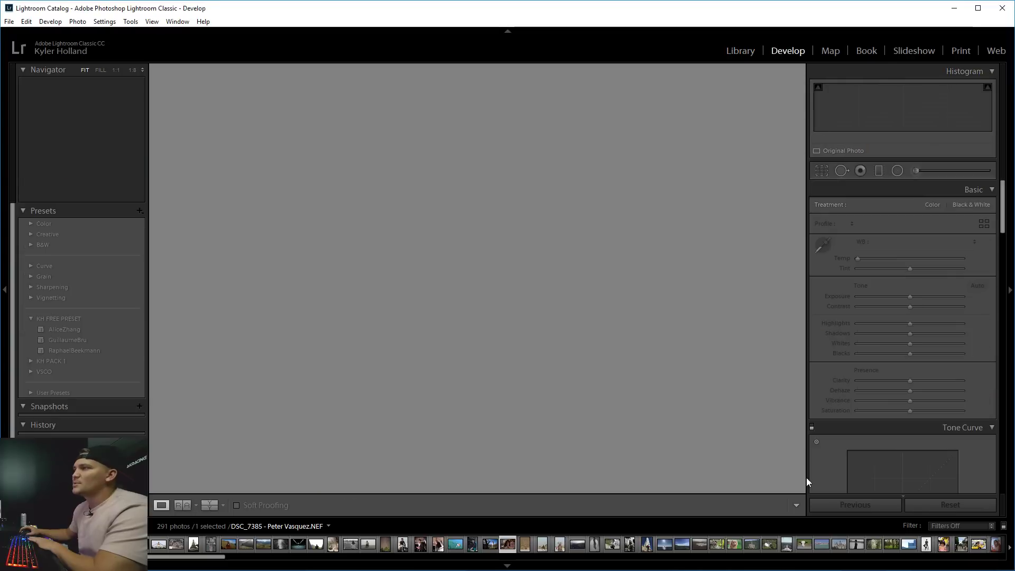
pyautogui.scroll(-5, 850, 428)
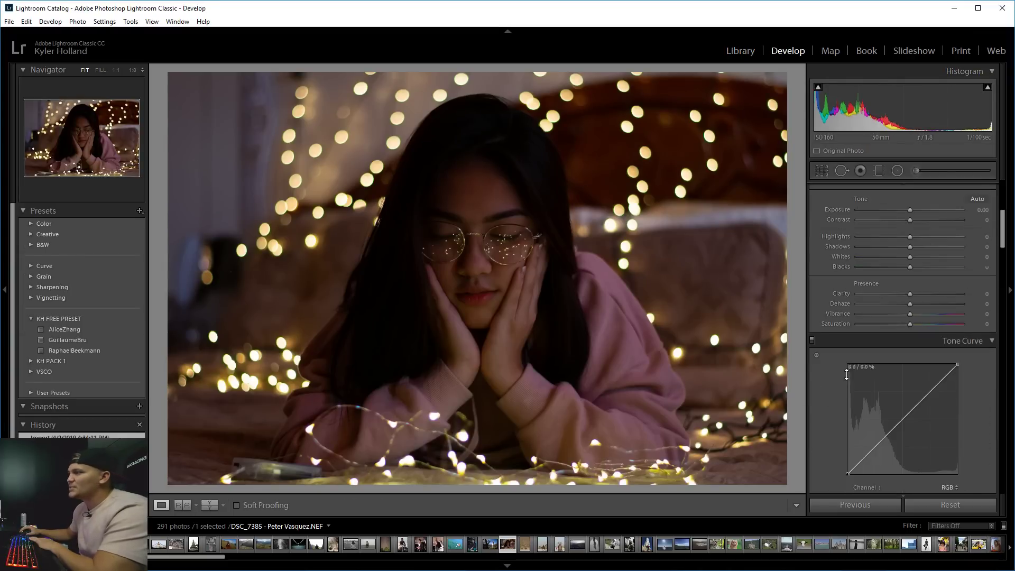
pyautogui.scroll(-1, 1005, 238)
pyautogui.moveTo(1005, 238); pyautogui.dragTo(1004, 287)
pyautogui.moveTo(911, 276); pyautogui.dragTo(967, 276)
pyautogui.moveTo(891, 276); pyautogui.dragTo(497, 276)
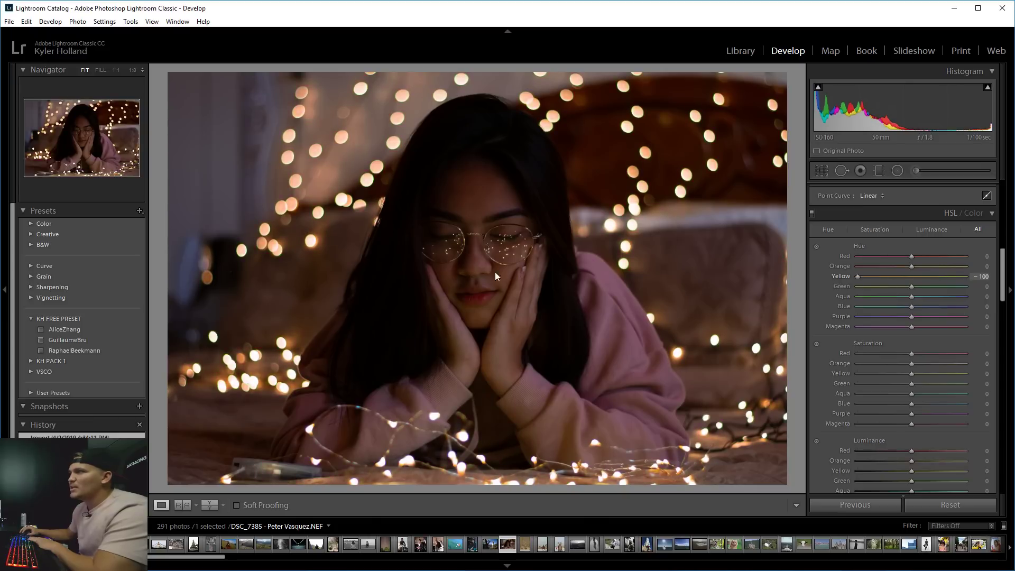
pyautogui.moveTo(858, 276); pyautogui.dragTo(812, 272)
pyautogui.moveTo(909, 269); pyautogui.dragTo(912, 297)
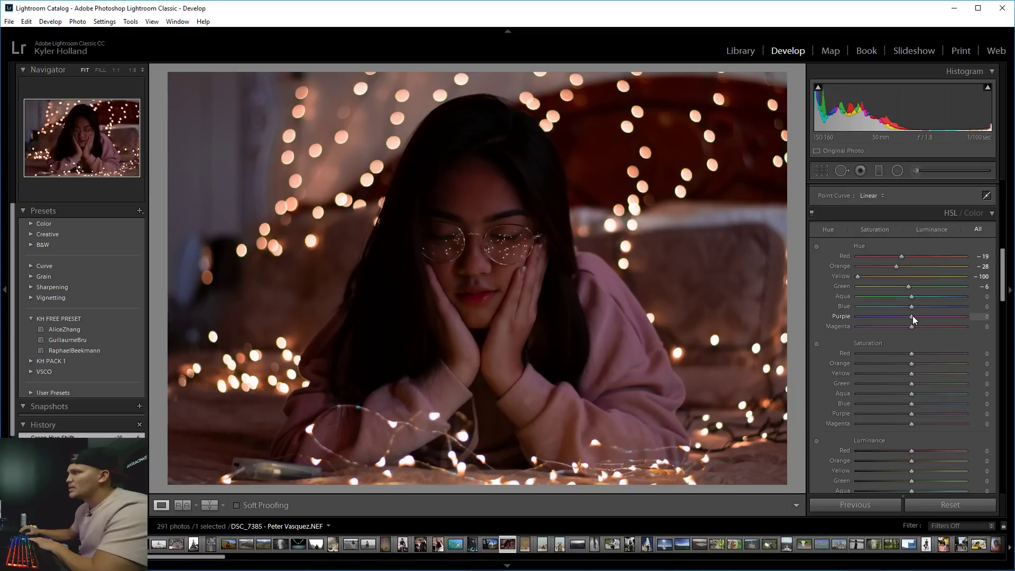
# Set Purple hue to +3 and lower Red and Orange saturation to -14 and -12.
pyautogui.moveTo(912, 316)
pyautogui.mouseDown()
pyautogui.moveTo(902, 325)
pyautogui.moveTo(915, 322)
pyautogui.mouseUp()
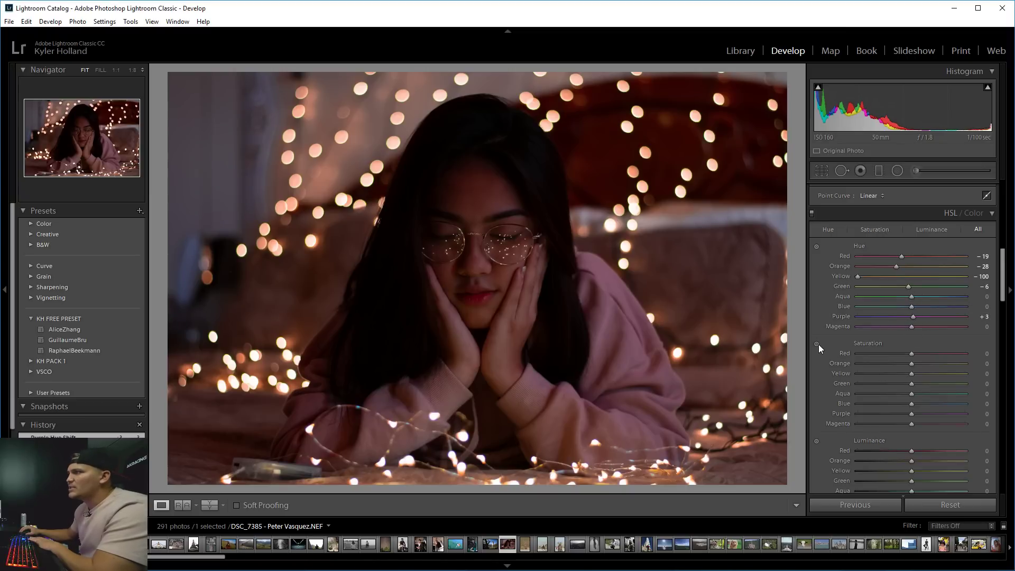
pyautogui.click(816, 344)
pyautogui.moveTo(476, 296)
pyautogui.mouseDown()
pyautogui.moveTo(475, 328)
pyautogui.moveTo(475, 307)
pyautogui.mouseUp()
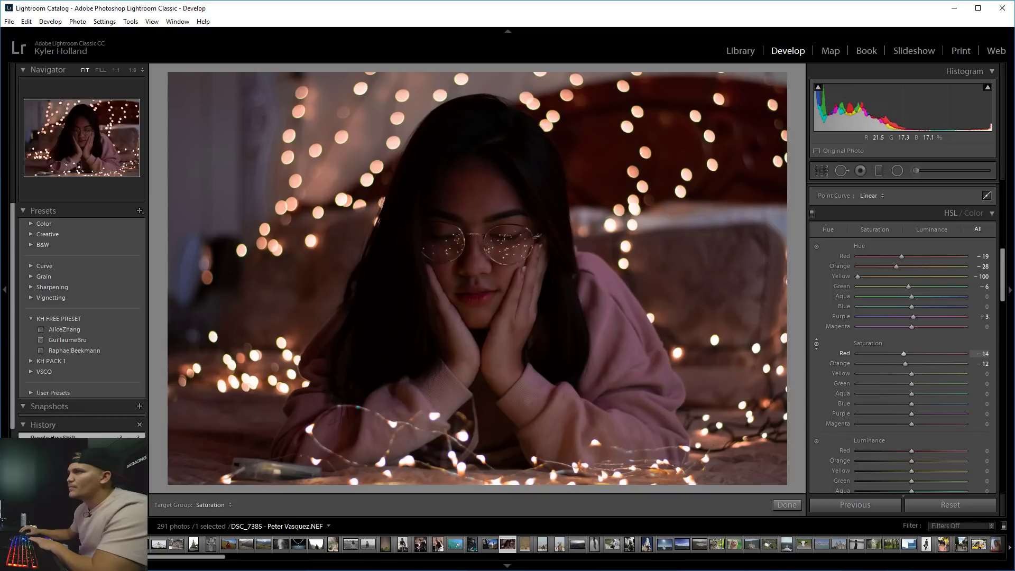
pyautogui.moveTo(1005, 274); pyautogui.dragTo(1007, 323)
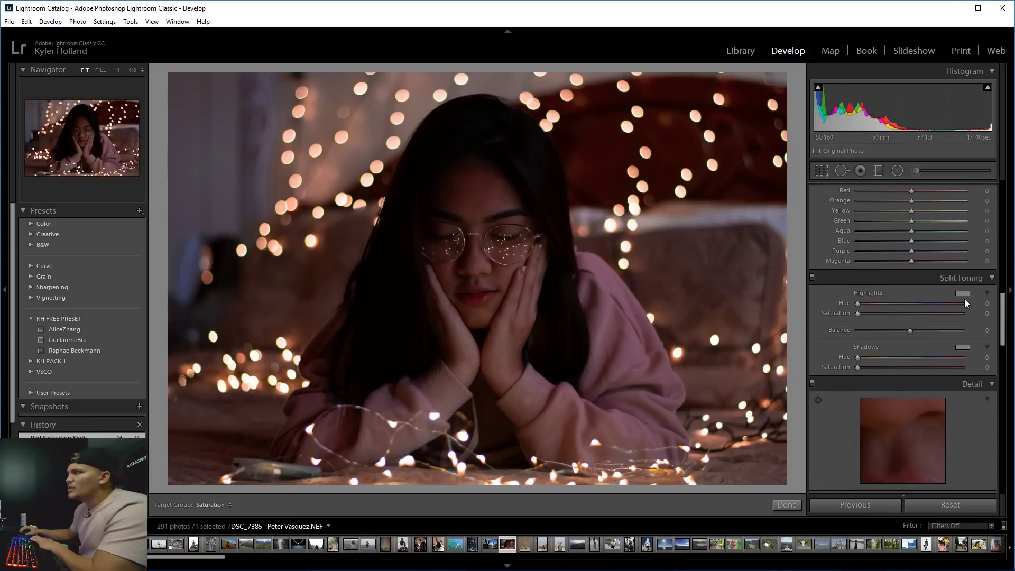
# Tint the split-tone highlights pink-magenta at hue 314, saturation 43.
pyautogui.click(963, 294)
pyautogui.moveTo(835, 299); pyautogui.dragTo(757, 292)
pyautogui.moveTo(740, 288); pyautogui.dragTo(913, 320)
pyautogui.click(963, 315)
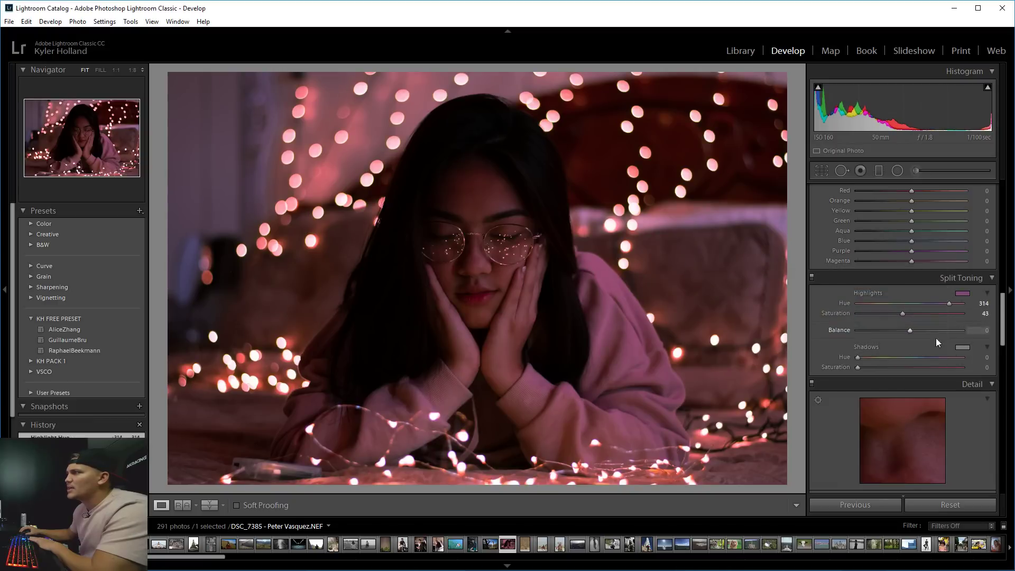
# Tint the shadows green at hue 111, saturation 34, and set balance +16.
pyautogui.click(963, 346)
pyautogui.moveTo(850, 382); pyautogui.dragTo(806, 378)
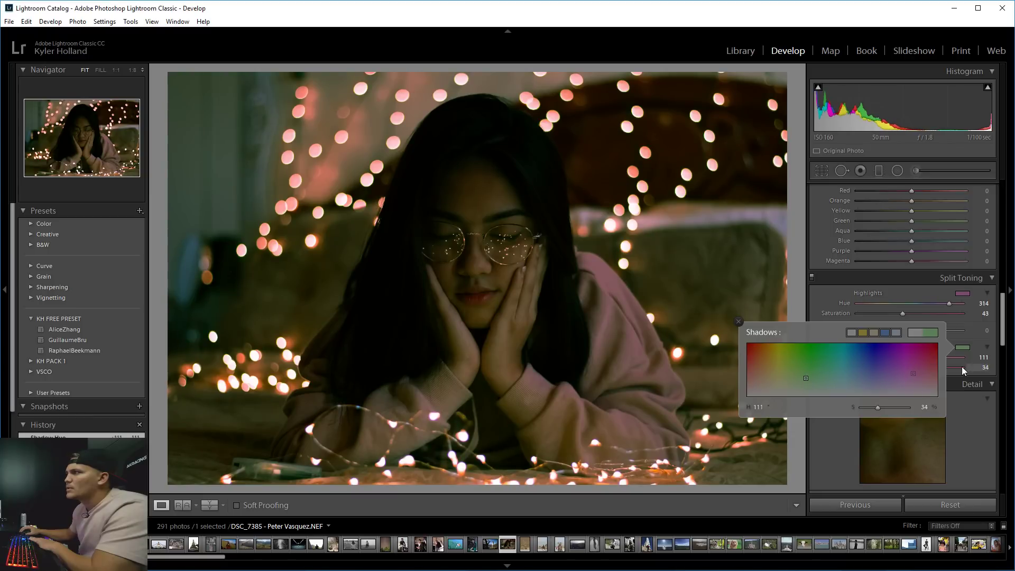
pyautogui.click(979, 357)
pyautogui.moveTo(914, 330)
pyautogui.mouseDown()
pyautogui.moveTo(945, 332)
pyautogui.moveTo(880, 332)
pyautogui.moveTo(941, 331)
pyautogui.moveTo(917, 331)
pyautogui.mouseUp()
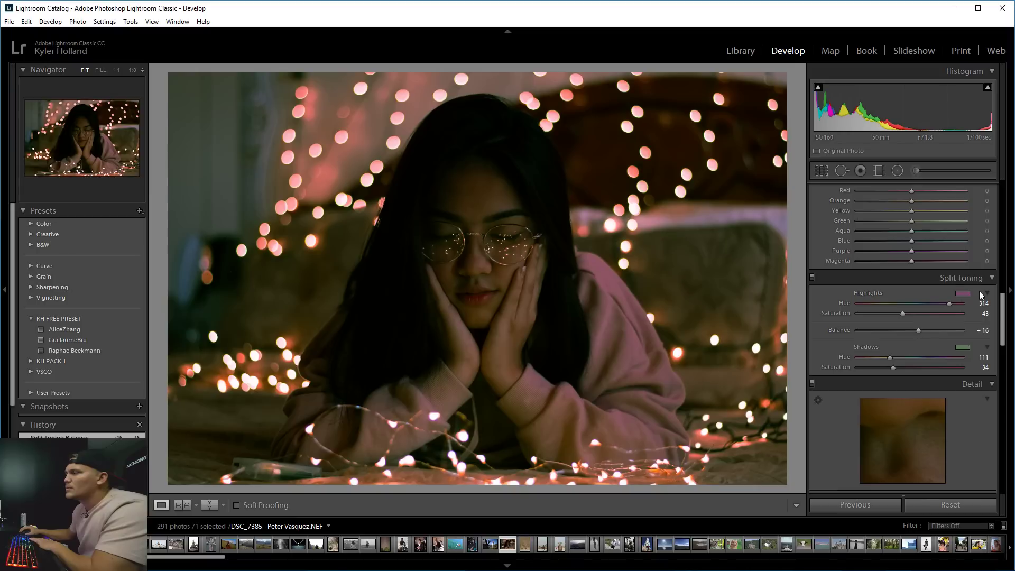
pyautogui.moveTo(1004, 319); pyautogui.dragTo(1003, 283)
pyautogui.click(819, 299)
# Lower the skin's red and orange saturation, then set white balance Temp 2859, Tint -8.
pyautogui.moveTo(709, 292)
pyautogui.mouseDown()
pyautogui.moveTo(709, 322)
pyautogui.moveTo(709, 292)
pyautogui.mouseUp()
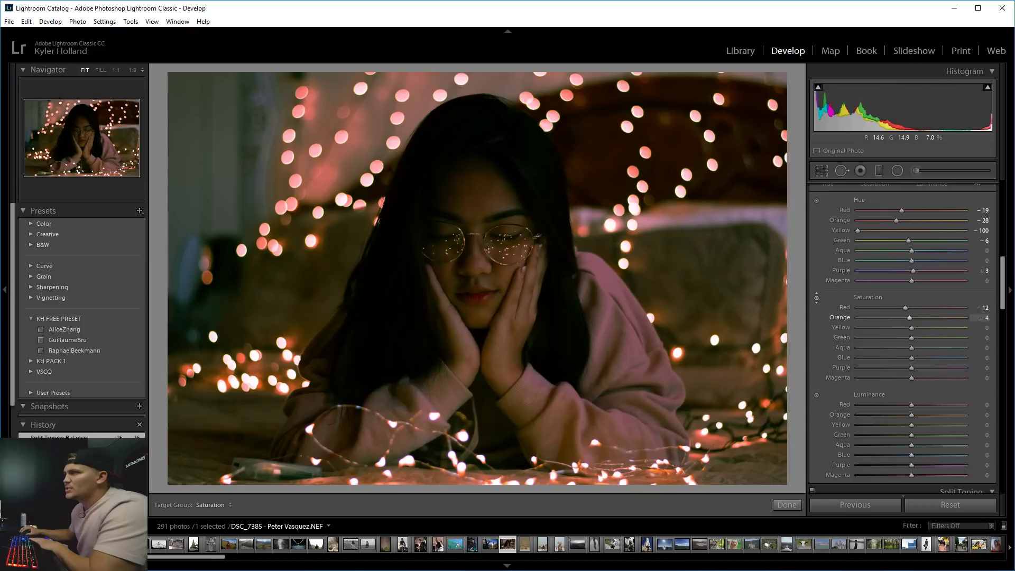
pyautogui.moveTo(1007, 292); pyautogui.dragTo(1000, 221)
pyautogui.scroll(2, 1000, 221)
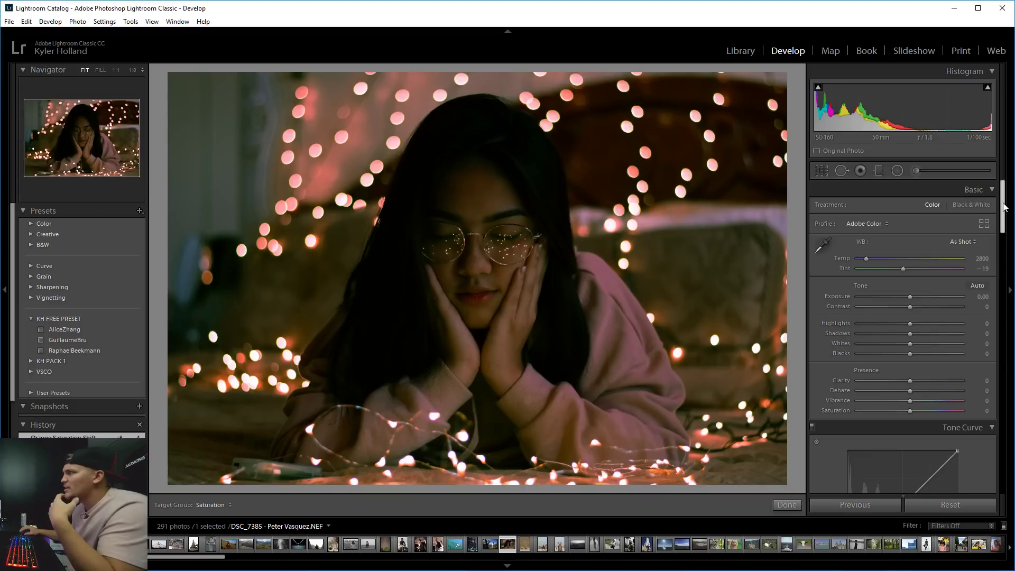
pyautogui.moveTo(867, 257); pyautogui.dragTo(907, 266)
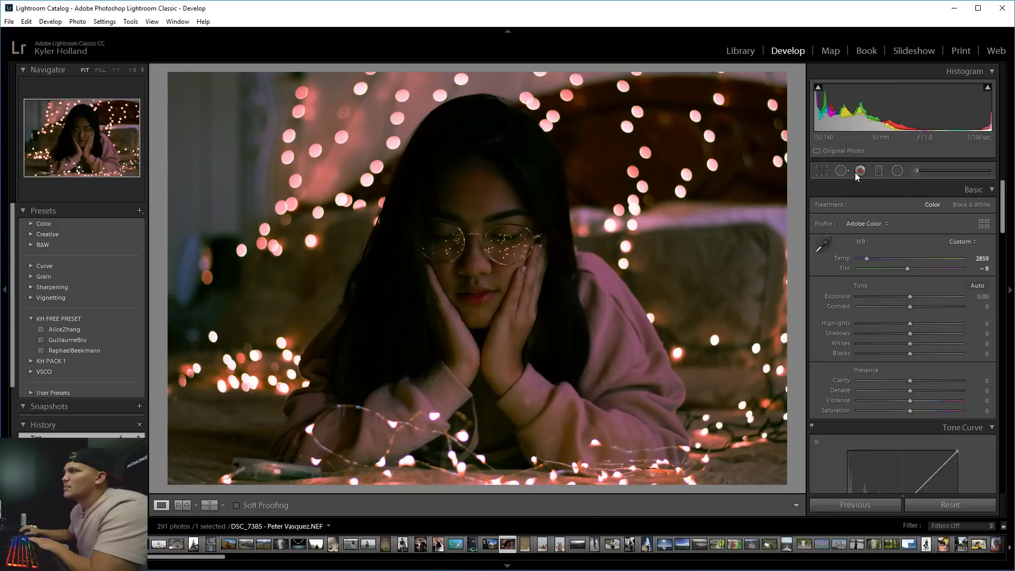
pyautogui.scroll(-1, 1003, 222)
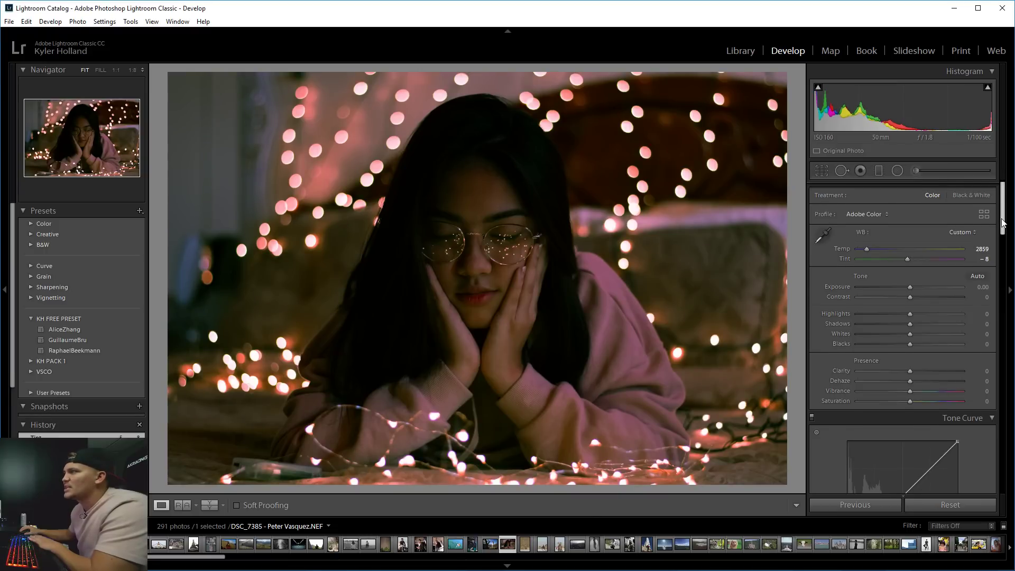
pyautogui.scroll(1, 1002, 222)
# Brush a trial adjustment on the upper-right lights, tweak Exposure and Temp, then delete it.
pyautogui.click(917, 171)
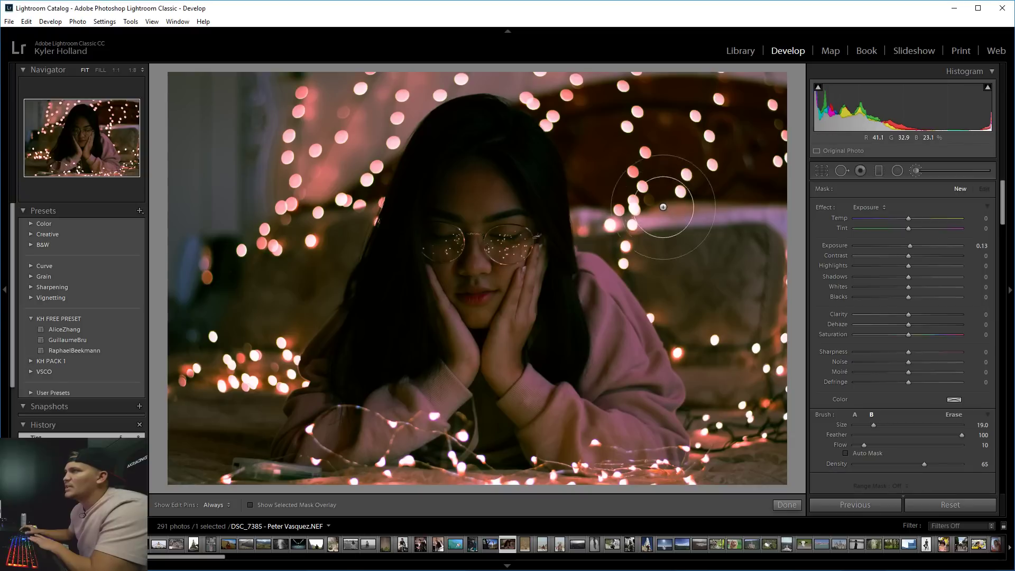
pyautogui.scroll(10, 663, 206)
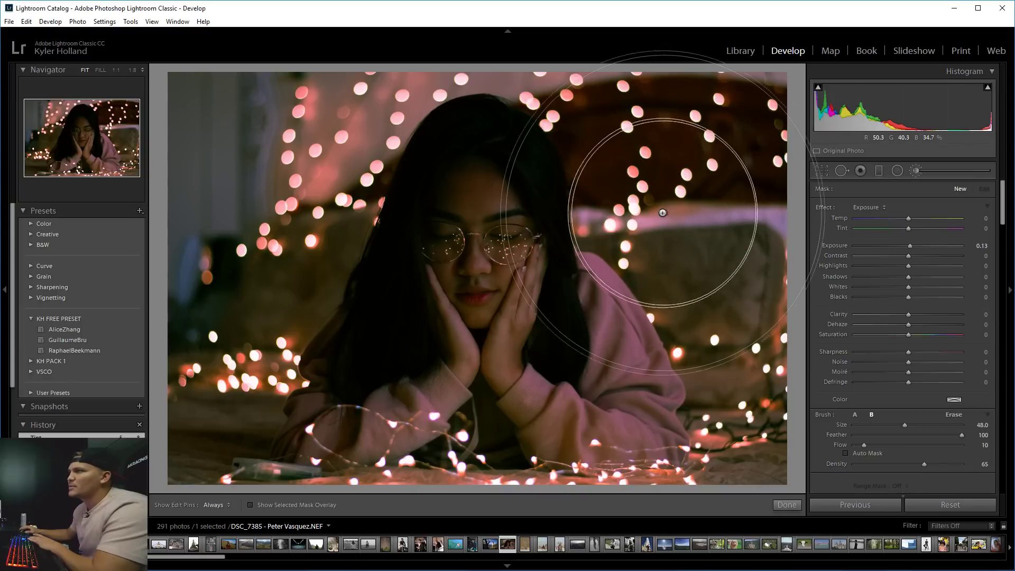
pyautogui.scroll(3, 663, 213)
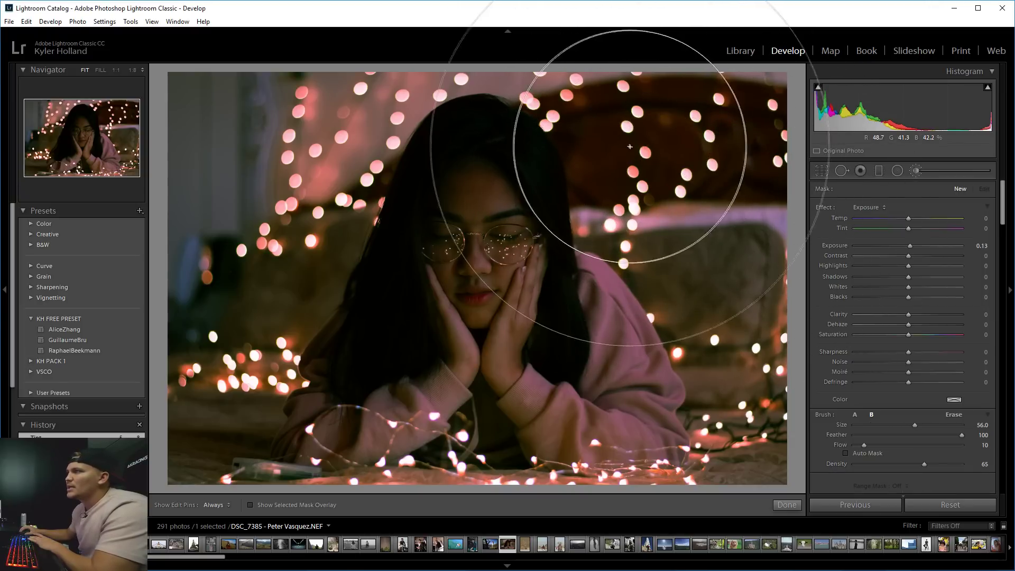
pyautogui.click(704, 212)
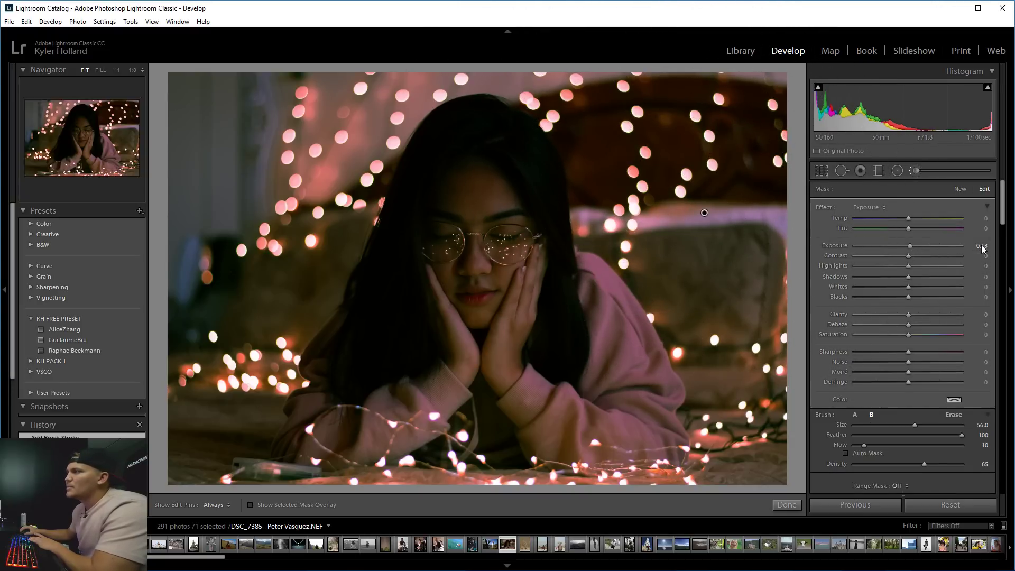
pyautogui.moveTo(981, 245)
pyautogui.mouseDown()
pyautogui.moveTo(995, 245)
pyautogui.moveTo(909, 248)
pyautogui.mouseUp()
pyautogui.moveTo(961, 218); pyautogui.dragTo(921, 222)
pyautogui.press('h')
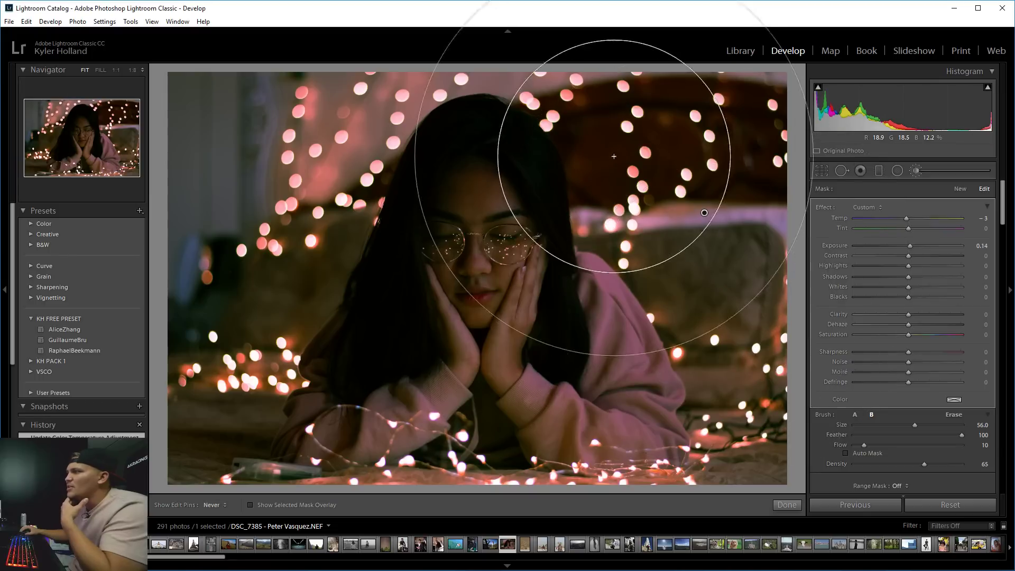
pyautogui.click(608, 187)
pyautogui.press('h')
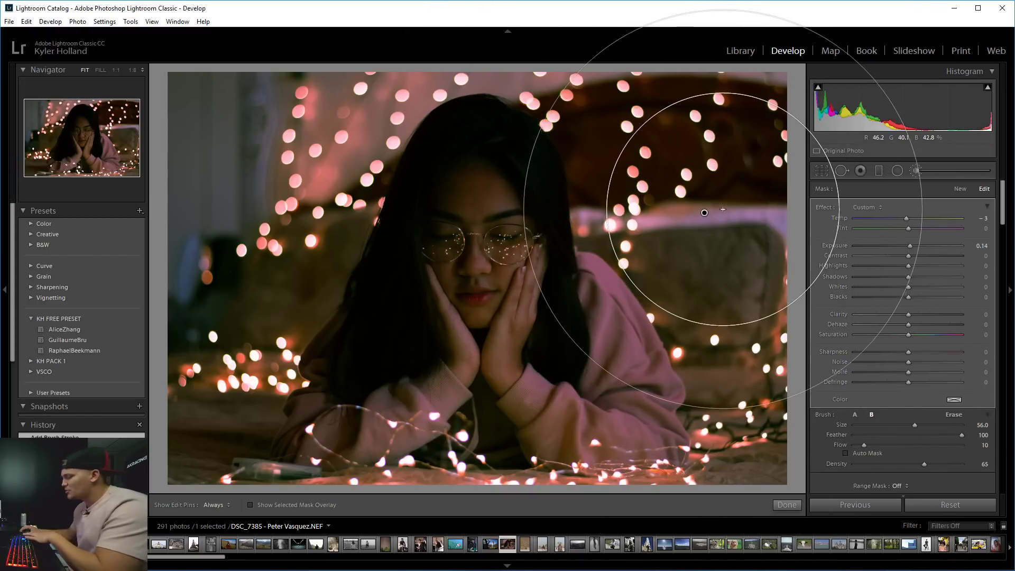
pyautogui.press('Delete')
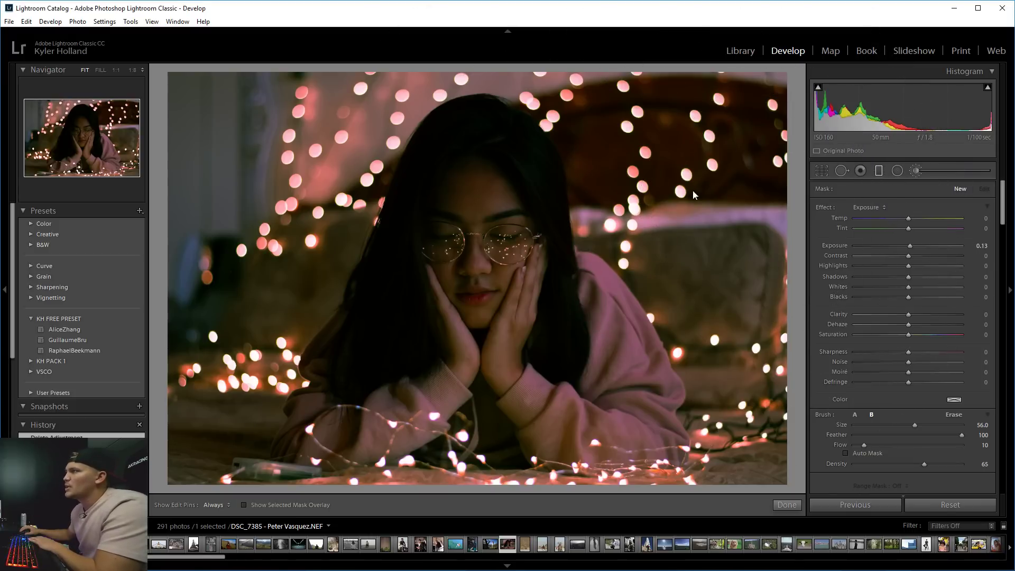
# Draw a graduated filter on the left side, adjust its angle and width, and set Exposure 1.49.
pyautogui.press('m')
pyautogui.moveTo(415, 257); pyautogui.dragTo(663, 257)
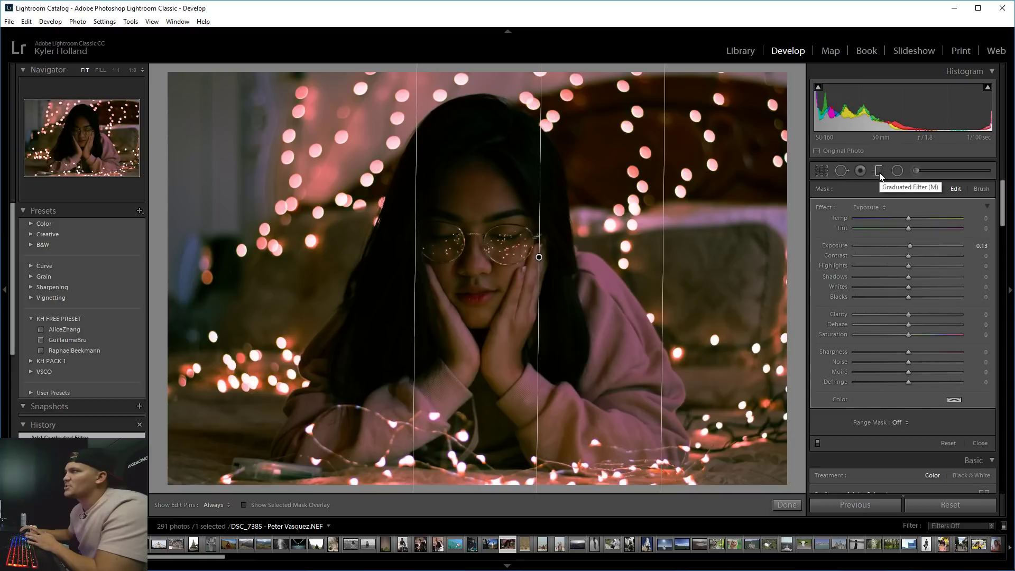
pyautogui.moveTo(539, 257); pyautogui.dragTo(467, 257)
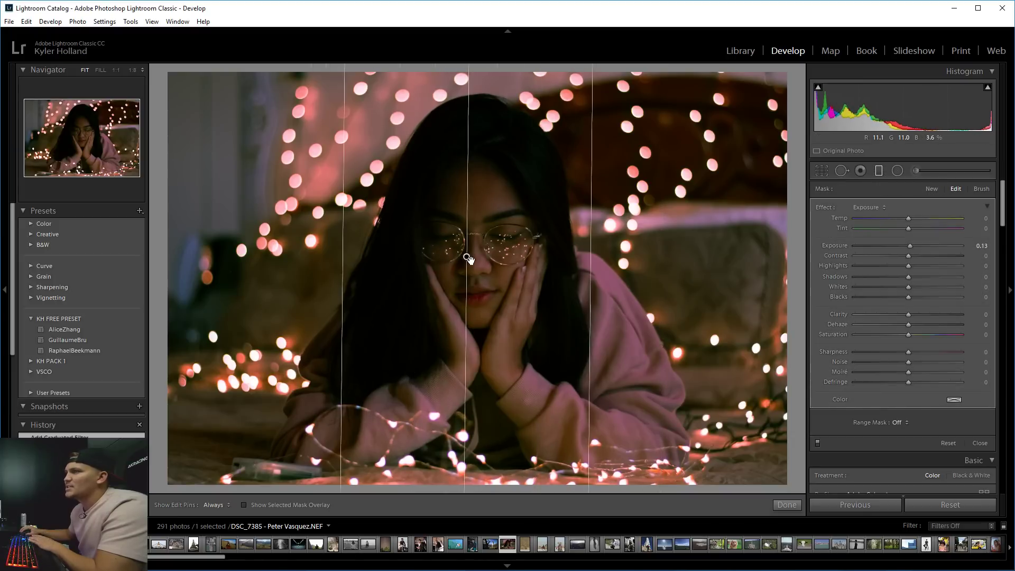
pyautogui.moveTo(910, 246); pyautogui.dragTo(1009, 253)
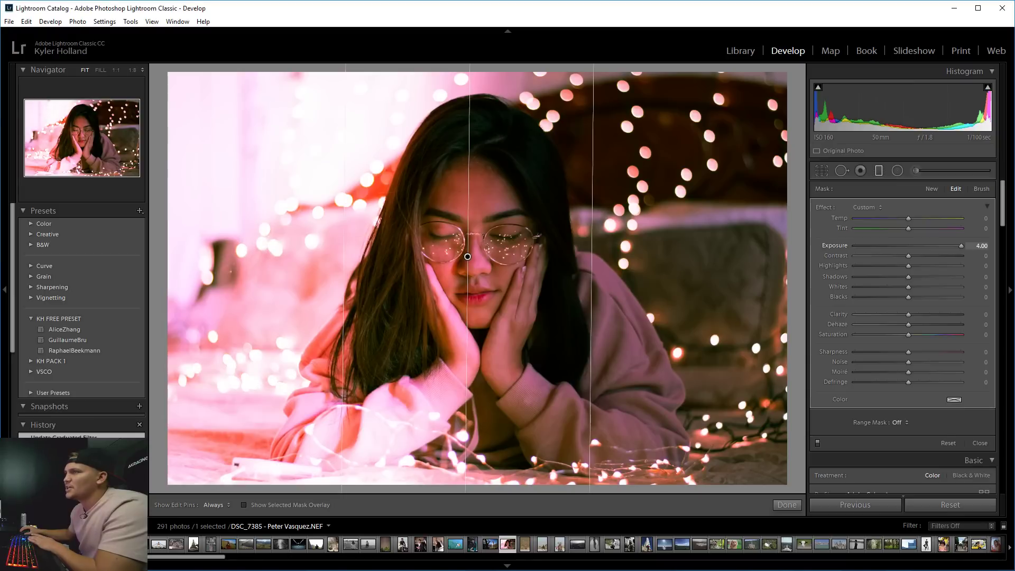
pyautogui.moveTo(919, 244)
pyautogui.mouseDown()
pyautogui.moveTo(945, 244)
pyautogui.moveTo(928, 245)
pyautogui.mouseUp()
pyautogui.moveTo(593, 262); pyautogui.dragTo(499, 243)
pyautogui.moveTo(524, 182); pyautogui.dragTo(965, 197)
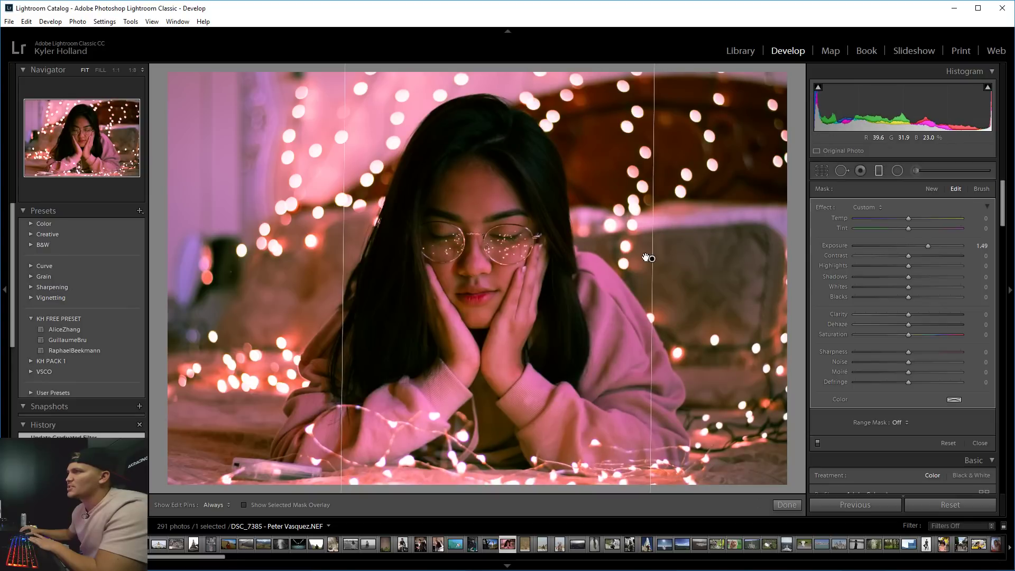
pyautogui.moveTo(652, 258); pyautogui.dragTo(612, 255)
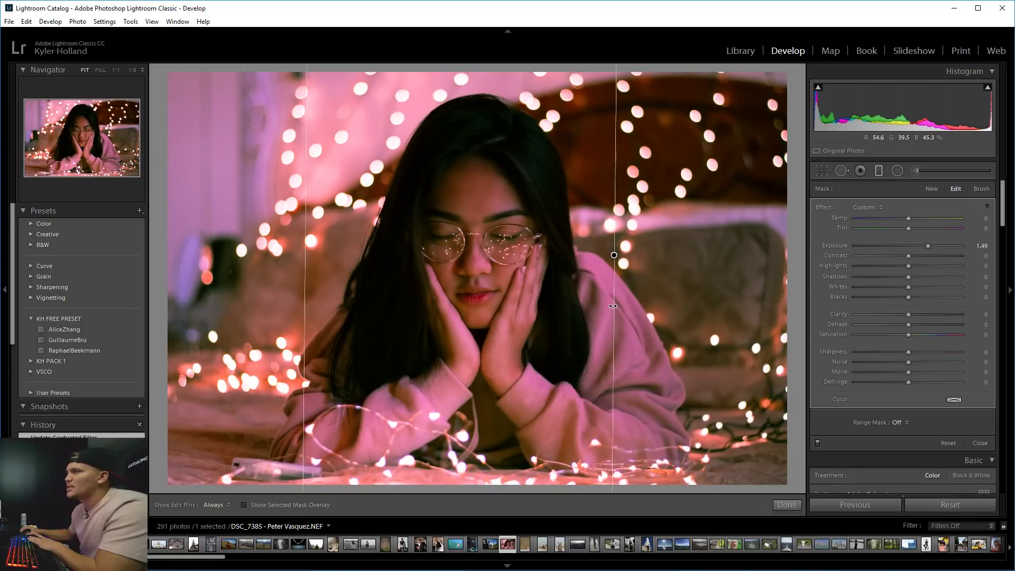
pyautogui.moveTo(613, 306); pyautogui.dragTo(612, 354)
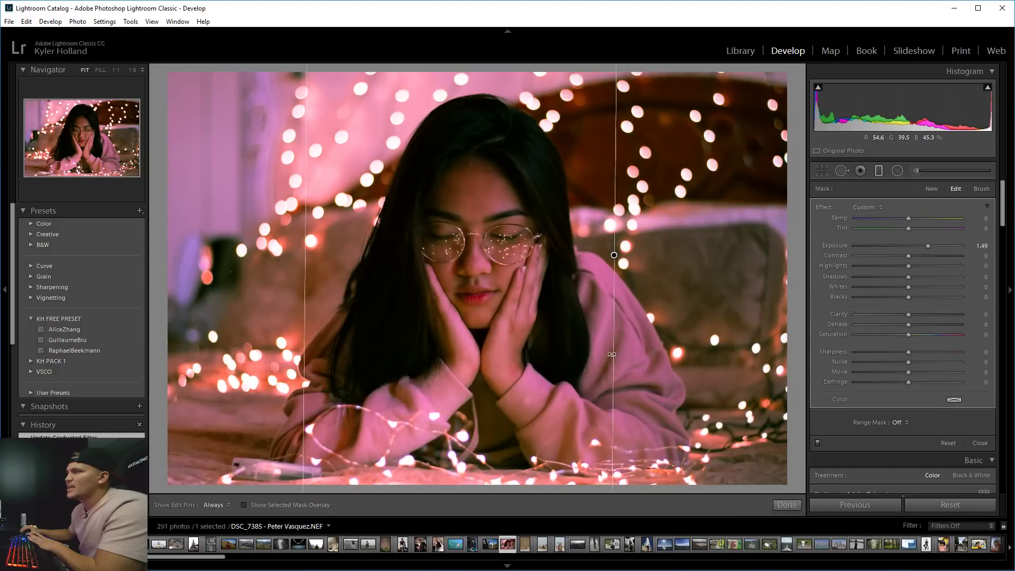
pyautogui.moveTo(612, 256); pyautogui.dragTo(550, 255)
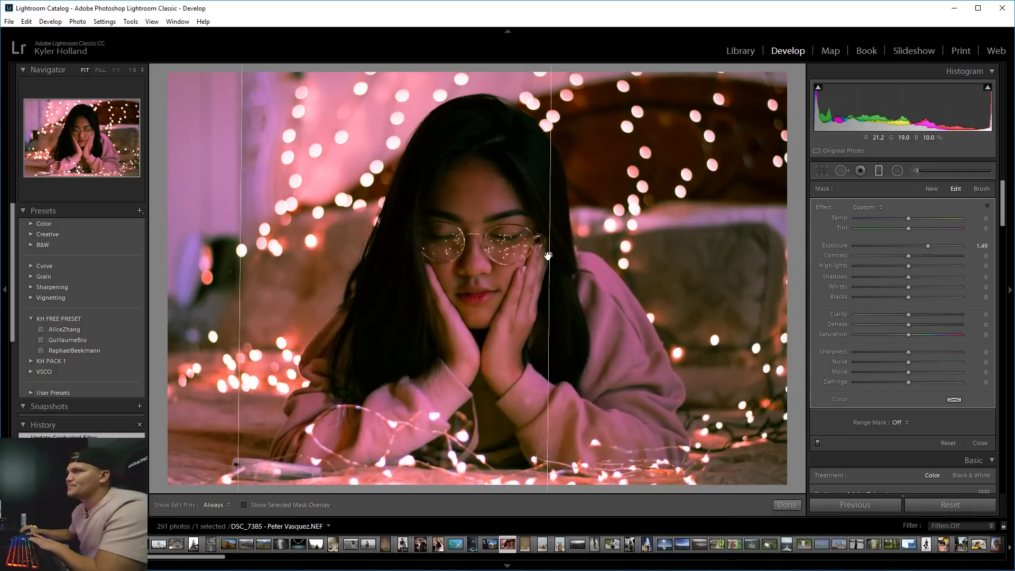
# Cool the filtered area to Temp -31 for a purple-pink glow and check it at full size.
pyautogui.moveTo(911, 230); pyautogui.dragTo(892, 220)
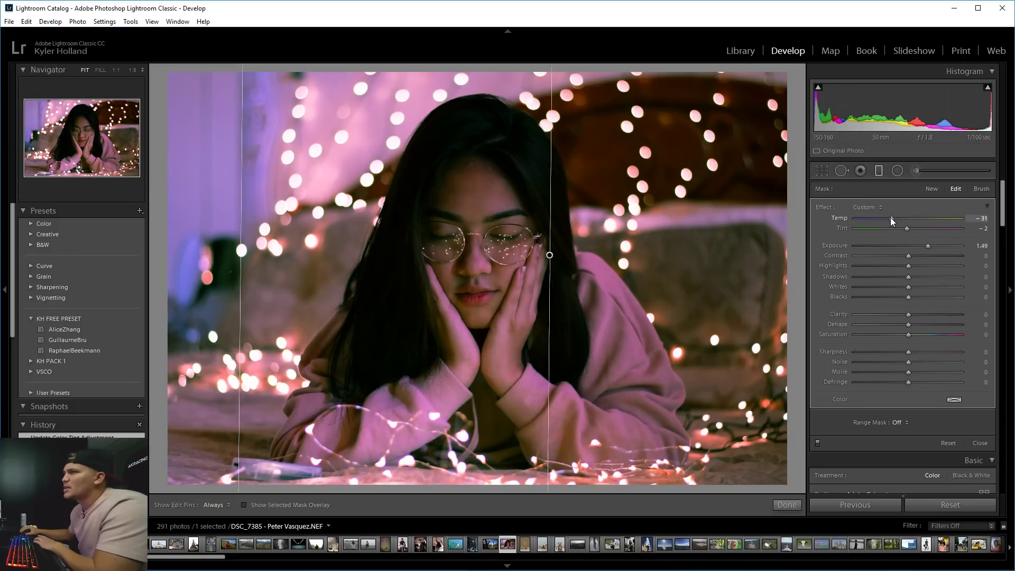
pyautogui.click(884, 172)
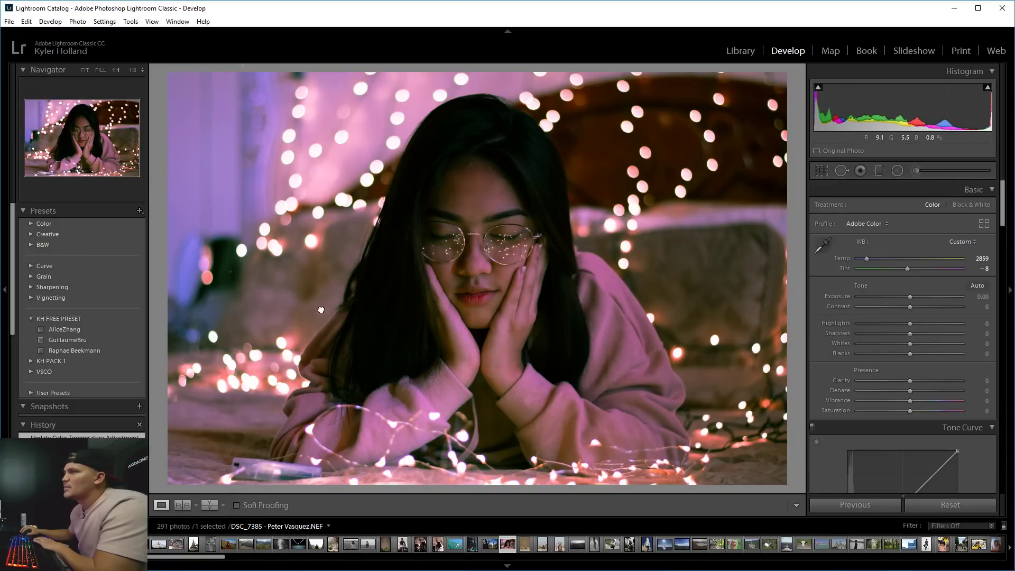
pyautogui.click(717, 231)
pyautogui.click(516, 271)
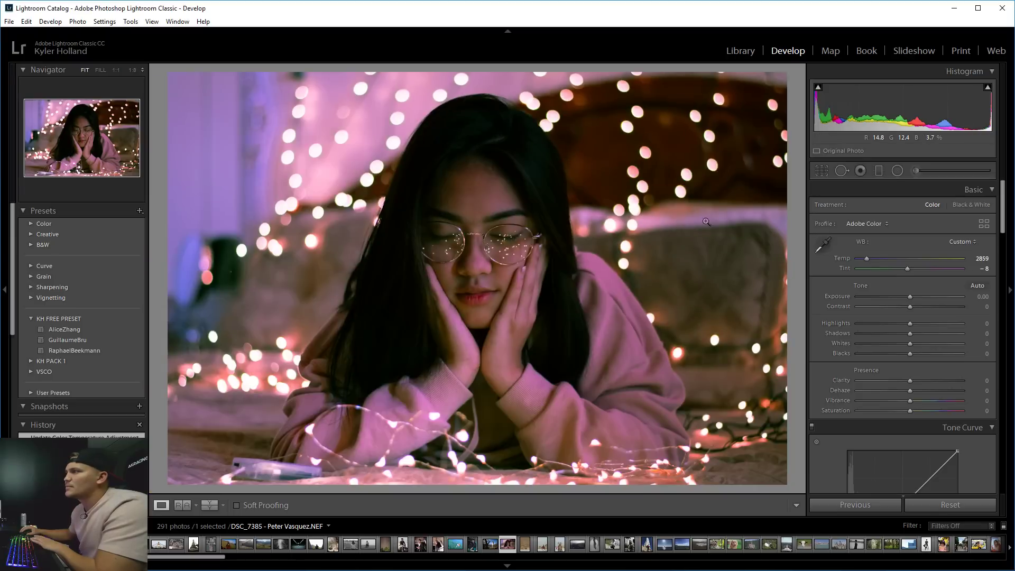
pyautogui.click(879, 170)
# Draw a second graduated filter, then delete it.
pyautogui.moveTo(727, 265); pyautogui.dragTo(223, 258)
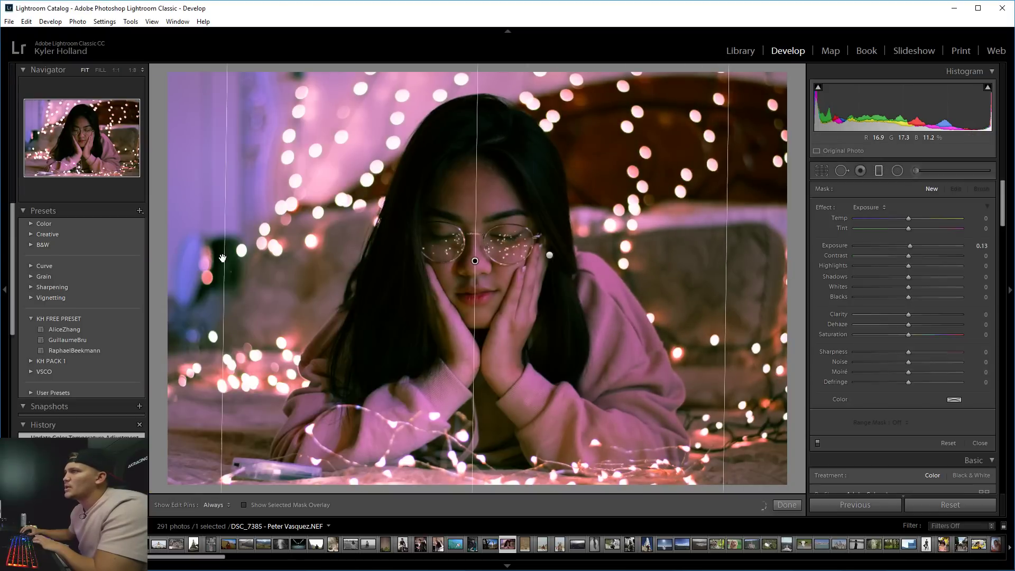
pyautogui.moveTo(908, 218); pyautogui.dragTo(883, 243)
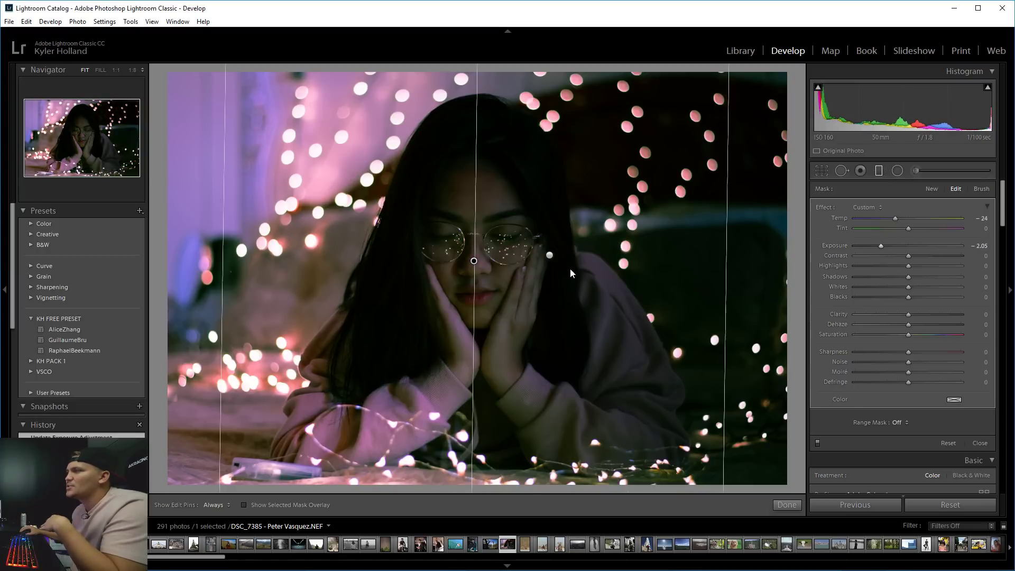
pyautogui.press('Delete')
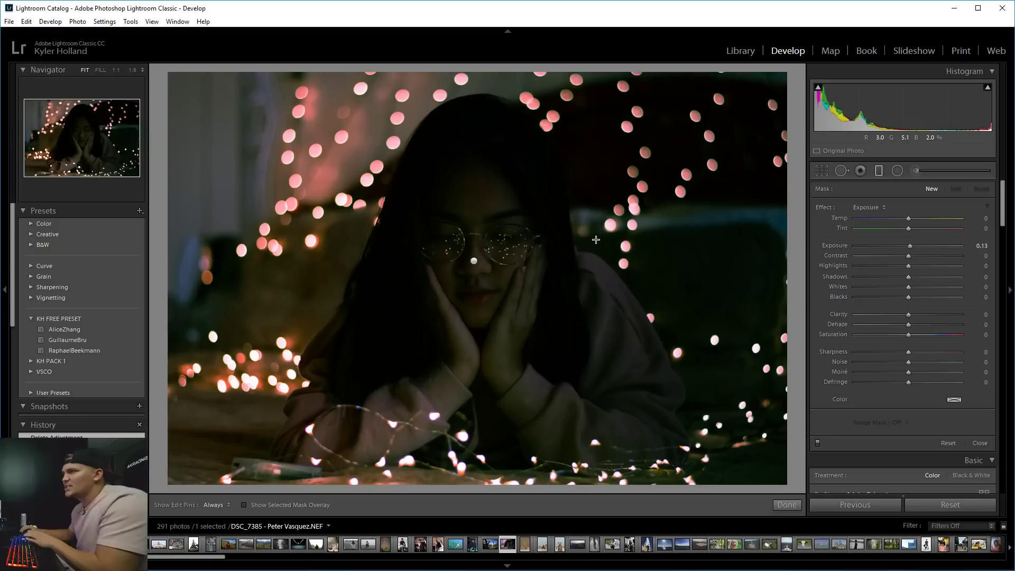
pyautogui.hotkey('ctrl', 'z')
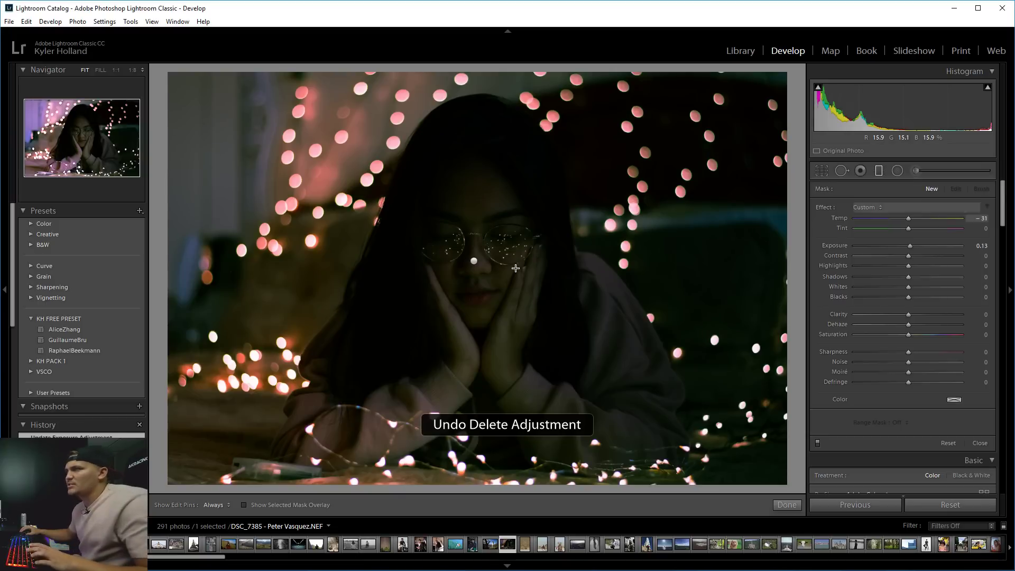
pyautogui.press('Delete')
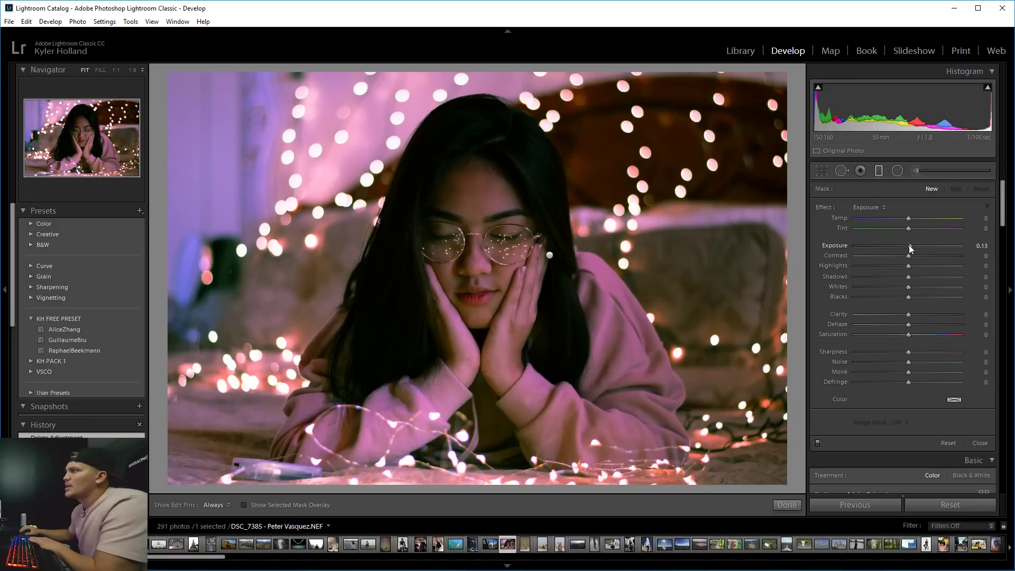
# Raise the remaining graduated filter's Exposure to 1.69 and close the tool.
pyautogui.moveTo(912, 245); pyautogui.dragTo(909, 245)
pyautogui.click(877, 171)
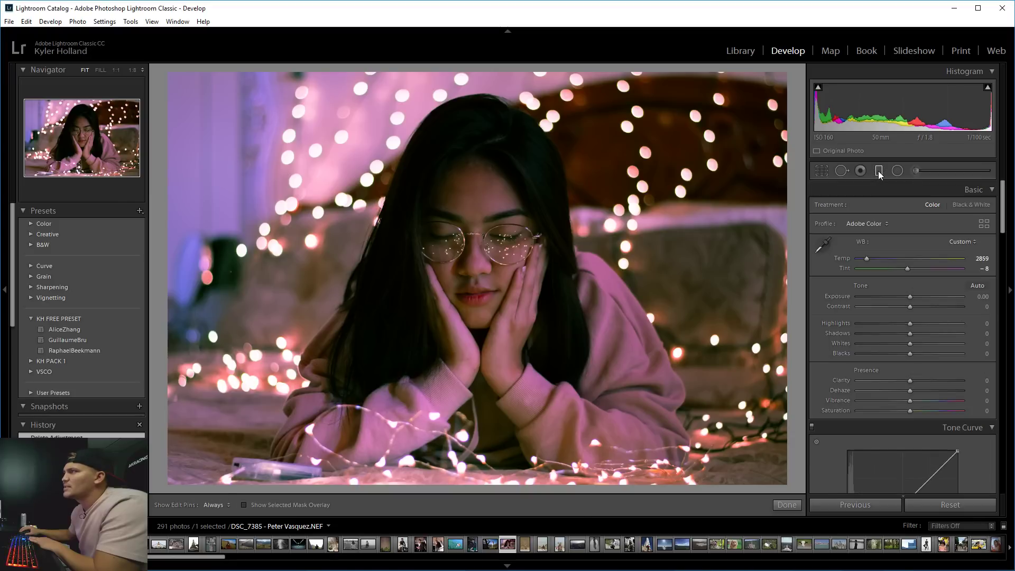
pyautogui.click(879, 171)
pyautogui.click(550, 255)
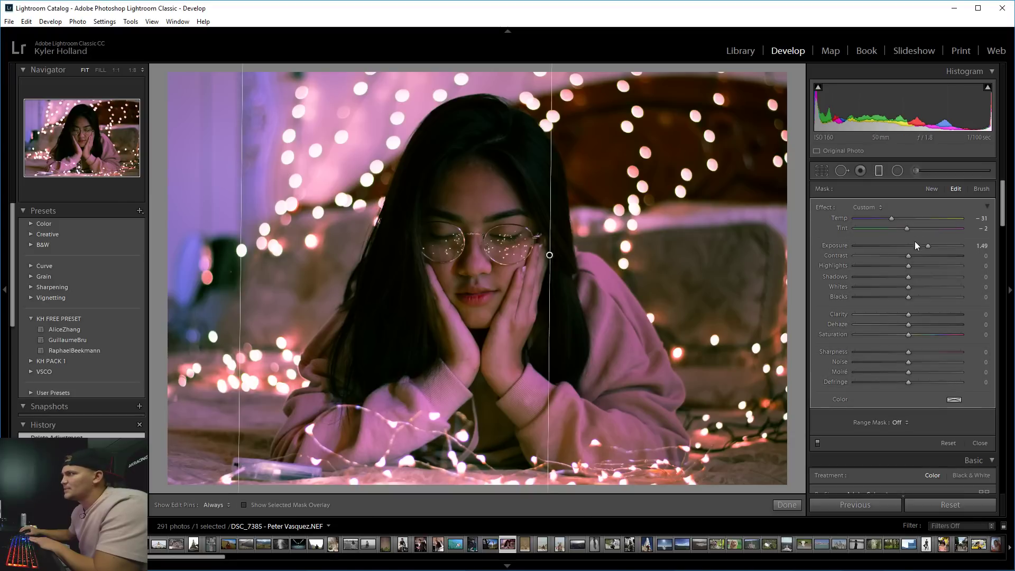
pyautogui.moveTo(914, 245); pyautogui.dragTo(928, 246)
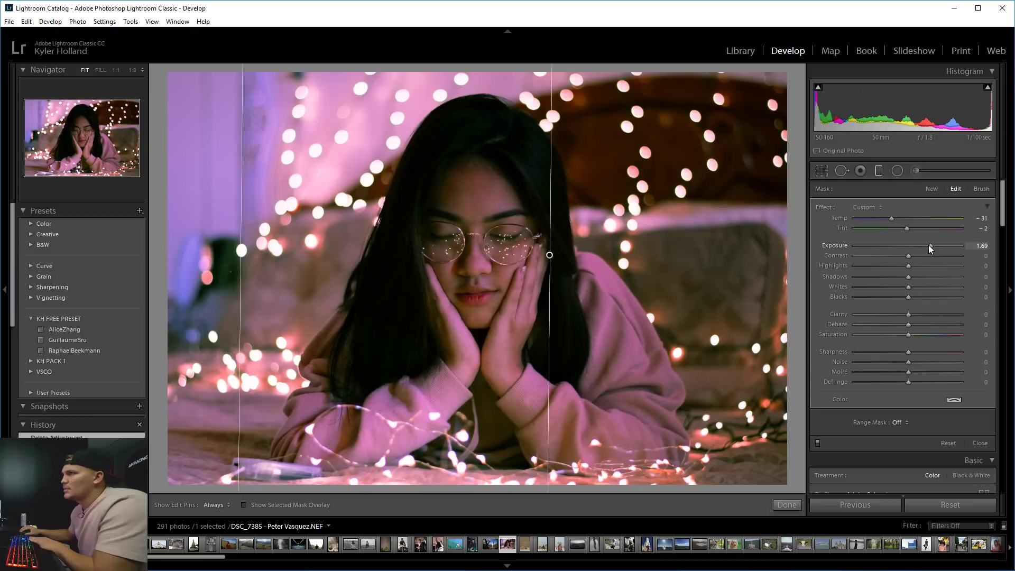
pyautogui.click(861, 171)
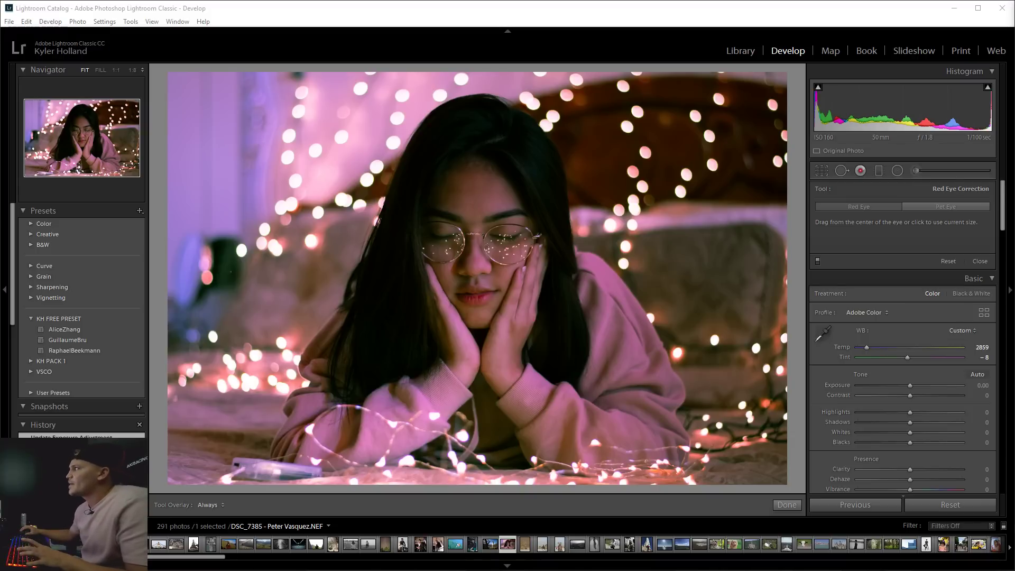
pyautogui.hotkey('alt', 'Tab')
pyautogui.scroll(-5, 374, 403)
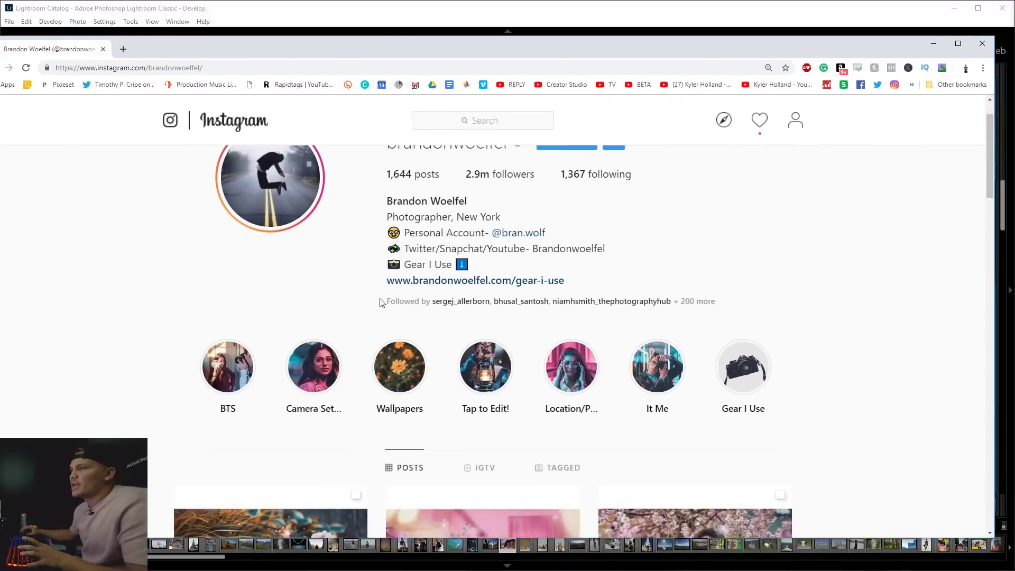
pyautogui.scroll(-3, 484, 414)
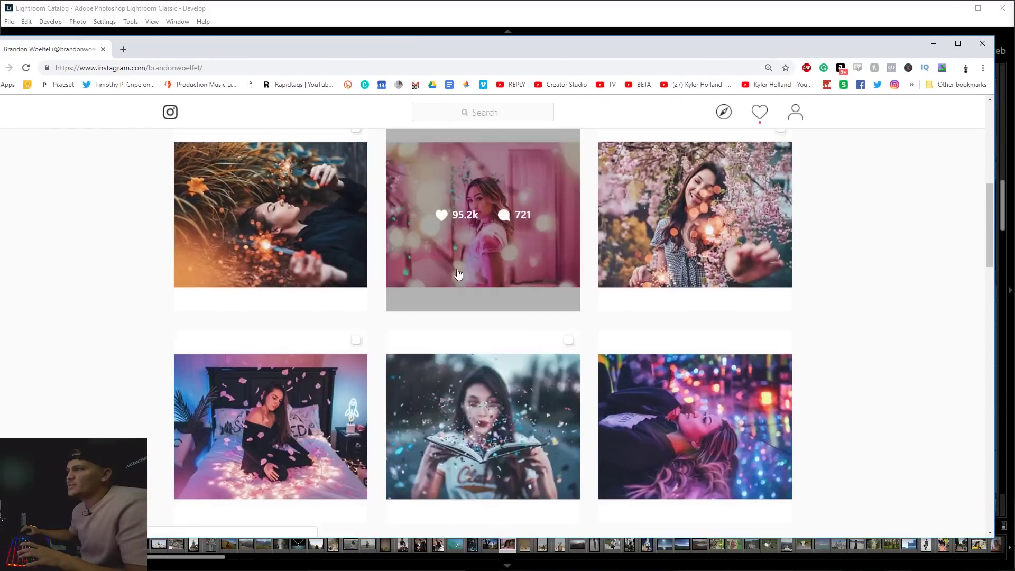
pyautogui.scroll(1, 687, 423)
pyautogui.scroll(-5, 872, 343)
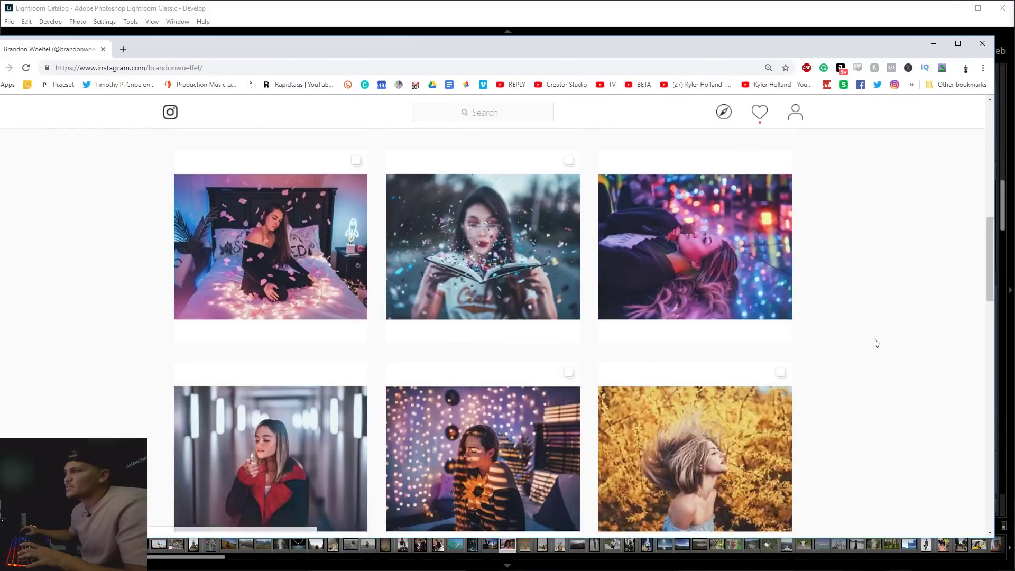
pyautogui.scroll(-9, 825, 349)
pyautogui.scroll(8, 823, 349)
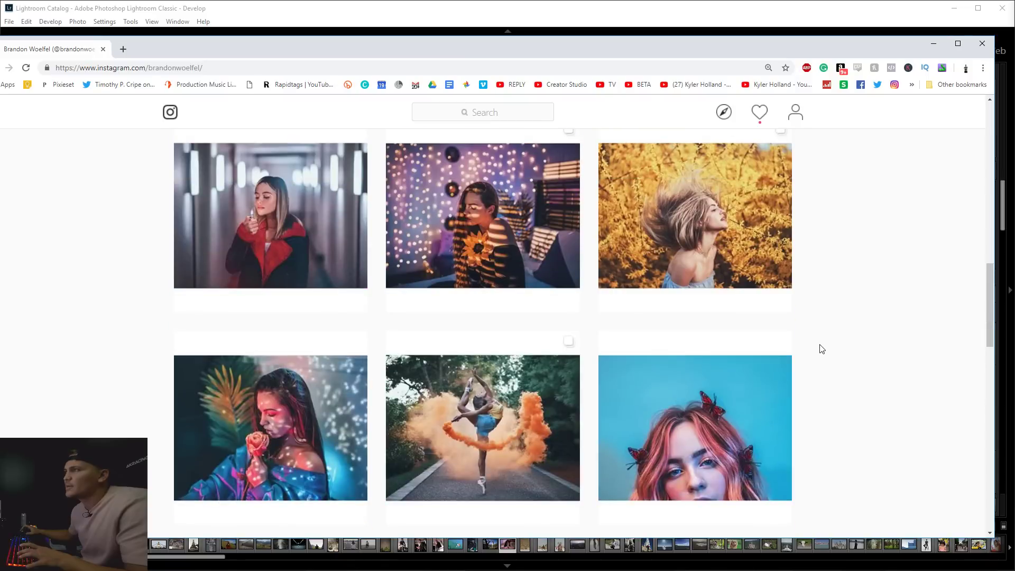
pyautogui.scroll(5, 985, 264)
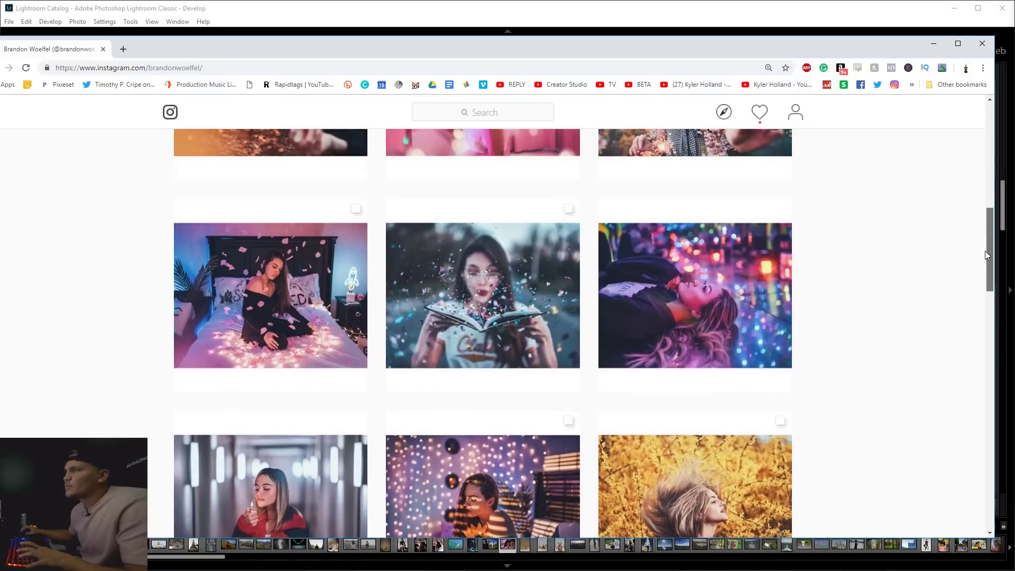
pyautogui.click(734, 387)
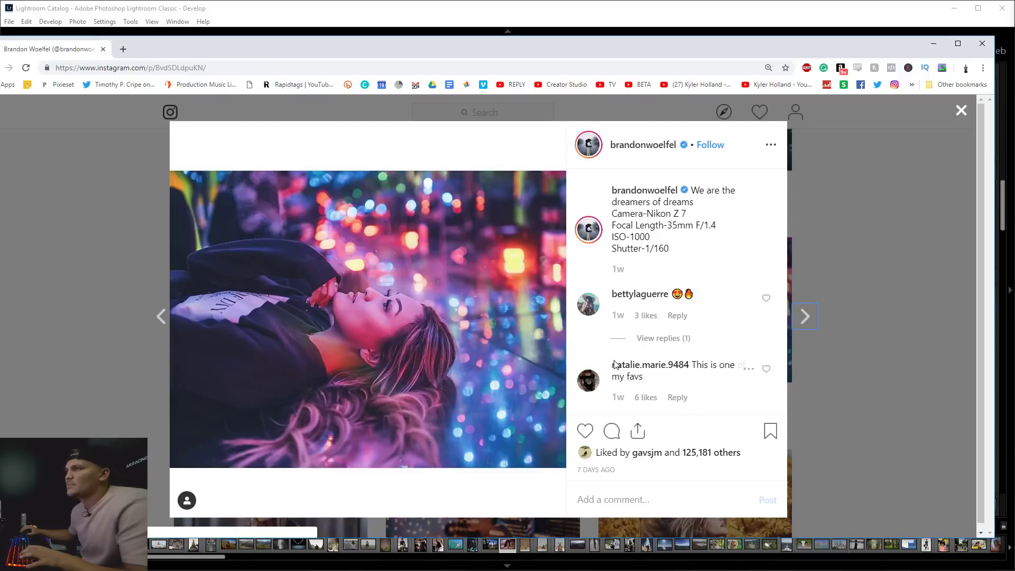
pyautogui.click(840, 233)
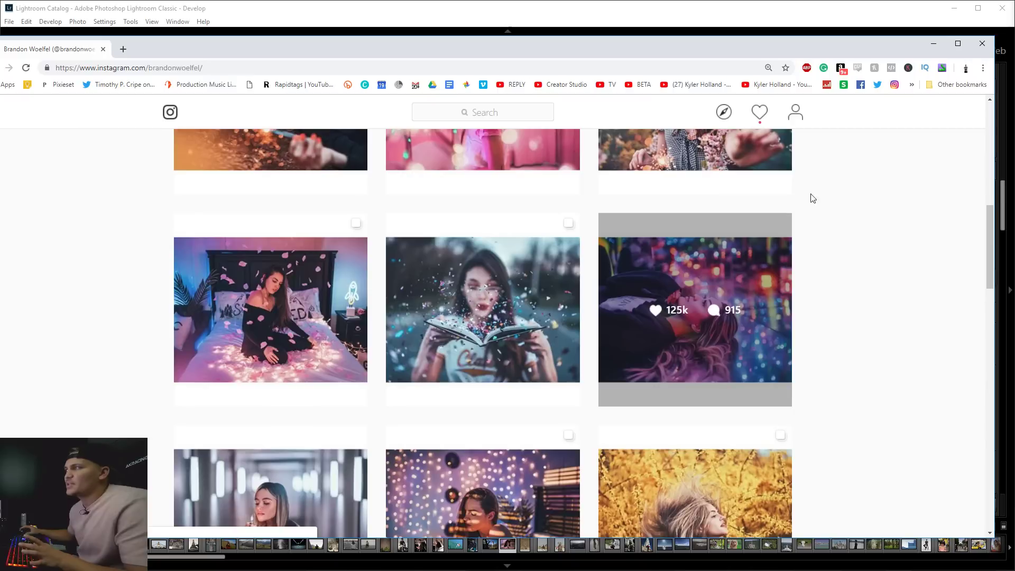
pyautogui.moveTo(990, 277); pyautogui.dragTo(1004, 394)
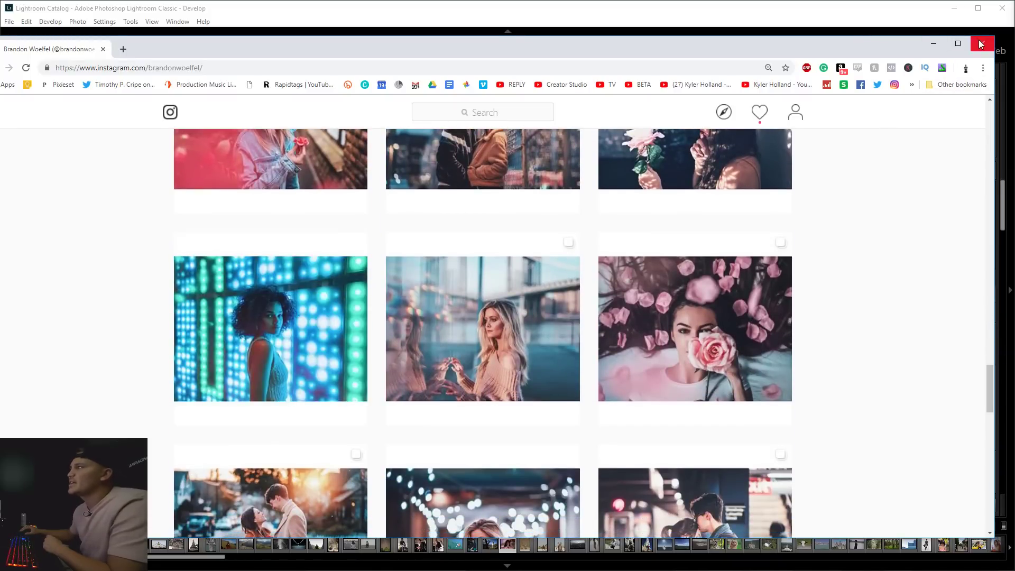
pyautogui.click(935, 43)
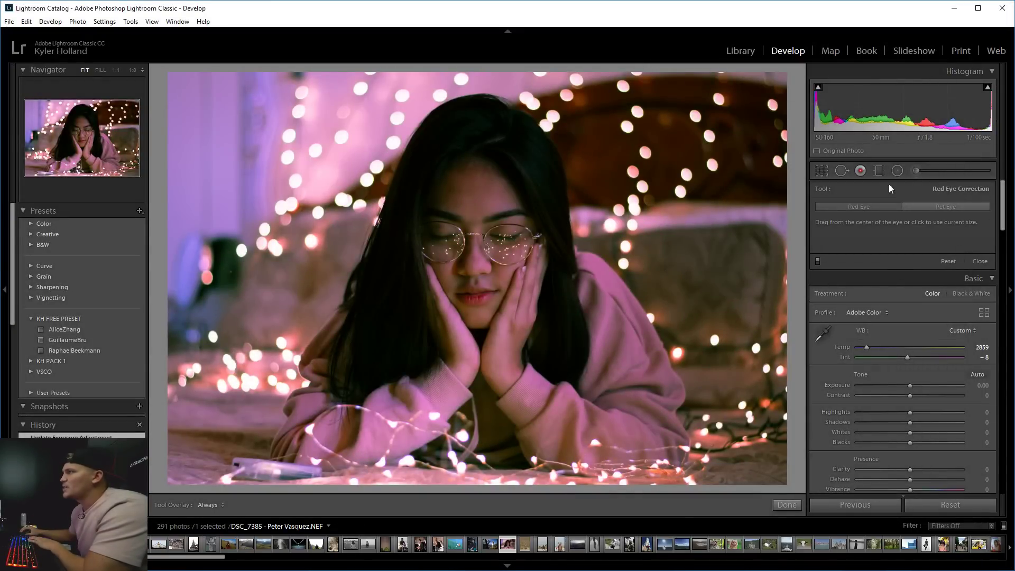
# Set Highlights -16, Shadows +17, Whites -8, Blacks +21 and Clarity +1.
pyautogui.click(820, 170)
pyautogui.click(818, 170)
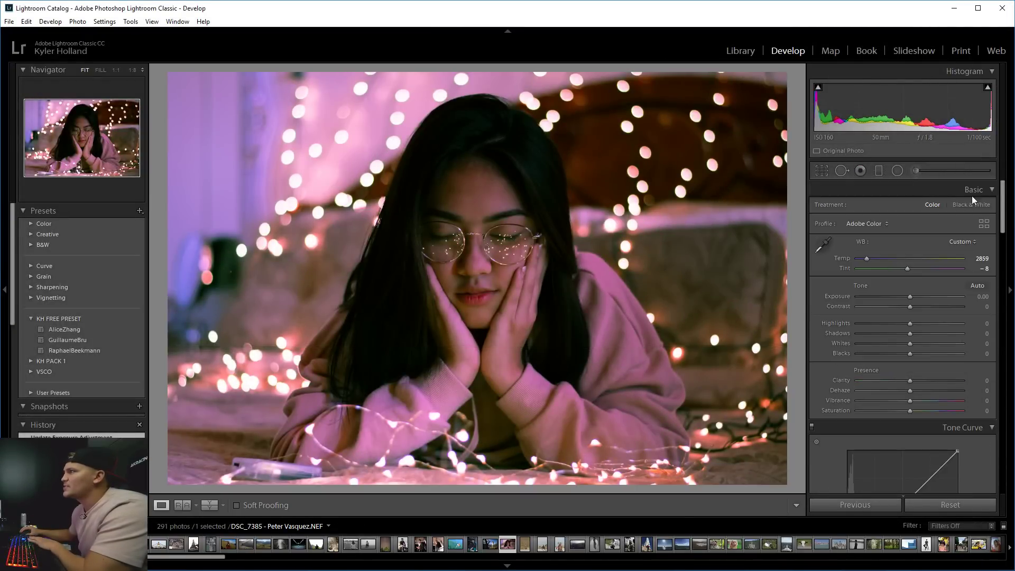
pyautogui.scroll(-3, 1002, 212)
pyautogui.scroll(-1, 1002, 212)
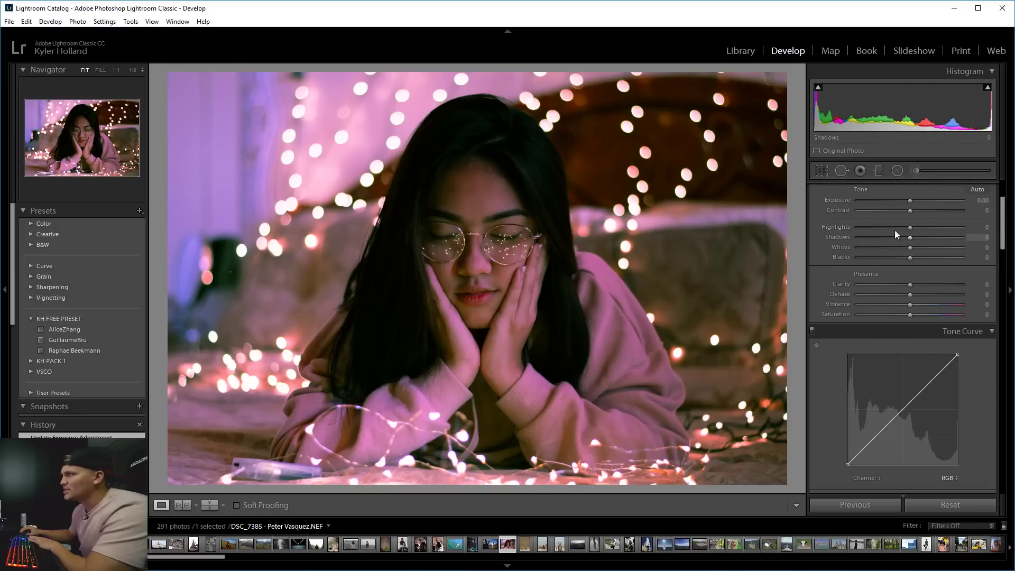
pyautogui.moveTo(894, 230); pyautogui.dragTo(921, 258)
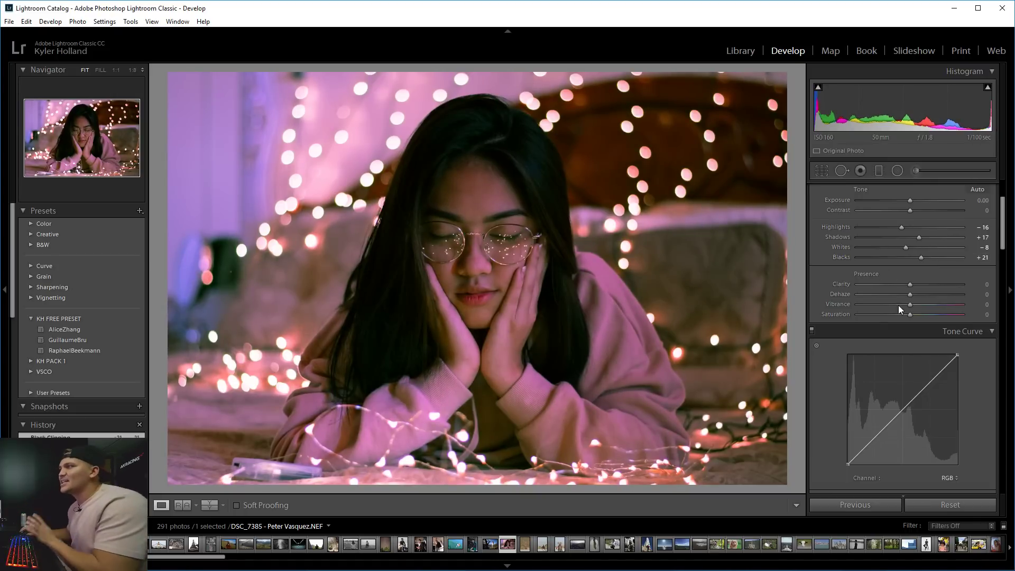
pyautogui.moveTo(905, 286)
pyautogui.mouseDown()
pyautogui.moveTo(979, 278)
pyautogui.moveTo(780, 294)
pyautogui.moveTo(938, 292)
pyautogui.moveTo(909, 293)
pyautogui.mouseUp()
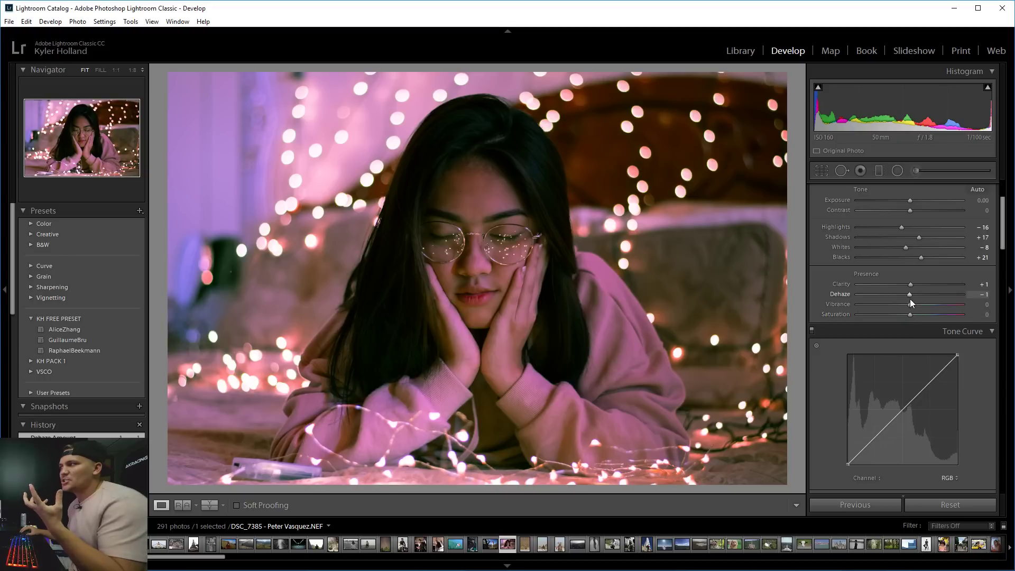
pyautogui.moveTo(909, 294)
pyautogui.mouseDown()
pyautogui.moveTo(944, 296)
pyautogui.moveTo(912, 300)
pyautogui.mouseUp()
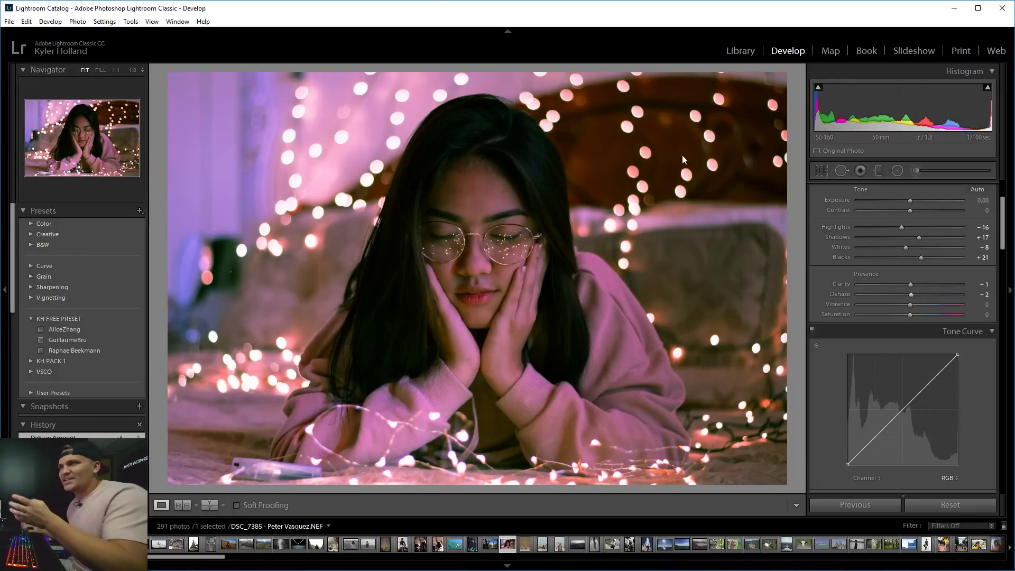
# Check detail at 1:1 and finish with Dehaze +29, Vibrance +1 and Saturation +8.
pyautogui.click(375, 208)
pyautogui.moveTo(376, 209); pyautogui.dragTo(581, 251)
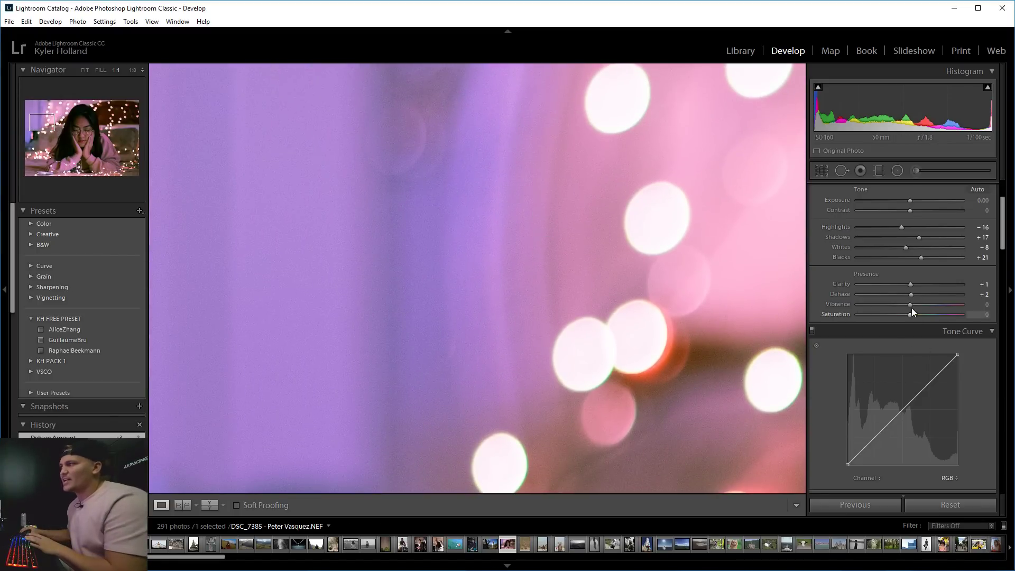
pyautogui.moveTo(912, 294)
pyautogui.mouseDown()
pyautogui.moveTo(940, 294)
pyautogui.moveTo(902, 292)
pyautogui.moveTo(926, 292)
pyautogui.mouseUp()
pyautogui.press('z')
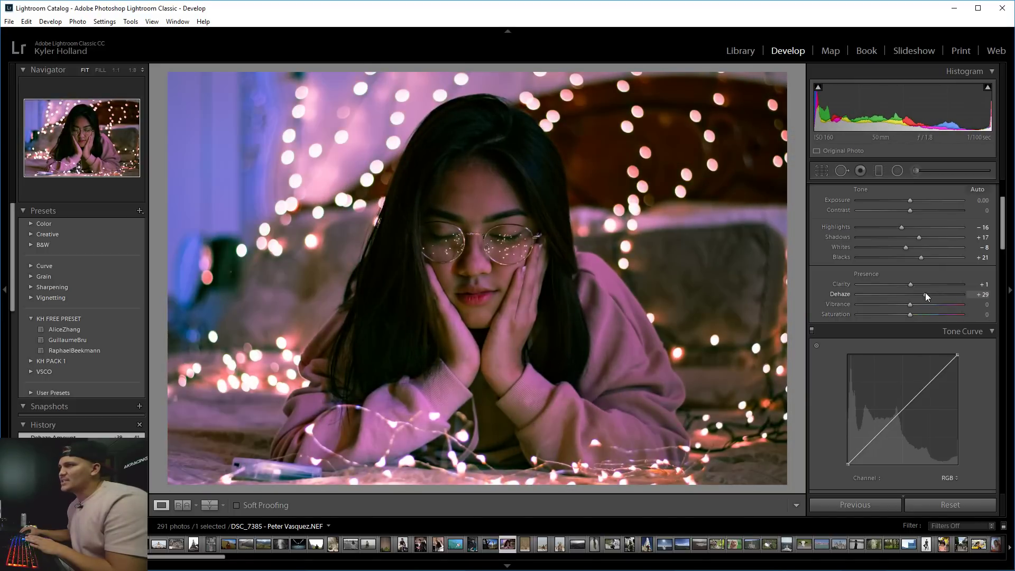
pyautogui.click(532, 268)
pyautogui.moveTo(398, 267); pyautogui.dragTo(645, 372)
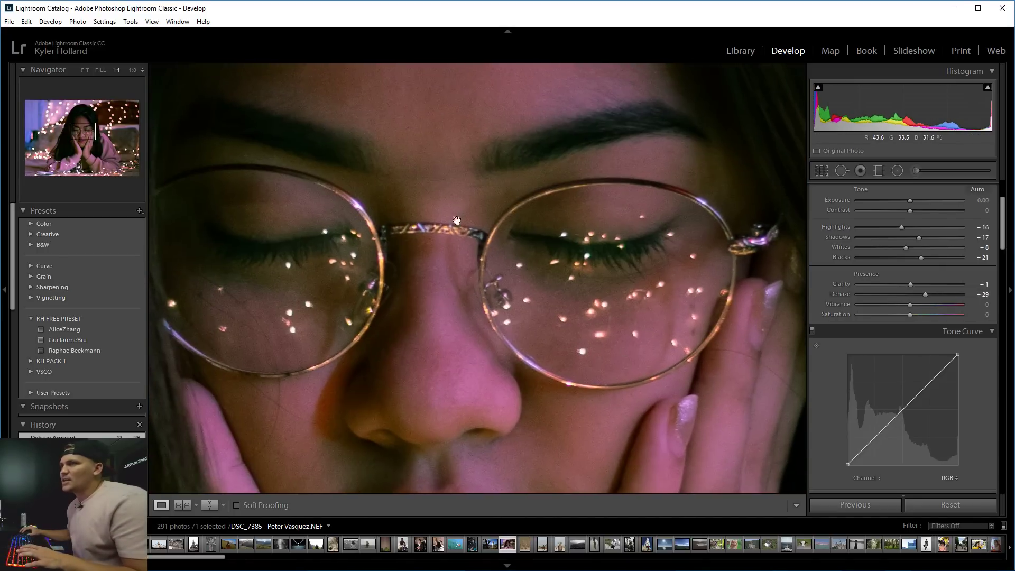
pyautogui.press('z')
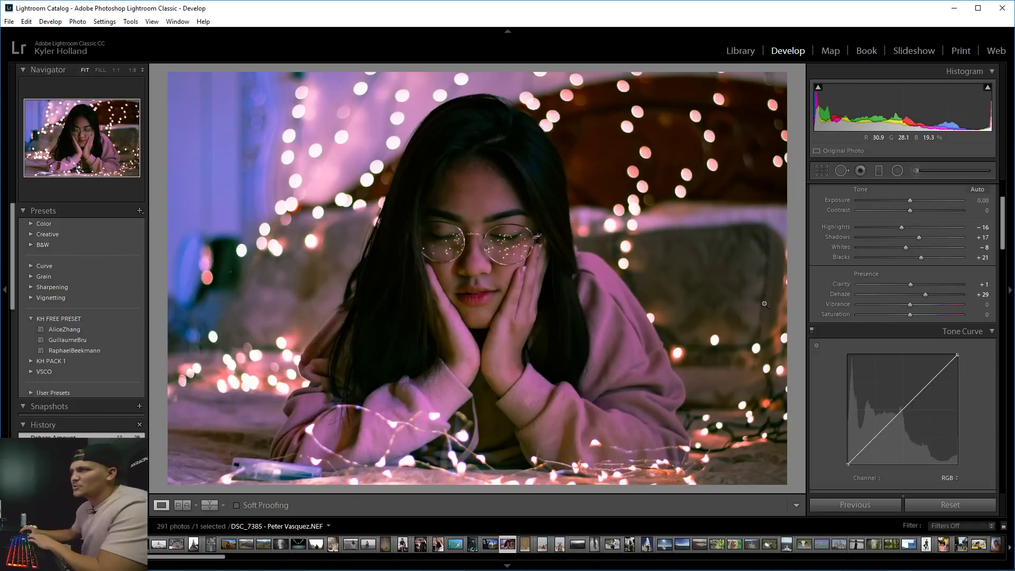
pyautogui.moveTo(912, 304)
pyautogui.mouseDown()
pyautogui.moveTo(936, 304)
pyautogui.moveTo(902, 319)
pyautogui.moveTo(914, 317)
pyautogui.moveTo(910, 304)
pyautogui.mouseUp()
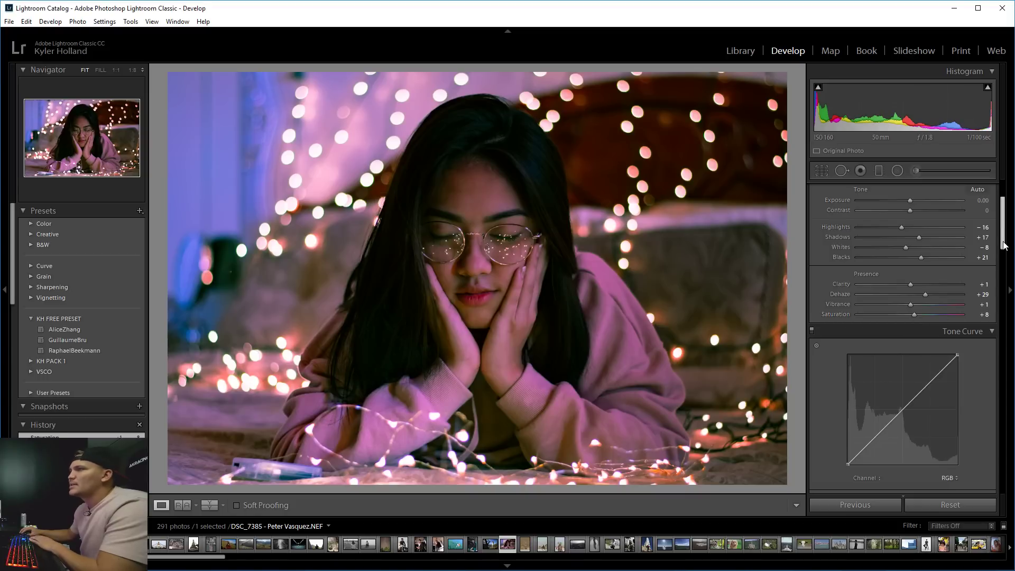
# Shape the RGB point curve with two points near 25% and 75%, removing an extra point.
pyautogui.scroll(-2, 1003, 252)
pyautogui.scroll(-3, 1003, 253)
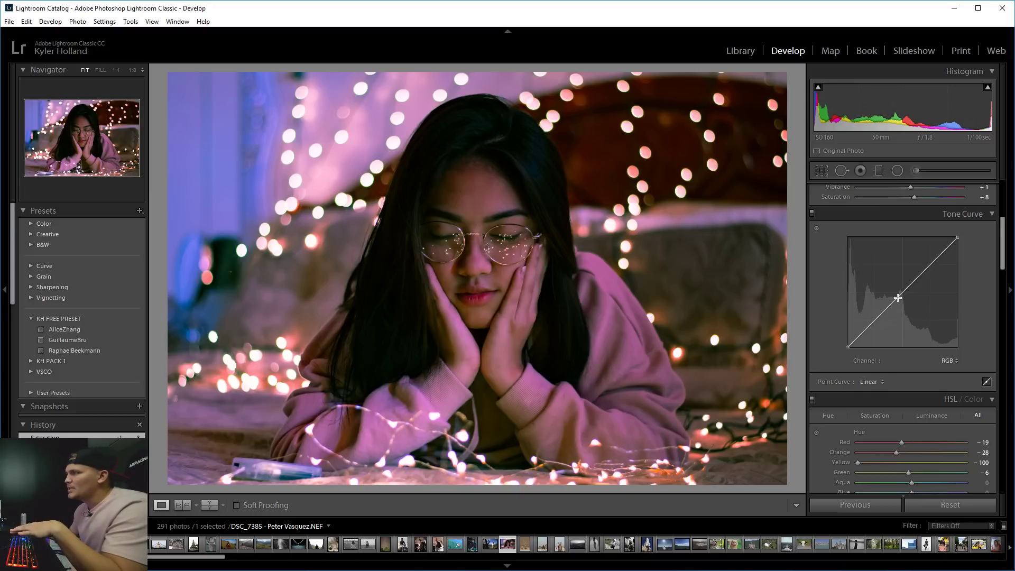
pyautogui.moveTo(898, 297)
pyautogui.mouseDown()
pyautogui.moveTo(902, 306)
pyautogui.moveTo(870, 267)
pyautogui.moveTo(857, 283)
pyautogui.moveTo(892, 318)
pyautogui.moveTo(871, 301)
pyautogui.moveTo(884, 313)
pyautogui.mouseUp()
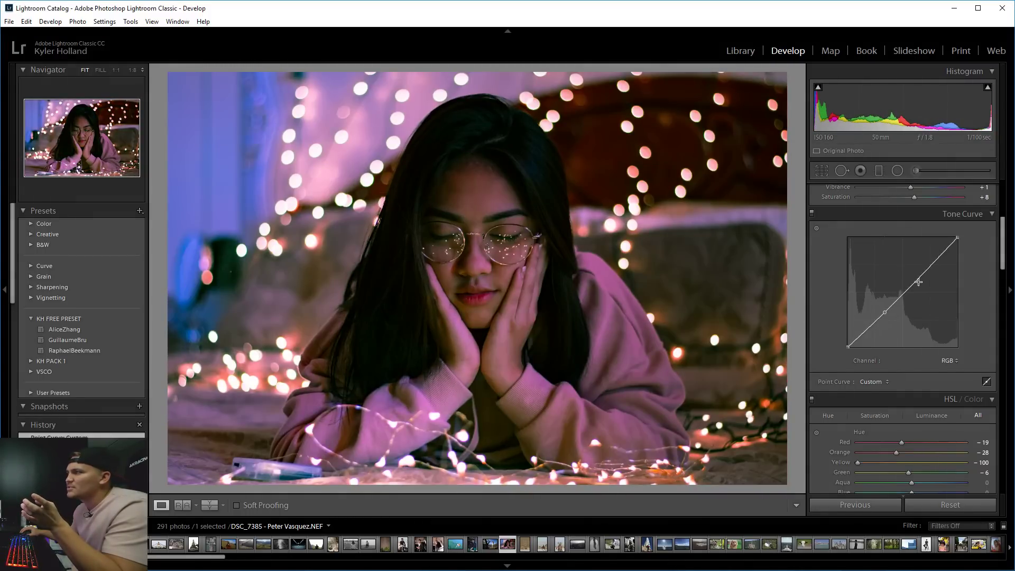
pyautogui.moveTo(918, 280); pyautogui.dragTo(932, 265)
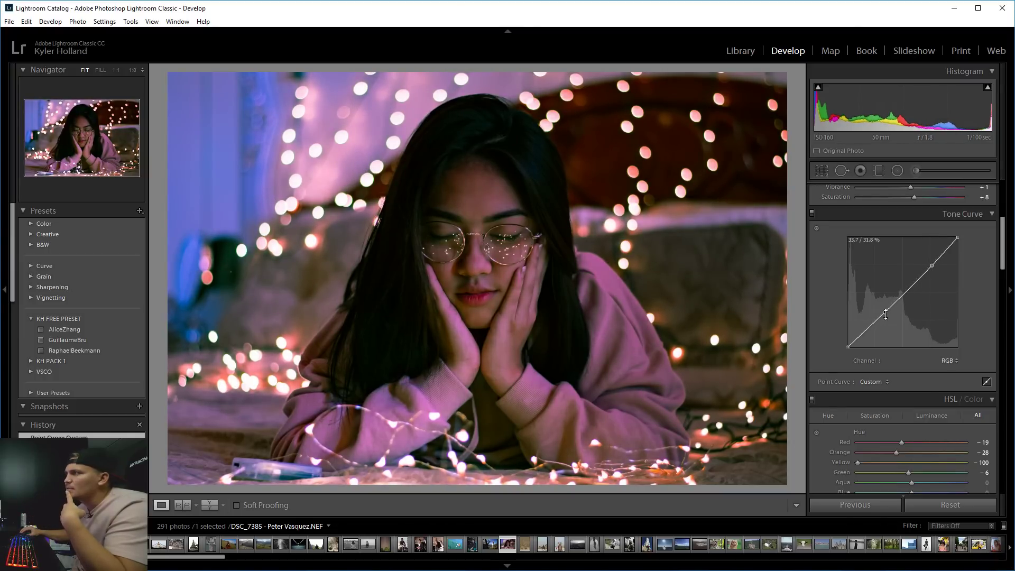
pyautogui.moveTo(885, 312); pyautogui.dragTo(876, 321)
pyautogui.doubleClick(875, 320)
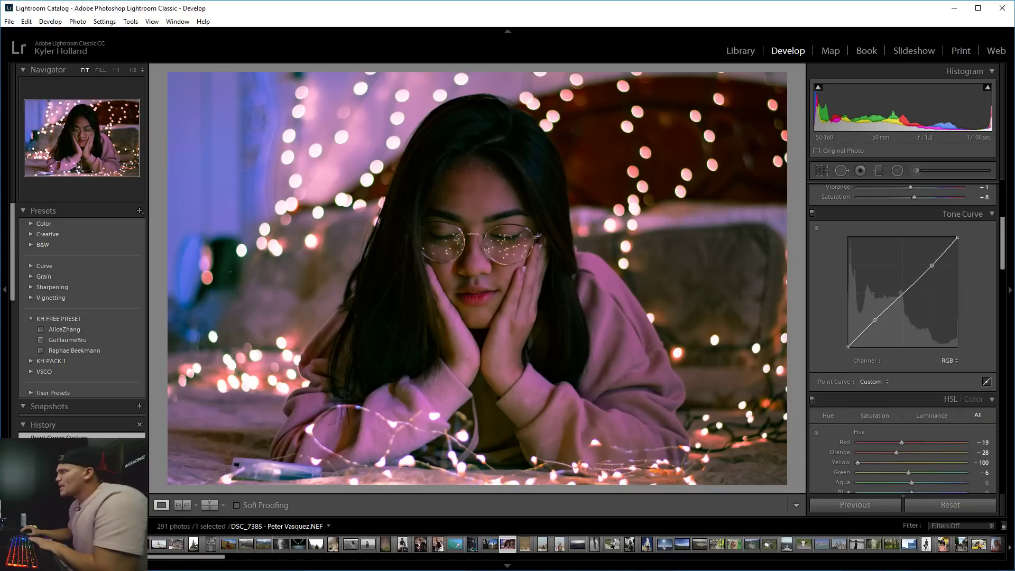
pyautogui.scroll(-3, 851, 380)
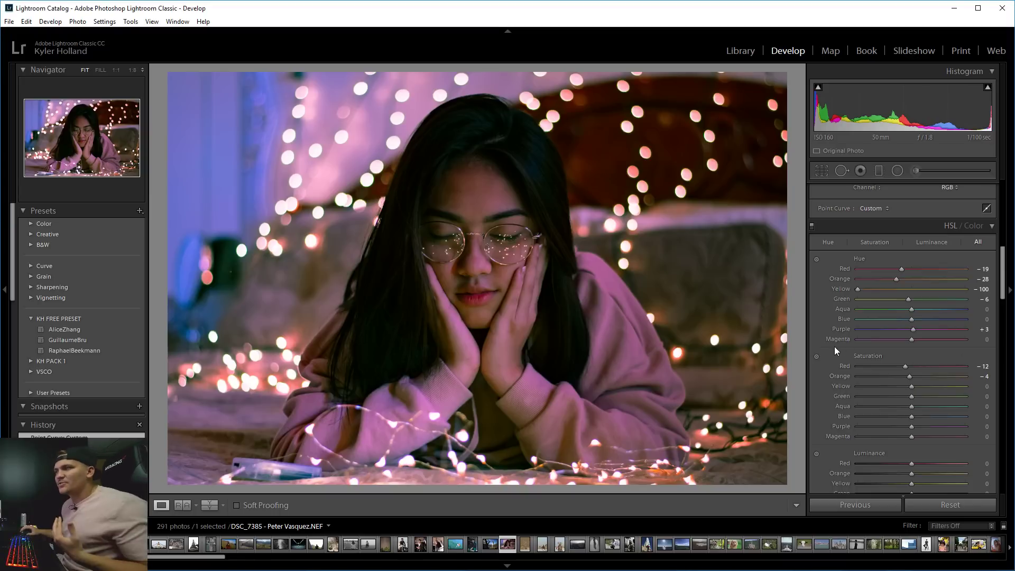
pyautogui.click(547, 230)
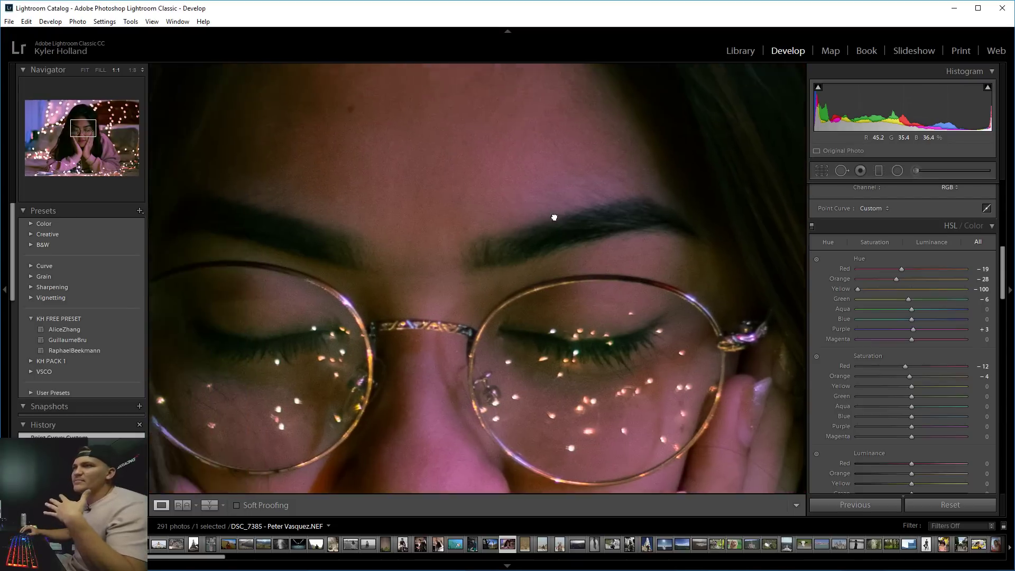
pyautogui.moveTo(554, 217)
pyautogui.mouseDown()
pyautogui.moveTo(596, 295)
pyautogui.moveTo(508, 262)
pyautogui.moveTo(554, 207)
pyautogui.mouseUp()
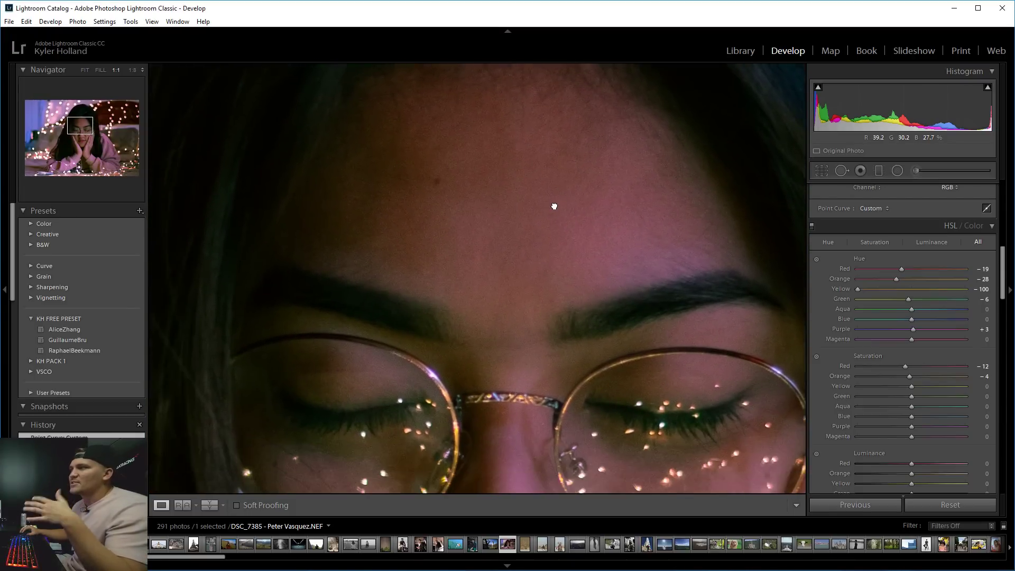
pyautogui.moveTo(641, 416); pyautogui.dragTo(613, 476)
pyautogui.click(561, 289)
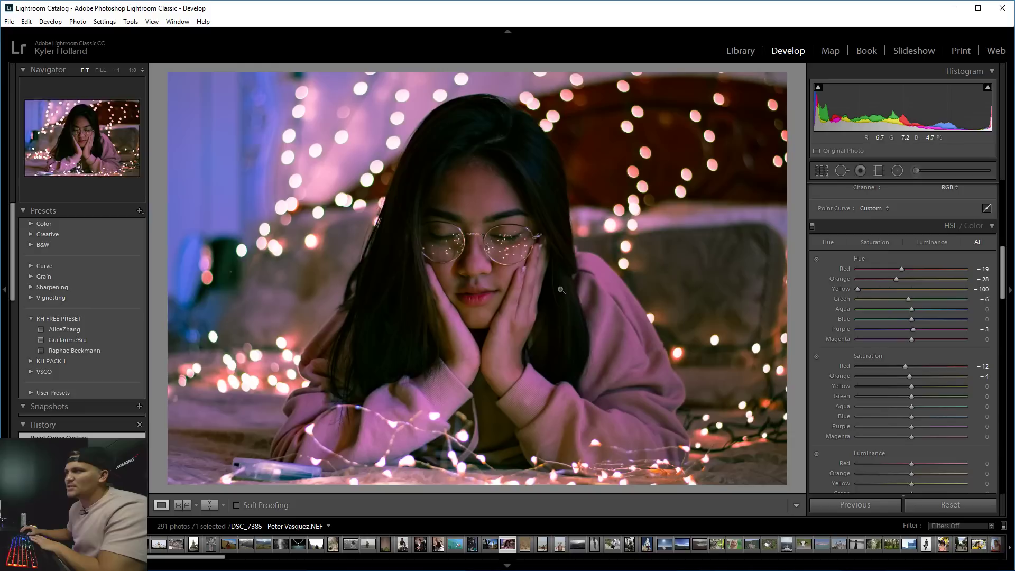
pyautogui.click(561, 289)
pyautogui.moveTo(465, 211); pyautogui.dragTo(529, 278)
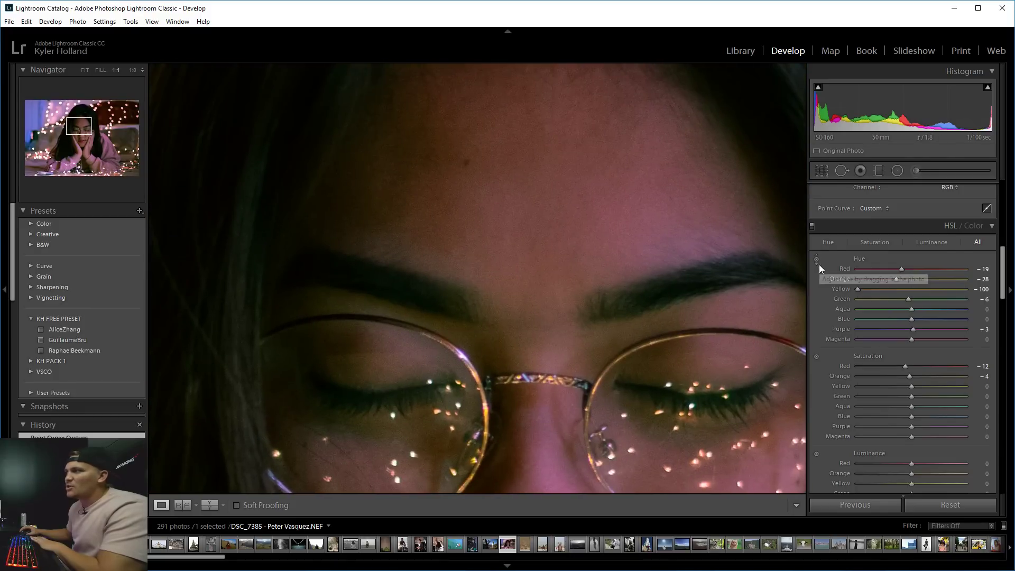
pyautogui.click(523, 214)
pyautogui.click(524, 214)
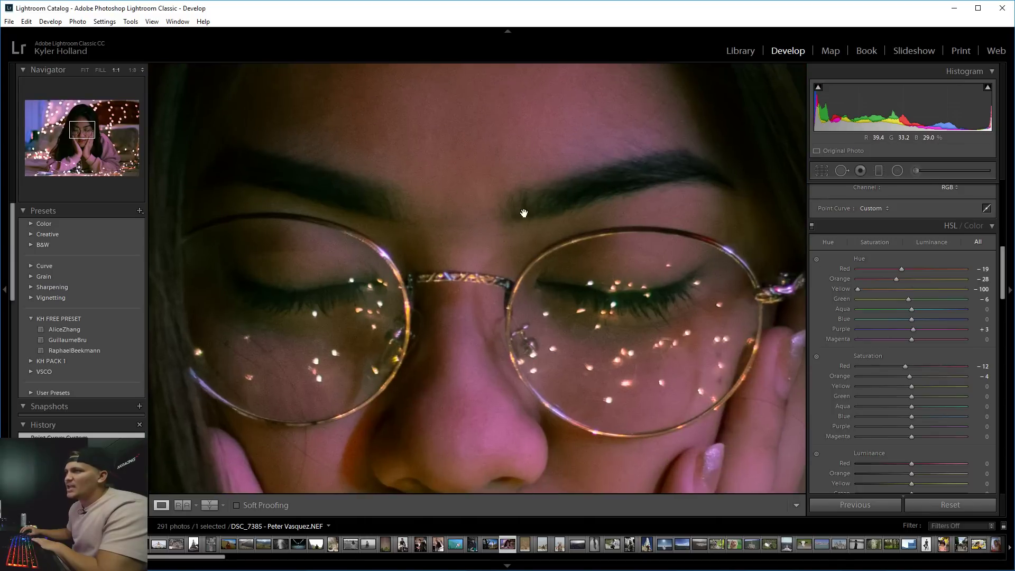
pyautogui.moveTo(524, 213); pyautogui.dragTo(552, 240)
pyautogui.click(816, 259)
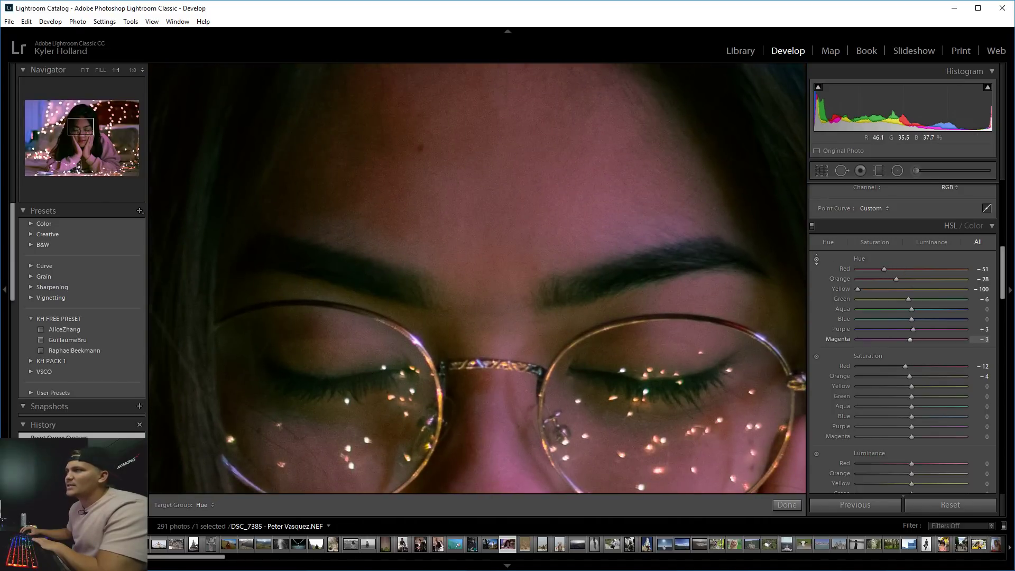
pyautogui.moveTo(553, 222); pyautogui.dragTo(552, 181)
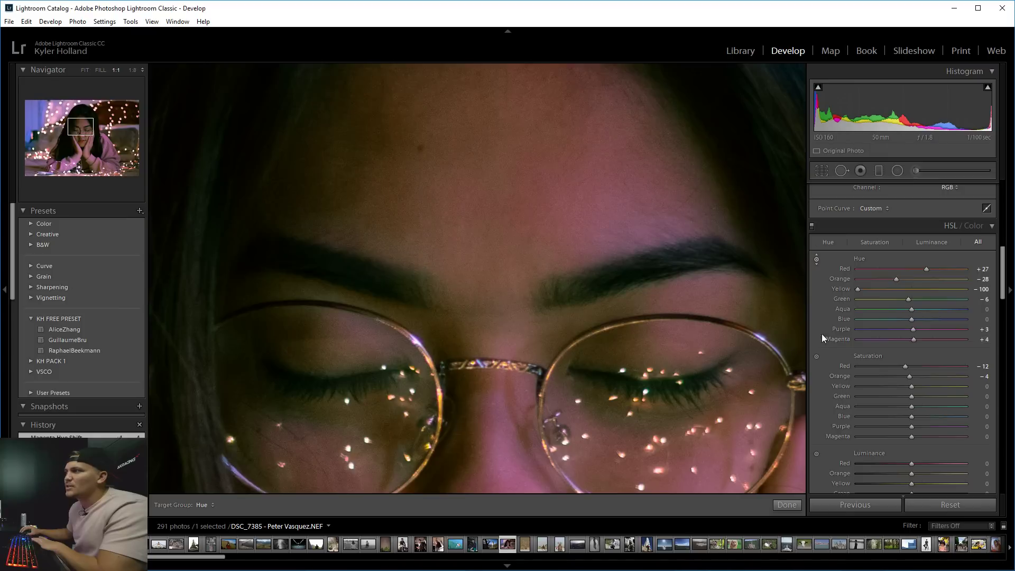
pyautogui.click(816, 356)
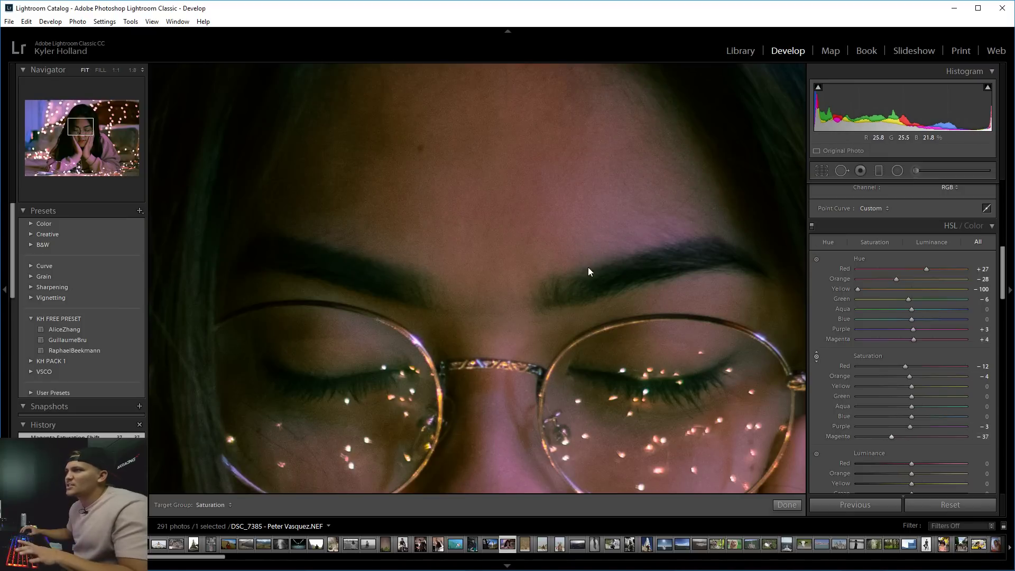
pyautogui.press('z')
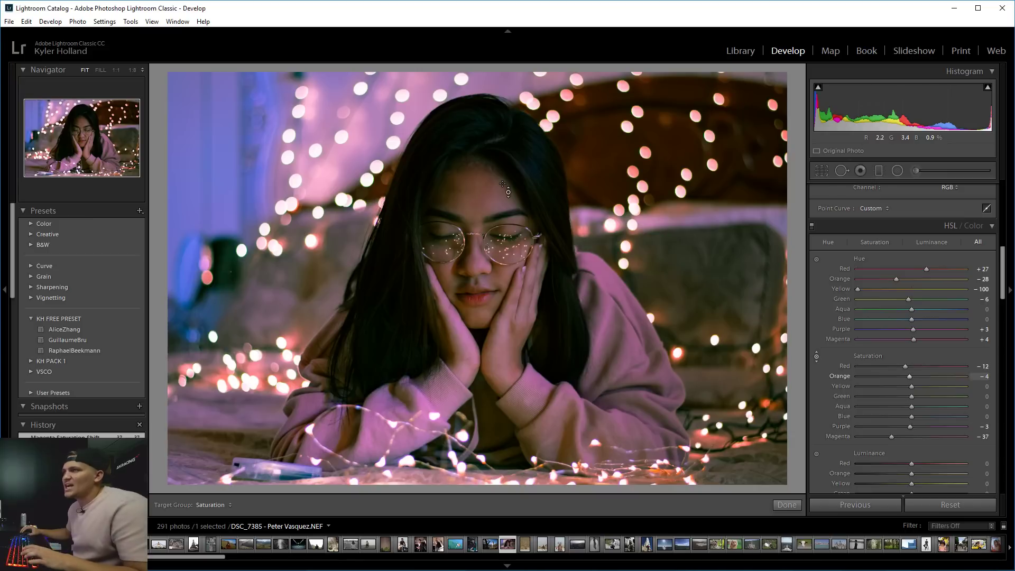
pyautogui.hotkey('ctrl', 'z')
pyautogui.hotkey('ctrl', 'z')
pyautogui.hotkey('ctrl', 'z')
pyautogui.hotkey('ctrl', 'z')
pyautogui.hotkey('ctrl', 'z')
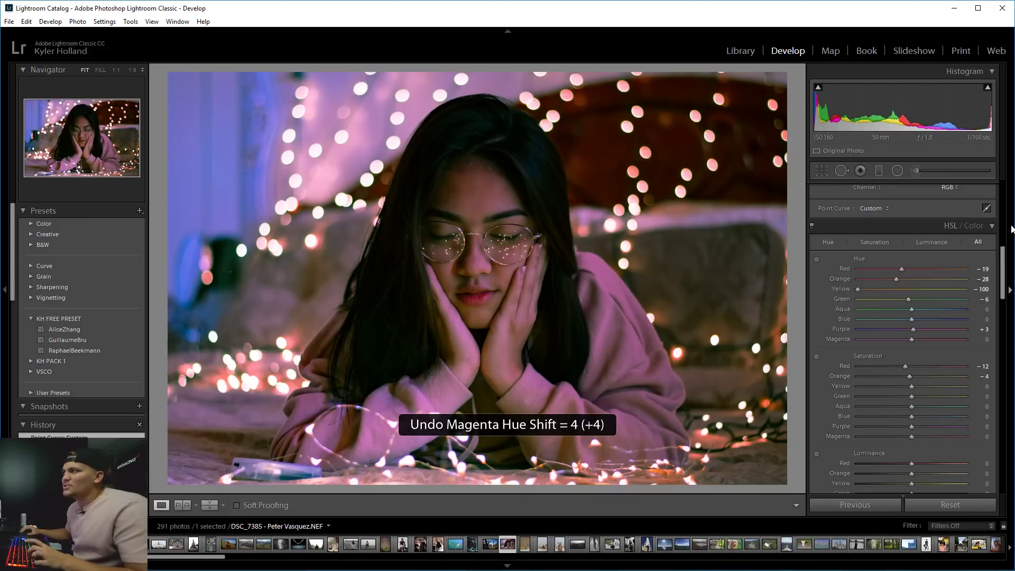
# Shrink the Adjustment Brush and paint a red-tinted stroke over the forehead.
pyautogui.click(931, 171)
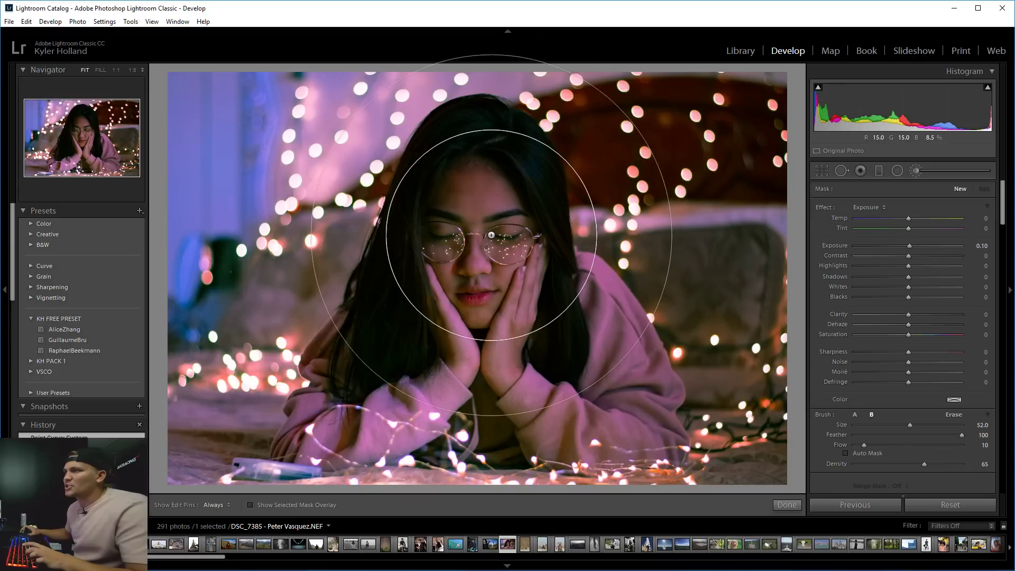
pyautogui.moveTo(914, 425); pyautogui.dragTo(865, 426)
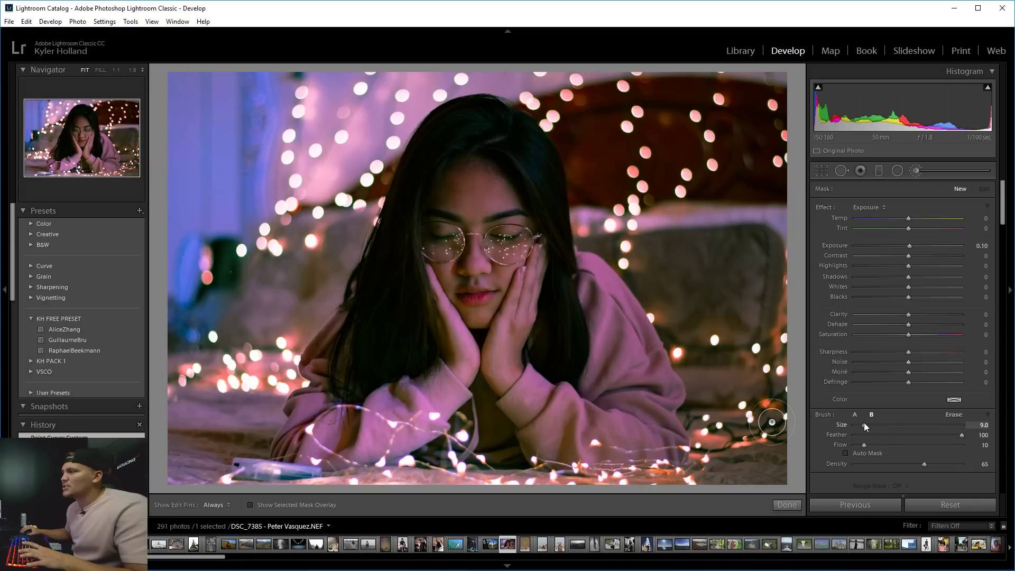
pyautogui.press('h')
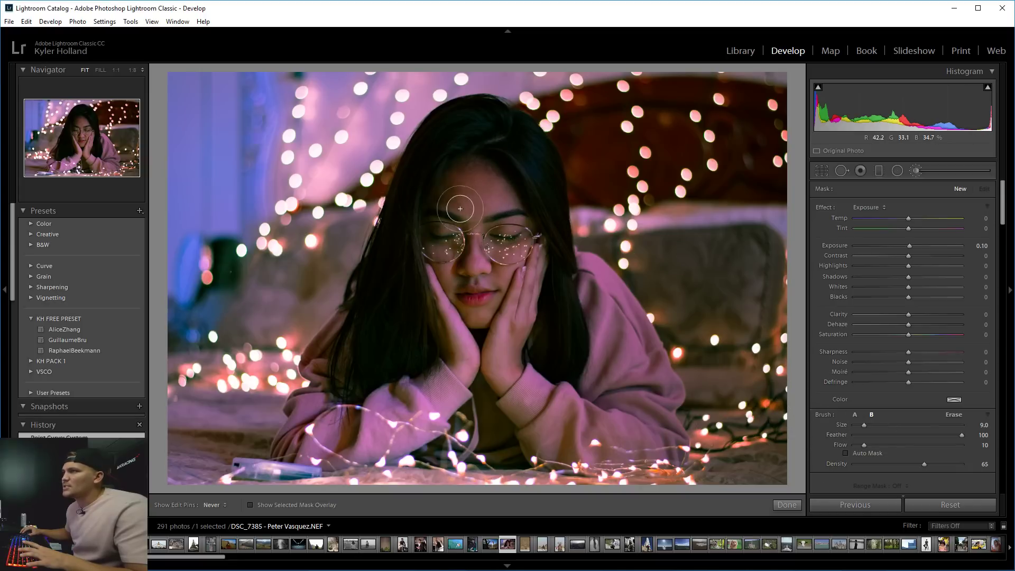
pyautogui.moveTo(465, 189)
pyautogui.mouseDown()
pyautogui.moveTo(497, 186)
pyautogui.moveTo(475, 191)
pyautogui.mouseUp()
pyautogui.press('h')
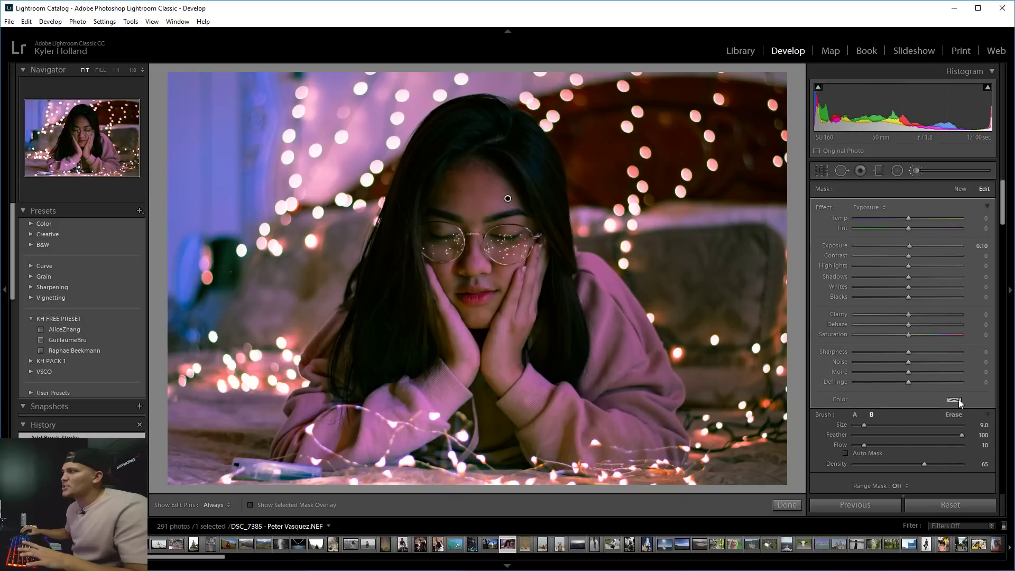
pyautogui.click(955, 399)
pyautogui.click(925, 394)
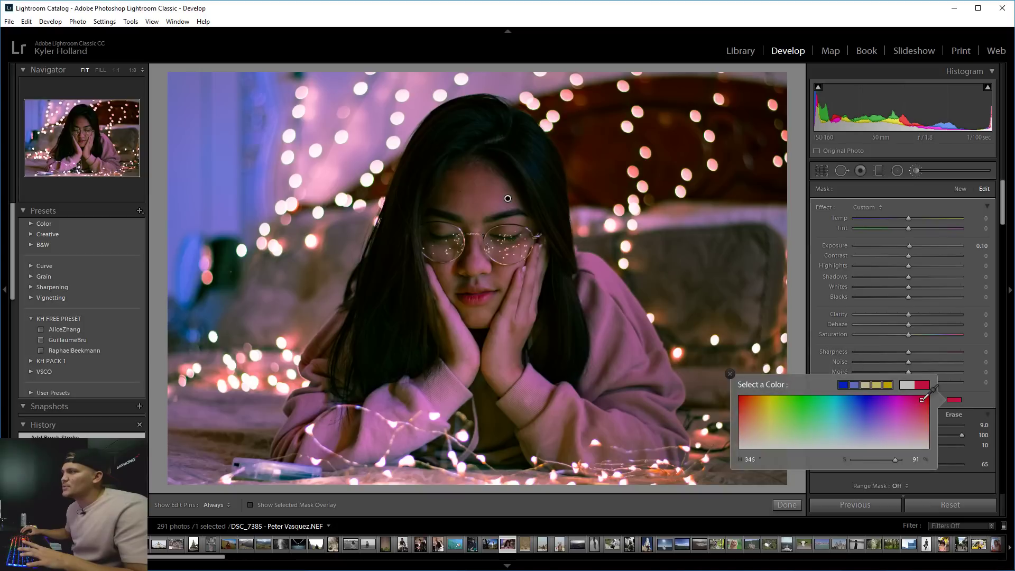
pyautogui.click(975, 390)
pyautogui.moveTo(472, 184); pyautogui.dragTo(468, 187)
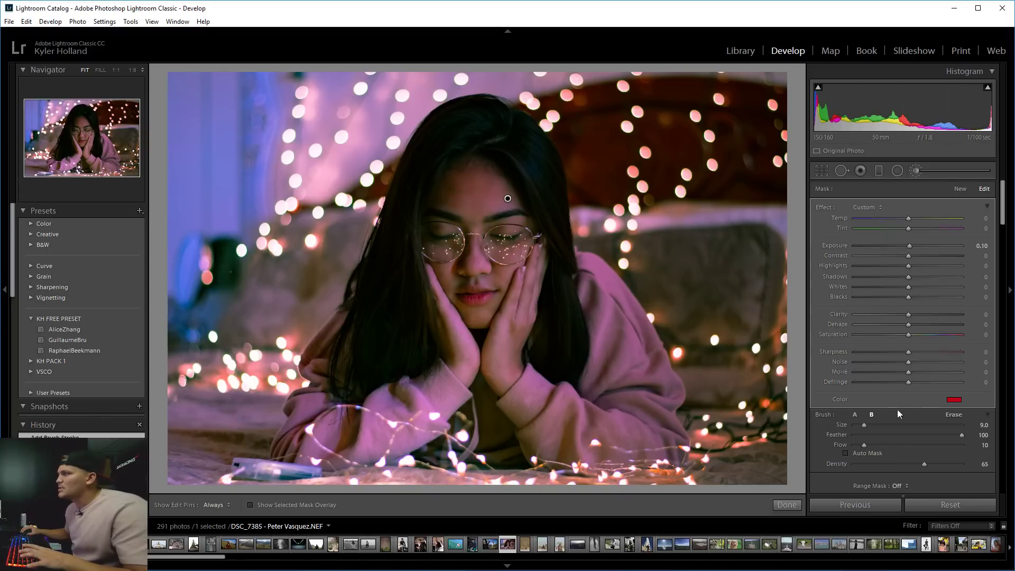
# Raise the brush Exposure to 1.33 and paint the brightening across the forehead.
pyautogui.moveTo(909, 245); pyautogui.dragTo(928, 248)
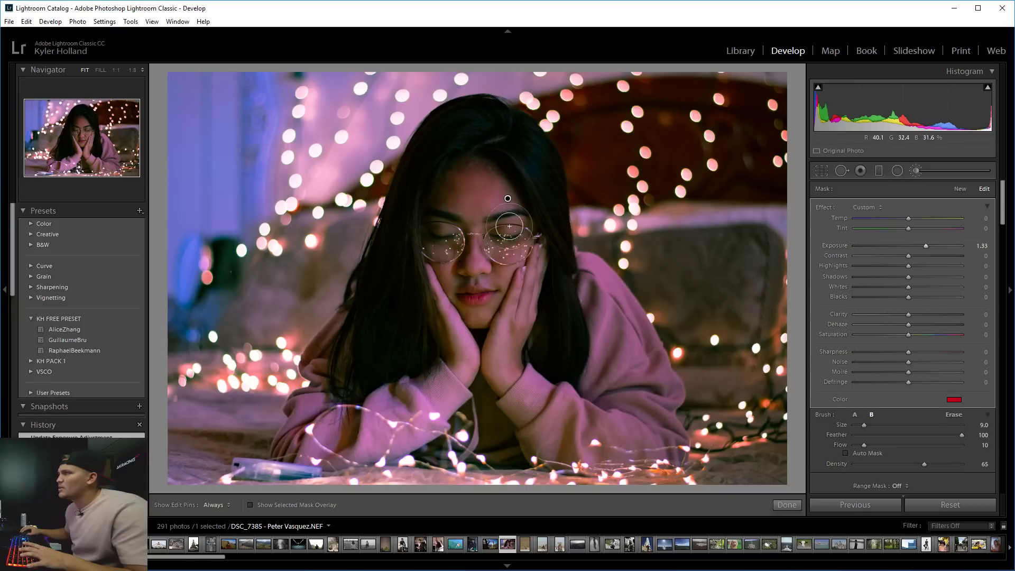
pyautogui.press('h')
pyautogui.moveTo(478, 194)
pyautogui.mouseDown()
pyautogui.moveTo(469, 188)
pyautogui.moveTo(481, 184)
pyautogui.mouseUp()
pyautogui.press('h')
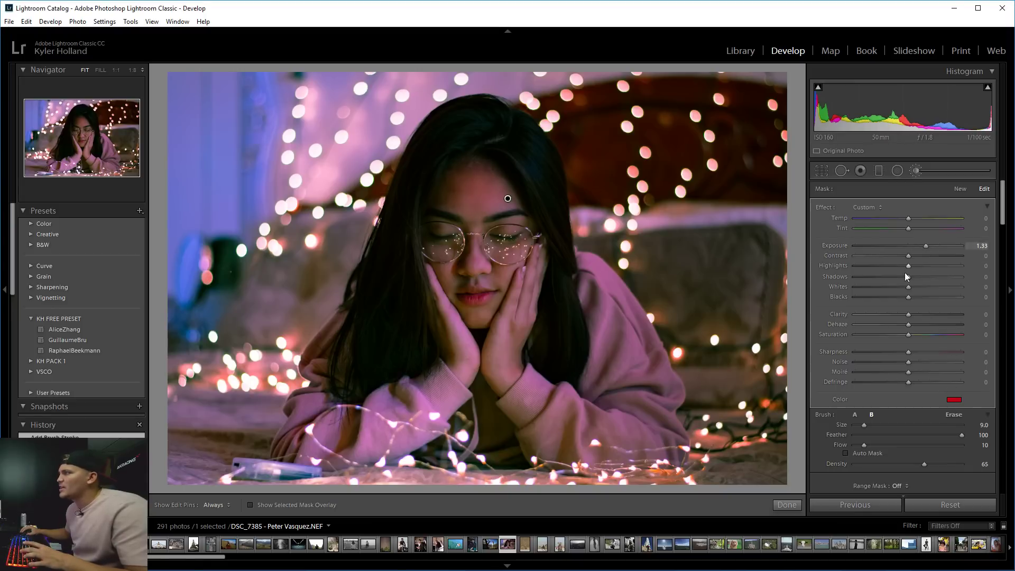
pyautogui.press('h')
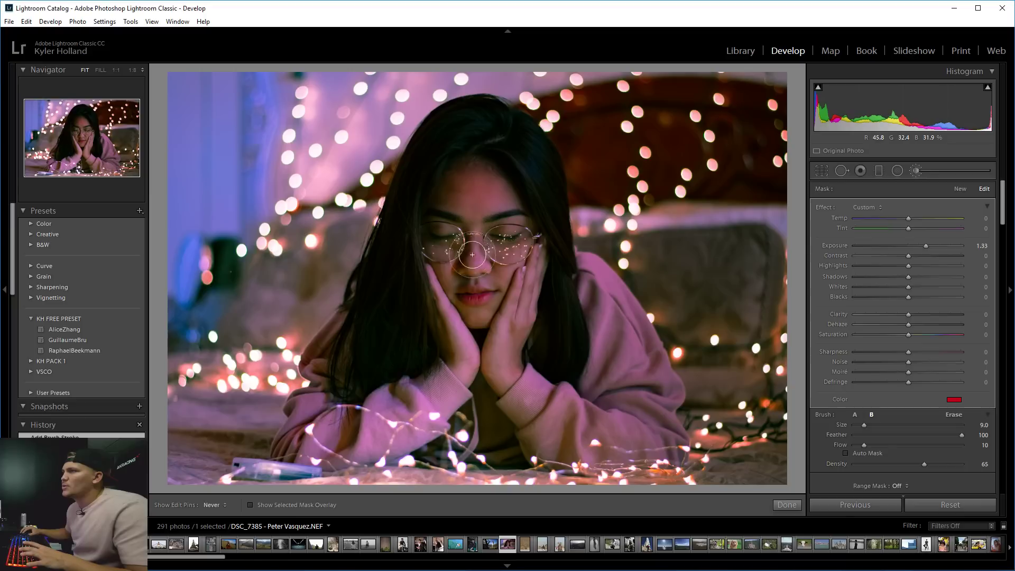
pyautogui.press('h')
# Try a yellow-green brush tint, then drain the tint back to no colour.
pyautogui.click(954, 400)
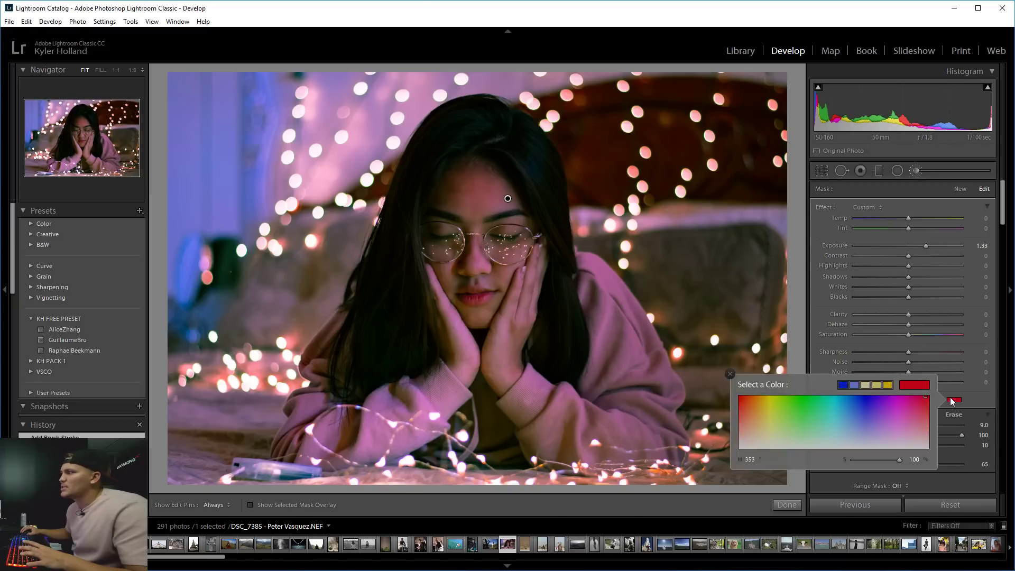
pyautogui.moveTo(895, 397); pyautogui.dragTo(780, 395)
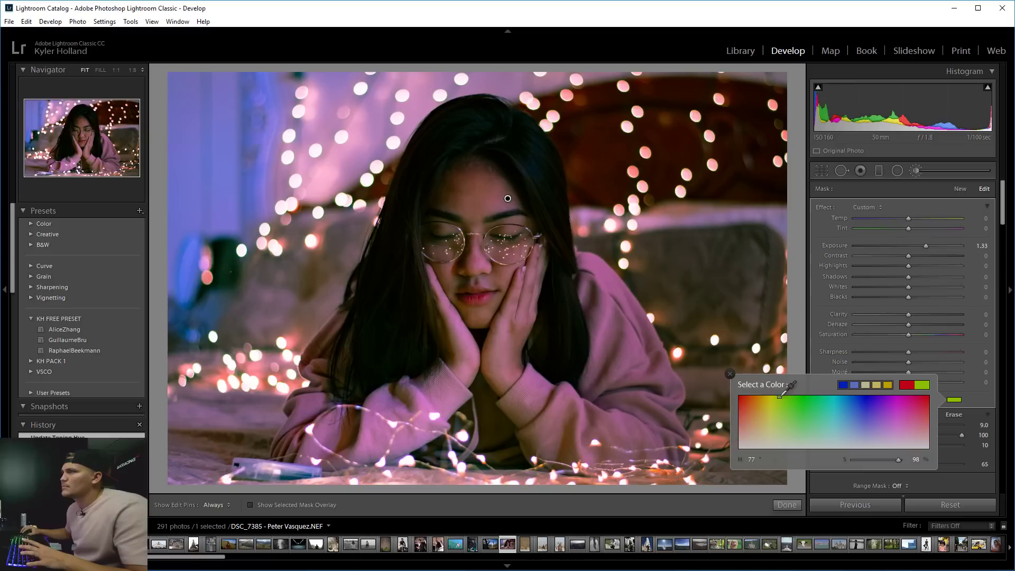
pyautogui.click(955, 401)
pyautogui.click(954, 401)
pyautogui.moveTo(795, 431); pyautogui.dragTo(746, 450)
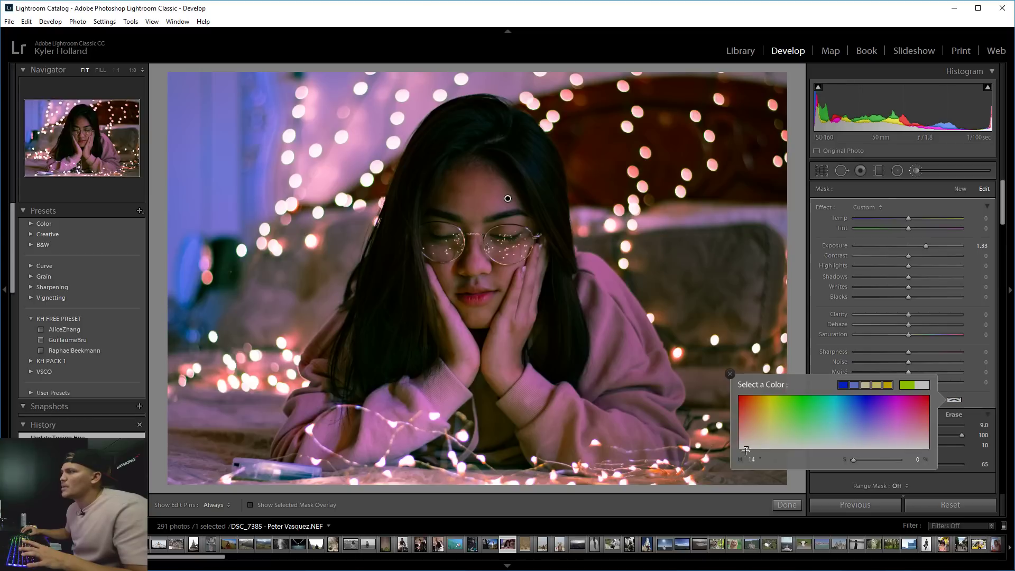
pyautogui.click(977, 406)
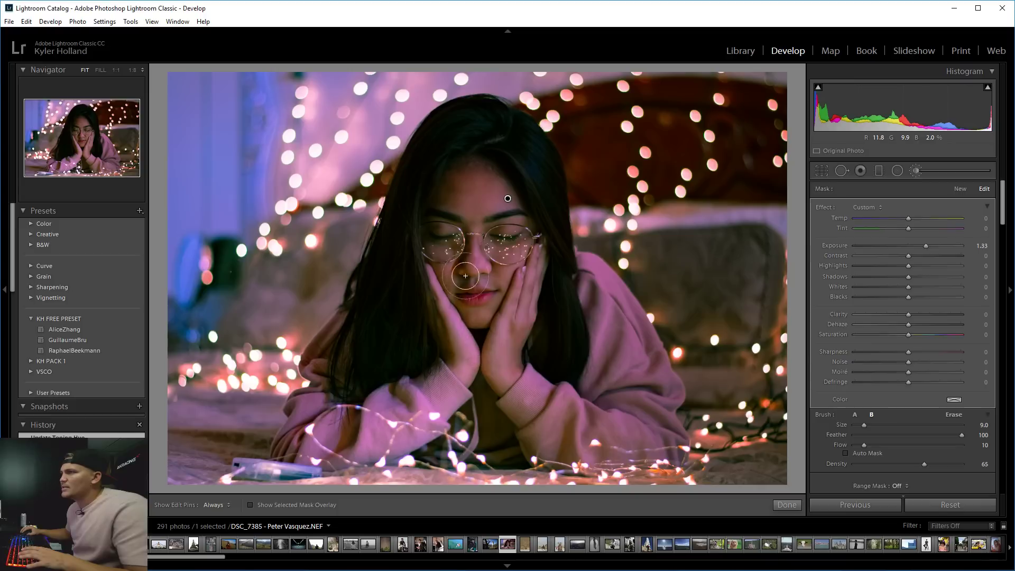
# Set brush Flow to 100 and paint a stroke over the nose and cheek.
pyautogui.press('0')
pyautogui.press('h')
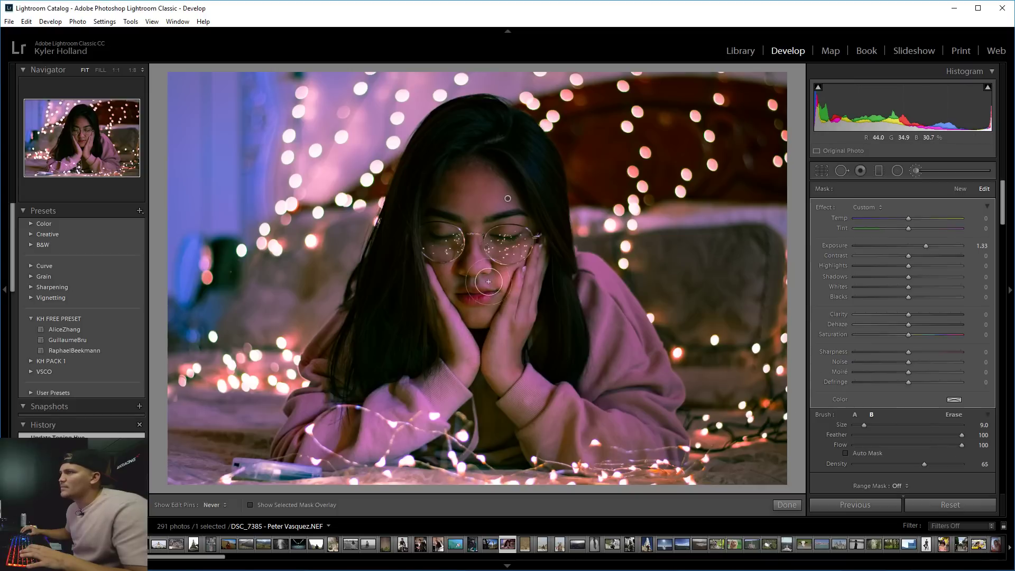
pyautogui.moveTo(488, 282); pyautogui.dragTo(472, 282)
pyautogui.press('h')
# Tint the brush green, drop Flow to 10, and paint more over the face and cheek.
pyautogui.click(954, 399)
pyautogui.moveTo(781, 405); pyautogui.dragTo(777, 376)
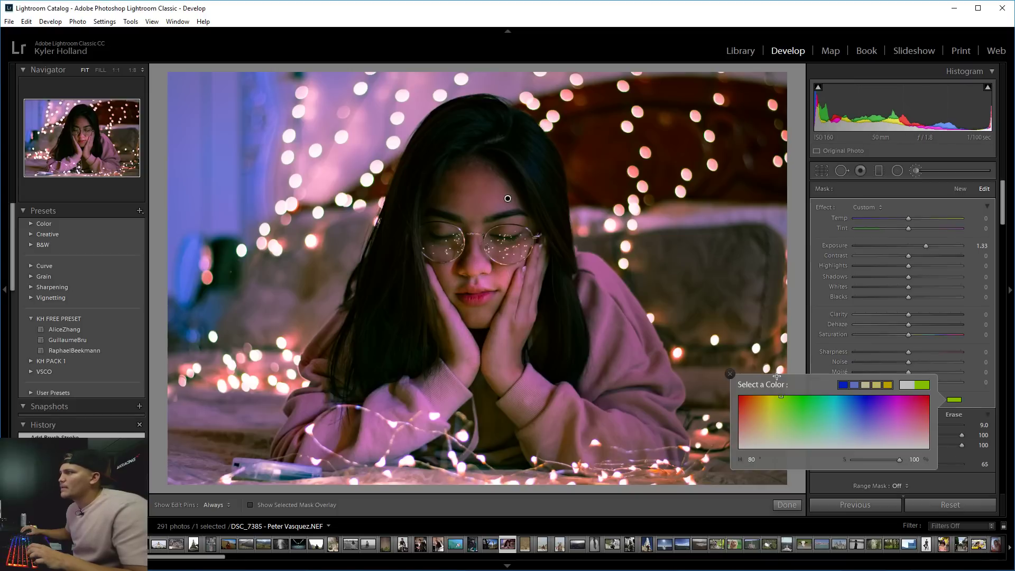
pyautogui.click(468, 201)
pyautogui.press('h')
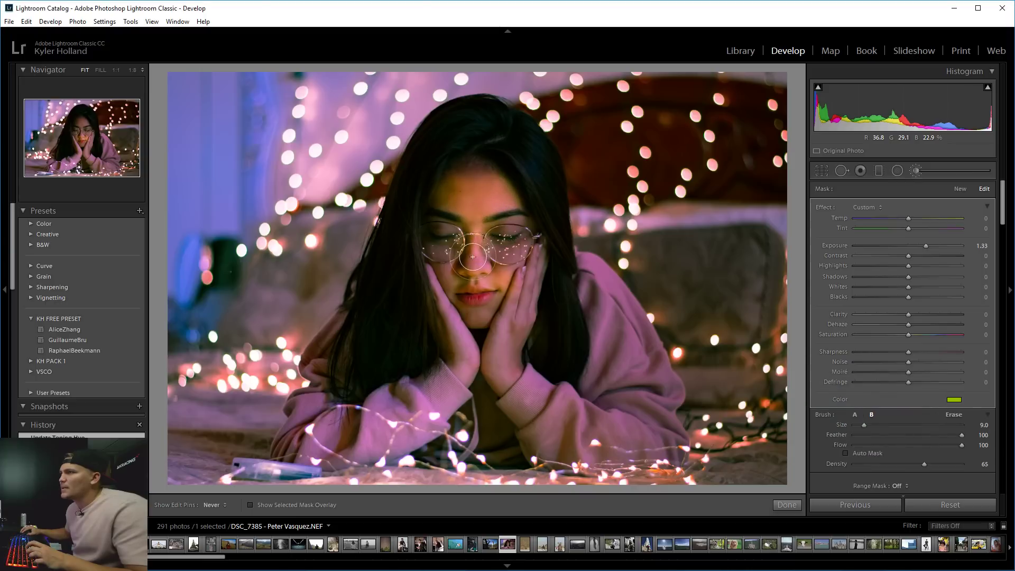
pyautogui.press('1')
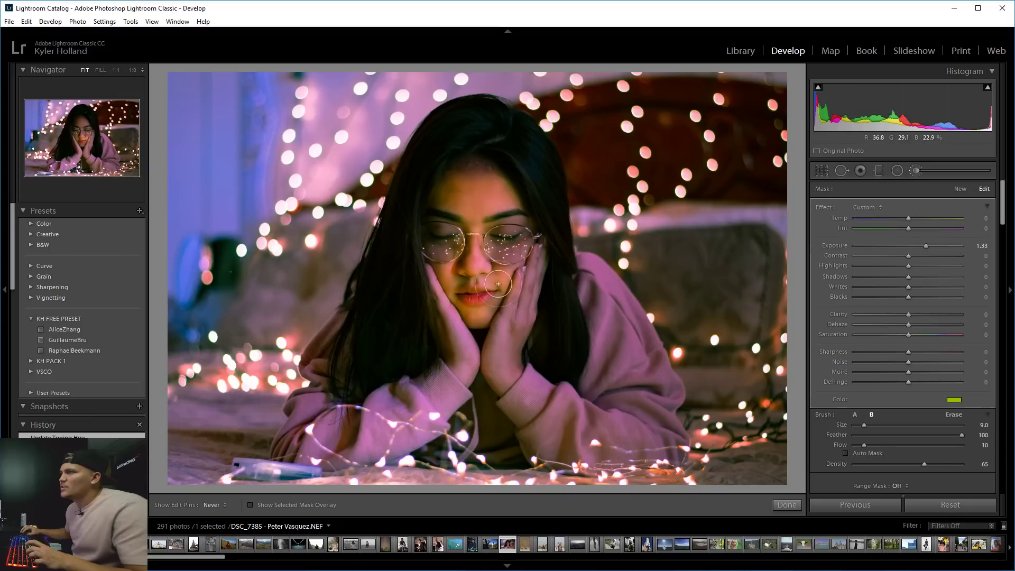
pyautogui.moveTo(499, 276)
pyautogui.mouseDown()
pyautogui.moveTo(520, 291)
pyautogui.moveTo(517, 309)
pyautogui.moveTo(533, 269)
pyautogui.moveTo(522, 318)
pyautogui.mouseUp()
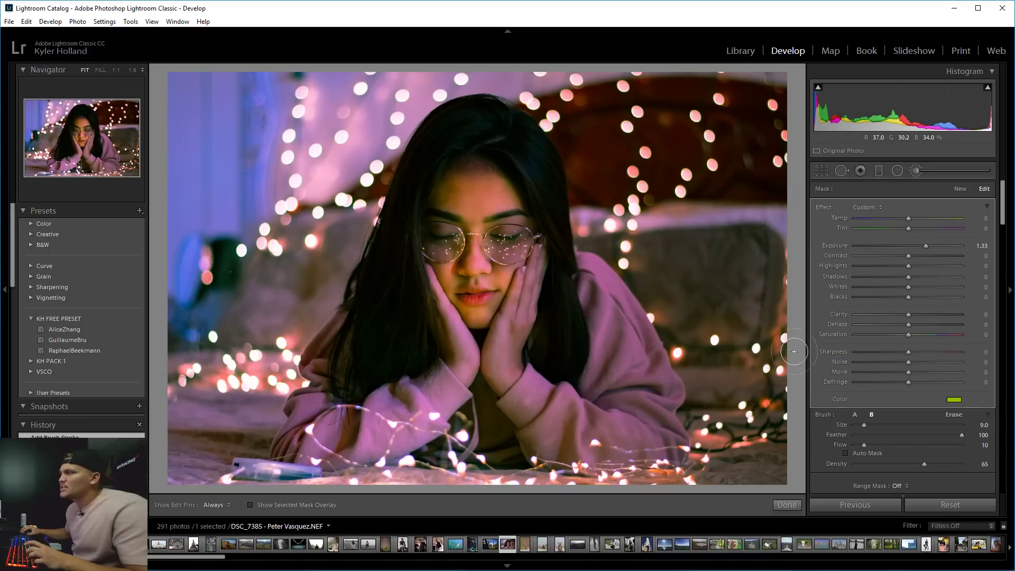
pyautogui.press('h')
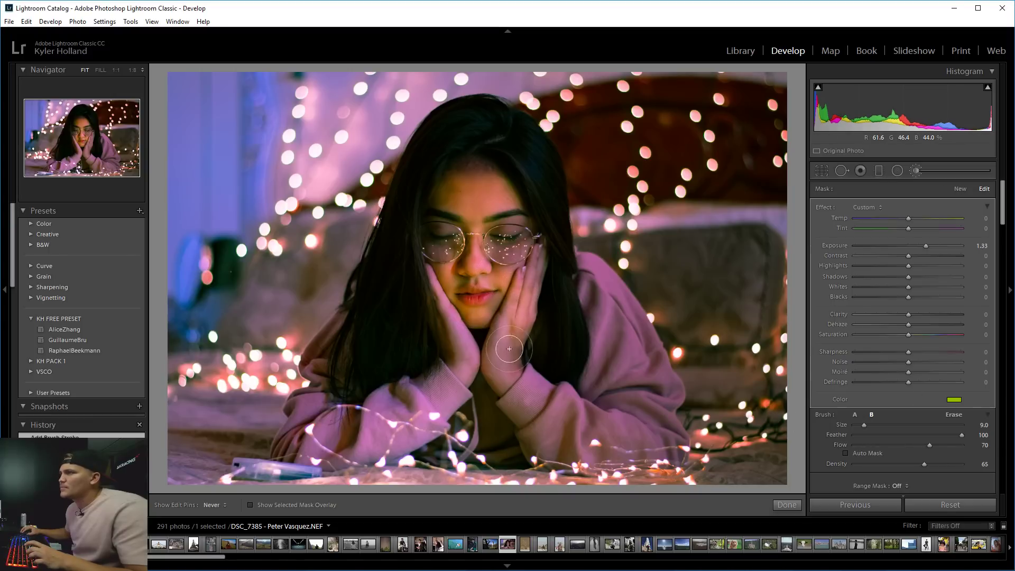
pyautogui.moveTo(498, 322)
pyautogui.mouseDown()
pyautogui.moveTo(462, 349)
pyautogui.moveTo(436, 325)
pyautogui.moveTo(434, 296)
pyautogui.moveTo(499, 283)
pyautogui.moveTo(520, 223)
pyautogui.moveTo(449, 244)
pyautogui.mouseUp()
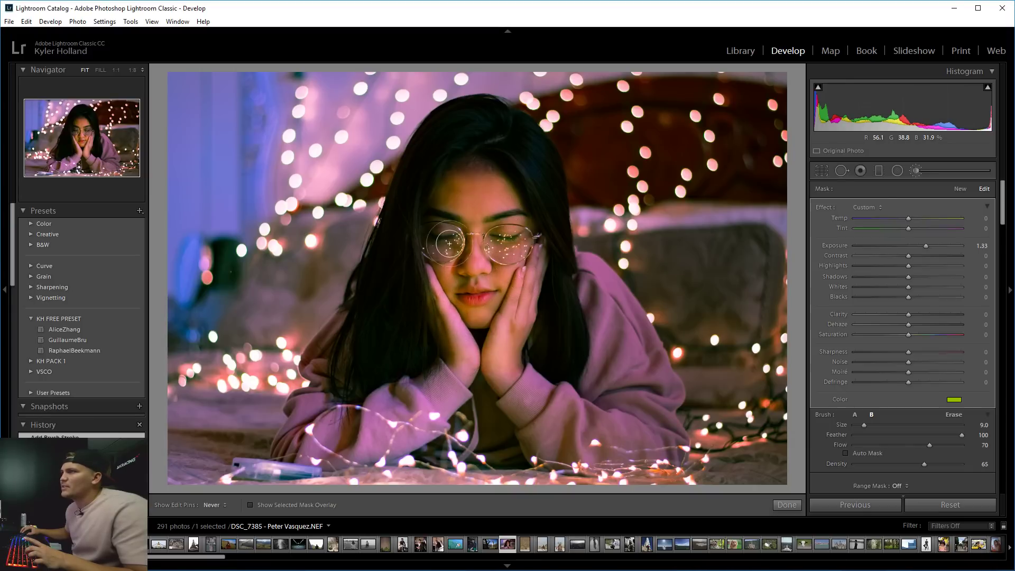
pyautogui.press('h')
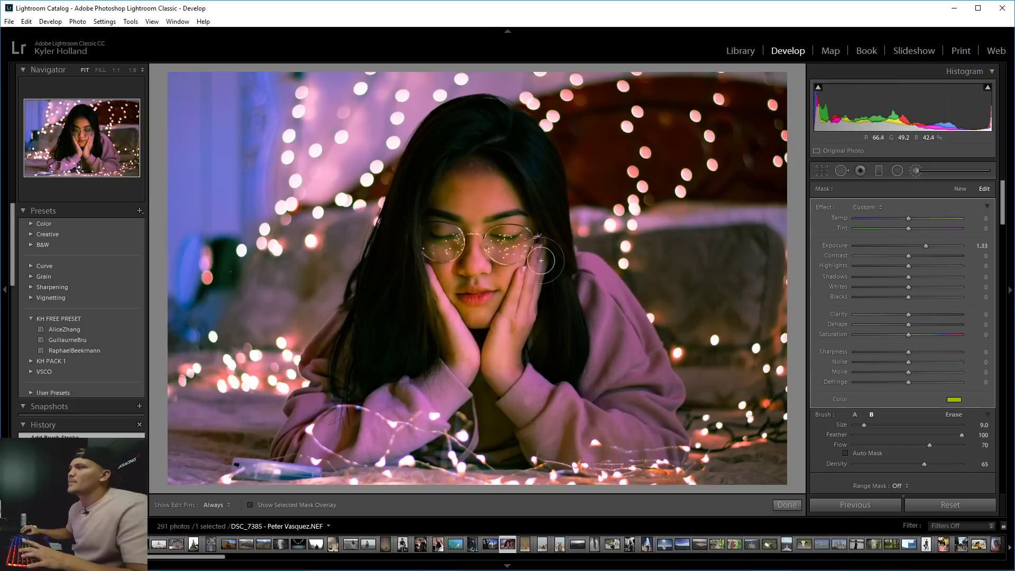
# Reset the mask Exposure to 0, preview teal tints, and set Saturation to 9.
pyautogui.moveTo(926, 246); pyautogui.dragTo(909, 243)
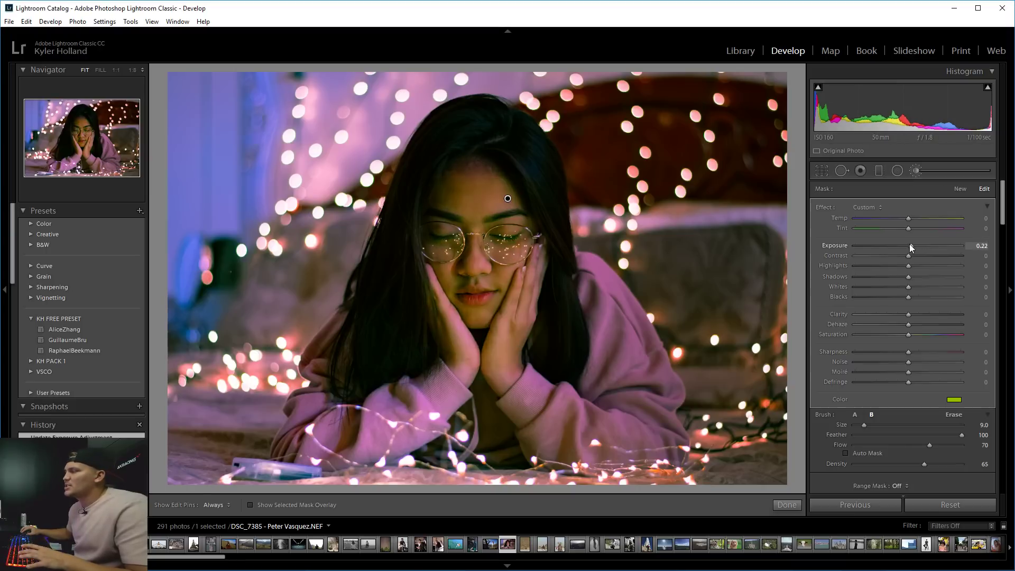
pyautogui.doubleClick(910, 244)
pyautogui.click(954, 400)
pyautogui.click(824, 427)
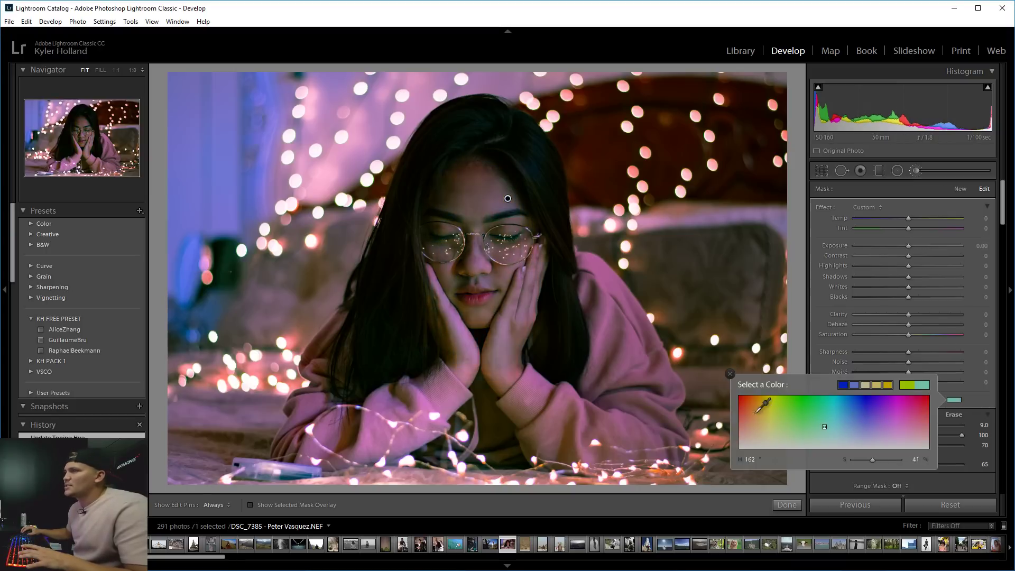
pyautogui.click(807, 422)
pyautogui.click(823, 430)
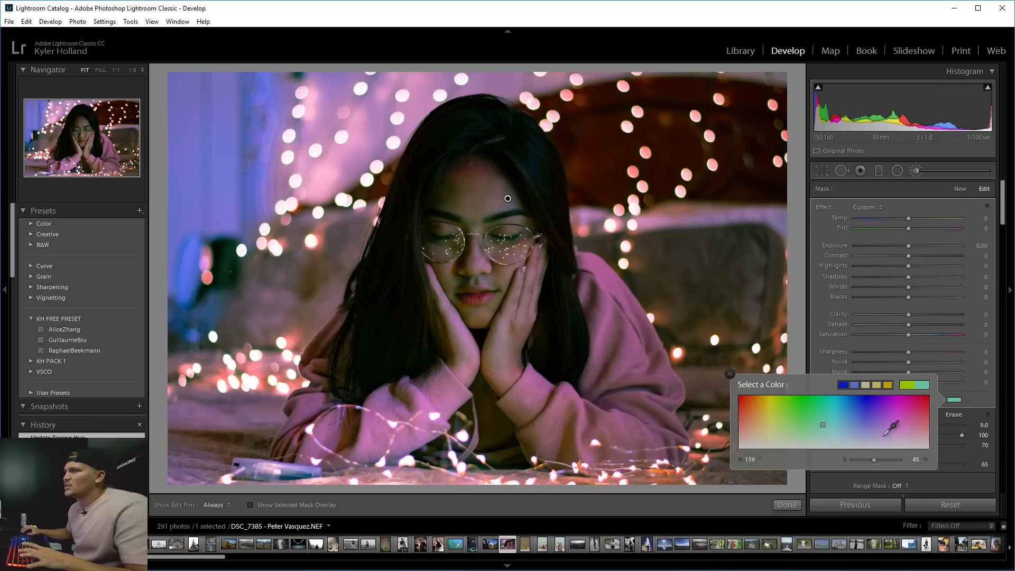
pyautogui.click(954, 415)
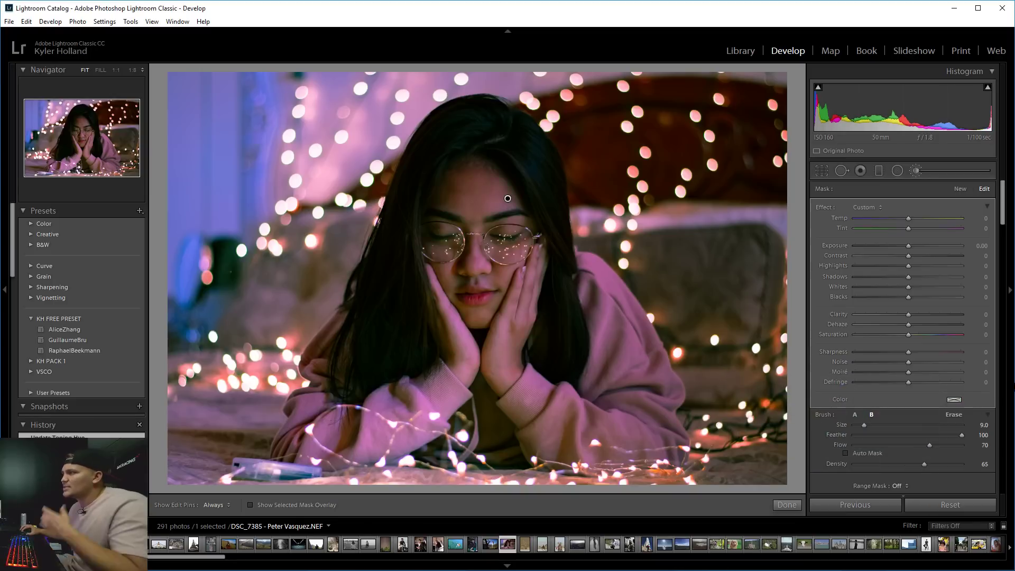
pyautogui.moveTo(907, 335); pyautogui.dragTo(913, 334)
# Shift the mask temperature and tint toward magenta at 1:1, and paint another face stroke.
pyautogui.press('z')
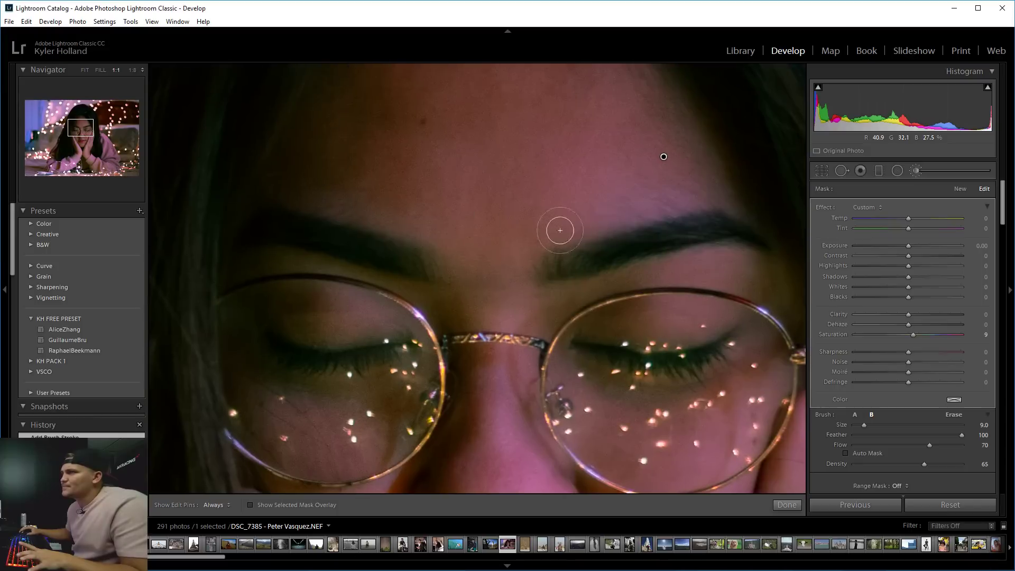
pyautogui.moveTo(910, 217); pyautogui.dragTo(922, 217)
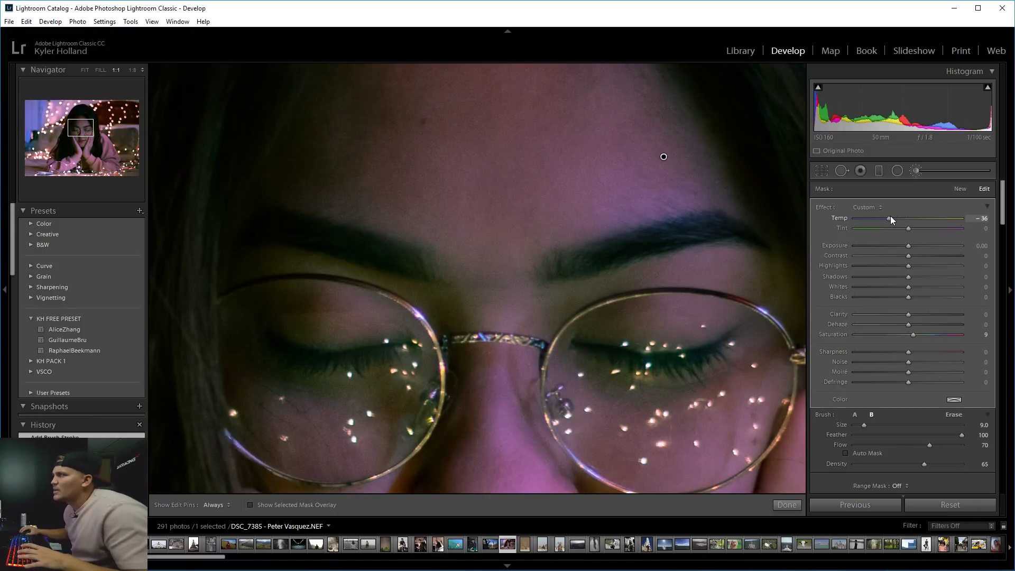
pyautogui.moveTo(912, 230)
pyautogui.mouseDown()
pyautogui.moveTo(922, 229)
pyautogui.moveTo(899, 228)
pyautogui.mouseUp()
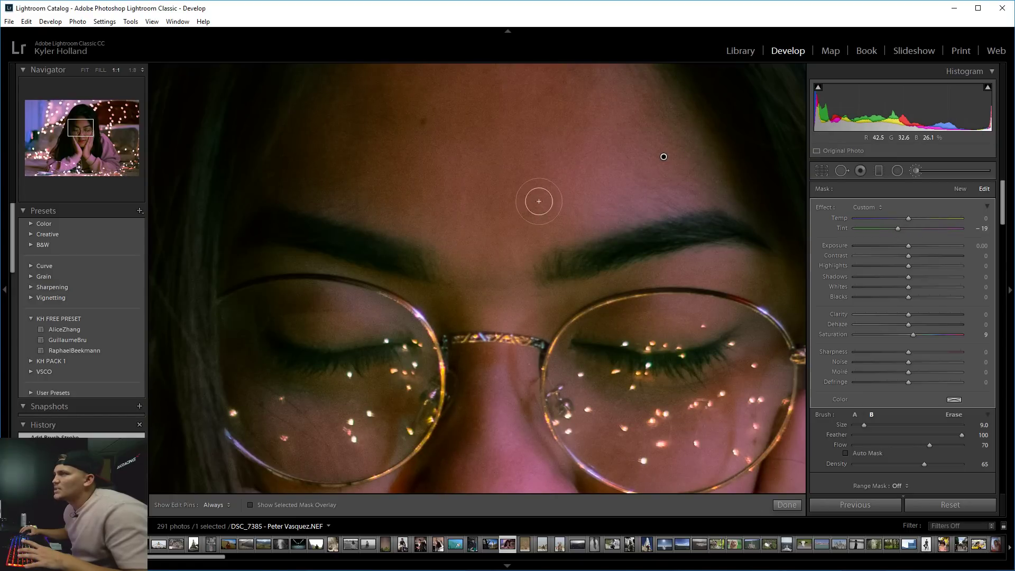
pyautogui.press('z')
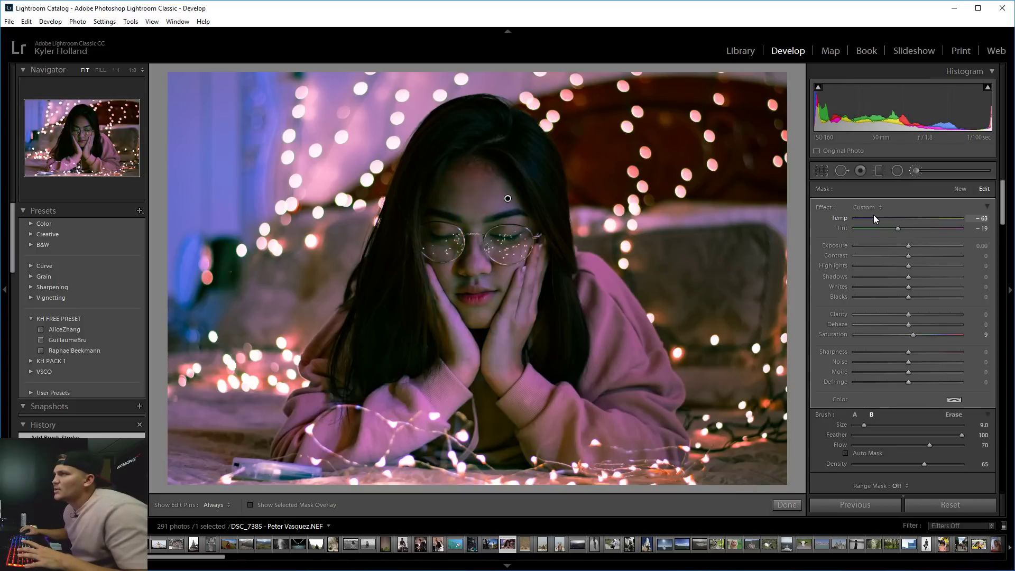
pyautogui.moveTo(874, 215); pyautogui.dragTo(901, 217)
pyautogui.press('1')
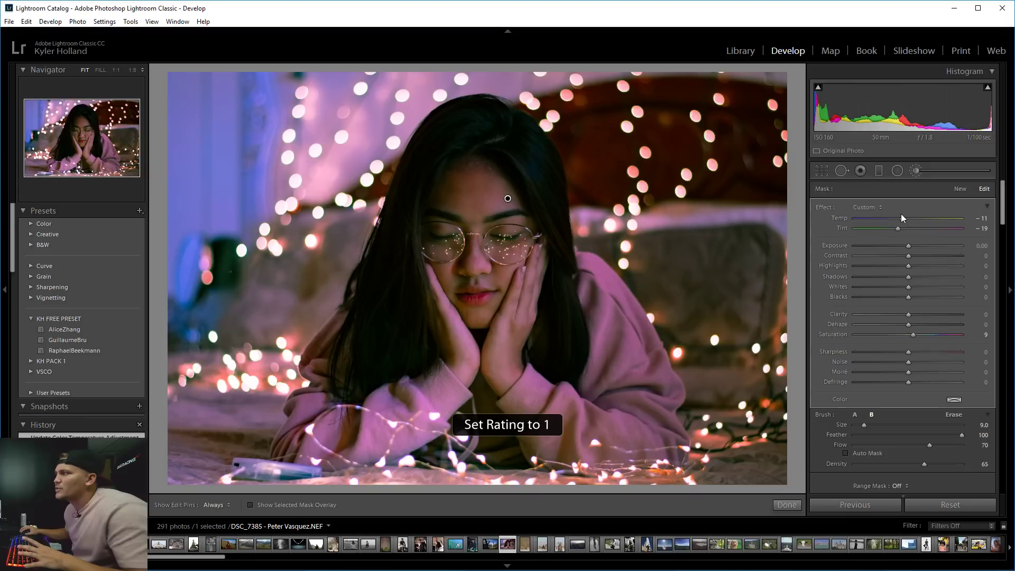
pyautogui.moveTo(567, 329)
pyautogui.mouseDown()
pyautogui.moveTo(542, 321)
pyautogui.moveTo(506, 369)
pyautogui.mouseUp()
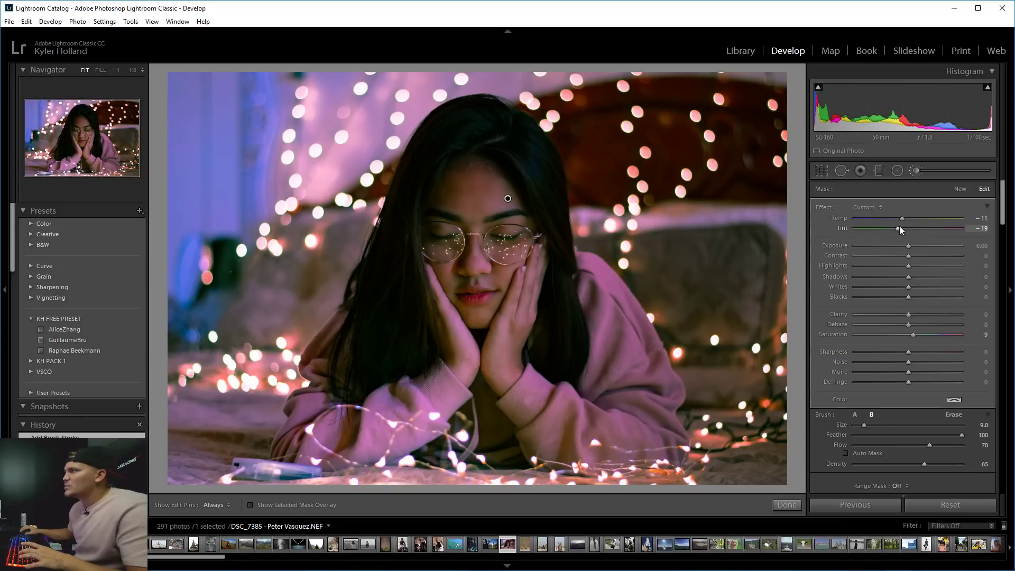
pyautogui.moveTo(889, 227); pyautogui.dragTo(889, 226)
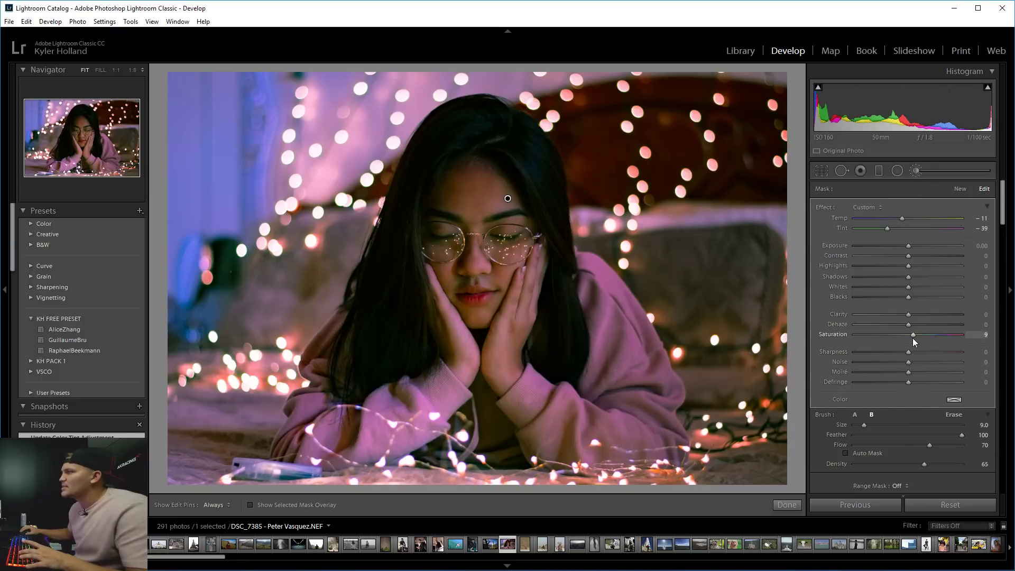
# Lower mask Saturation to -2 and fine-tune temperature and tint, checking the glasses at 1:1.
pyautogui.moveTo(906, 335); pyautogui.dragTo(906, 335)
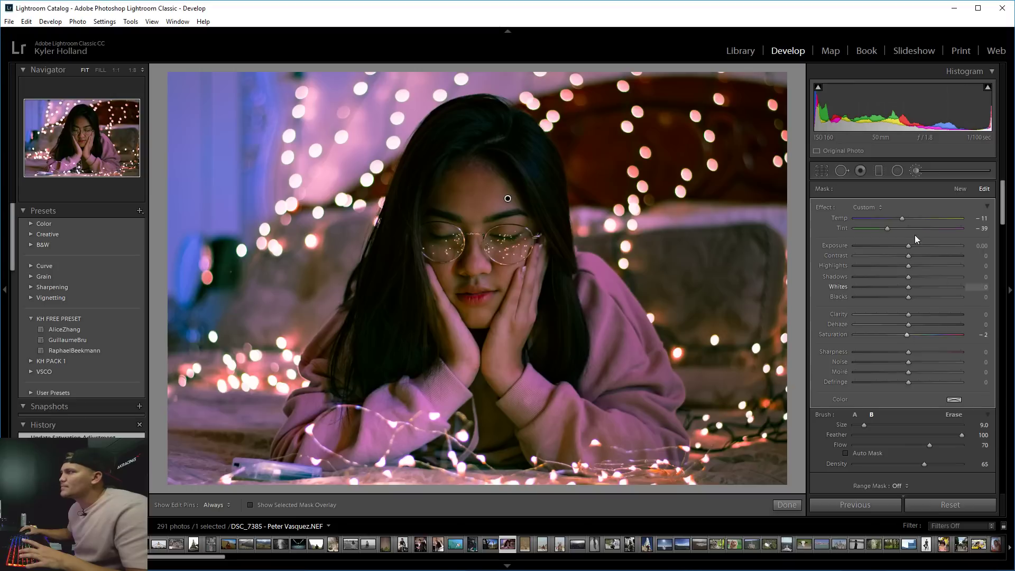
pyautogui.click(892, 217)
pyautogui.press('z')
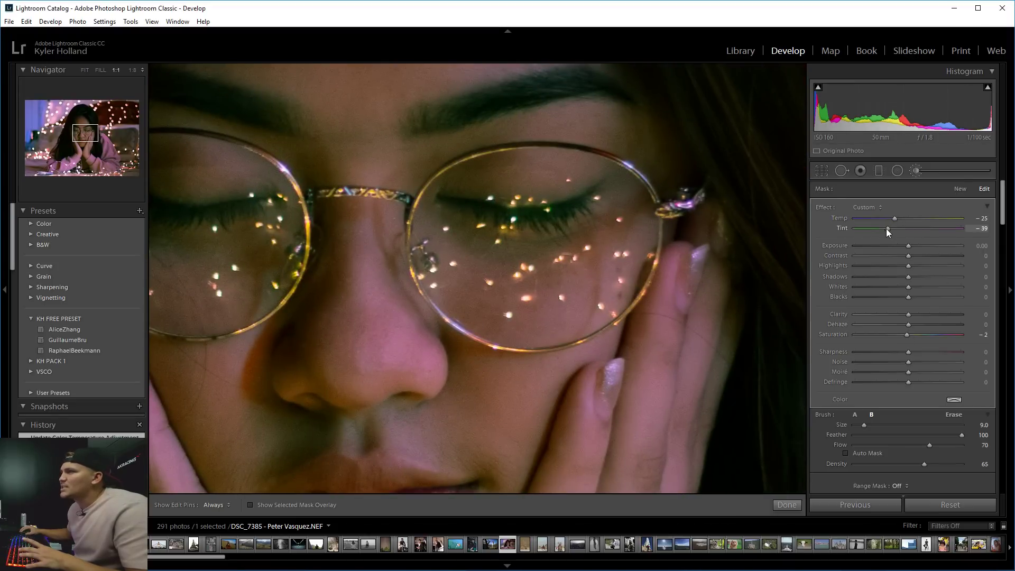
pyautogui.moveTo(886, 228); pyautogui.dragTo(893, 229)
pyautogui.press('z')
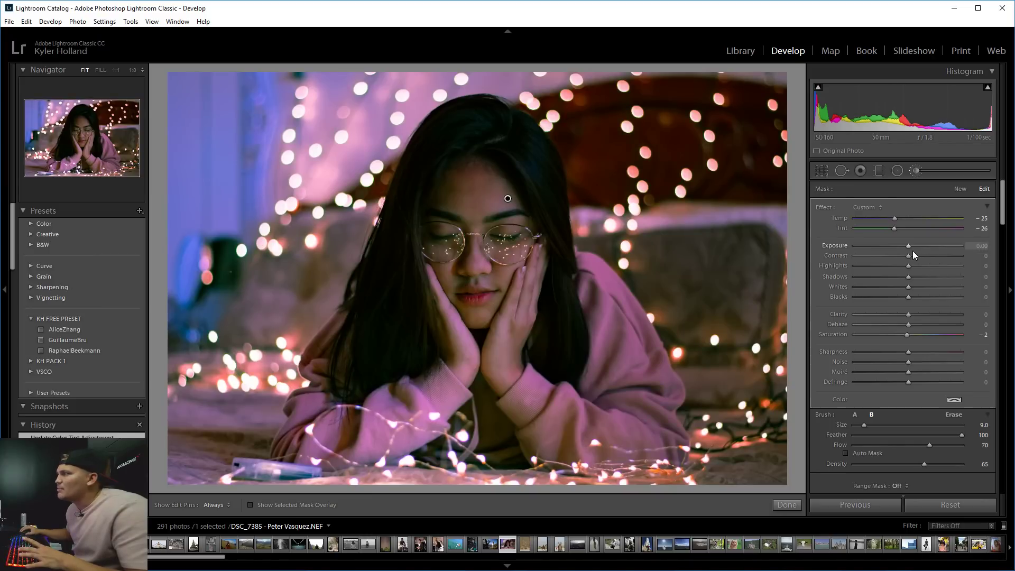
# Raise mask Highlights to 28 and Exposure to 0.70, then warm temperature slightly.
pyautogui.moveTo(908, 265); pyautogui.dragTo(922, 266)
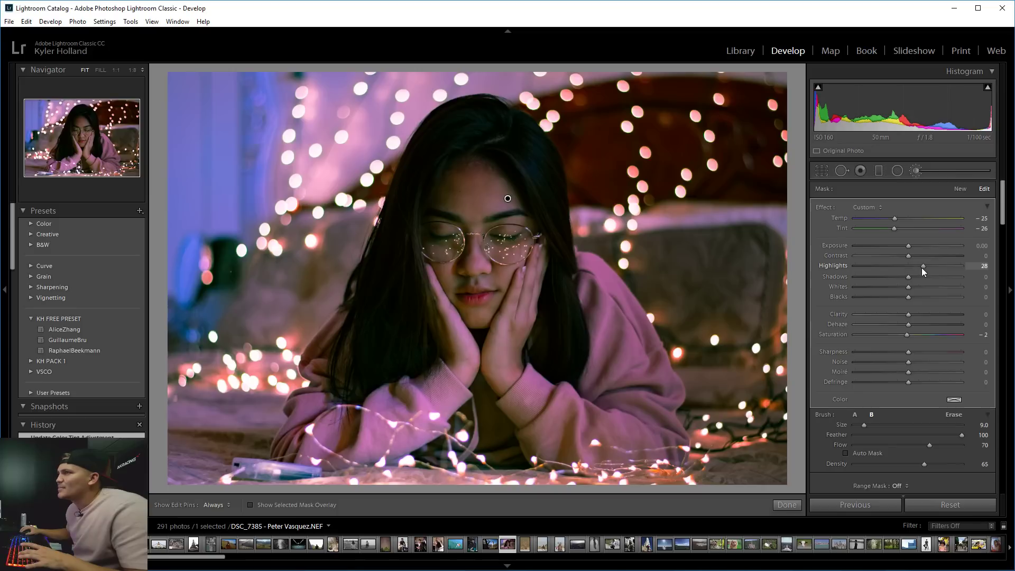
pyautogui.click(911, 245)
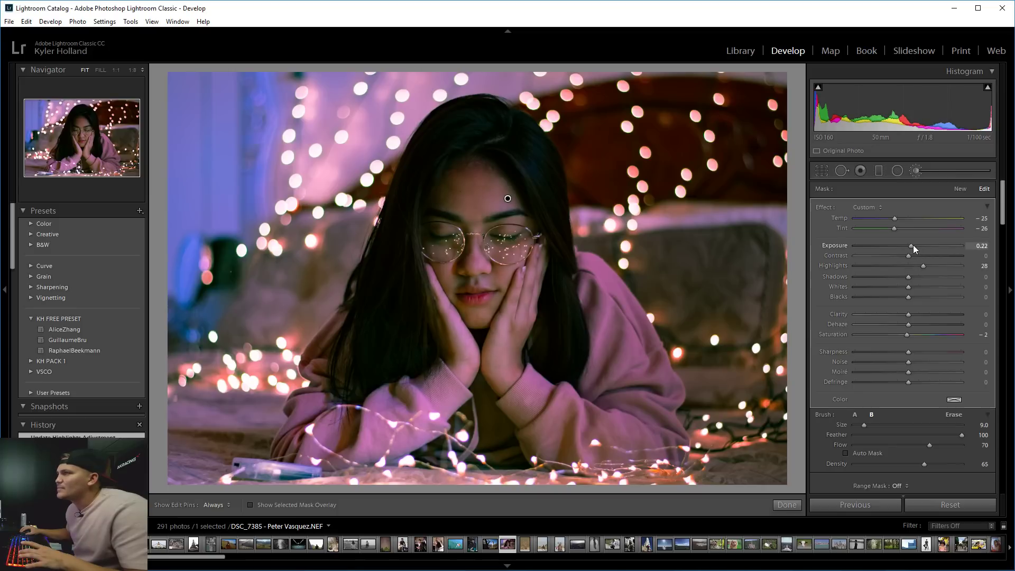
pyautogui.moveTo(913, 245); pyautogui.dragTo(918, 250)
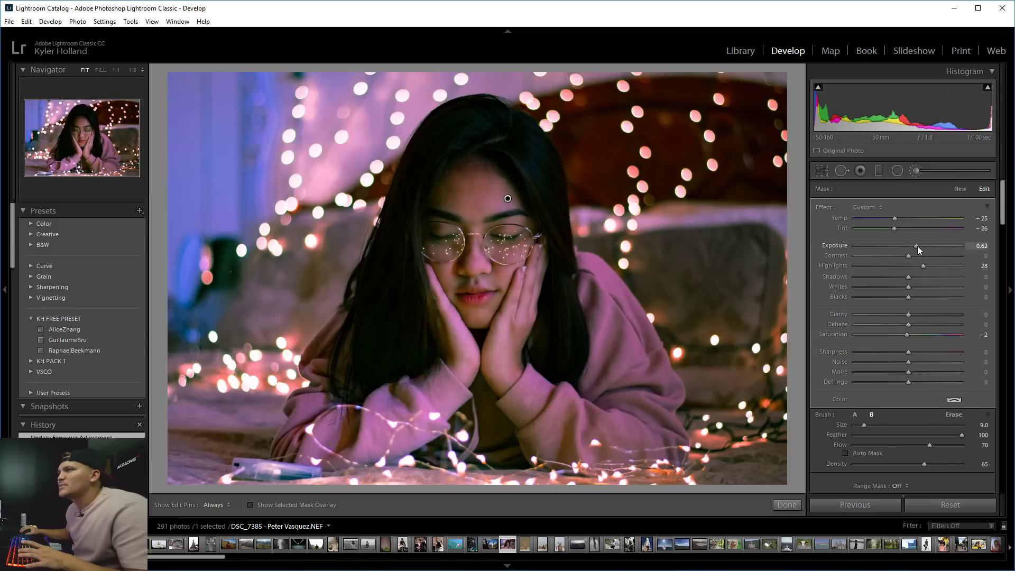
pyautogui.press('1')
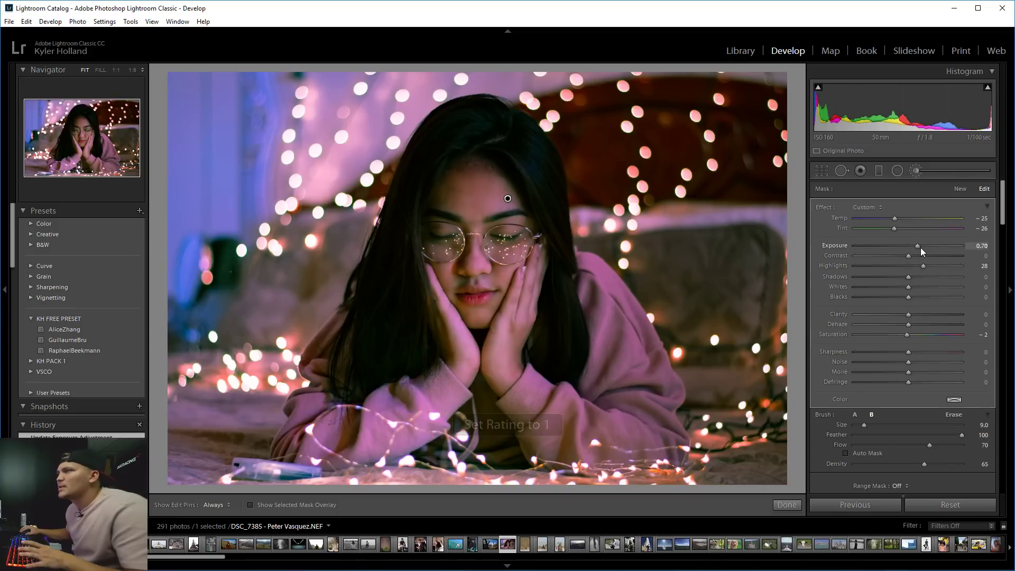
pyautogui.moveTo(921, 247); pyautogui.dragTo(918, 246)
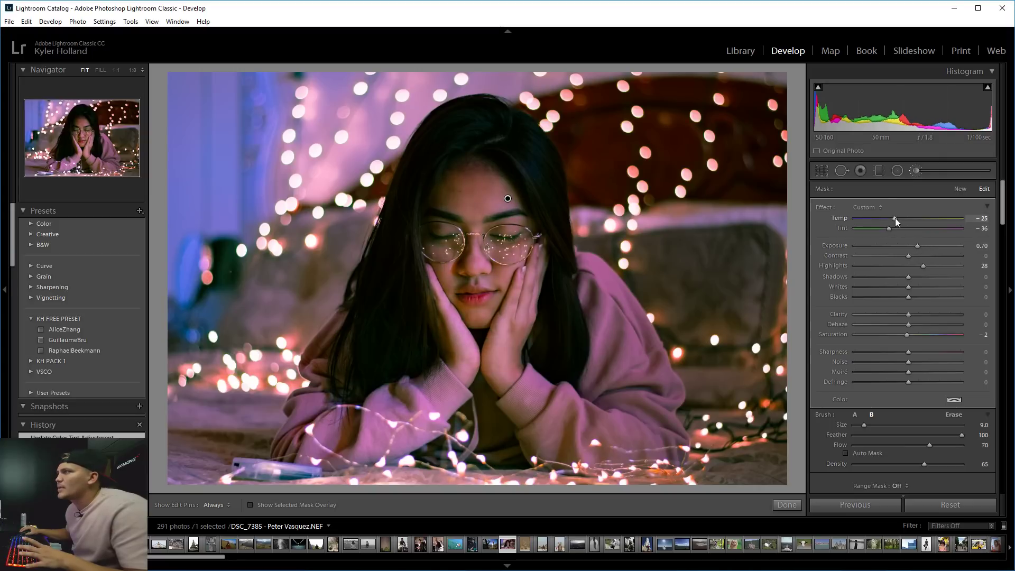
pyautogui.moveTo(896, 218); pyautogui.dragTo(898, 217)
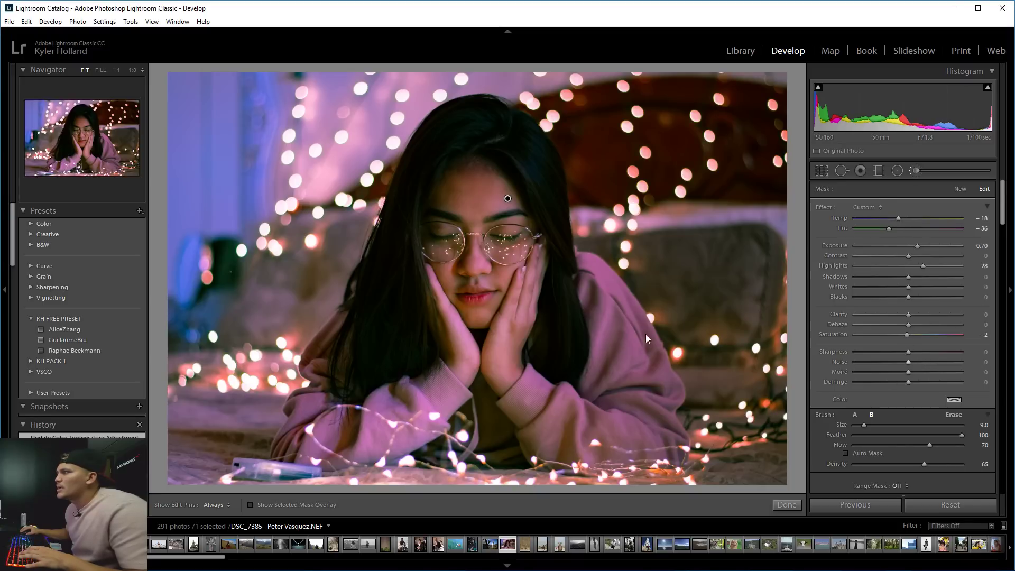
pyautogui.press('z')
pyautogui.press('z')
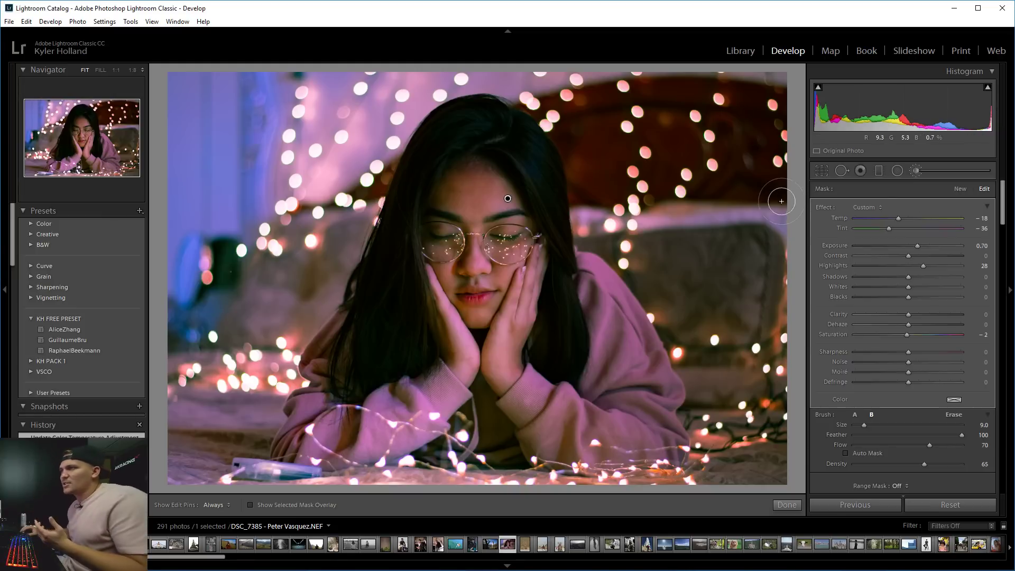
# Draw a diagonal graduated filter over the left side, then delete it and return to the brush.
pyautogui.click(878, 173)
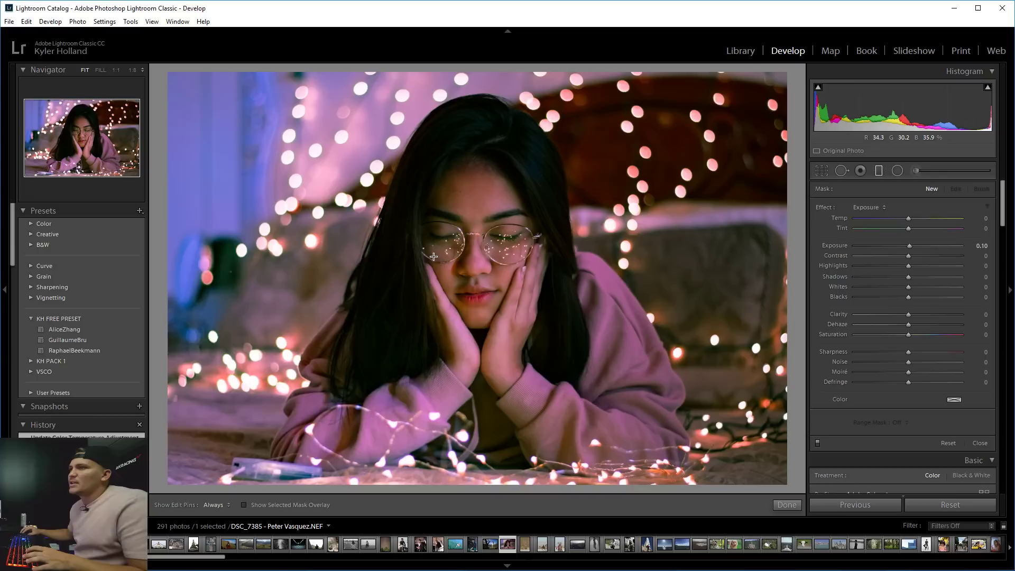
pyautogui.moveTo(252, 398); pyautogui.dragTo(435, 251)
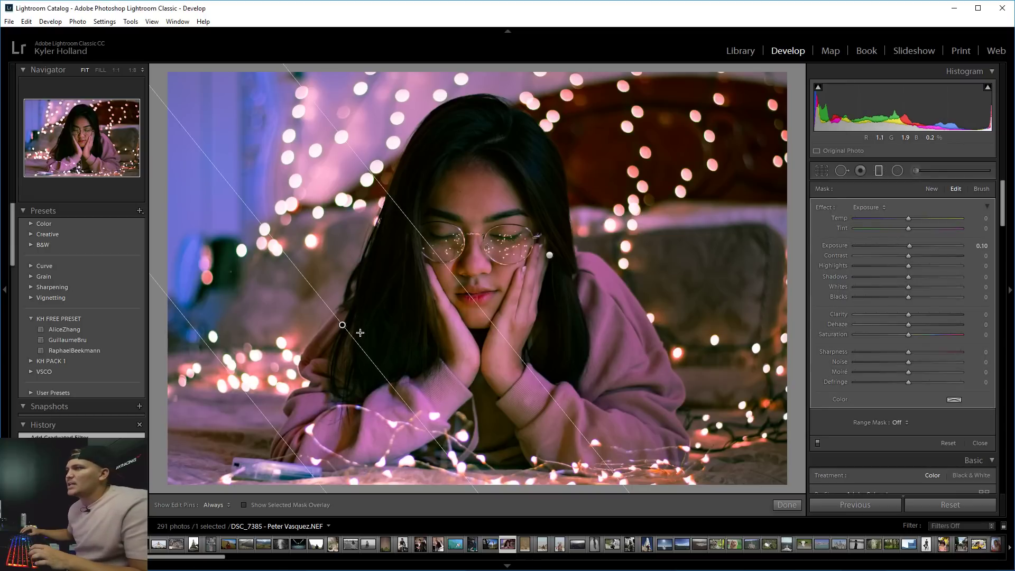
pyautogui.press('Delete')
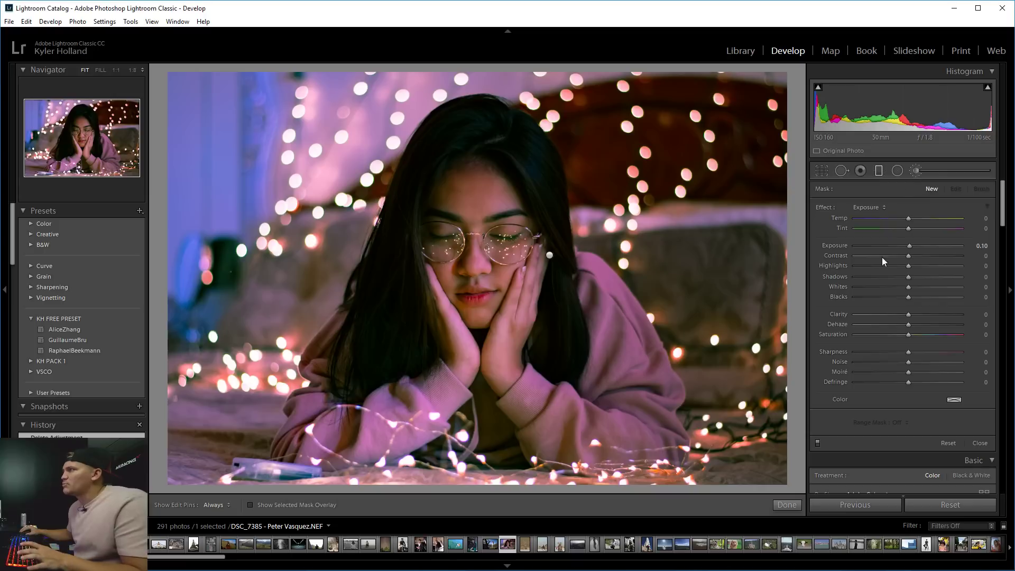
pyautogui.press('k')
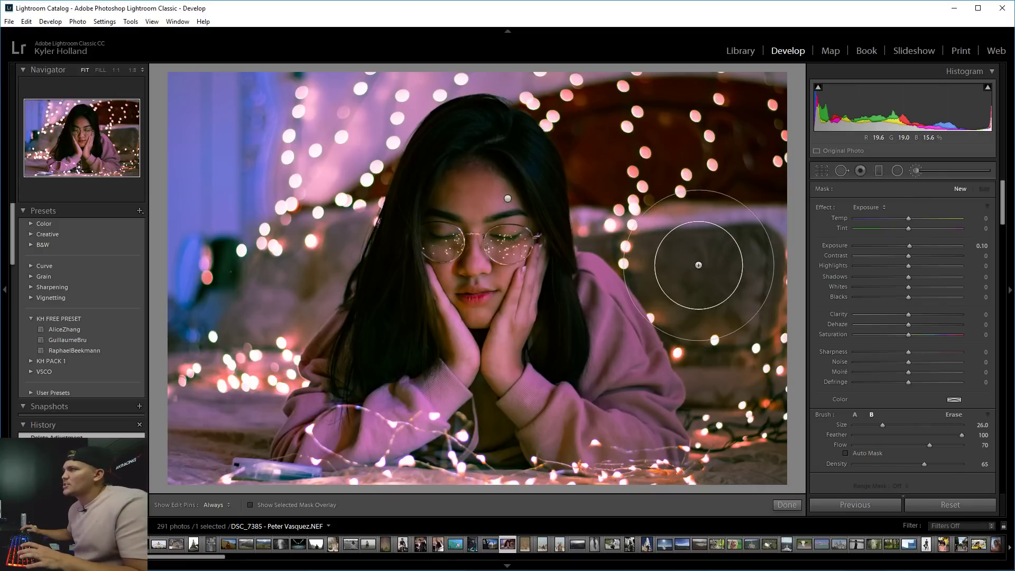
# Paint a red-tinted stroke on the upper-right lights, raise Flow to 100, keeping red after previewing blue.
pyautogui.scroll(3, 699, 265)
pyautogui.click(954, 399)
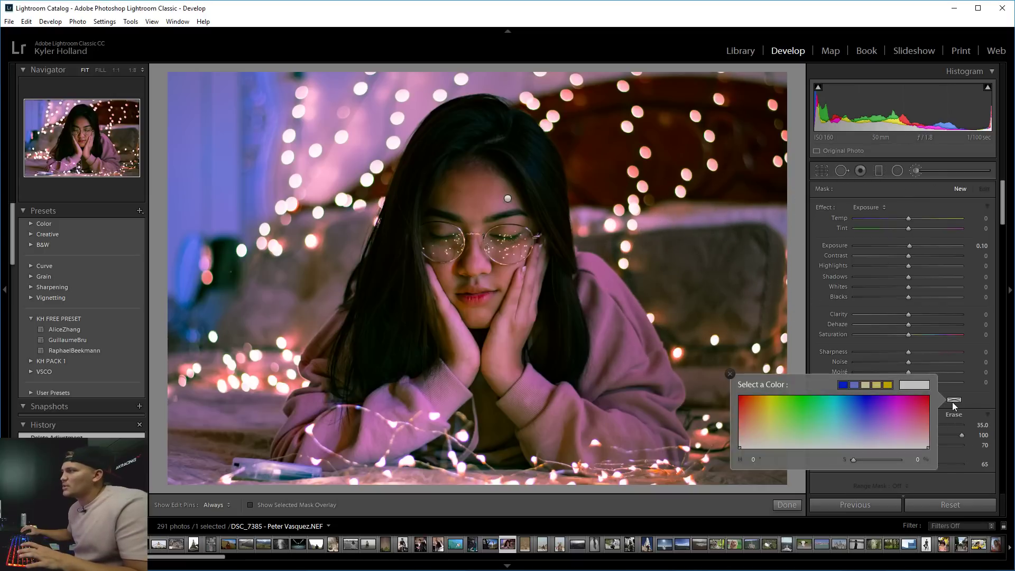
pyautogui.click(927, 397)
pyautogui.moveTo(697, 173)
pyautogui.mouseDown()
pyautogui.moveTo(482, 154)
pyautogui.moveTo(588, 112)
pyautogui.moveTo(688, 222)
pyautogui.mouseUp()
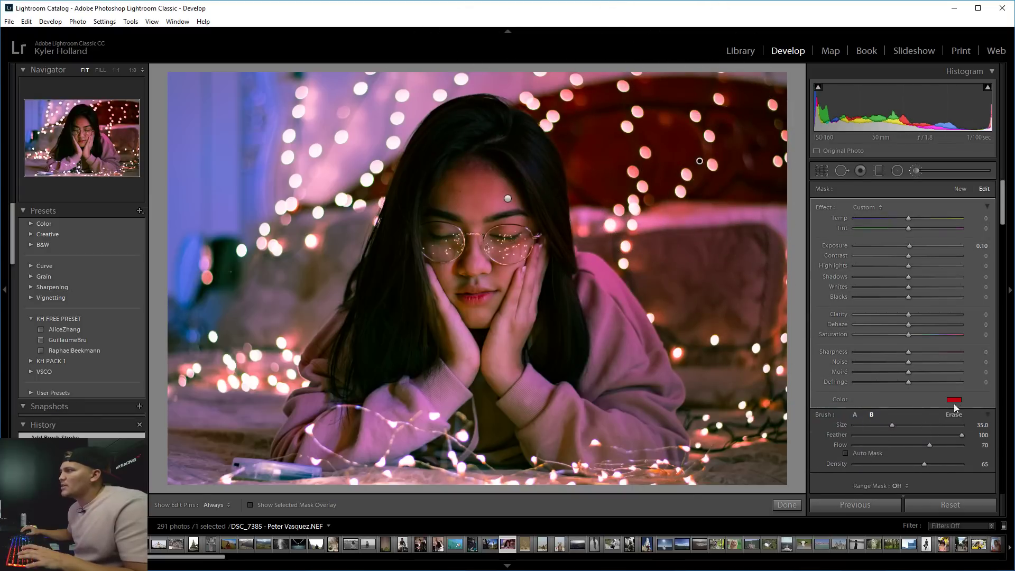
pyautogui.moveTo(954, 445); pyautogui.dragTo(970, 446)
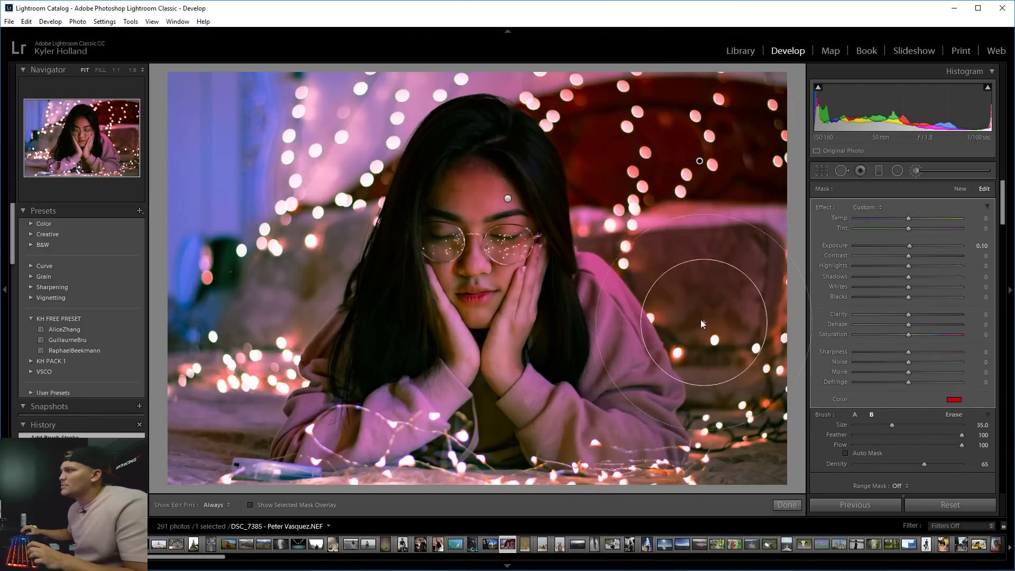
pyautogui.click(954, 401)
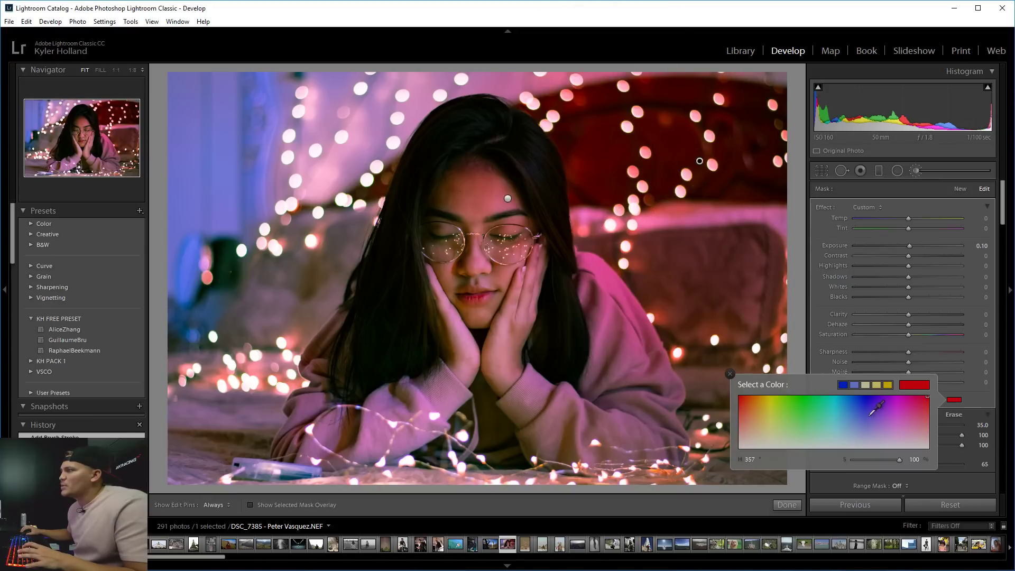
pyautogui.click(922, 384)
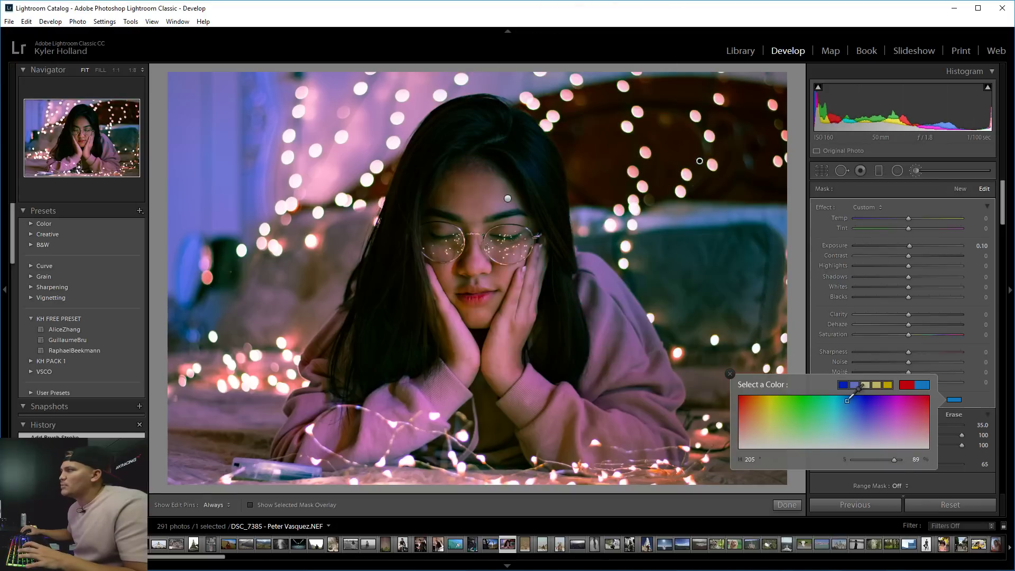
pyautogui.click(907, 384)
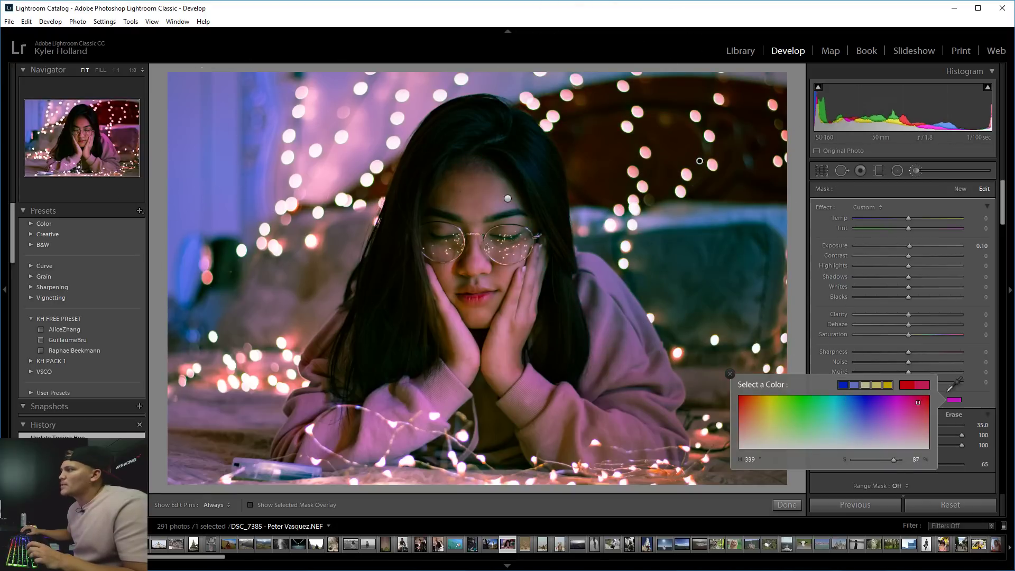
# Start a new brush adjustment with a teal-blue tint and enlarge the brush to size 45.
pyautogui.click(959, 191)
pyautogui.click(954, 400)
pyautogui.click(919, 384)
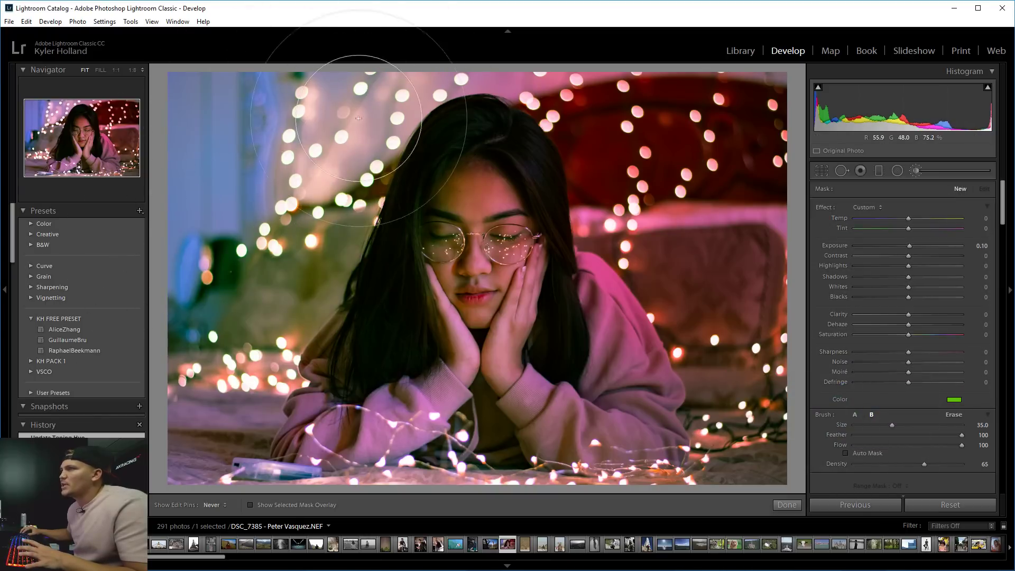
pyautogui.click(259, 178)
pyautogui.click(963, 193)
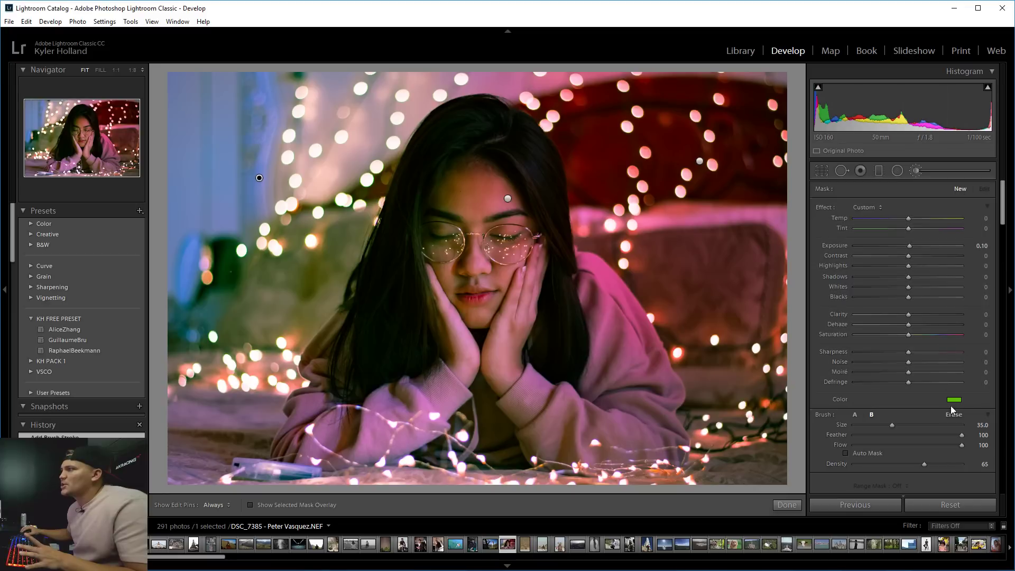
pyautogui.click(954, 400)
pyautogui.moveTo(766, 402)
pyautogui.mouseDown()
pyautogui.moveTo(831, 395)
pyautogui.moveTo(865, 376)
pyautogui.mouseUp()
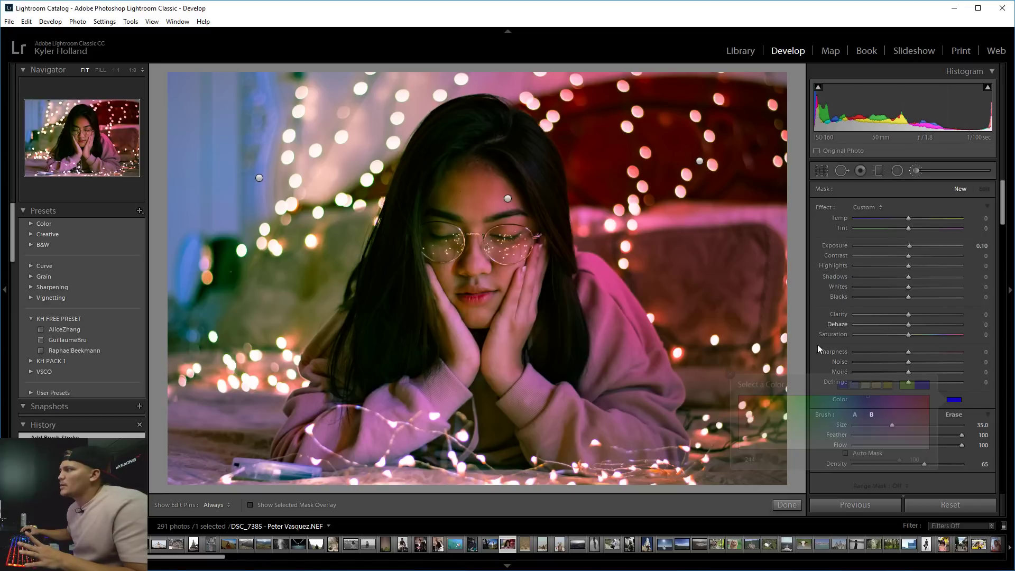
pyautogui.press('h')
pyautogui.press(']')
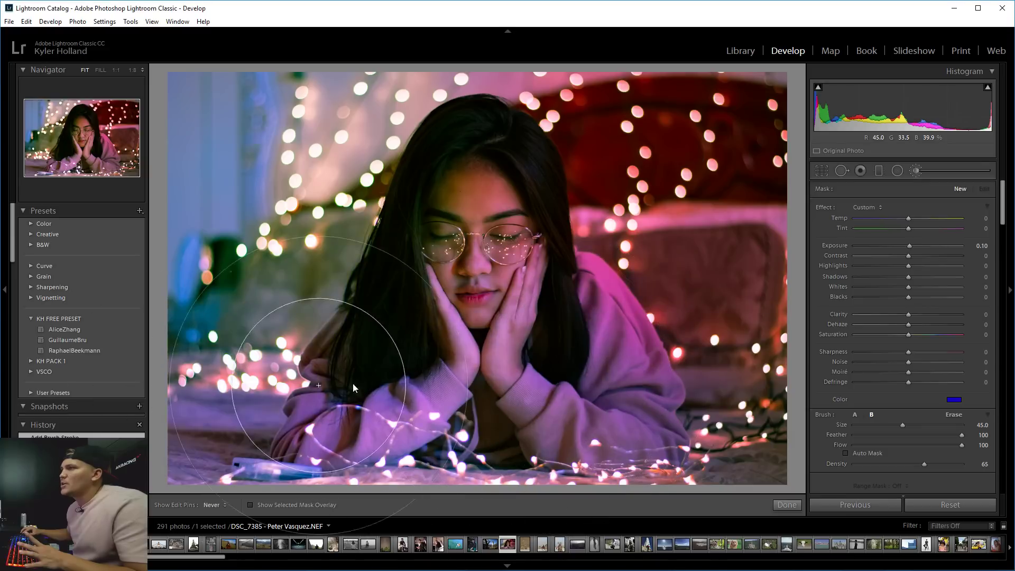
pyautogui.press('h')
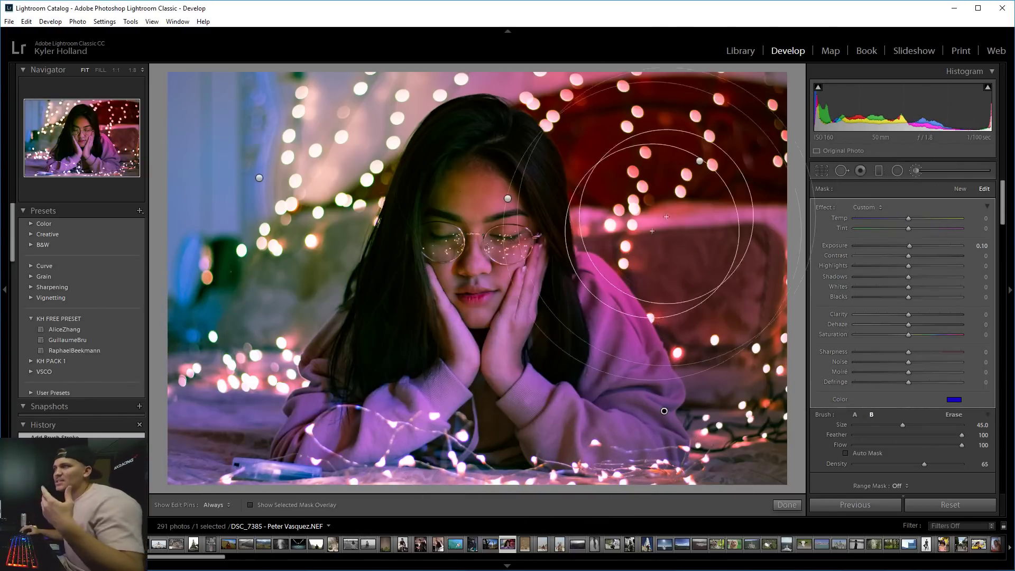
# Delete the face adjustment, undo it, and delete the upper-right brush adjustment instead.
pyautogui.click(507, 198)
pyautogui.press('Delete')
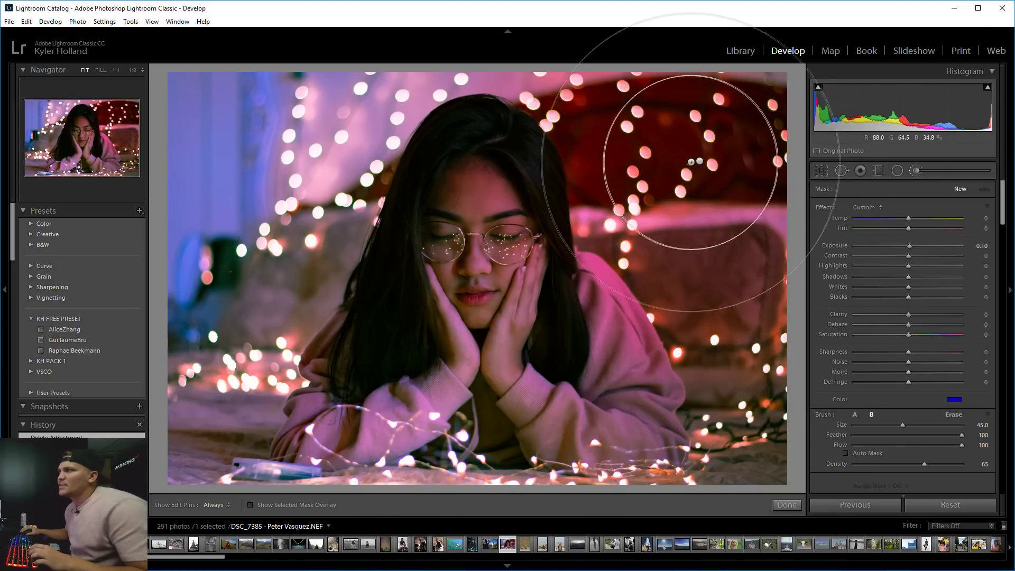
pyautogui.click(698, 161)
pyautogui.hotkey('ctrl', 'z')
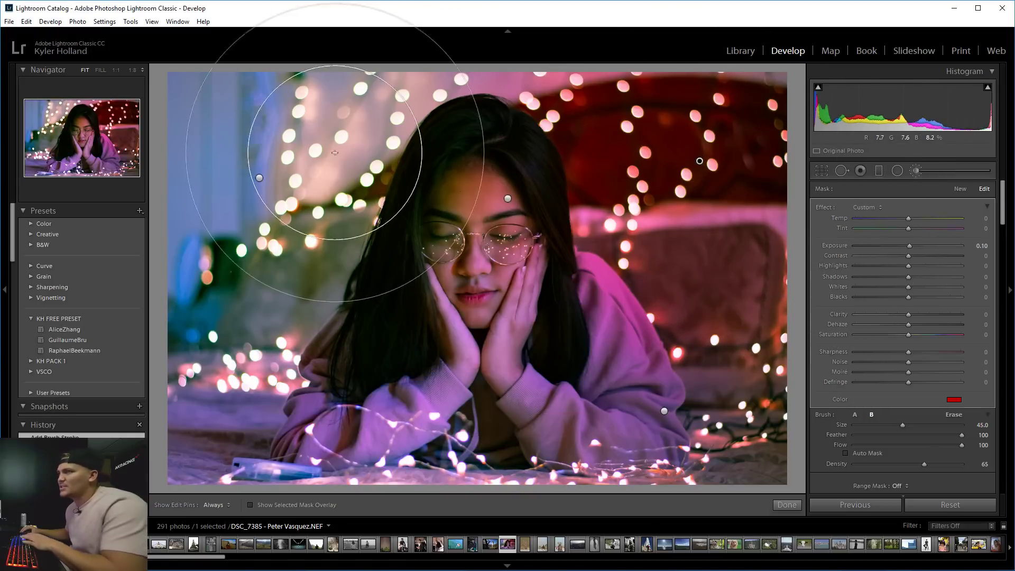
pyautogui.press('Delete')
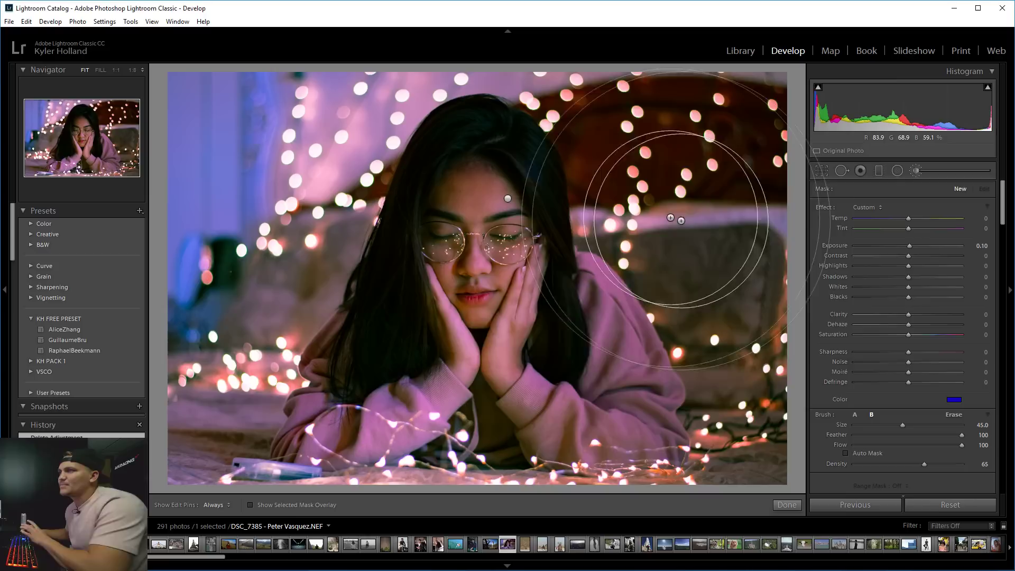
# Paint and brighten the upper-left blue backdrop, then set global Exposure to -0.35.
pyautogui.scroll(2, 614, 207)
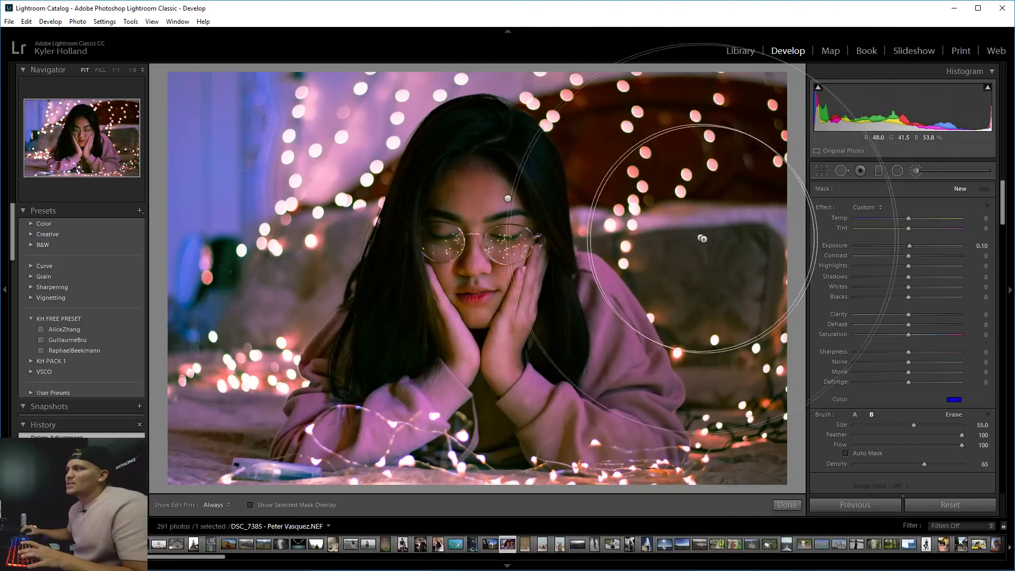
pyautogui.press('h')
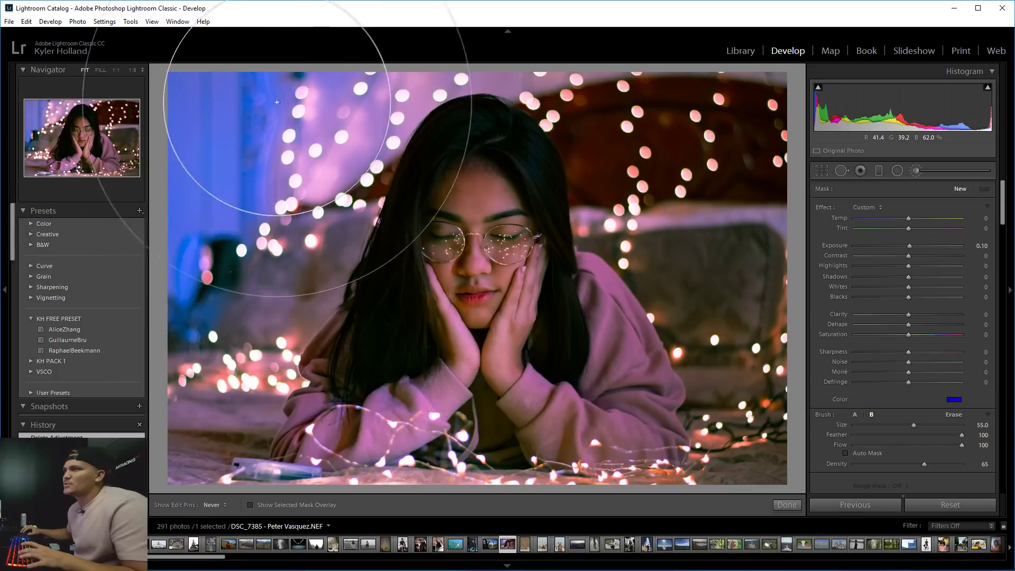
pyautogui.click(335, 106)
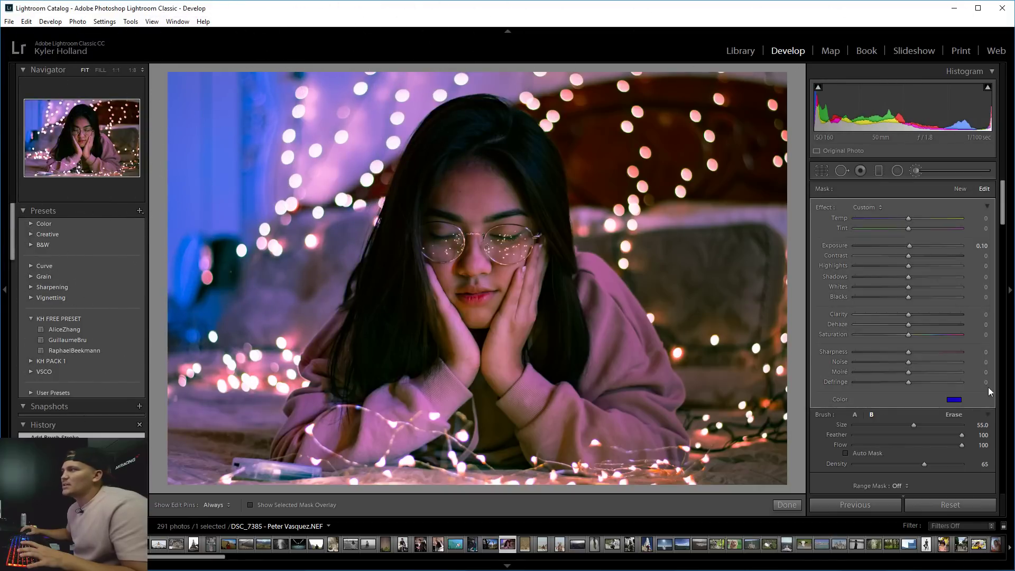
pyautogui.moveTo(908, 248)
pyautogui.mouseDown()
pyautogui.moveTo(938, 244)
pyautogui.moveTo(902, 249)
pyautogui.moveTo(937, 249)
pyautogui.moveTo(928, 249)
pyautogui.mouseUp()
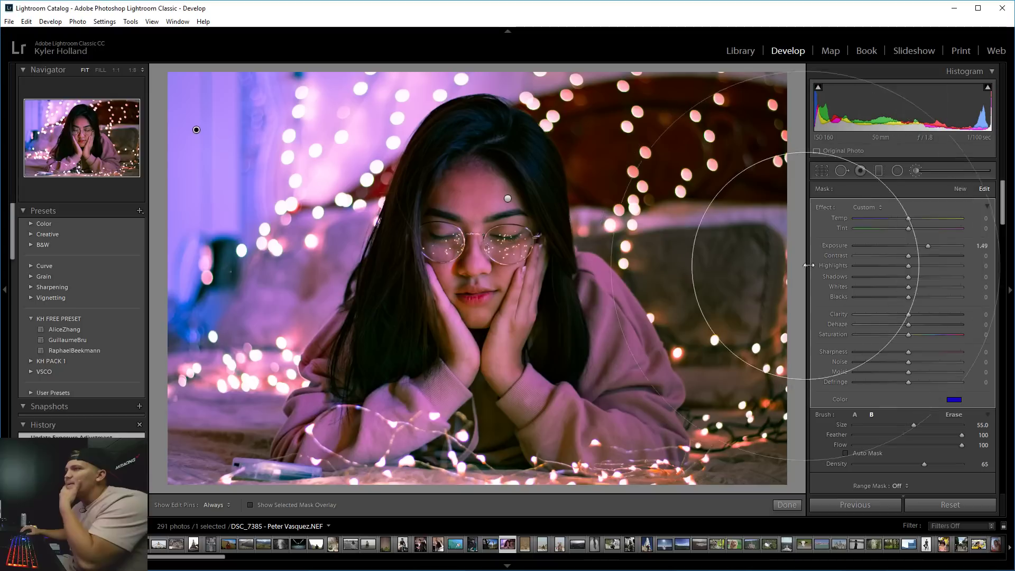
pyautogui.click(920, 171)
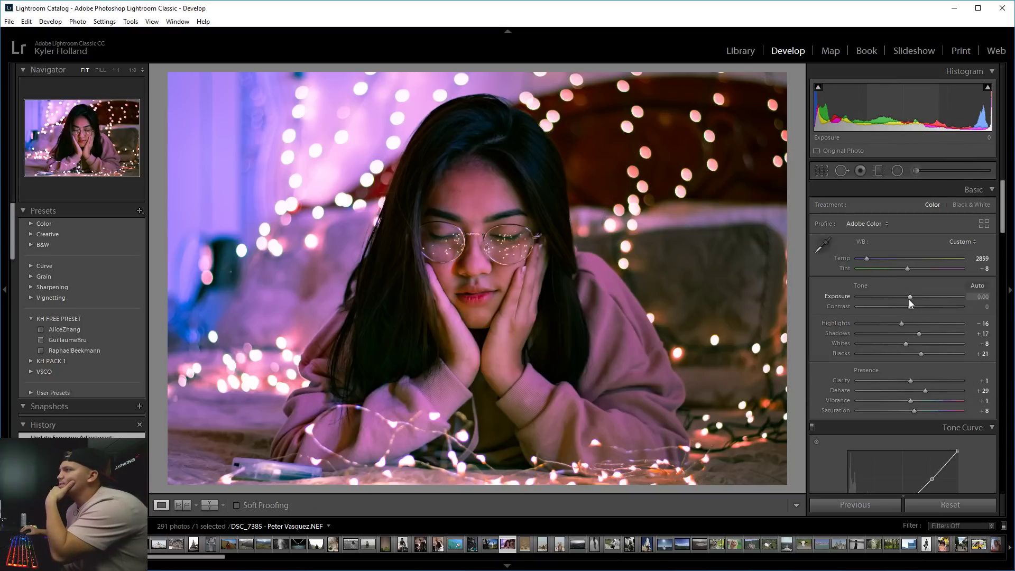
pyautogui.moveTo(909, 300); pyautogui.dragTo(905, 300)
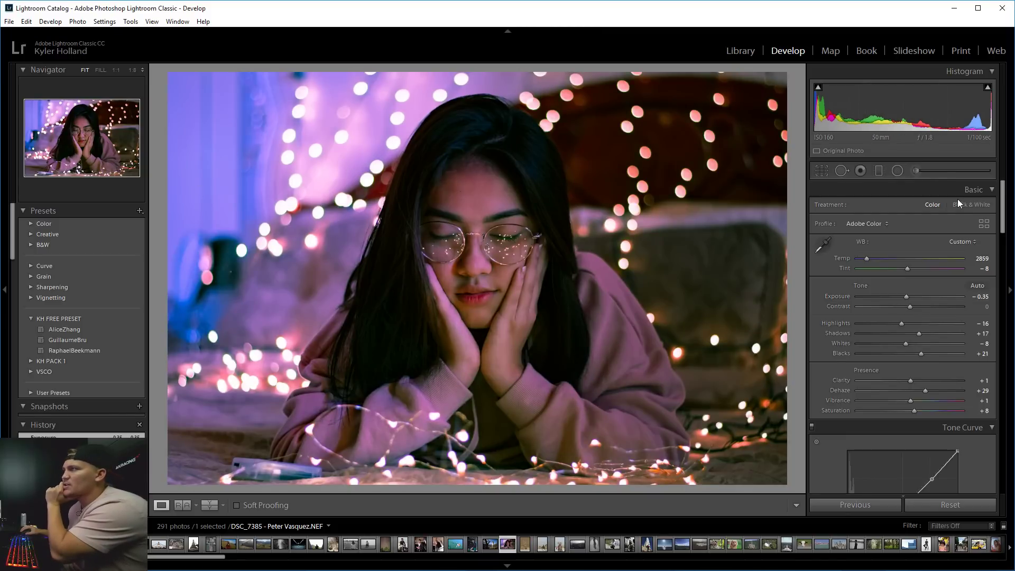
# Try green and yellow-green tints on the brush adjustment.
pyautogui.press('k')
pyautogui.click(954, 401)
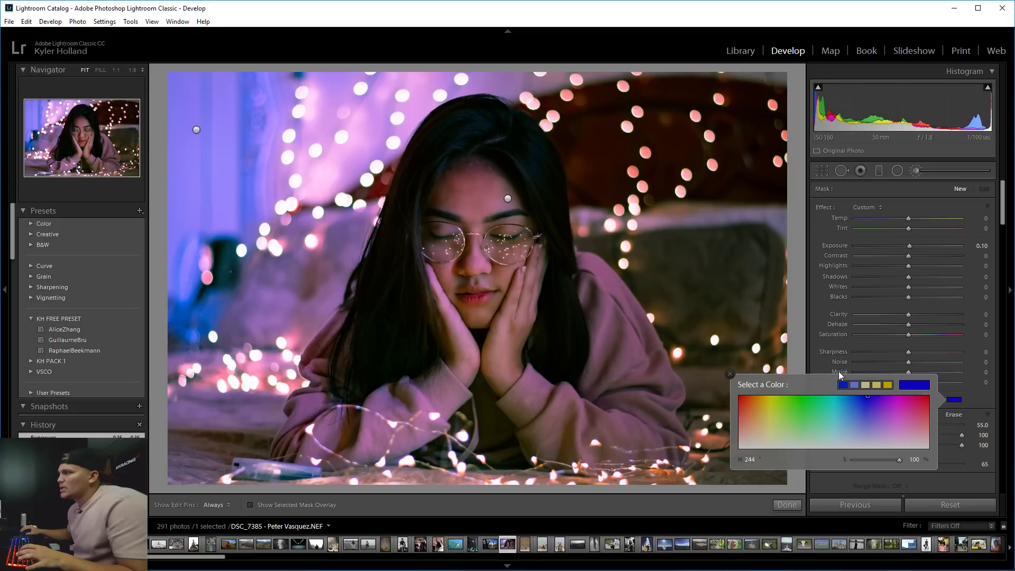
pyautogui.click(812, 404)
pyautogui.click(680, 388)
pyautogui.press('h')
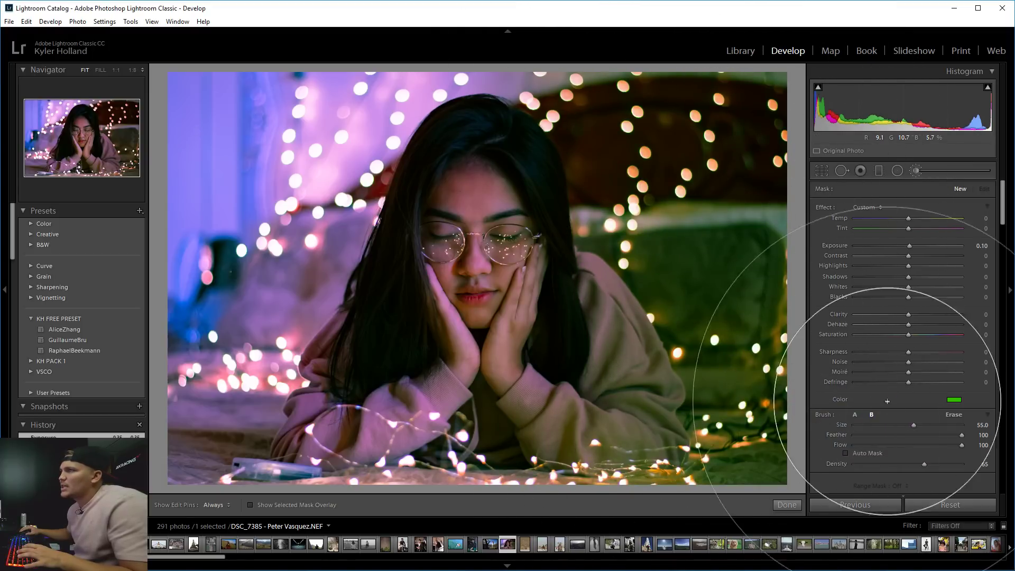
pyautogui.press('h')
pyautogui.click(953, 400)
pyautogui.moveTo(899, 399)
pyautogui.mouseDown()
pyautogui.moveTo(745, 407)
pyautogui.moveTo(803, 407)
pyautogui.moveTo(752, 429)
pyautogui.moveTo(743, 425)
pyautogui.moveTo(895, 435)
pyautogui.mouseUp()
pyautogui.click(916, 170)
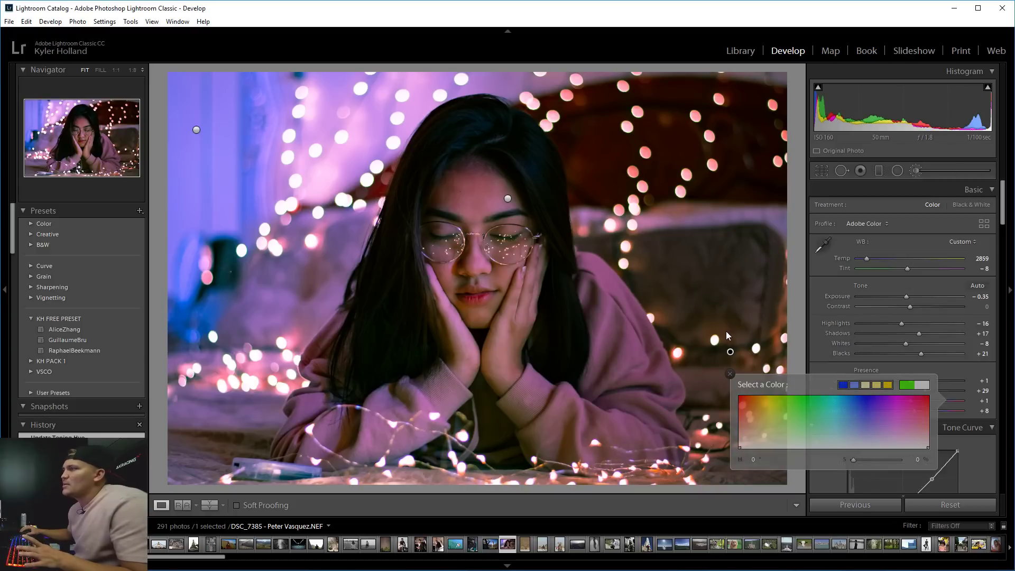
# Delete the brush adjustment over the right-side lights and leave the Adjustment Brush.
pyautogui.press('k')
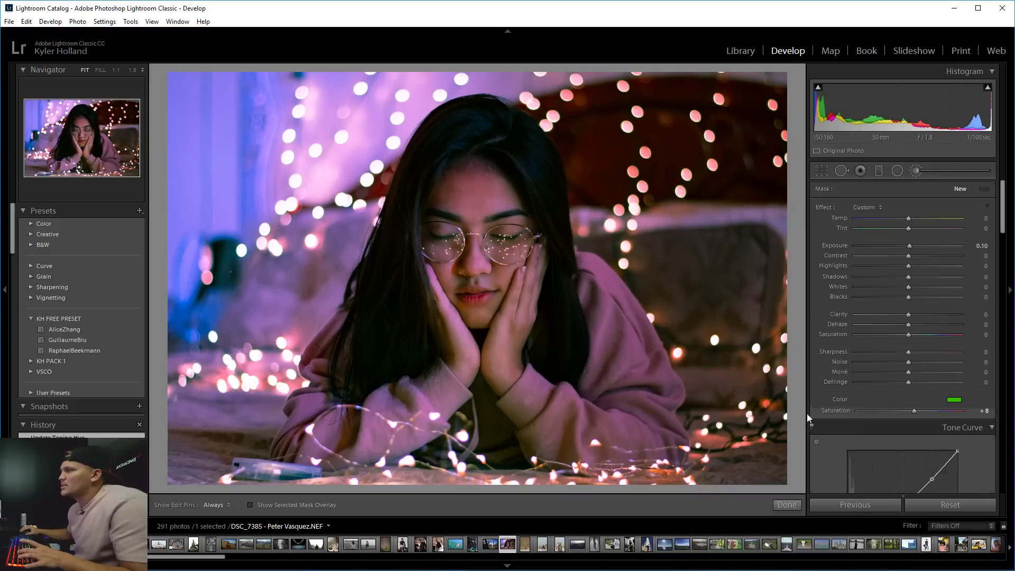
pyautogui.press('Delete')
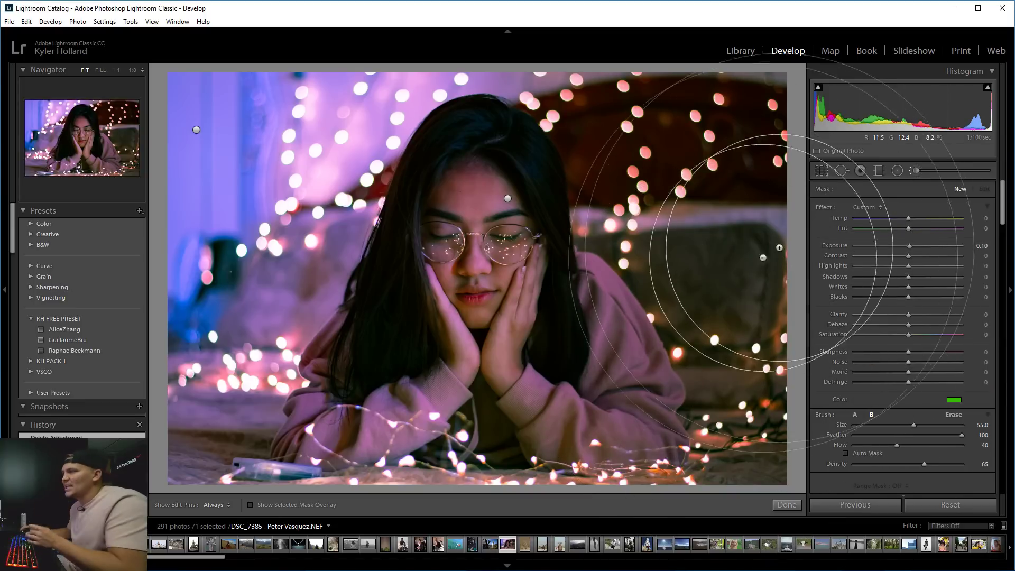
pyautogui.press('k')
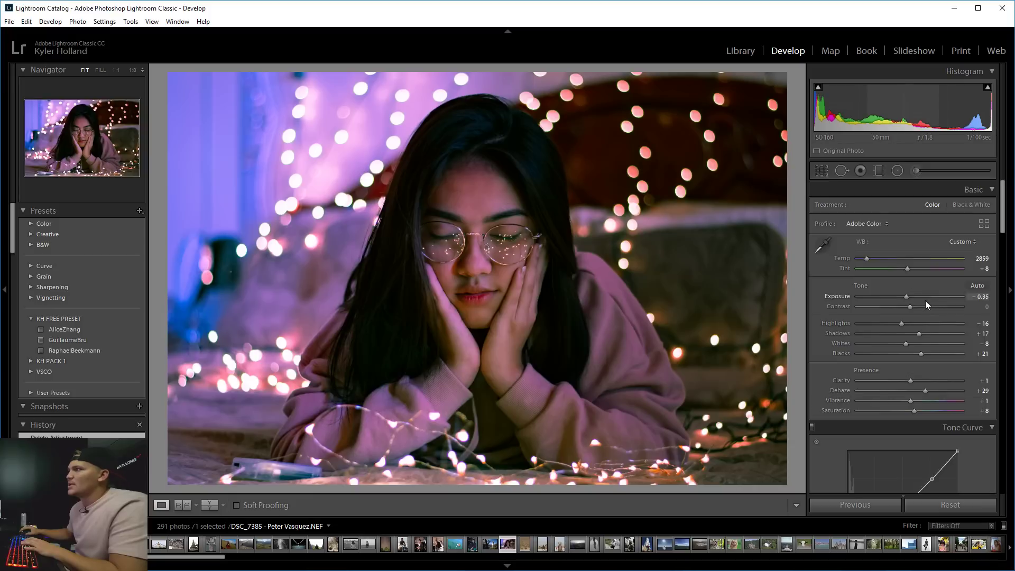
pyautogui.scroll(-3, 926, 300)
# Lower red saturation to -15 and increase the split-toning highlight saturation.
pyautogui.scroll(-5, 1004, 268)
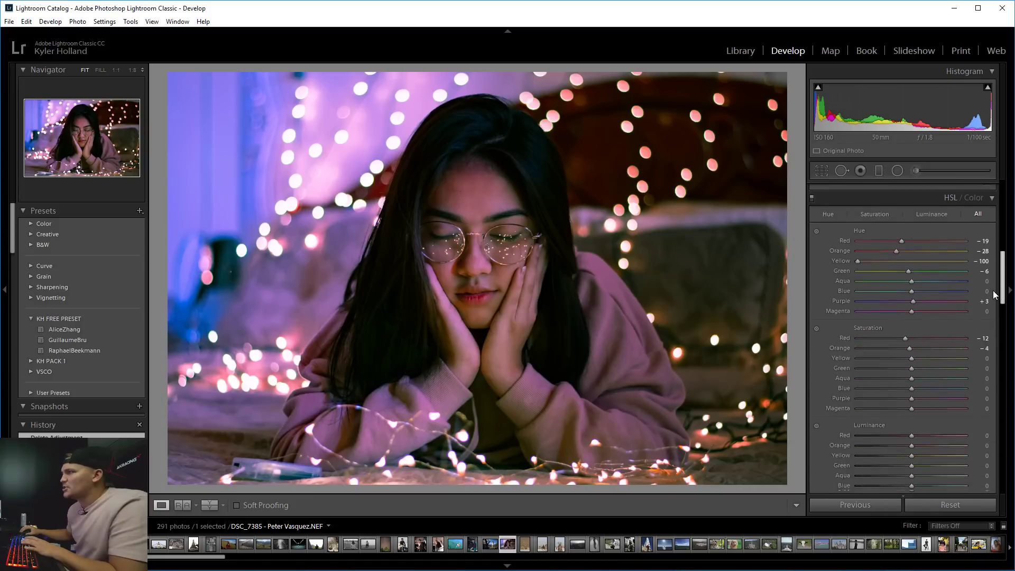
pyautogui.click(816, 252)
pyautogui.moveTo(900, 262)
pyautogui.mouseDown()
pyautogui.moveTo(858, 261)
pyautogui.moveTo(903, 261)
pyautogui.moveTo(892, 261)
pyautogui.mouseUp()
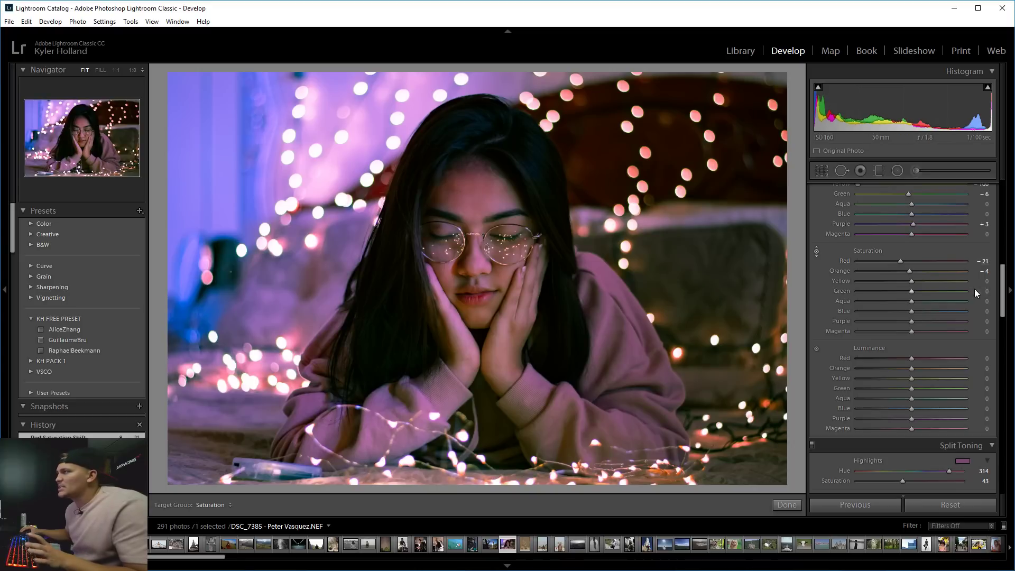
pyautogui.scroll(-3, 1003, 306)
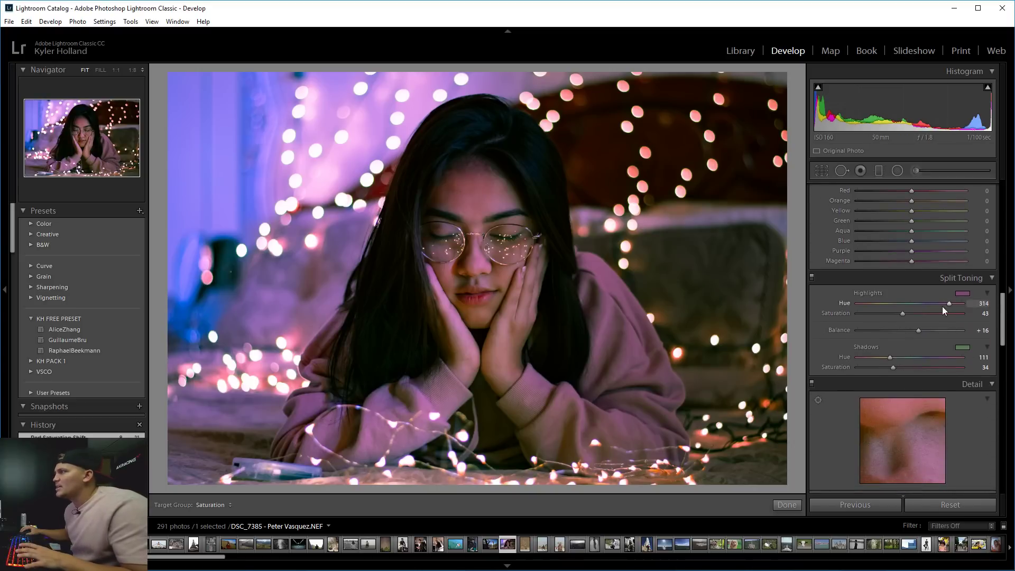
pyautogui.moveTo(902, 314); pyautogui.dragTo(922, 332)
# Set Sharpening Amount to 30 and Radius to 1.3.
pyautogui.scroll(-5, 922, 333)
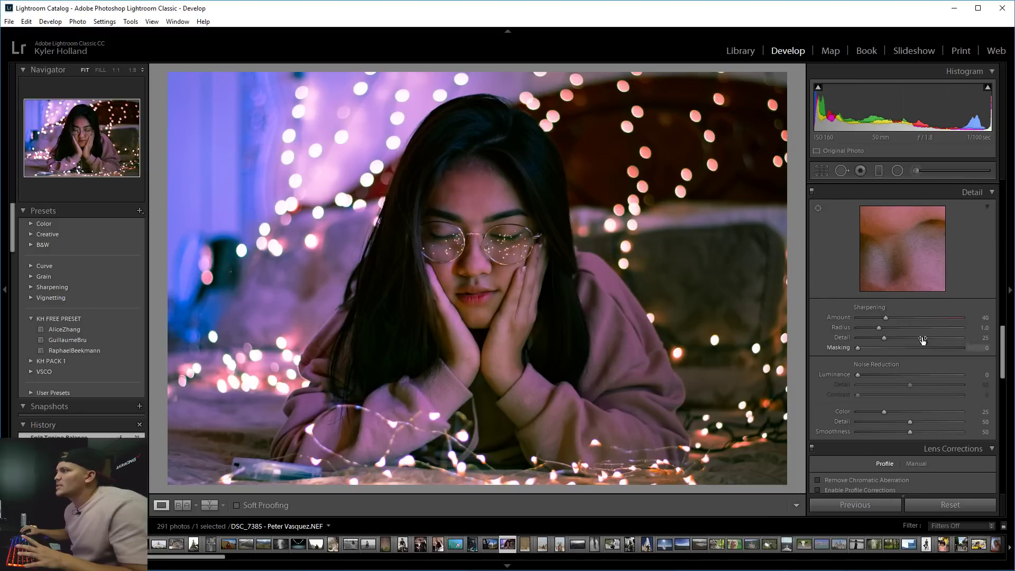
pyautogui.moveTo(880, 317); pyautogui.dragTo(879, 318)
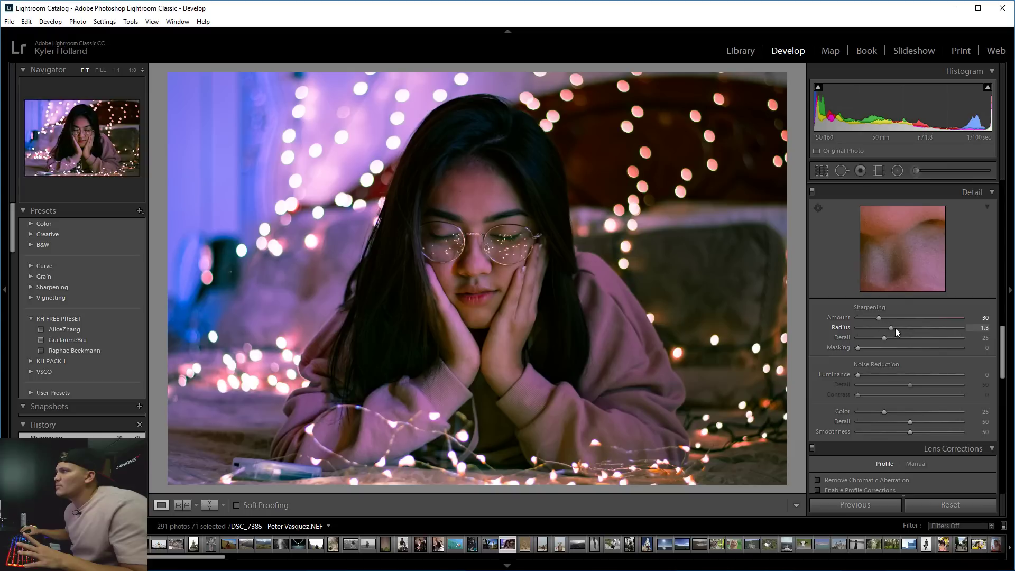
pyautogui.click(896, 328)
pyautogui.moveTo(1003, 346); pyautogui.dragTo(998, 461)
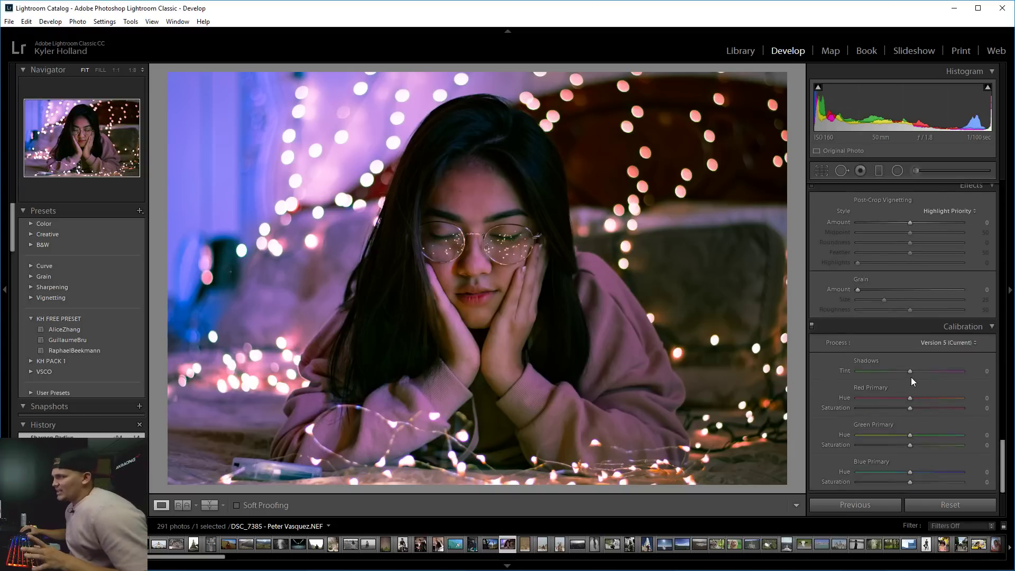
# Set Shadows Tint to -100 and bring Red Primary Hue to +20 after testing extremes on the lips.
pyautogui.moveTo(910, 374); pyautogui.dragTo(629, 363)
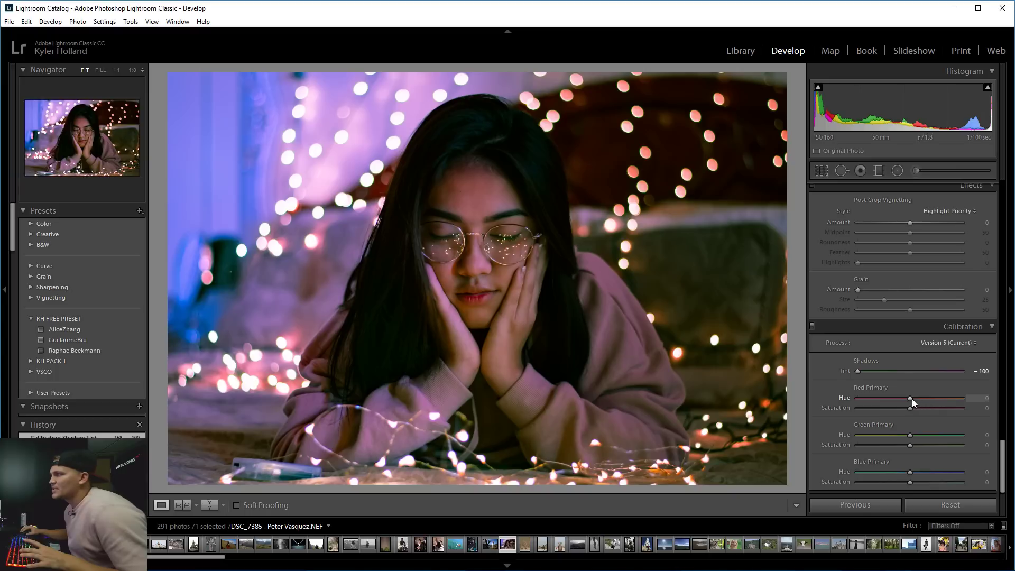
pyautogui.moveTo(912, 398)
pyautogui.mouseDown()
pyautogui.moveTo(941, 401)
pyautogui.moveTo(881, 399)
pyautogui.moveTo(942, 399)
pyautogui.moveTo(907, 398)
pyautogui.mouseUp()
pyautogui.press('1')
pyautogui.click(483, 292)
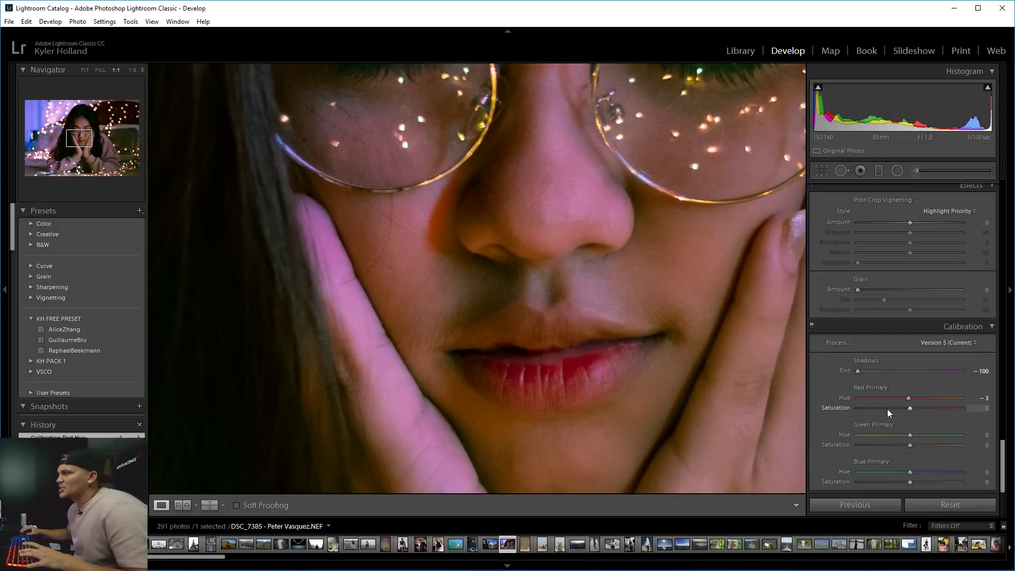
pyautogui.moveTo(921, 401); pyautogui.dragTo(747, 396)
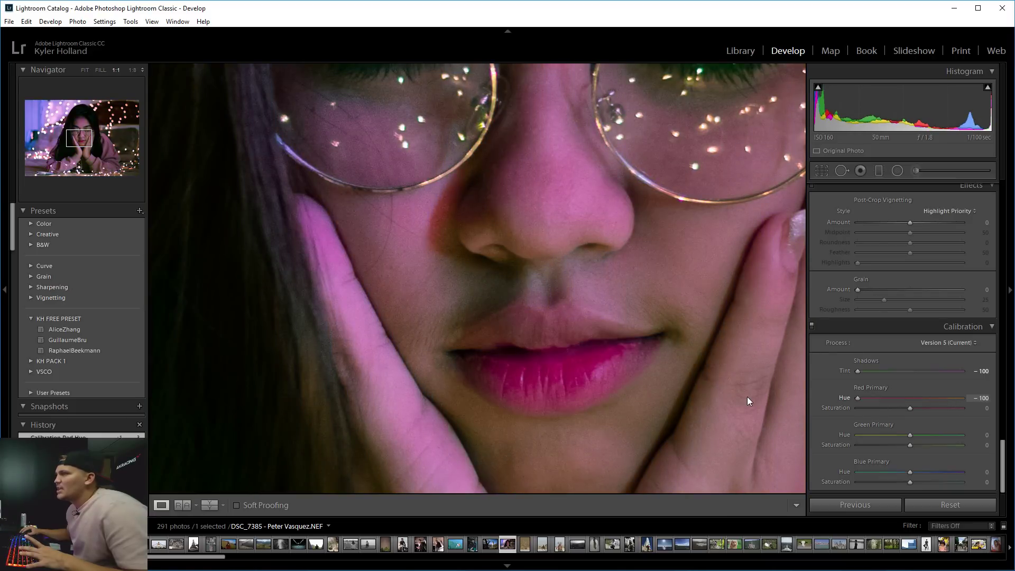
pyautogui.click(656, 300)
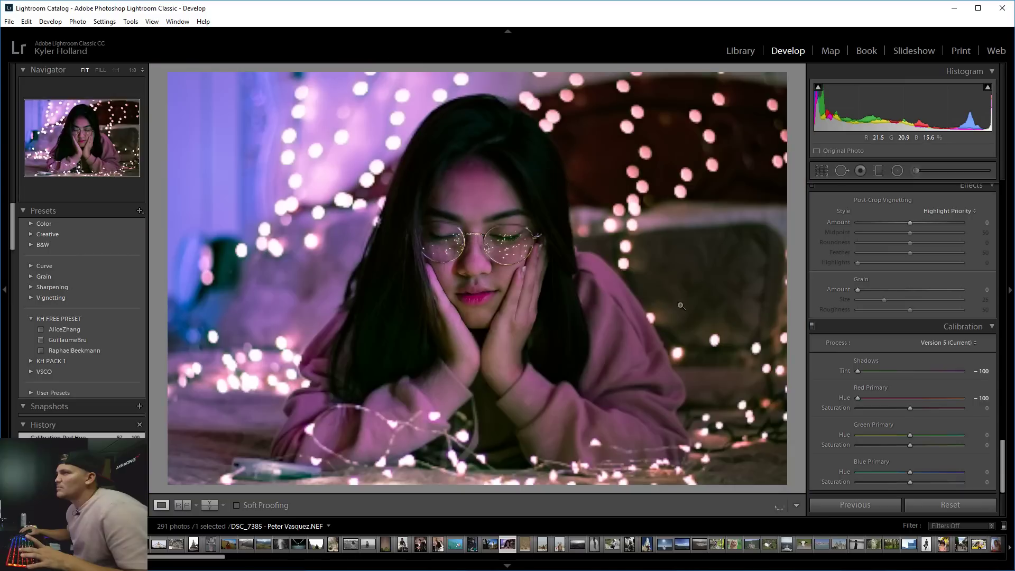
pyautogui.moveTo(865, 395); pyautogui.dragTo(968, 434)
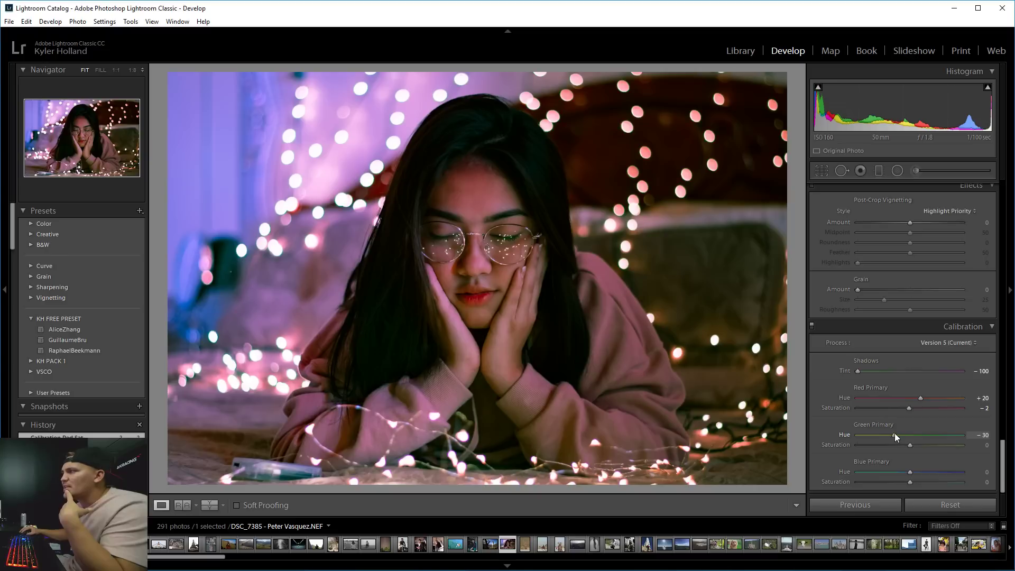
# Set Green Primary Hue to -26, Blue Primary Hue to -16 and Blue Saturation to +21.
pyautogui.moveTo(895, 433); pyautogui.dragTo(896, 433)
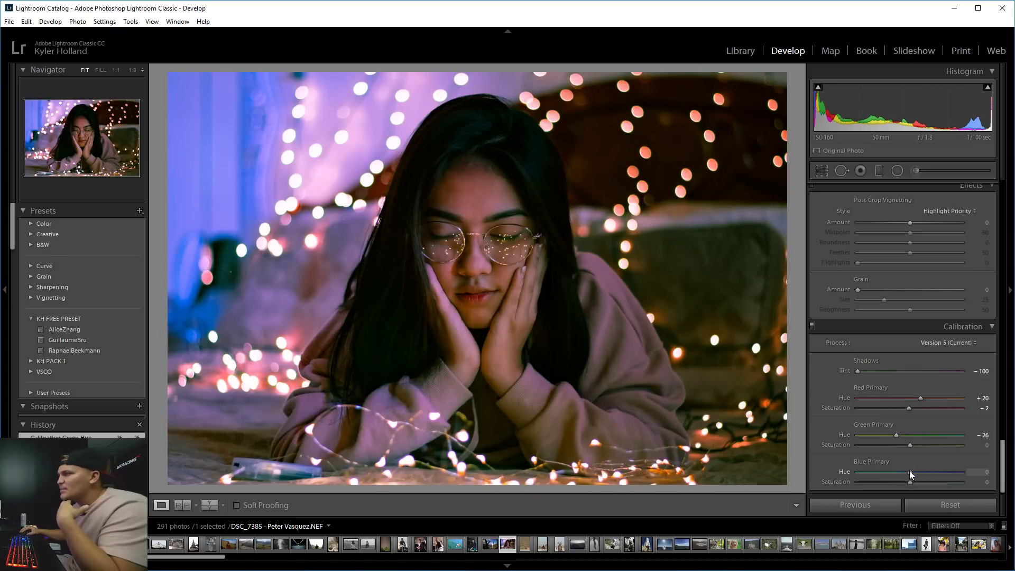
pyautogui.moveTo(910, 471); pyautogui.dragTo(640, 464)
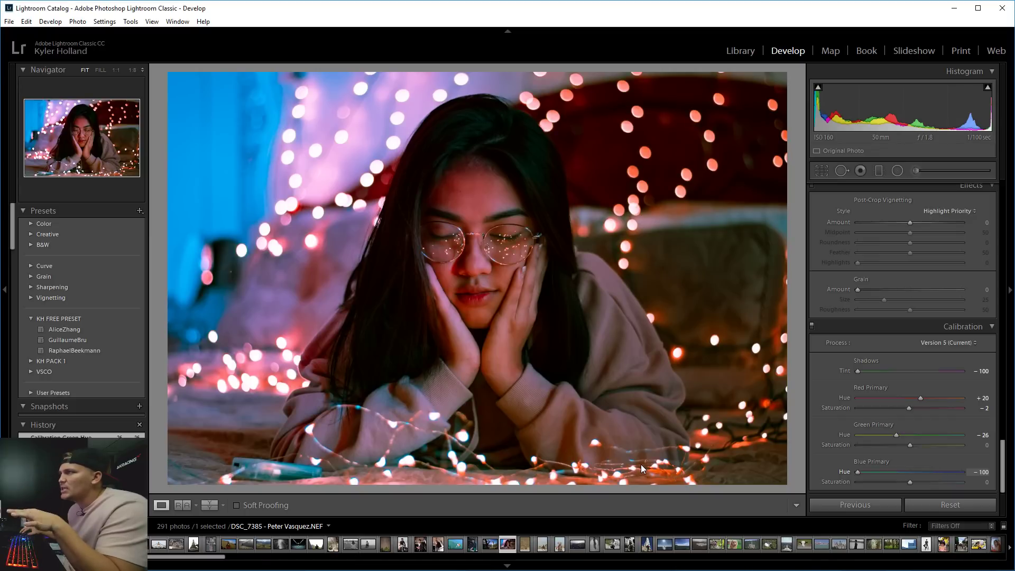
pyautogui.moveTo(857, 471); pyautogui.dragTo(920, 484)
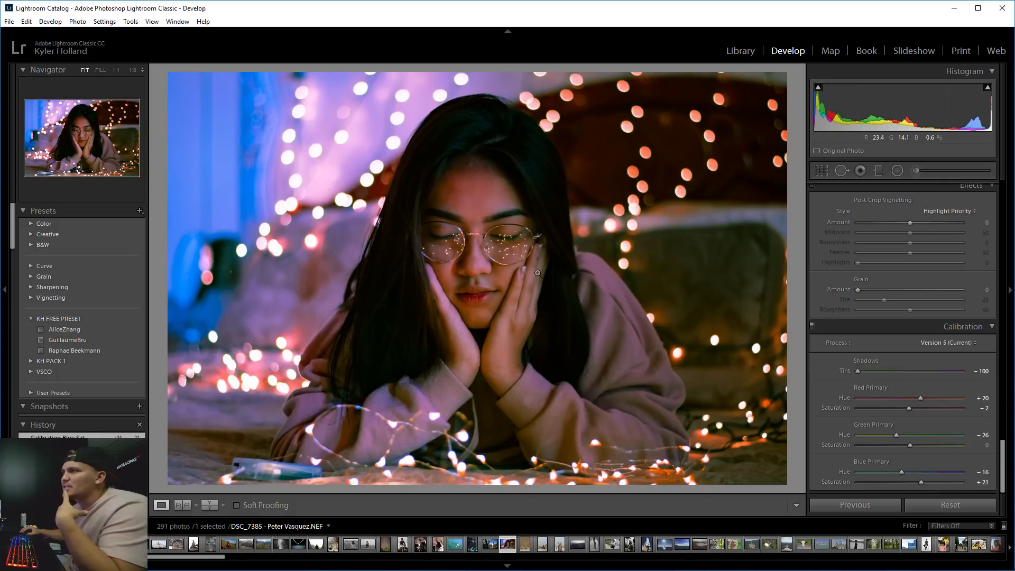
# Compare the edit with the original in side-by-side Before & After view, then return to the single photo.
pyautogui.click(212, 506)
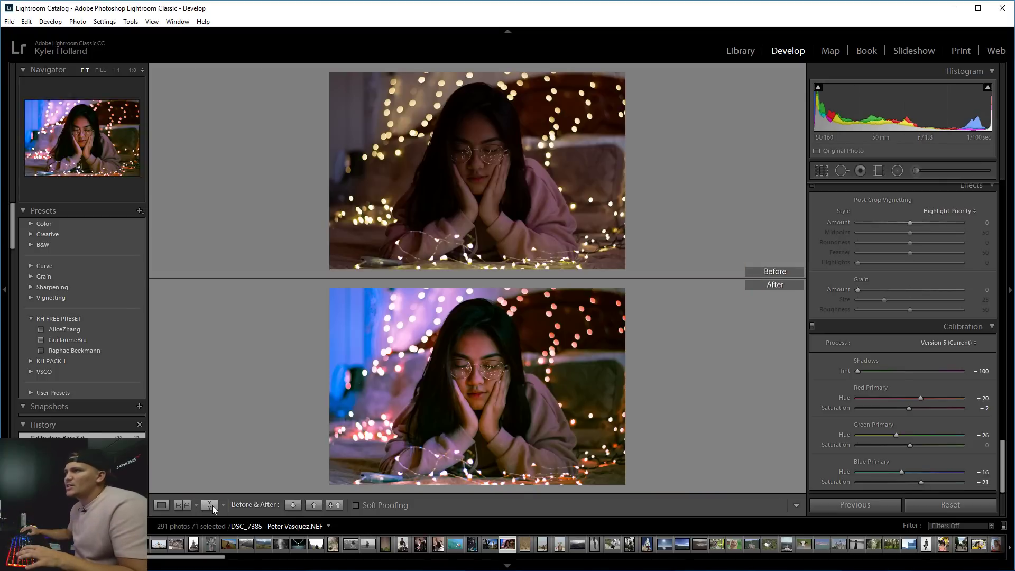
pyautogui.click(213, 506)
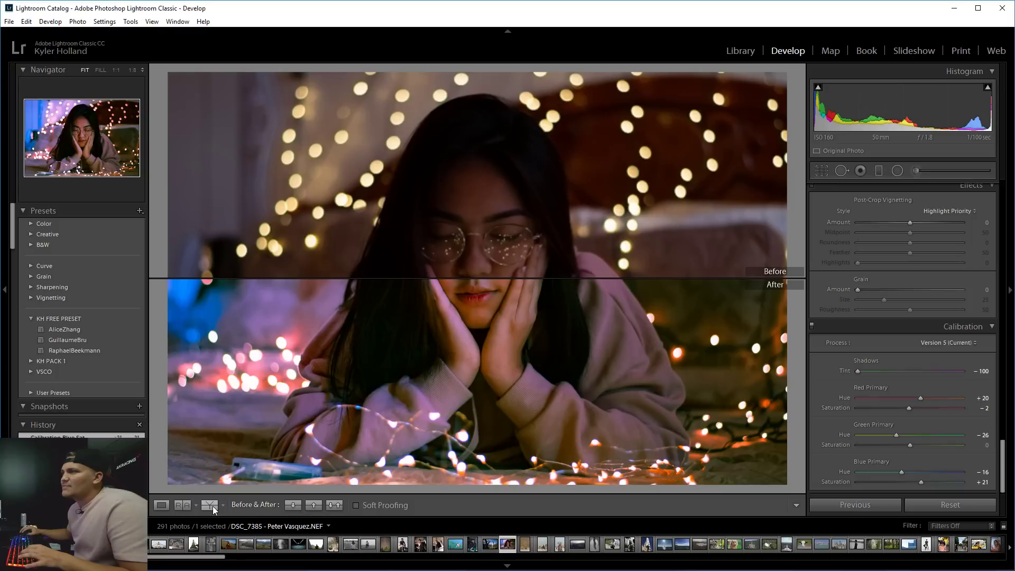
pyautogui.click(212, 506)
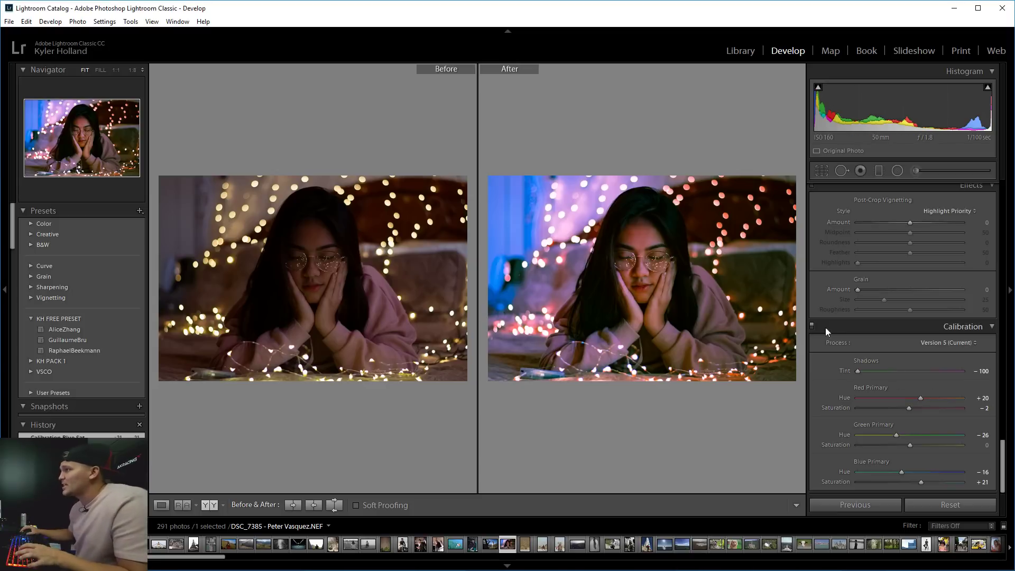
pyautogui.scroll(10, 873, 286)
pyautogui.scroll(5, 873, 287)
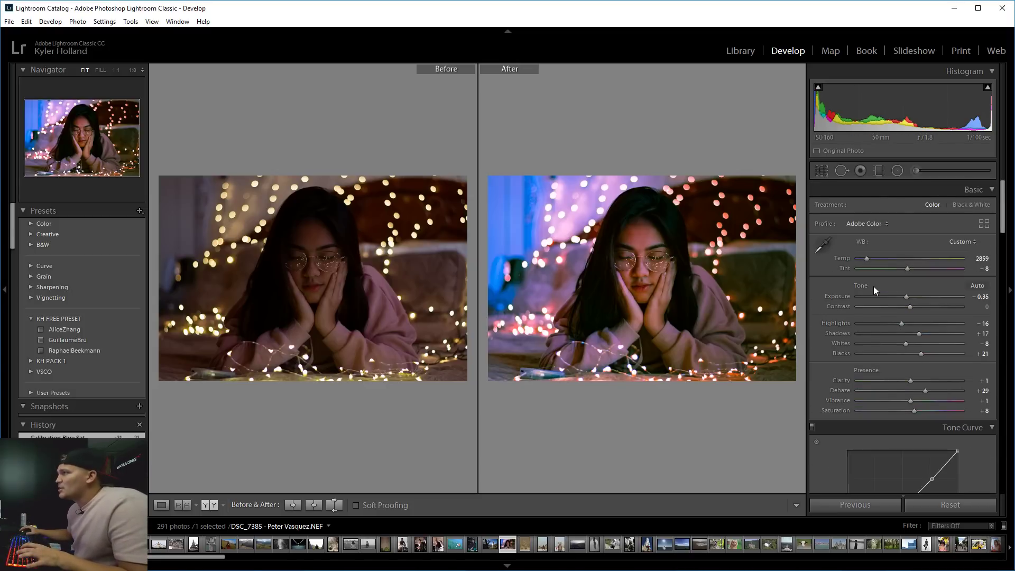
pyautogui.click(182, 506)
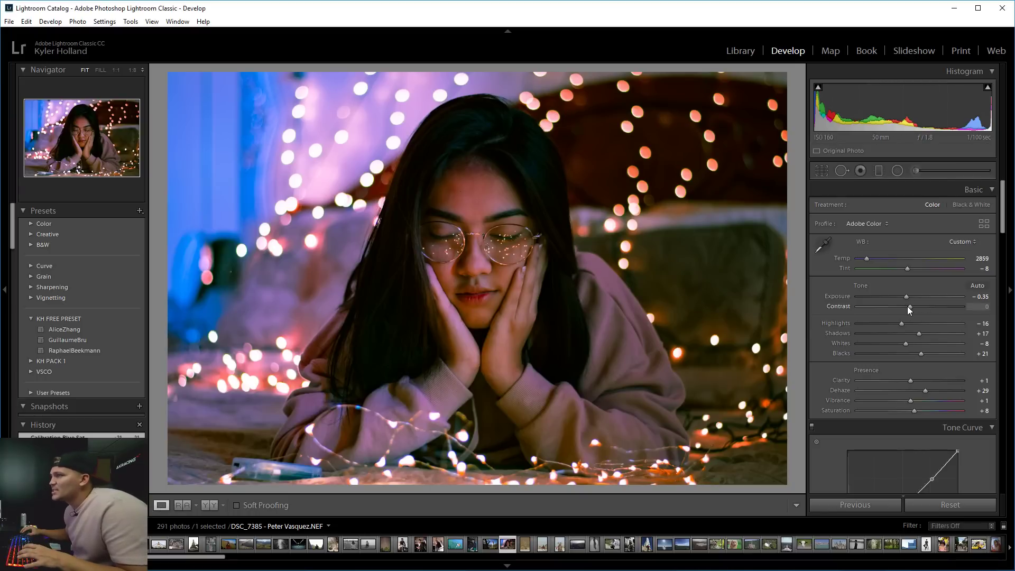
# Raise Contrast, lift Shadows to +42 and Dehaze to +53, checking the face up close.
pyautogui.moveTo(910, 307)
pyautogui.mouseDown()
pyautogui.moveTo(921, 306)
pyautogui.moveTo(909, 306)
pyautogui.mouseUp()
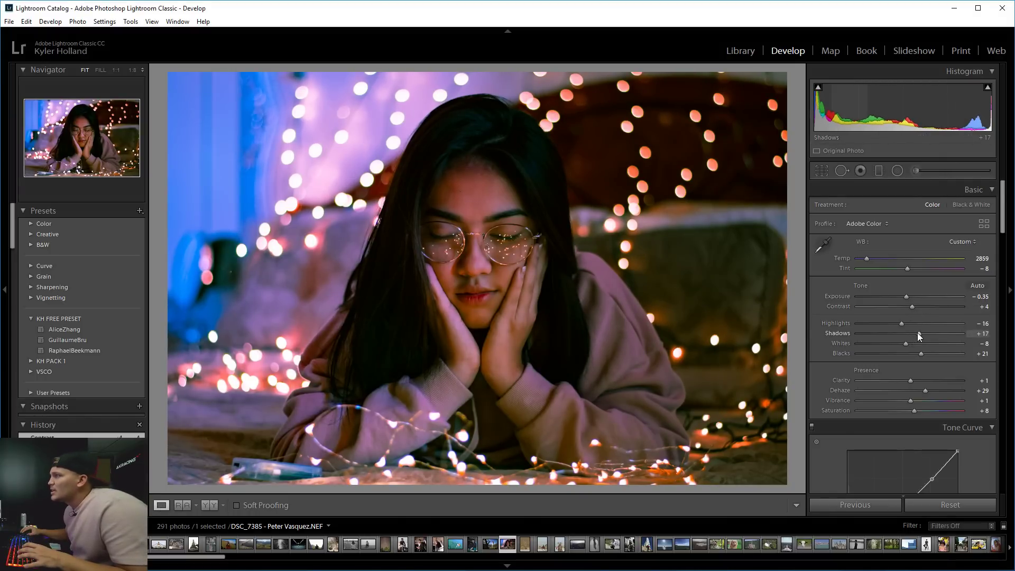
pyautogui.moveTo(919, 335); pyautogui.dragTo(932, 336)
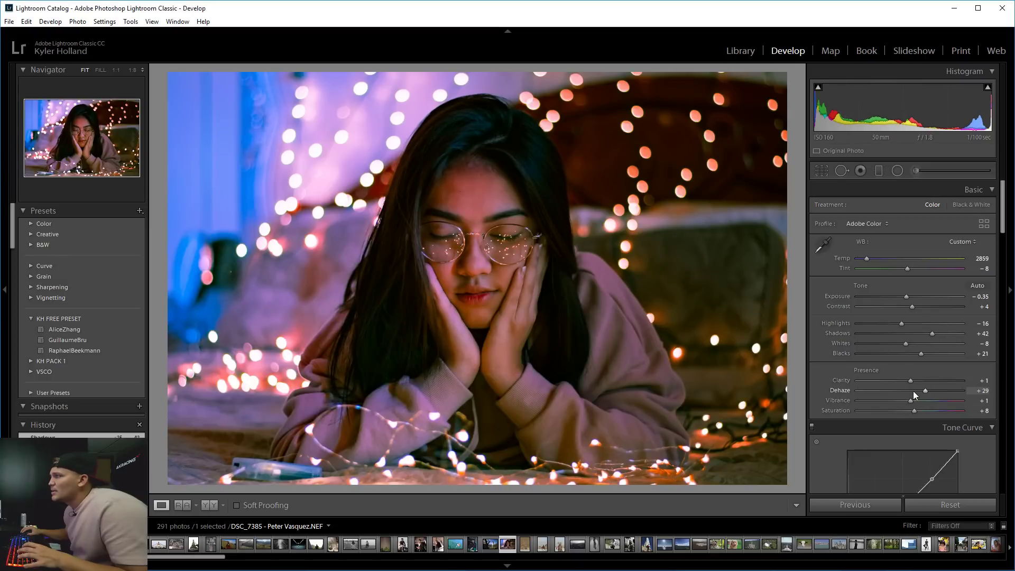
pyautogui.moveTo(926, 389); pyautogui.dragTo(938, 390)
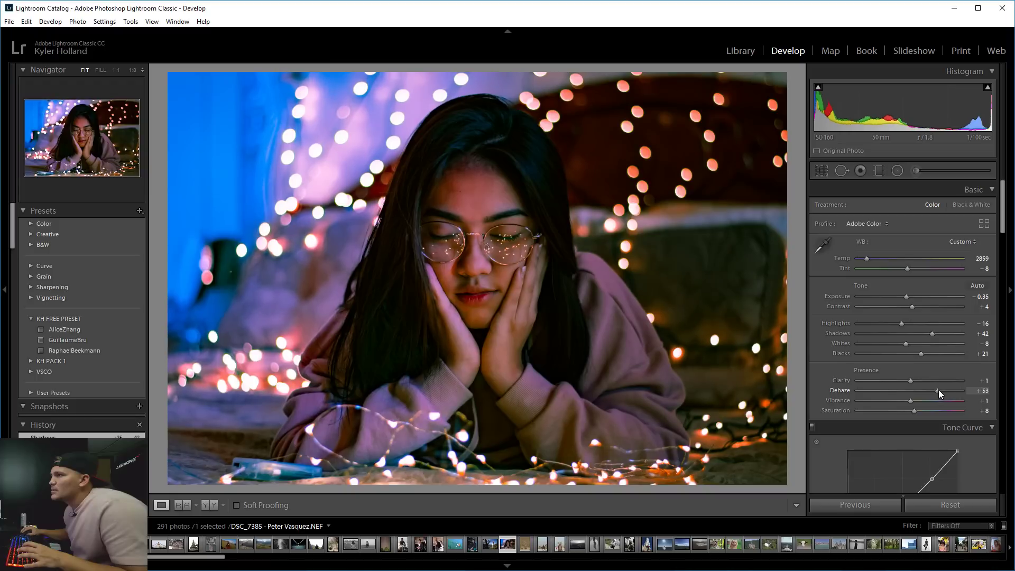
pyautogui.click(652, 336)
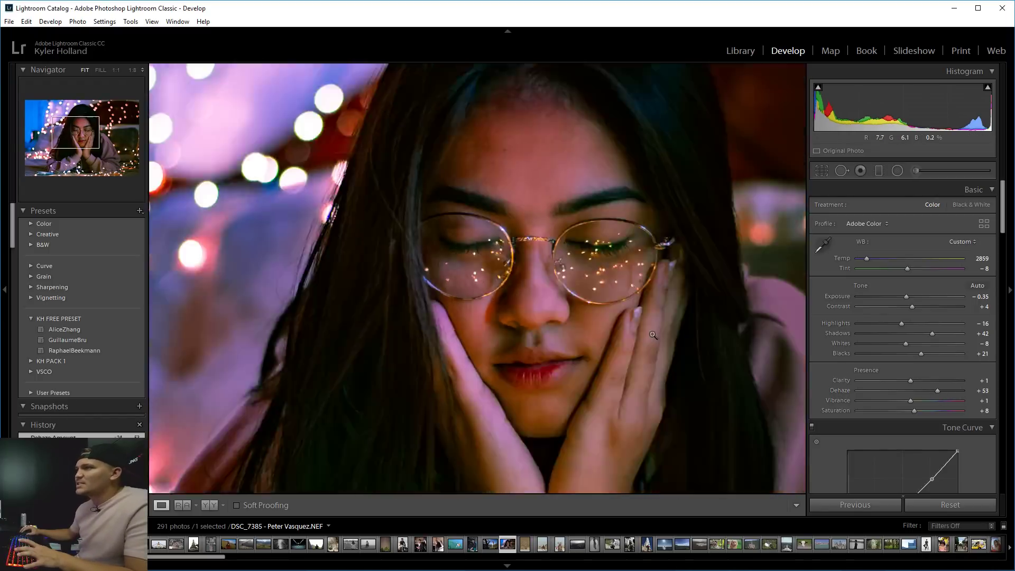
pyautogui.click(653, 336)
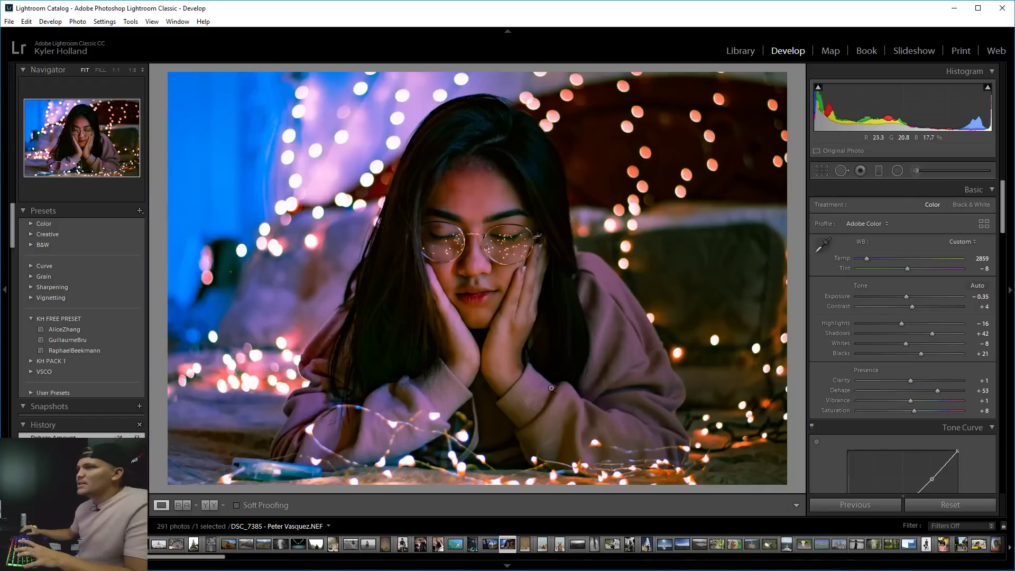
# Recheck the side-by-side comparison on the sweater and fine-tune Contrast to +6.
pyautogui.click(209, 505)
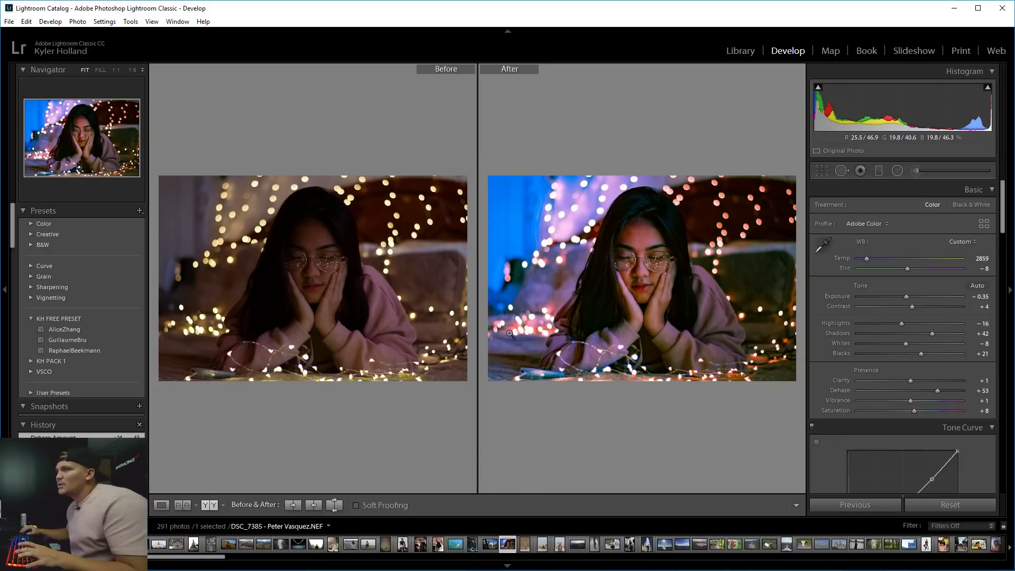
pyautogui.click(386, 329)
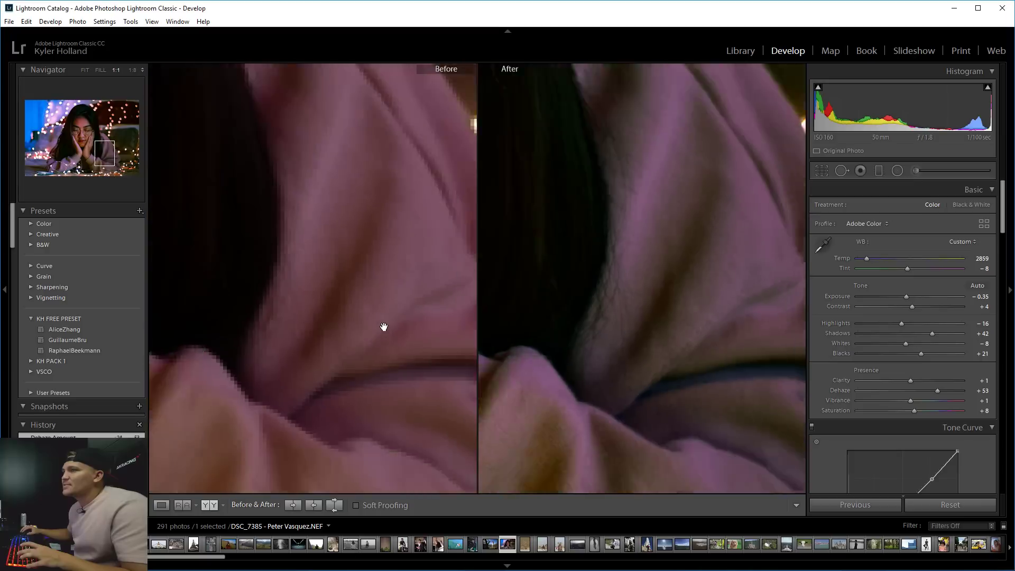
pyautogui.click(386, 328)
pyautogui.click(162, 506)
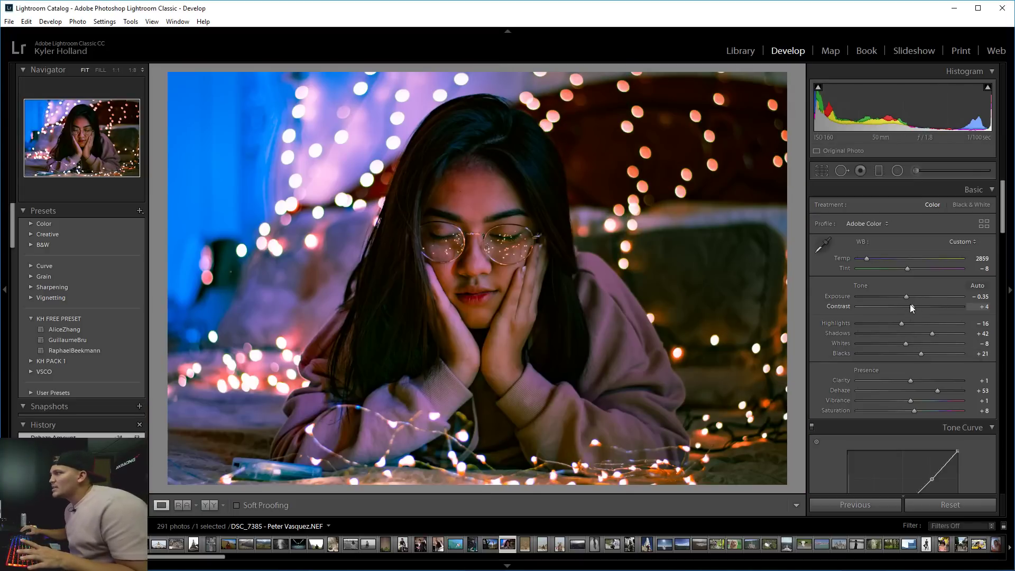
pyautogui.moveTo(909, 305); pyautogui.dragTo(913, 307)
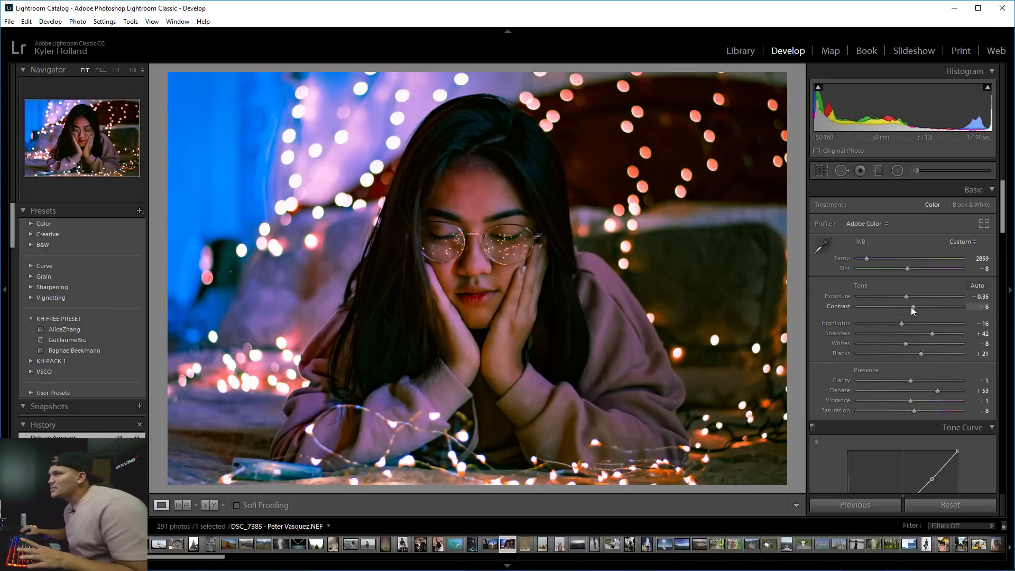
# Create a new develop preset from the current edits, named with the photographer's name, in KH FREE PRESET.
pyautogui.click(140, 211)
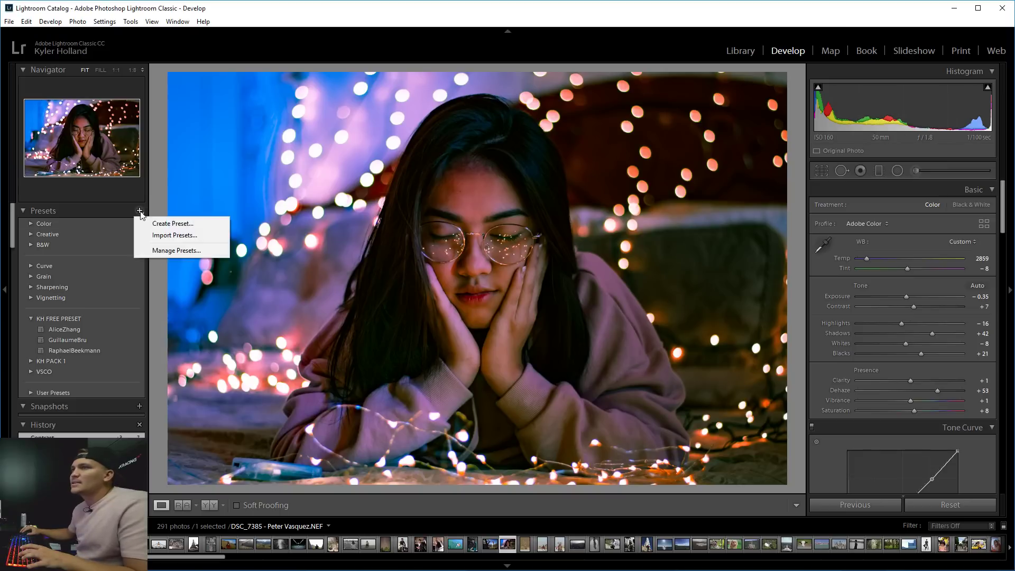
pyautogui.click(164, 222)
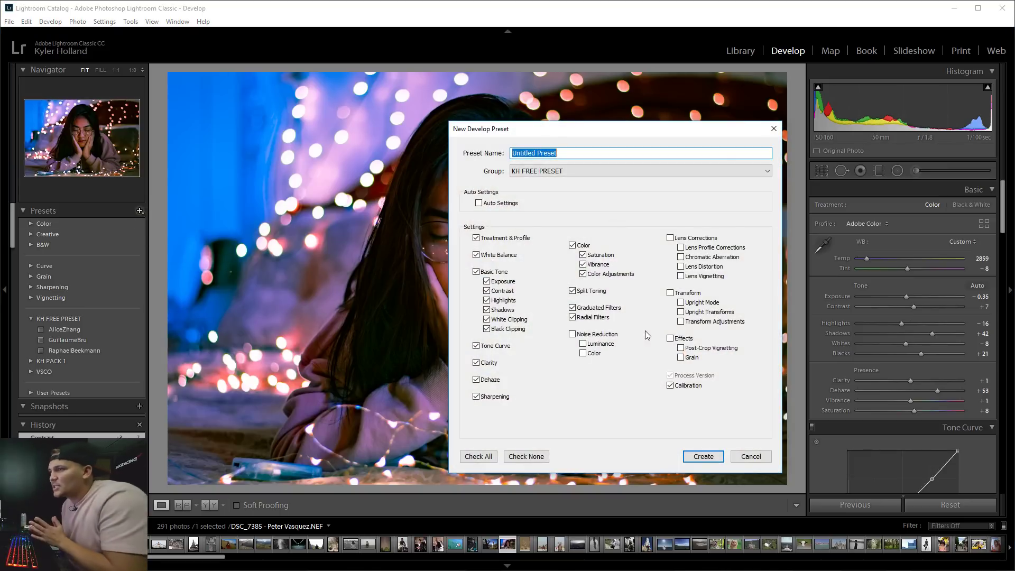
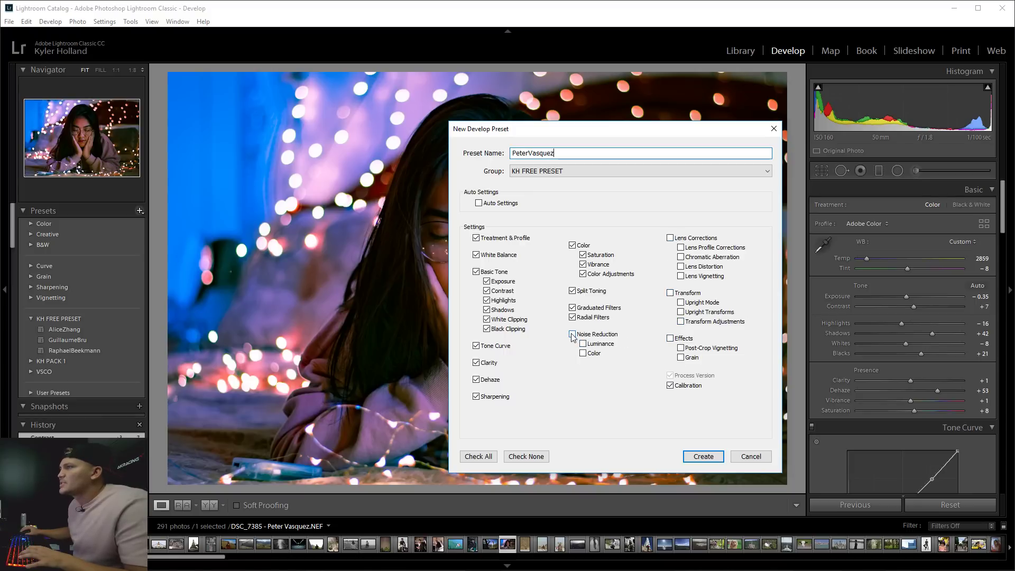
pyautogui.click(697, 457)
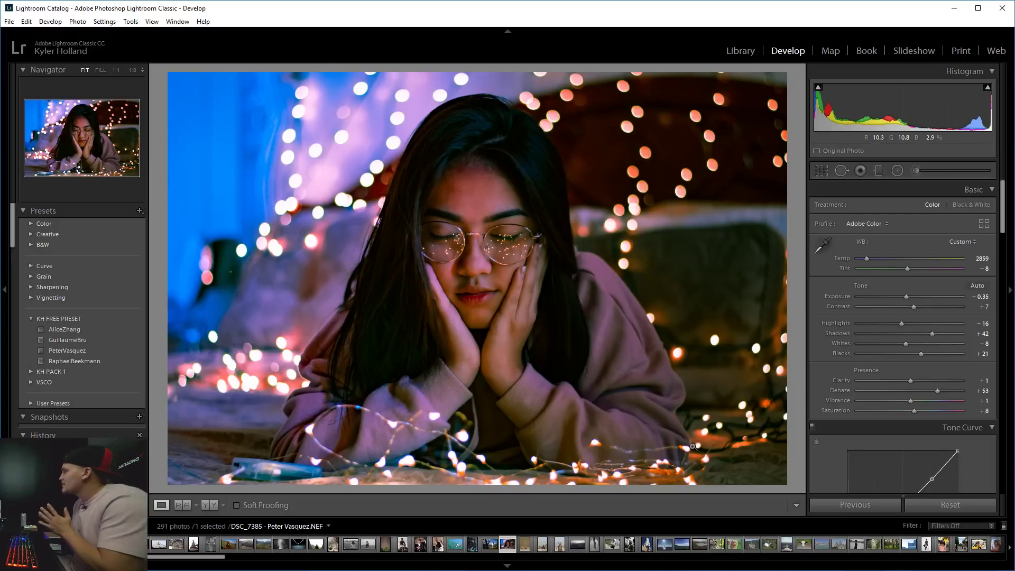
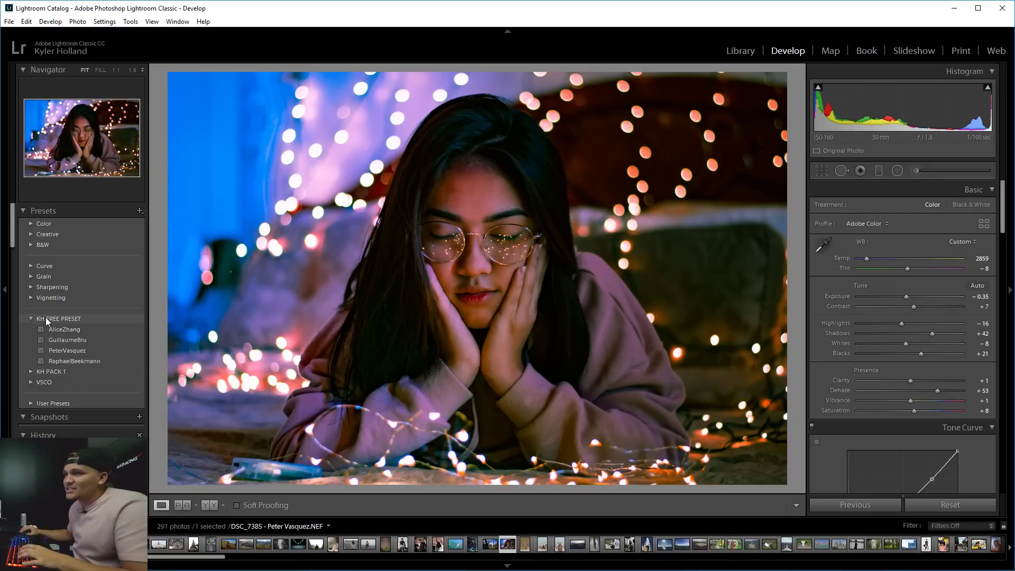
pyautogui.click(54, 341)
pyautogui.click(57, 347)
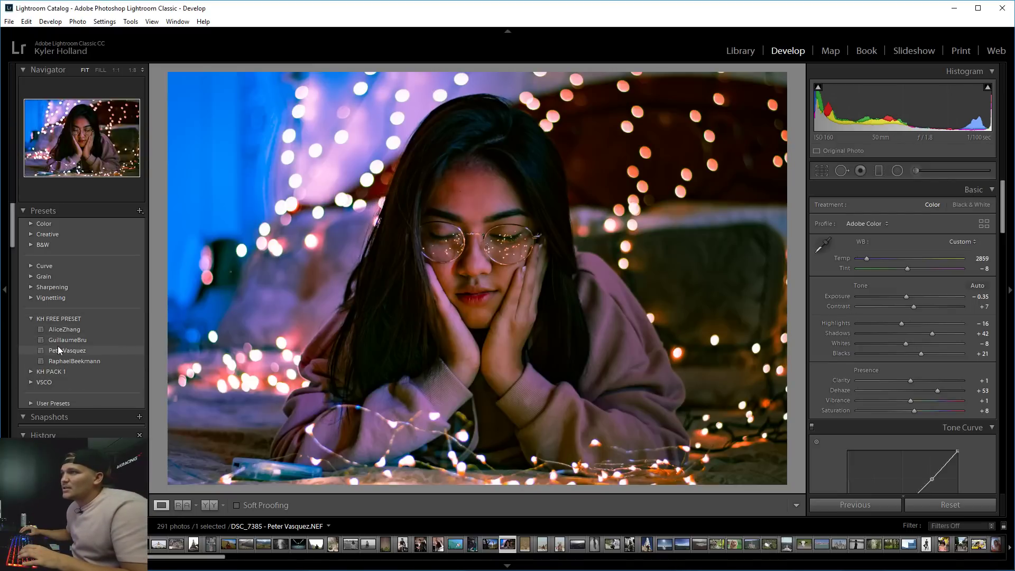
pyautogui.click(61, 328)
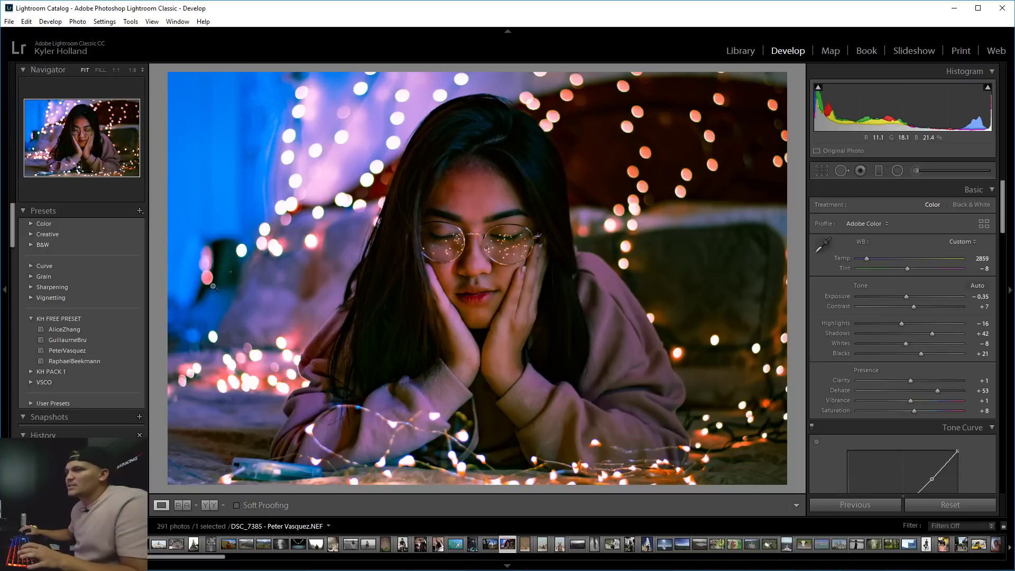
# Select the foggy motorbike photo from the grid and open it in Develop.
pyautogui.press('g')
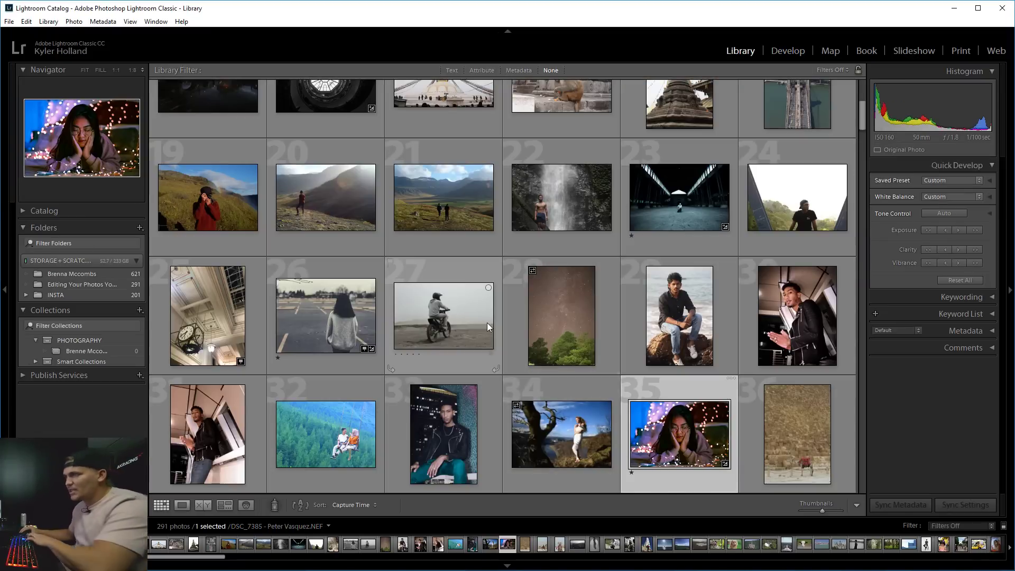
pyautogui.click(483, 323)
pyautogui.press('e')
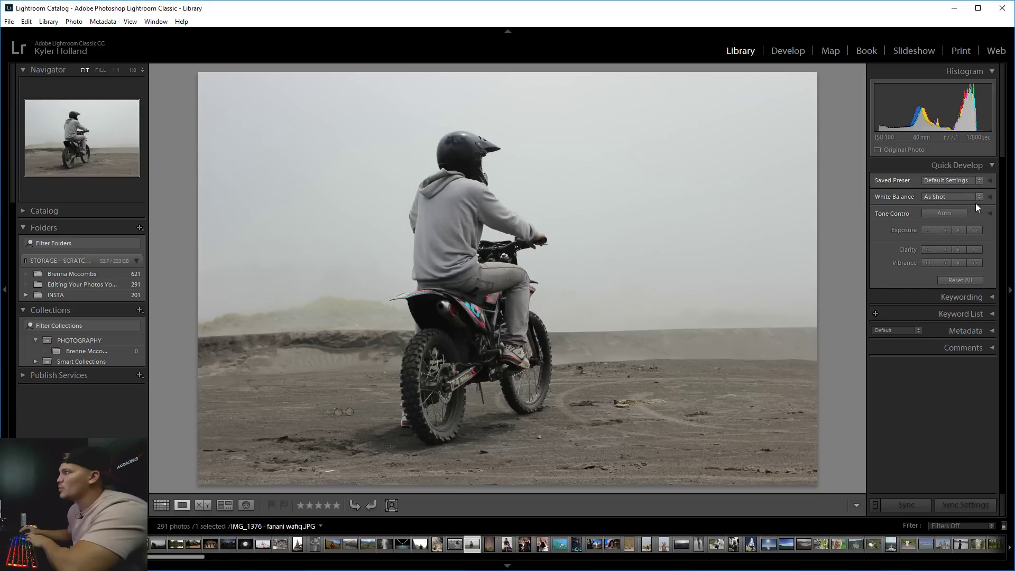
pyautogui.click(981, 168)
pyautogui.click(787, 51)
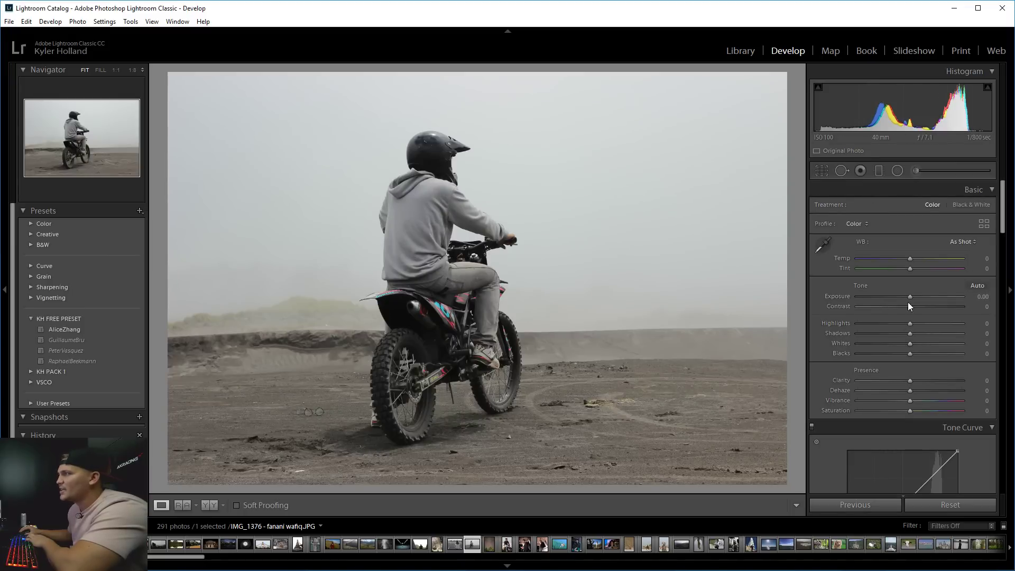
# Set Contrast +2, Highlights +51, Shadows +43, Whites +15, Blacks −13, Clarity +21, undoing a trial Temp change.
pyautogui.moveTo(908, 302)
pyautogui.mouseDown()
pyautogui.moveTo(850, 300)
pyautogui.moveTo(922, 302)
pyautogui.moveTo(909, 303)
pyautogui.mouseUp()
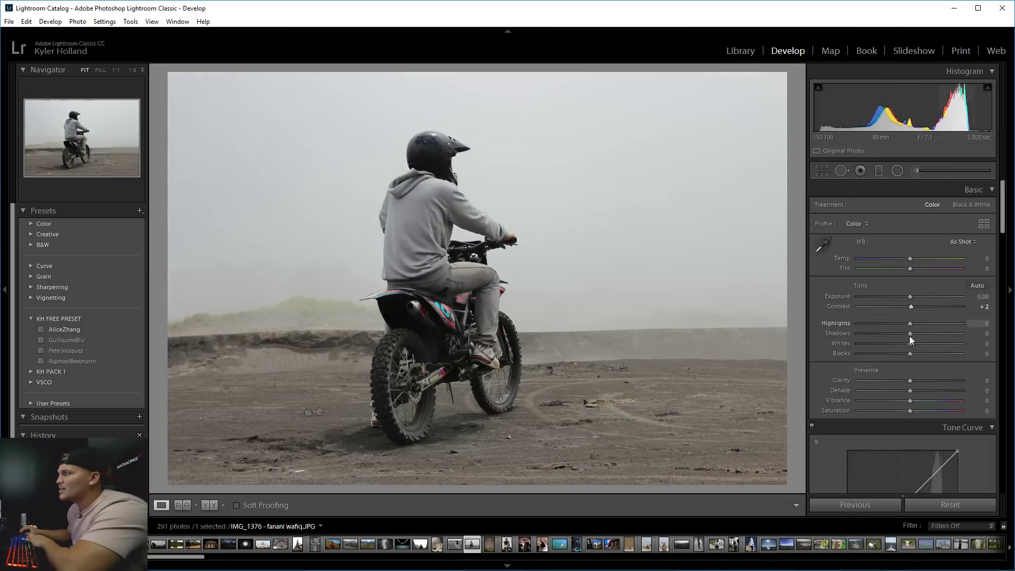
pyautogui.moveTo(910, 380); pyautogui.dragTo(917, 344)
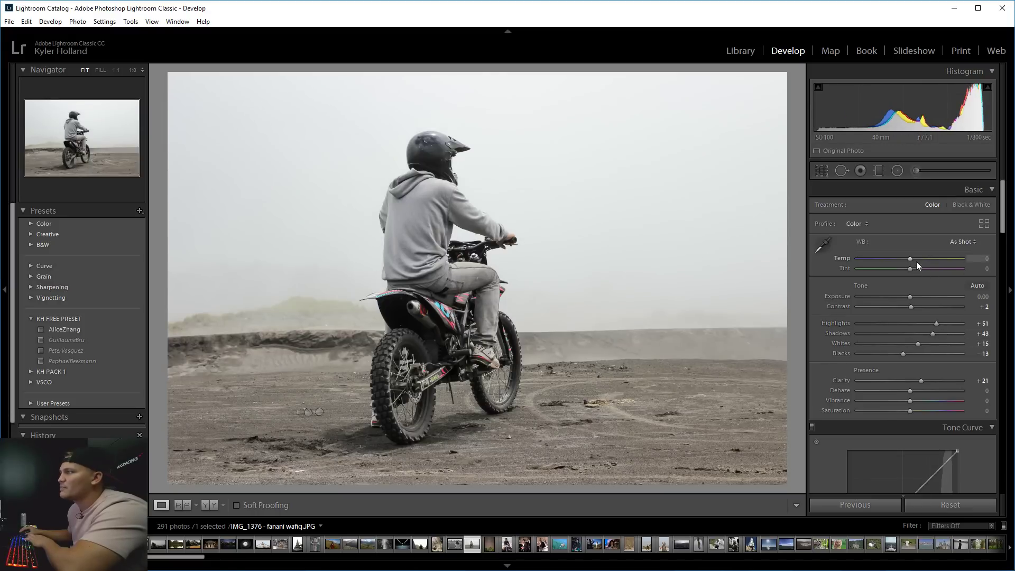
pyautogui.moveTo(916, 261); pyautogui.dragTo(867, 256)
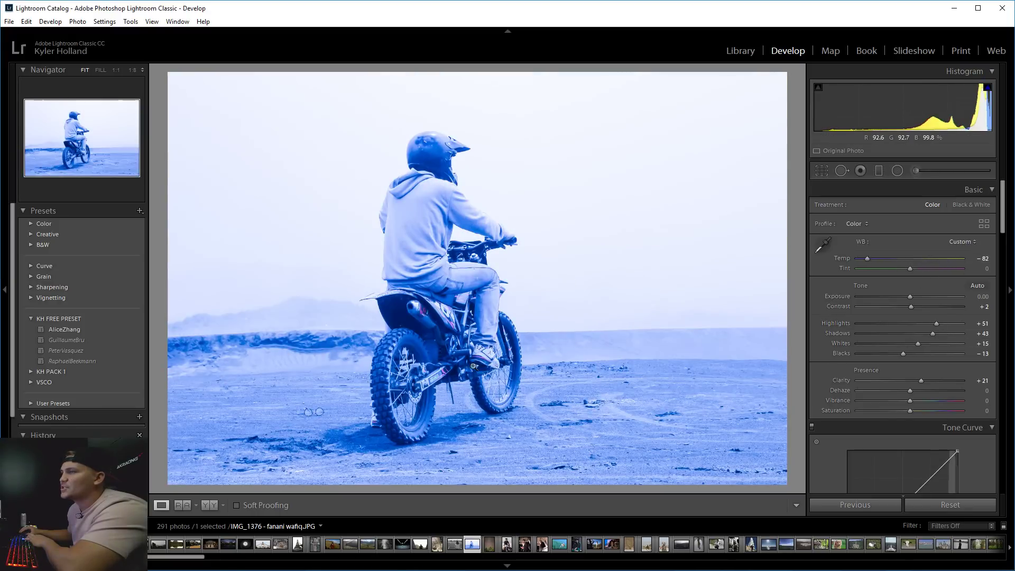
pyautogui.hotkey('ctrl', 'z')
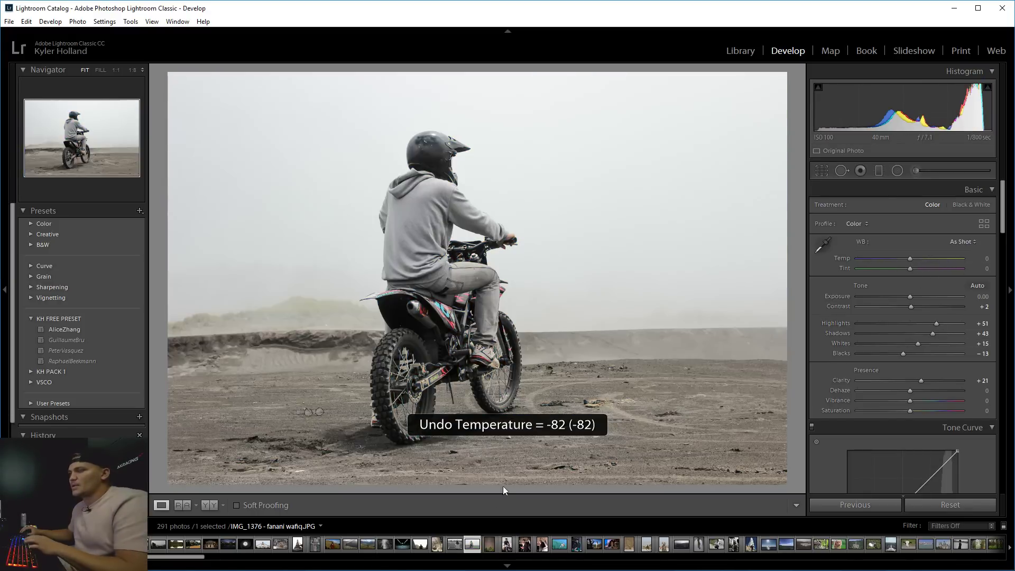
pyautogui.press('g')
pyautogui.press('Right')
# Browse in Loupe view from the camel photo through to the tower photo.
pyautogui.press('Down')
pyautogui.press('Down')
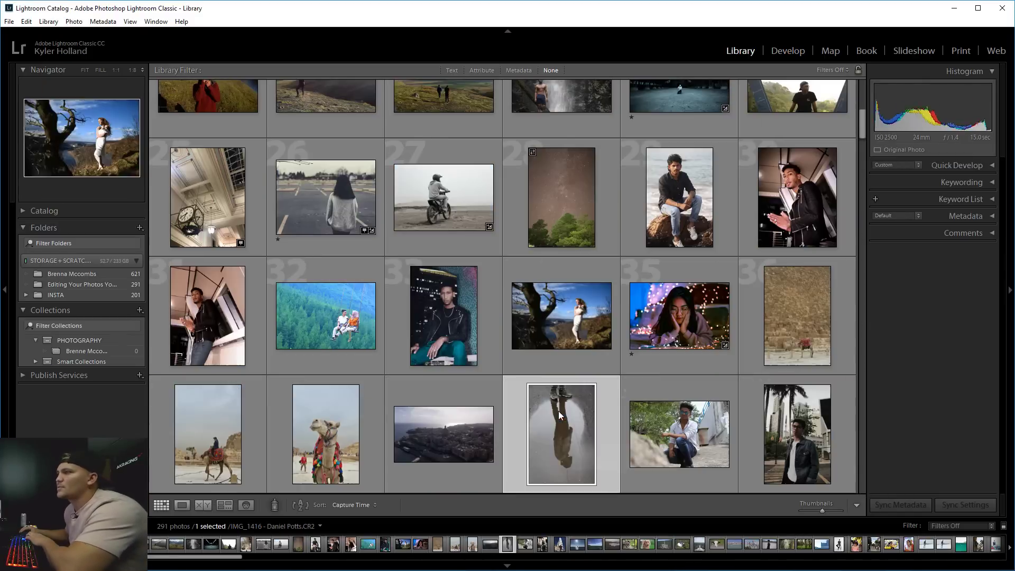
pyautogui.doubleClick(362, 436)
pyautogui.press('Right')
pyautogui.press('Right')
pyautogui.press('Right')
pyautogui.press('Right')
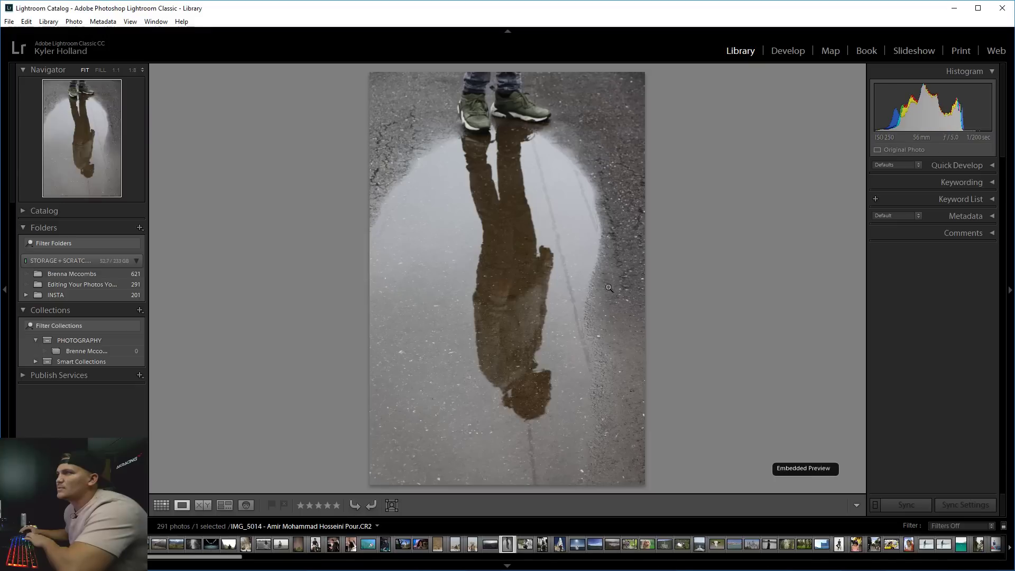
pyautogui.press('Right')
pyautogui.press('Right')
pyautogui.press('Left')
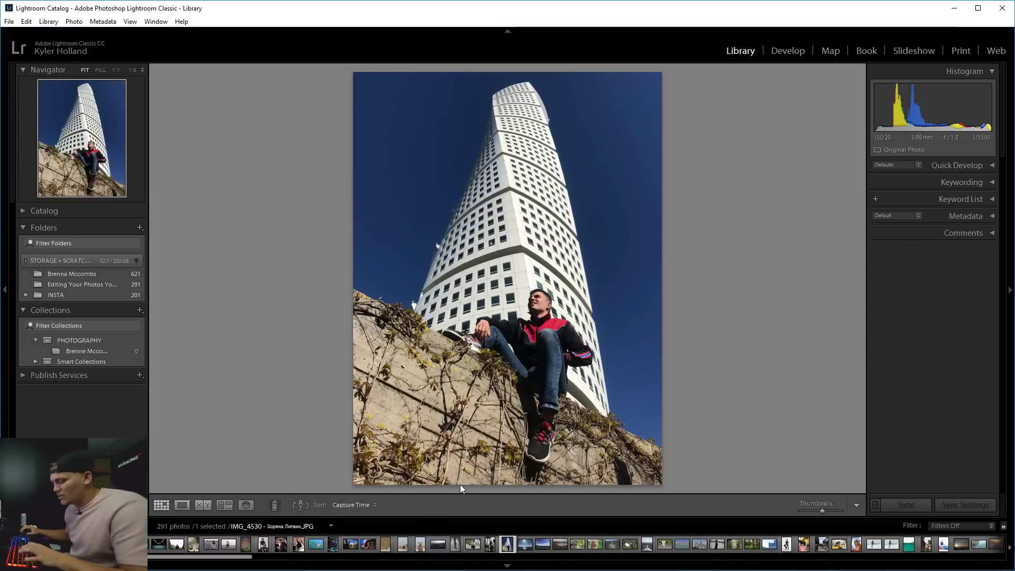
# Back in the grid, open the girl-with-fairy-lights portrait full-size.
pyautogui.press('g')
pyautogui.scroll(5, 462, 328)
pyautogui.scroll(-5, 462, 328)
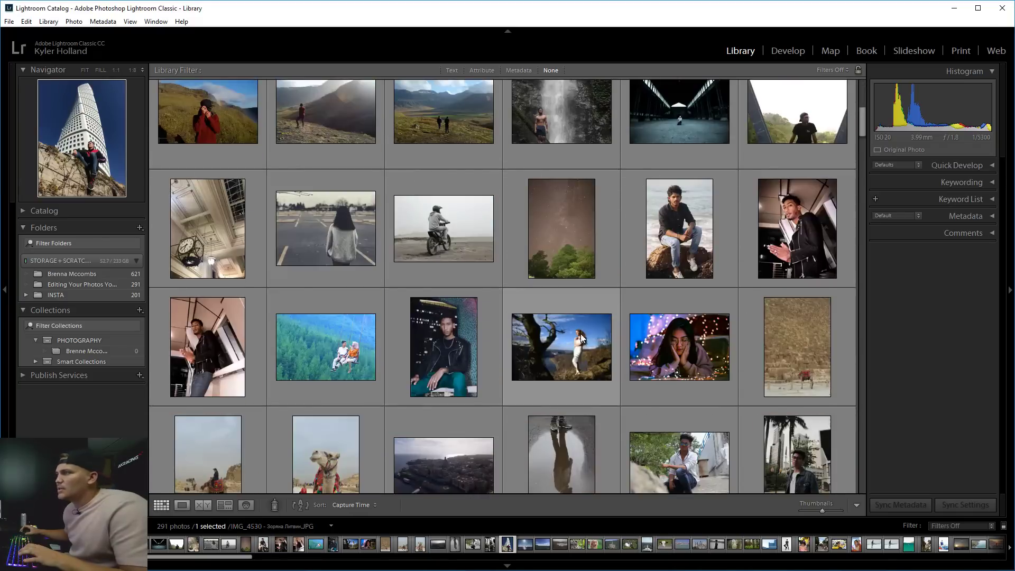
pyautogui.doubleClick(686, 361)
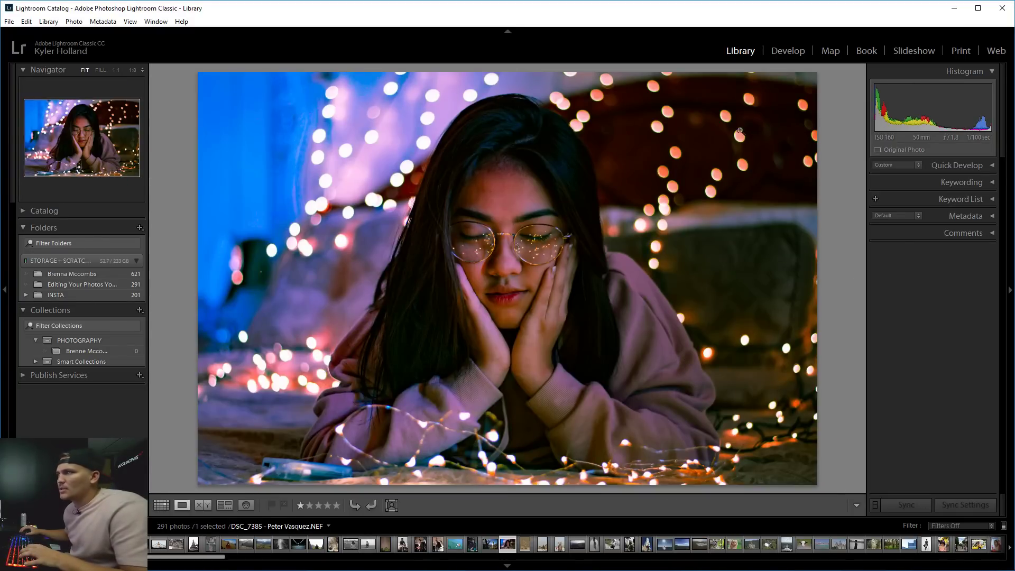
pyautogui.click(786, 52)
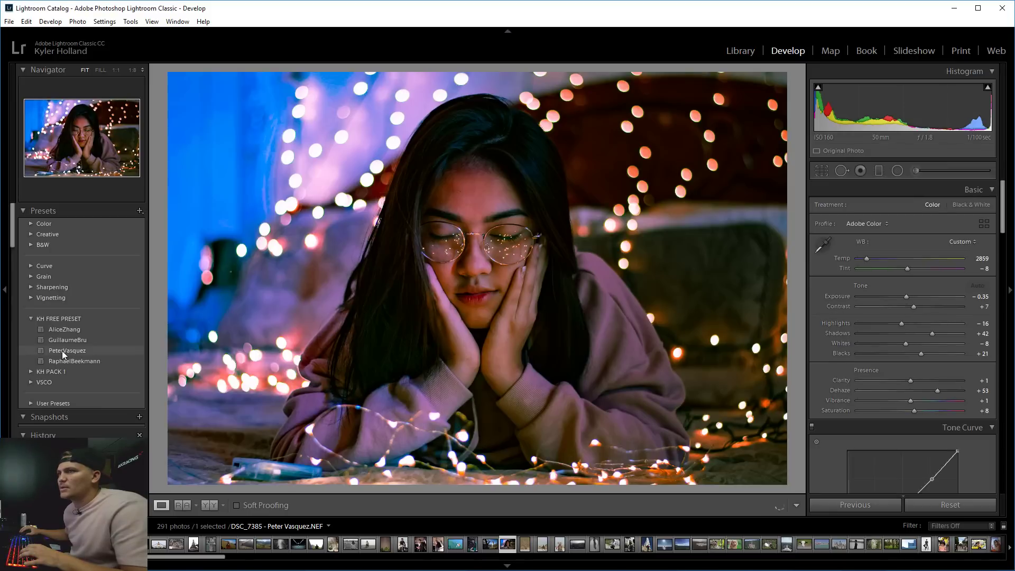
pyautogui.click(62, 351)
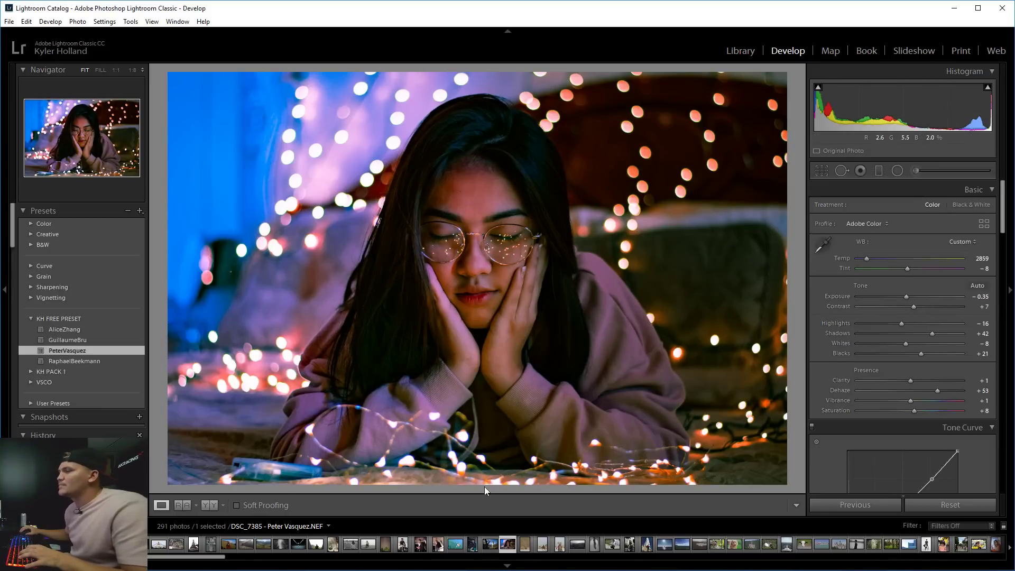
pyautogui.click(209, 505)
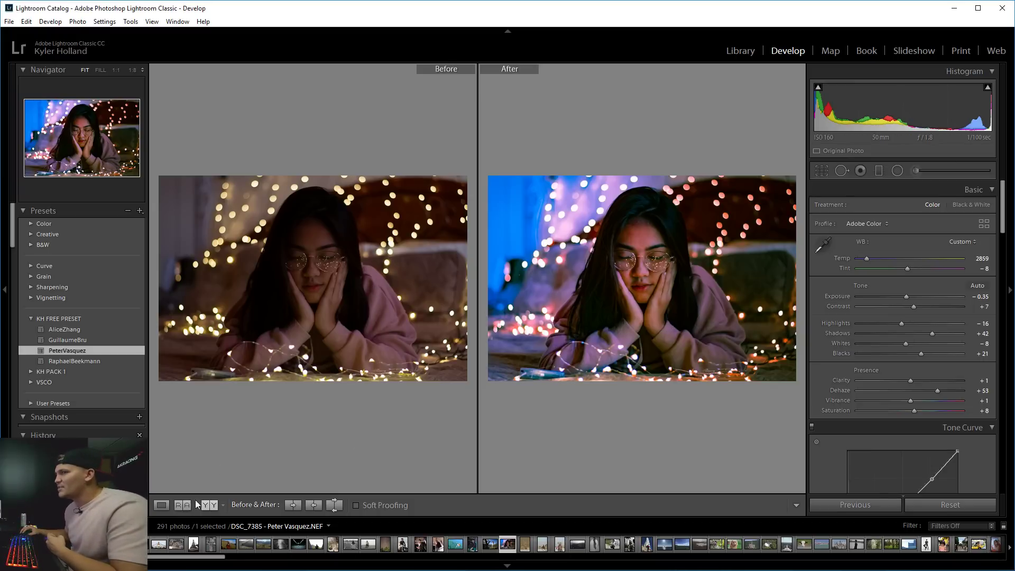
# Inspect the comparison at 1:1 zoom, panning across the bokeh lights and blurred background.
pyautogui.click(401, 272)
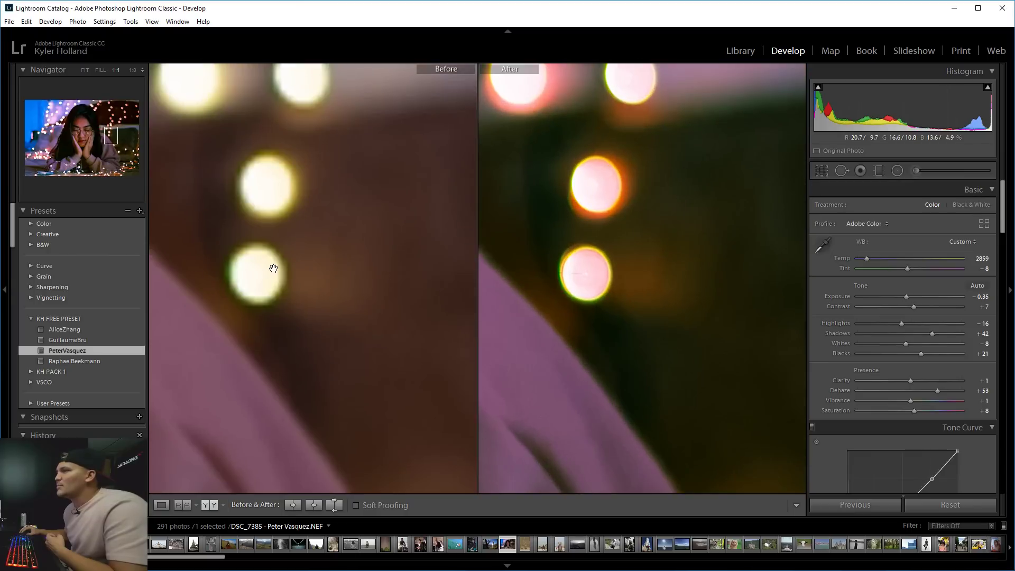
pyautogui.moveTo(275, 271); pyautogui.dragTo(359, 457)
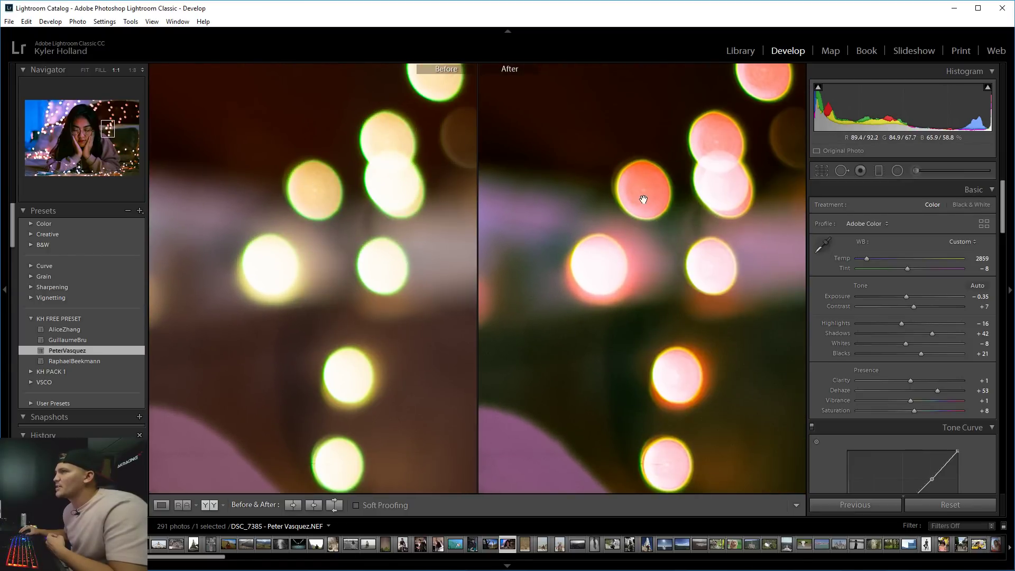
pyautogui.click(365, 186)
pyautogui.click(299, 216)
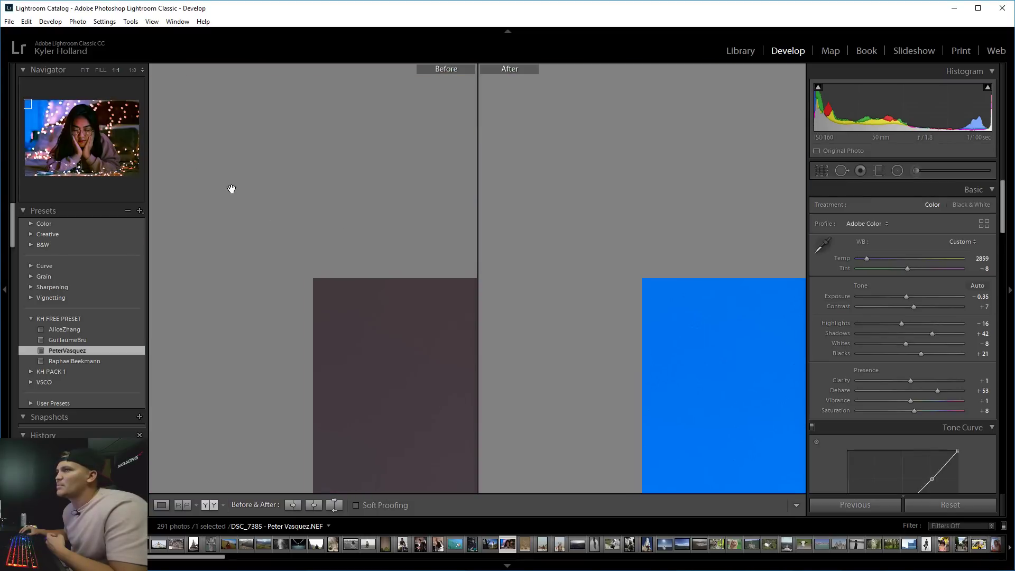
pyautogui.moveTo(404, 324); pyautogui.dragTo(197, 140)
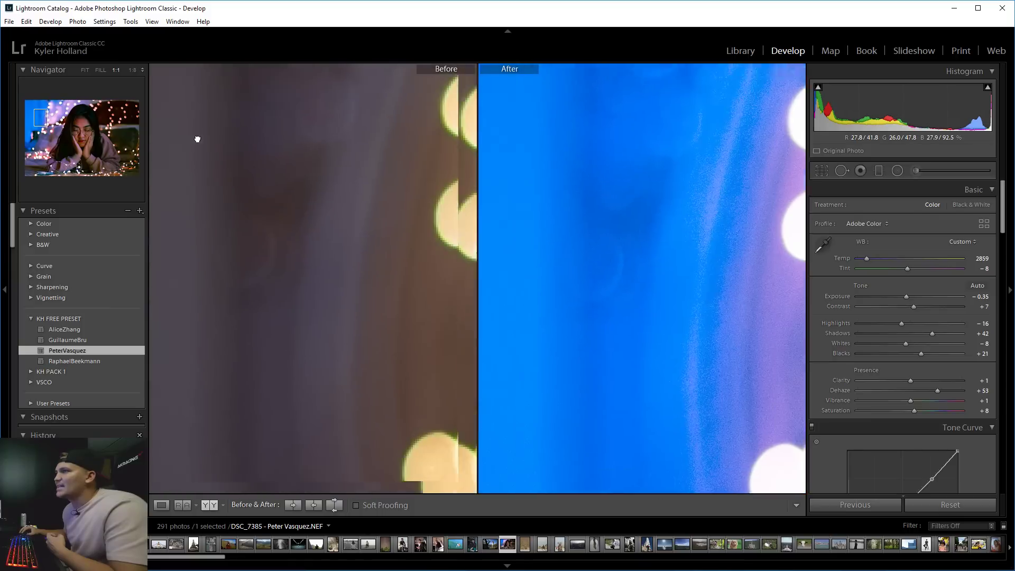
pyautogui.moveTo(237, 344); pyautogui.dragTo(164, 64)
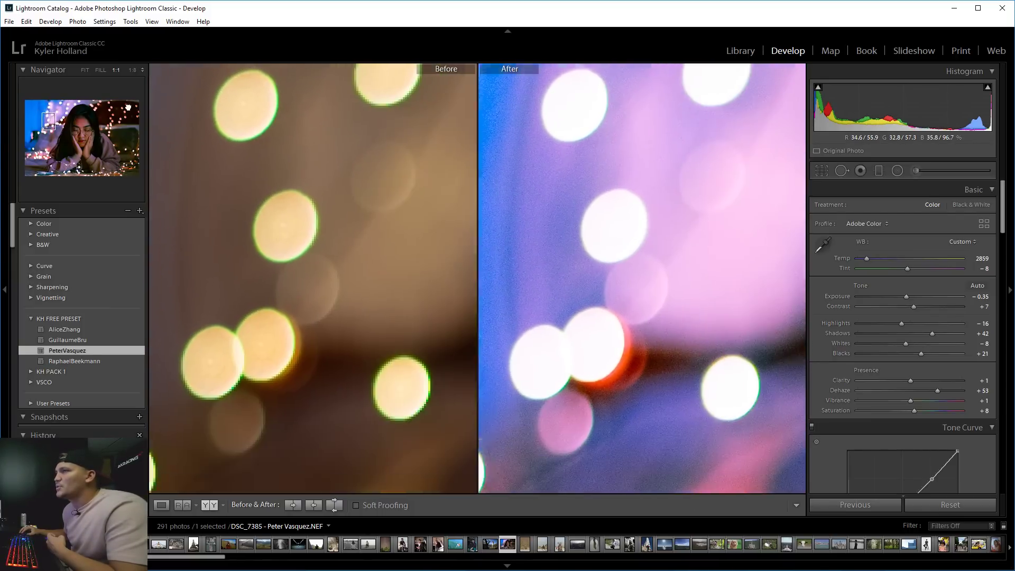
pyautogui.moveTo(388, 218); pyautogui.dragTo(478, 317)
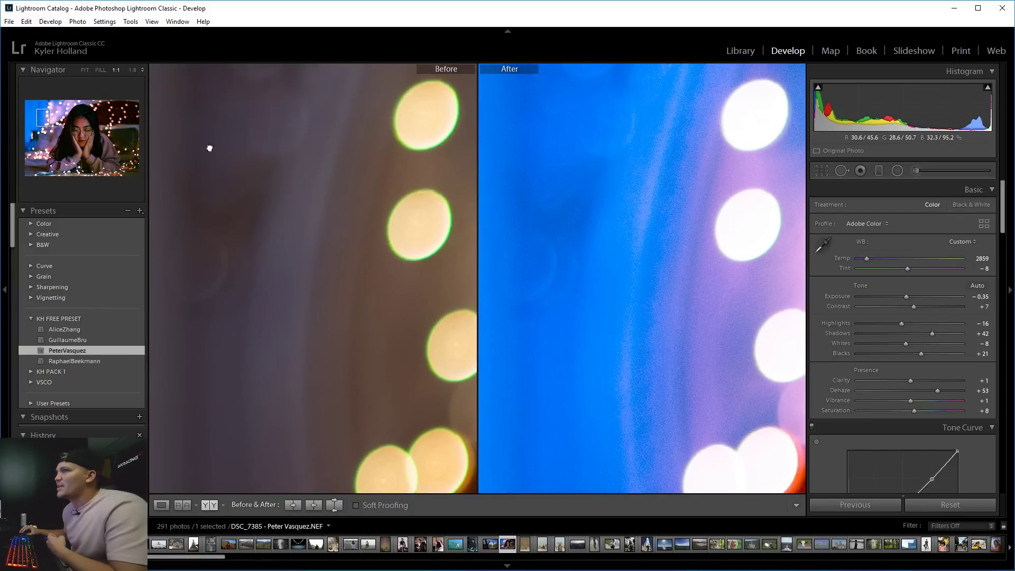
pyautogui.moveTo(211, 149); pyautogui.dragTo(439, 227)
pyautogui.click(450, 213)
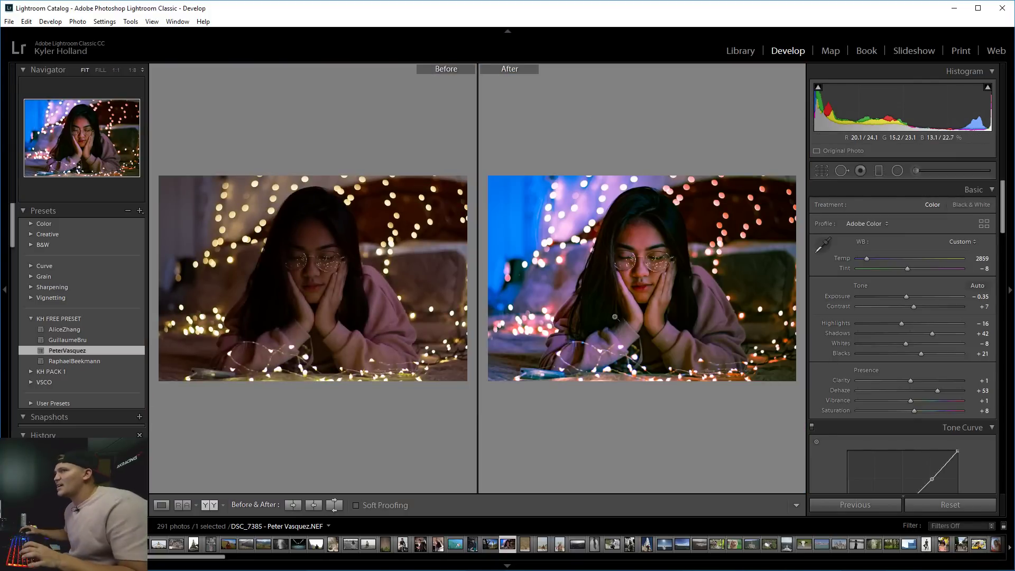
# Open the tower photo in Develop, showing only the edited view.
pyautogui.press('g')
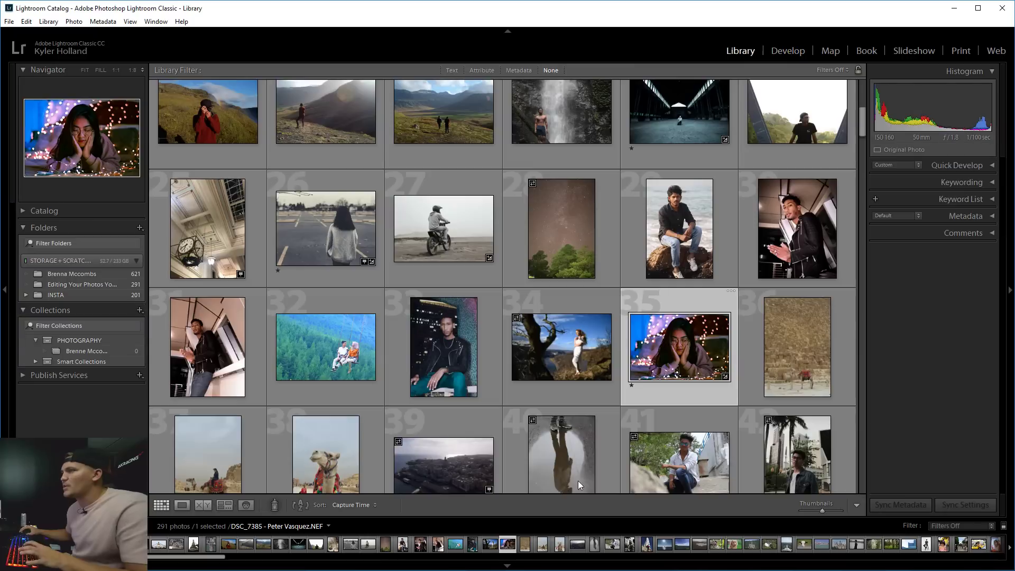
pyautogui.scroll(-5, 586, 448)
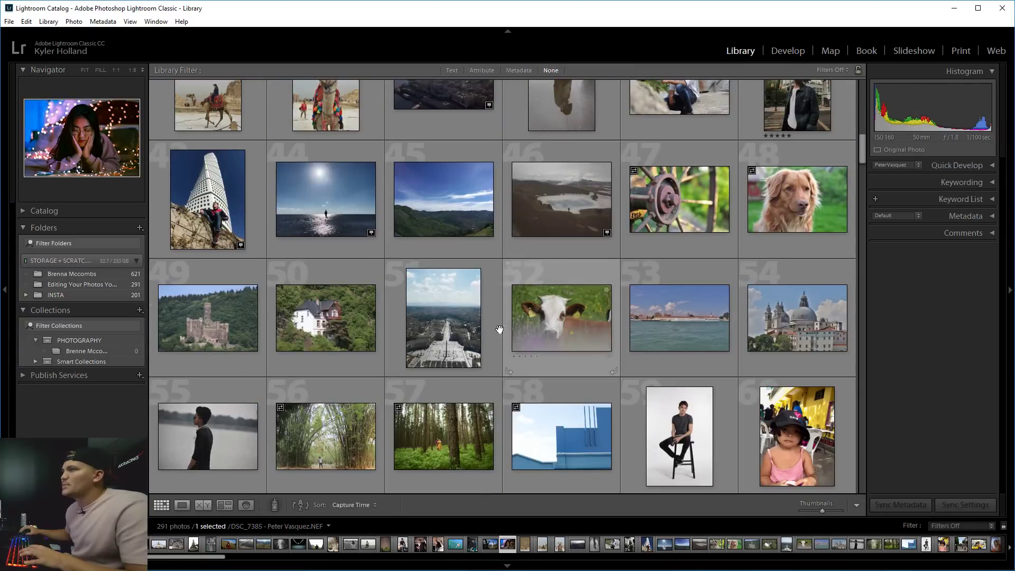
pyautogui.doubleClick(201, 188)
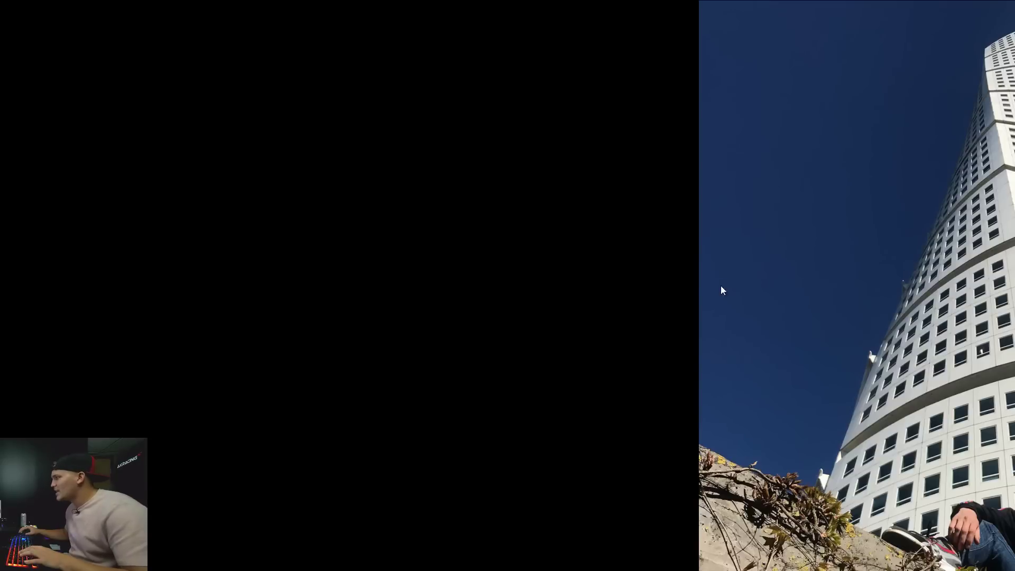
pyautogui.press('g')
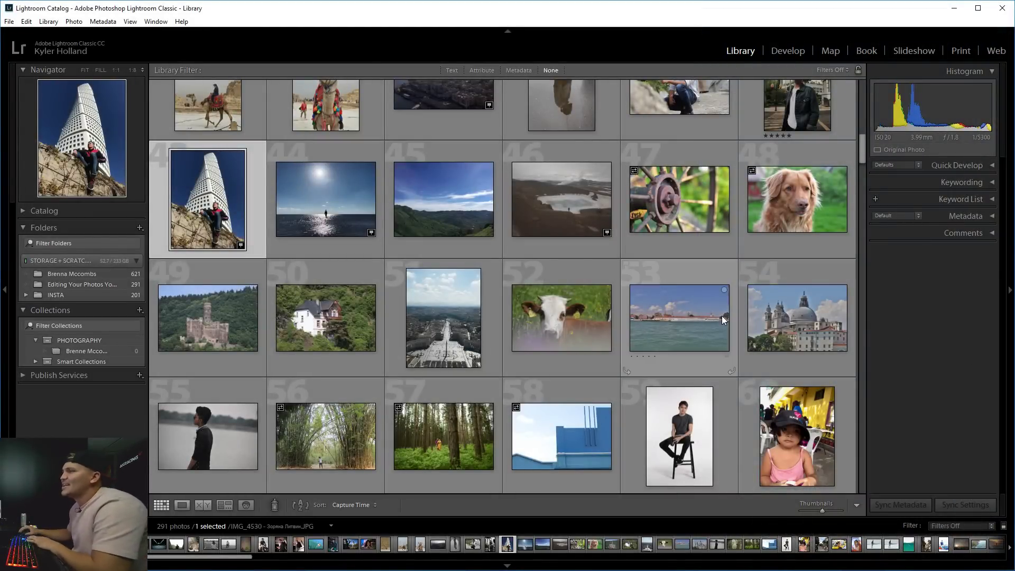
pyautogui.doubleClick(258, 222)
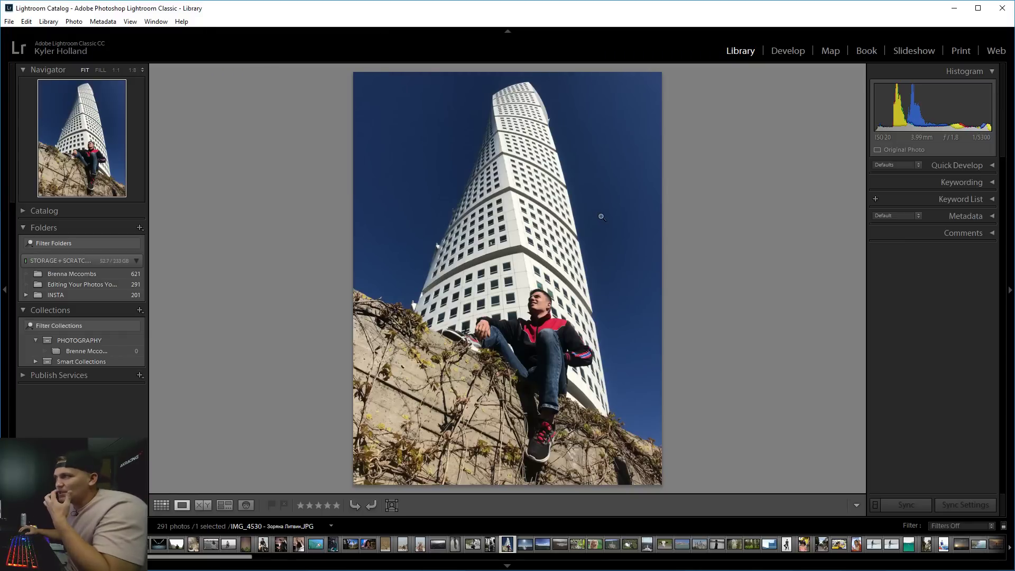
pyautogui.click(790, 52)
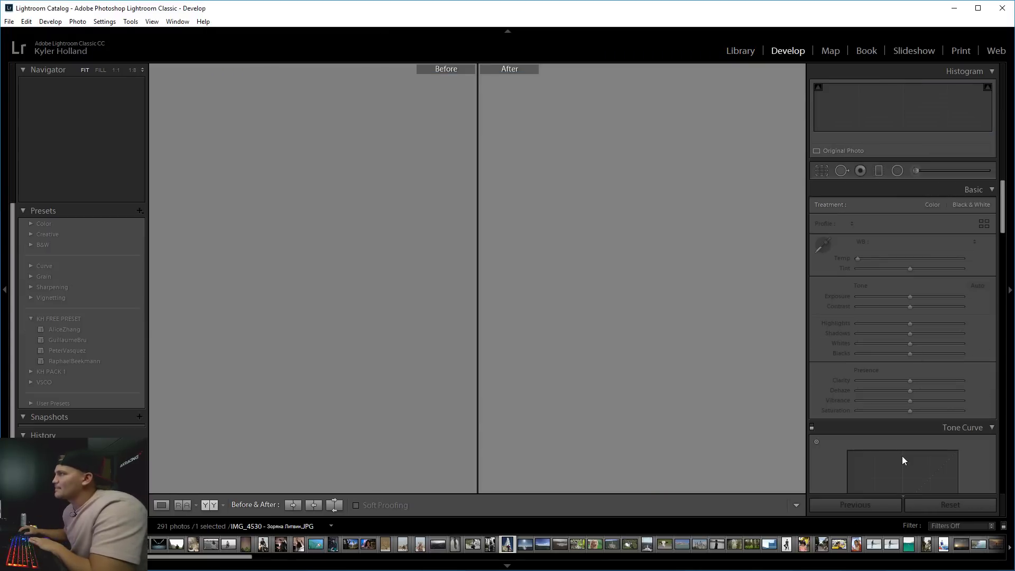
pyautogui.click(161, 505)
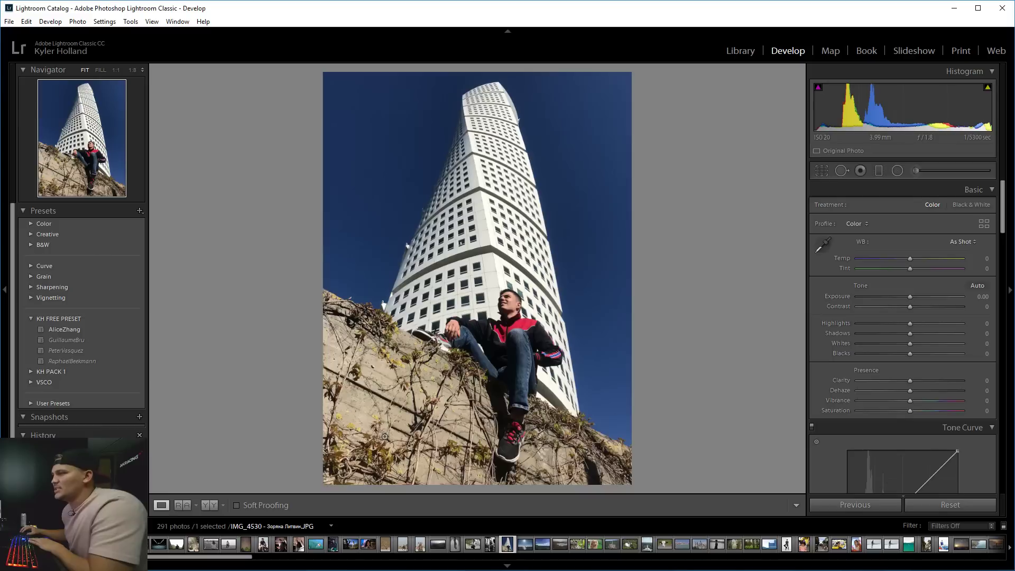
# Use the HSL Hue targeted tool on the sky to shift its deep blue toward teal.
pyautogui.scroll(-5, 823, 408)
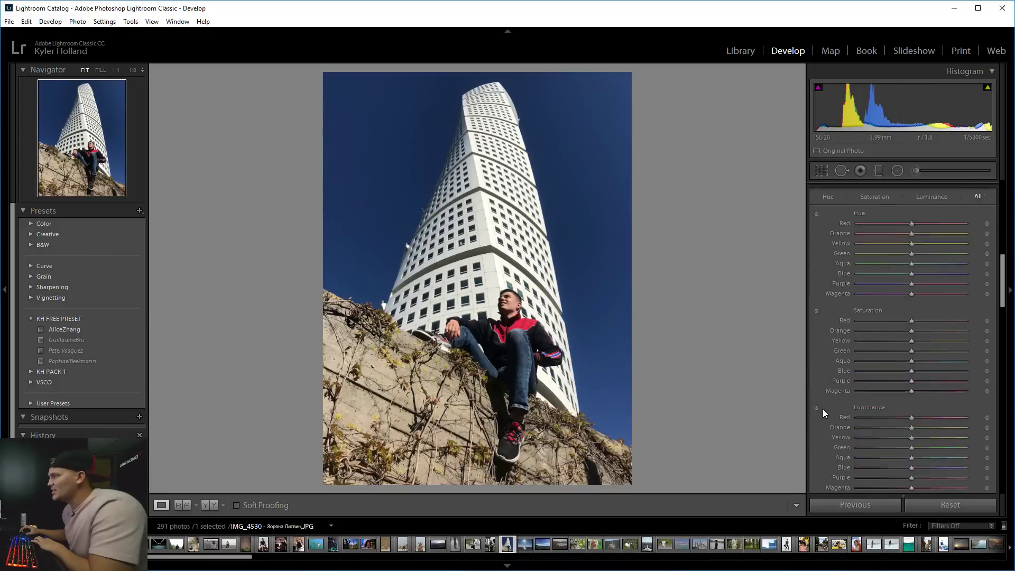
pyautogui.scroll(5, 823, 408)
pyautogui.scroll(-10, 821, 351)
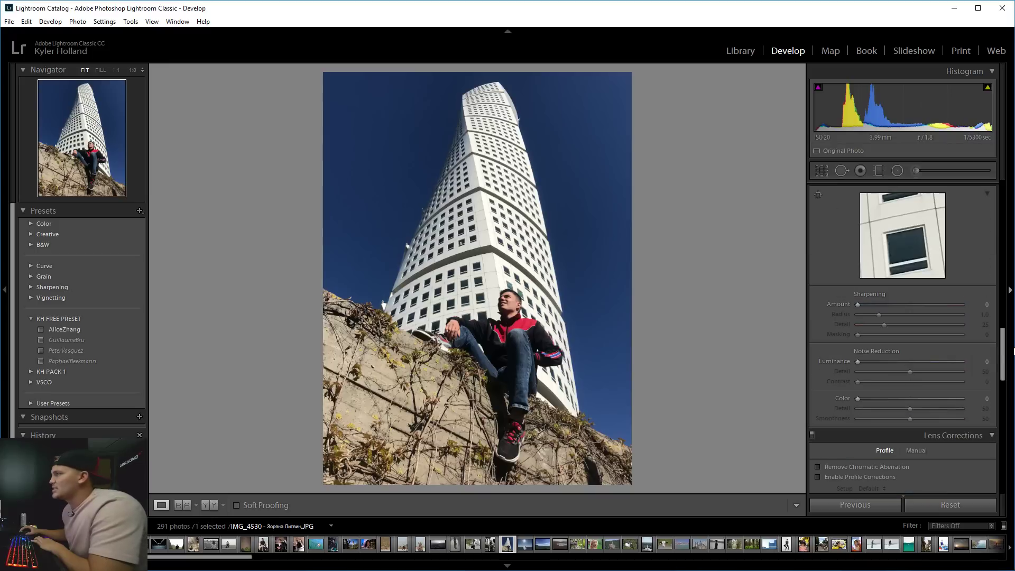
pyautogui.moveTo(1003, 359); pyautogui.dragTo(1001, 284)
pyautogui.scroll(-1, 899, 253)
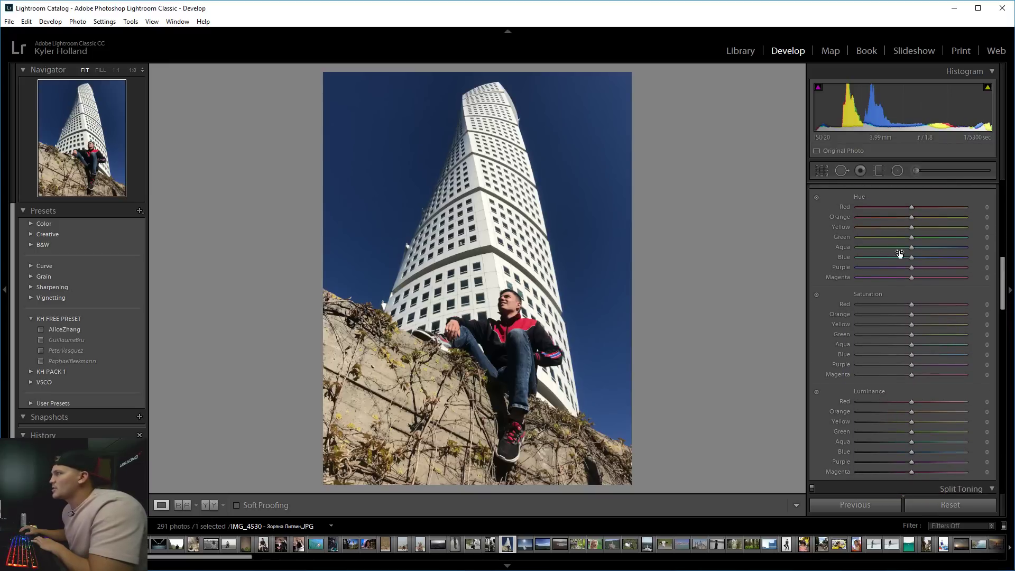
pyautogui.click(817, 197)
pyautogui.moveTo(423, 159)
pyautogui.mouseDown()
pyautogui.moveTo(423, 183)
pyautogui.moveTo(422, 162)
pyautogui.mouseUp()
pyautogui.moveTo(556, 225); pyautogui.dragTo(556, 248)
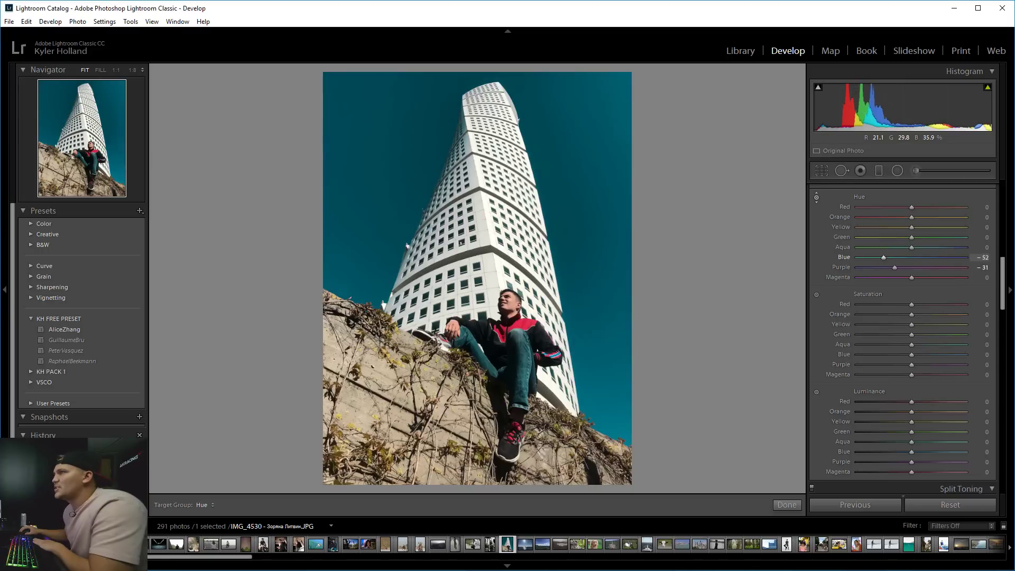
# Desaturate the sky and tone the wall: Hue Orange −7, Yellow −25; Saturation Orange −18, Yellow −57.
pyautogui.click(817, 295)
pyautogui.moveTo(614, 222)
pyautogui.mouseDown()
pyautogui.moveTo(613, 254)
pyautogui.moveTo(613, 174)
pyautogui.moveTo(614, 225)
pyautogui.mouseUp()
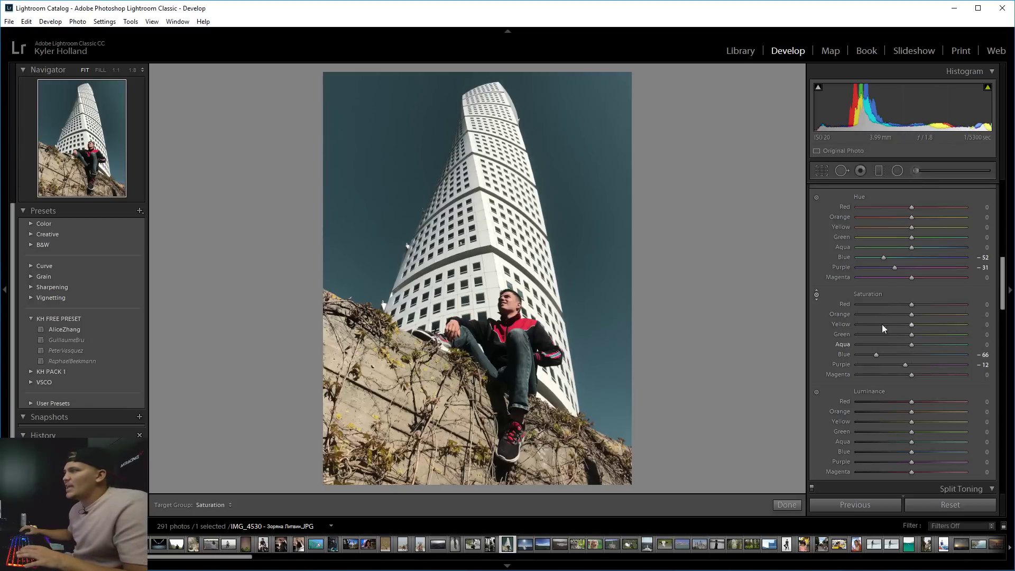
pyautogui.moveTo(383, 396); pyautogui.dragTo(383, 393)
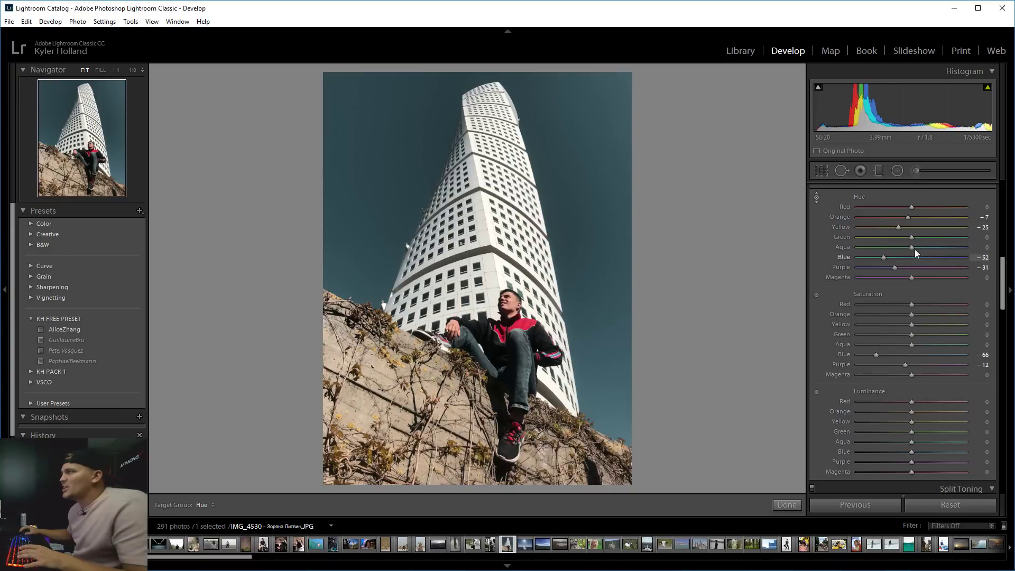
pyautogui.click(816, 295)
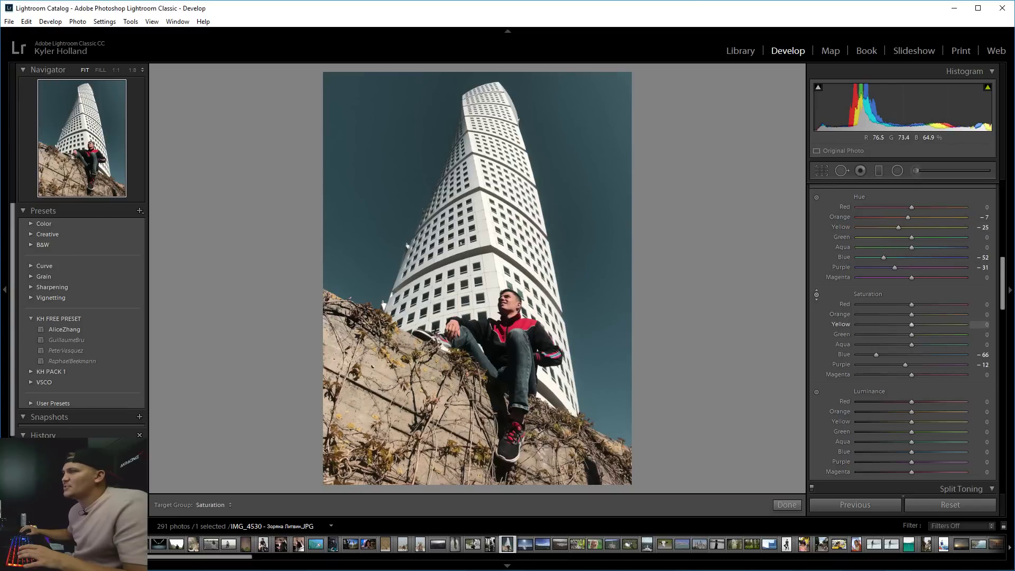
pyautogui.moveTo(383, 394); pyautogui.dragTo(383, 419)
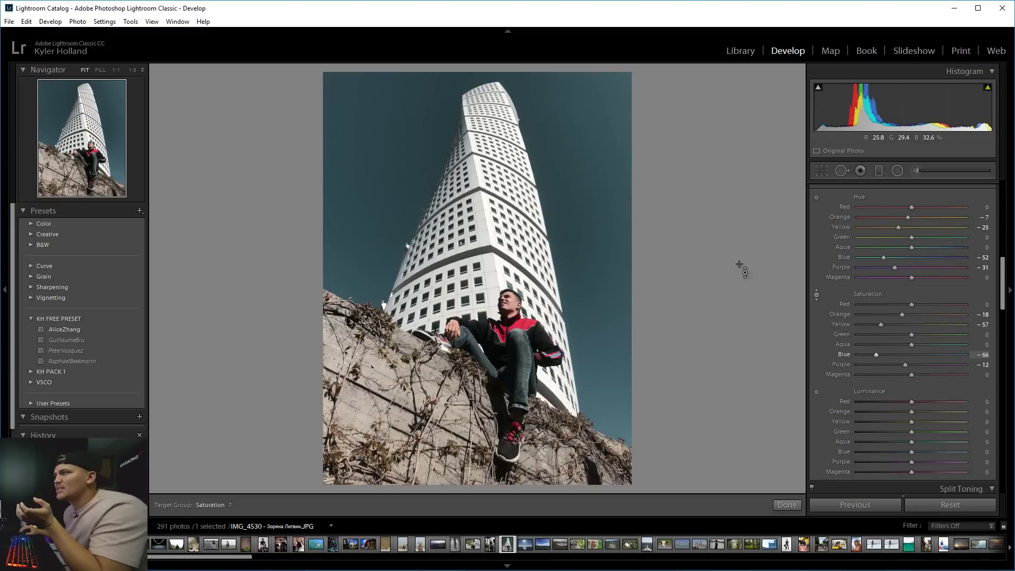
pyautogui.scroll(8, 820, 379)
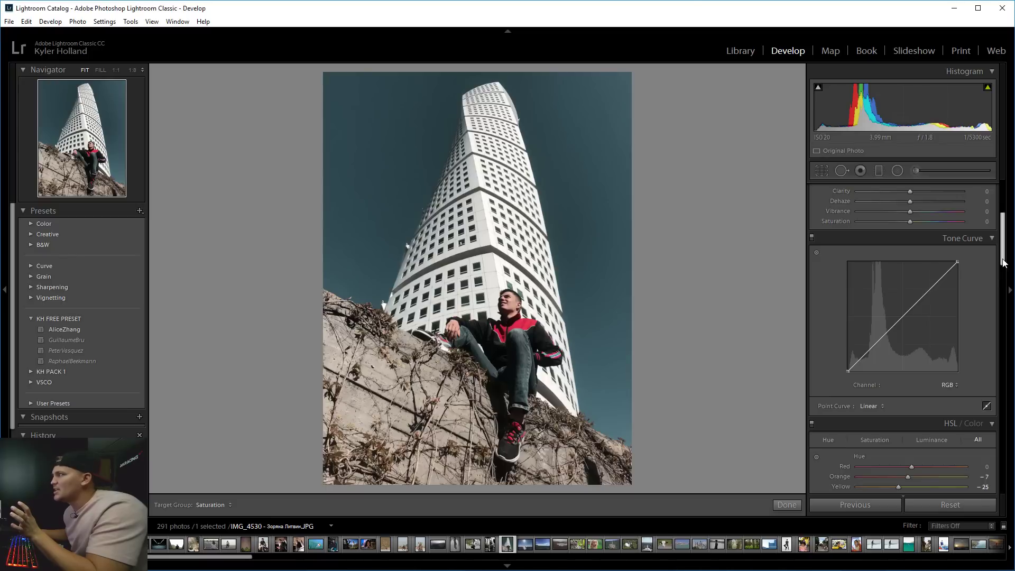
# Set Clarity +18 and Dehaze +5, check the man at 1:1, then view Before/After.
pyautogui.moveTo(913, 274)
pyautogui.mouseDown()
pyautogui.moveTo(946, 272)
pyautogui.moveTo(908, 268)
pyautogui.moveTo(922, 268)
pyautogui.moveTo(922, 284)
pyautogui.moveTo(874, 279)
pyautogui.moveTo(912, 281)
pyautogui.mouseUp()
pyautogui.click(491, 337)
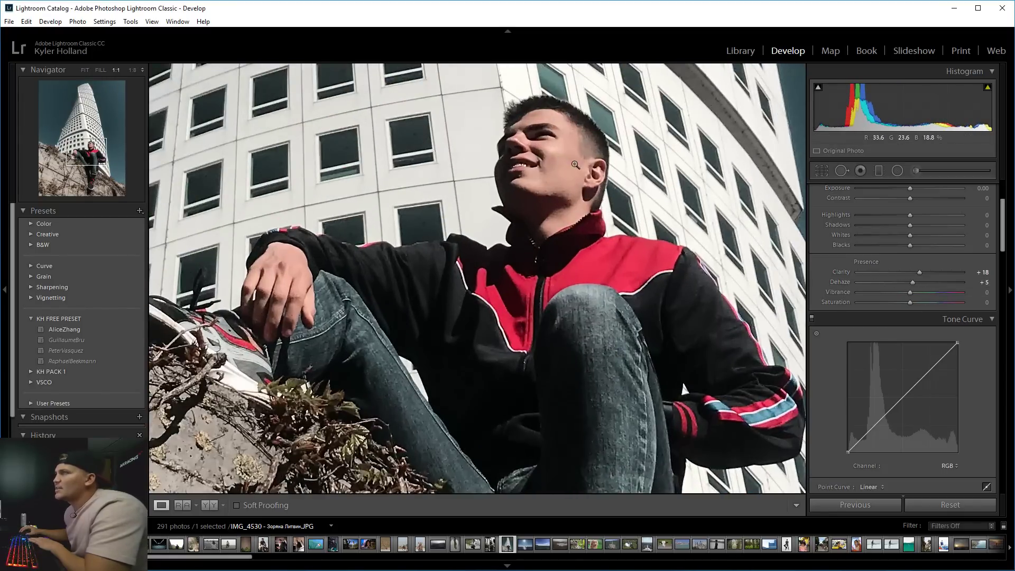
pyautogui.click(576, 165)
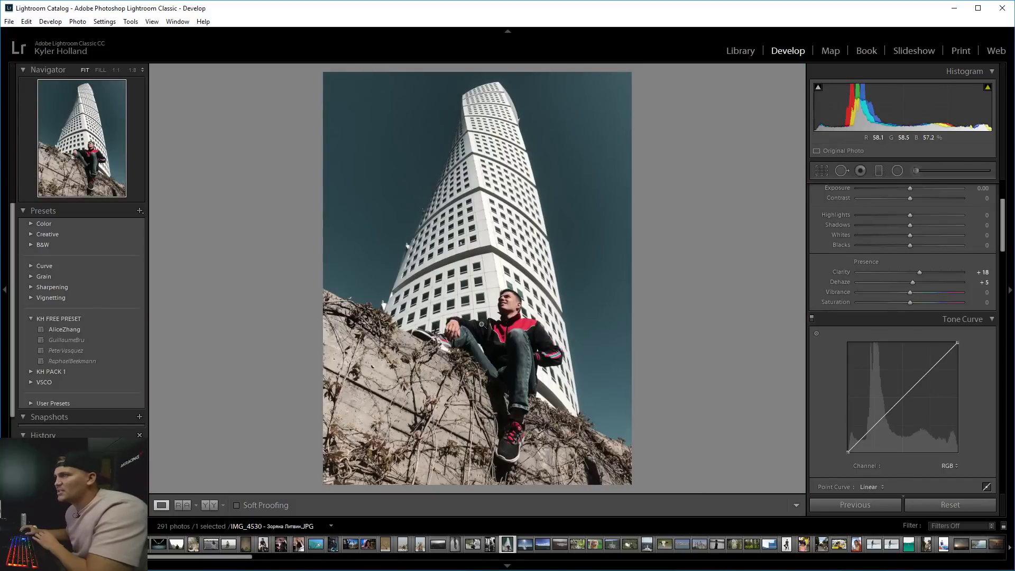
pyautogui.click(206, 505)
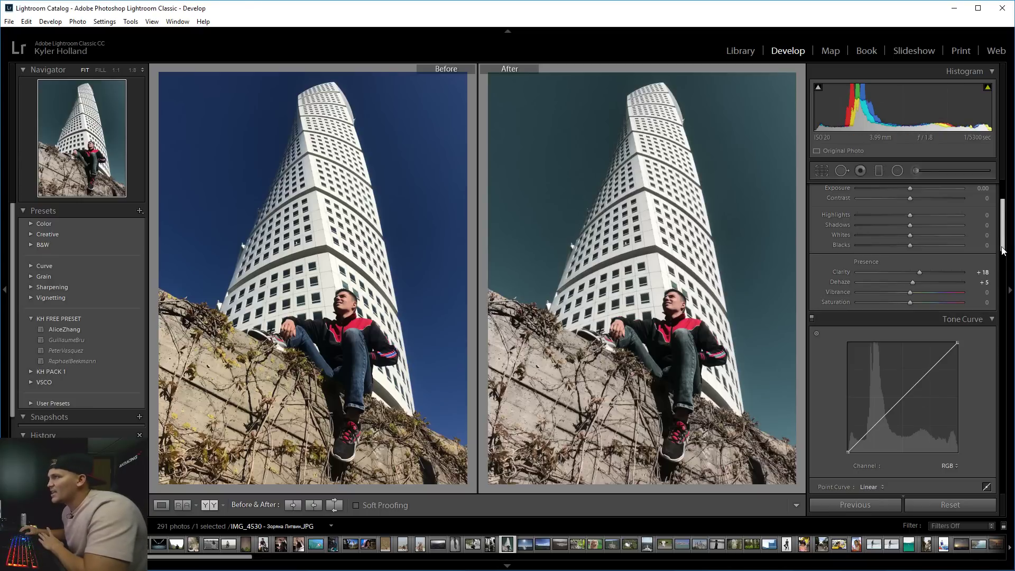
pyautogui.scroll(3, 909, 288)
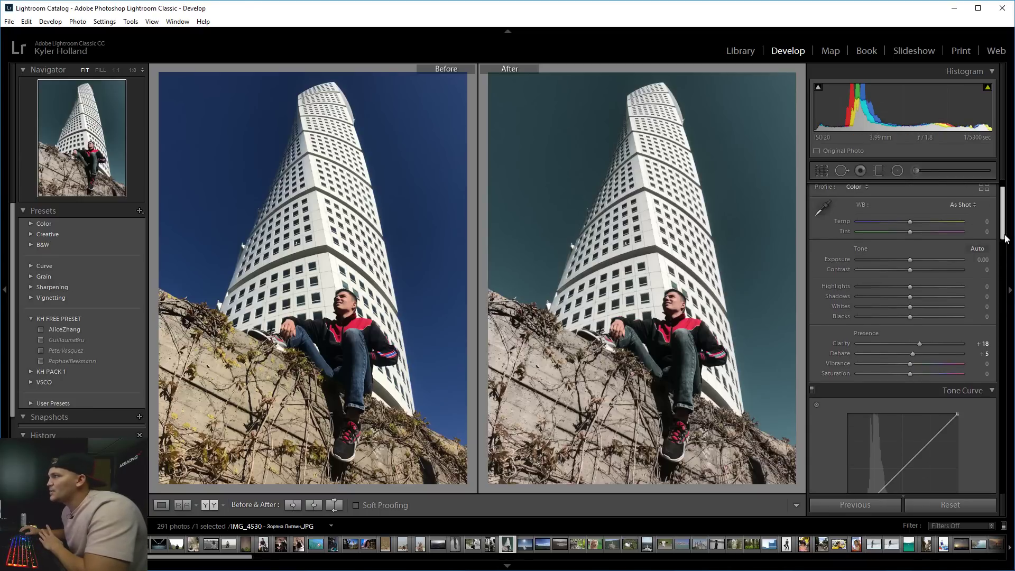
# Adjust the Basic panel tones to Highlights −17, Whites +33 and Blacks −2.
pyautogui.moveTo(909, 286)
pyautogui.mouseDown()
pyautogui.moveTo(886, 285)
pyautogui.moveTo(915, 284)
pyautogui.moveTo(899, 284)
pyautogui.moveTo(940, 304)
pyautogui.moveTo(877, 287)
pyautogui.moveTo(902, 290)
pyautogui.mouseUp()
pyautogui.moveTo(902, 318); pyautogui.dragTo(912, 317)
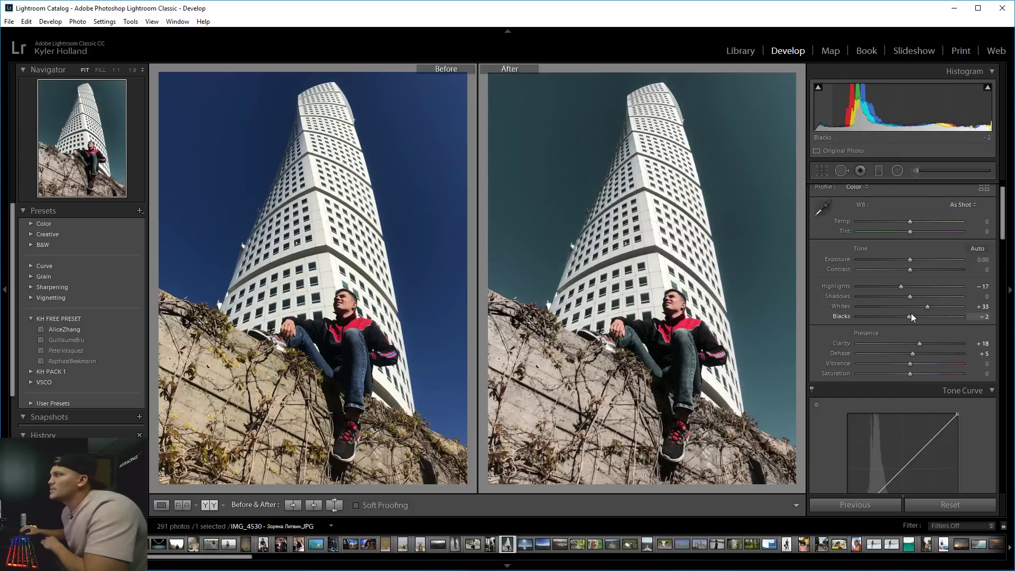
# Add a tint-free diagonal graduated filter over the sky with Exposure 1.37.
pyautogui.click(879, 172)
pyautogui.moveTo(651, 91); pyautogui.dragTo(645, 470)
pyautogui.click(954, 400)
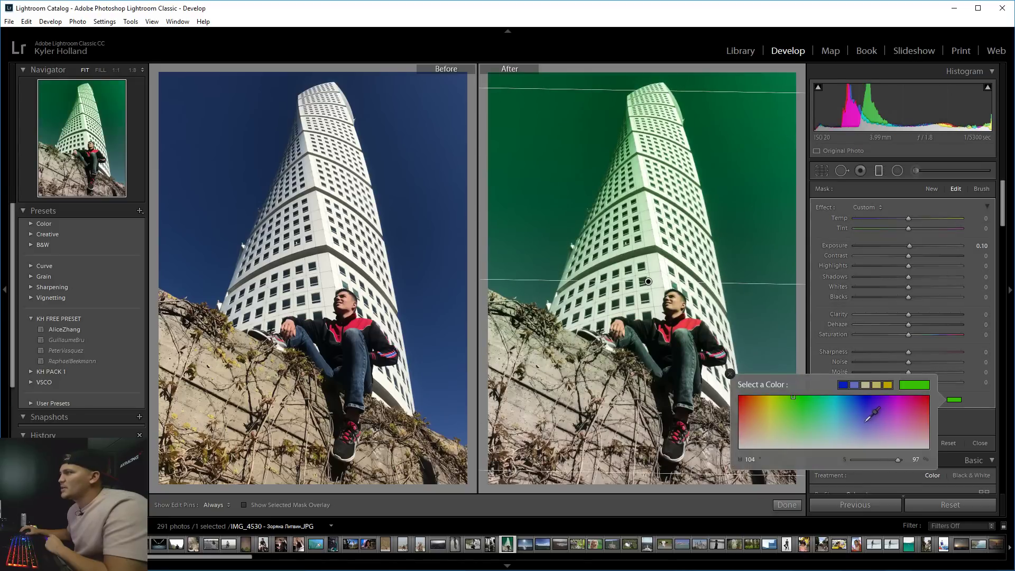
pyautogui.moveTo(868, 420); pyautogui.dragTo(862, 467)
pyautogui.click(960, 424)
pyautogui.click(921, 245)
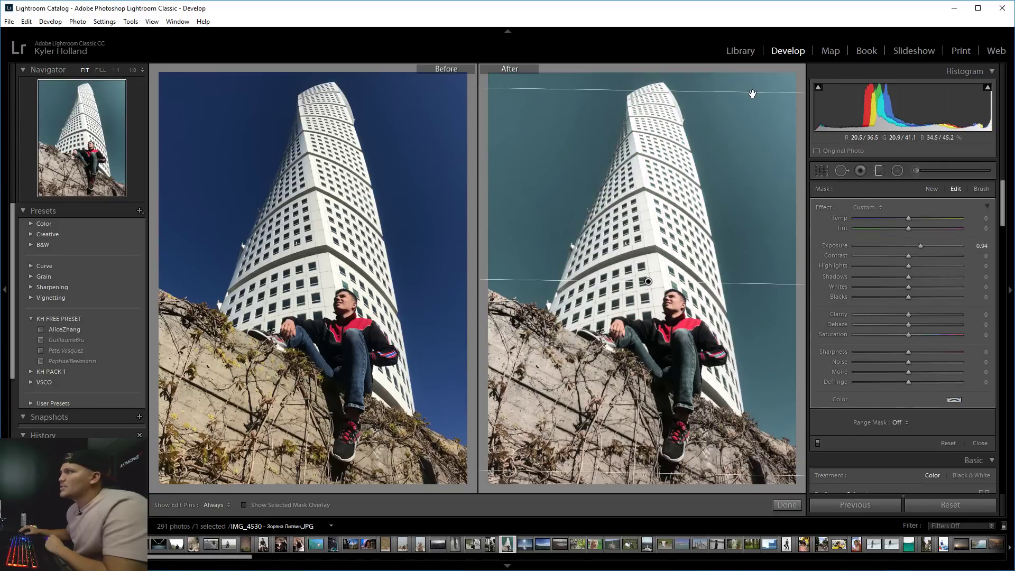
pyautogui.moveTo(756, 92); pyautogui.dragTo(778, 86)
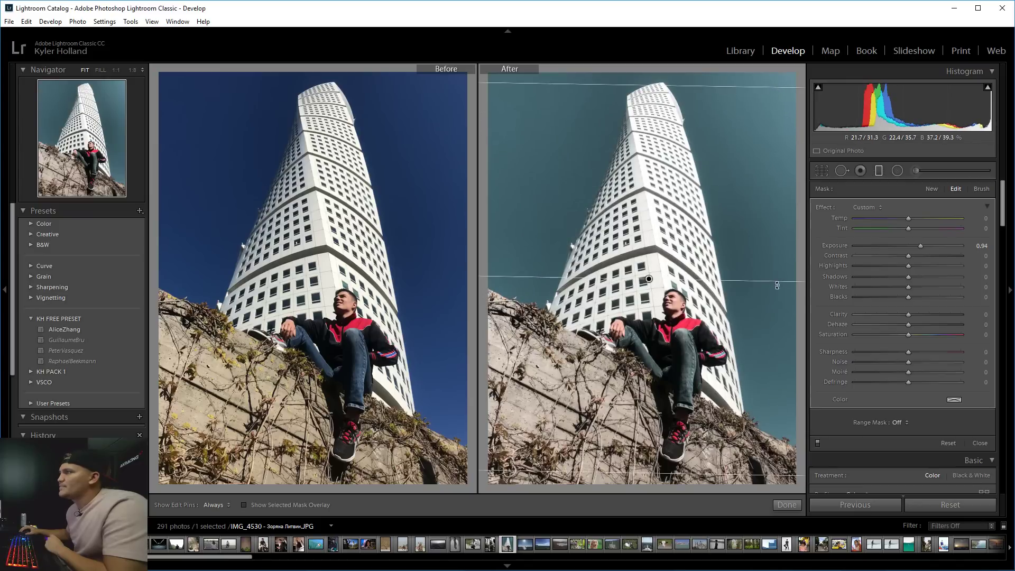
pyautogui.moveTo(777, 285); pyautogui.dragTo(684, 230)
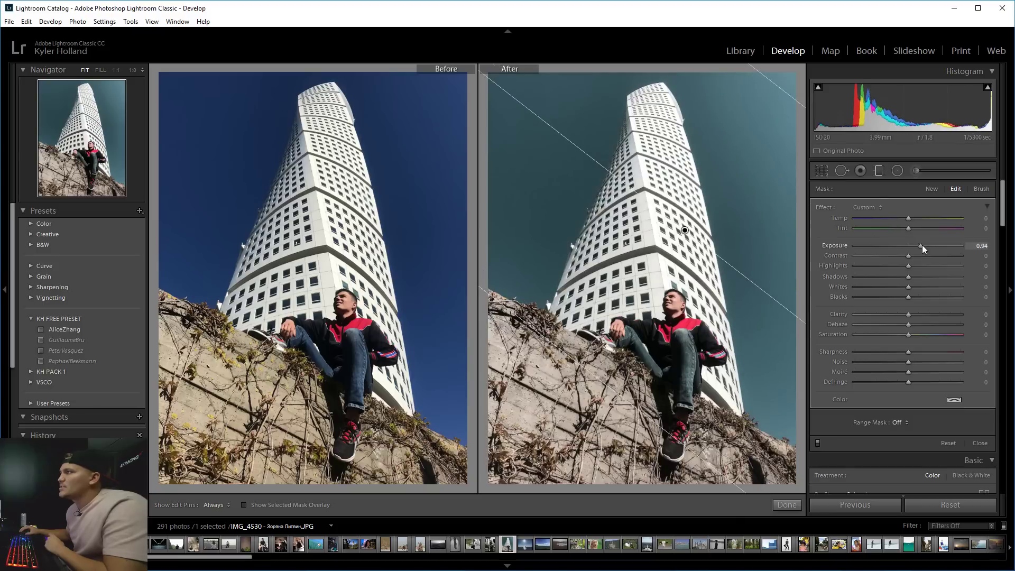
pyautogui.moveTo(924, 244)
pyautogui.mouseDown()
pyautogui.moveTo(956, 240)
pyautogui.moveTo(925, 242)
pyautogui.mouseUp()
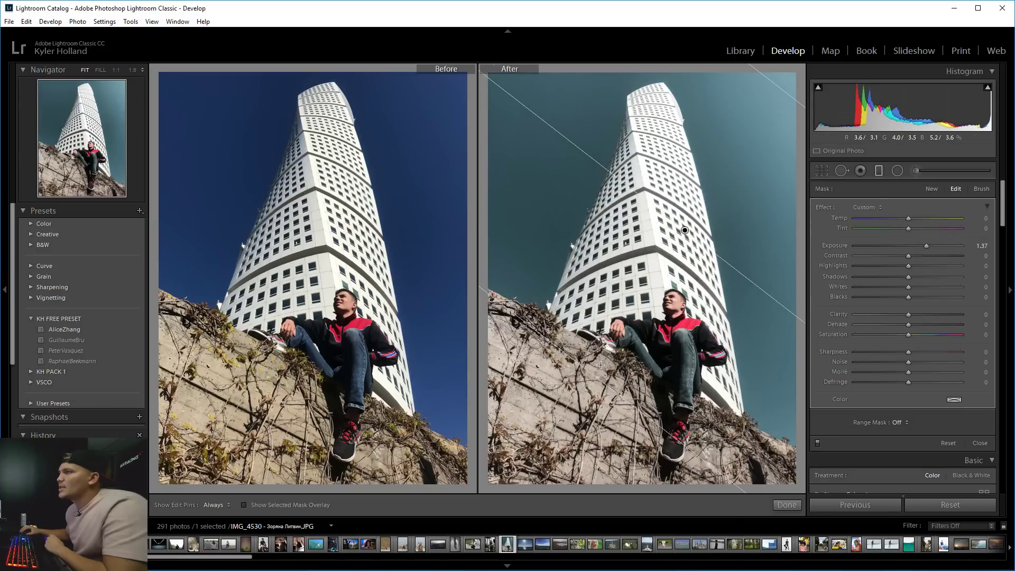
pyautogui.moveTo(576, 400); pyautogui.dragTo(541, 402)
pyautogui.click(874, 172)
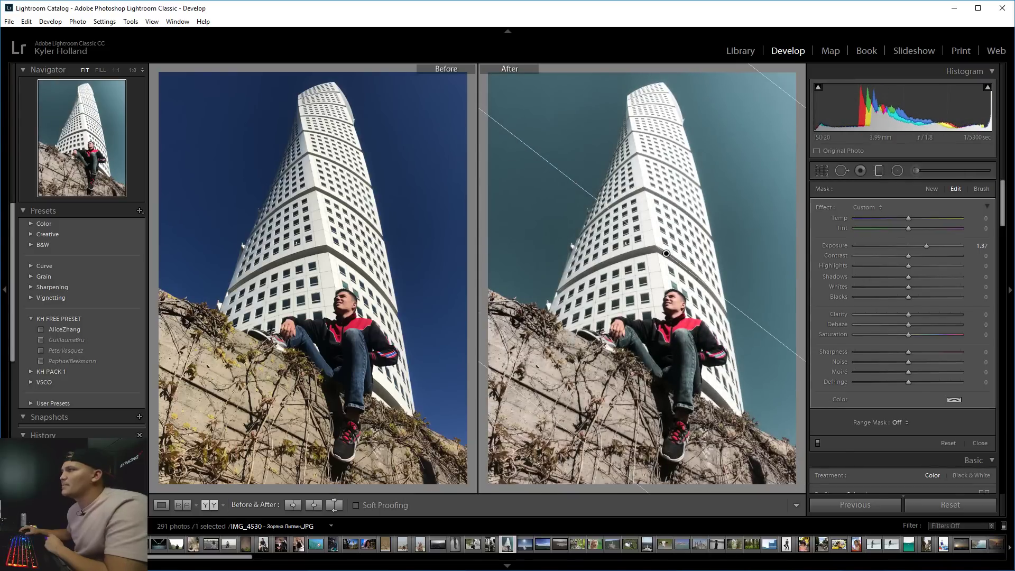
# Delete the graduated filter and open the New Develop Preset dialog in KH FREE PRESET.
pyautogui.click(159, 505)
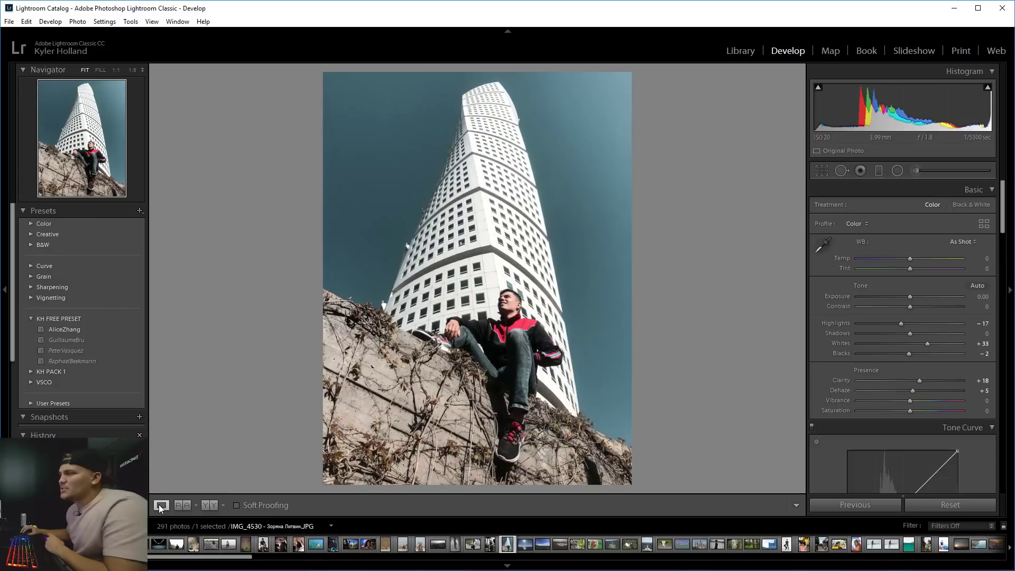
pyautogui.click(878, 170)
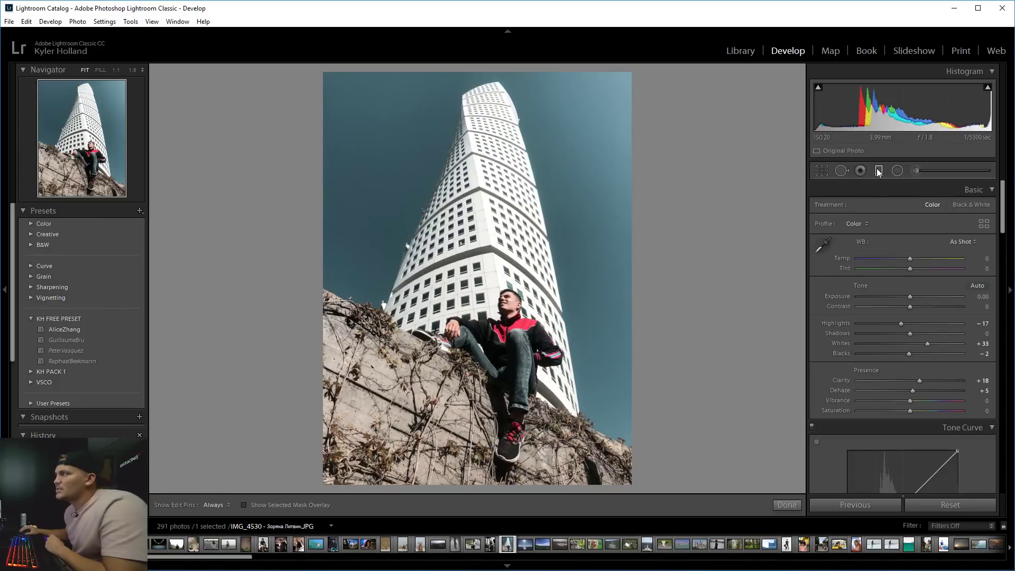
pyautogui.click(503, 255)
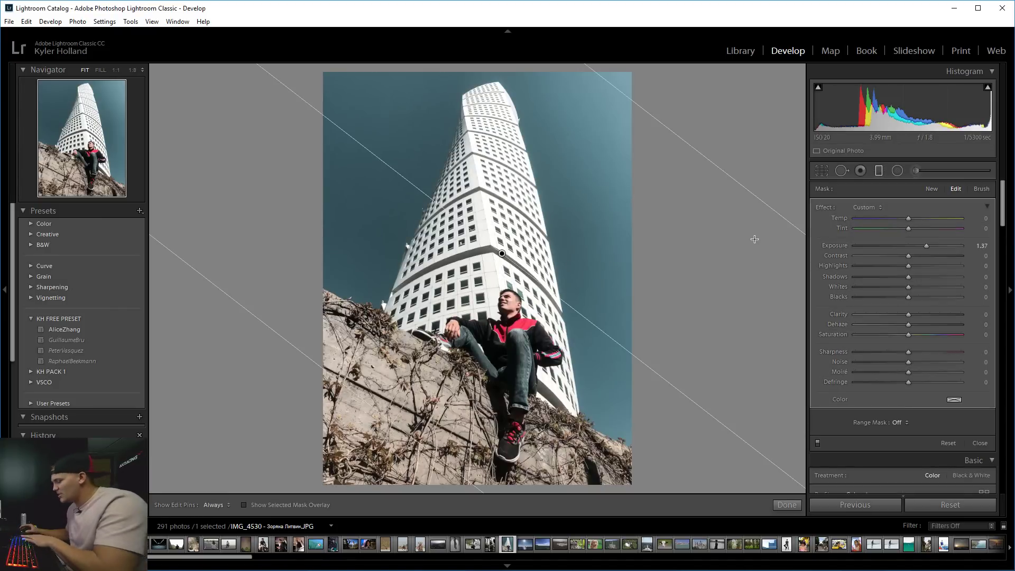
pyautogui.press('Delete')
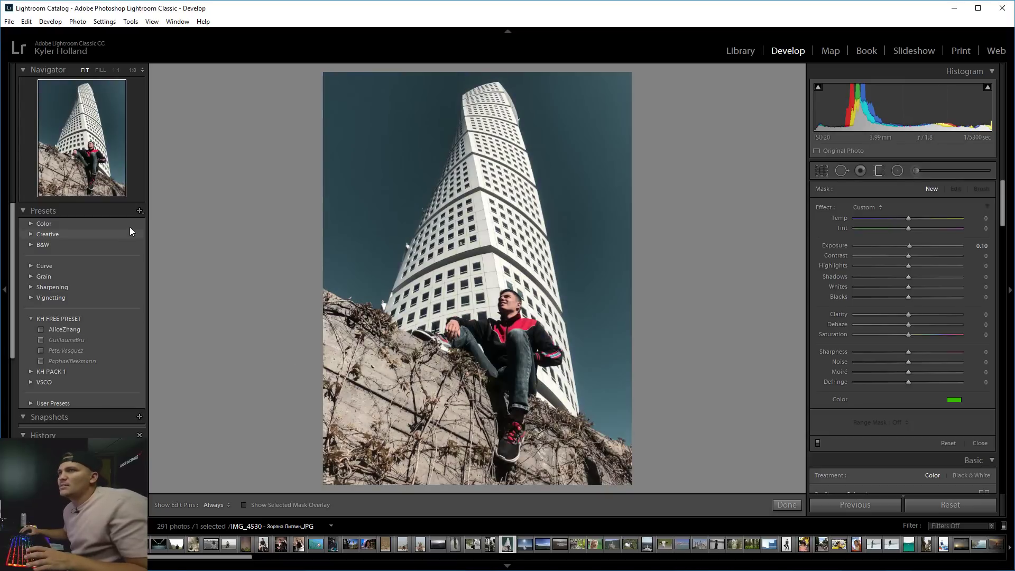
pyautogui.click(140, 211)
pyautogui.click(147, 224)
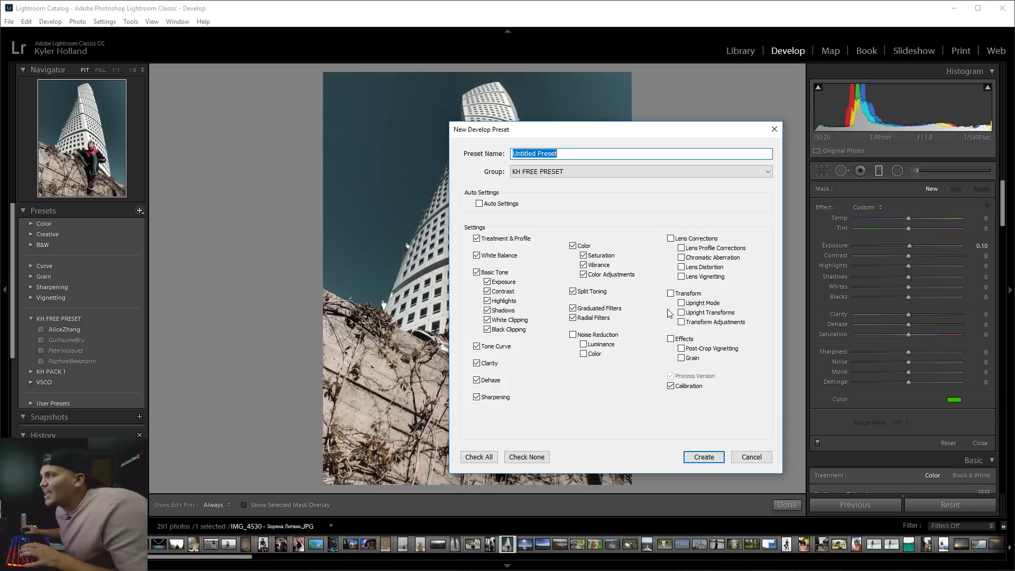
# Cancel the preset dialog and look through the filmstrip source list and photo context menu.
pyautogui.click(752, 458)
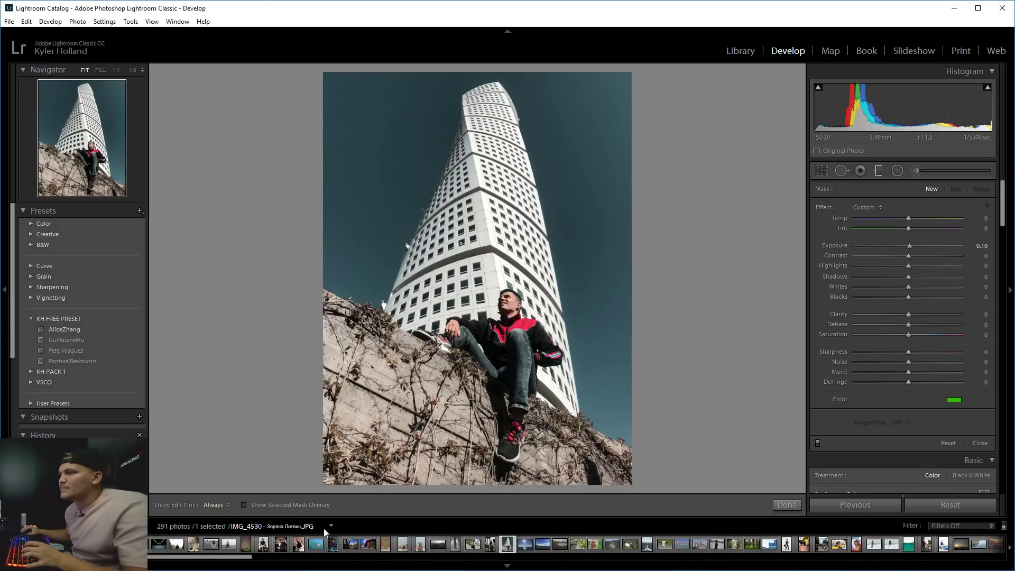
pyautogui.click(330, 526)
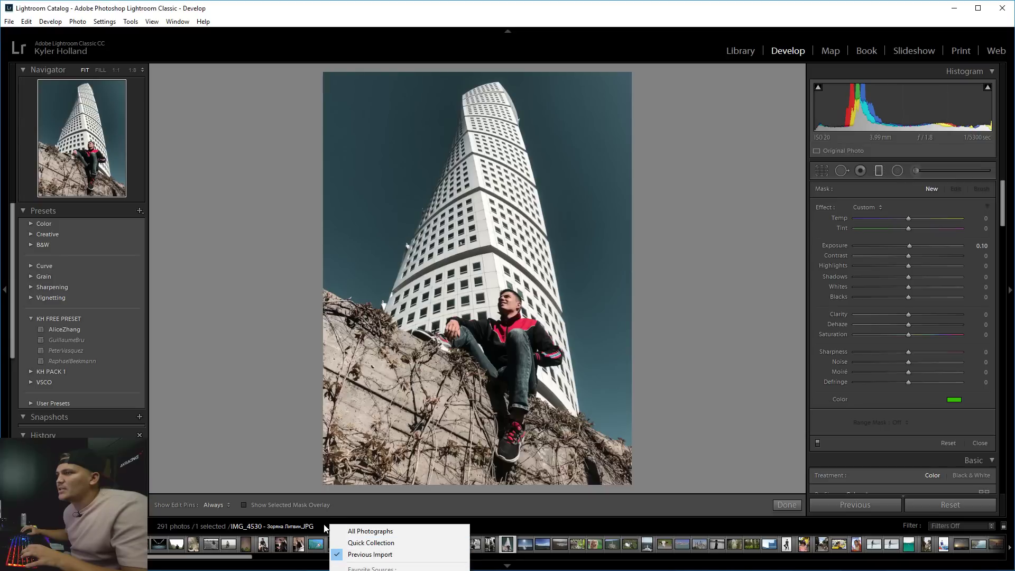
pyautogui.click(319, 526)
pyautogui.click(282, 526)
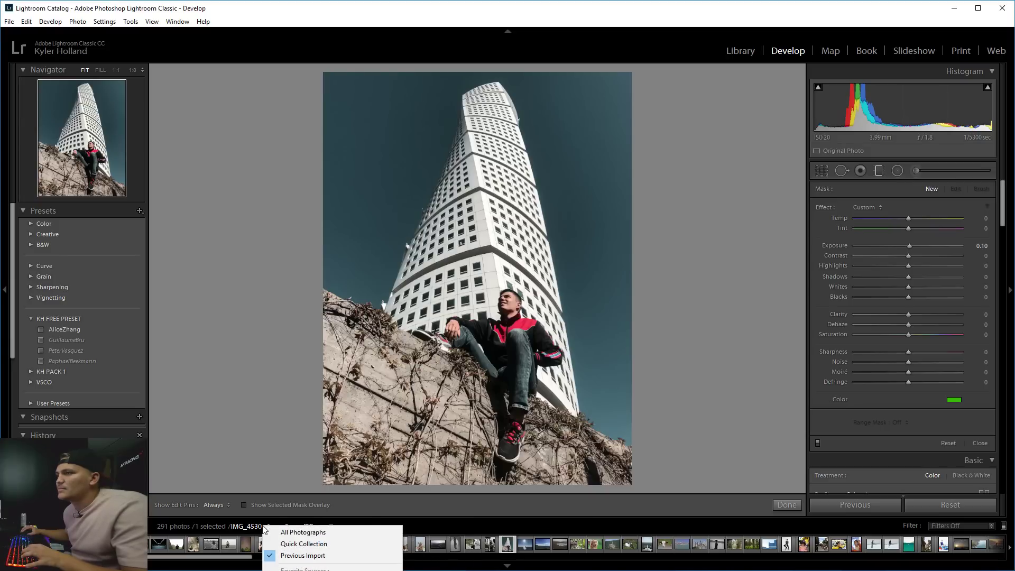
pyautogui.rightClick(433, 391)
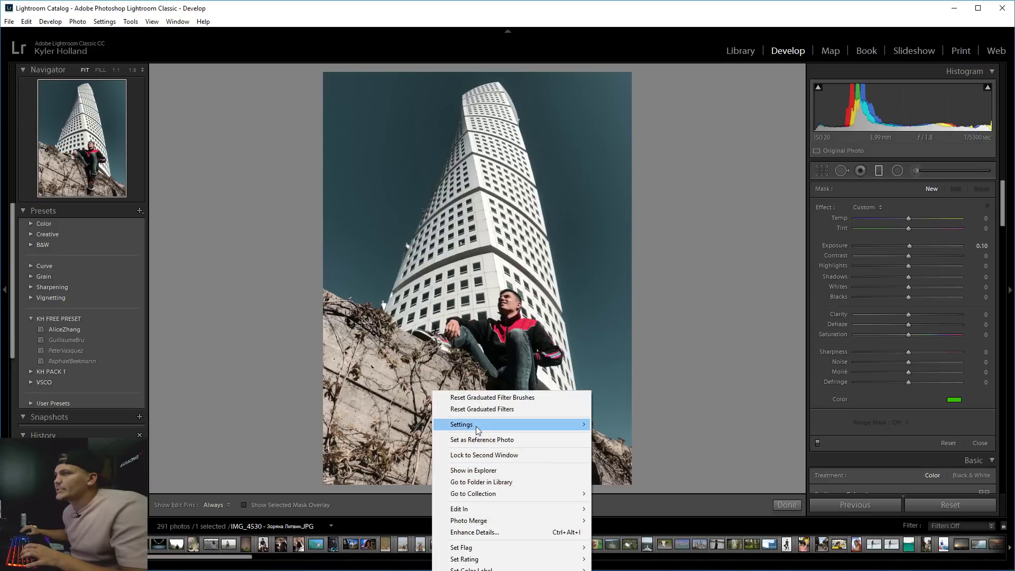
pyautogui.click(675, 433)
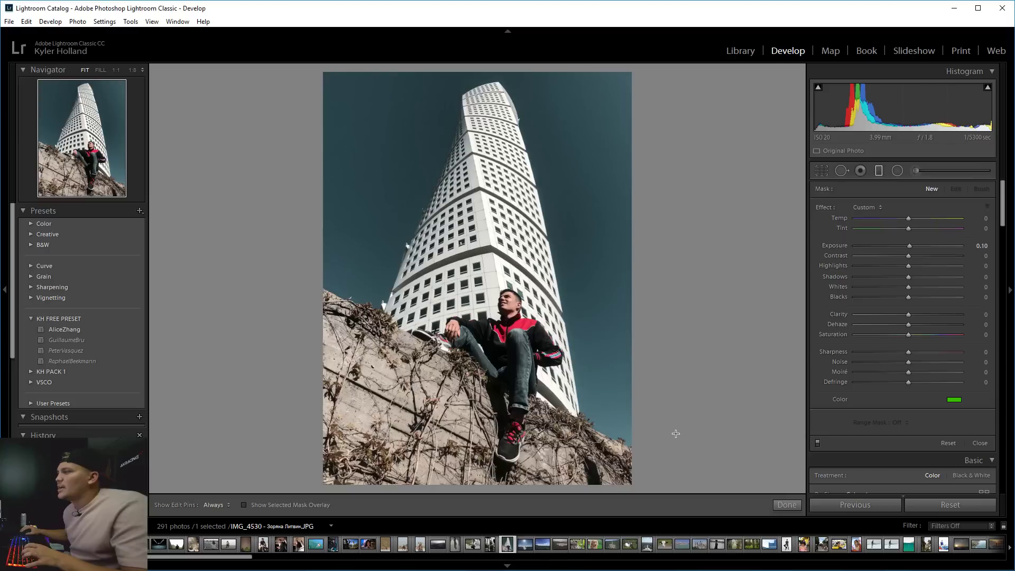
# Create a develop preset named 3A in the KH FREE PRESET group.
pyautogui.click(138, 212)
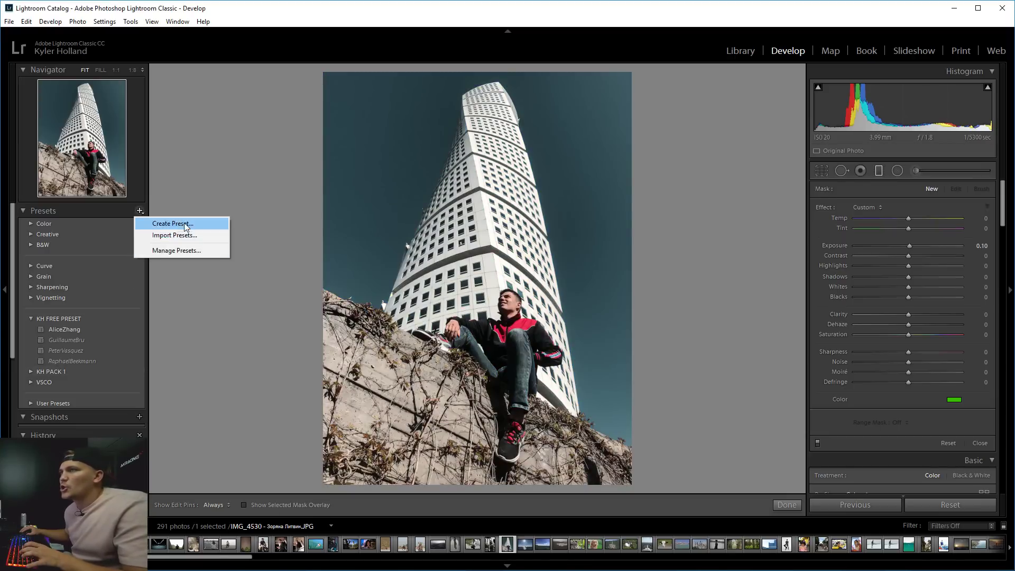
pyautogui.click(186, 225)
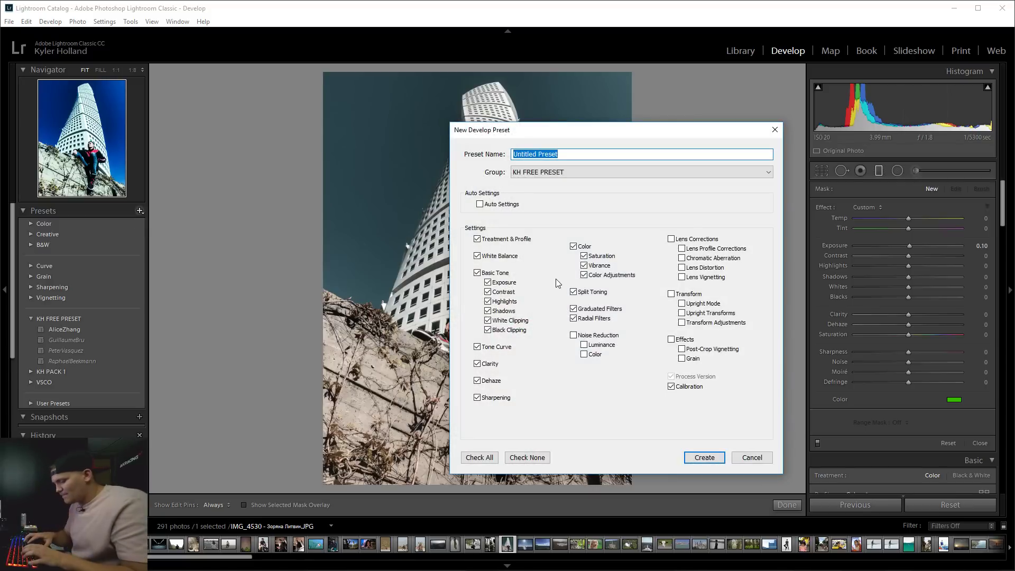
pyautogui.press('BackSpace')
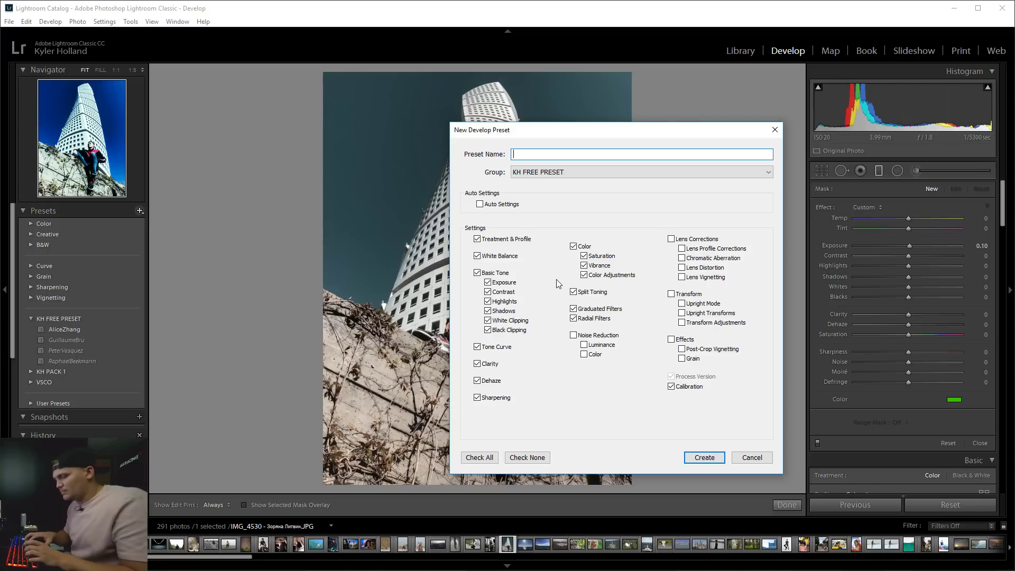
pyautogui.write('A')
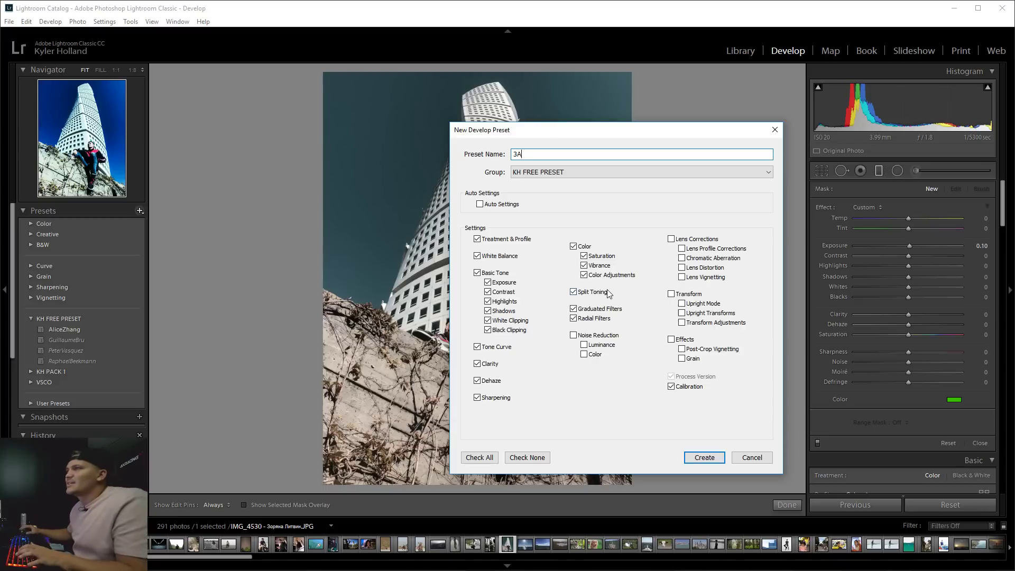
pyautogui.click(708, 458)
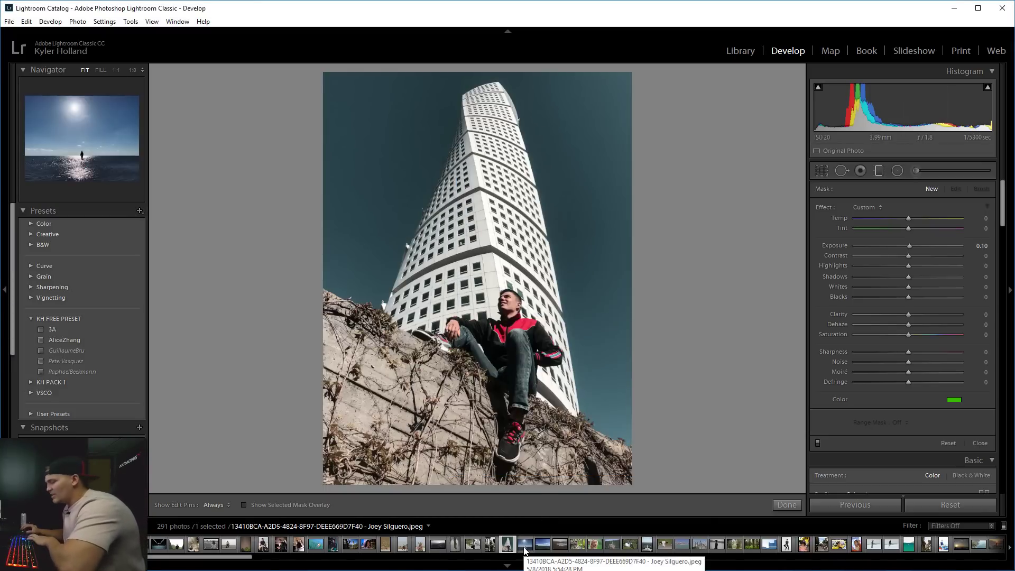
# Switch to the Library Grid with G and scroll down through the catalogue thumbnails.
pyautogui.press('g')
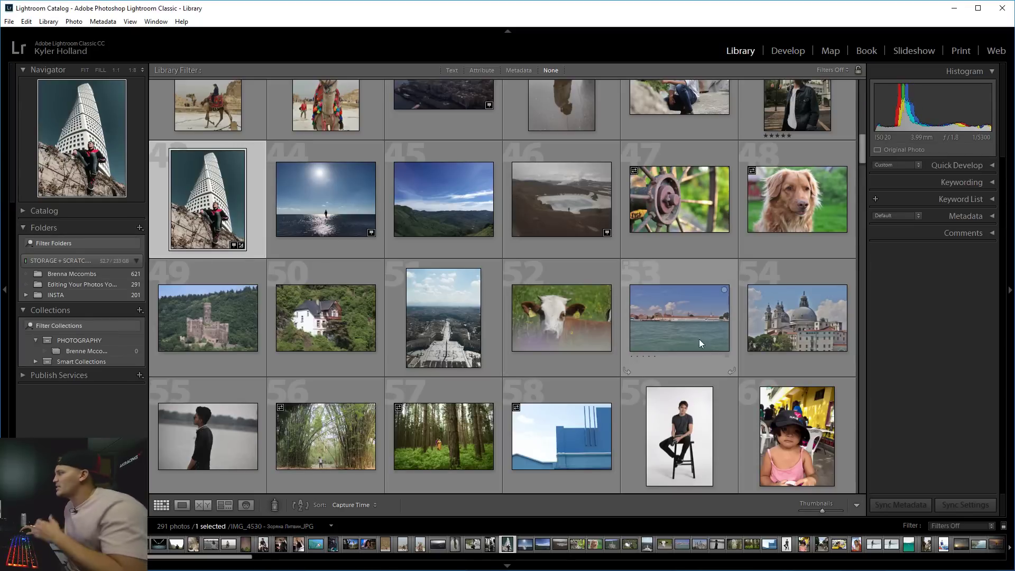
pyautogui.scroll(-2, 696, 331)
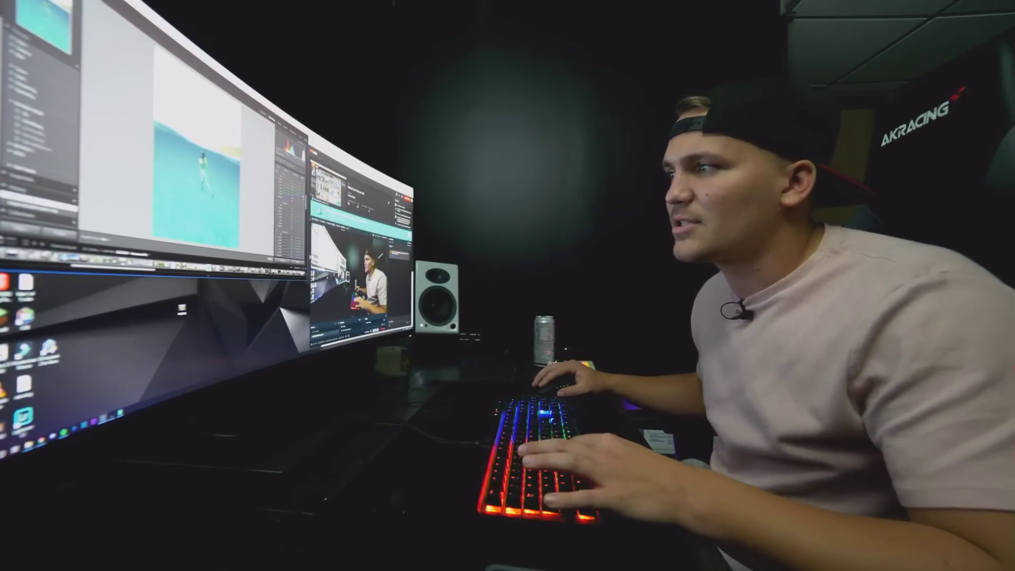
# Show the swimmer photo as a side-by-side Before/After comparison with Y.
pyautogui.press('y')
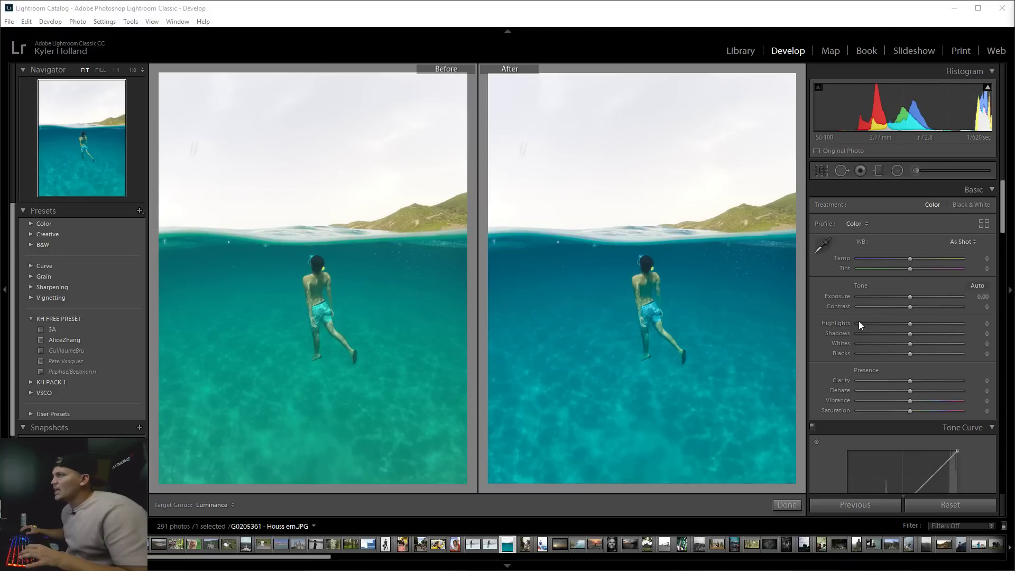
# Set the swimmer photo's Highlights to -100, Temp +4, Tint +11 and Dehaze +28.
pyautogui.moveTo(921, 322); pyautogui.dragTo(804, 315)
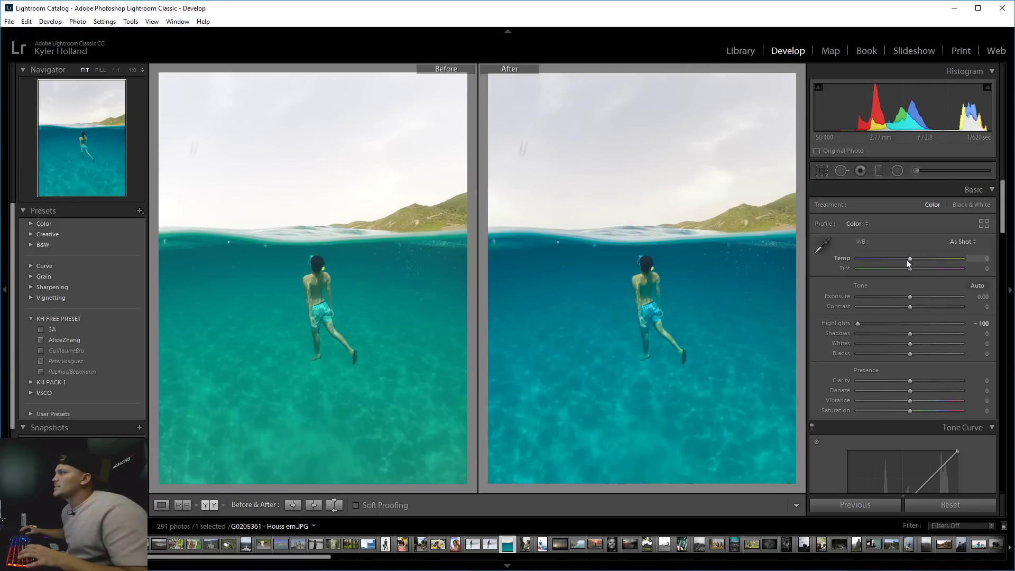
pyautogui.moveTo(909, 258)
pyautogui.mouseDown()
pyautogui.moveTo(890, 257)
pyautogui.moveTo(912, 255)
pyautogui.moveTo(913, 267)
pyautogui.mouseUp()
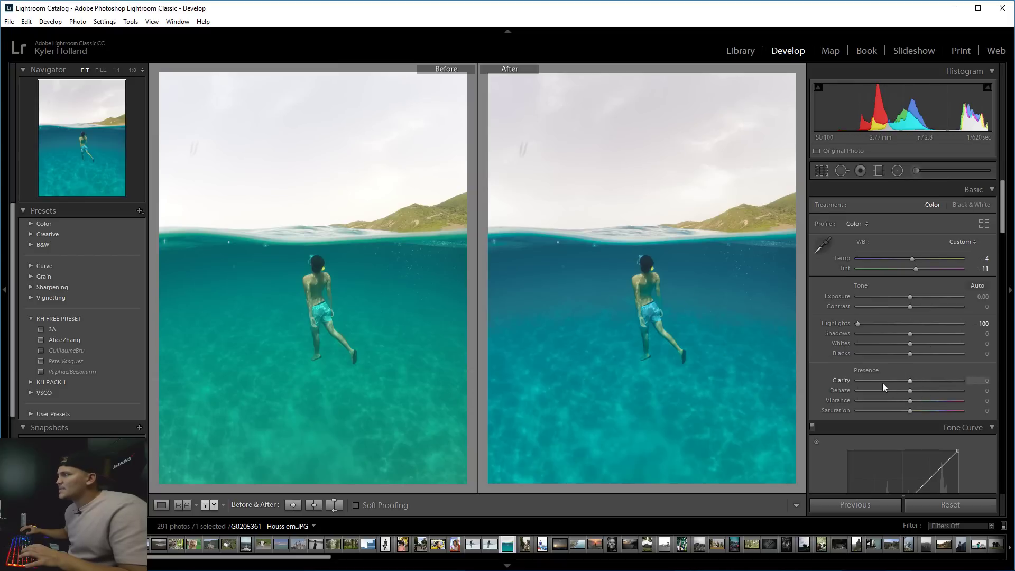
pyautogui.moveTo(909, 395)
pyautogui.mouseDown()
pyautogui.moveTo(934, 386)
pyautogui.moveTo(924, 386)
pyautogui.mouseUp()
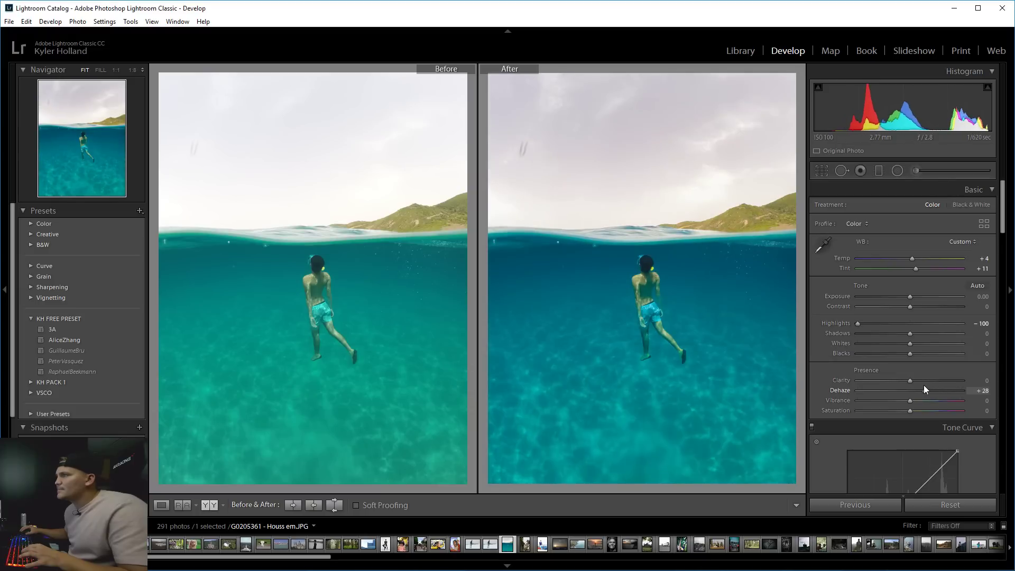
# Draw a graduated filter up across the water, undoing an extra filter added lower down.
pyautogui.click(877, 172)
pyautogui.moveTo(592, 473)
pyautogui.mouseDown()
pyautogui.moveTo(693, 272)
pyautogui.moveTo(713, 206)
pyautogui.moveTo(645, 175)
pyautogui.moveTo(645, 144)
pyautogui.mouseUp()
pyautogui.moveTo(613, 315); pyautogui.dragTo(614, 399)
pyautogui.hotkey('ctrl', 'z')
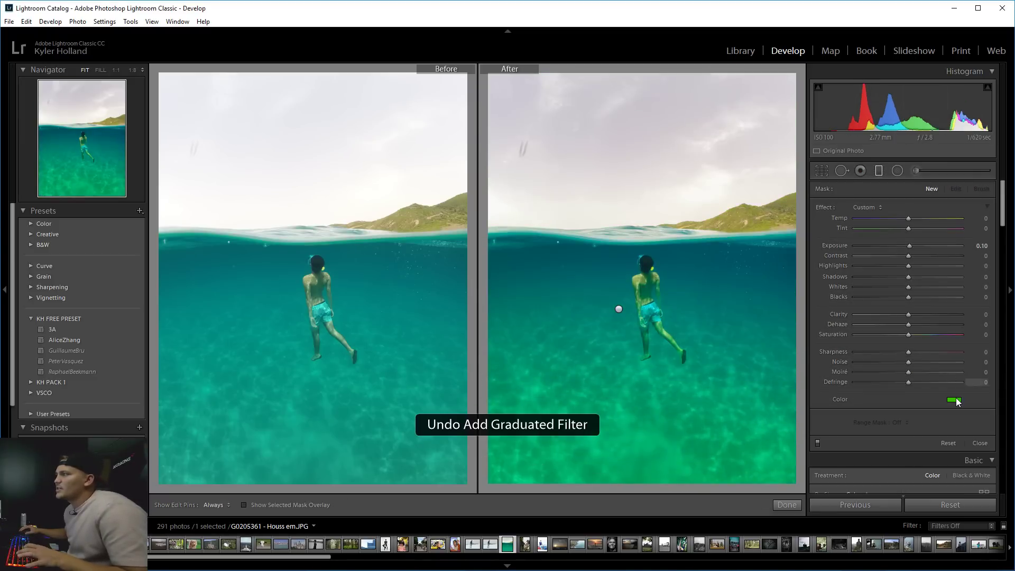
pyautogui.click(954, 400)
pyautogui.click(989, 423)
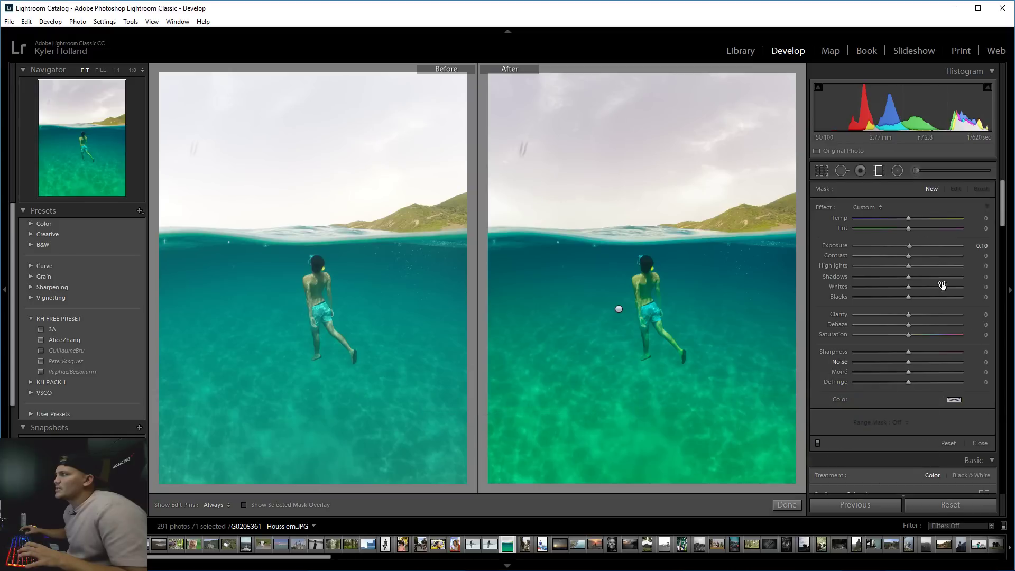
# Clear the filter's green tint, set Saturation -100 and Exposure 1.21, and move it below the swimmer's feet.
pyautogui.click(619, 309)
pyautogui.click(953, 400)
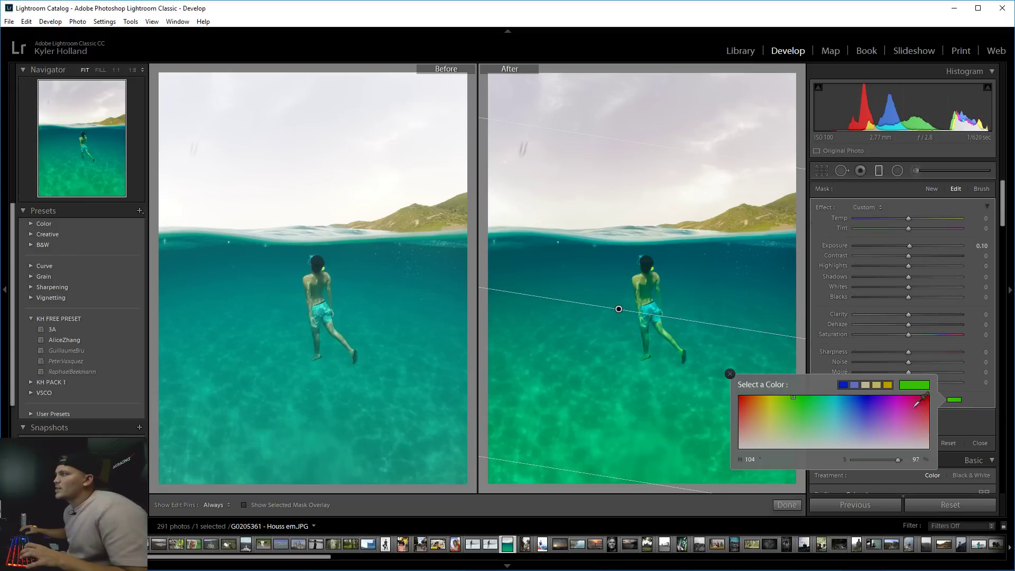
pyautogui.moveTo(862, 434); pyautogui.dragTo(862, 469)
pyautogui.click(983, 419)
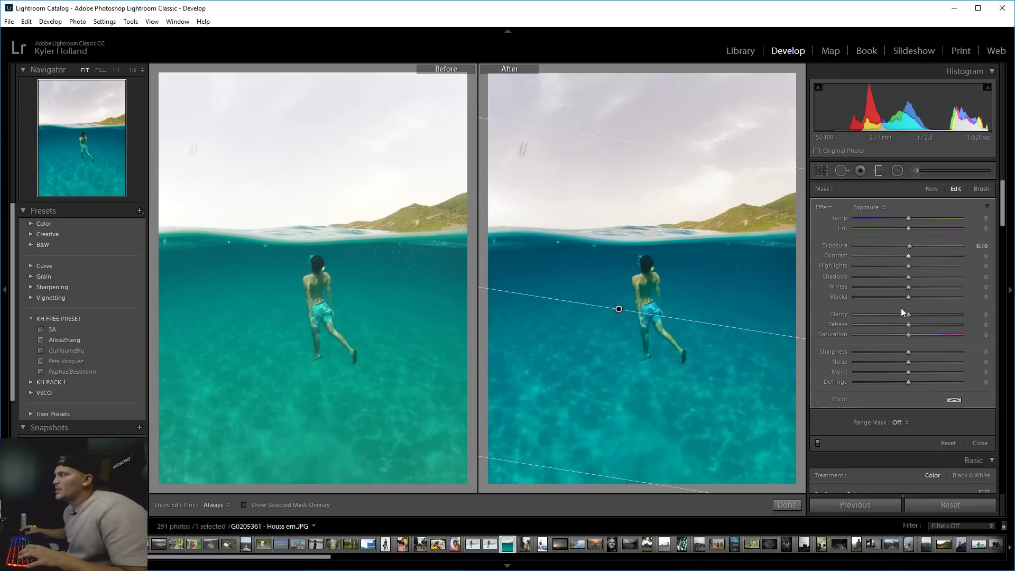
pyautogui.moveTo(902, 335); pyautogui.dragTo(805, 338)
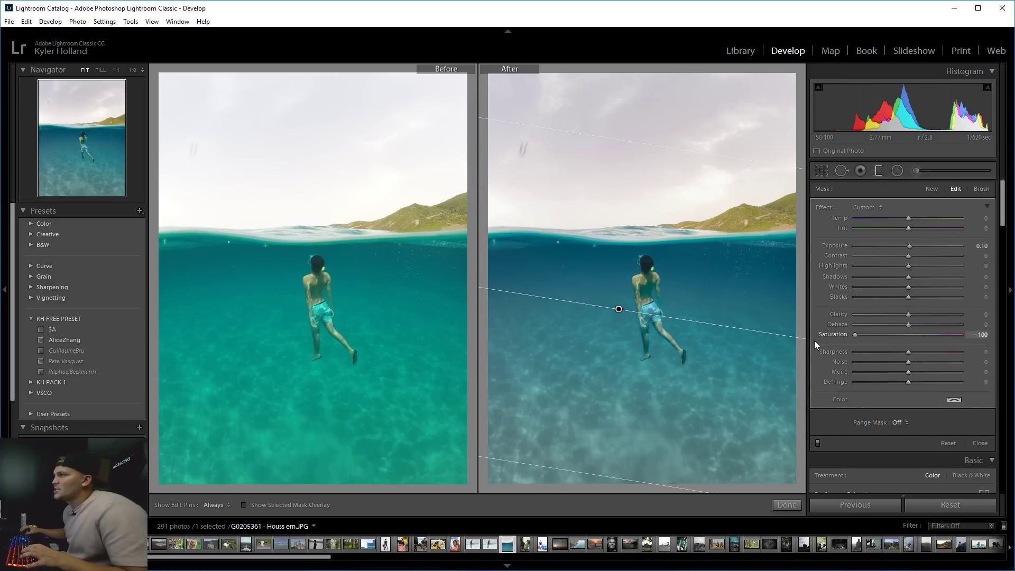
pyautogui.moveTo(909, 245); pyautogui.dragTo(924, 246)
pyautogui.moveTo(619, 312); pyautogui.dragTo(614, 381)
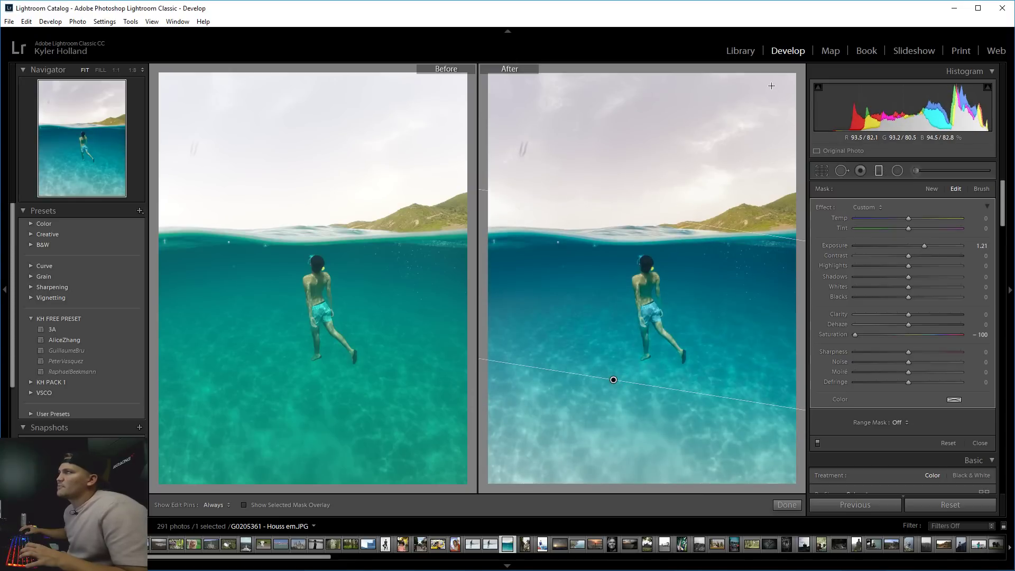
# Try a second graduated filter over the surface at -0.82 exposure, then delete it.
pyautogui.moveTo(777, 76); pyautogui.dragTo(740, 415)
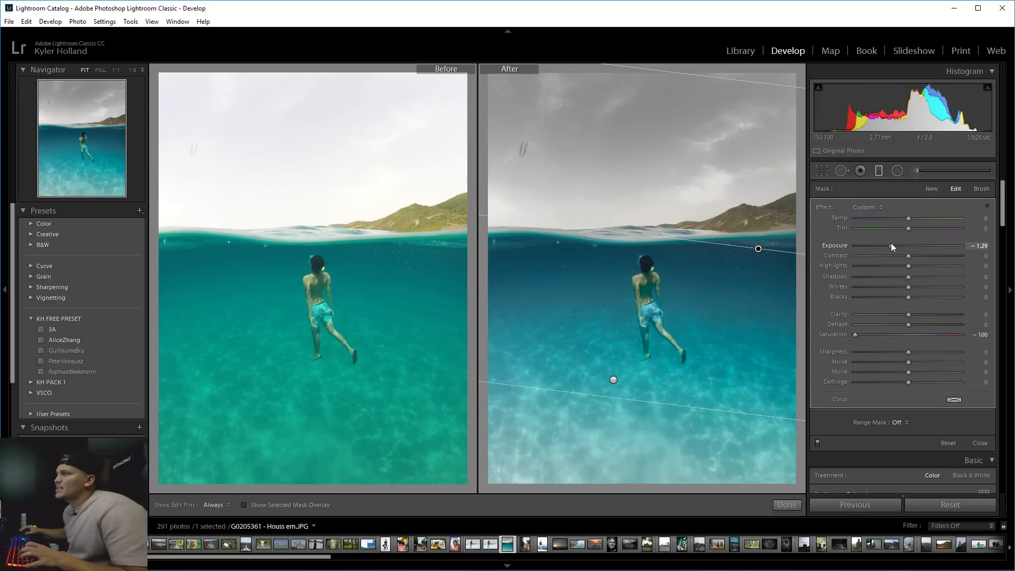
pyautogui.moveTo(892, 247); pyautogui.dragTo(898, 248)
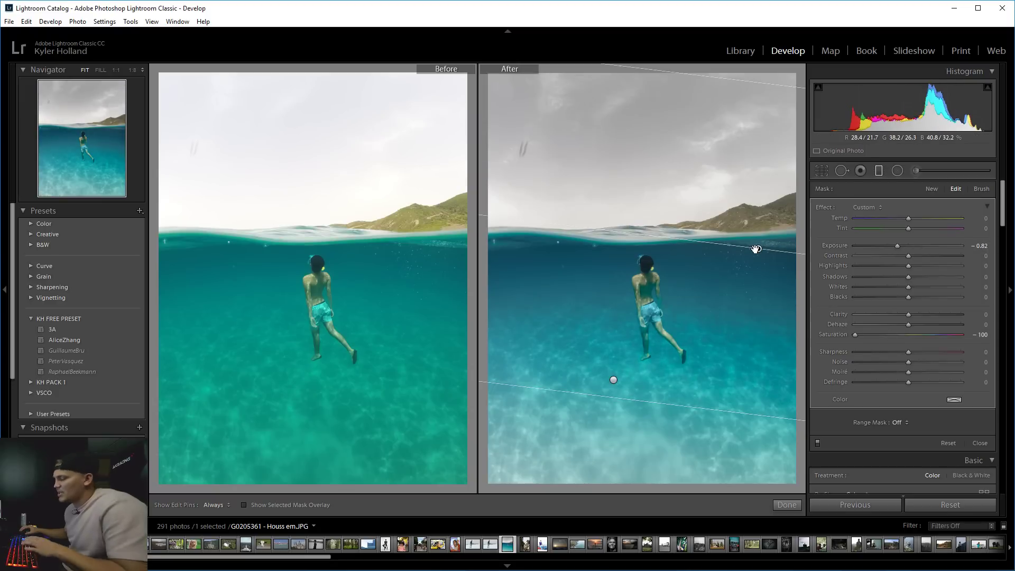
pyautogui.press('Delete')
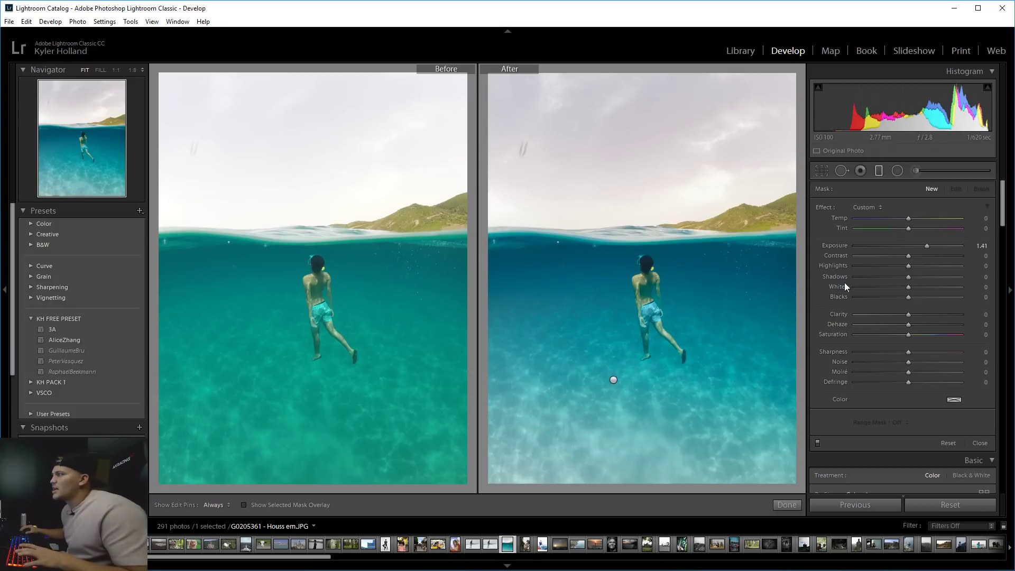
# Drag the HSL targeted tool on the water: Saturation Yellow -52, Green -15, Aqua +25, Blue +31.
pyautogui.scroll(-10, 843, 452)
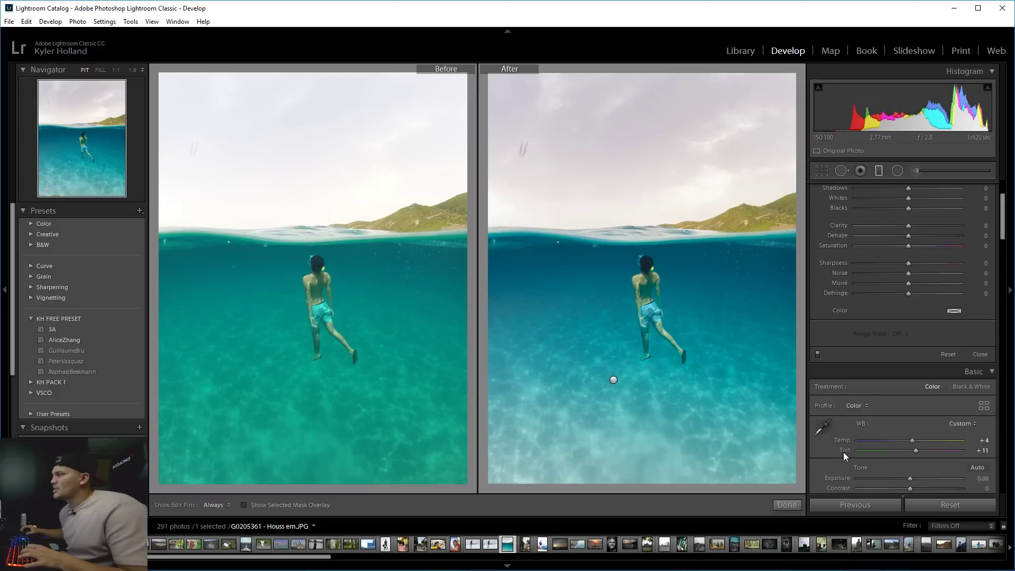
pyautogui.click(817, 383)
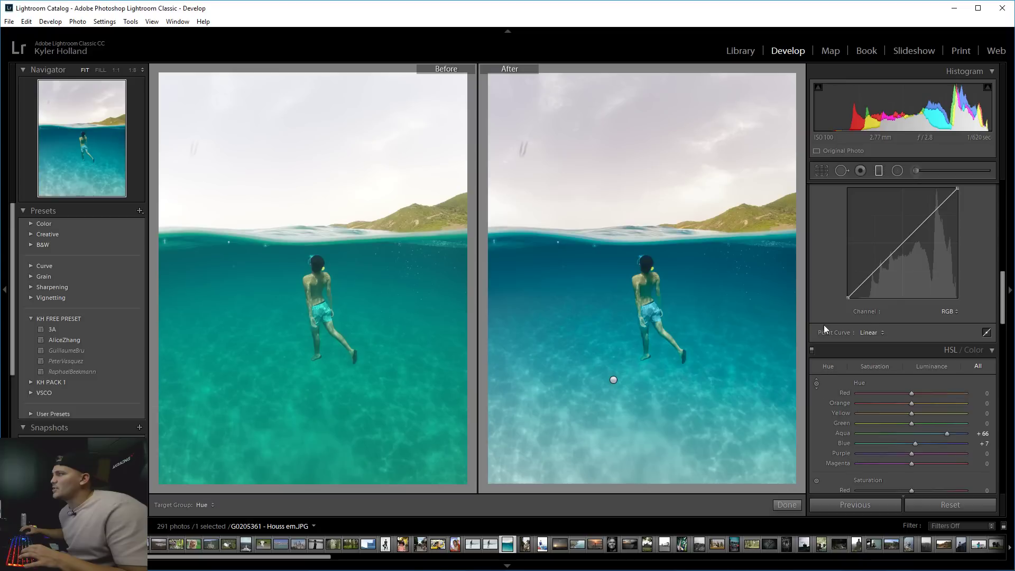
pyautogui.scroll(-5, 824, 324)
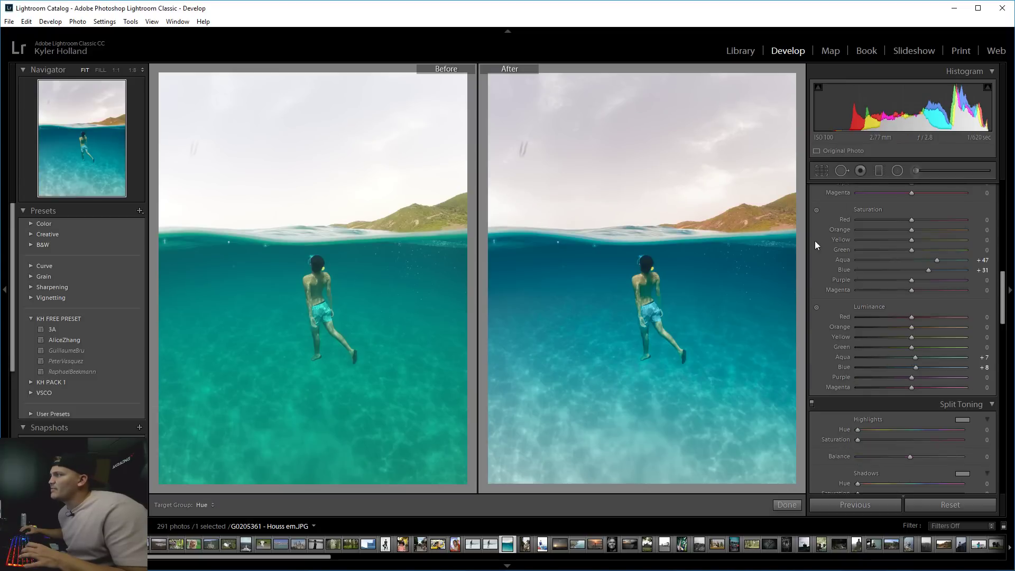
pyautogui.moveTo(768, 229); pyautogui.dragTo(768, 280)
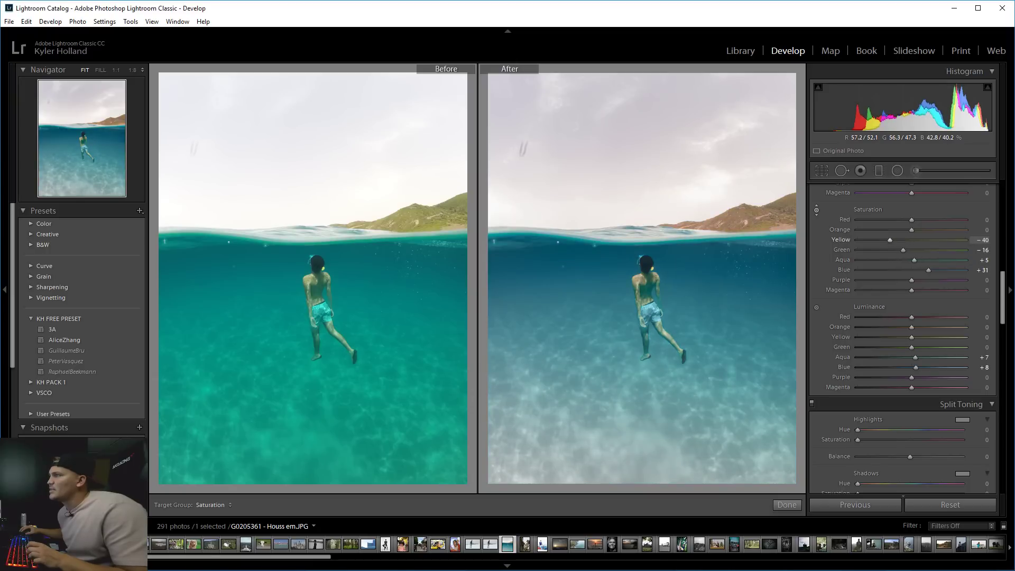
pyautogui.moveTo(730, 320)
pyautogui.mouseDown()
pyautogui.moveTo(730, 295)
pyautogui.moveTo(729, 309)
pyautogui.mouseUp()
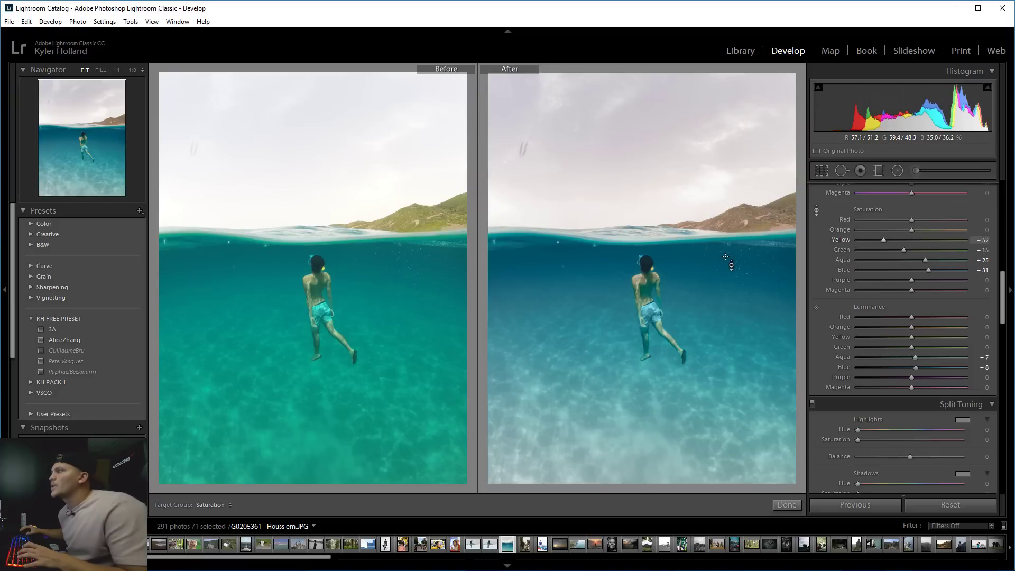
pyautogui.press('z')
pyautogui.moveTo(714, 139); pyautogui.dragTo(634, 235)
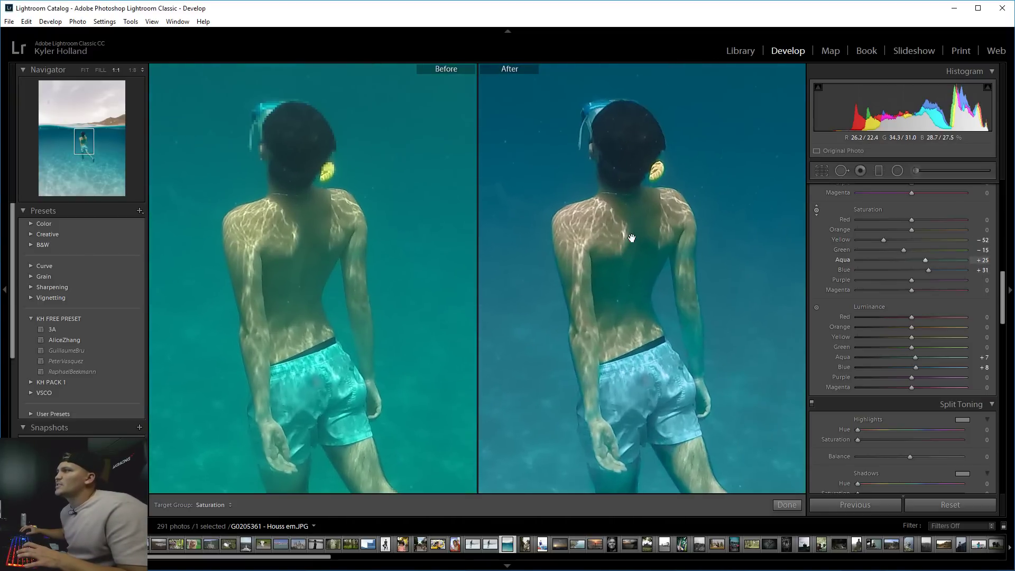
pyautogui.scroll(5, 958, 214)
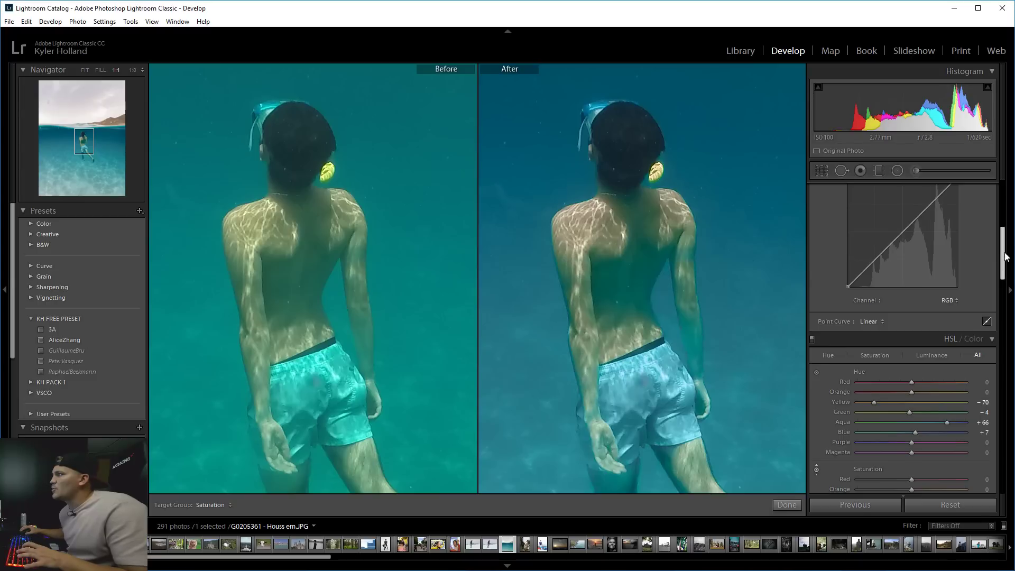
# Raise Dehaze to +48 with Clarity +34, zooming in to check the swimmer's detail.
pyautogui.scroll(5, 956, 275)
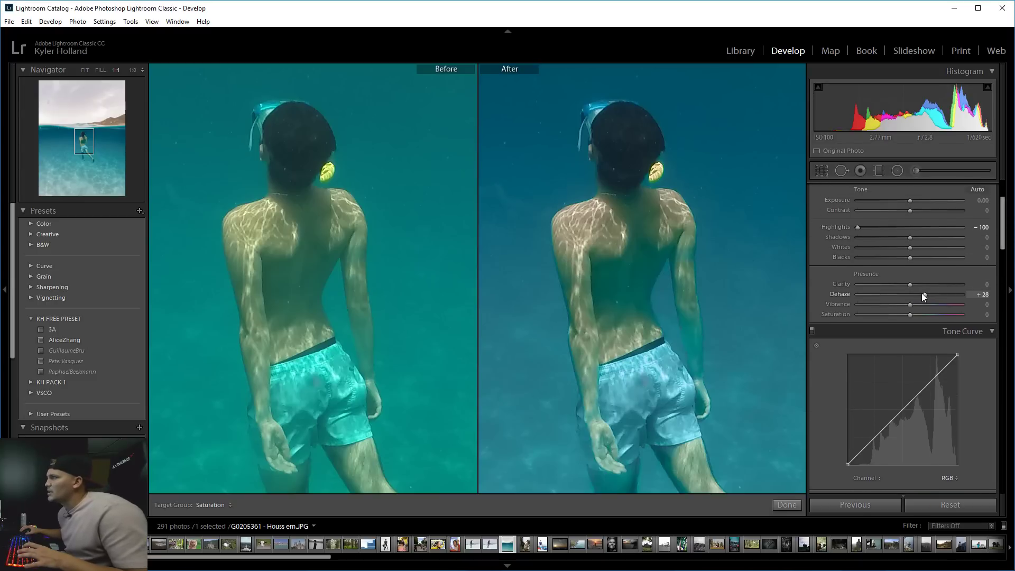
pyautogui.moveTo(921, 293)
pyautogui.mouseDown()
pyautogui.moveTo(937, 290)
pyautogui.moveTo(913, 285)
pyautogui.moveTo(927, 284)
pyautogui.mouseUp()
pyautogui.click(714, 262)
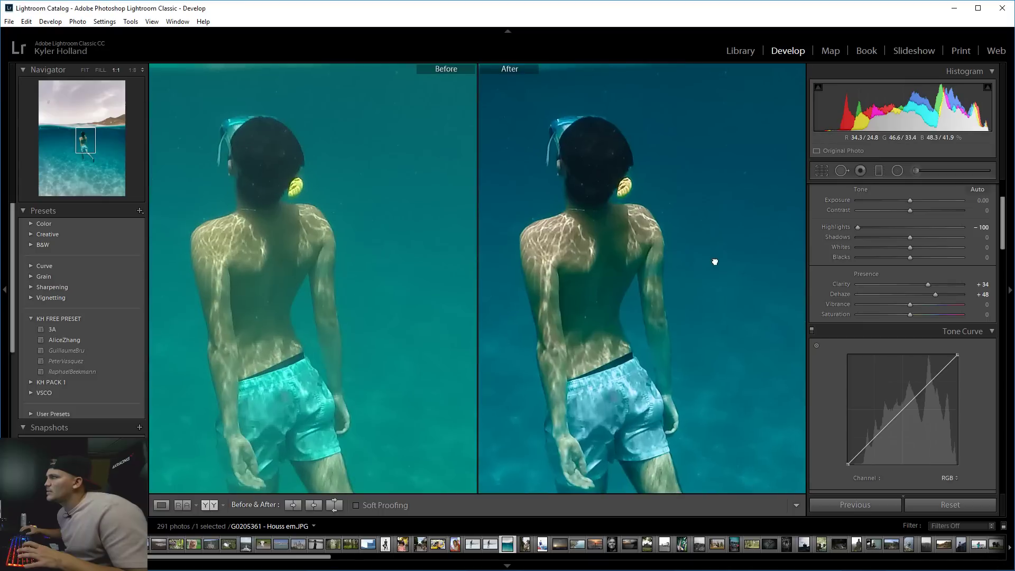
pyautogui.click(715, 261)
pyautogui.click(739, 274)
pyautogui.click(742, 275)
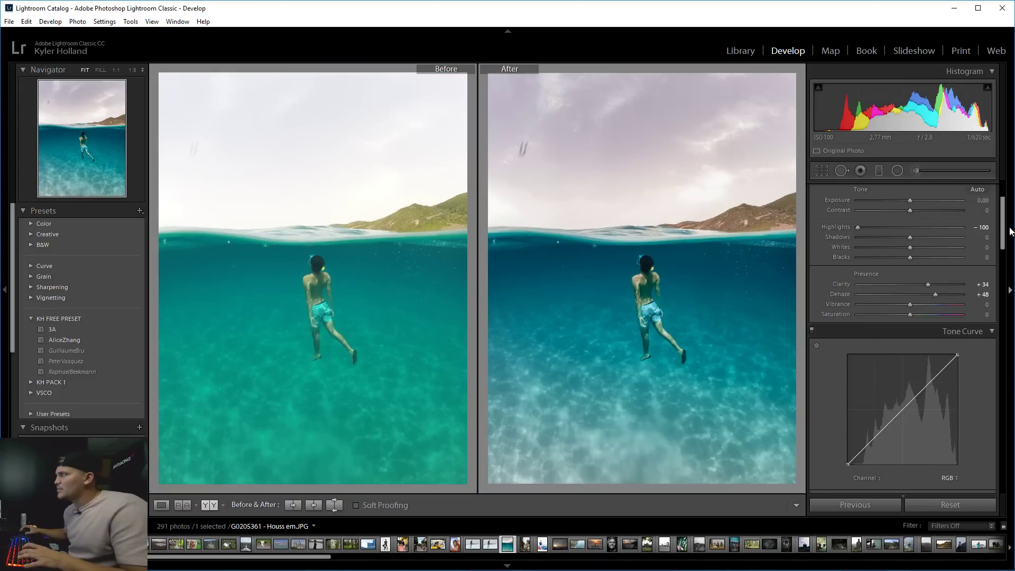
pyautogui.scroll(3, 997, 268)
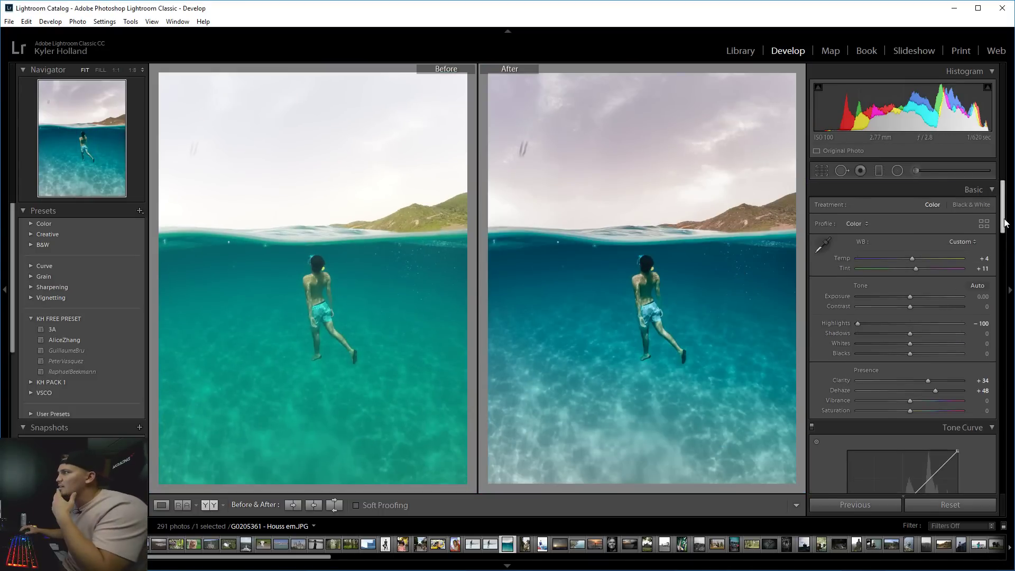
pyautogui.scroll(-15, 834, 299)
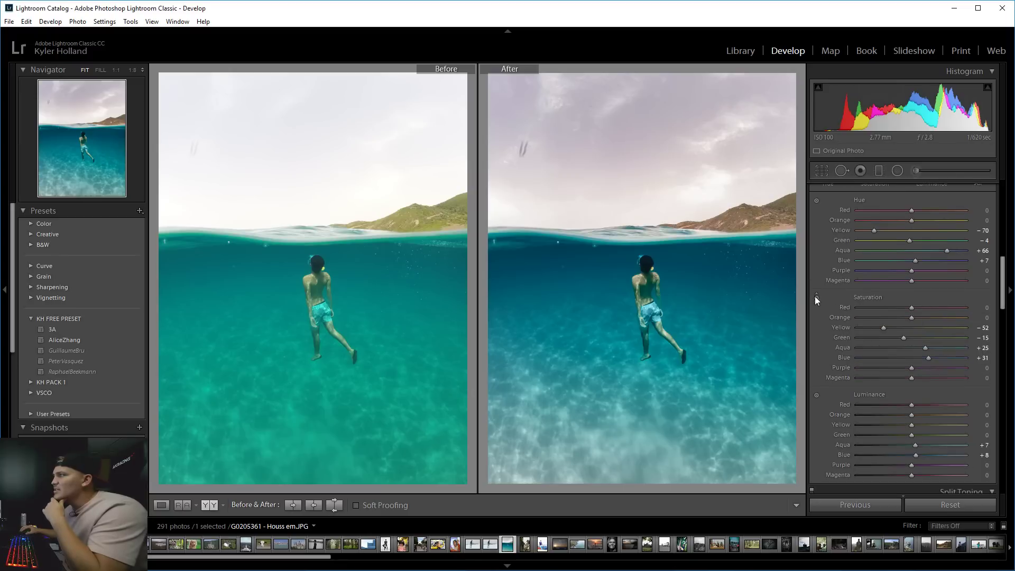
# Drain Purple and Magenta saturation to -100 with the targeted HSL tool.
pyautogui.click(816, 300)
pyautogui.moveTo(908, 376); pyautogui.dragTo(852, 367)
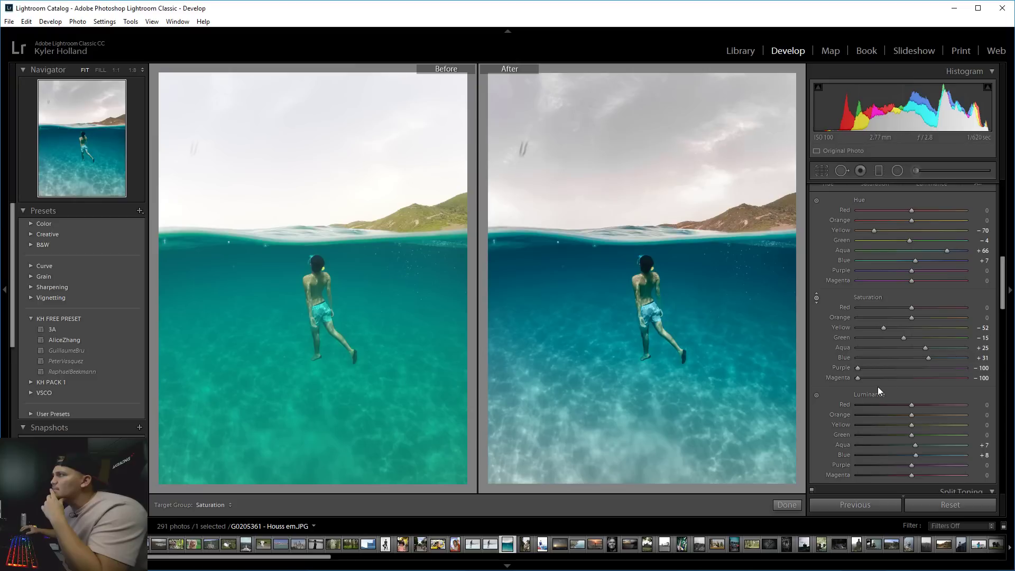
pyautogui.moveTo(1000, 298); pyautogui.dragTo(1001, 307)
# Adjust HSL luminance on the photo to Orange +11, Aqua +7, Blue +8.
pyautogui.click(817, 342)
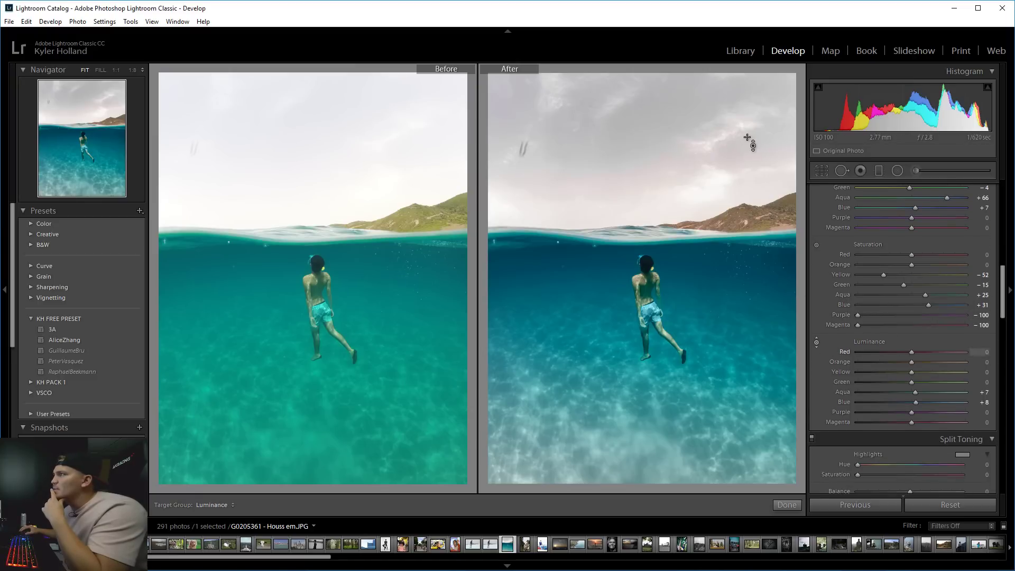
pyautogui.moveTo(751, 143); pyautogui.dragTo(741, 96)
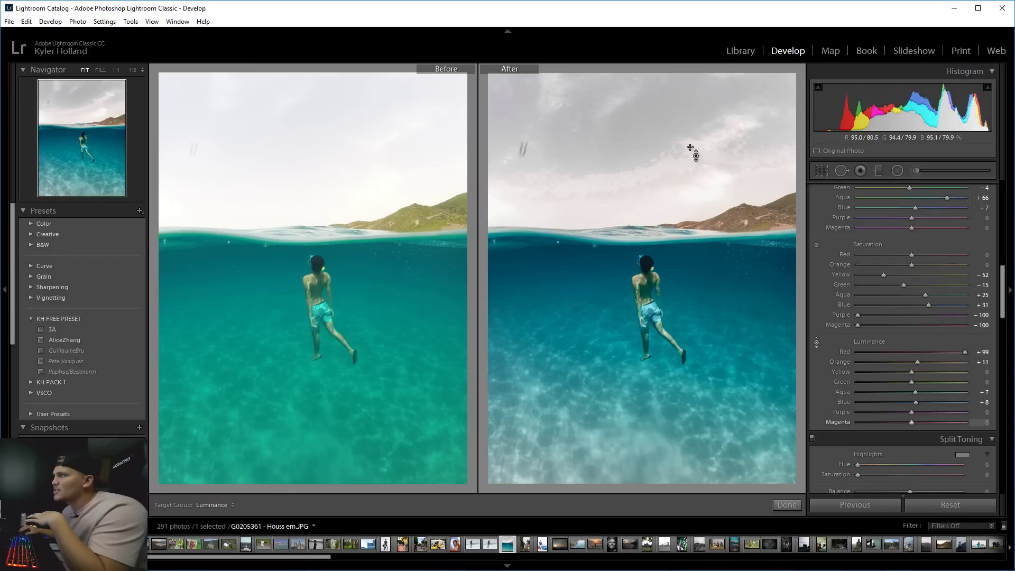
pyautogui.moveTo(685, 171); pyautogui.dragTo(686, 219)
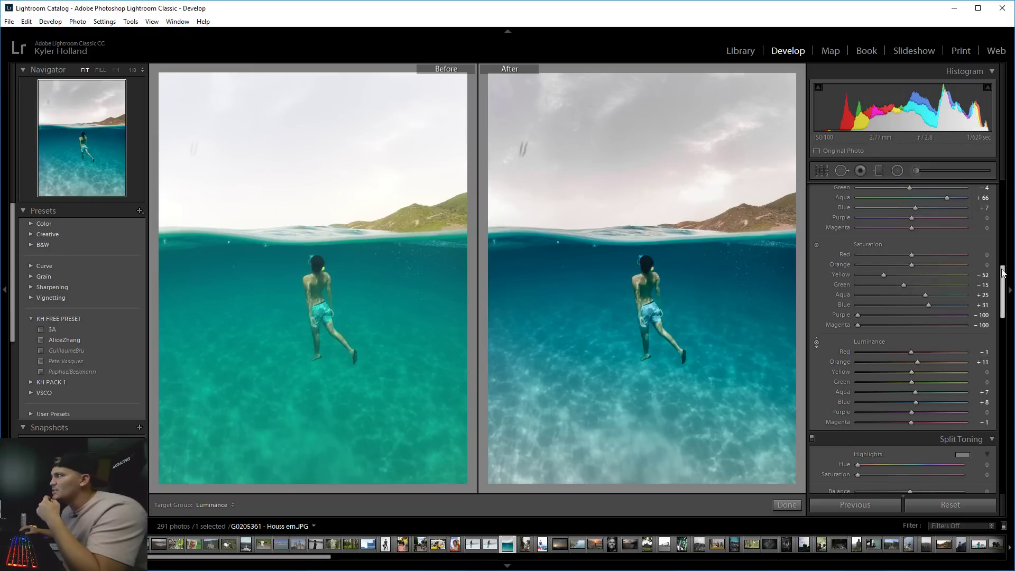
pyautogui.moveTo(1003, 280); pyautogui.dragTo(1004, 315)
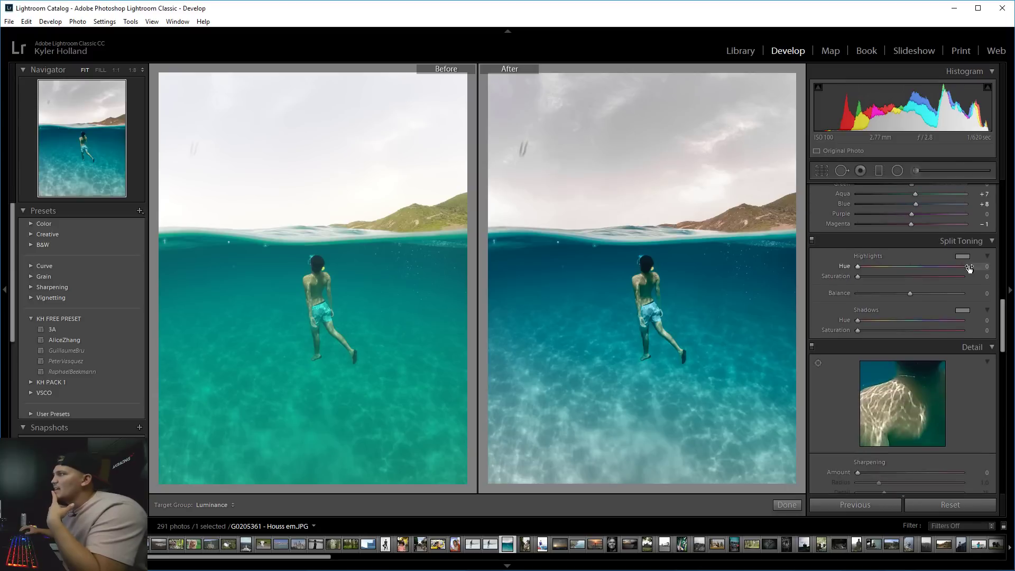
# Pick split-toning hues of 207 for highlights and 266 for shadows.
pyautogui.click(966, 256)
pyautogui.moveTo(878, 267)
pyautogui.mouseDown()
pyautogui.moveTo(812, 255)
pyautogui.moveTo(856, 262)
pyautogui.mouseUp()
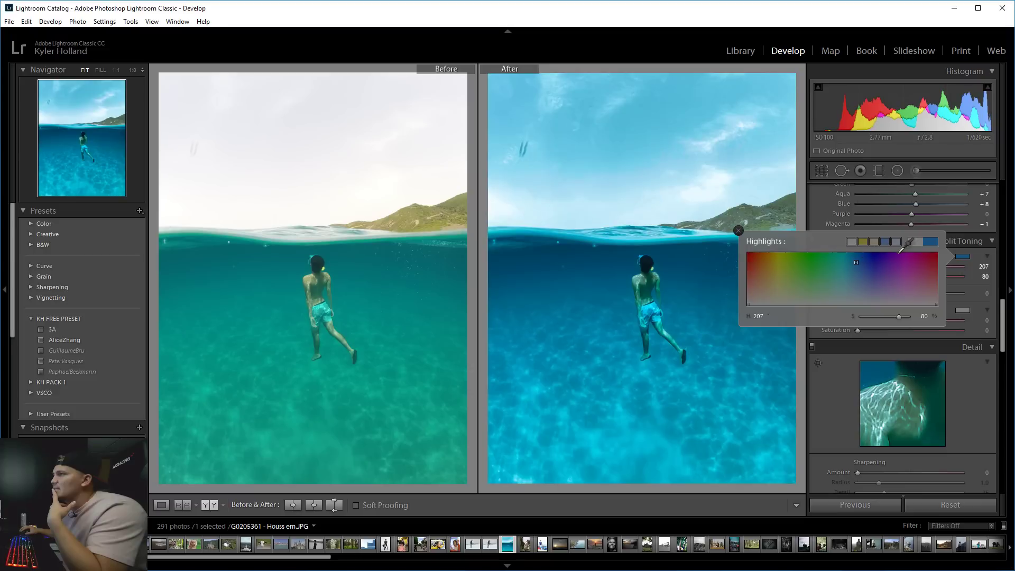
pyautogui.click(963, 310)
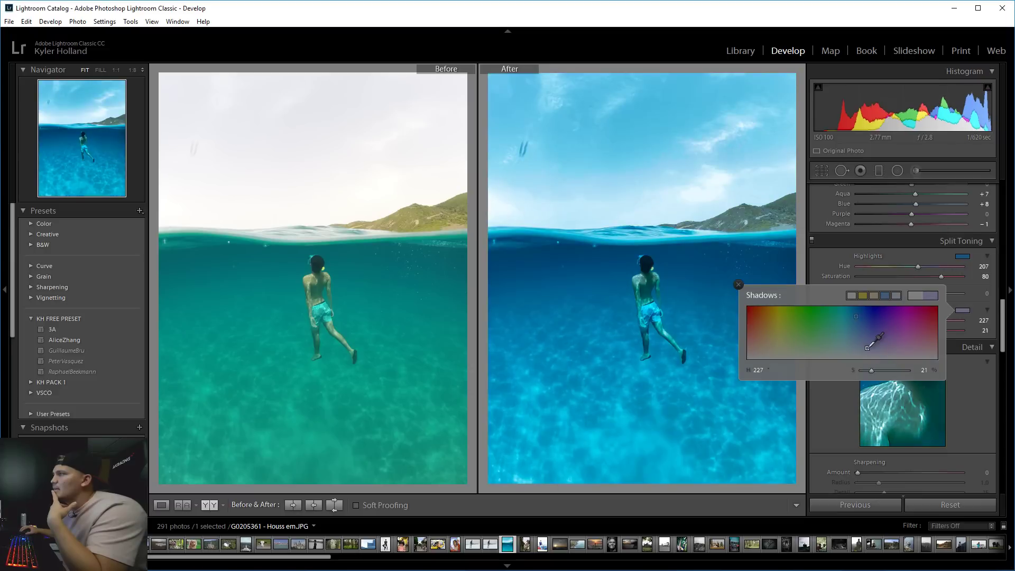
pyautogui.moveTo(849, 313); pyautogui.dragTo(887, 292)
pyautogui.click(969, 294)
# Set split-toning balance -28, highlight saturation 7 and shadow saturation 28.
pyautogui.moveTo(903, 330)
pyautogui.mouseDown()
pyautogui.moveTo(870, 331)
pyautogui.moveTo(892, 332)
pyautogui.mouseUp()
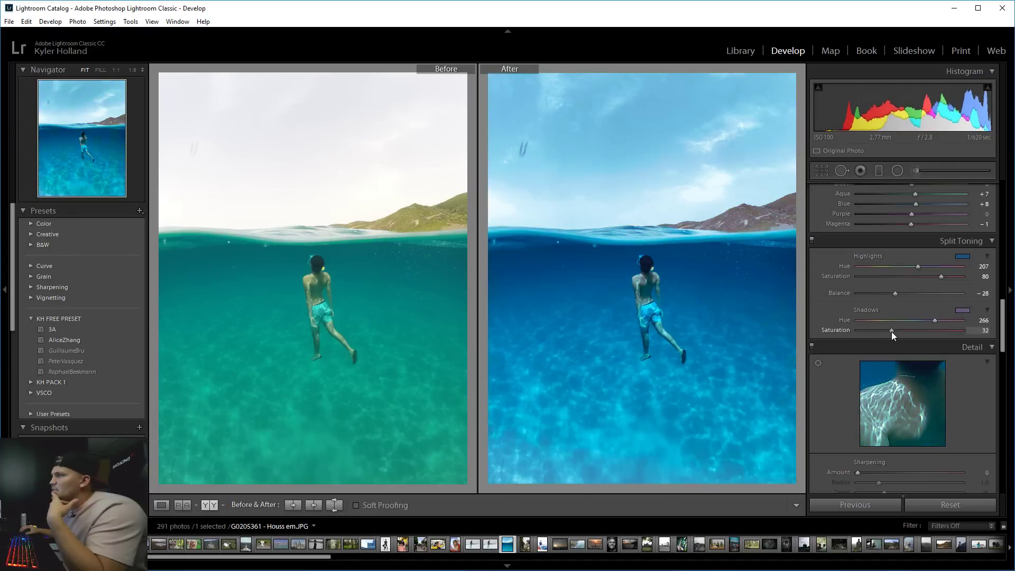
pyautogui.moveTo(880, 279); pyautogui.dragTo(866, 275)
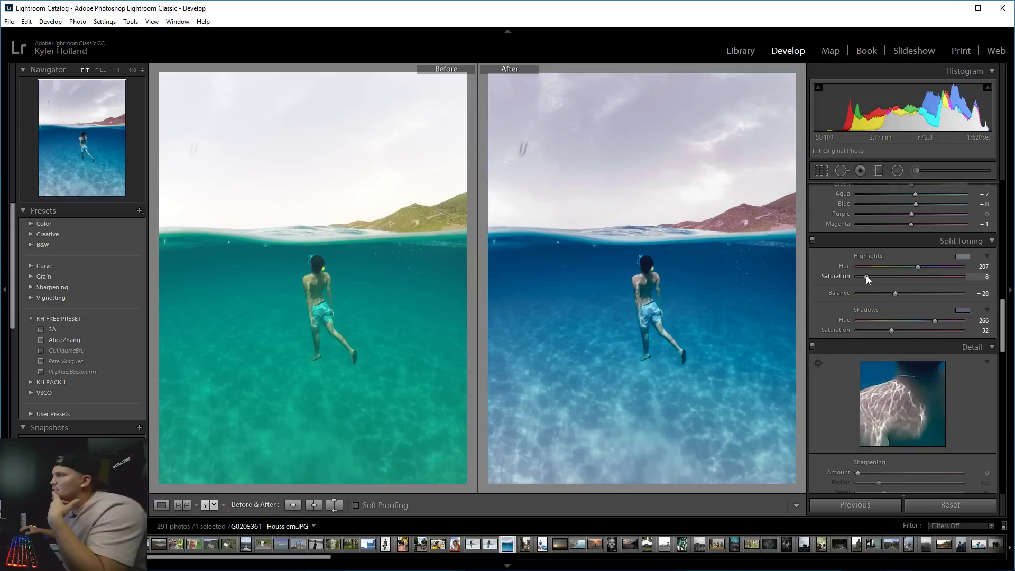
pyautogui.moveTo(891, 331)
pyautogui.mouseDown()
pyautogui.moveTo(863, 331)
pyautogui.moveTo(888, 331)
pyautogui.mouseUp()
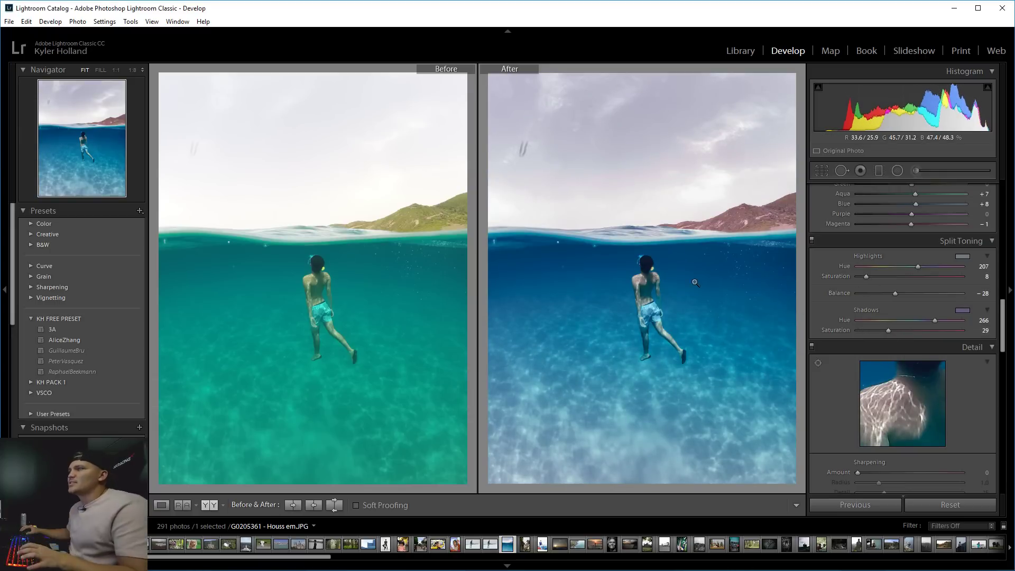
pyautogui.moveTo(888, 330)
pyautogui.mouseDown()
pyautogui.moveTo(871, 331)
pyautogui.moveTo(886, 332)
pyautogui.mouseUp()
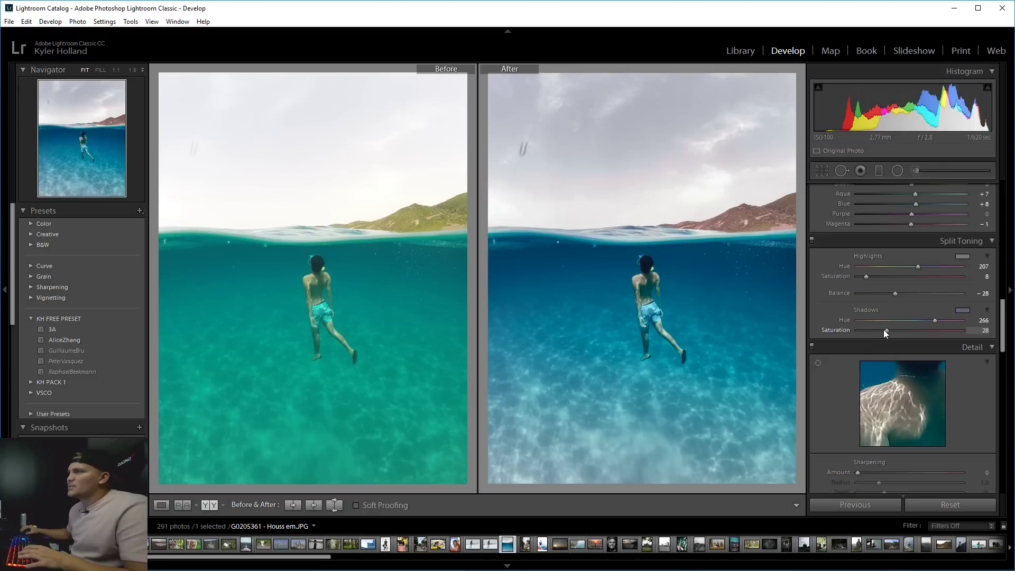
pyautogui.moveTo(868, 276); pyautogui.dragTo(866, 276)
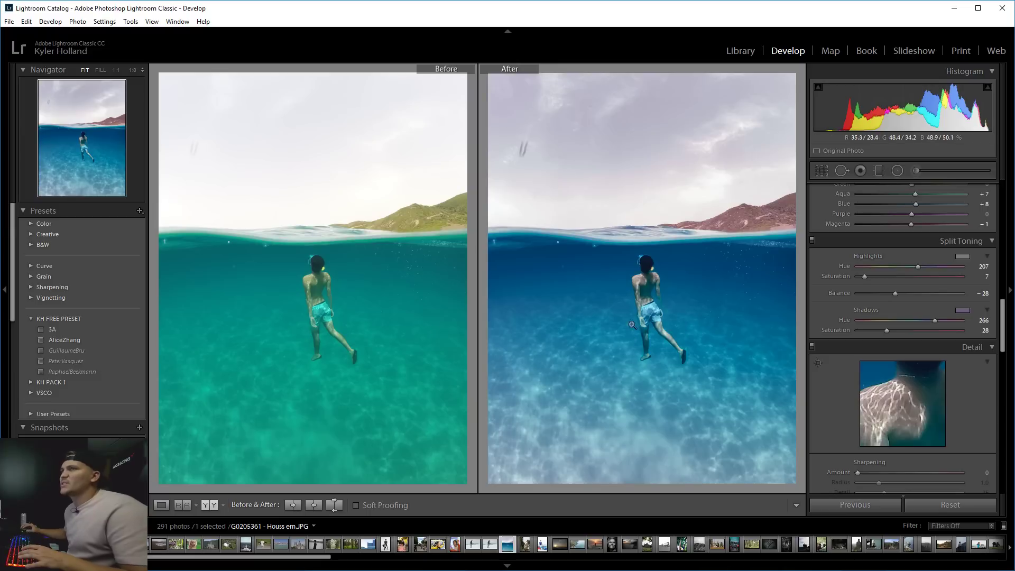
pyautogui.scroll(5, 919, 239)
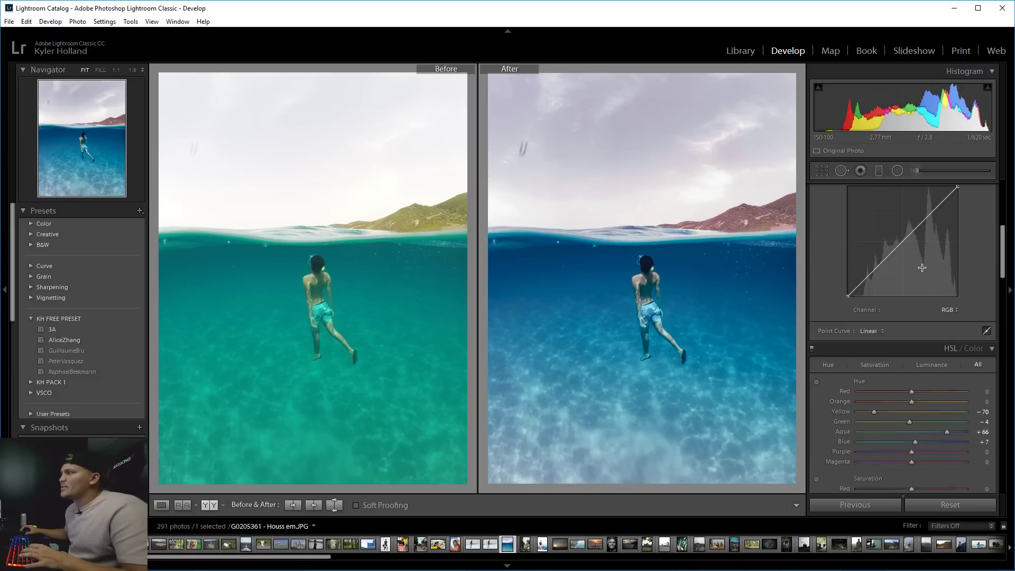
# Give the RGB point curve a gentle S-shape, then view the swimmer photo alone in Loupe.
pyautogui.moveTo(903, 241); pyautogui.dragTo(908, 243)
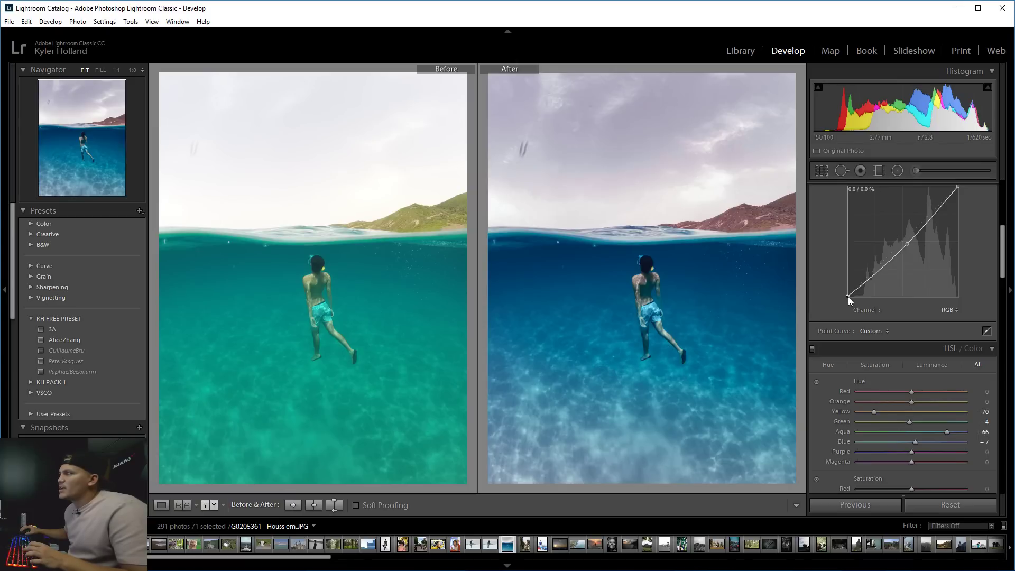
pyautogui.moveTo(848, 296); pyautogui.dragTo(859, 309)
pyautogui.moveTo(888, 264)
pyautogui.mouseDown()
pyautogui.moveTo(861, 296)
pyautogui.moveTo(881, 272)
pyautogui.mouseUp()
pyautogui.hotkey('ctrl', 'z')
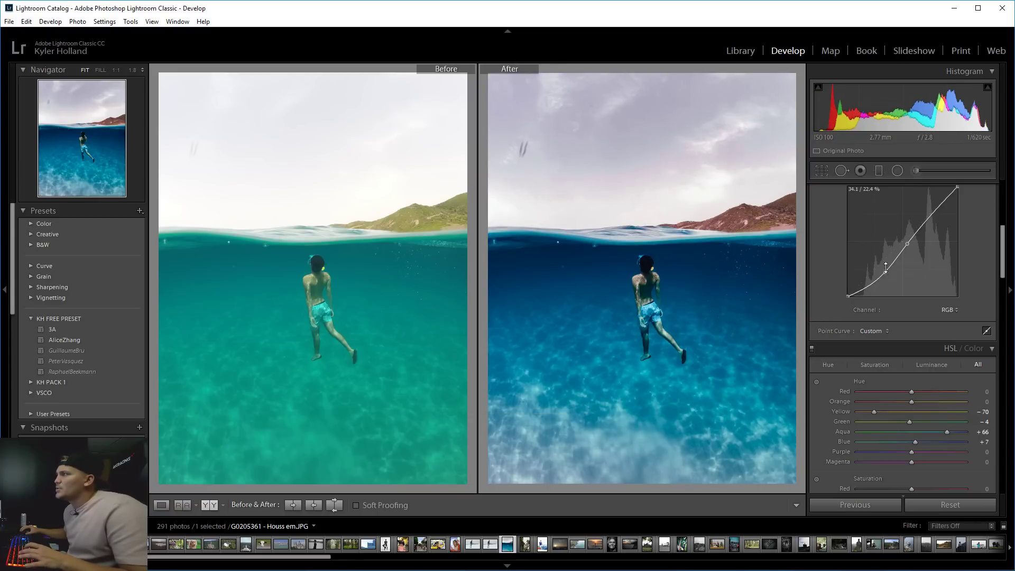
pyautogui.moveTo(669, 290); pyautogui.dragTo(676, 231)
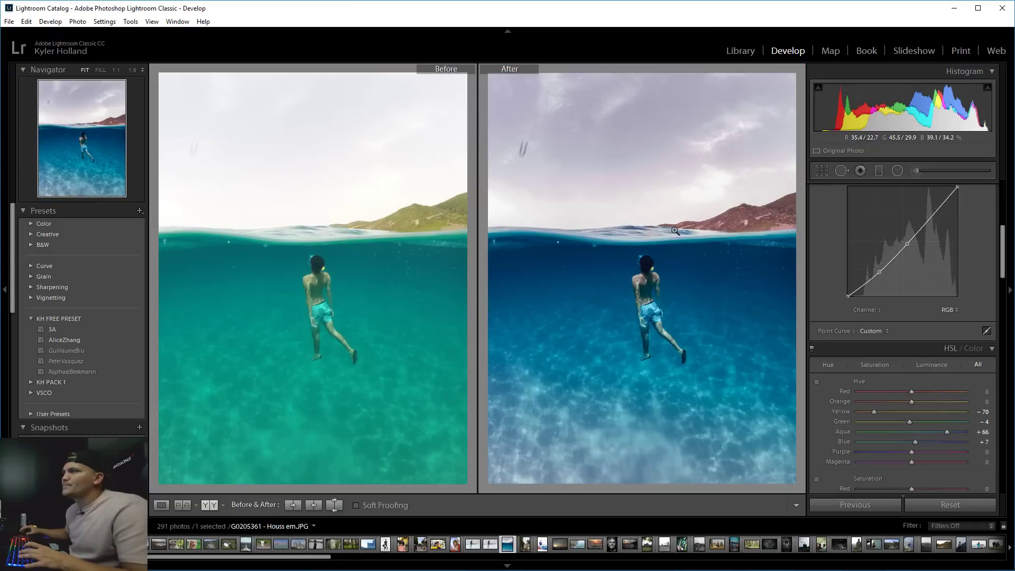
pyautogui.click(161, 505)
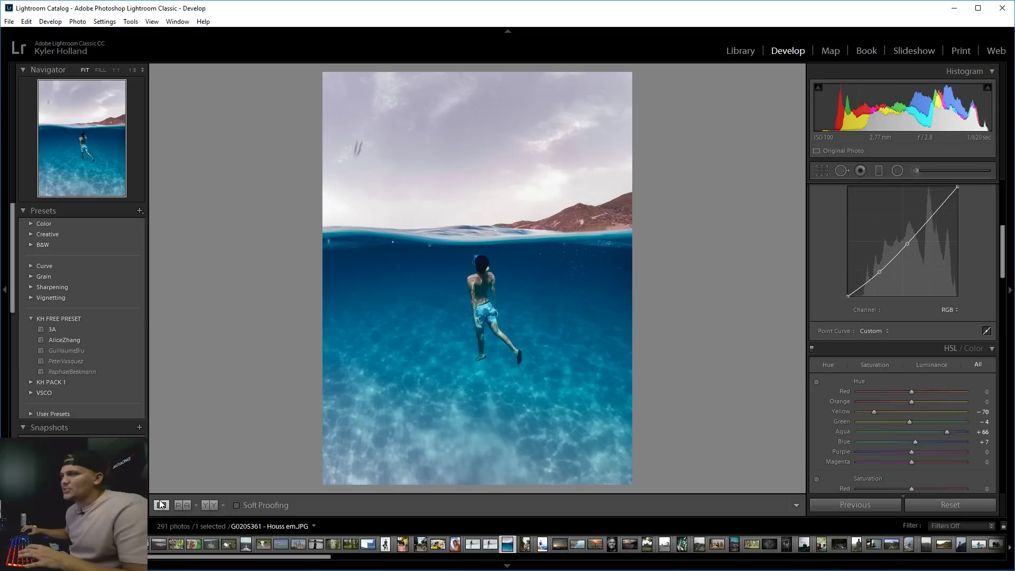
# Return to Before/After and save the edits as develop preset 'HoussEm' in KH FREE PRESET.
pyautogui.click(182, 505)
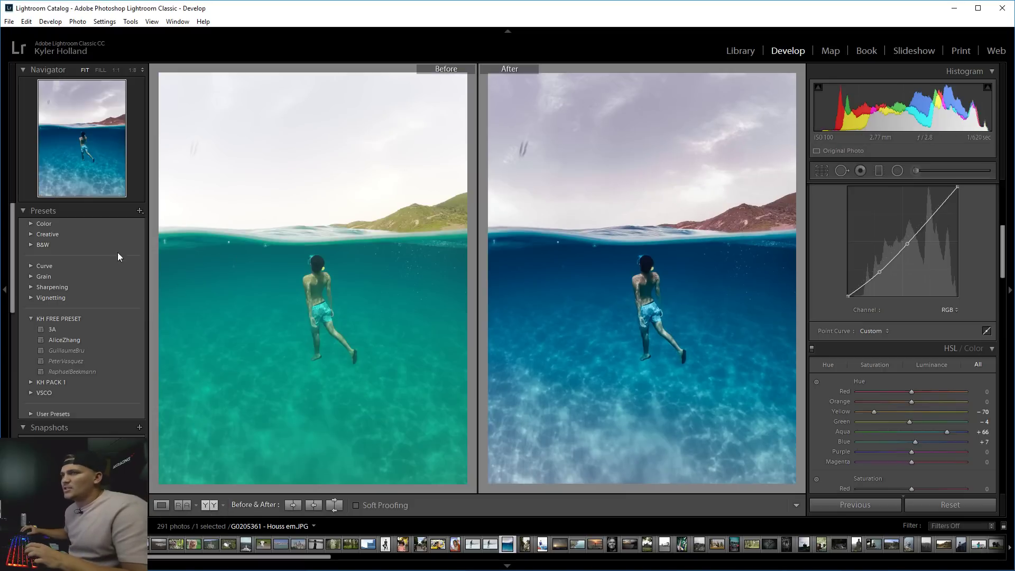
pyautogui.click(140, 210)
pyautogui.click(167, 219)
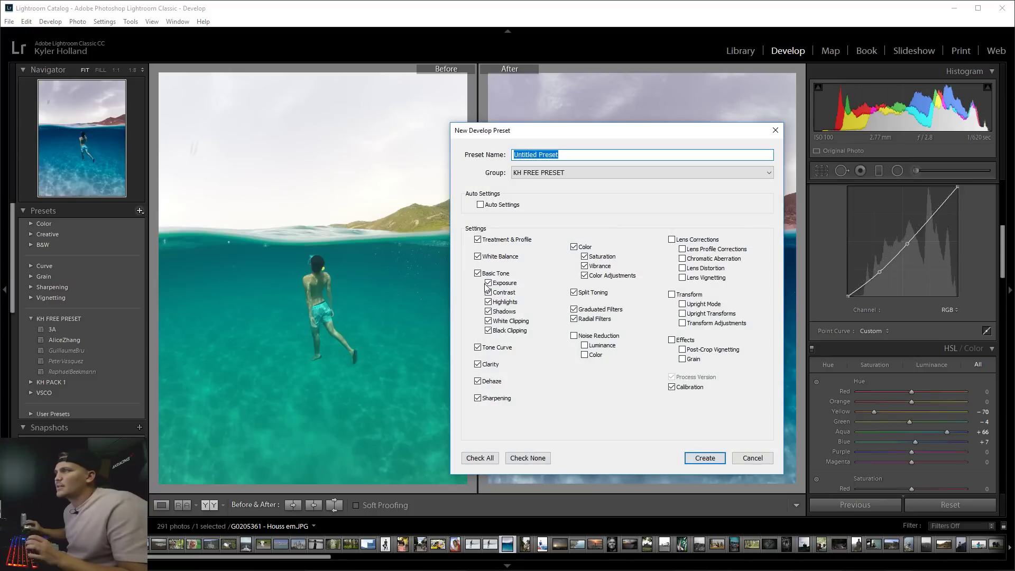
pyautogui.write('HoussEm')
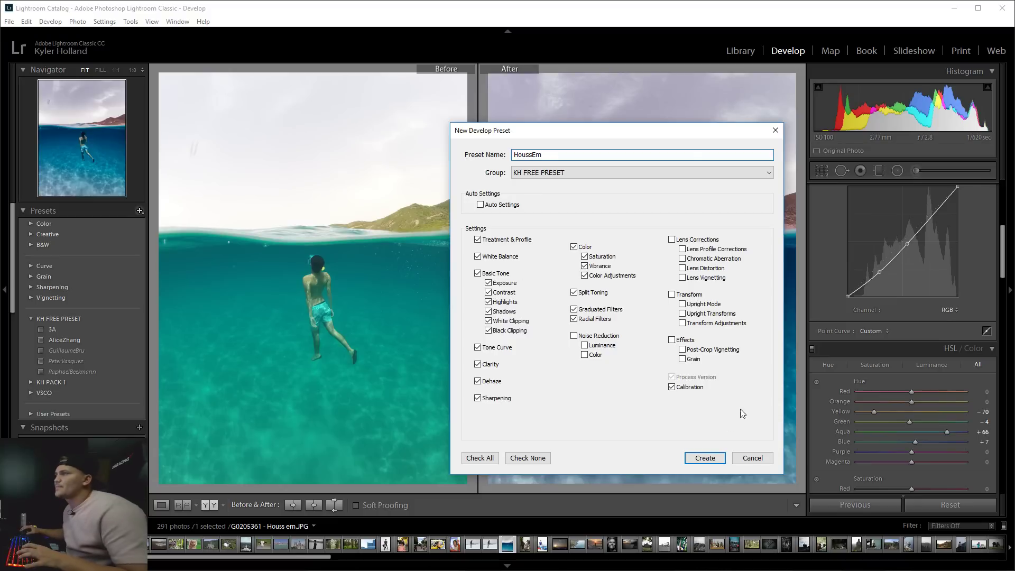
pyautogui.click(705, 458)
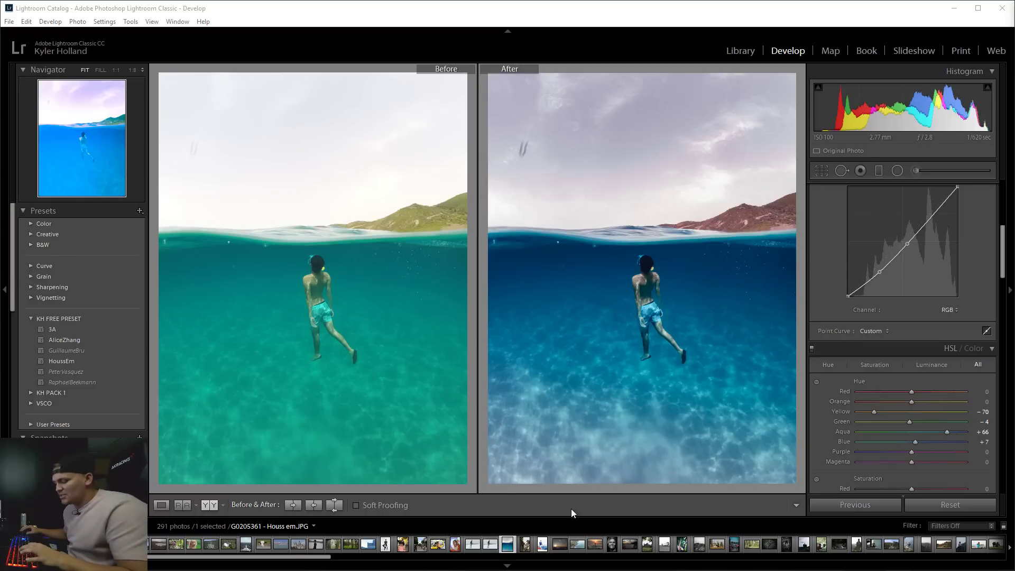
# Find the jungle path photo in the Library grid and open it in Develop.
pyautogui.click(526, 544)
pyautogui.press('g')
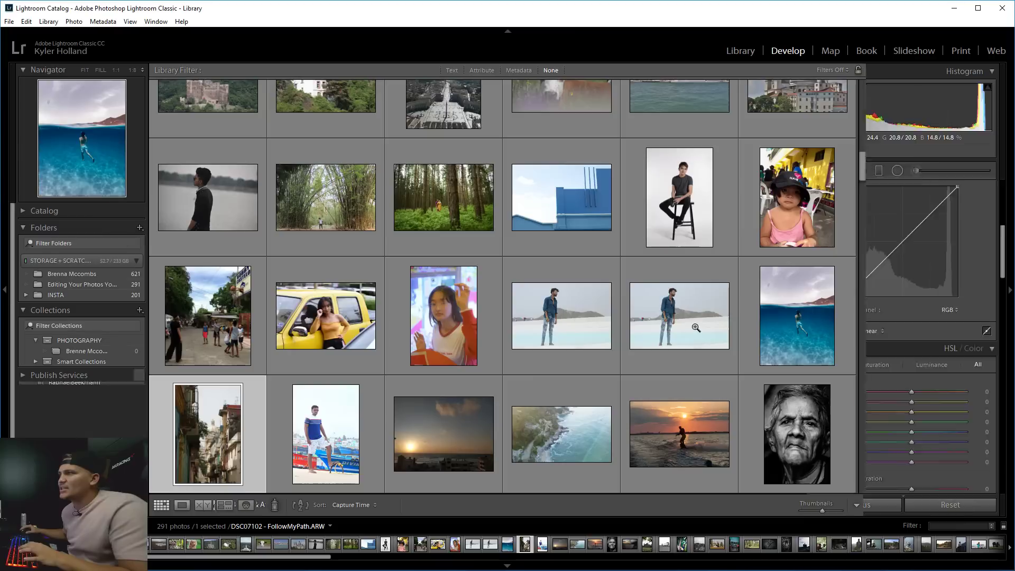
pyautogui.scroll(-8, 676, 322)
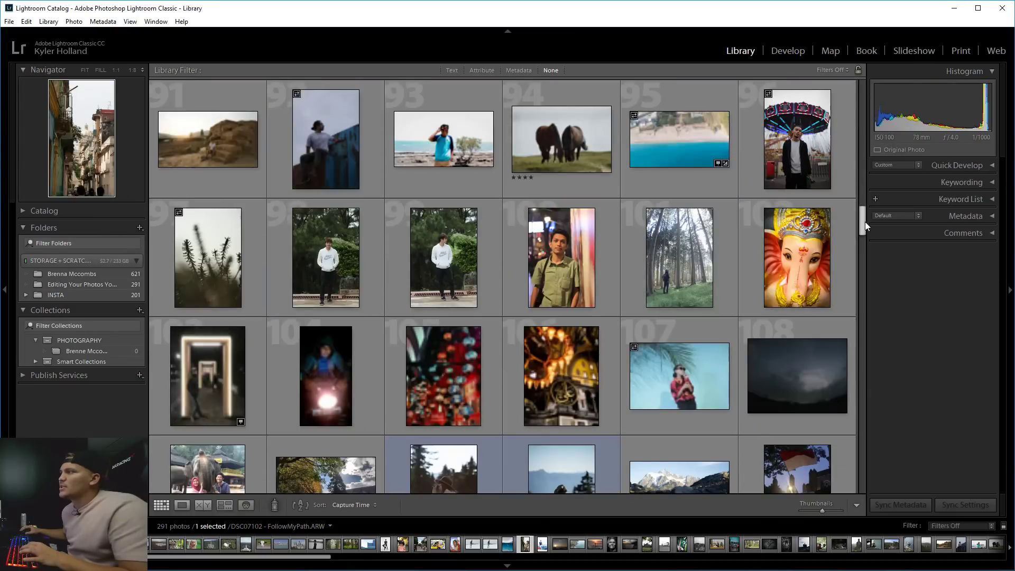
pyautogui.moveTo(865, 221); pyautogui.dragTo(862, 315)
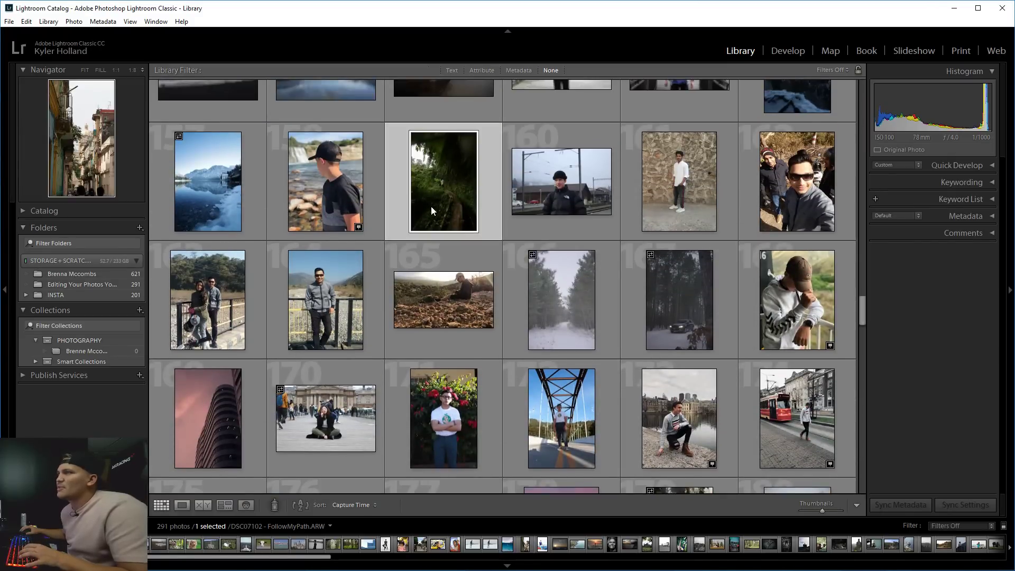
pyautogui.doubleClick(430, 206)
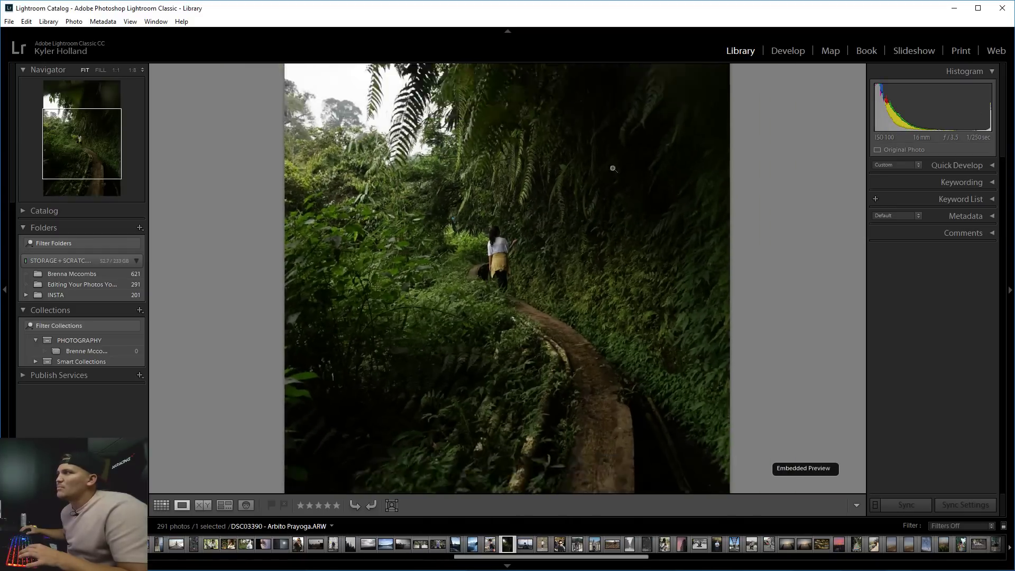
pyautogui.click(787, 51)
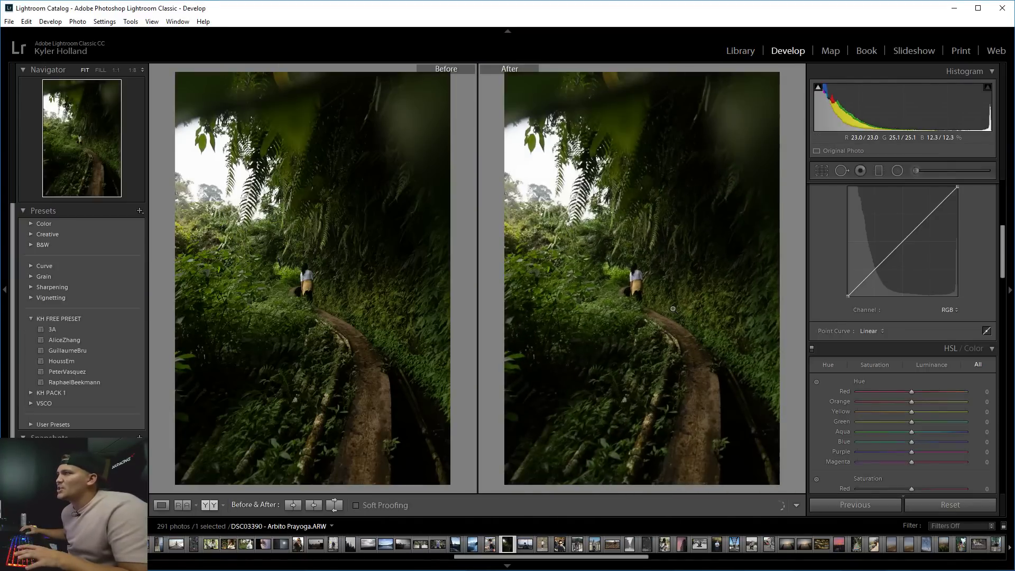
# Shift the foliage hues to Yellow +53/Green +66 and desaturate to Yellow −88/Green −62.
pyautogui.press('y')
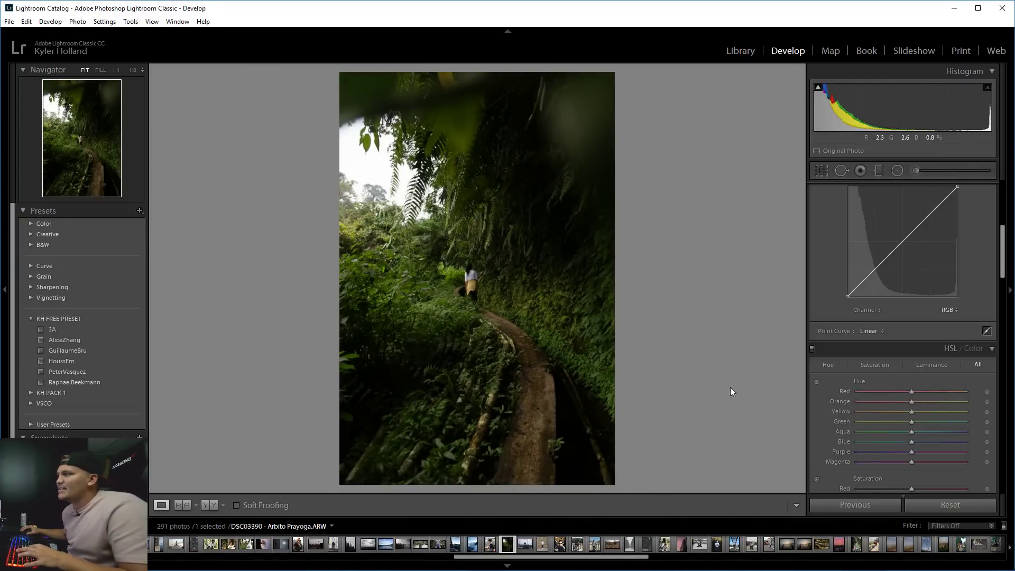
pyautogui.click(816, 381)
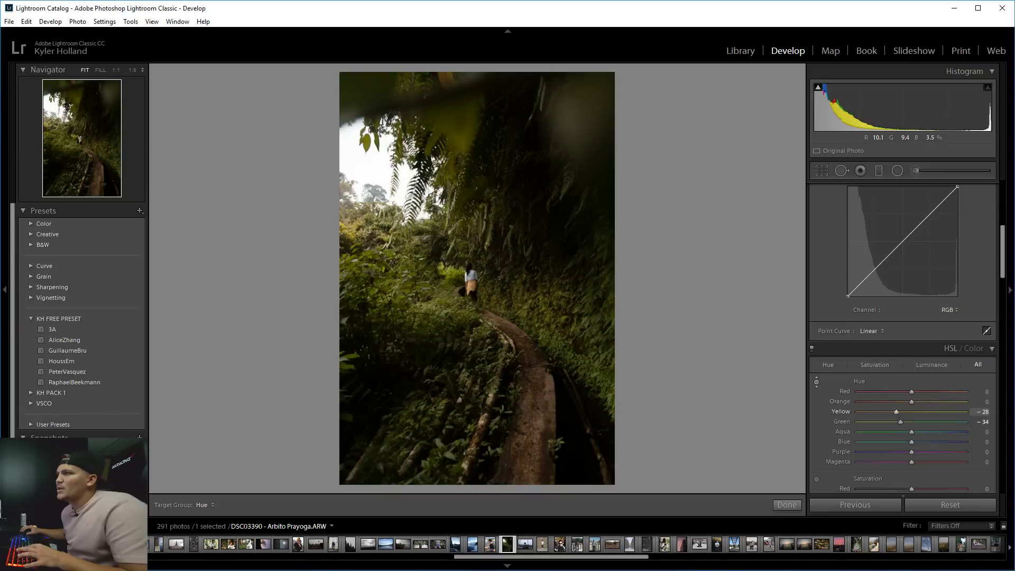
pyautogui.moveTo(452, 274); pyautogui.dragTo(415, 308)
pyautogui.click(816, 479)
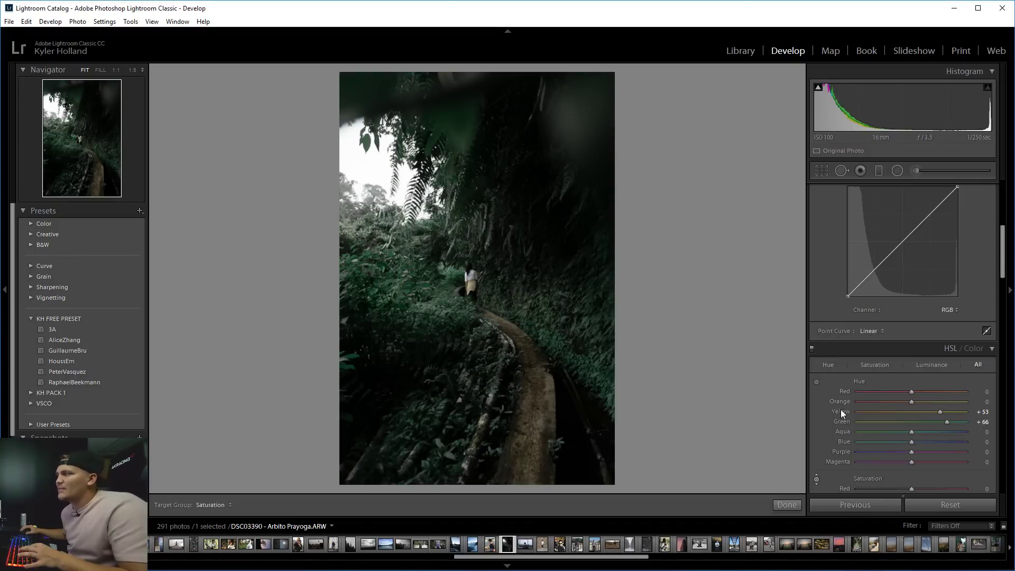
# Draw a +1.41-exposure radial filter and position it over the woman on the path.
pyautogui.scroll(-15, 827, 429)
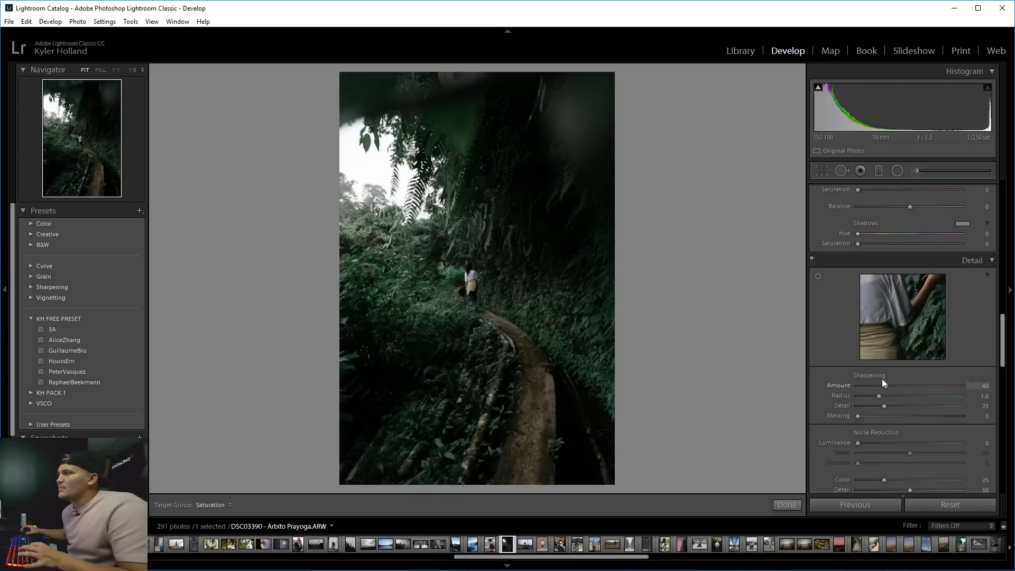
pyautogui.moveTo(1002, 338); pyautogui.dragTo(1003, 259)
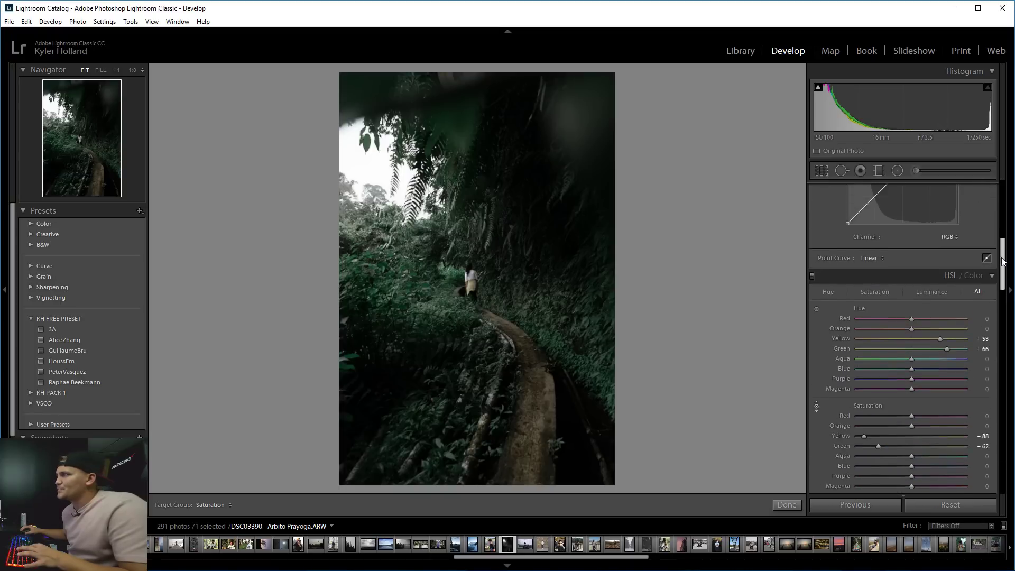
pyautogui.hotkey('shift', 'm')
pyautogui.moveTo(438, 252); pyautogui.dragTo(481, 302)
pyautogui.moveTo(438, 251); pyautogui.dragTo(465, 284)
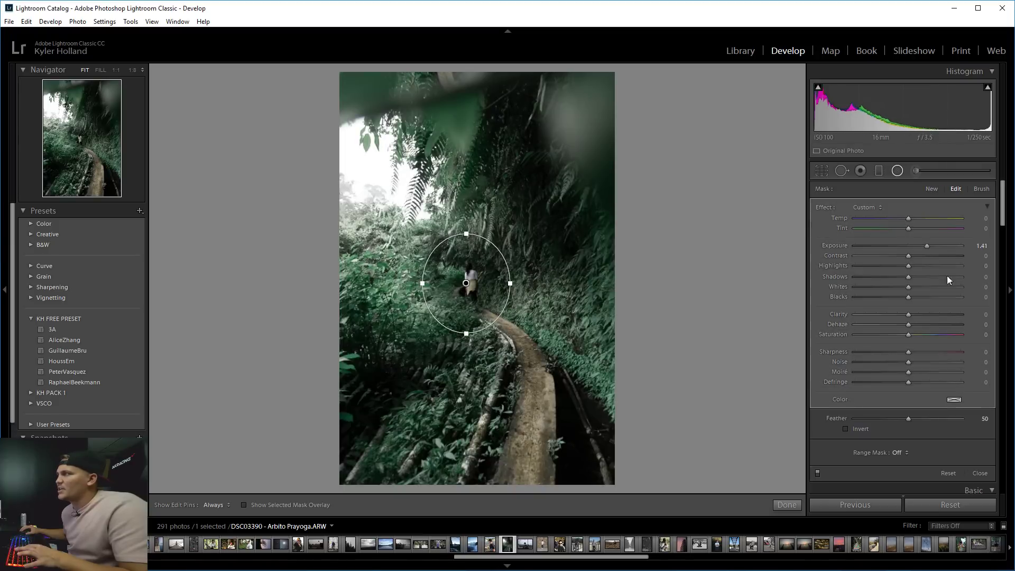
# Darken outside the radial to exposure −0.86, narrow the ellipse around the woman, and close the filter.
pyautogui.moveTo(903, 246); pyautogui.dragTo(897, 246)
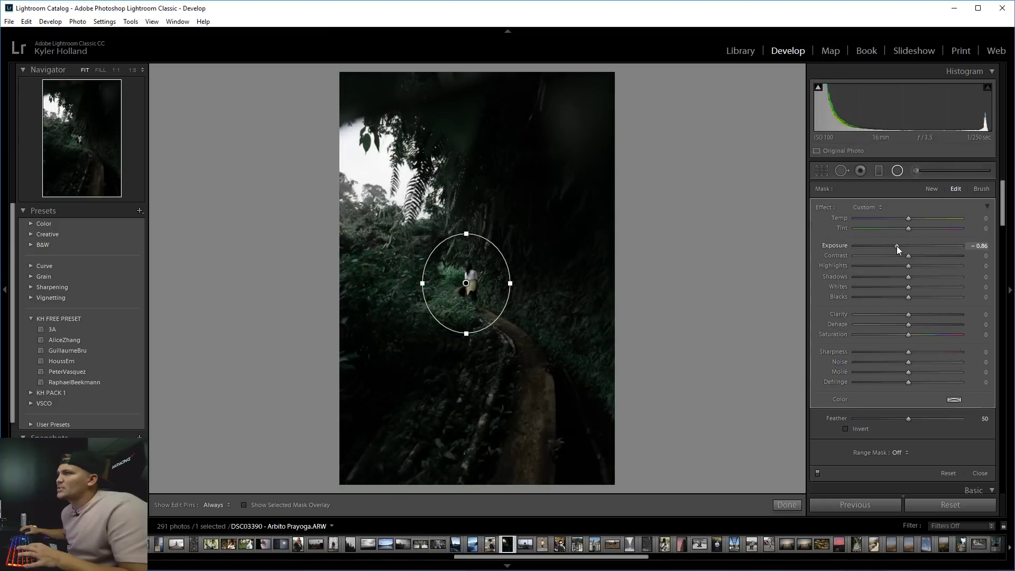
pyautogui.moveTo(510, 283); pyautogui.dragTo(486, 289)
pyautogui.hotkey('shift', 'm')
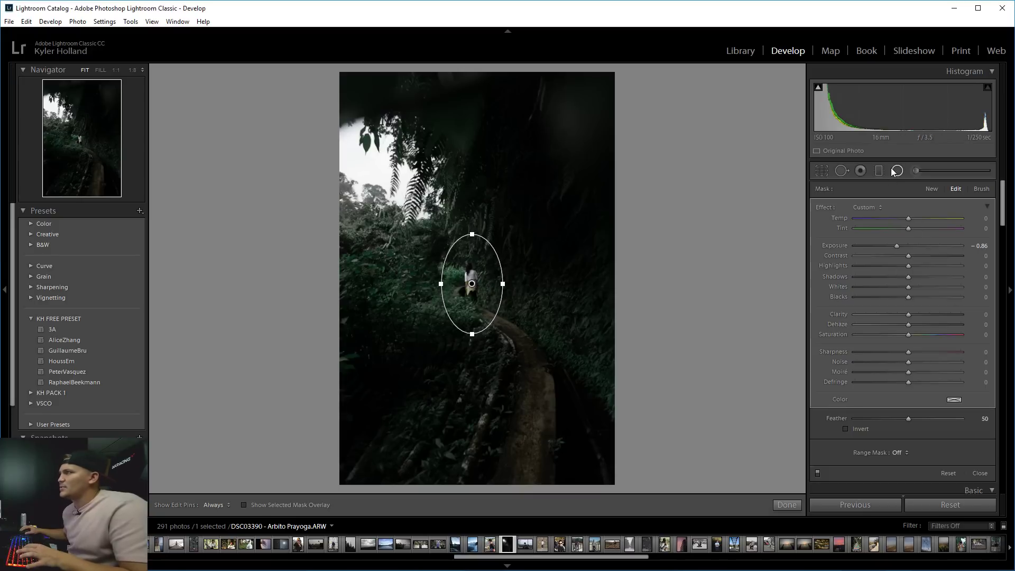
# Set global Exposure to +0.35 and compare the moody result against the original in Before & After.
pyautogui.click(524, 328)
pyautogui.moveTo(297, 268); pyautogui.dragTo(503, 523)
pyautogui.click(544, 267)
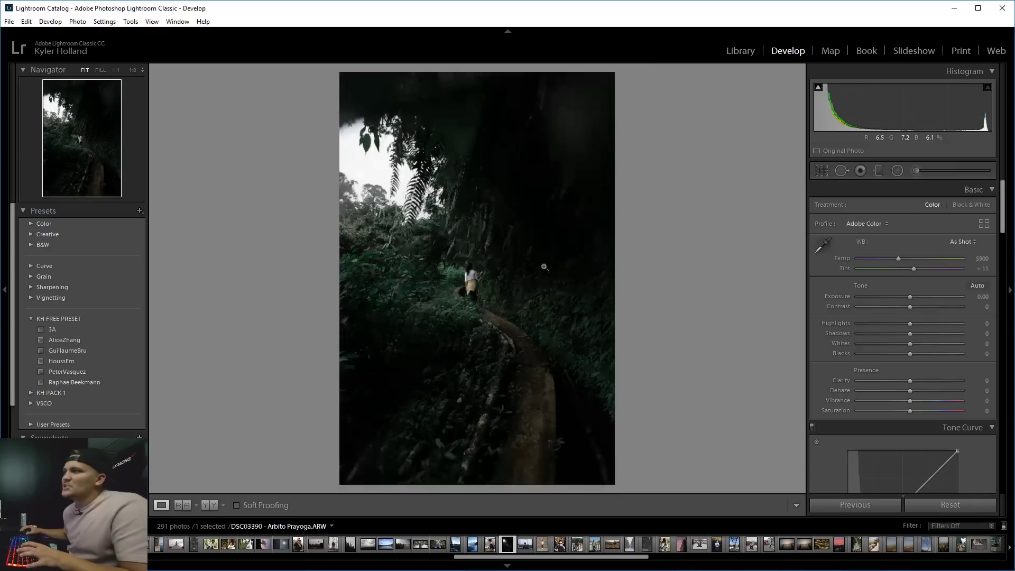
pyautogui.moveTo(908, 296); pyautogui.dragTo(912, 296)
pyautogui.click(449, 319)
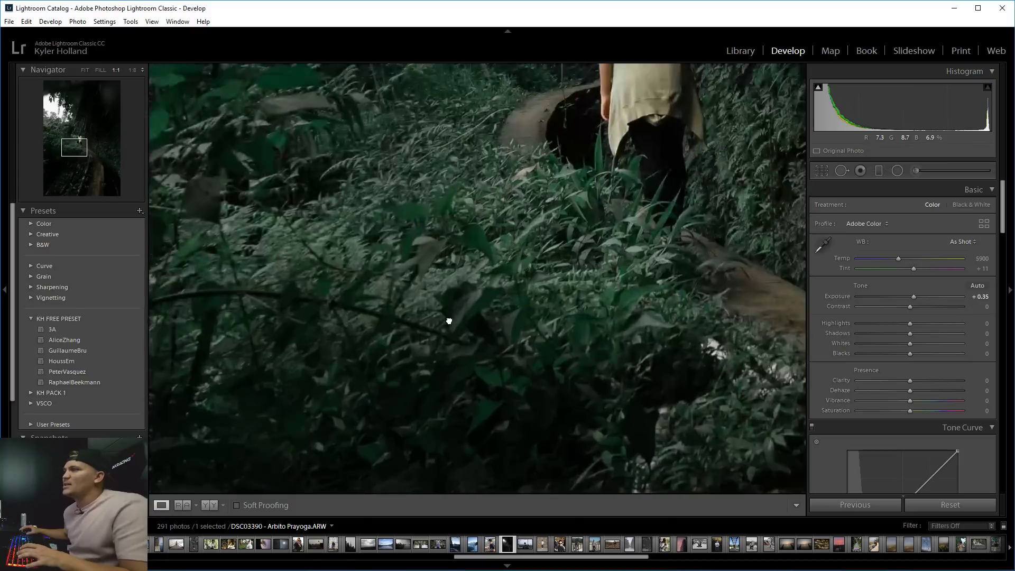
pyautogui.click(449, 319)
pyautogui.click(216, 505)
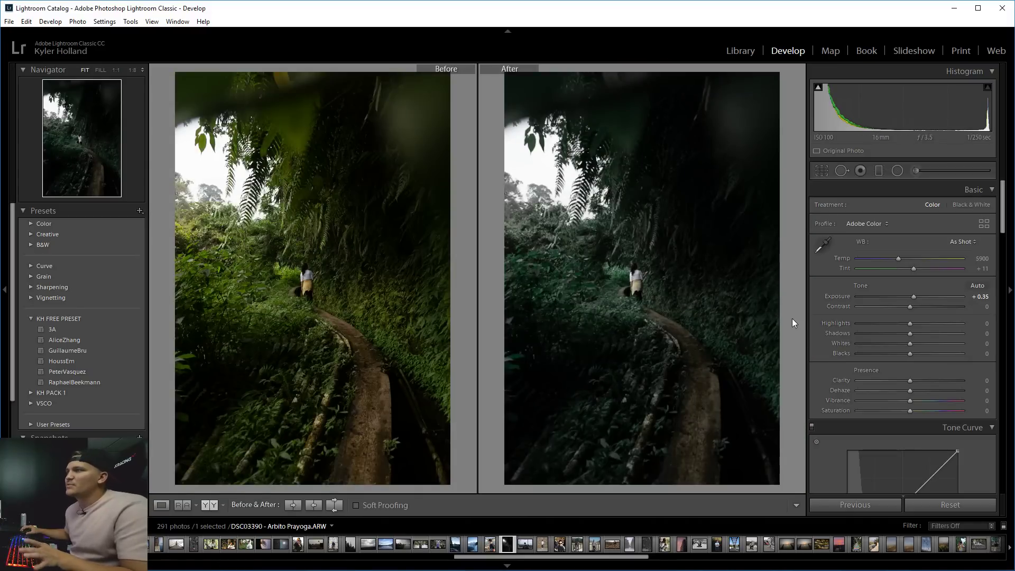